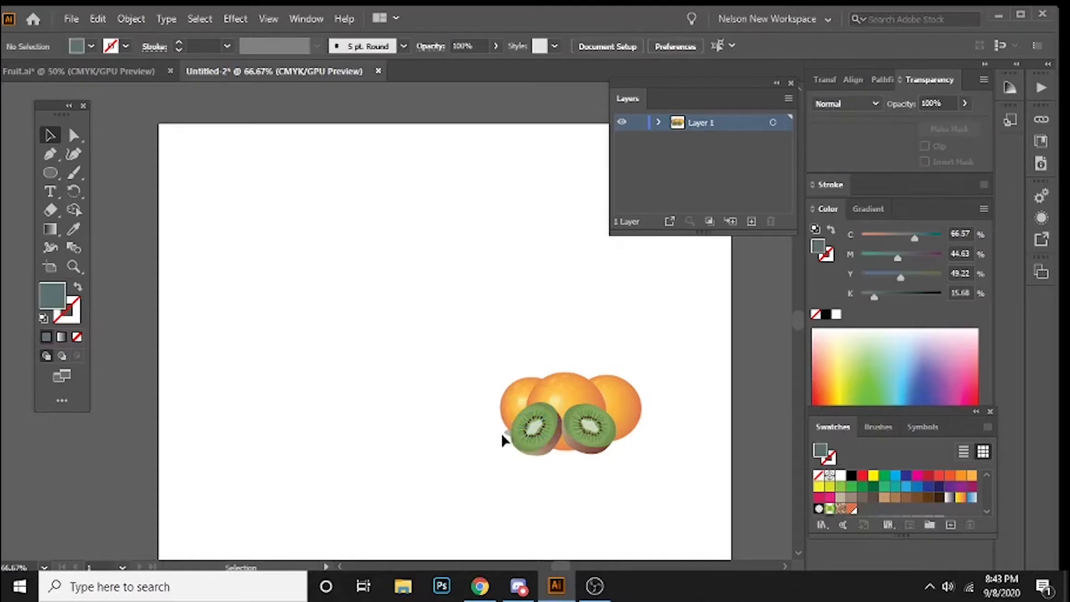
Step: Delete the faint shadow shape beside the kiwi halves in the fruit artwork
click(504, 435)
key(Delete)
key(space)
drag(432, 361, 433, 356)
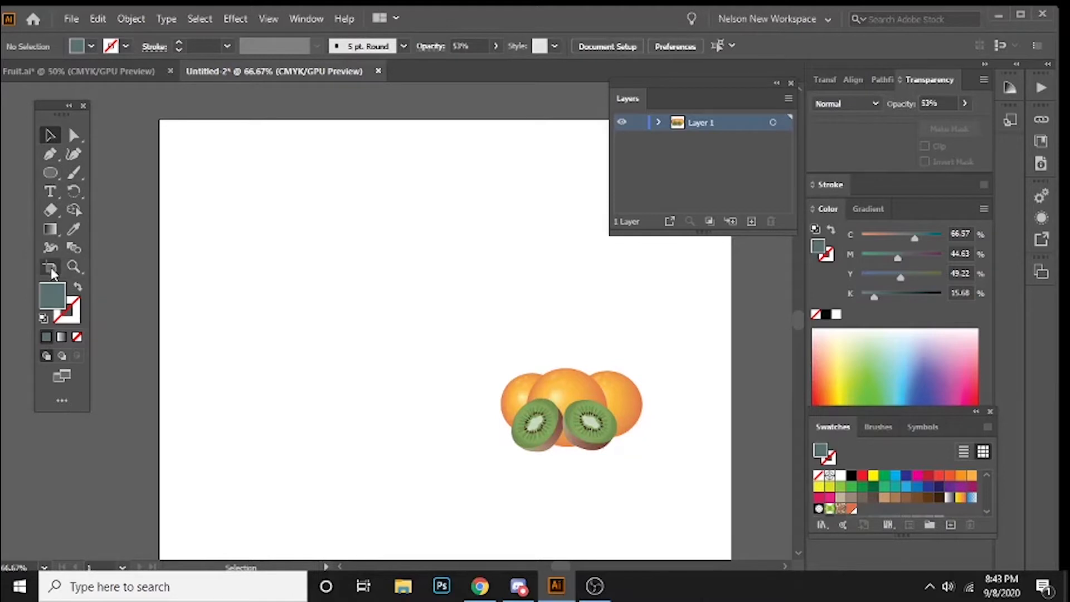
Step: Draw a filled square with the Rectangle tool on the empty artboard area above the fruit
drag(50, 173, 106, 177)
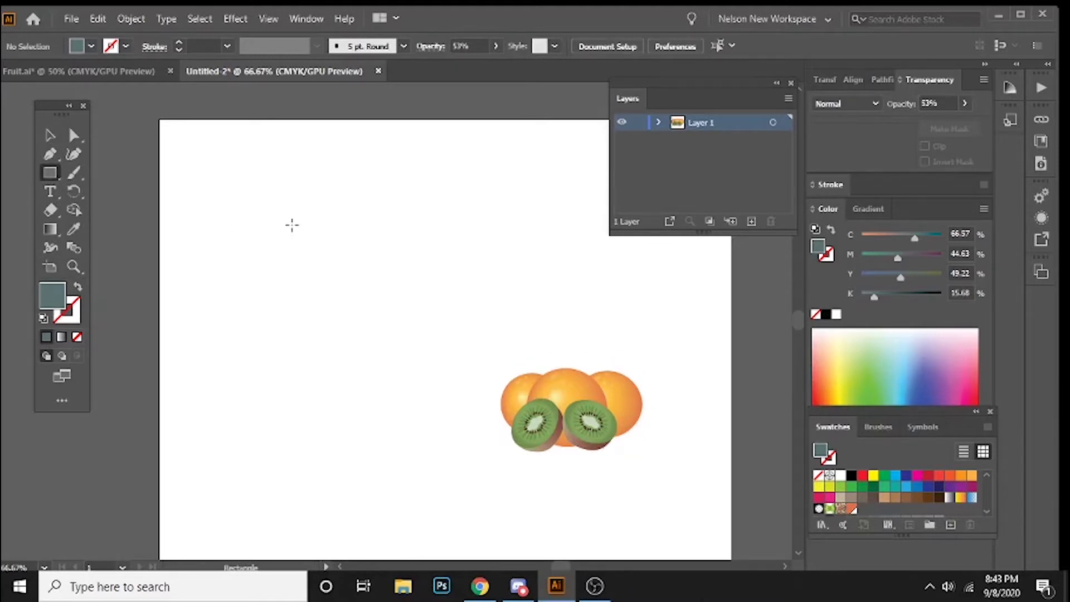
drag(265, 194, 397, 328)
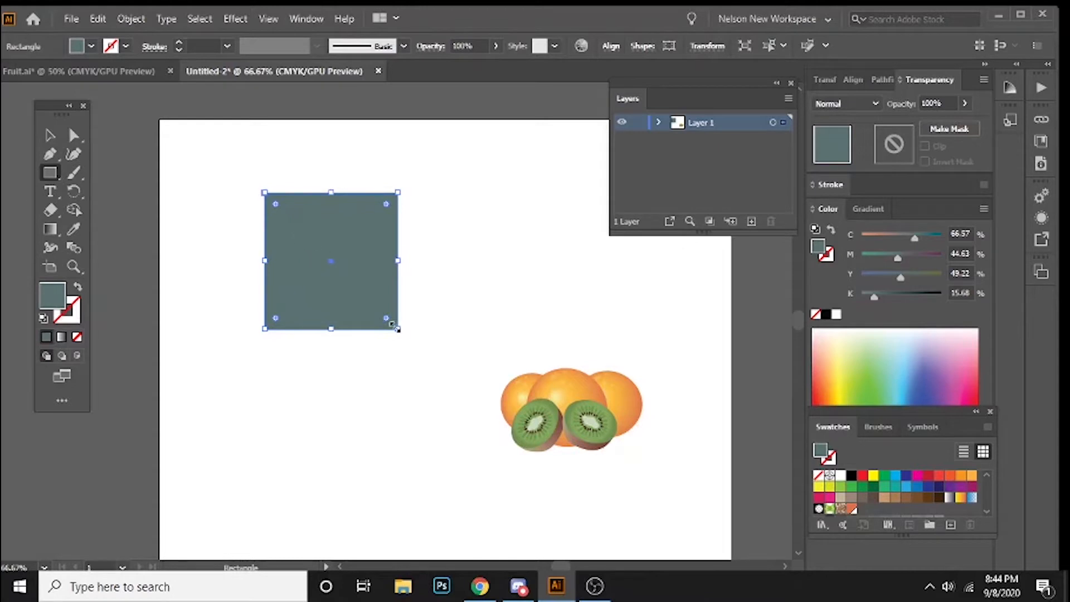
drag(396, 329, 495, 433)
key(Delete)
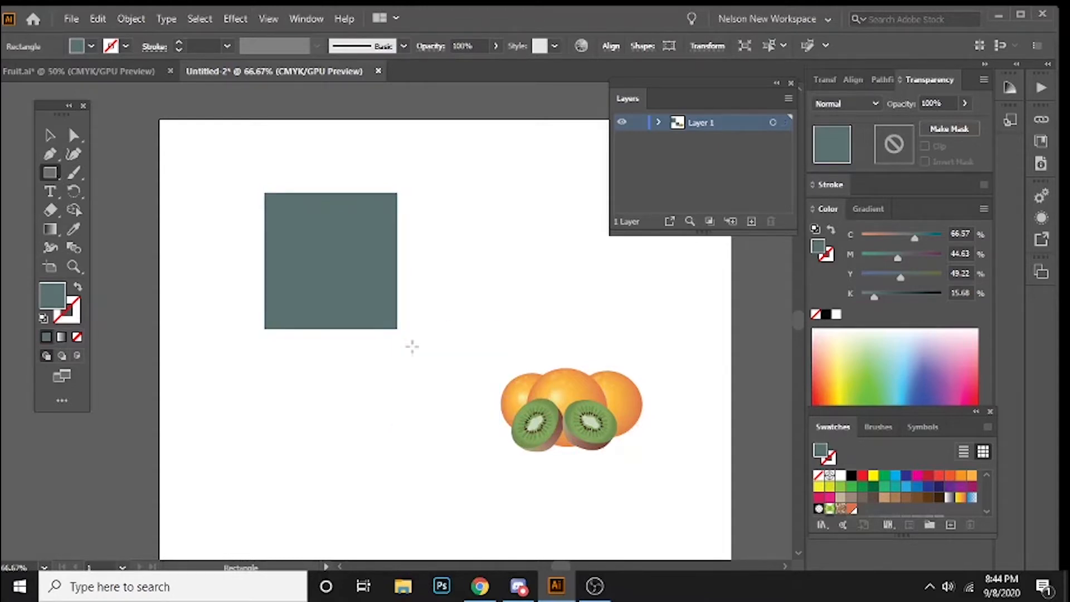
Step: Try enlarging the square proportionally from its lower corner, then scale it back down and deselect it
key(v)
click(382, 322)
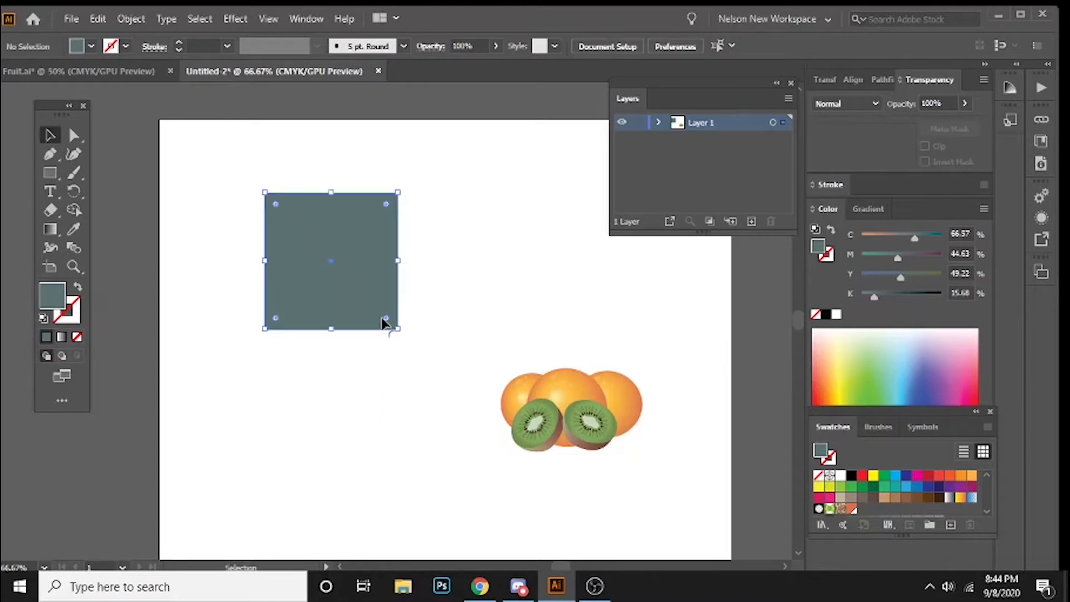
drag(408, 338, 443, 376)
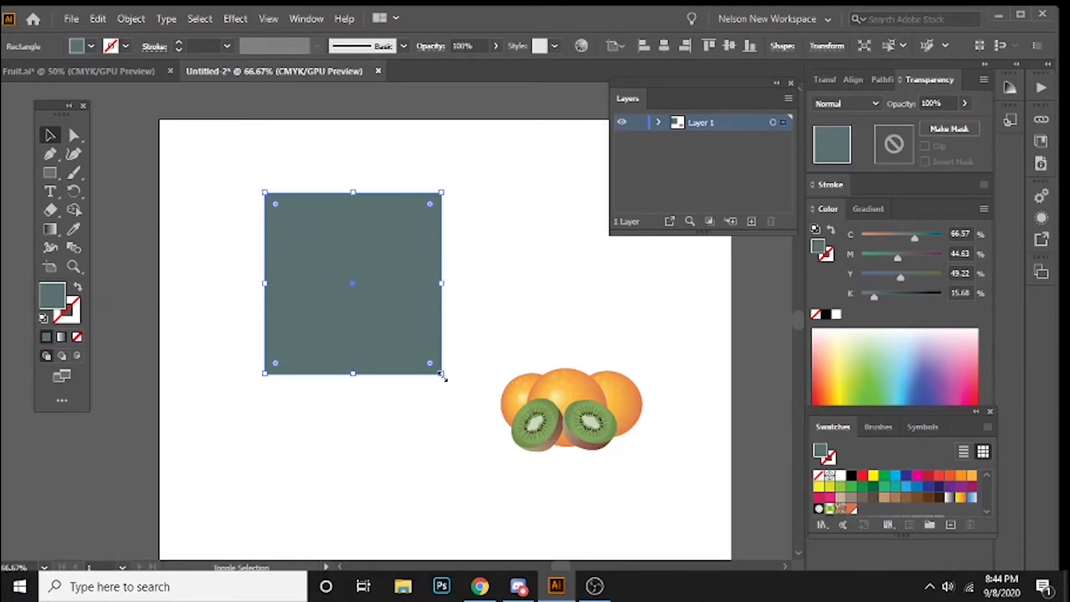
drag(443, 378, 397, 329)
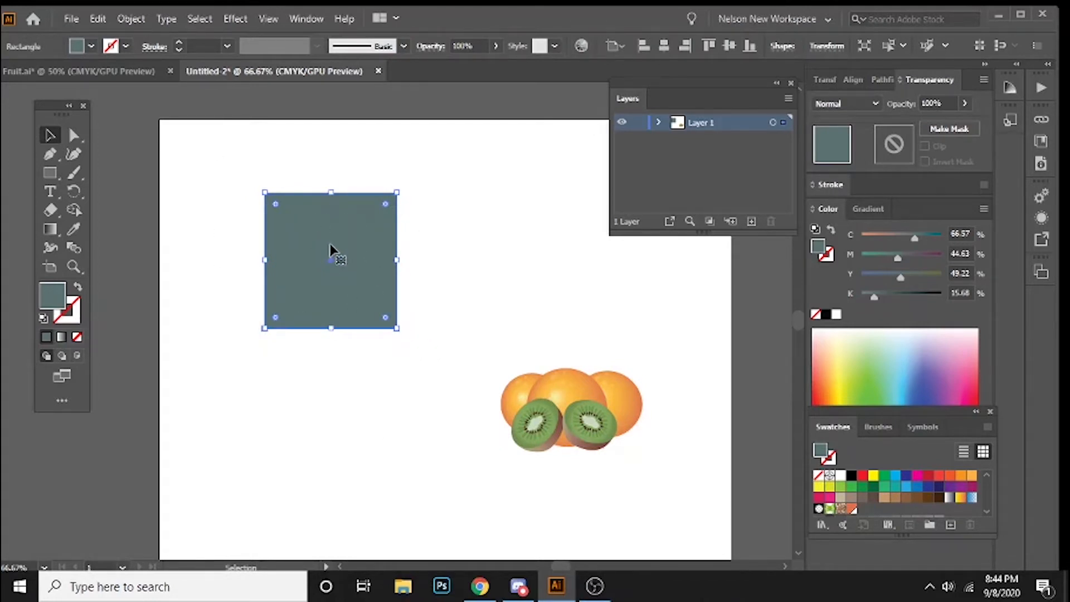
click(369, 355)
scroll(424, 379, down, 1)
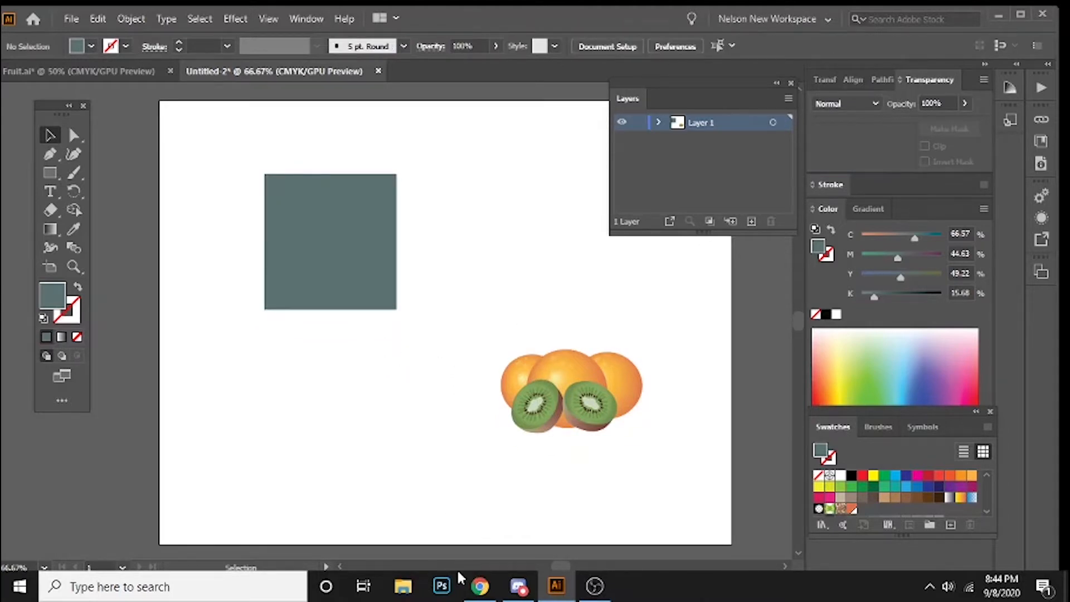
Step: Switch to Adobe Color in the browser, copy the light blue hex code #8AD3F6, and return to Illustrator
click(481, 591)
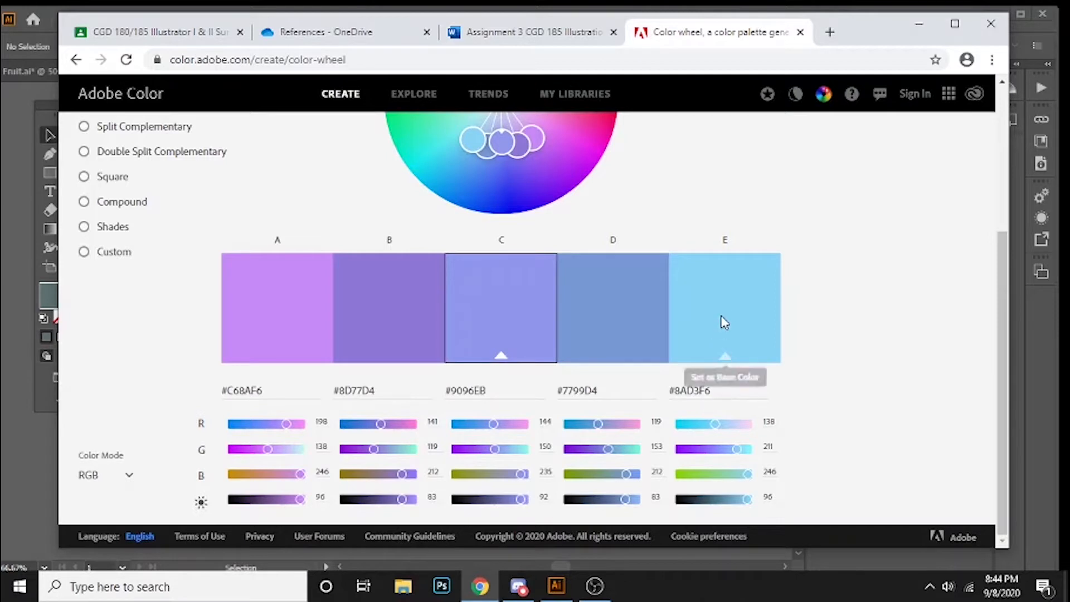
click(717, 390)
drag(710, 390, 664, 390)
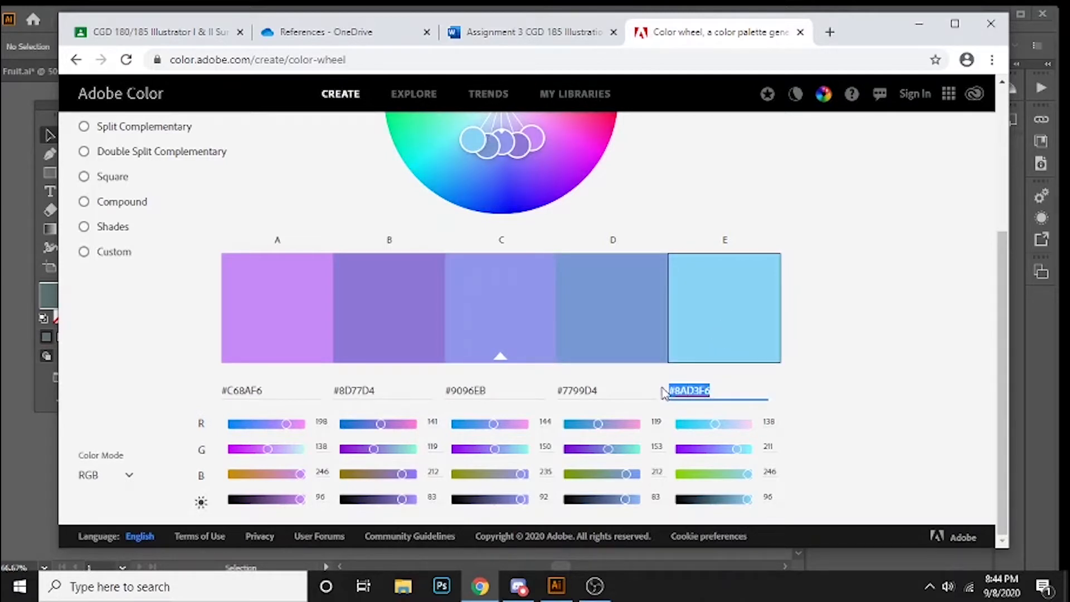
right_click(690, 392)
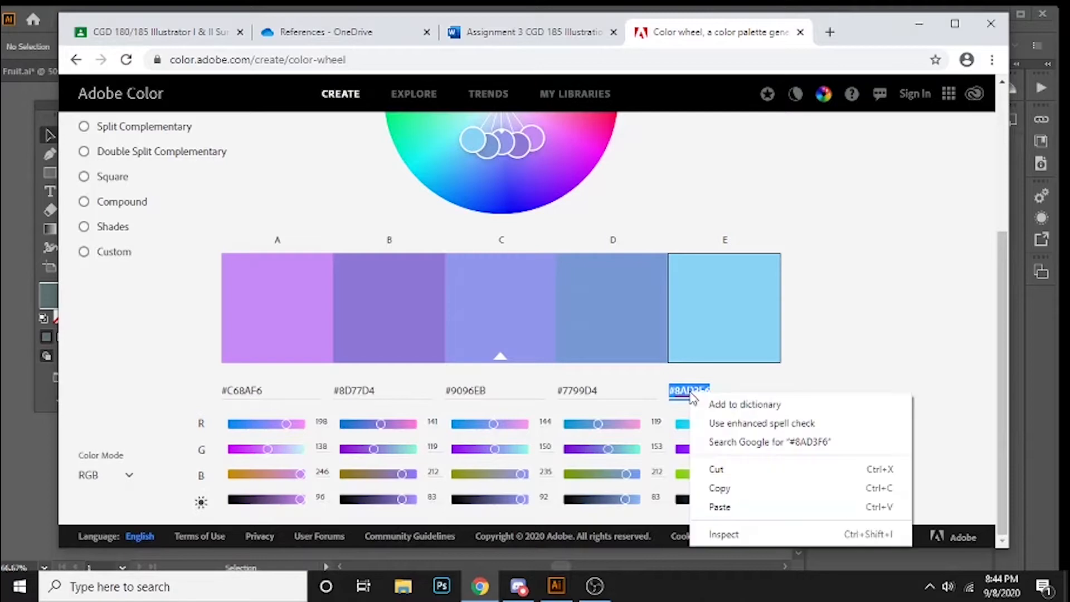
click(720, 487)
click(920, 26)
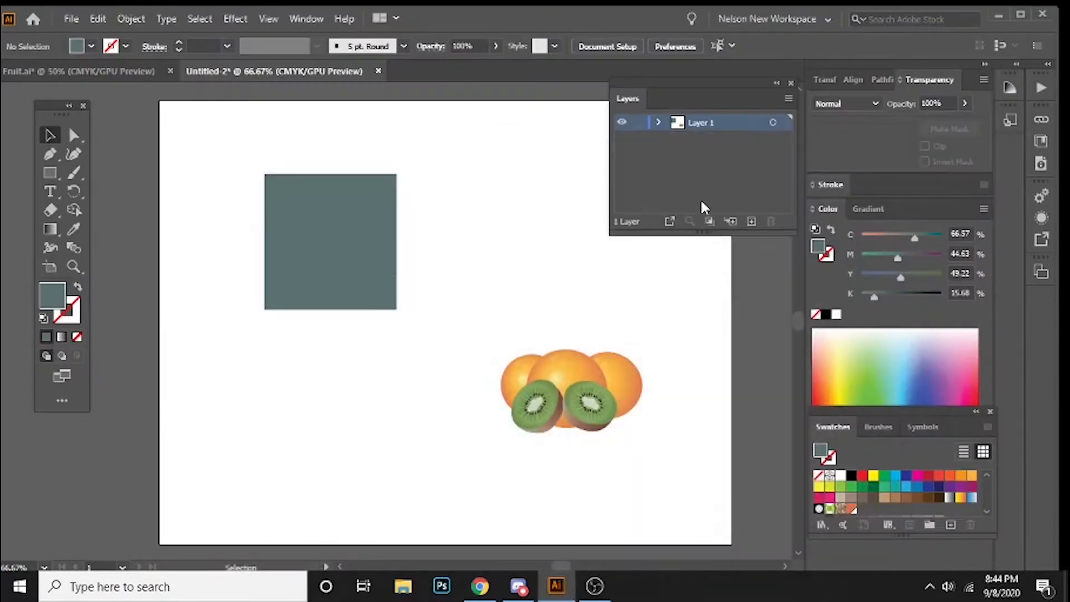
Step: Set the square's fill to the hex color #8AD3F6 and deselect it
click(357, 241)
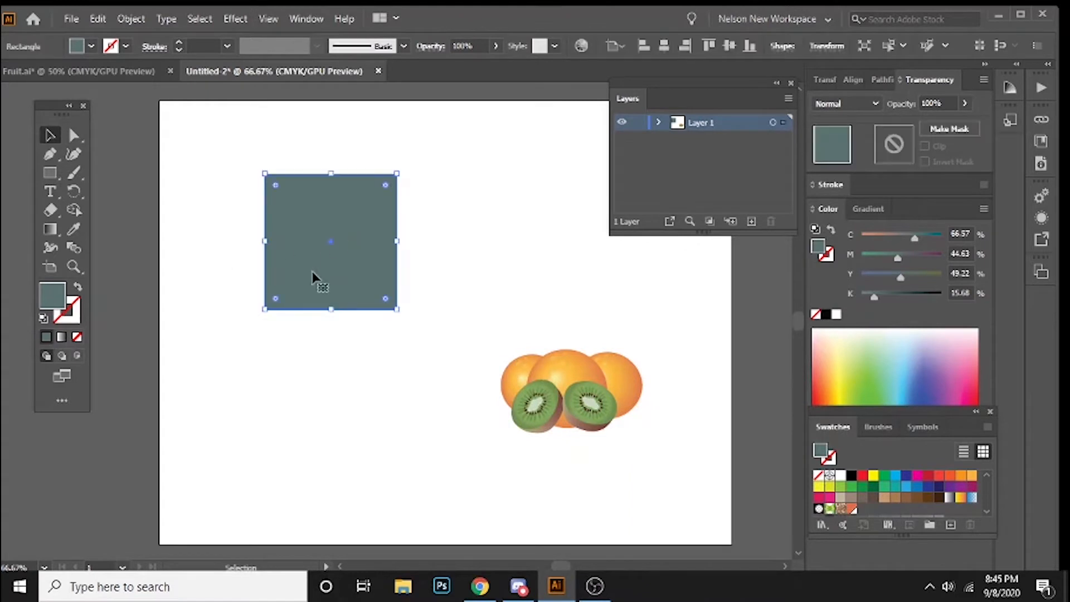
double_click(57, 299)
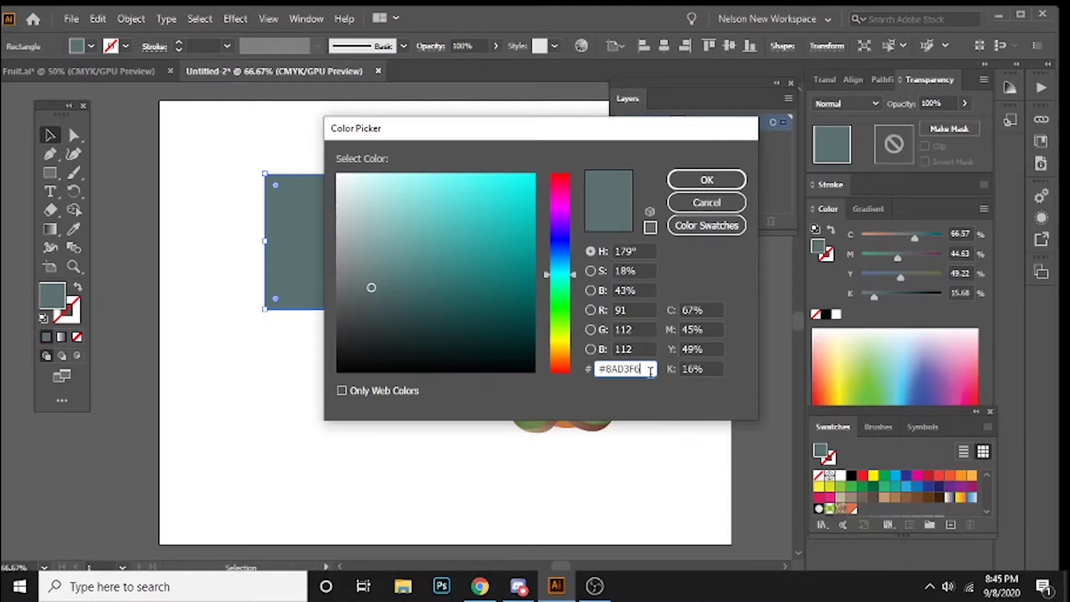
key(Return)
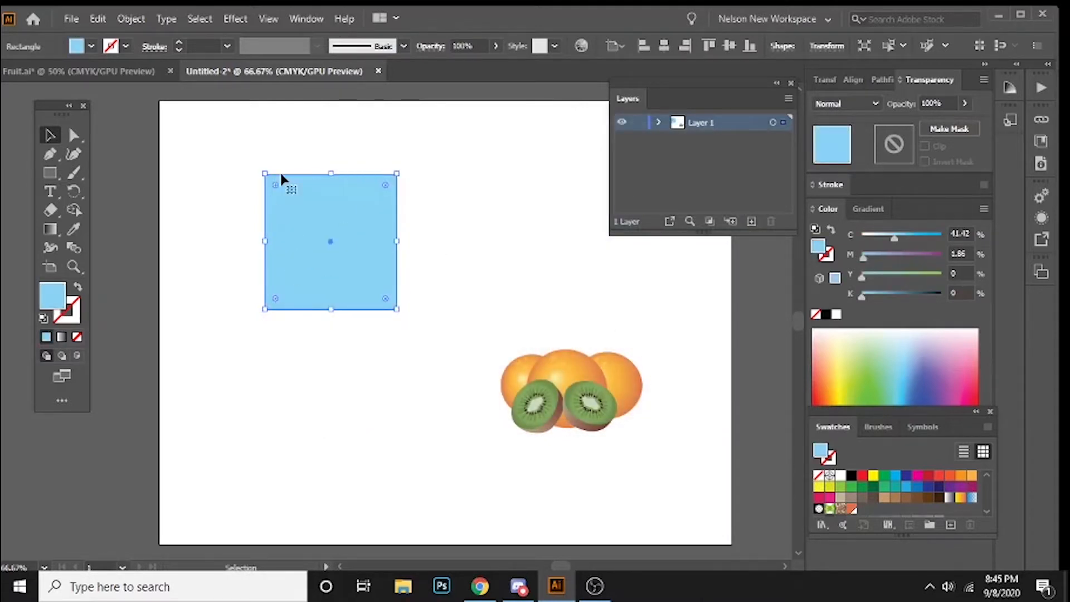
click(355, 423)
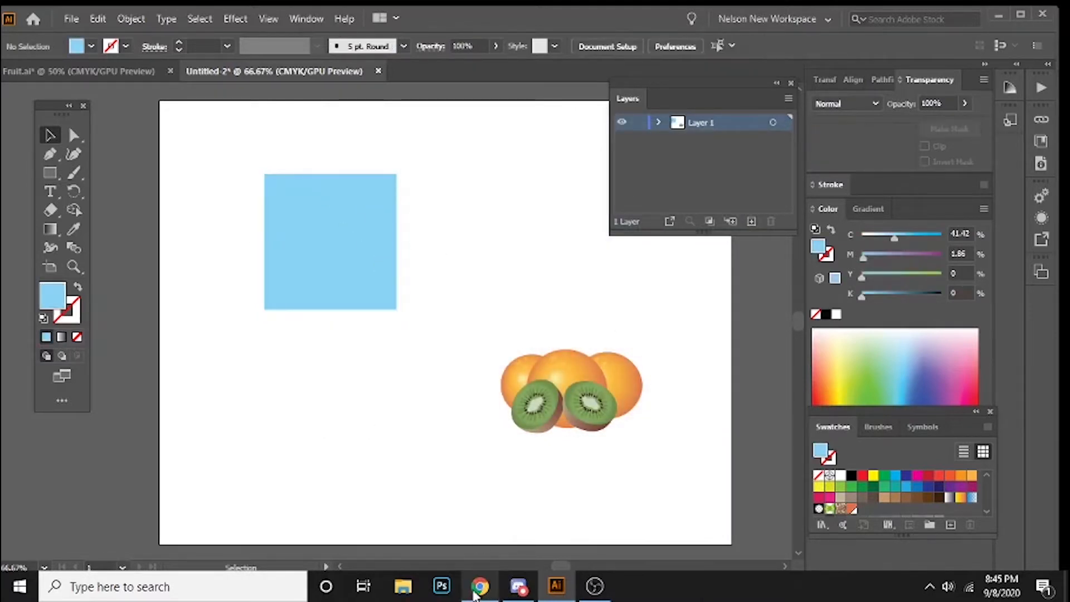
click(522, 588)
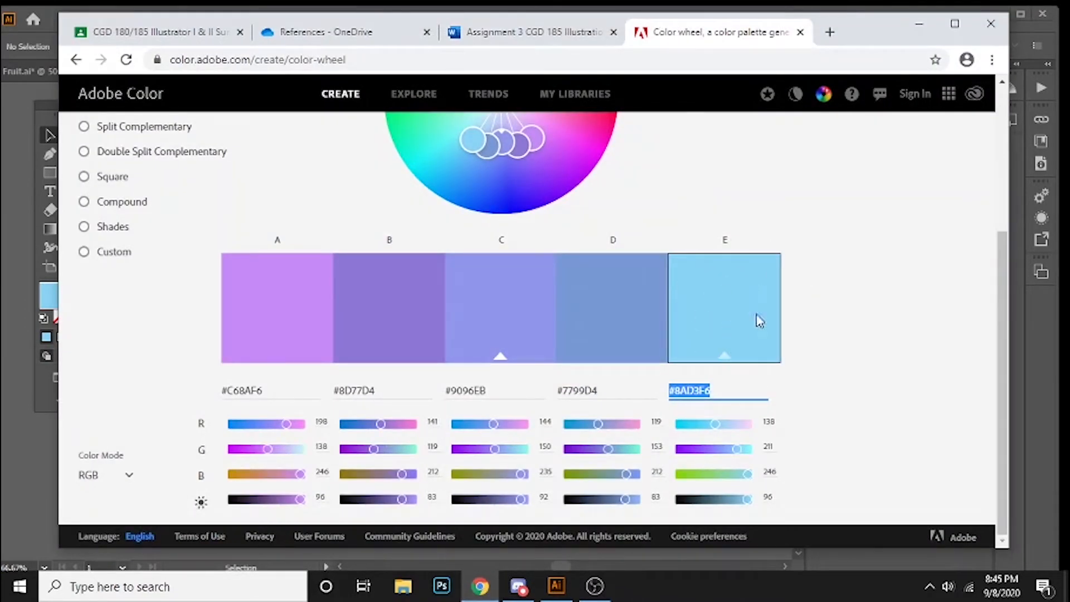
click(920, 24)
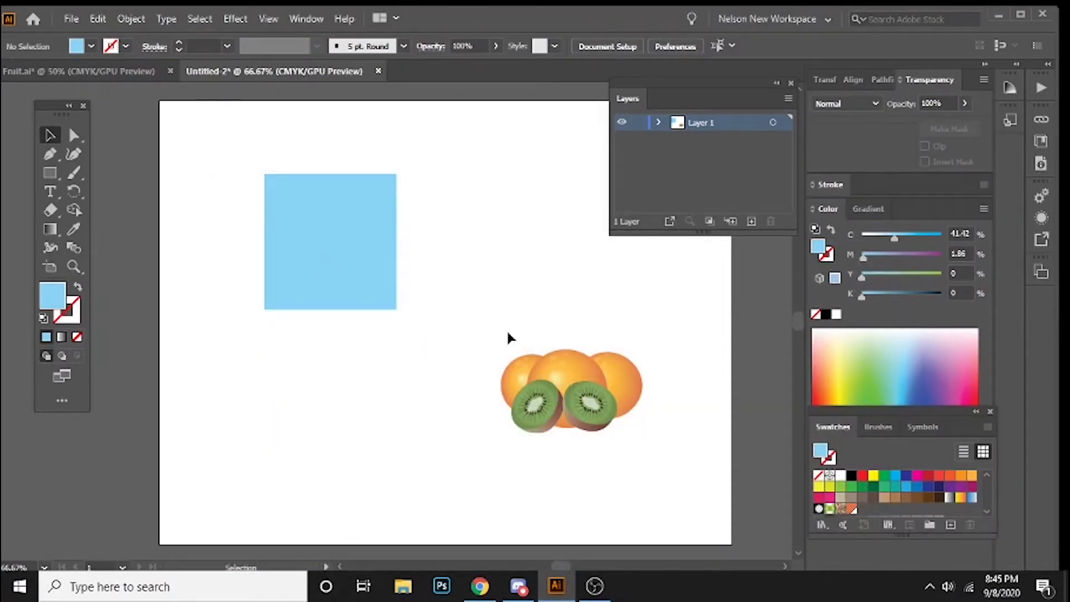
Step: Move the whole fruit group onto the upper part of the blue square
mouse_move(483, 308)
mouse_down()
mouse_move(628, 442)
mouse_move(677, 455)
mouse_up()
mouse_move(579, 393)
mouse_down()
mouse_move(219, 108)
mouse_move(348, 226)
mouse_move(333, 218)
mouse_up()
drag(179, 287, 270, 342)
scroll(413, 245, up, 3)
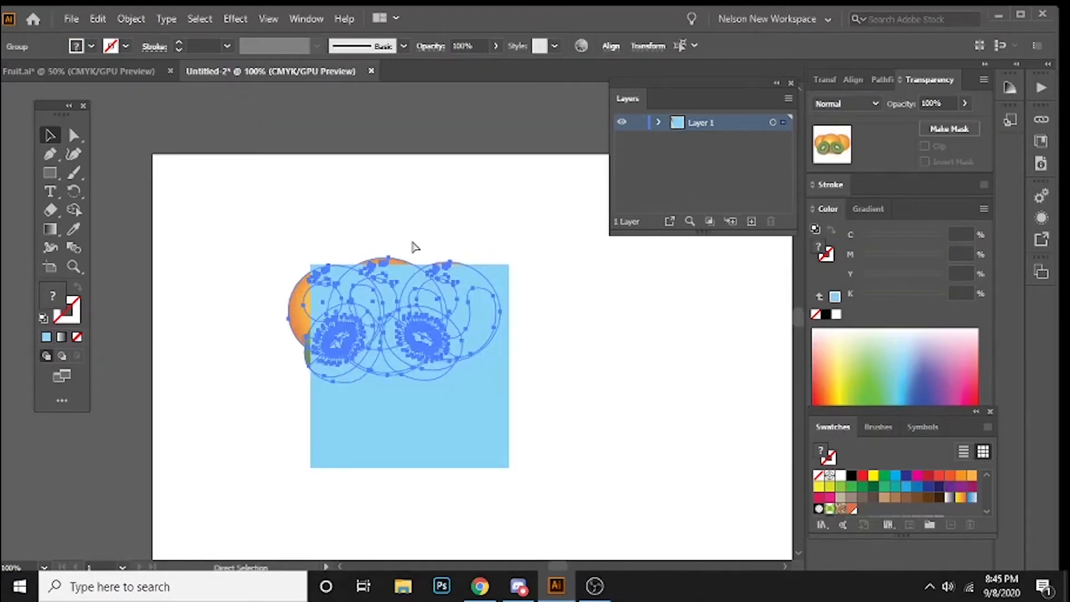
scroll(341, 215, down, 5)
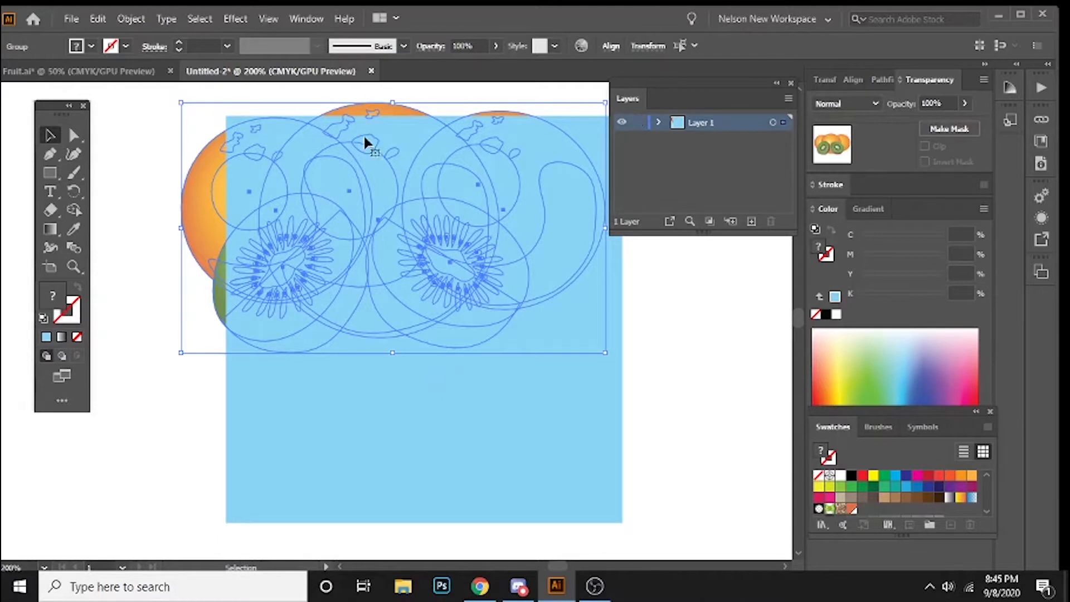
drag(454, 202, 431, 225)
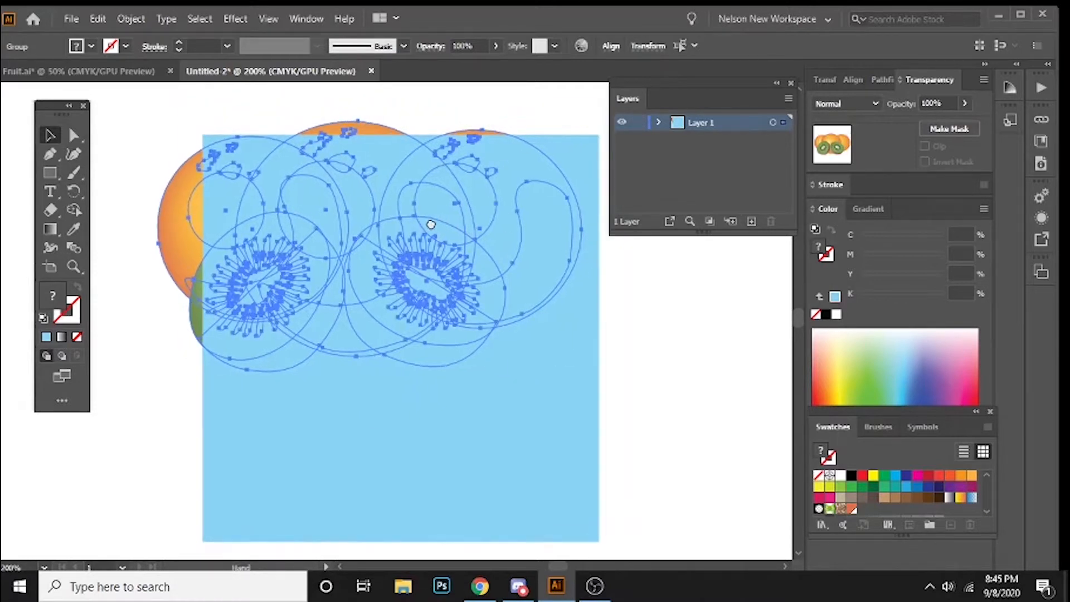
Step: Bring the fruit group to the front of the blue square
right_click(191, 202)
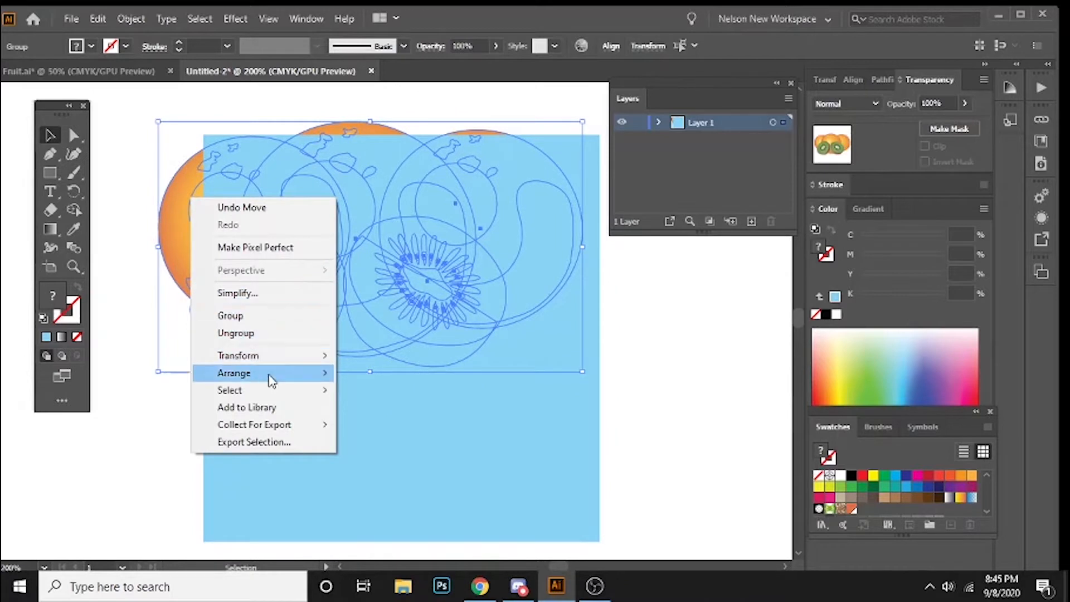
mouse_move(270, 379)
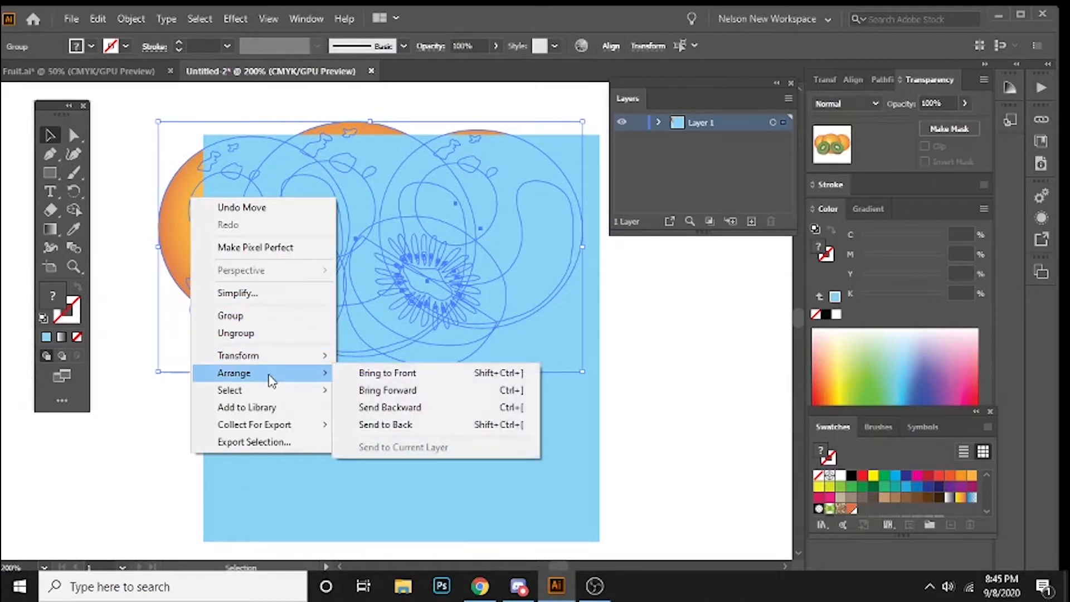
click(418, 376)
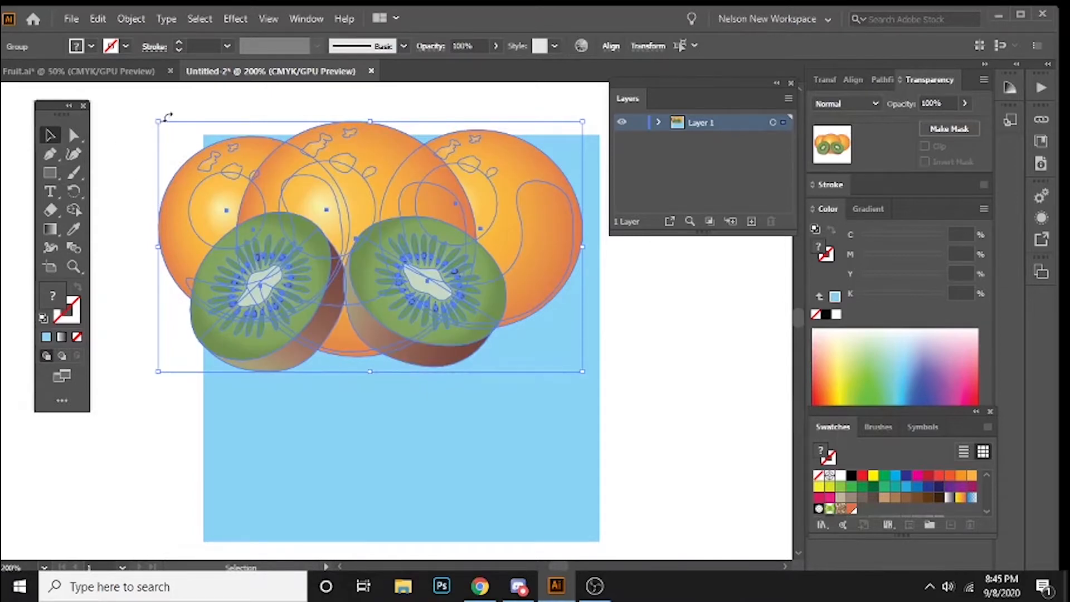
Step: Scale the fruit group down to under half its size and place it in the blue square's upper-left area
drag(158, 121, 382, 262)
drag(516, 342, 363, 261)
click(160, 193)
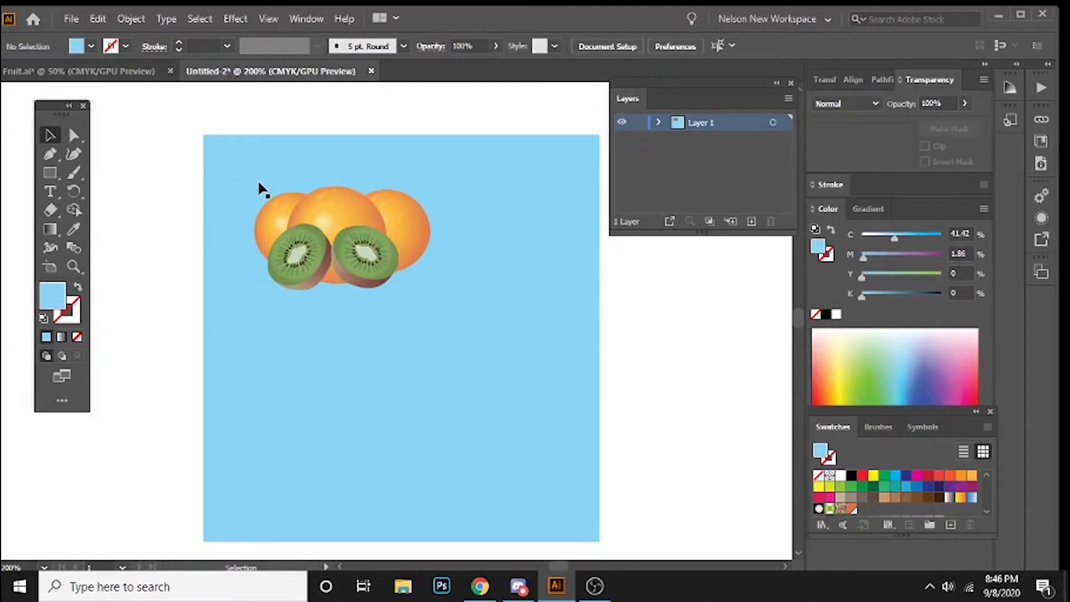
Step: Lock the blue square in place behind the fruit group
click(238, 168)
drag(517, 218, 493, 204)
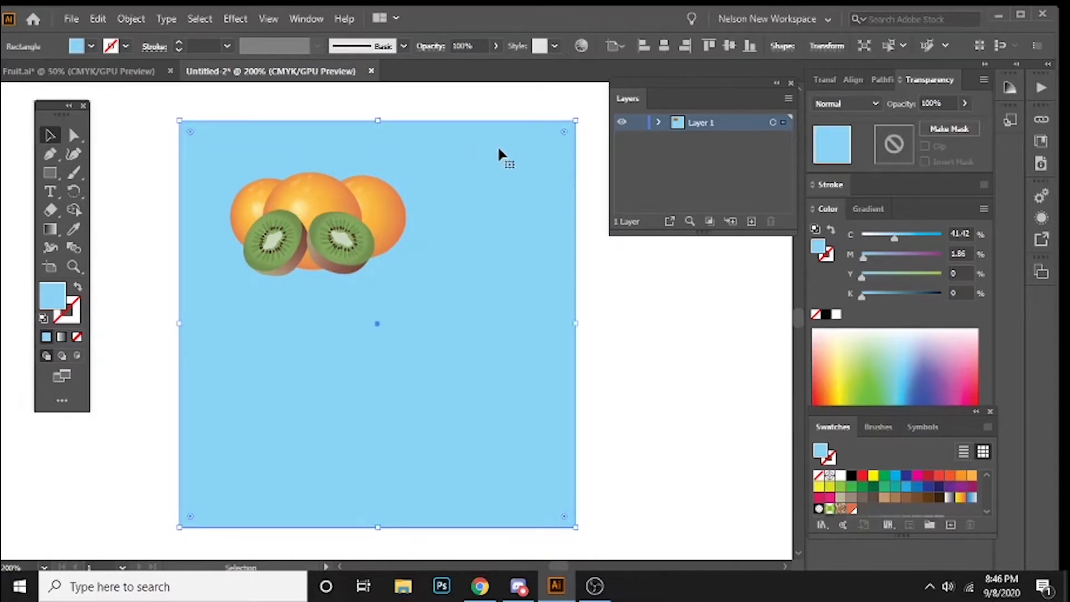
scroll(530, 167, down, 1)
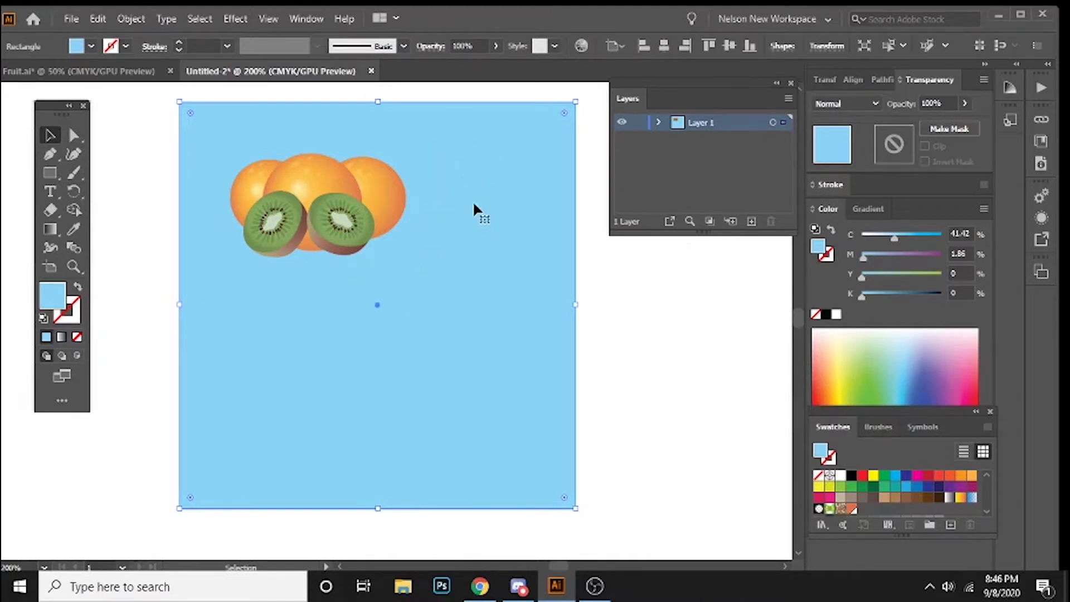
right_click(508, 193)
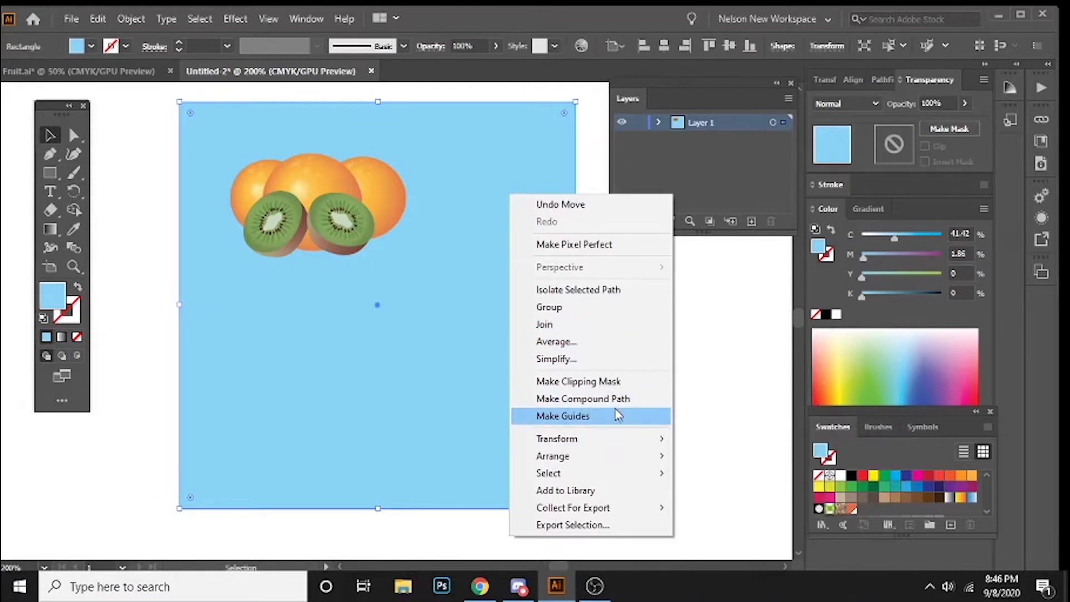
click(320, 318)
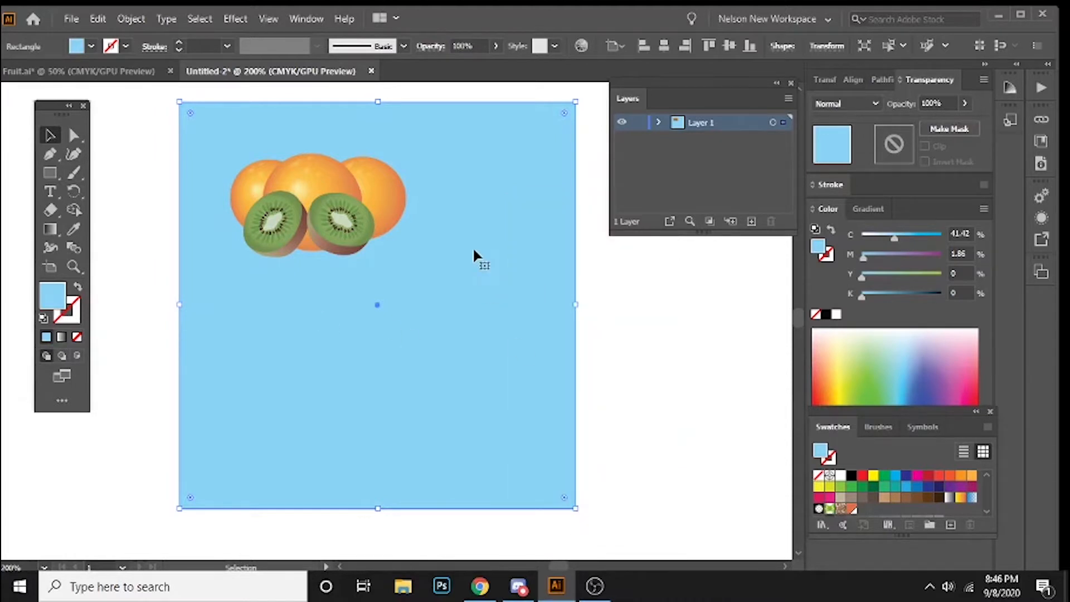
click(130, 17)
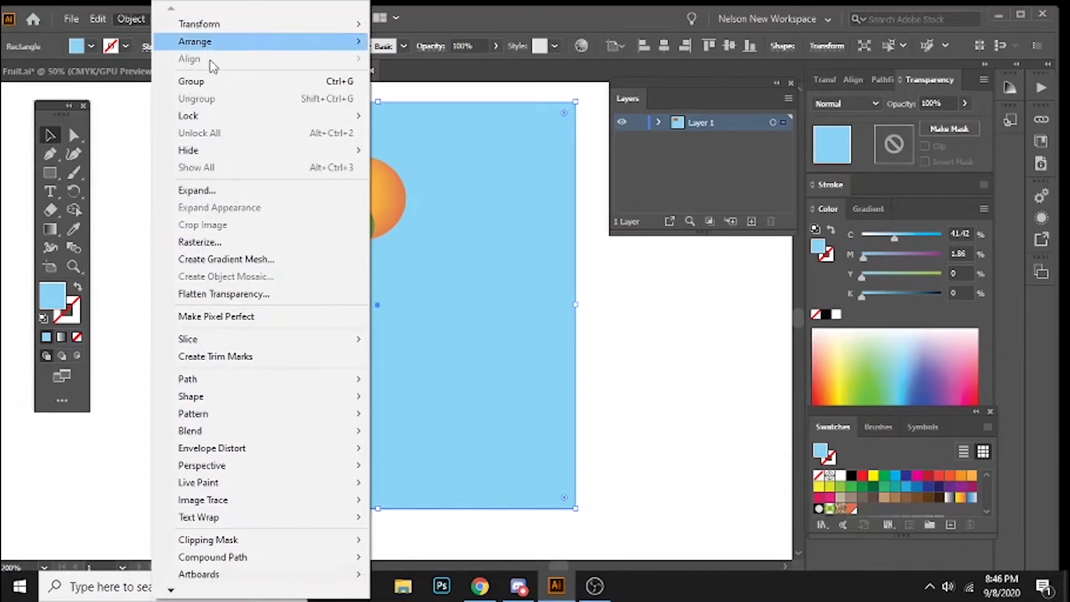
mouse_move(178, 120)
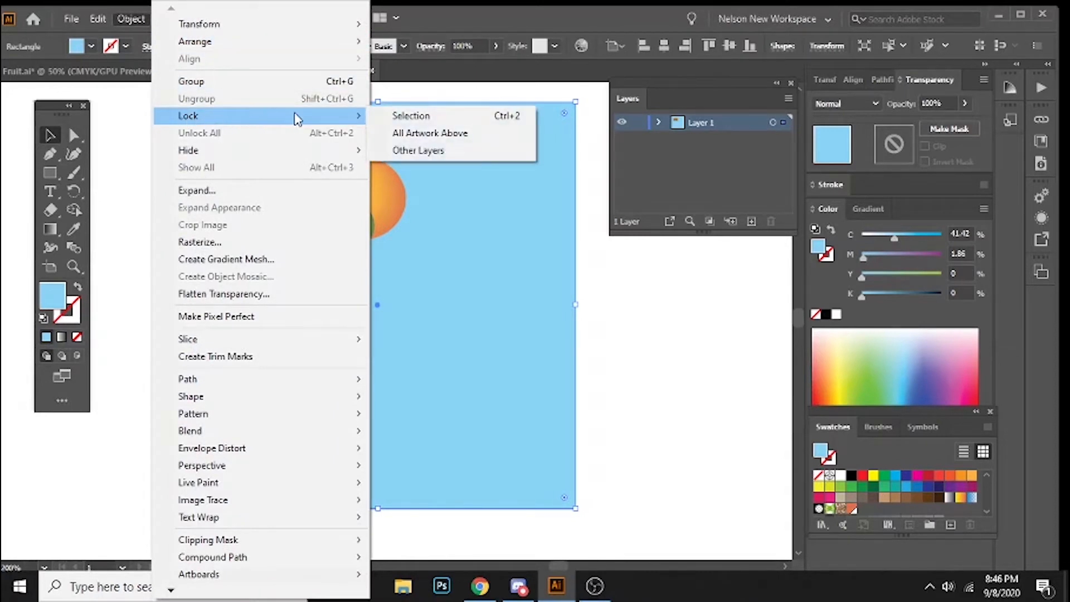
click(516, 117)
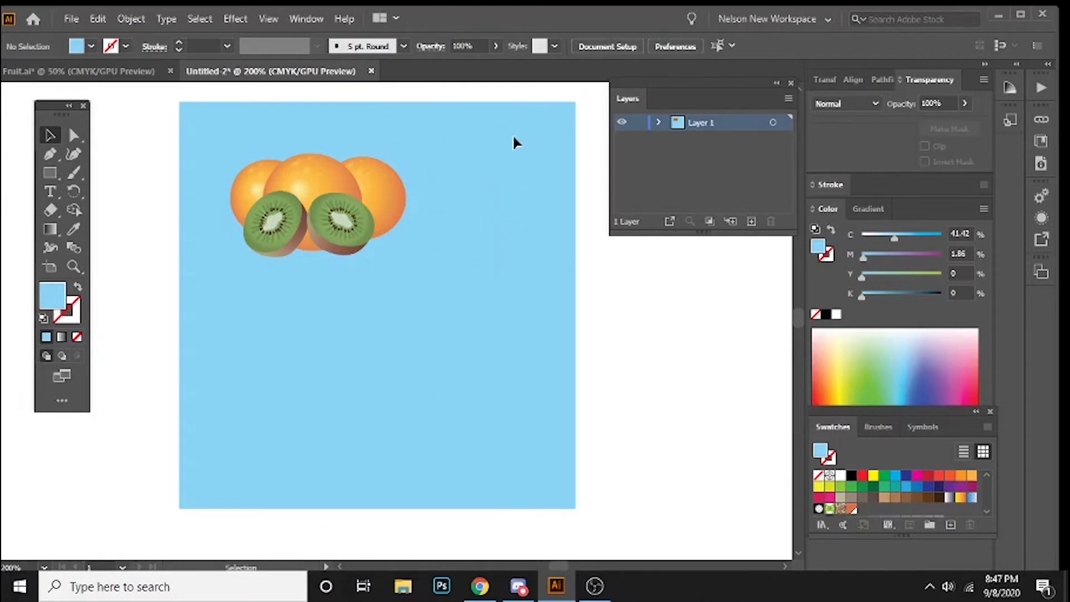
Step: Unlock all objects and move the blue square slightly down and to the right behind the fruit
click(133, 19)
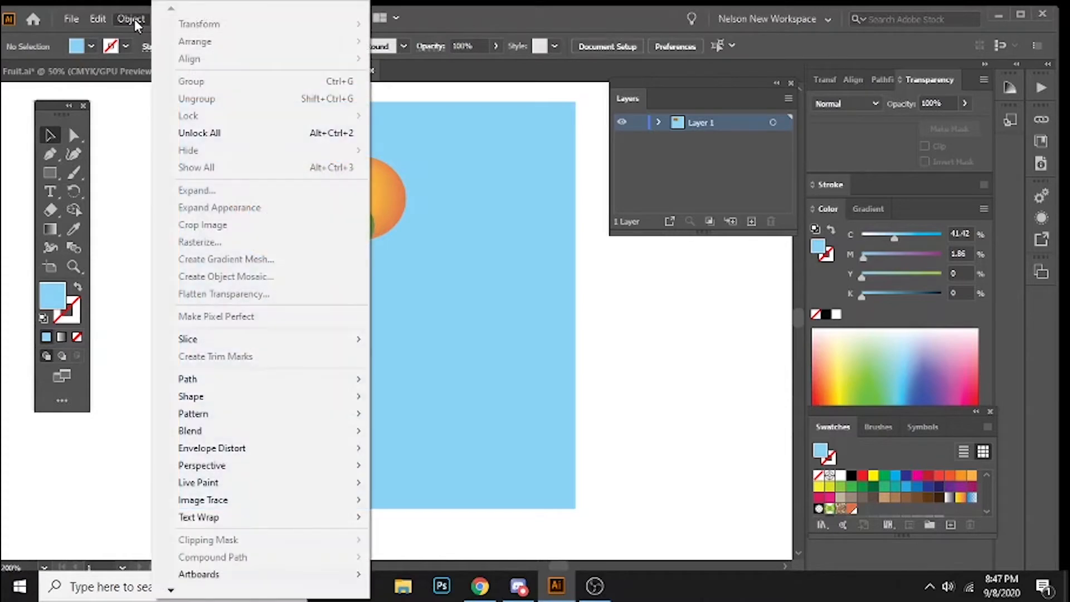
click(330, 136)
mouse_move(505, 307)
mouse_down()
mouse_move(539, 327)
mouse_move(517, 318)
mouse_up()
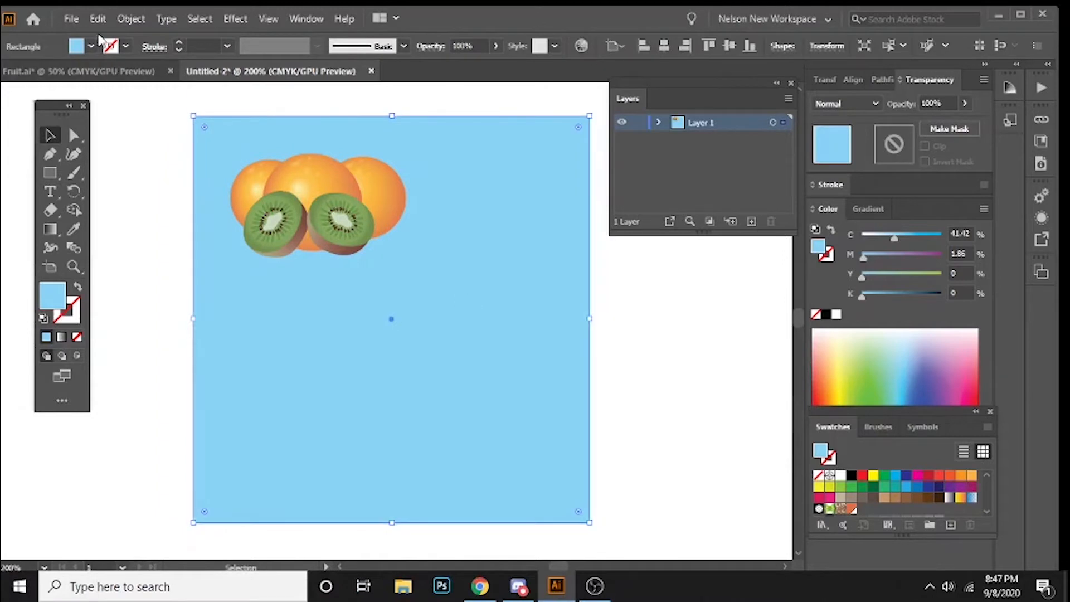
Step: Lock the selected blue square so it stays fixed behind the fruit
click(131, 19)
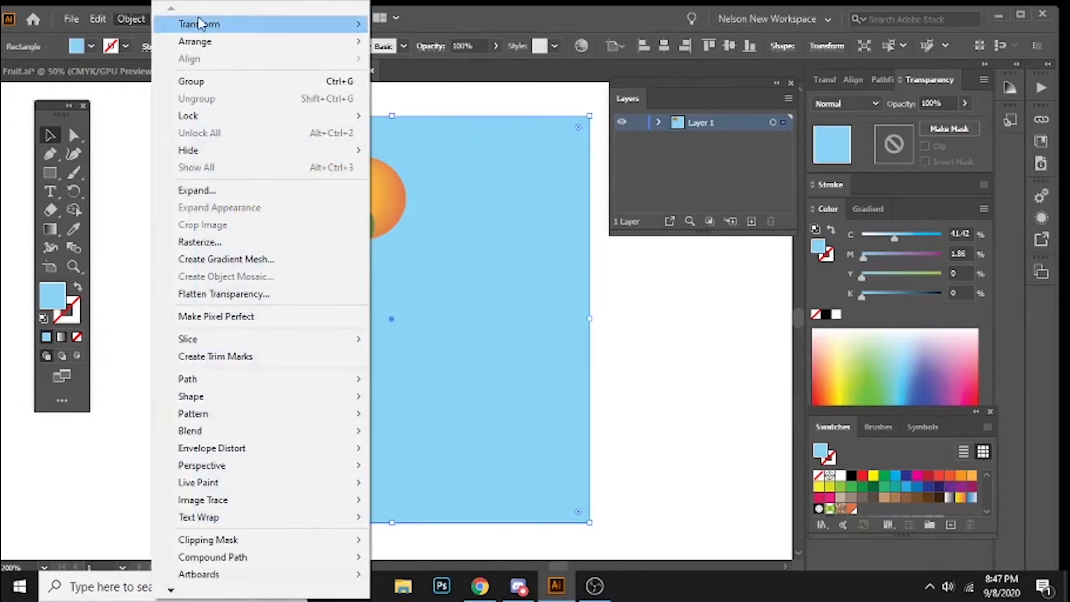
mouse_move(214, 123)
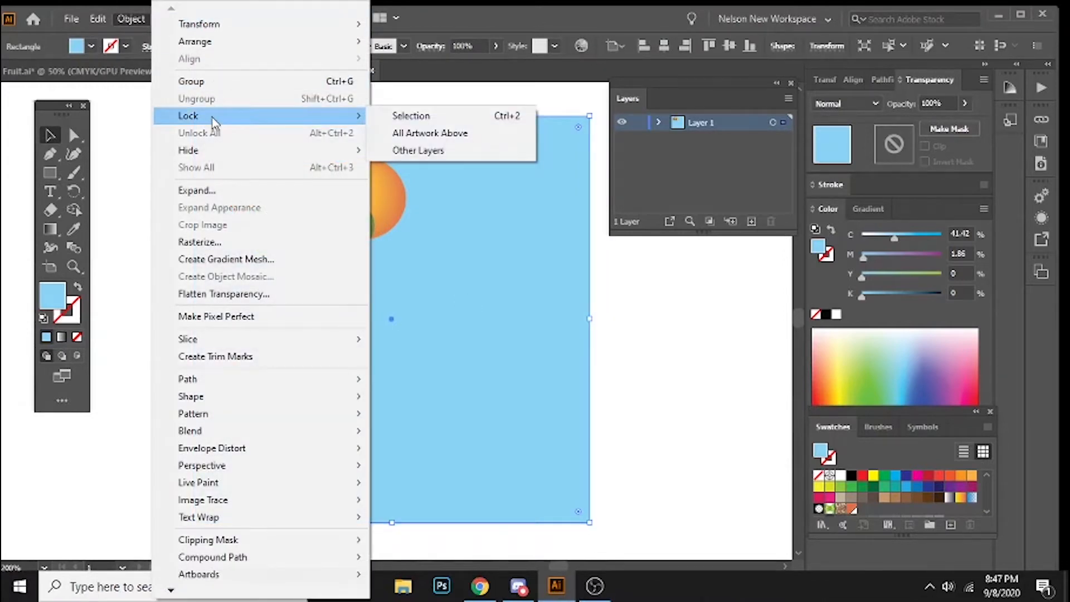
click(400, 119)
Step: Rotate the fruit group counterclockwise and settle it diagonally in the blue square's upper-left corner
drag(198, 130, 257, 311)
drag(326, 210, 305, 219)
click(200, 244)
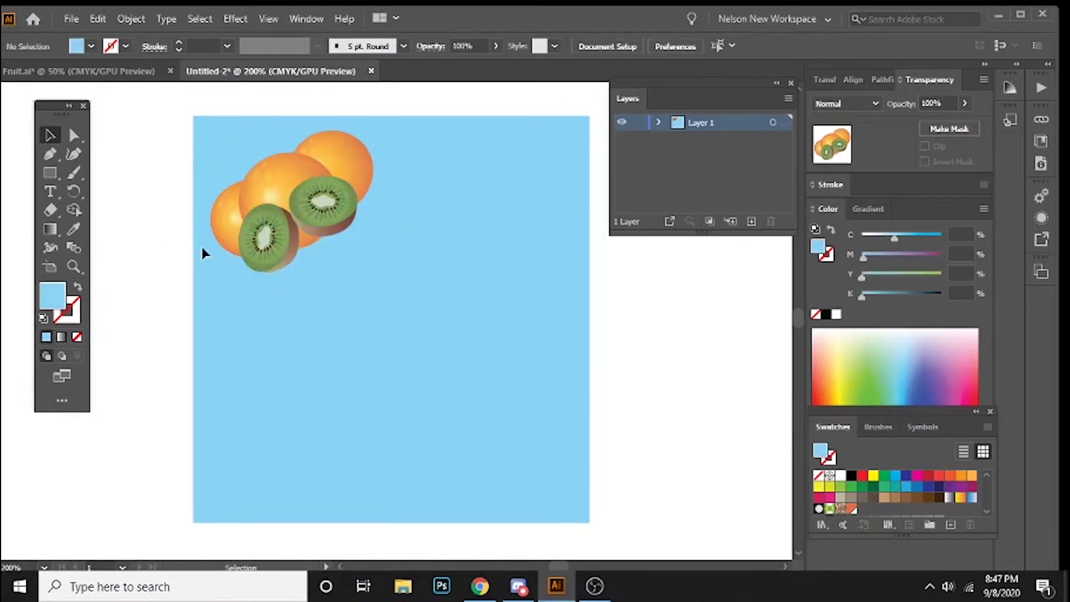
scroll(326, 245, down, 1)
Step: Copy the whole fruit group to the square's lower-right corner and rotate the copy 180 degrees
click(312, 177)
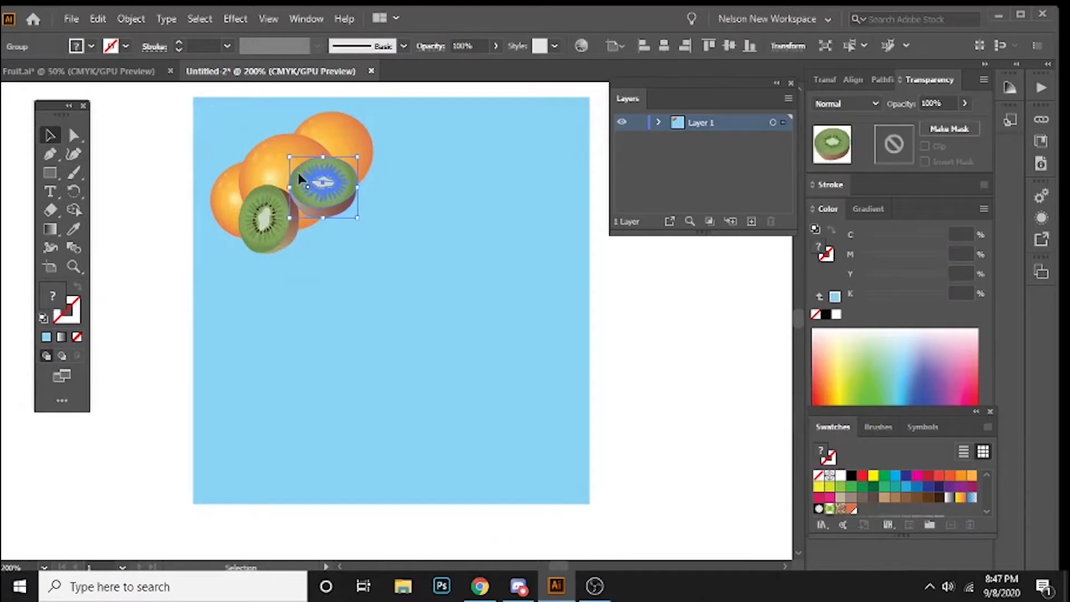
click(181, 122)
drag(226, 150, 473, 290)
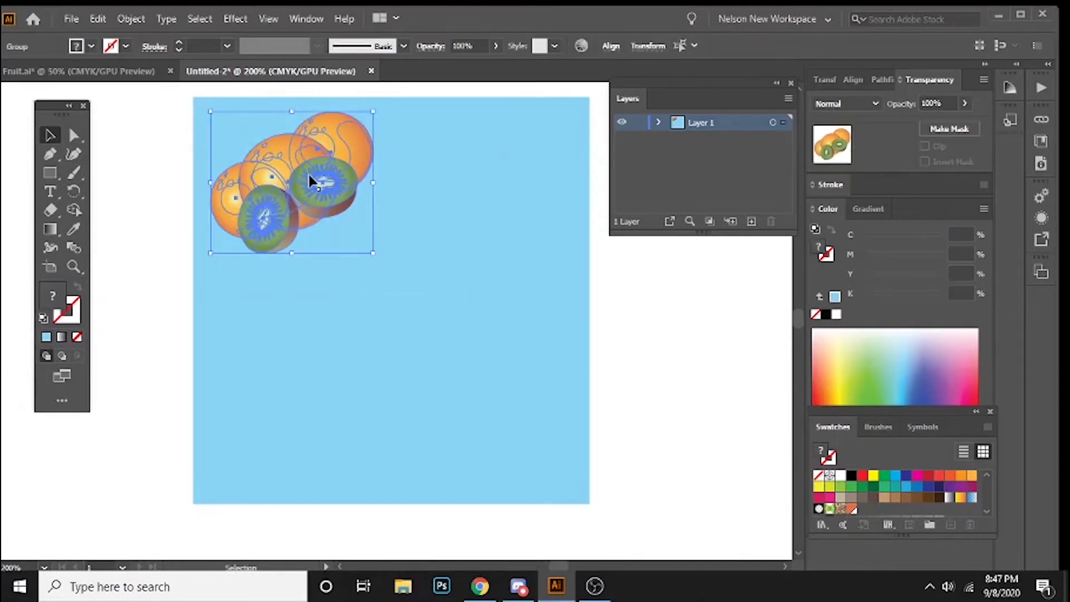
drag(309, 175, 510, 399)
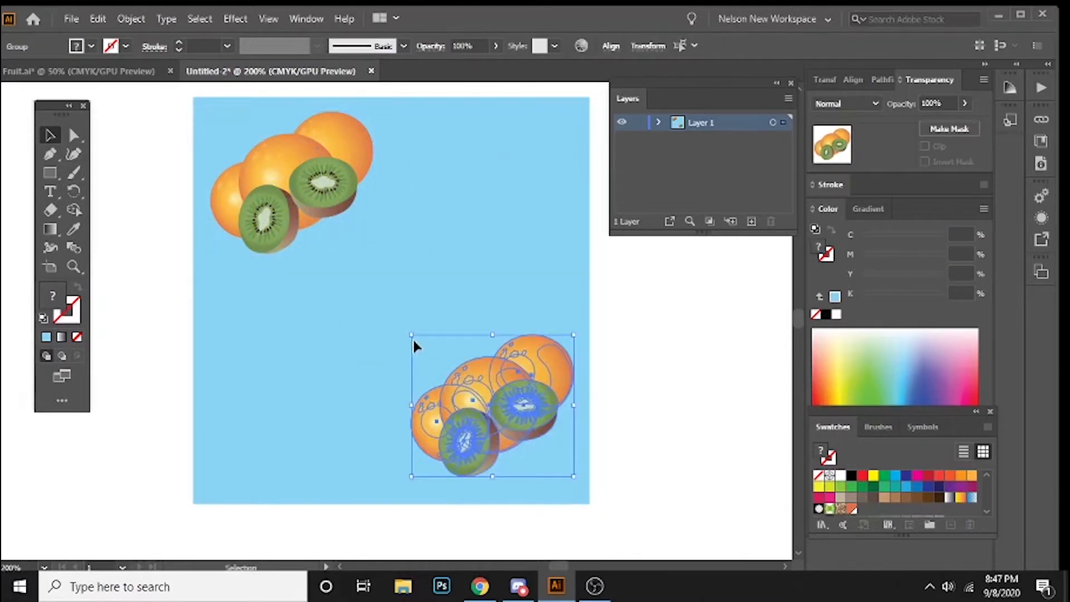
drag(409, 328, 618, 454)
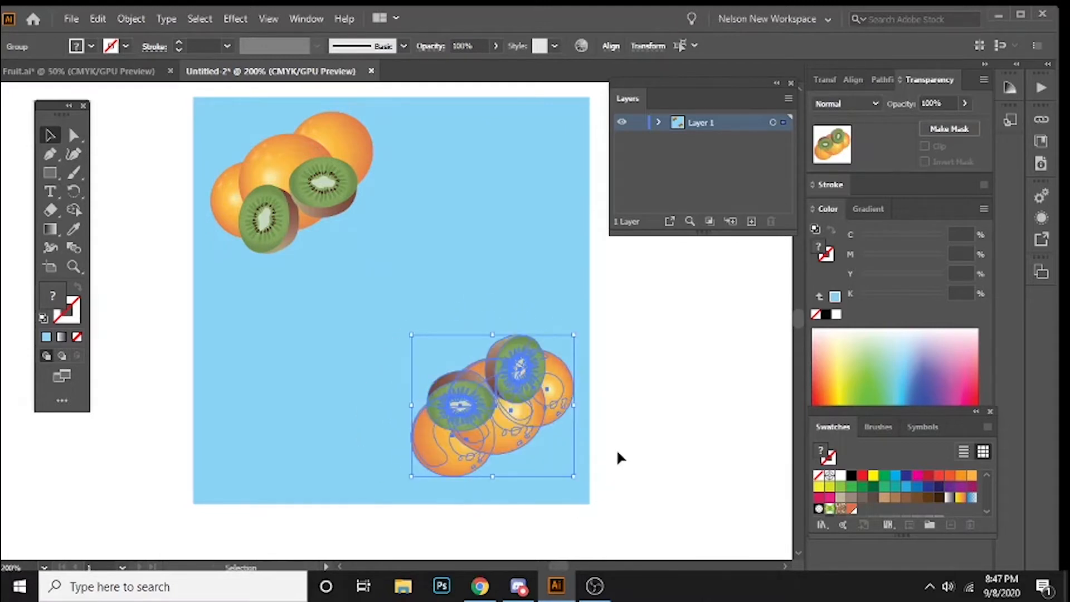
click(264, 354)
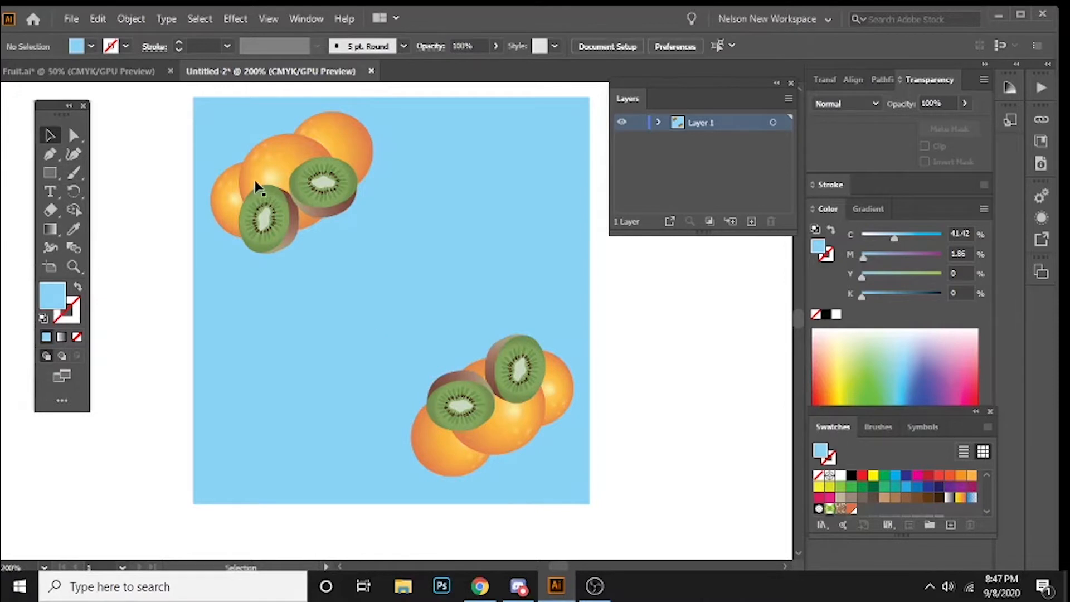
Step: Copy the upper-left fruit group to the upper-right corner with a clockwise rotation, and fine-tune the positions of both upper groups
click(287, 202)
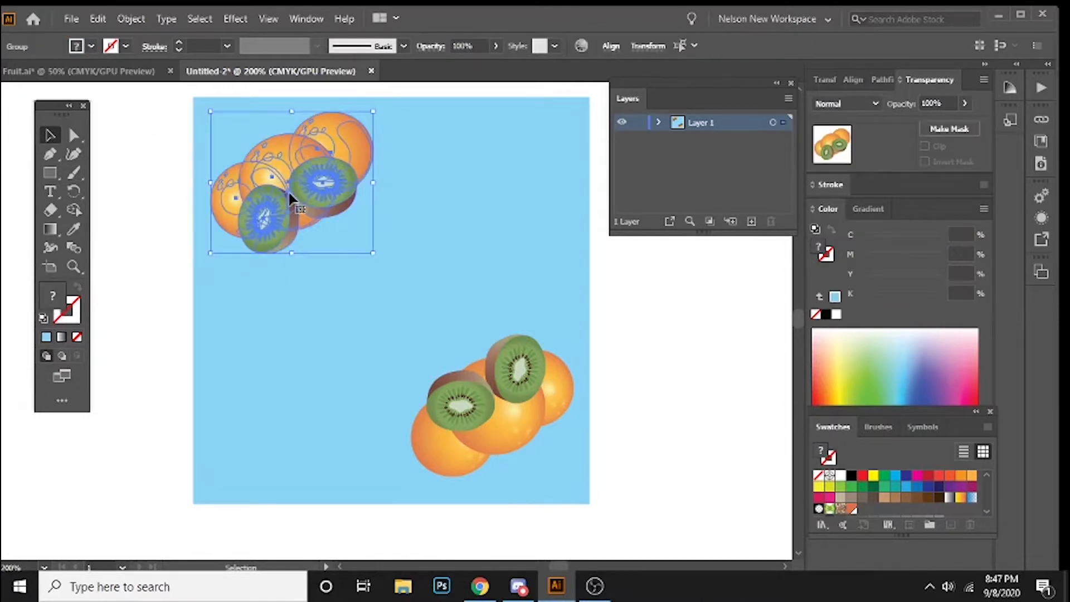
drag(289, 198, 533, 186)
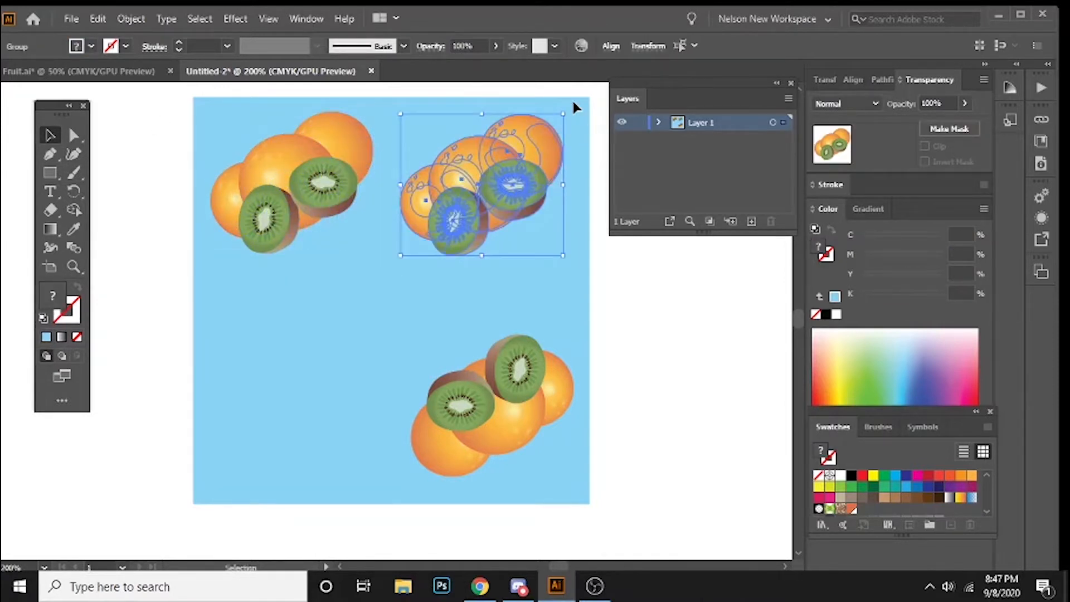
drag(566, 104, 602, 227)
drag(498, 209, 520, 218)
drag(594, 266, 573, 277)
drag(526, 217, 520, 215)
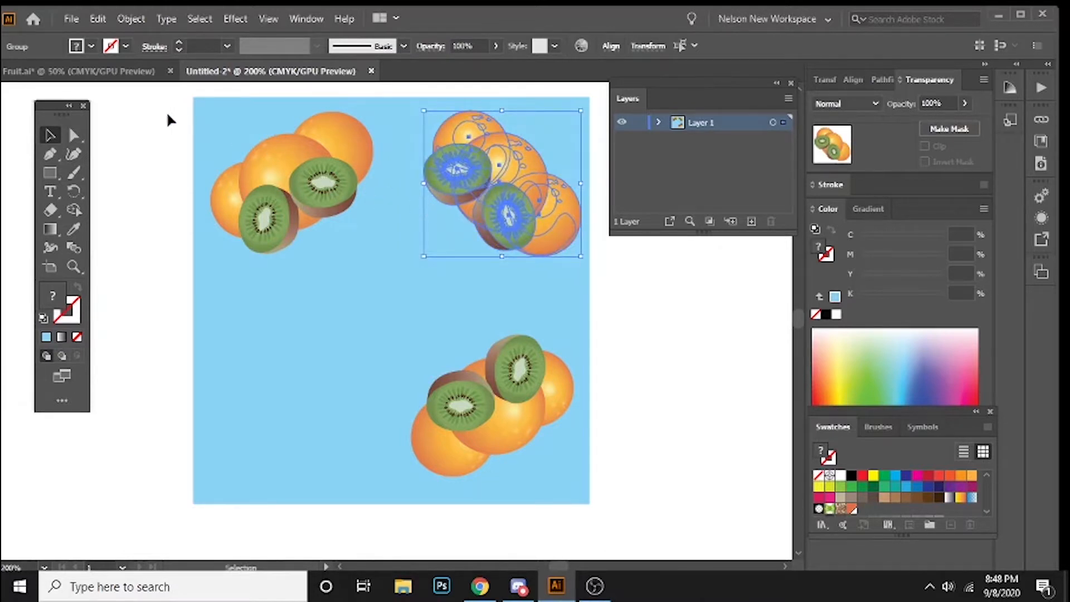
drag(170, 120, 366, 253)
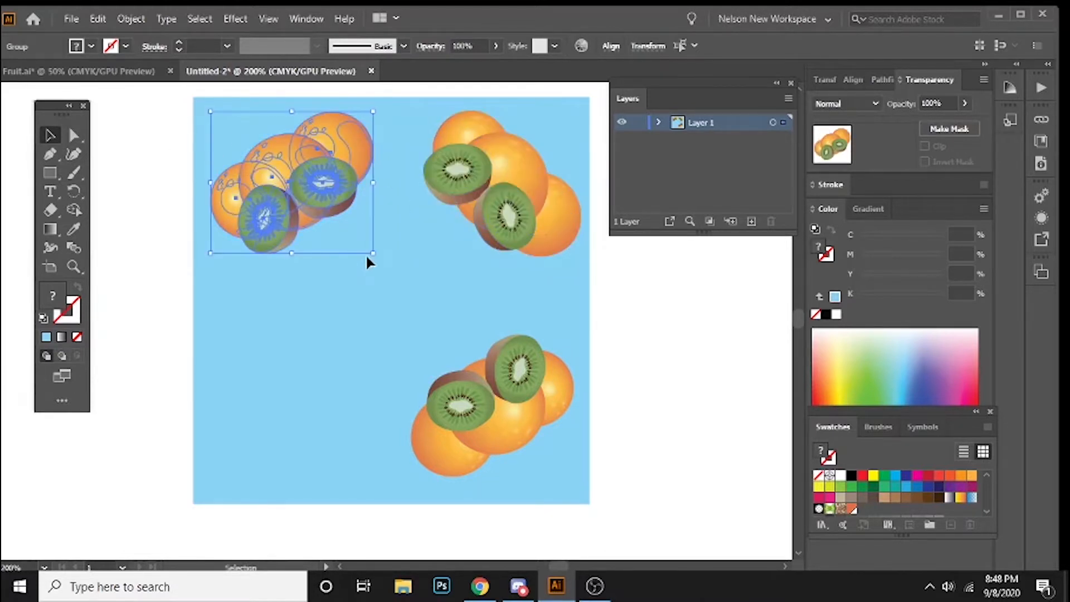
click(319, 282)
Step: Copy the lower-right fruit group to the lower-left corner and rotate it so its oranges face outward
drag(355, 332, 662, 470)
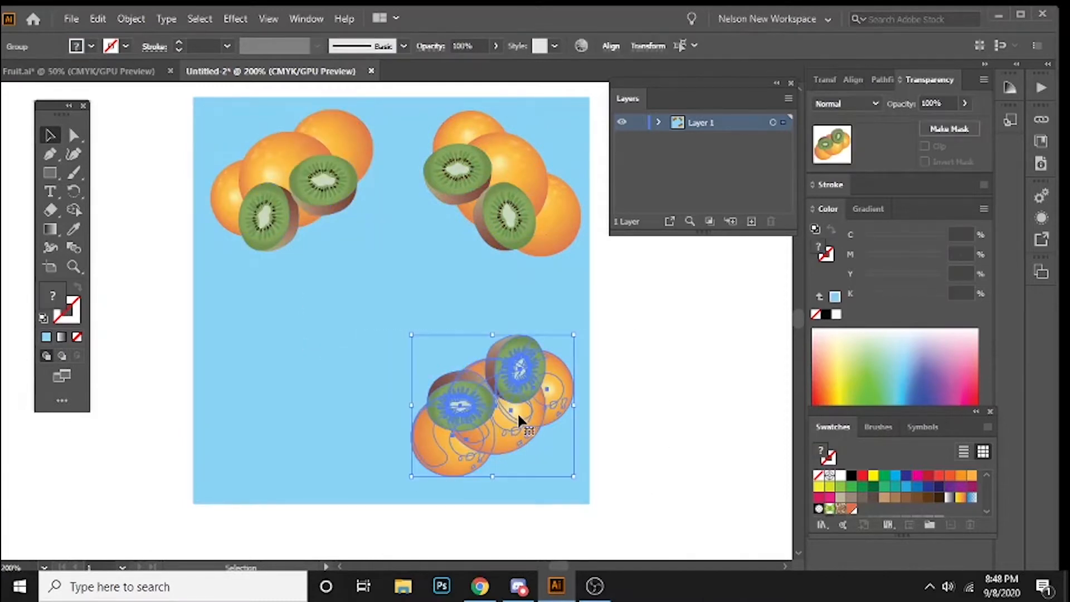
drag(517, 412, 331, 406)
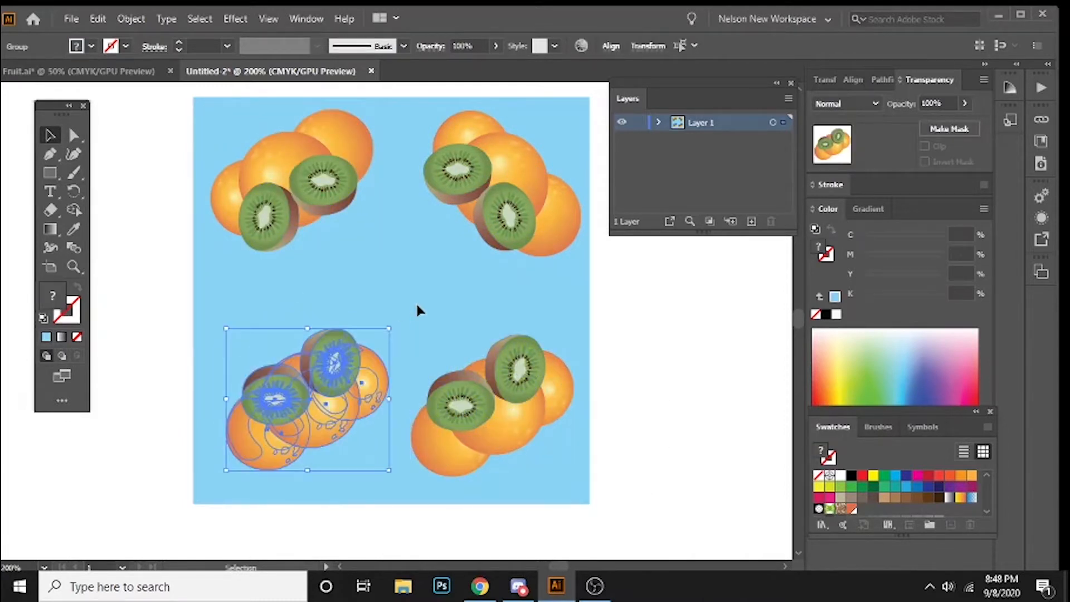
drag(392, 325, 386, 464)
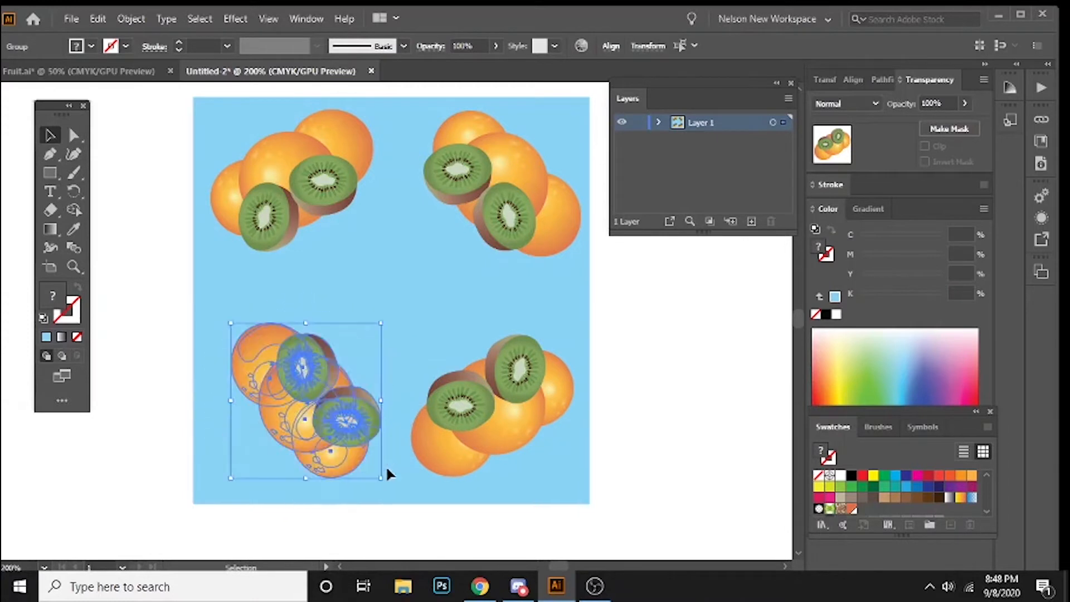
drag(218, 318, 224, 343)
drag(316, 413, 303, 430)
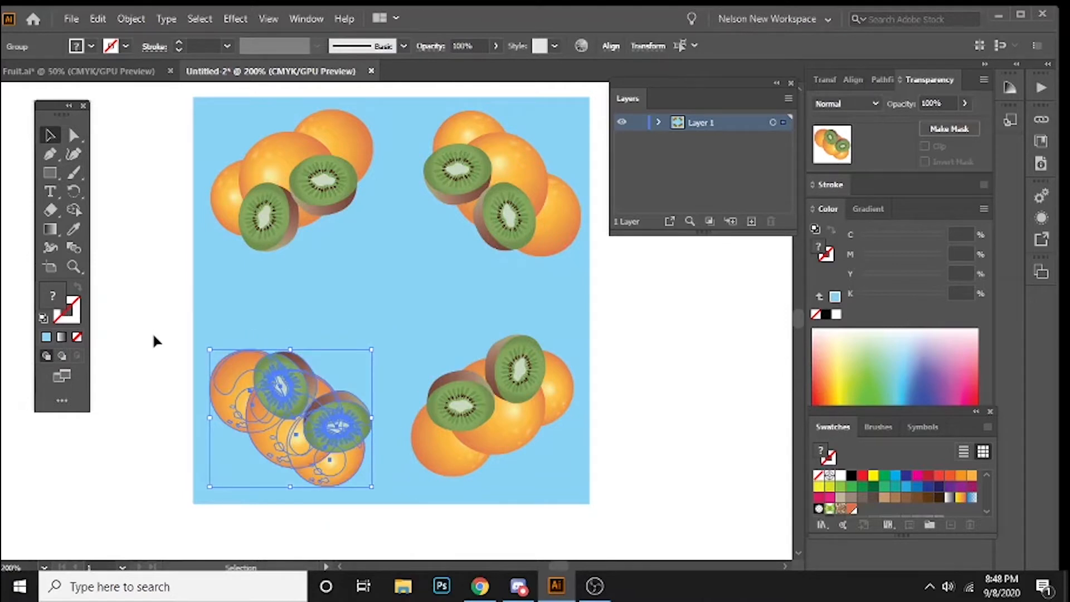
Step: Fine-tune the positions of the two lower fruit groups so they line up in their corners
drag(591, 378, 402, 489)
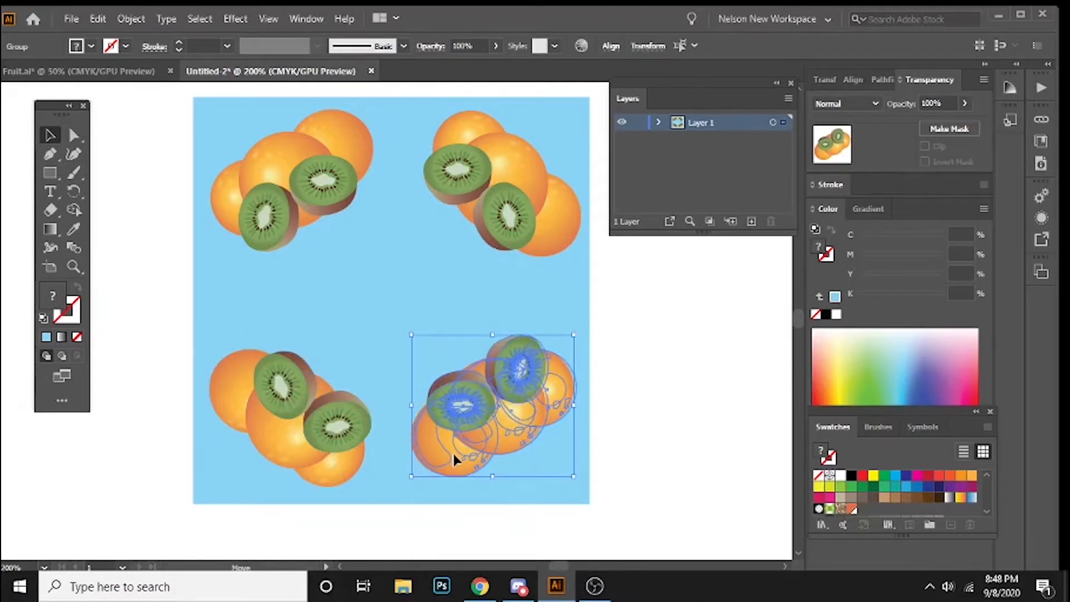
drag(452, 450, 449, 461)
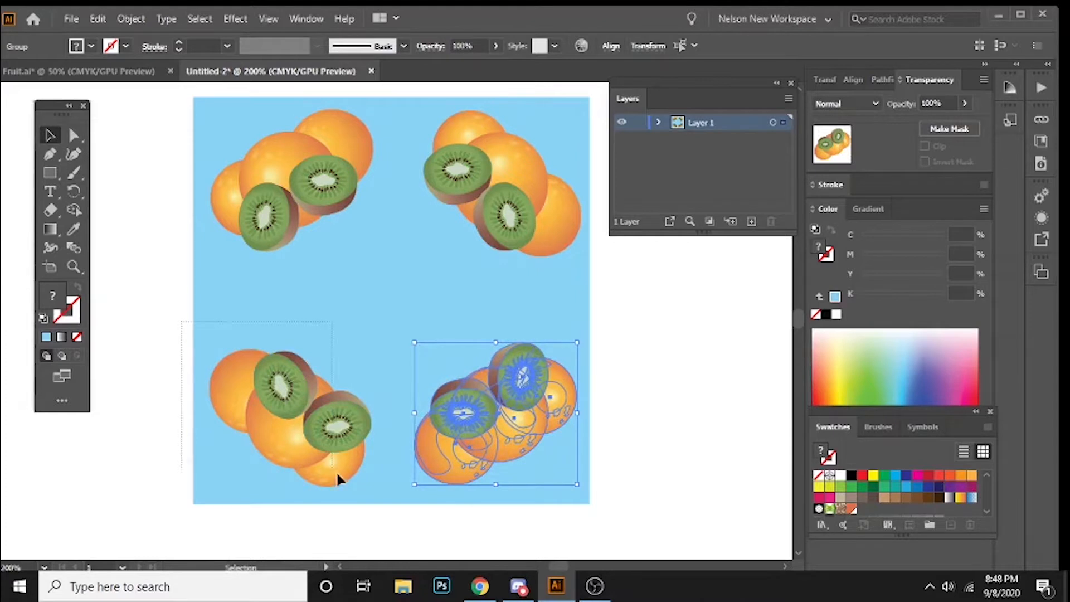
drag(339, 478, 318, 466)
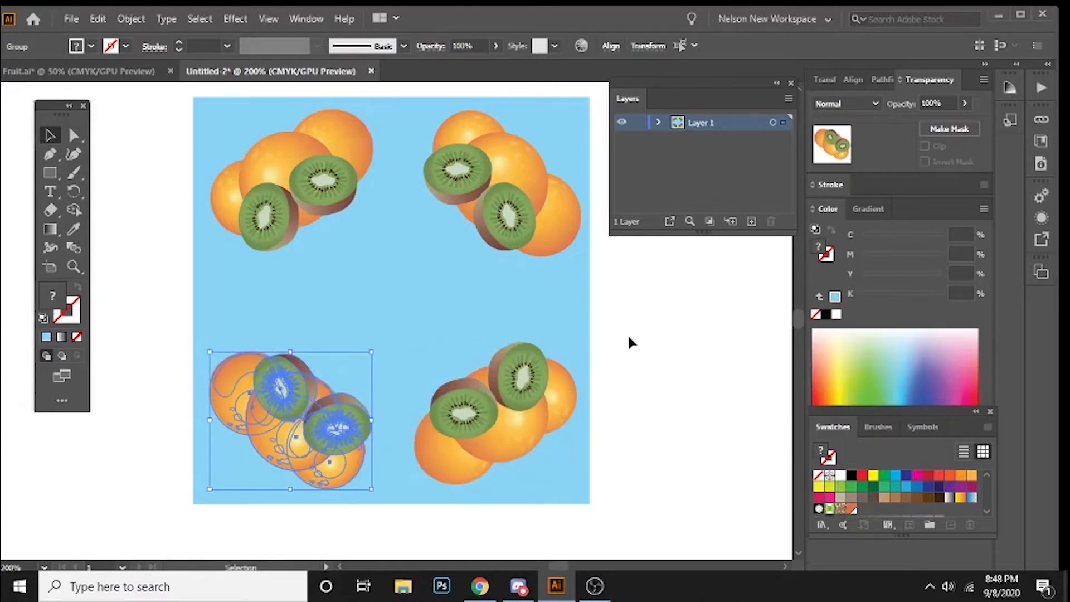
click(437, 456)
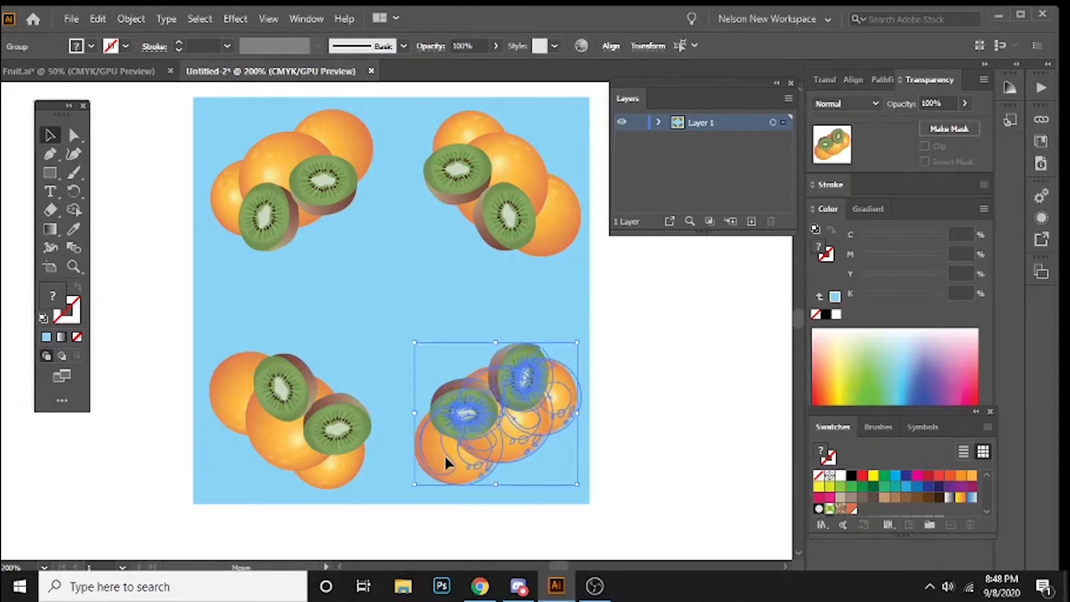
click(677, 352)
Step: Copy a kiwi from the lower-right group, shrink it, and place rotated copies midway along the square's right and left sides
click(517, 371)
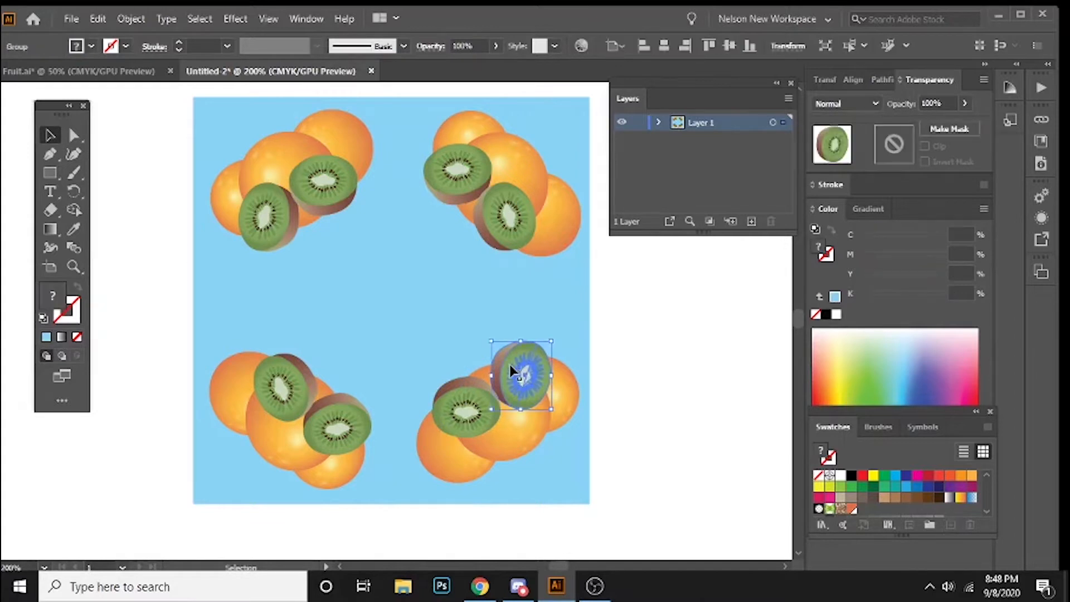
drag(505, 355, 481, 321)
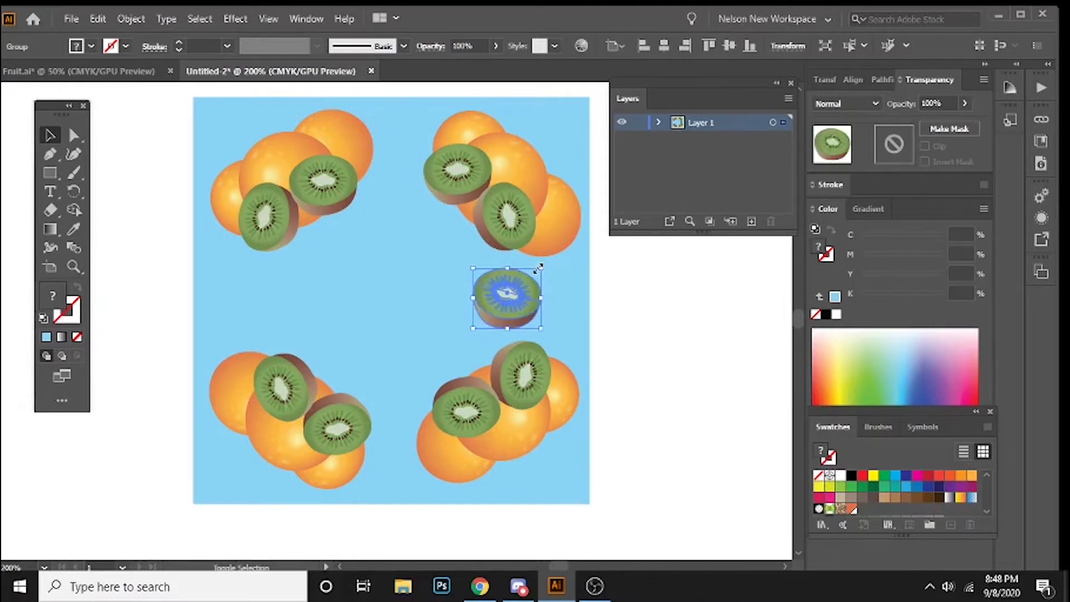
drag(541, 268, 251, 312)
drag(280, 266, 231, 301)
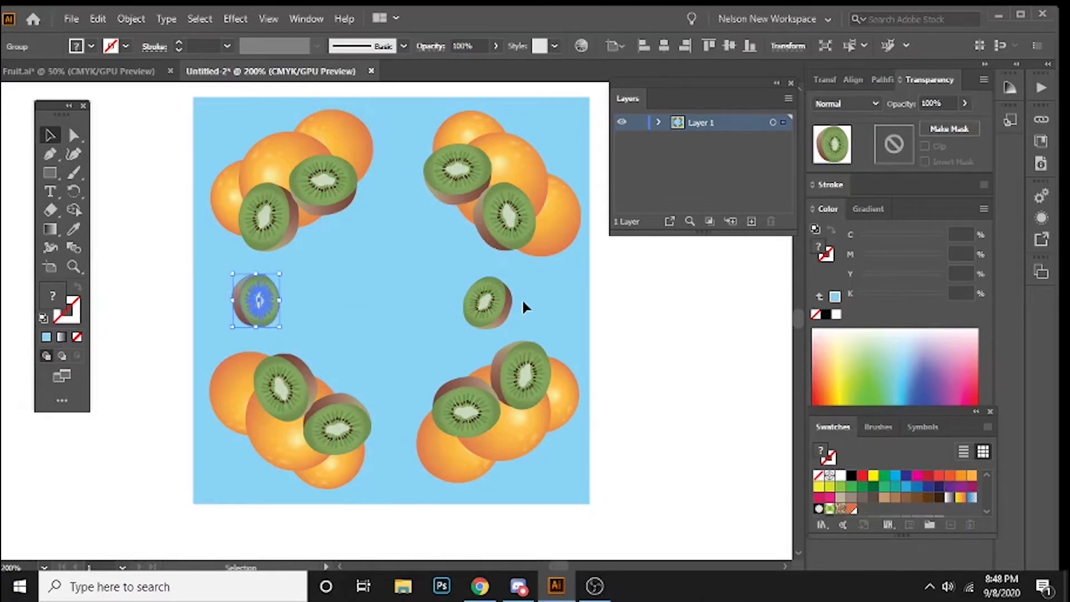
drag(511, 323, 514, 311)
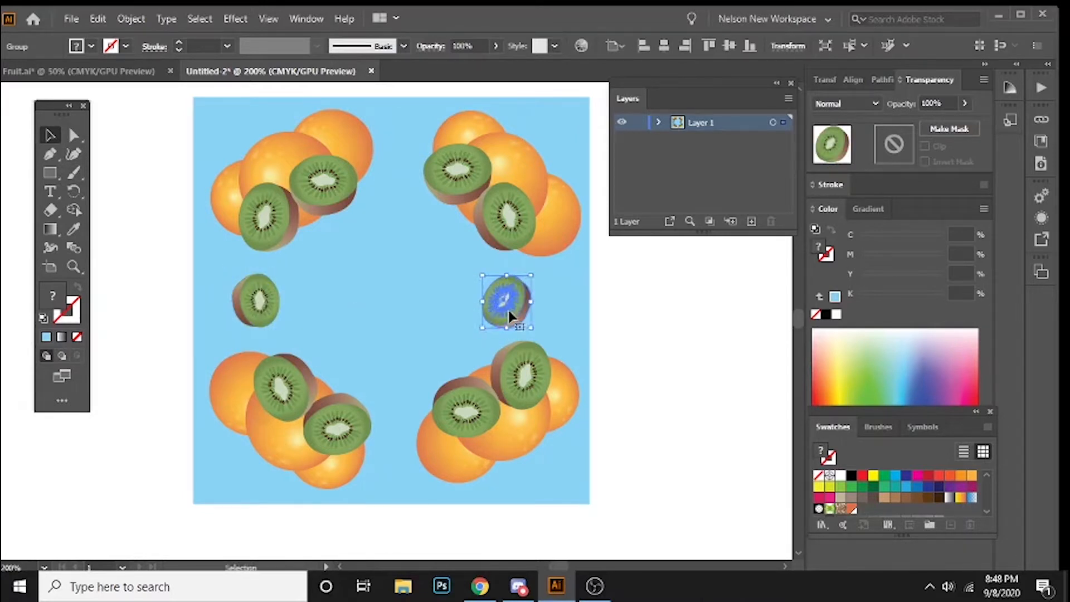
click(405, 294)
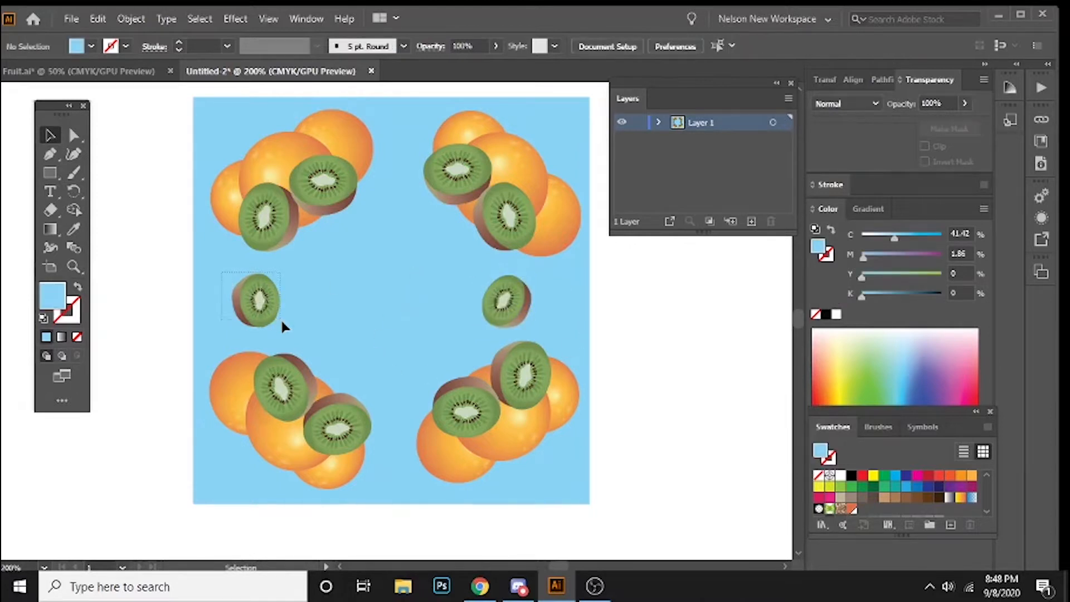
Step: Copy the left small kiwi to the gap between the two upper fruit groups and rotate it so its brown skin faces up
drag(262, 309, 399, 215)
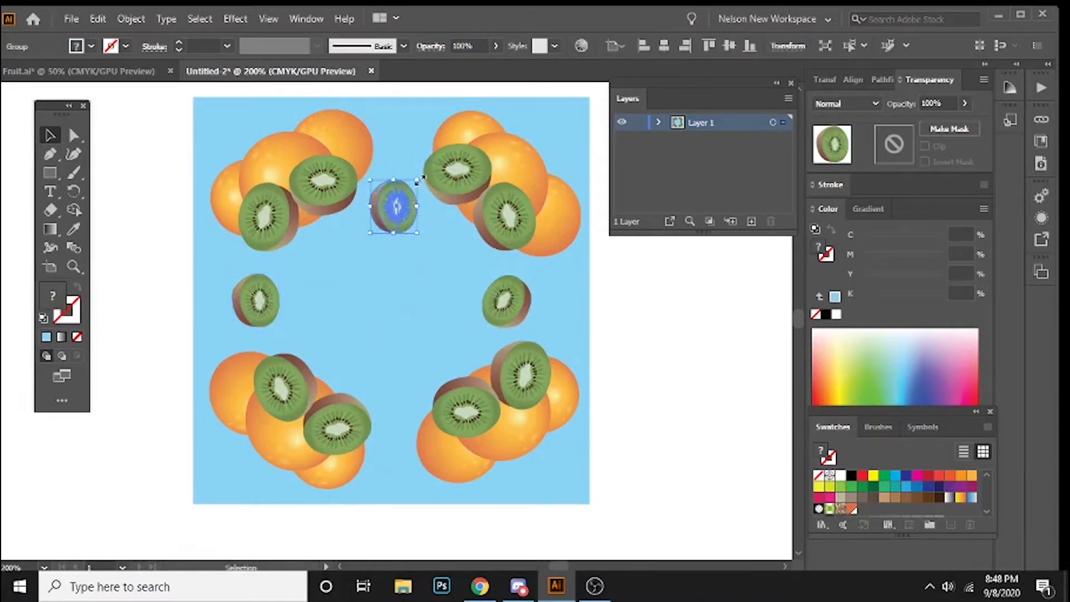
drag(415, 170, 406, 216)
click(437, 234)
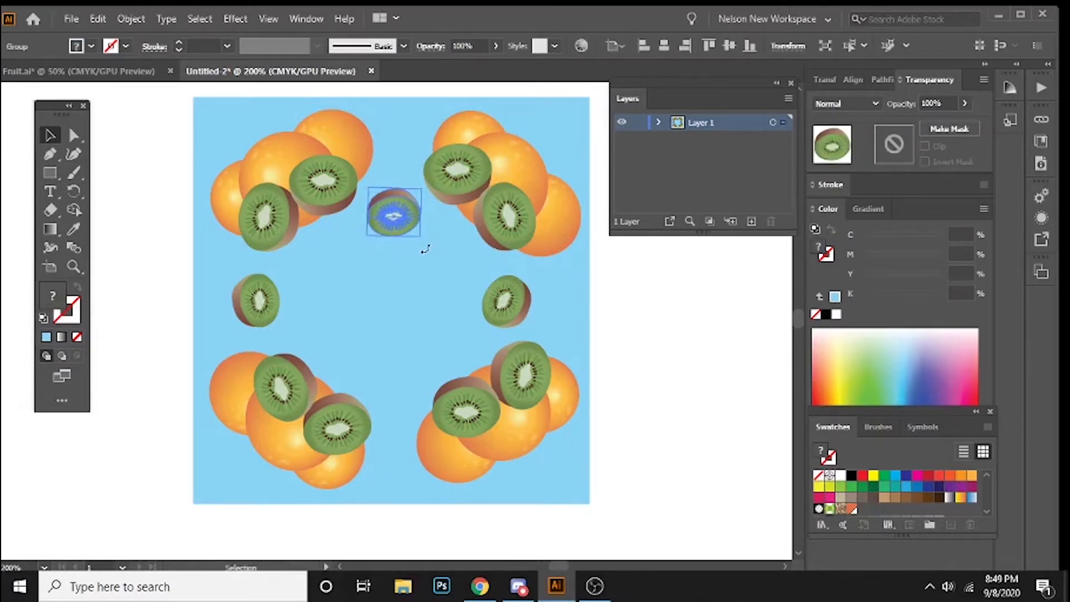
Step: Copy the upper-middle kiwi between the two lower fruit groups, rotate it 180 degrees, and center it in the gap
drag(405, 212, 396, 390)
click(393, 273)
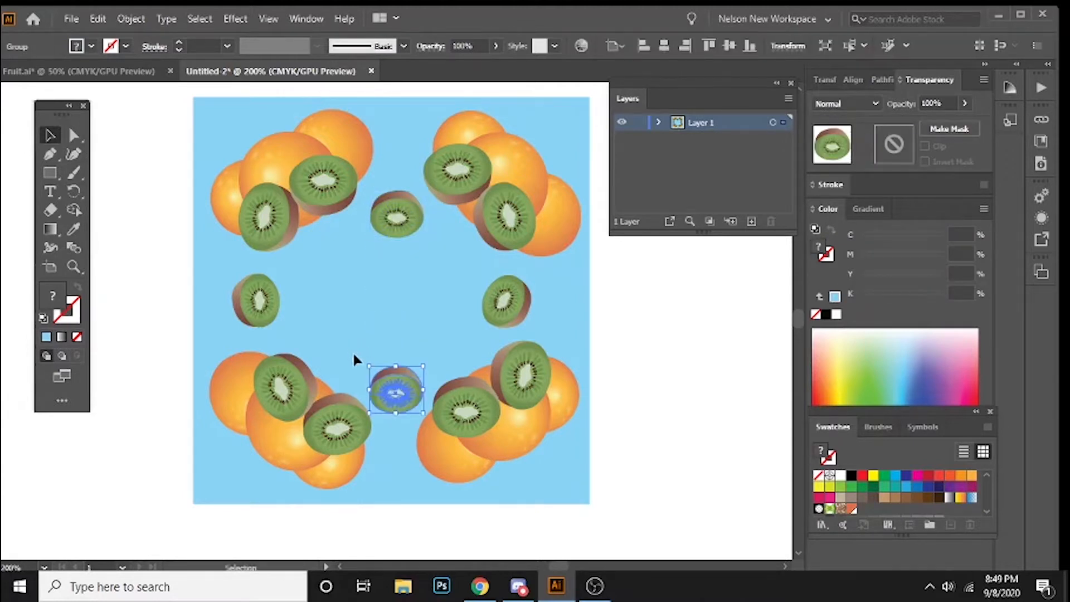
drag(361, 355, 448, 444)
drag(400, 389, 362, 360)
click(401, 432)
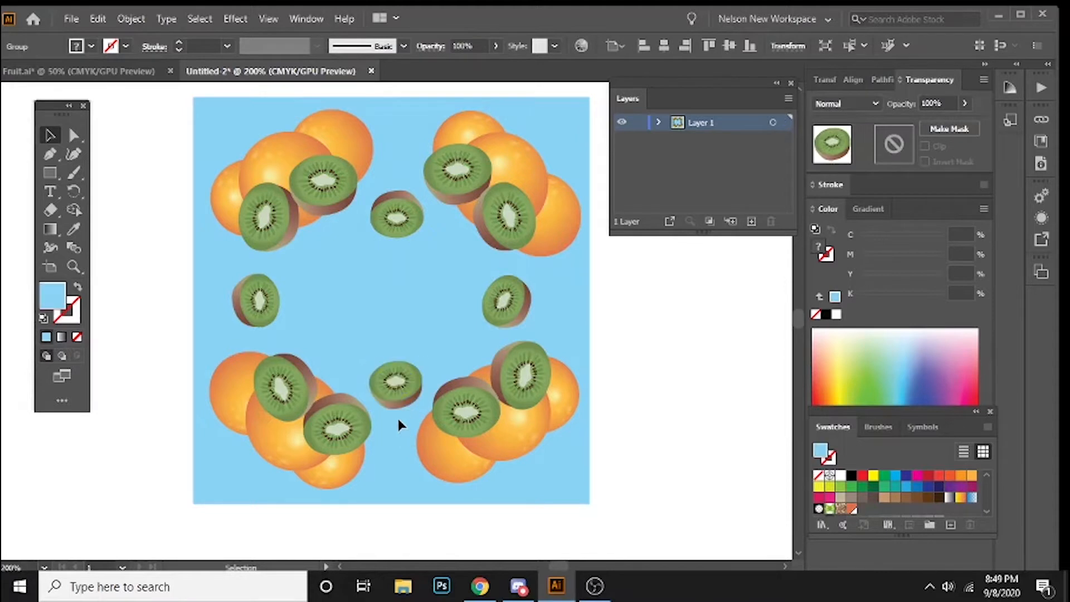
click(411, 374)
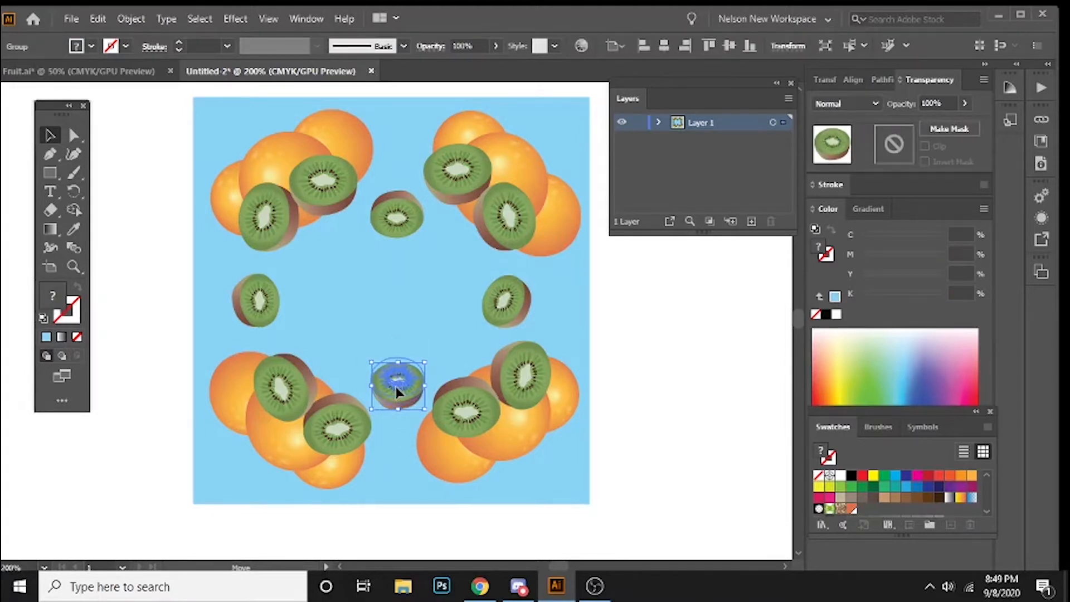
click(625, 251)
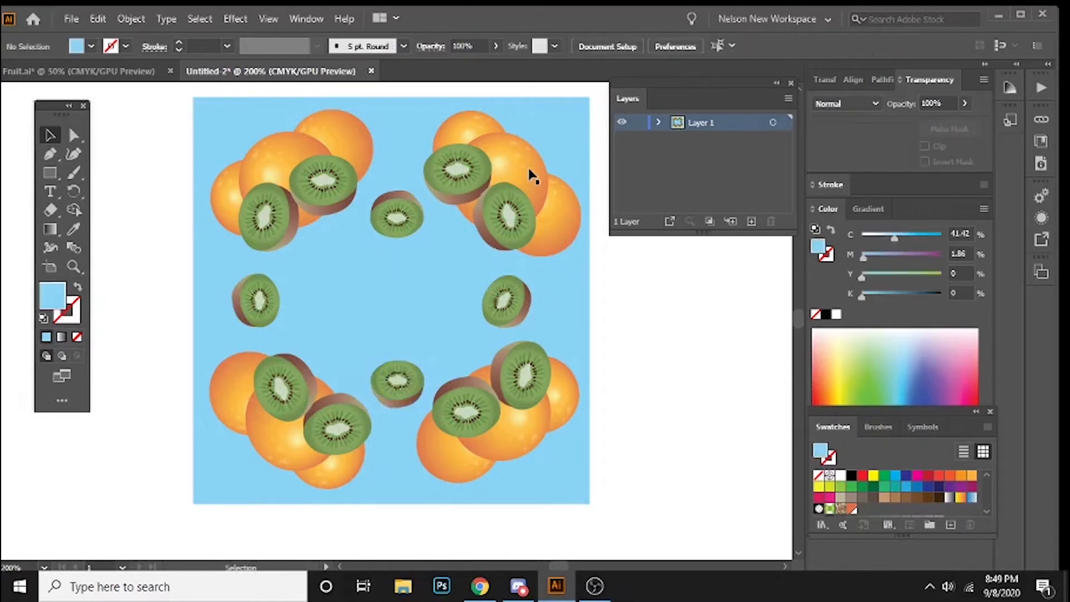
Step: Copy the large orange from the upper-right group to the center of the square and rotate it
click(532, 178)
drag(523, 162, 413, 279)
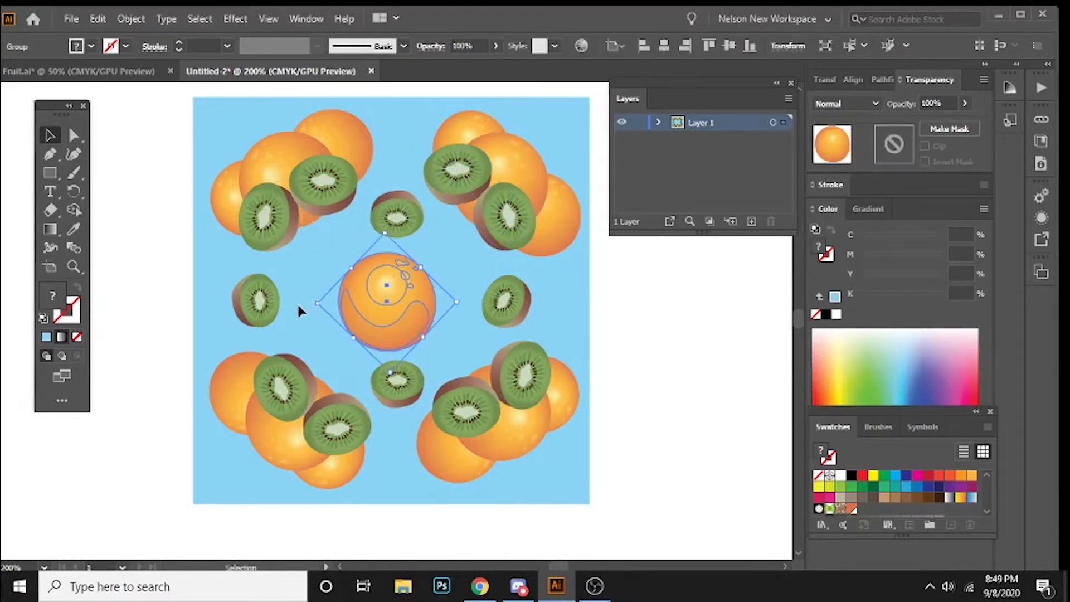
drag(304, 302, 321, 329)
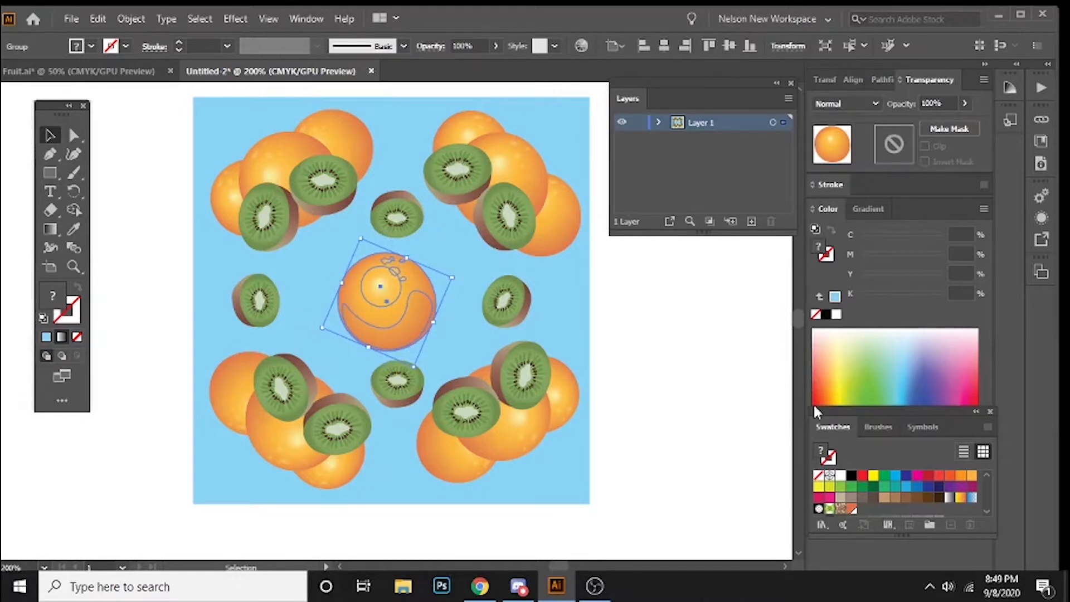
click(461, 261)
Step: Nudge the upper-middle kiwi upward, away from the central orange
click(393, 218)
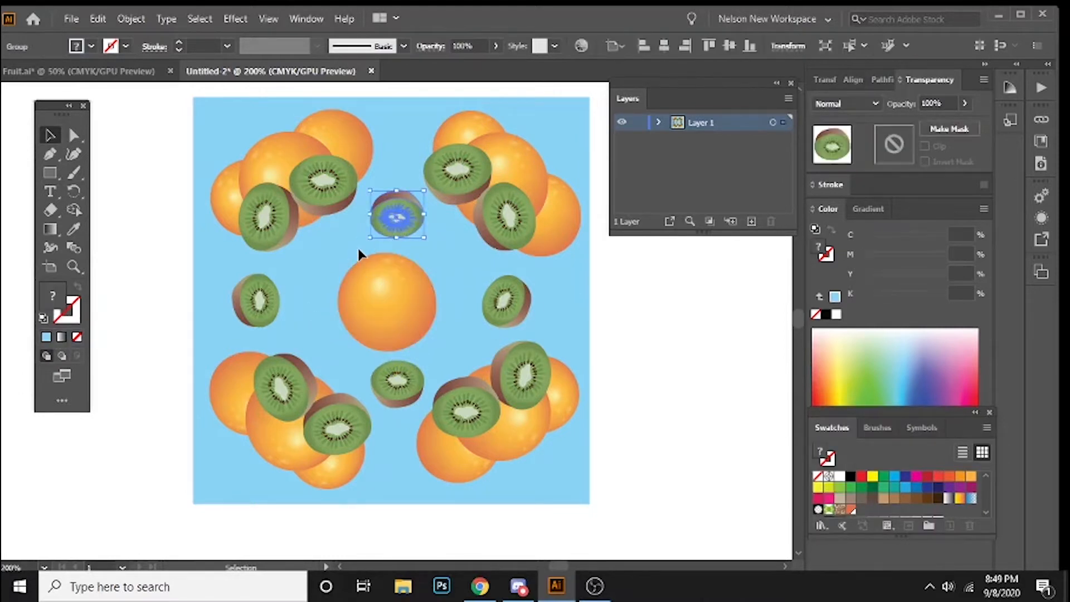
key(Up)
key(Up)
key(Up)
key(Up)
key(Up)
key(Up)
key(Up)
key(Up)
key(Up)
key(Up)
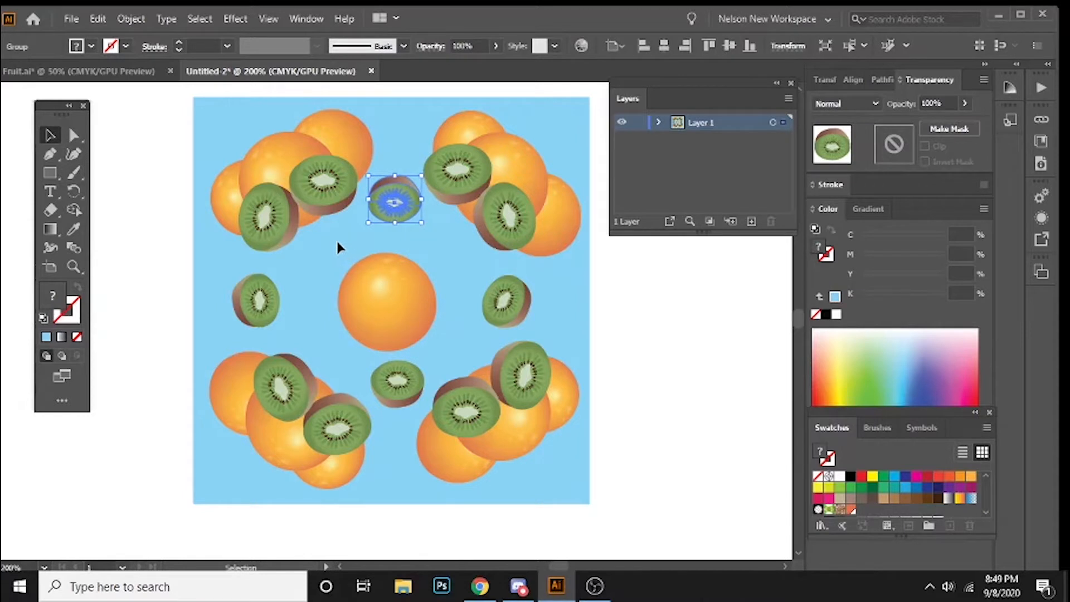
Step: Move the right small kiwi outward, away from the central orange
click(507, 301)
drag(494, 331, 477, 345)
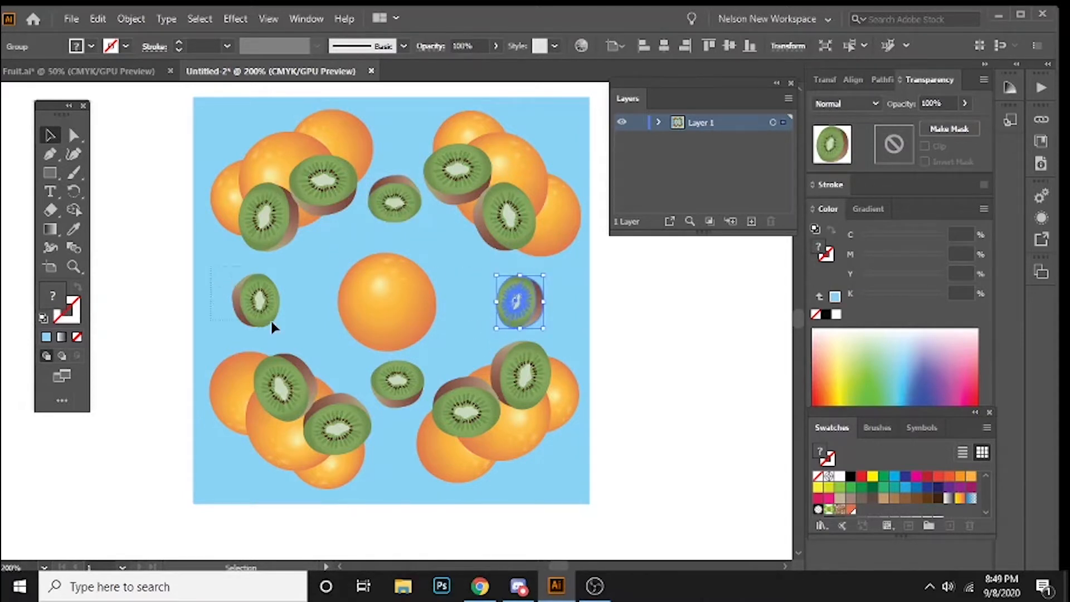
click(255, 318)
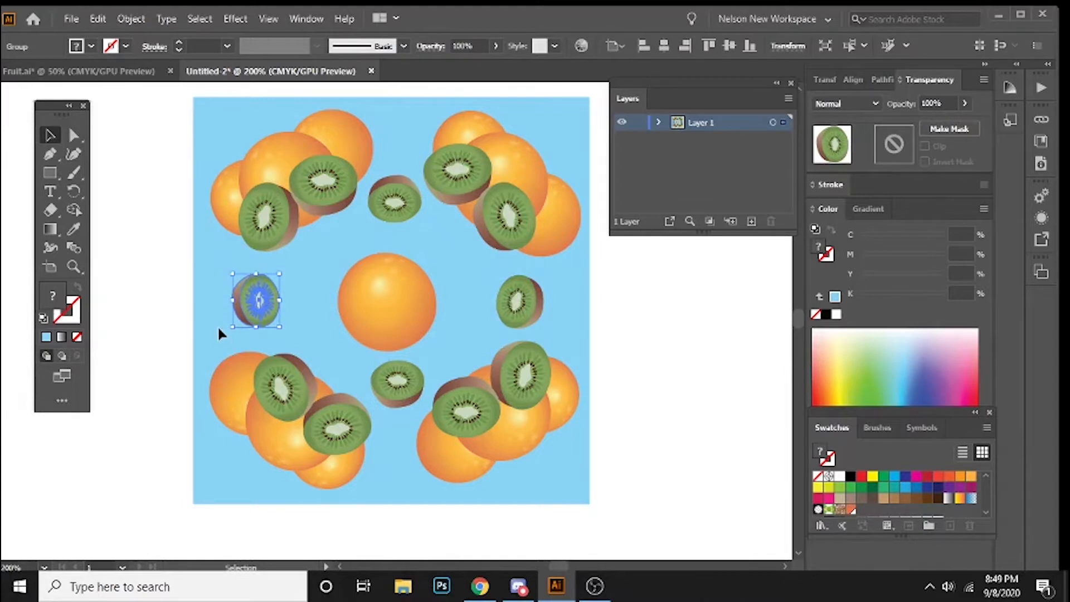
click(217, 326)
Step: Shift the upper-left fruit cluster toward the square's corner and group its oranges and kiwis
drag(324, 326, 300, 335)
click(190, 175)
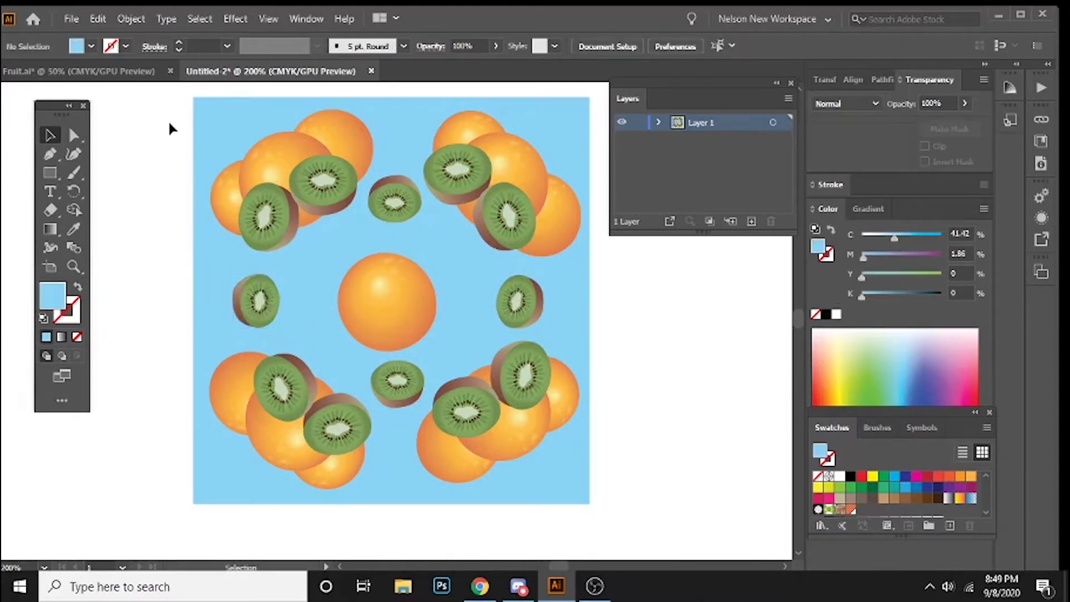
drag(298, 222, 293, 196)
click(493, 163)
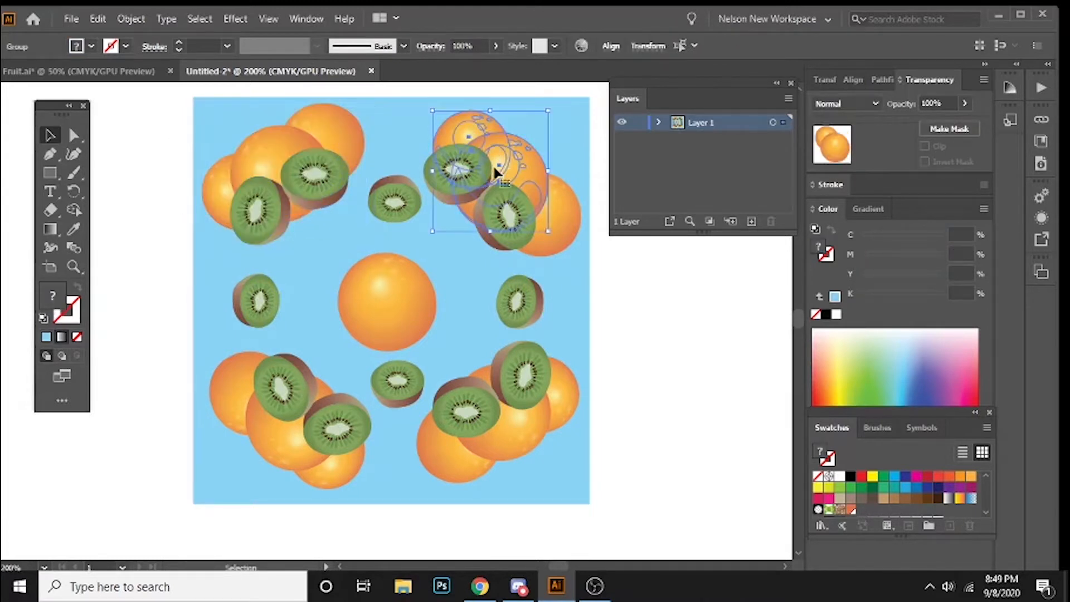
click(219, 120)
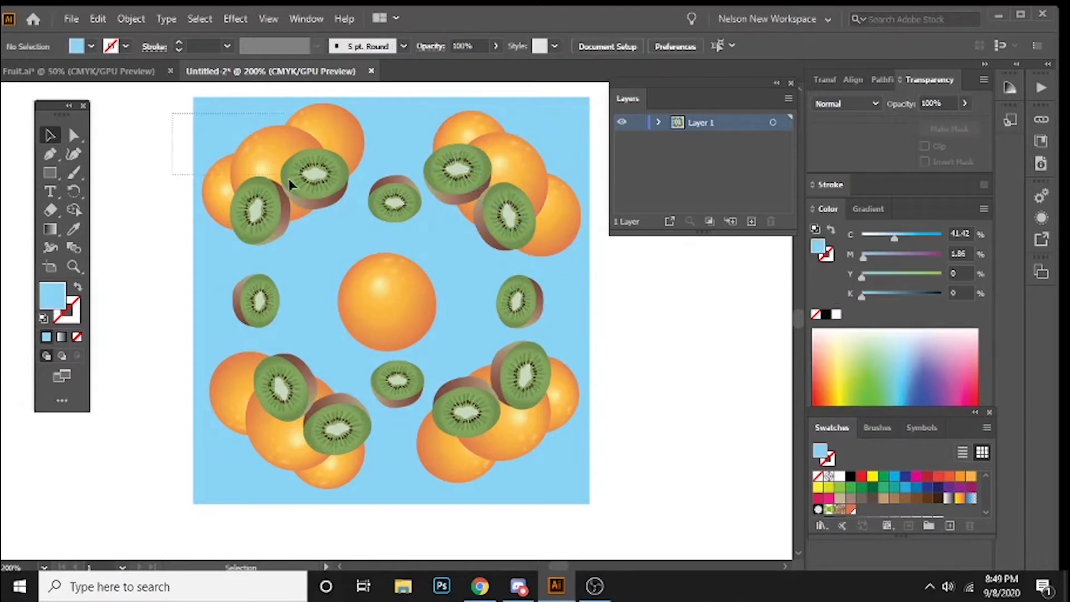
click(333, 218)
right_click(304, 161)
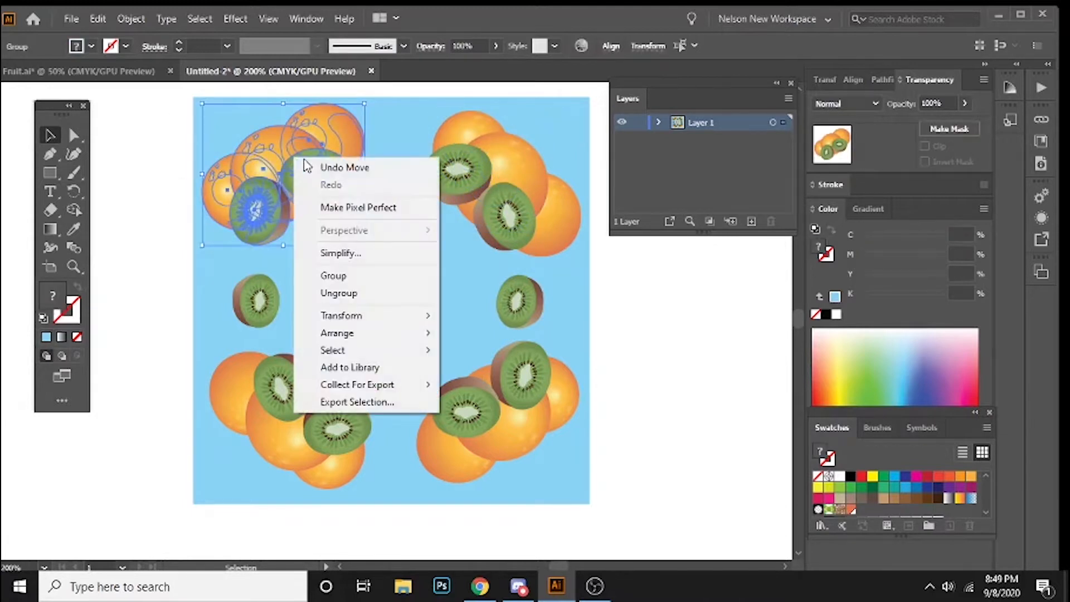
click(356, 277)
Step: Group the upper-right oranges and kiwis and shift the cluster toward the square's corner
click(511, 103)
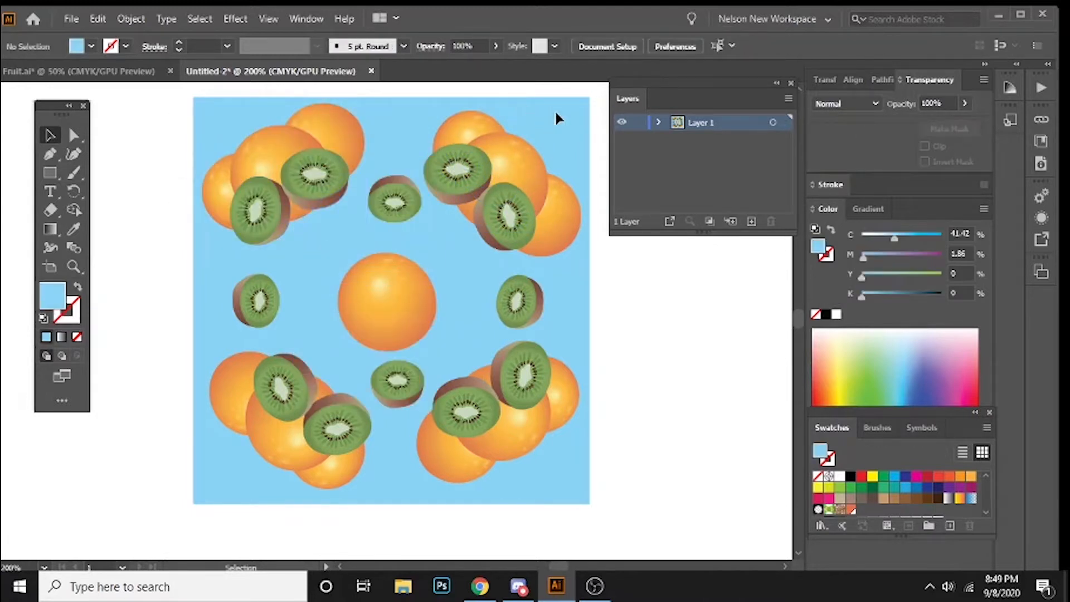
drag(467, 241, 467, 242)
right_click(480, 206)
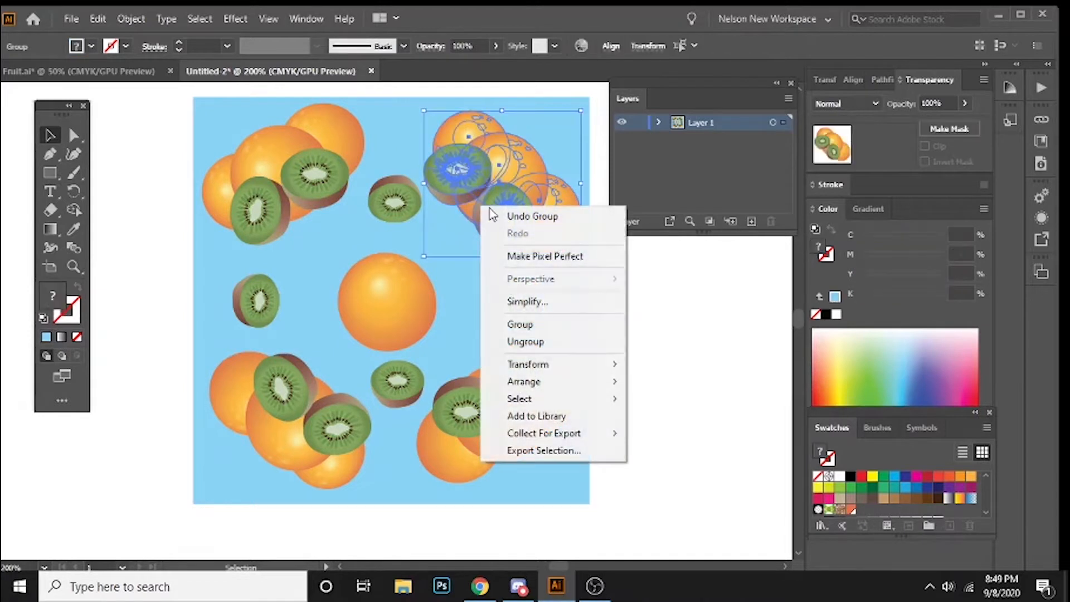
click(539, 328)
mouse_move(531, 207)
mouse_down()
mouse_move(539, 206)
mouse_move(531, 199)
mouse_up()
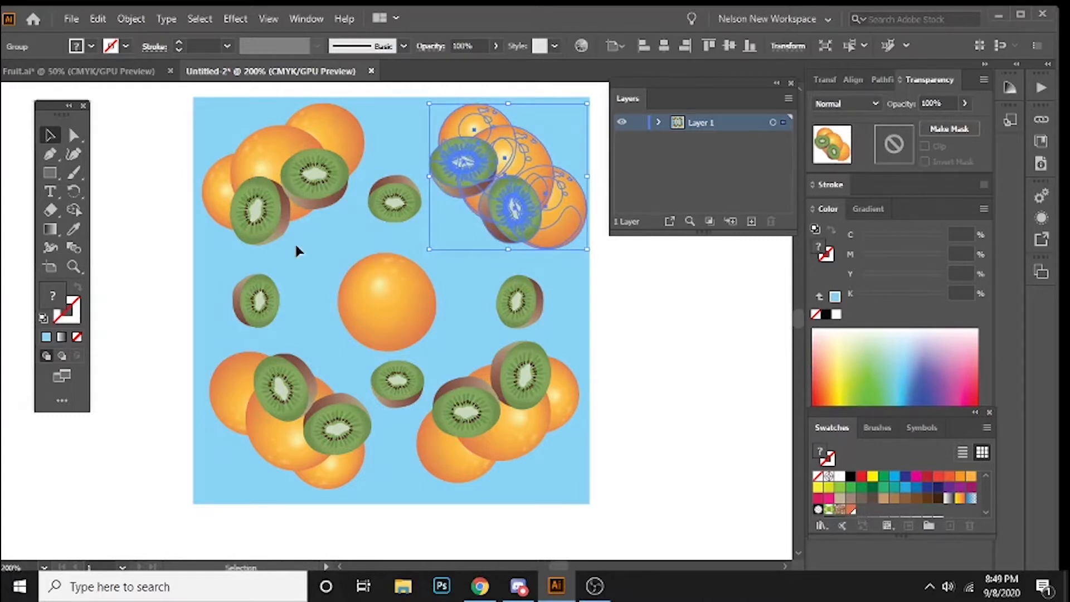
Step: Shift the lower-left fruit cluster toward the square's corner and group its oranges and kiwis
click(158, 289)
click(304, 416)
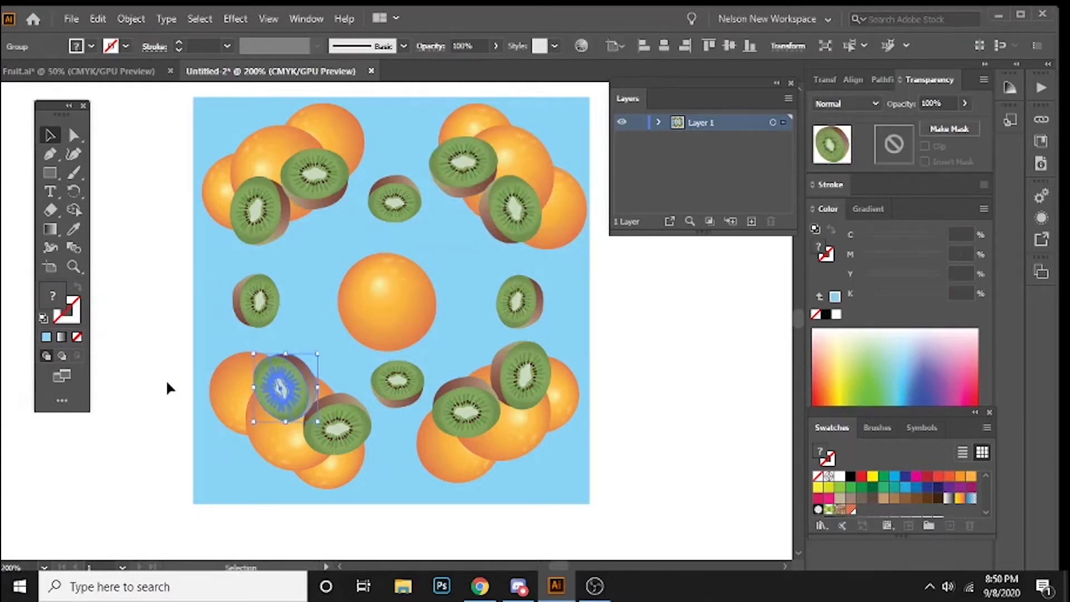
click(167, 383)
drag(348, 494, 347, 493)
drag(309, 454, 306, 467)
right_click(299, 434)
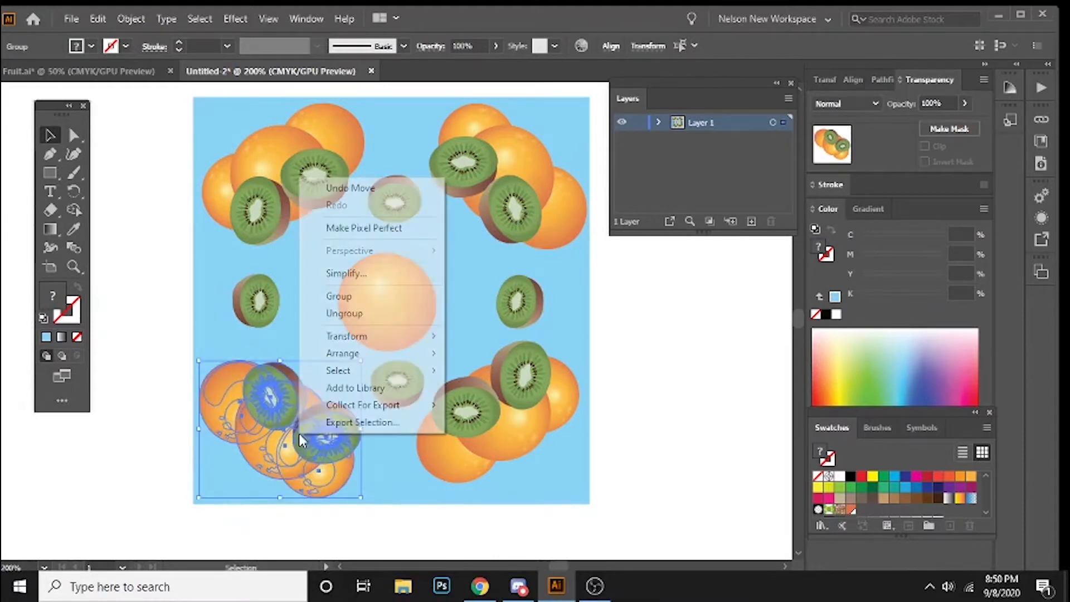
click(357, 298)
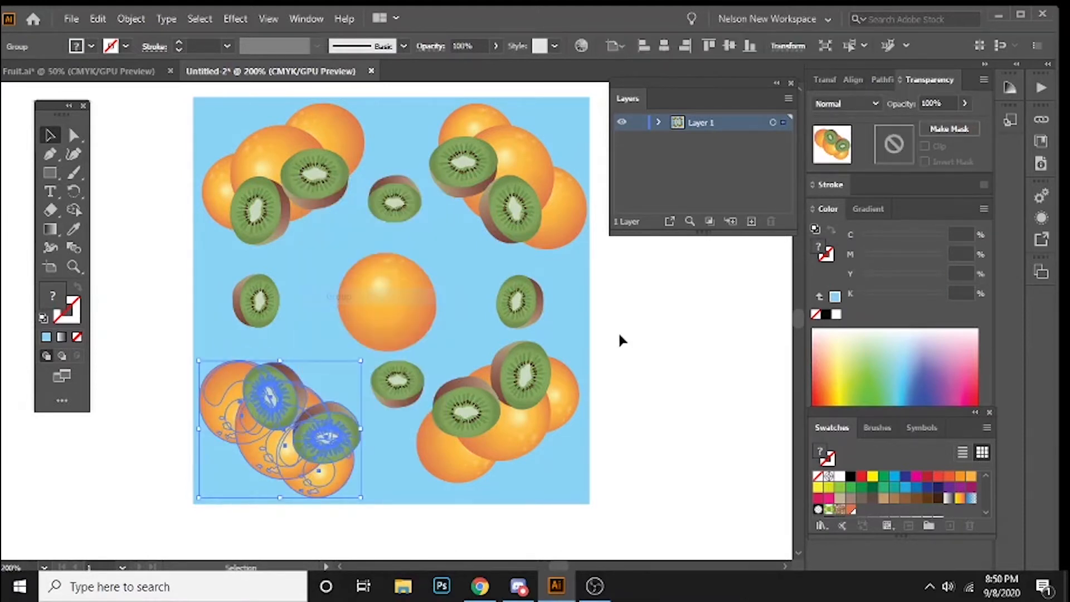
Step: Shift the lower-right fruit cluster toward the square's corner and group its oranges and kiwis
drag(611, 353, 435, 507)
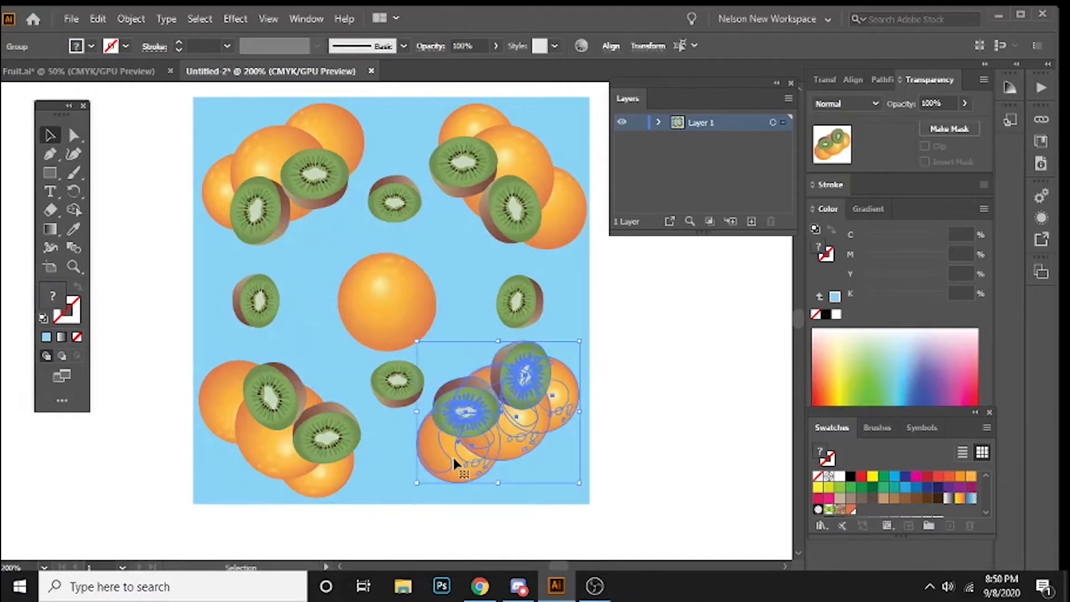
drag(453, 455, 457, 468)
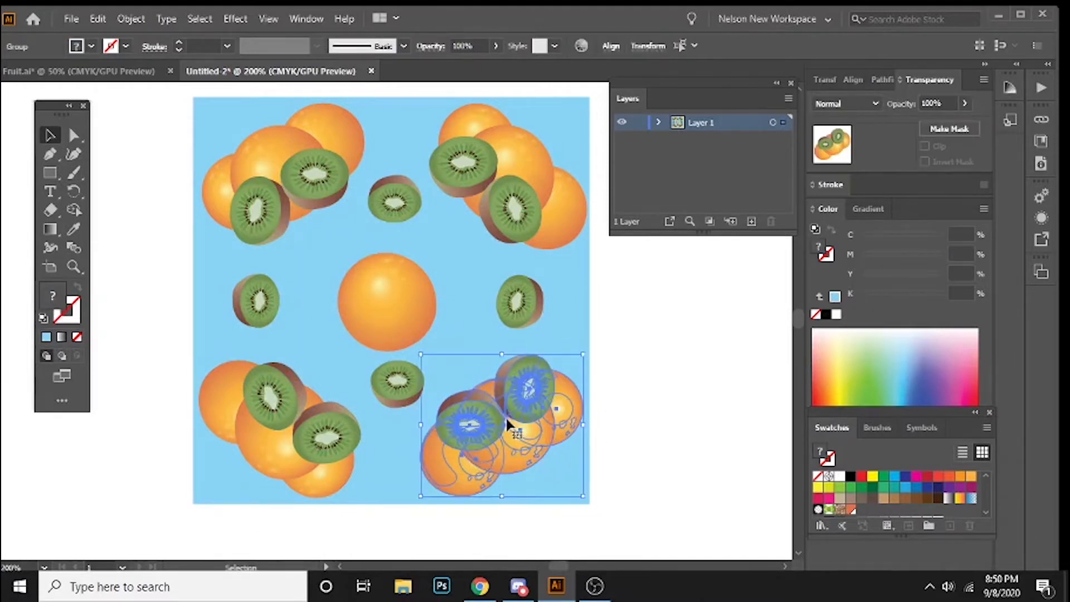
right_click(507, 427)
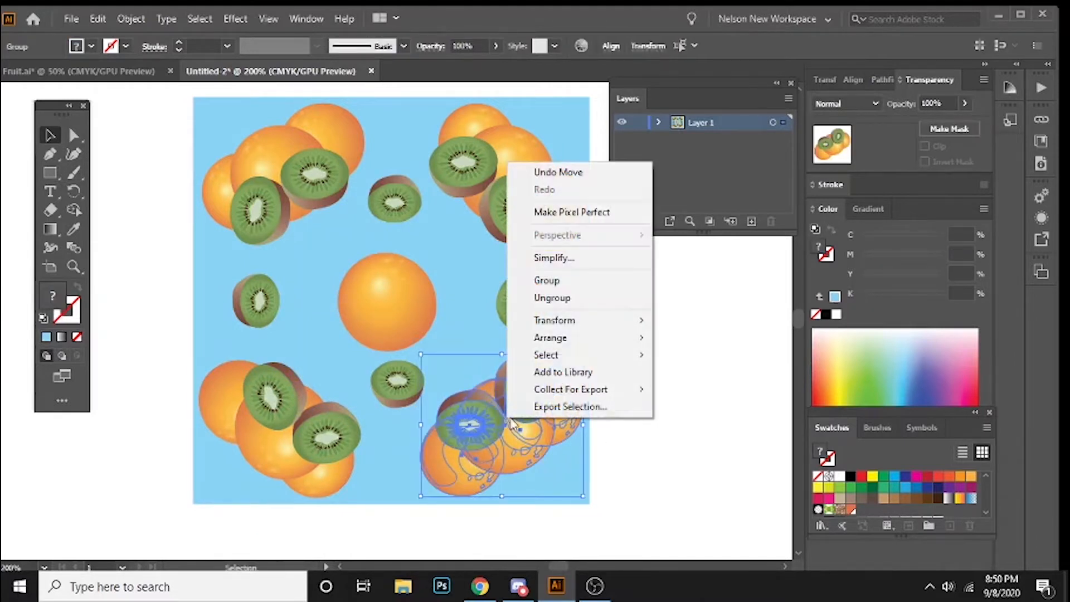
click(573, 279)
Step: Move the lower-middle kiwi down and the upper-middle kiwi slightly up, away from the central orange
click(368, 359)
drag(406, 371, 400, 394)
drag(394, 196, 396, 187)
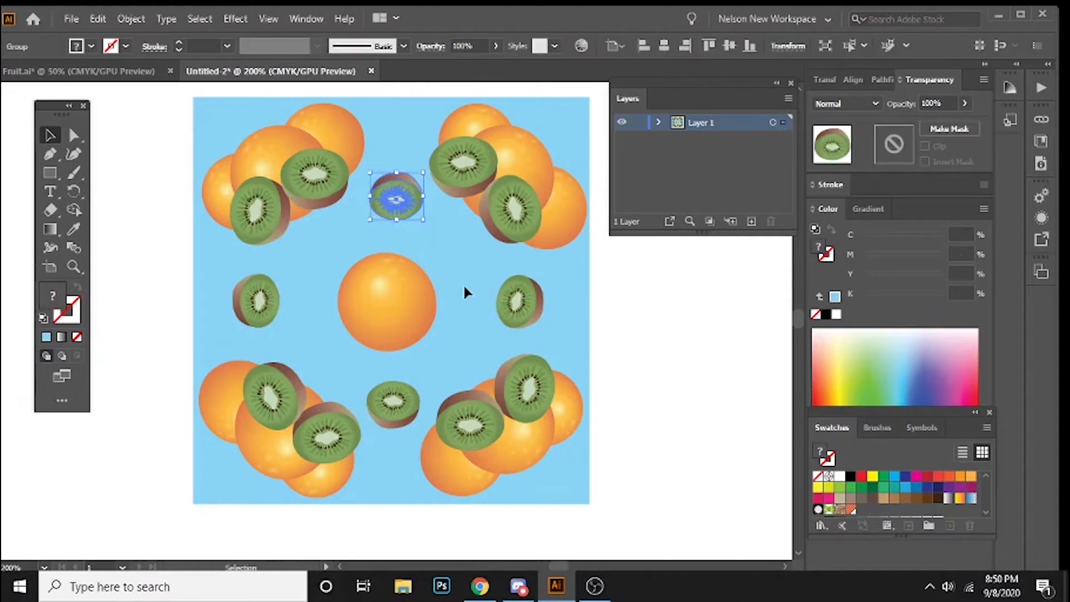
click(513, 345)
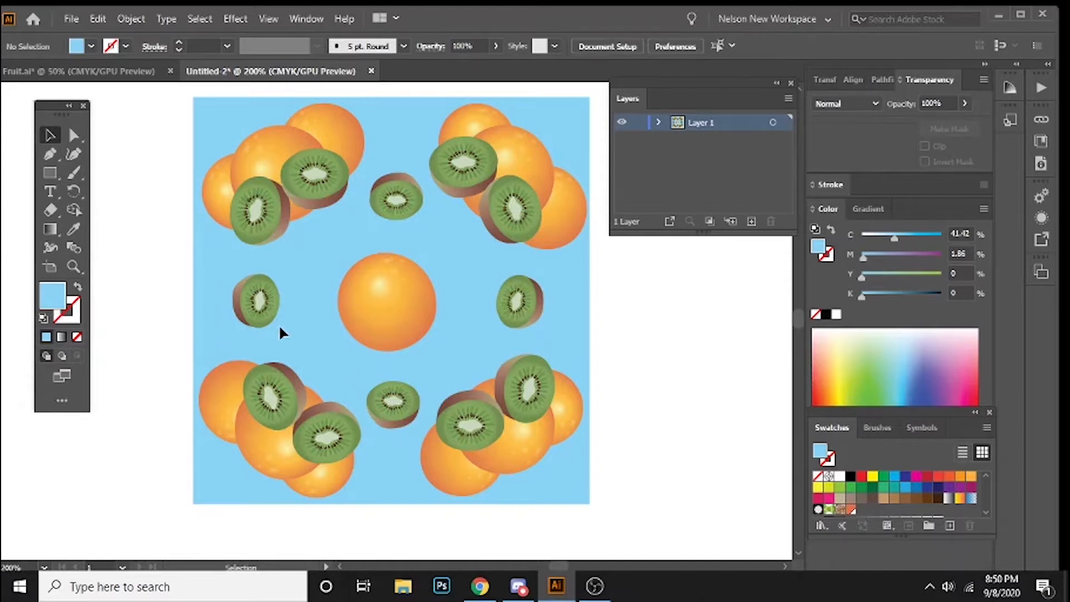
click(57, 168)
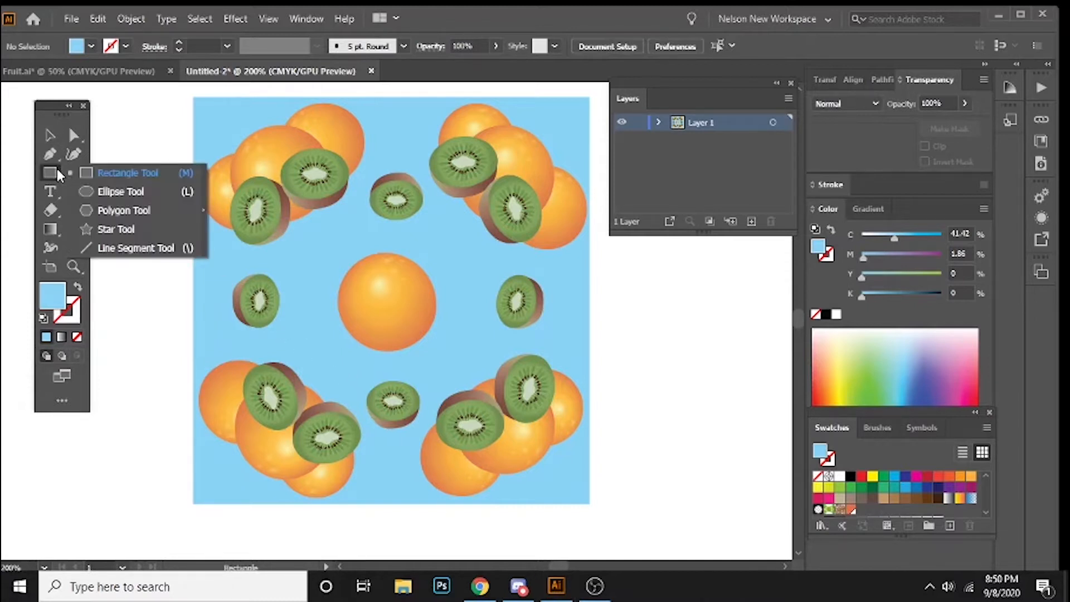
click(124, 210)
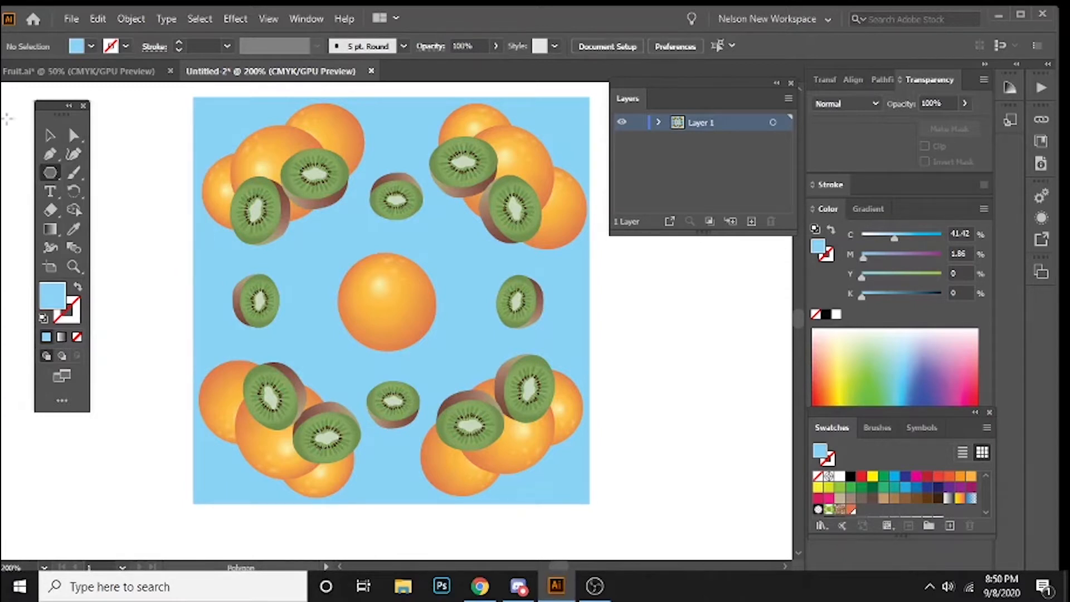
click(50, 136)
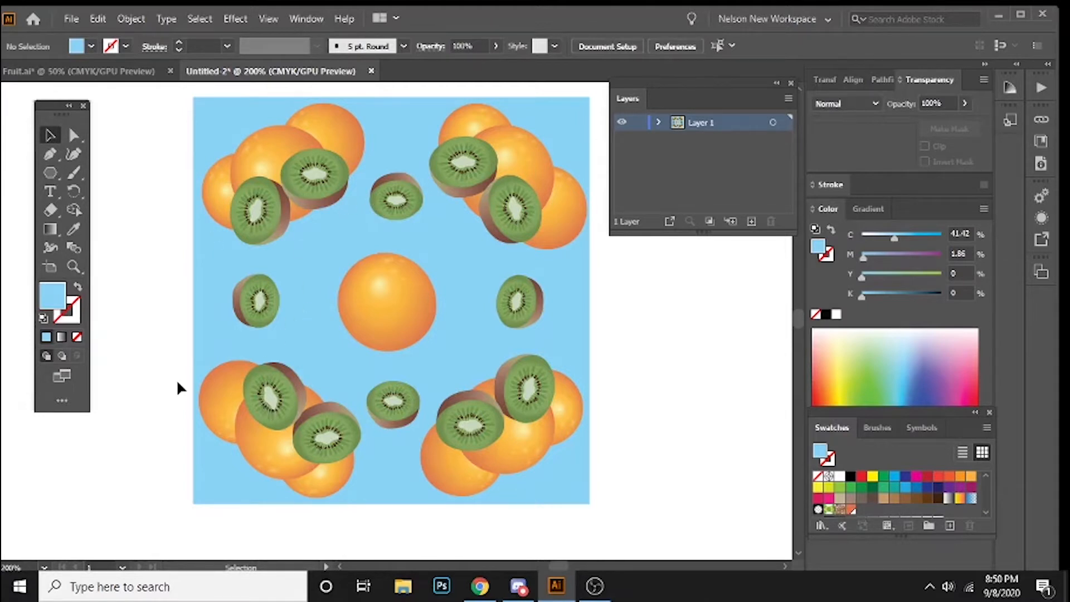
Step: Nudge the lower-left fruit group slightly upward
drag(177, 381, 326, 471)
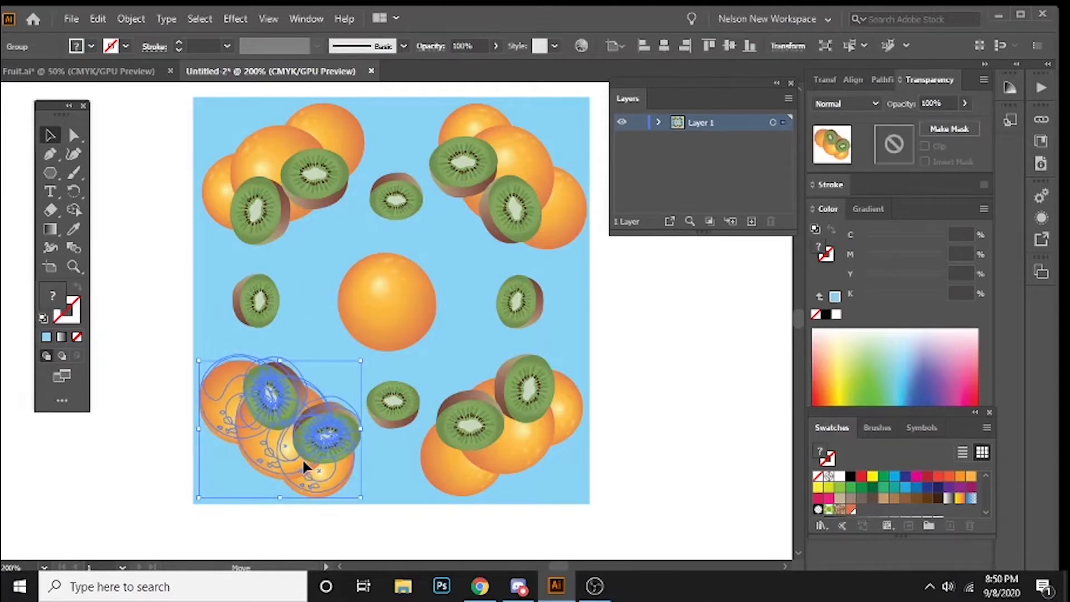
click(165, 303)
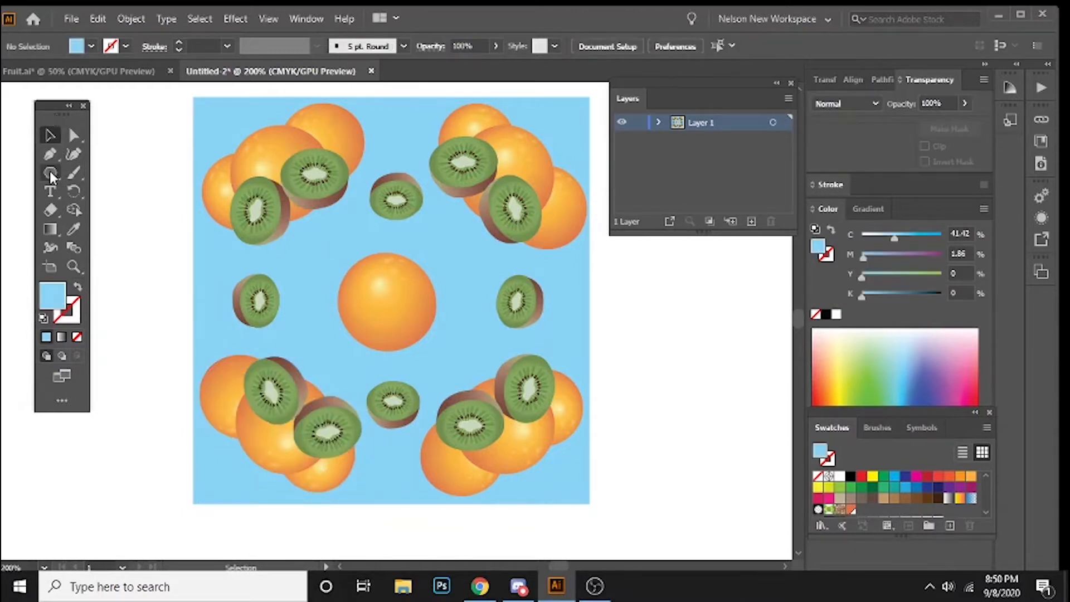
Step: Choose the Line Segment tool and set the fill color to orange-red D64012
click(49, 171)
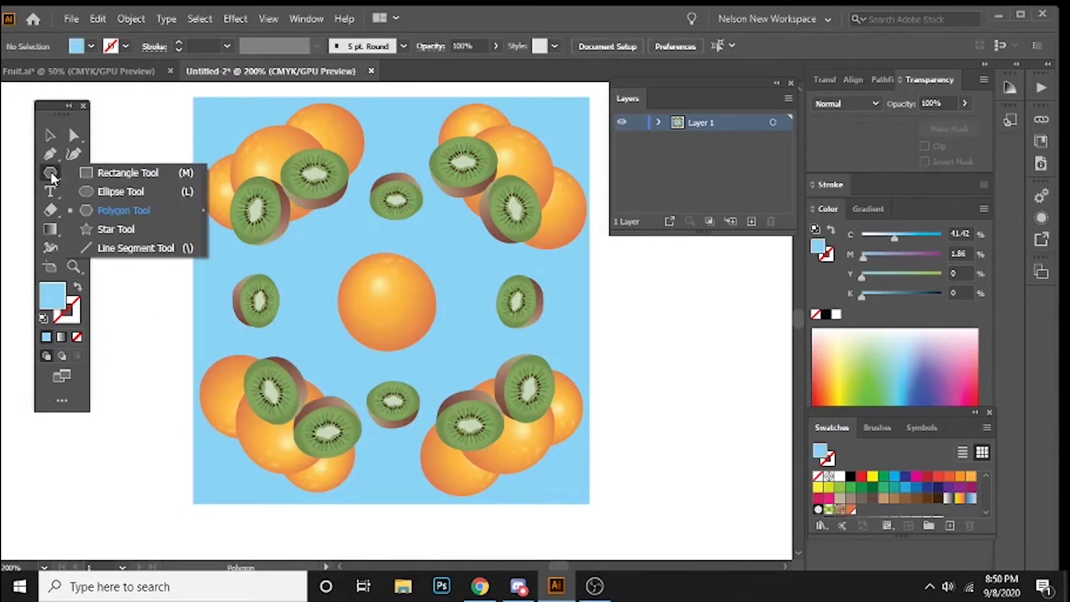
click(127, 249)
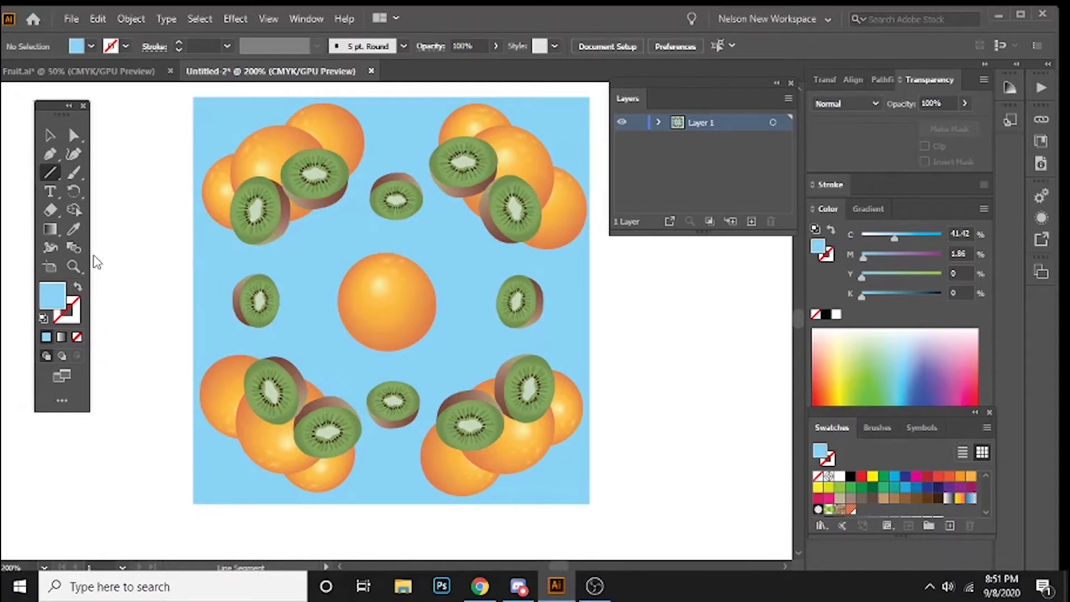
double_click(53, 300)
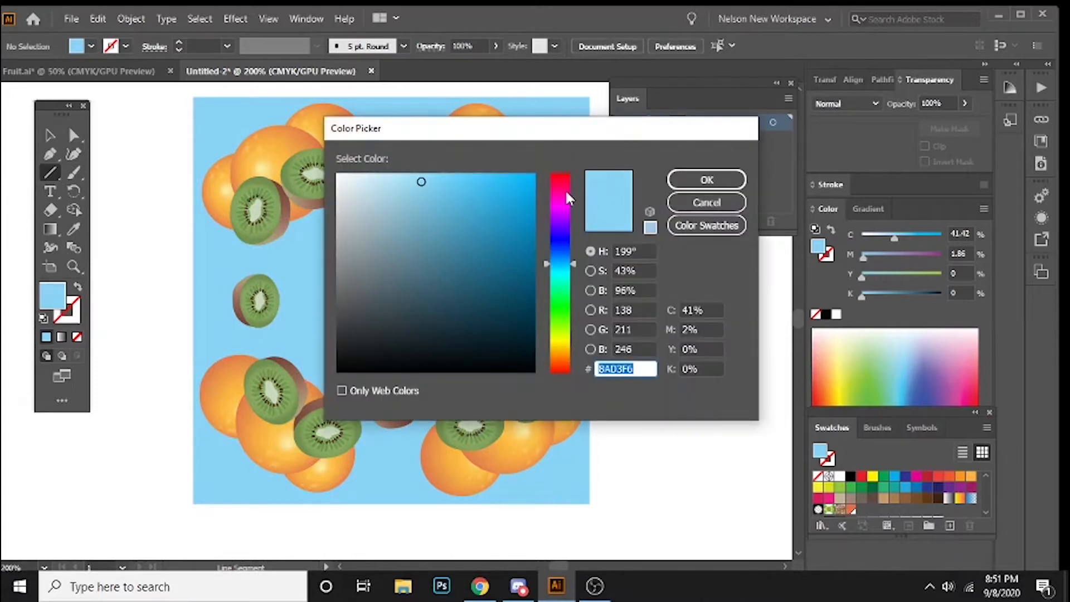
drag(567, 197, 547, 185)
click(515, 190)
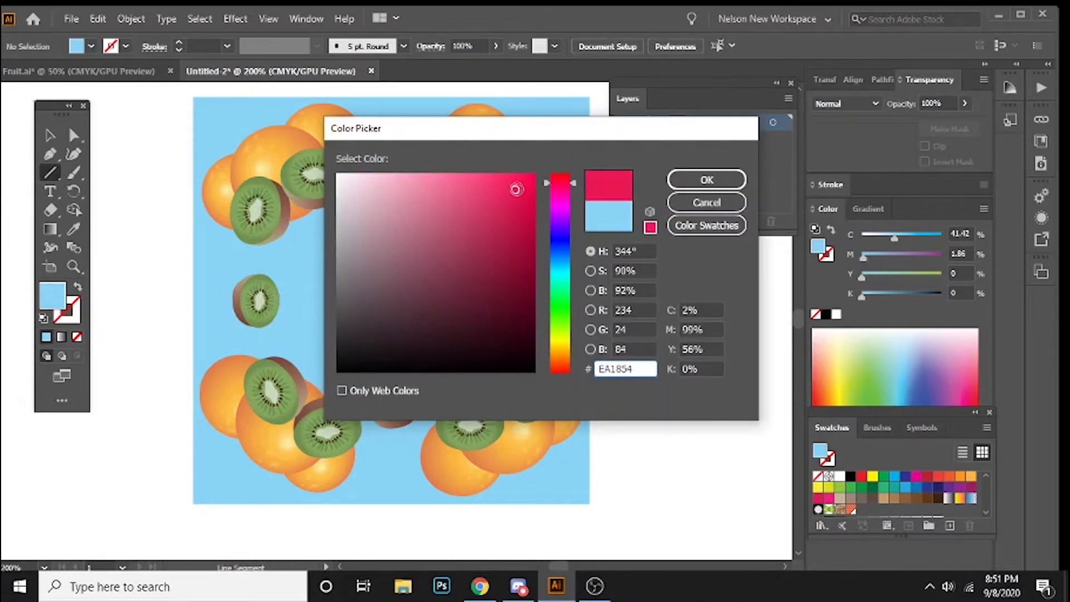
click(521, 223)
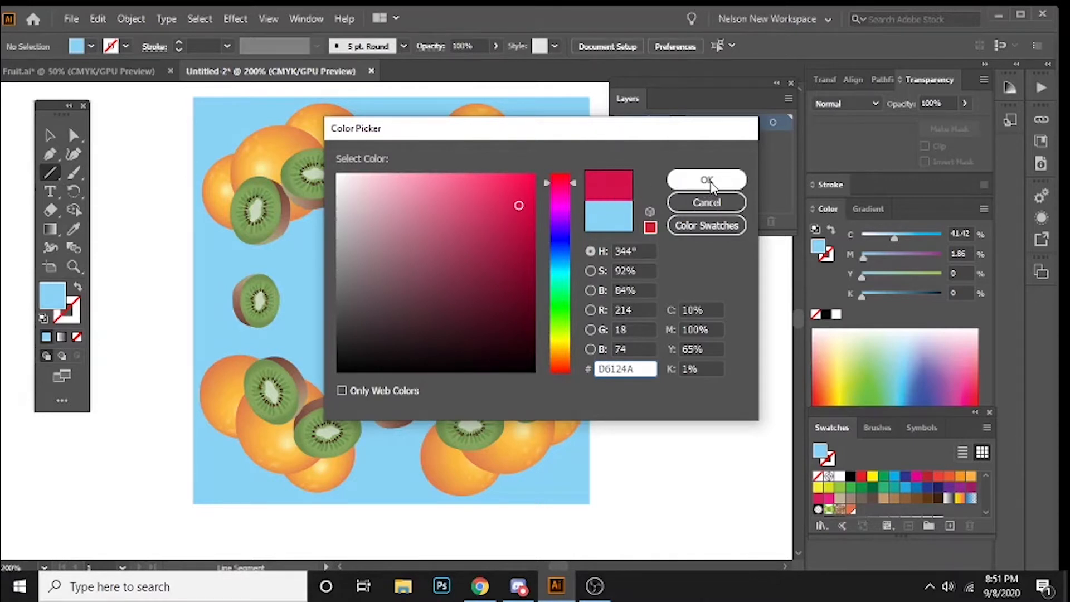
click(562, 364)
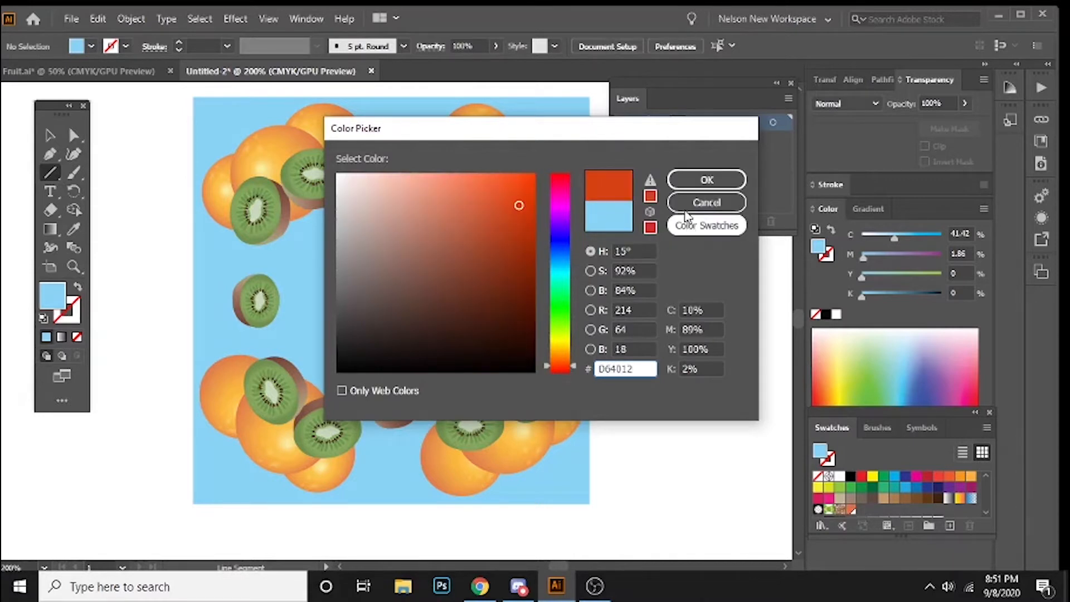
click(693, 179)
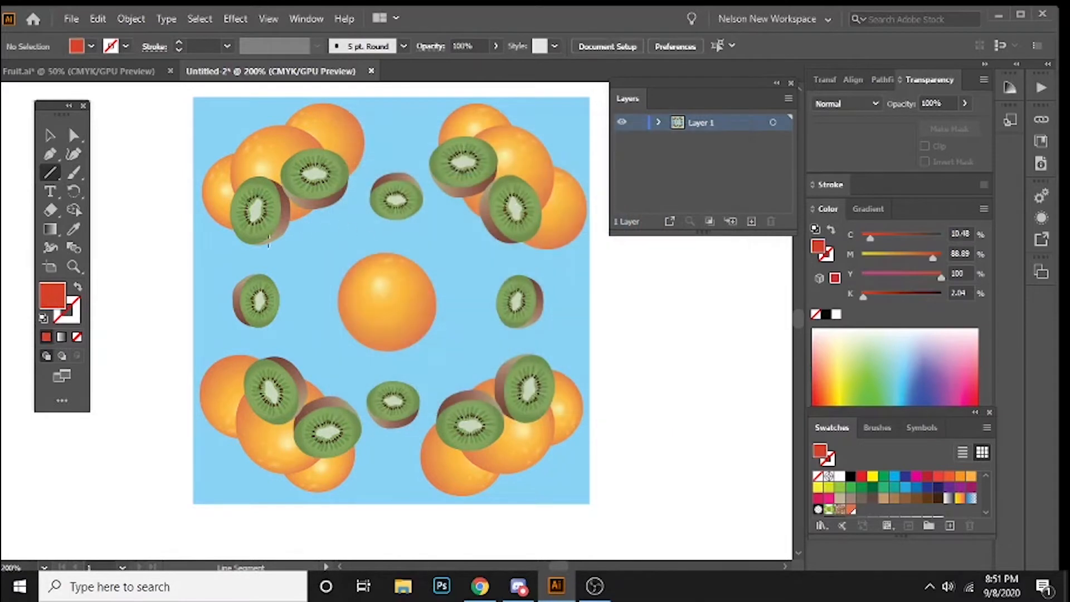
Step: Draw a short line sloping down to the right above the left small kiwi and give it a 1 pt orange-red stroke
click(50, 172)
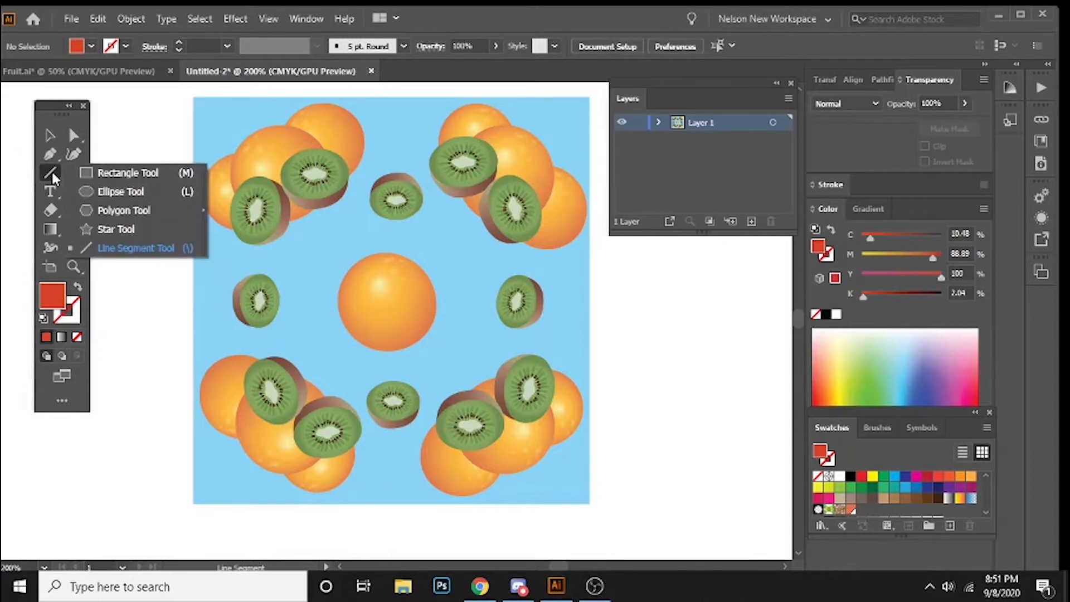
click(105, 249)
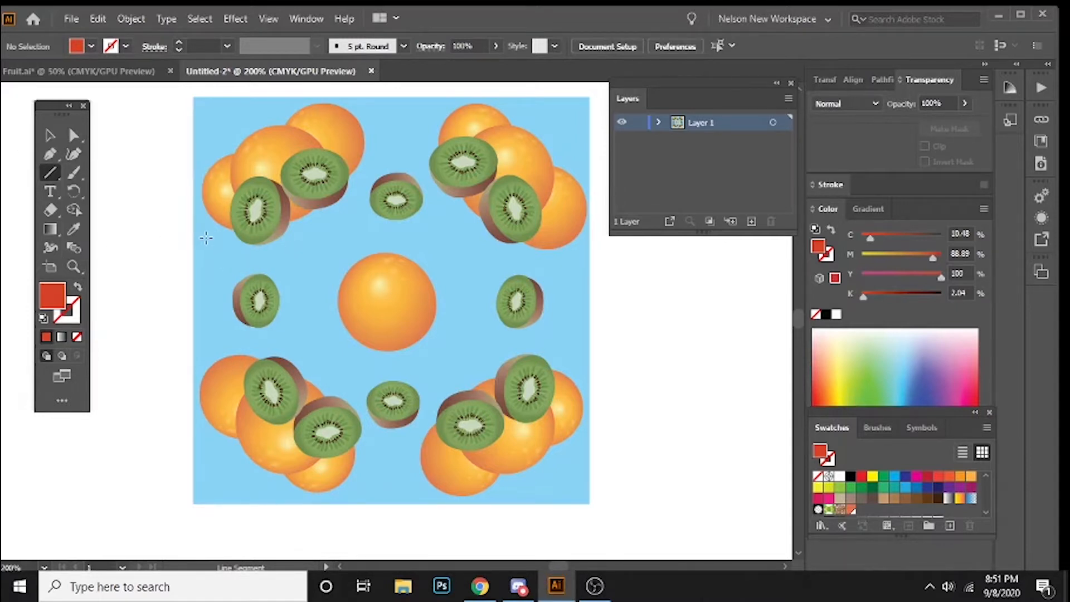
drag(217, 253, 289, 274)
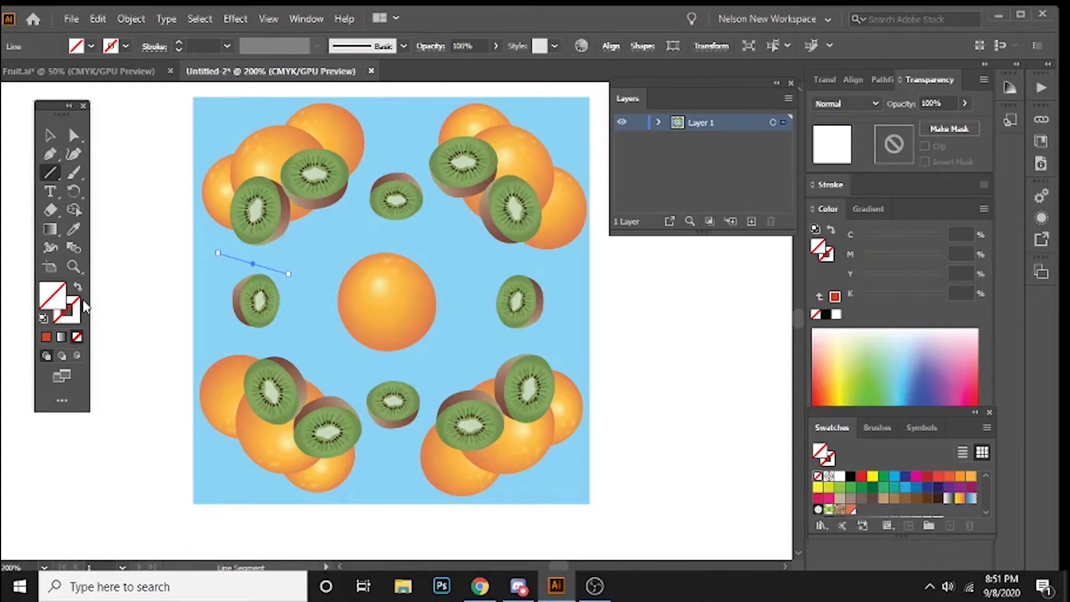
click(71, 317)
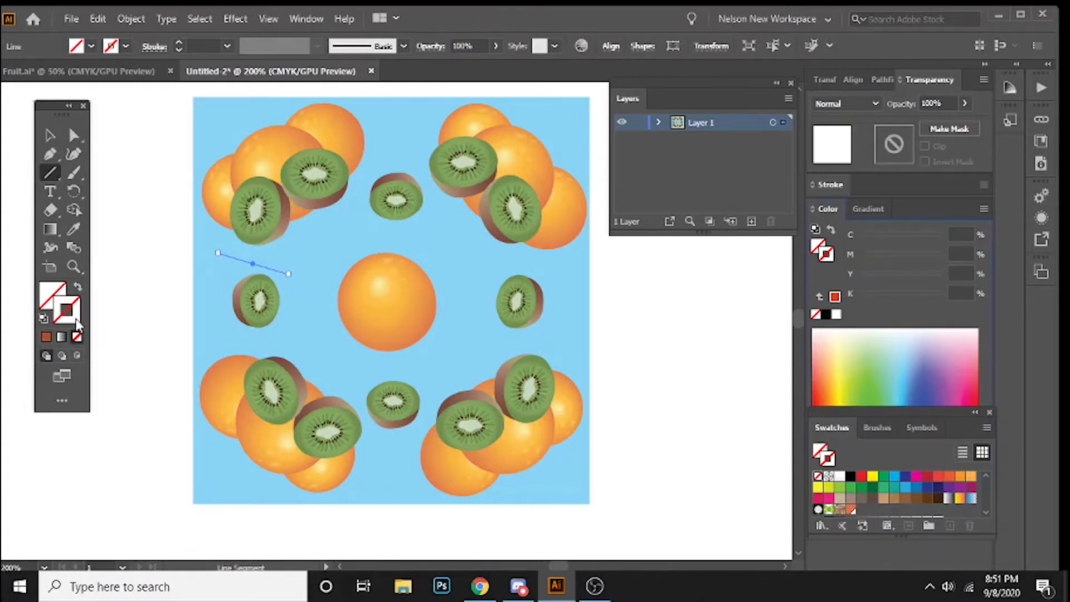
click(46, 337)
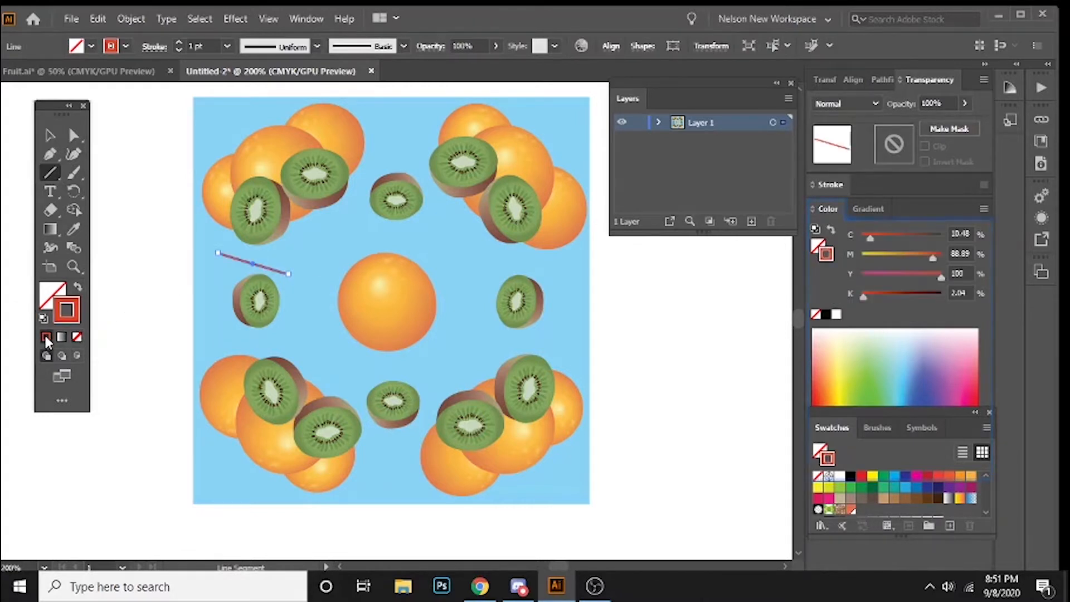
click(51, 136)
click(191, 365)
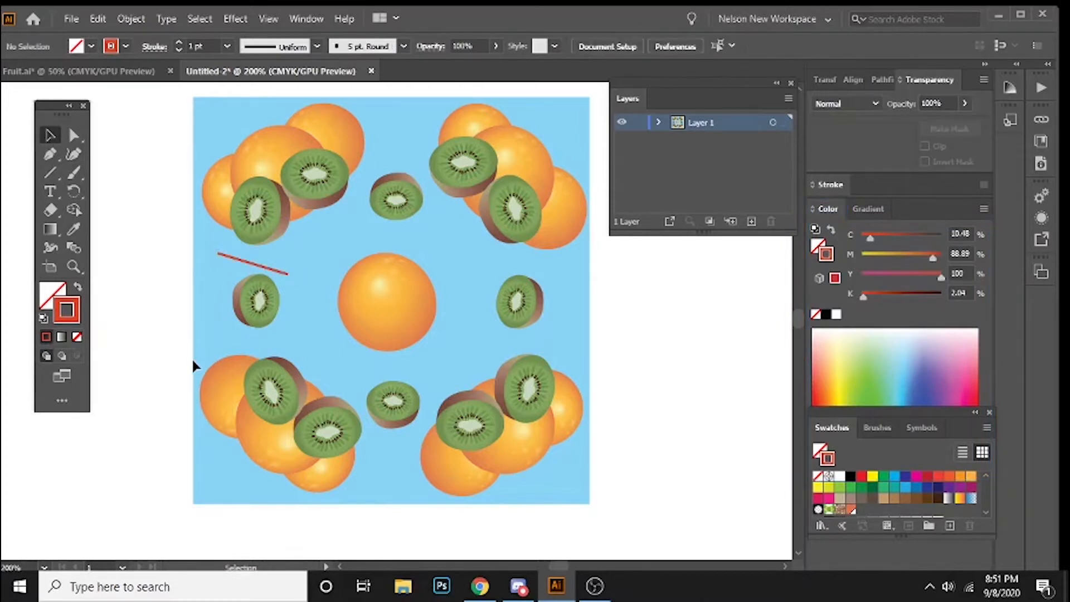
Step: Select the orange-red line above the left small kiwi and display its full stroke settings
click(255, 264)
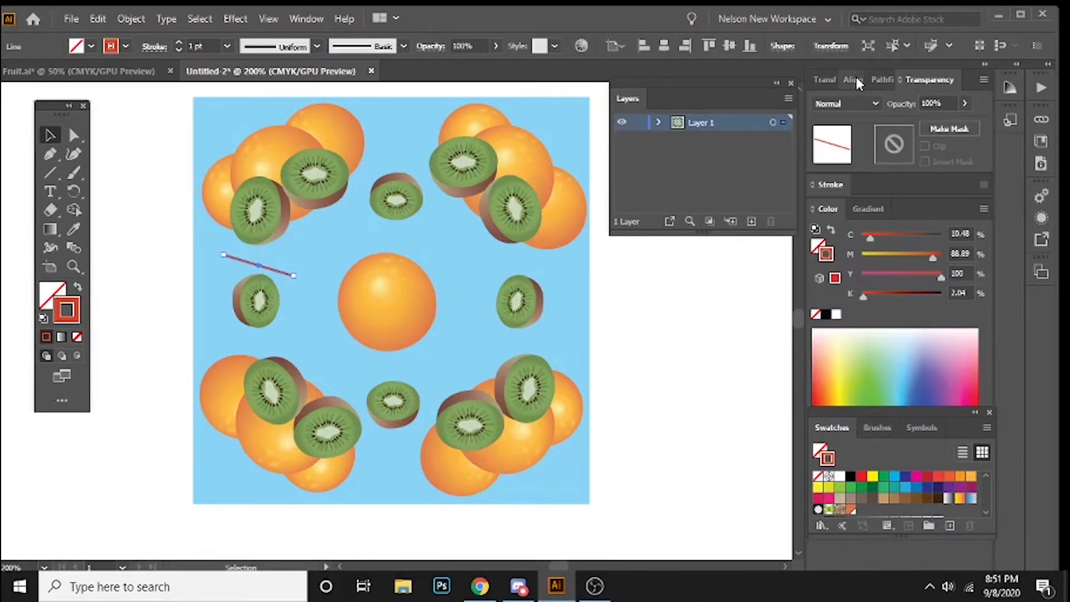
click(307, 19)
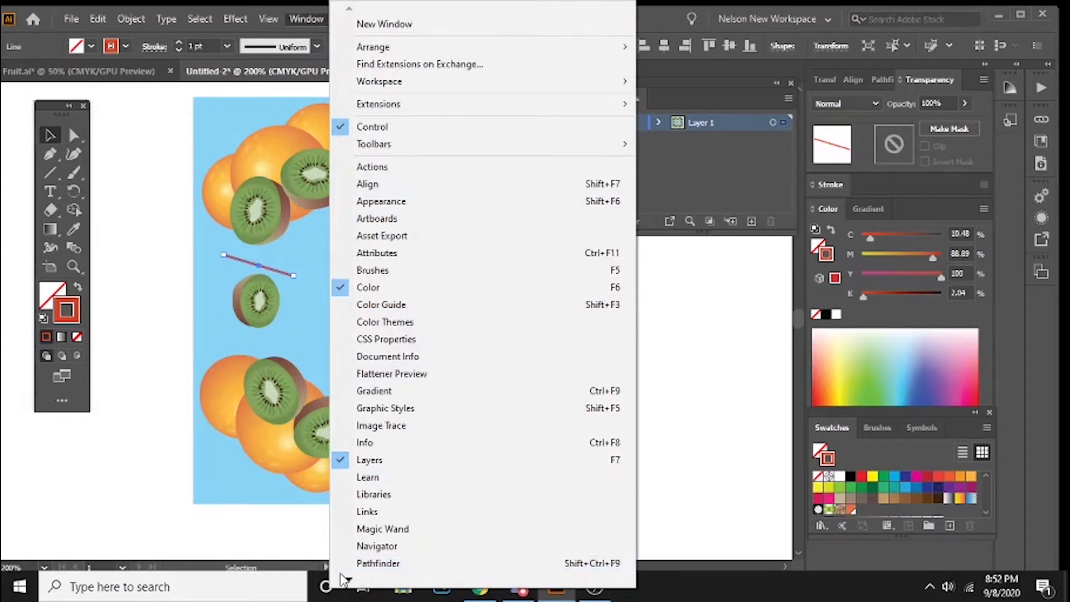
mouse_move(347, 580)
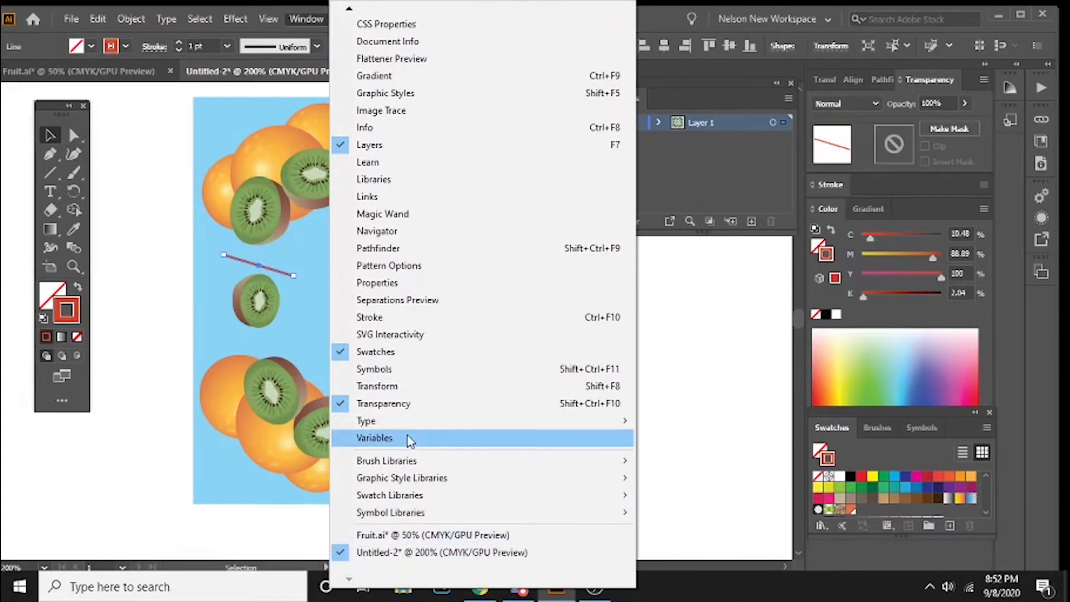
click(404, 321)
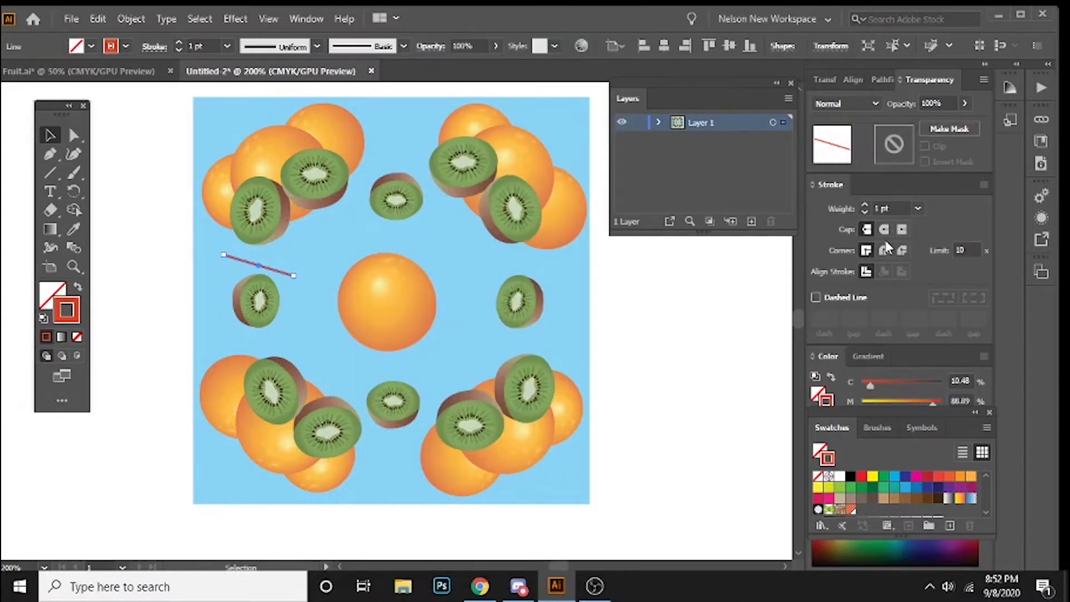
Step: Try a 2 pt stroke weight on the line, and set it back to 1 pt
click(917, 208)
click(935, 266)
click(917, 209)
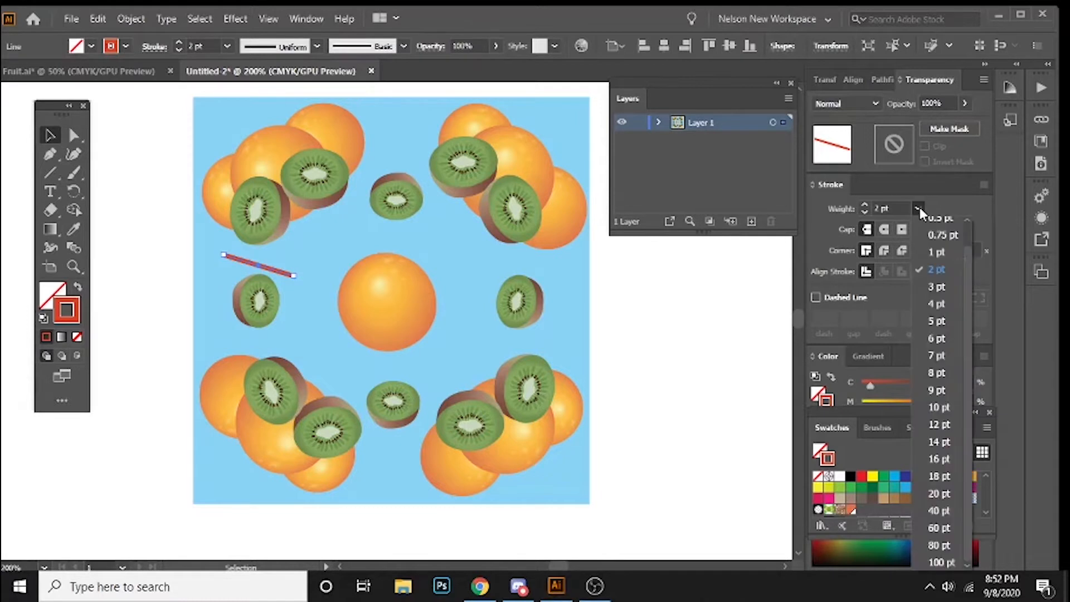
click(952, 252)
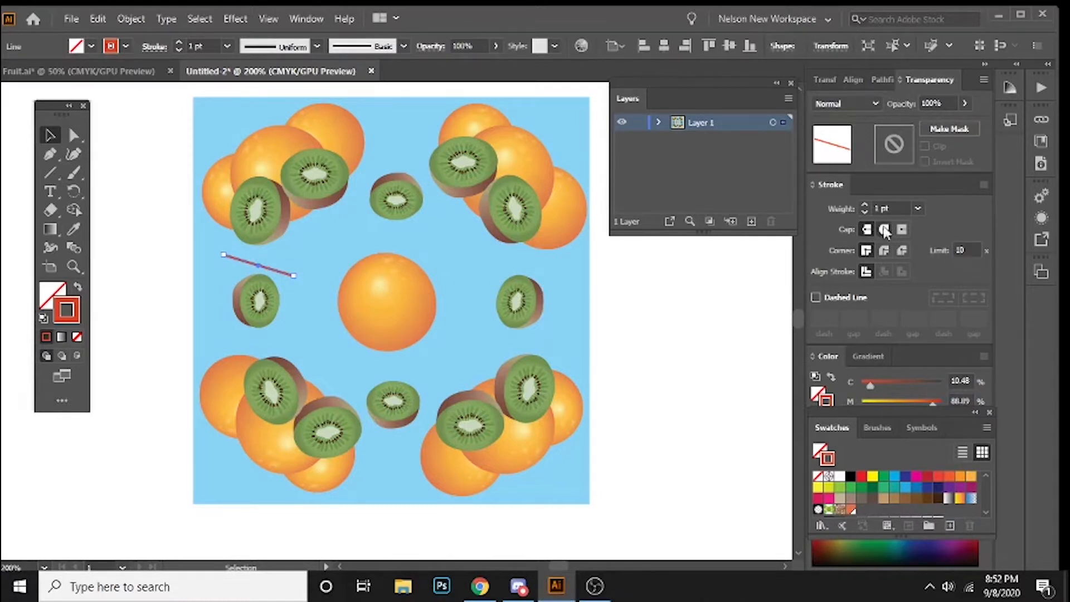
Step: Give the orange-red line above the left small kiwi round end caps
click(299, 285)
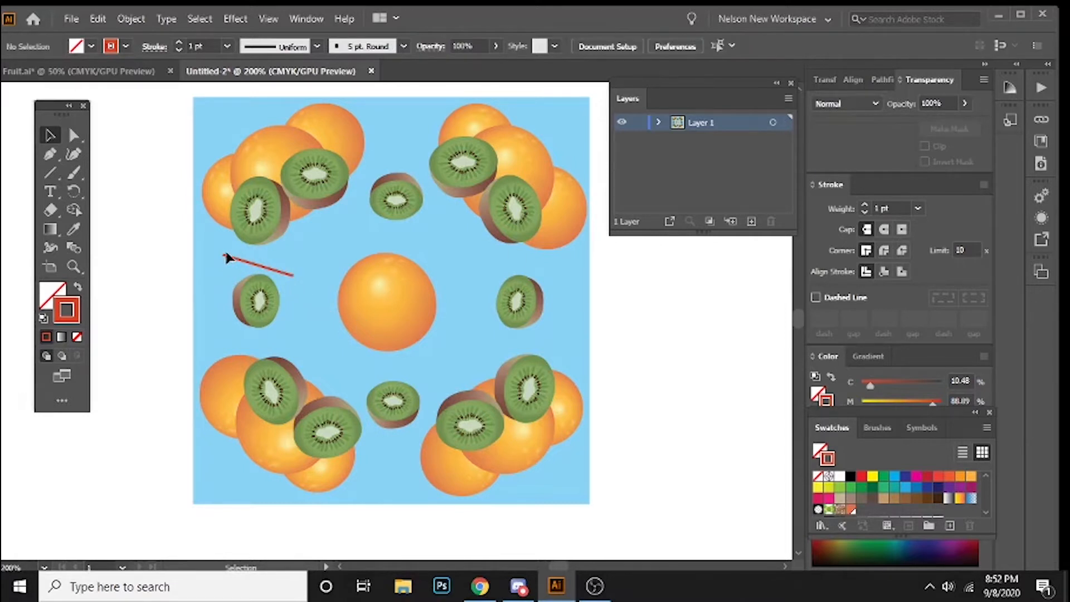
click(290, 273)
click(884, 230)
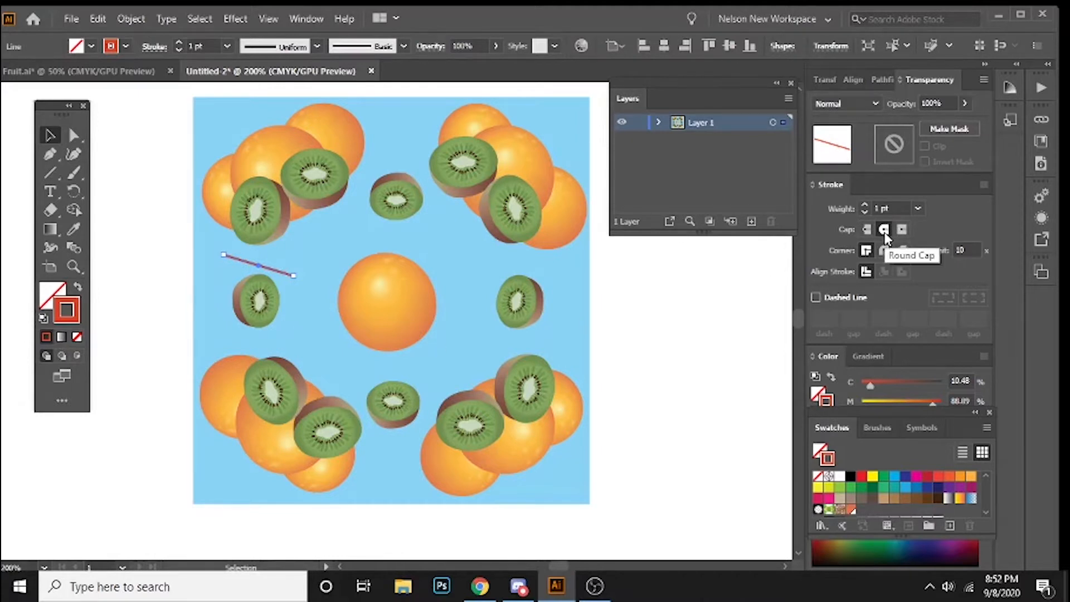
click(309, 320)
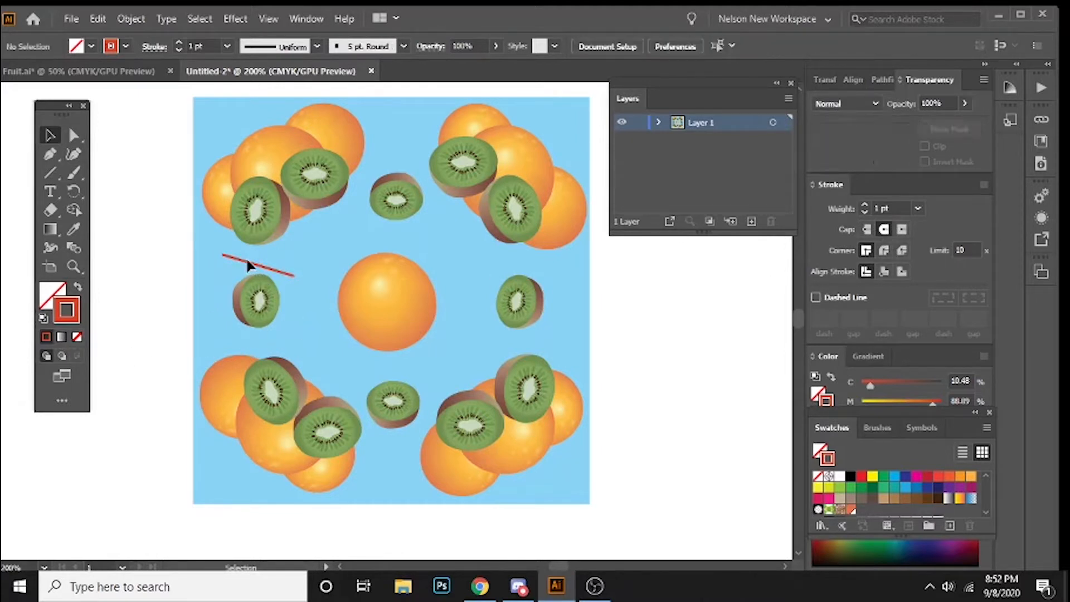
Step: Shorten the orange-red line above the left small kiwi to a little over half its length
click(225, 257)
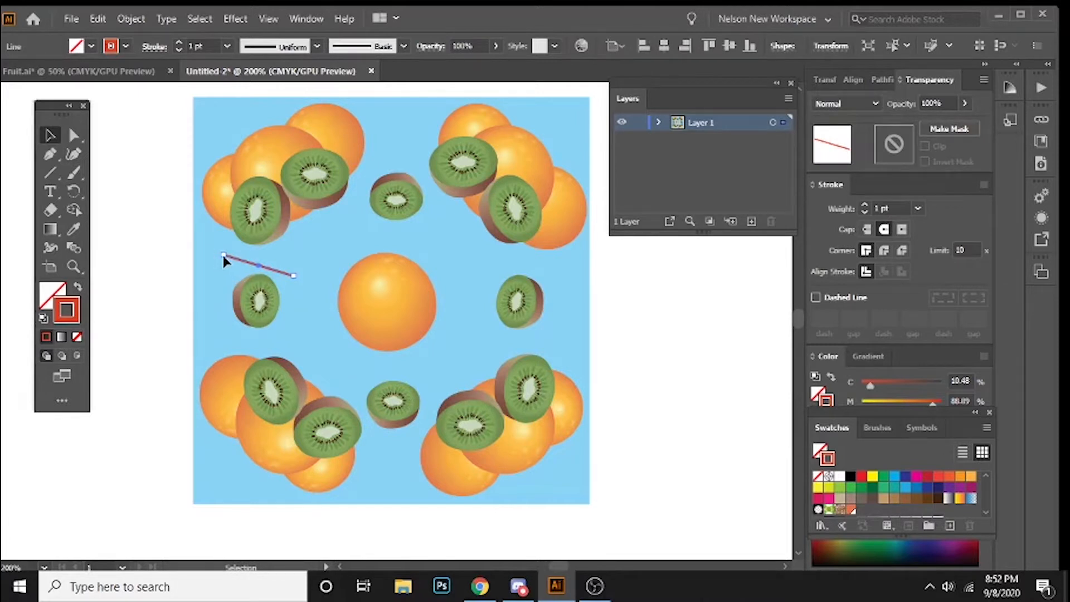
drag(223, 258, 318, 317)
click(284, 276)
Step: Duplicate the line to the upper right of the central orange, and add upward-sloping copies above and across the upper-middle kiwi and over the upper-right cluster
drag(470, 266, 389, 152)
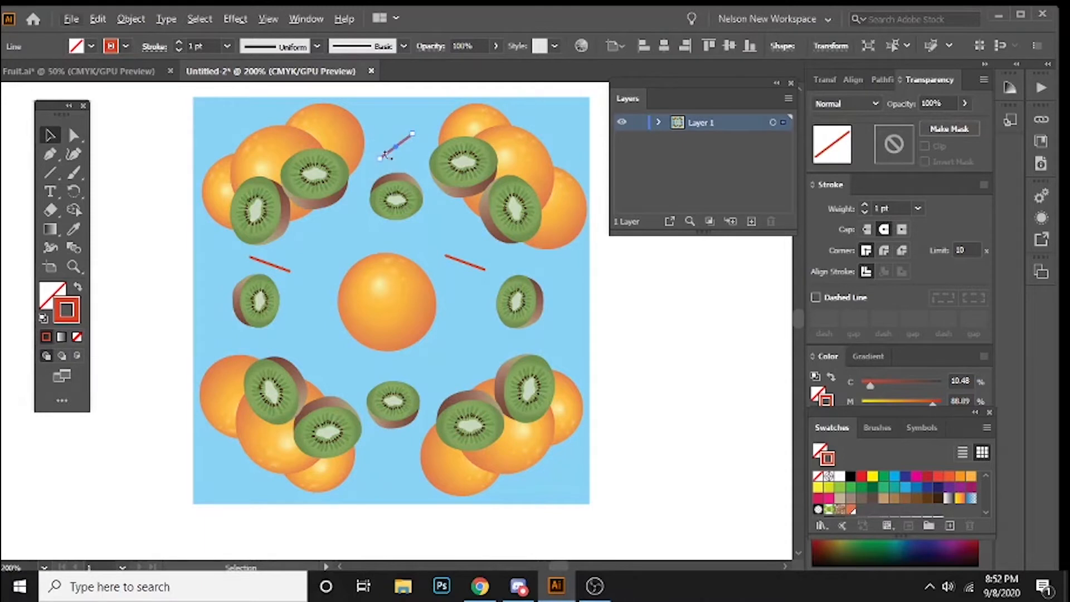
drag(392, 160, 362, 222)
drag(396, 154, 563, 132)
click(474, 266)
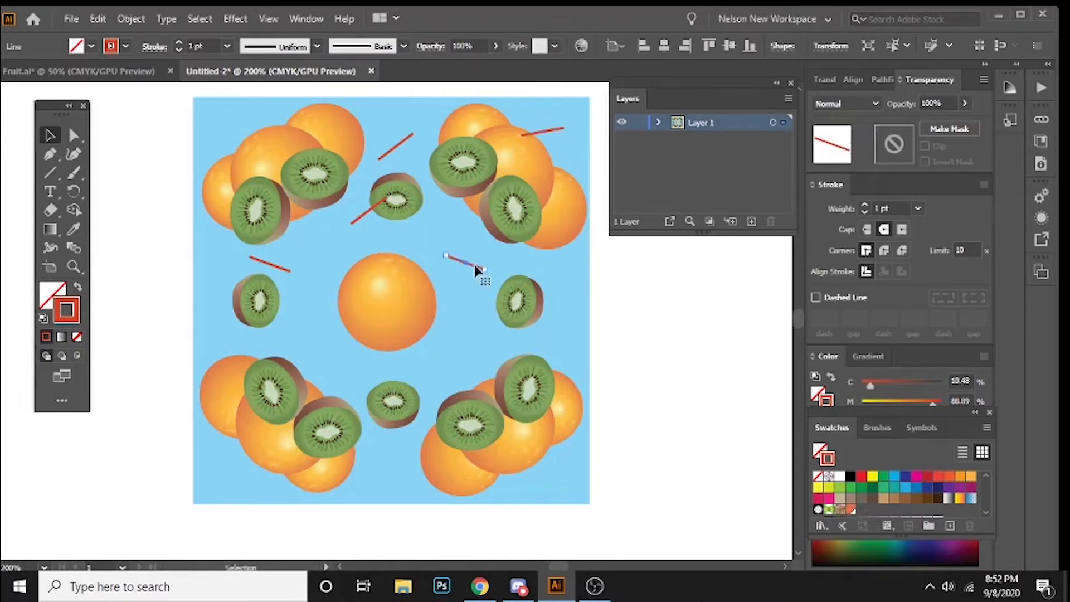
Step: Duplicate lines across the right small kiwi, into both lower corners, below the lower-middle kiwi and above the lower-left cluster, varying their slopes
drag(475, 268, 241, 480)
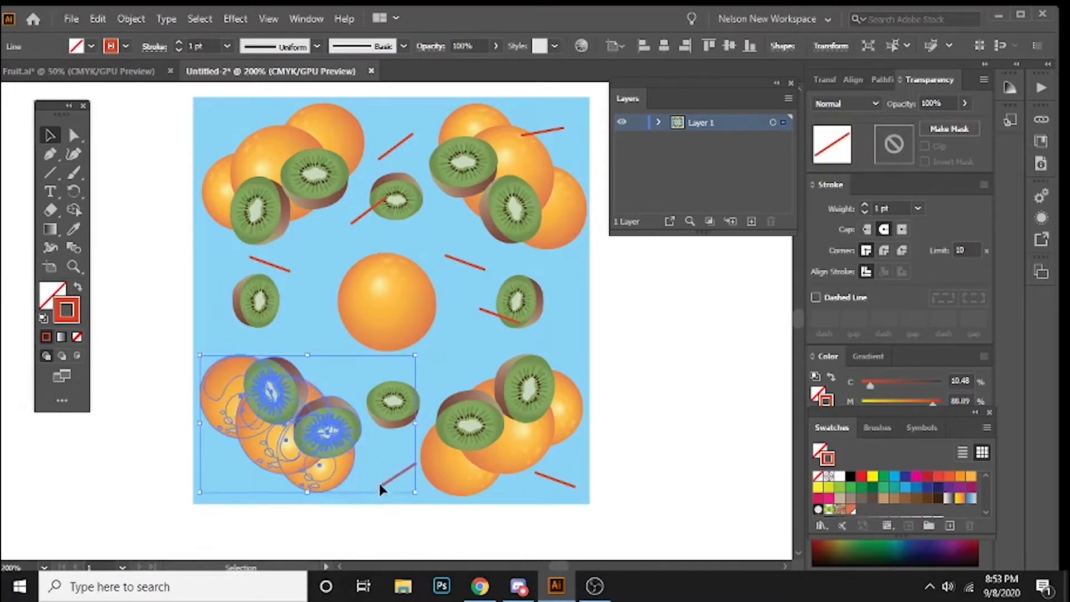
click(382, 473)
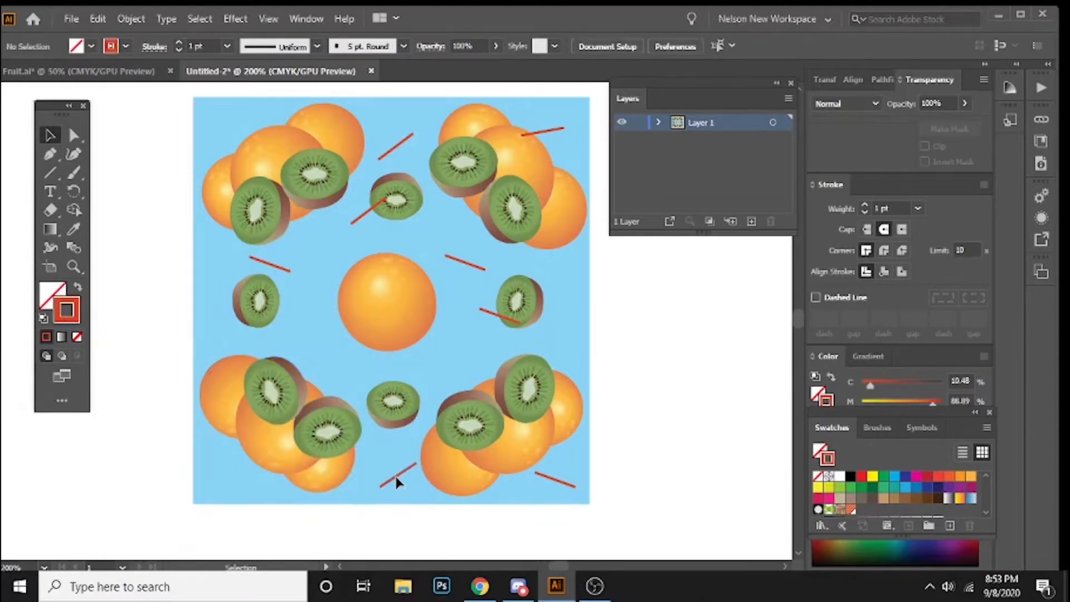
drag(396, 478, 322, 346)
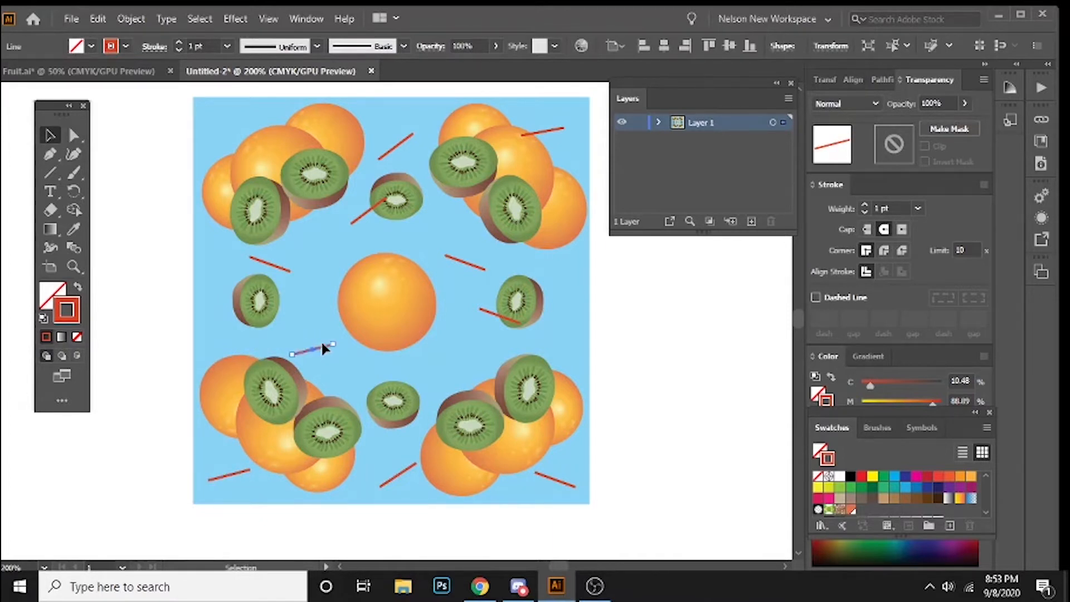
Step: Place a nearly horizontal copy of the line across the upper edge of the central orange
drag(345, 261, 368, 263)
click(321, 345)
click(278, 236)
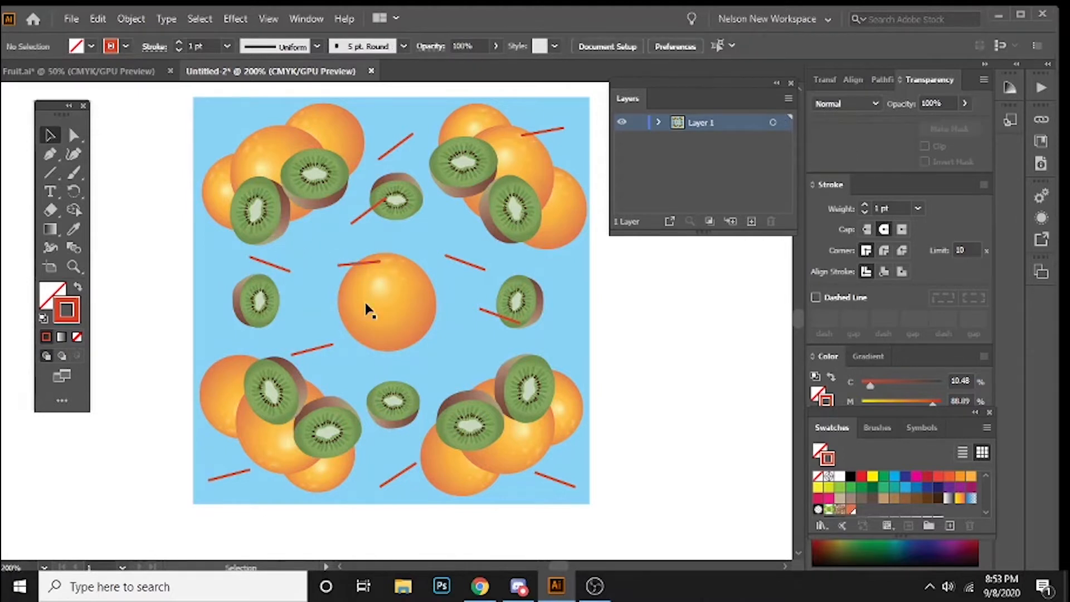
Step: Duplicate the downward-sloping line over the upper-left fruit cluster and into the gap above the lower-right cluster
click(469, 268)
alt+drag(472, 267, 249, 137)
click(176, 137)
click(493, 316)
alt+drag(493, 315, 470, 361)
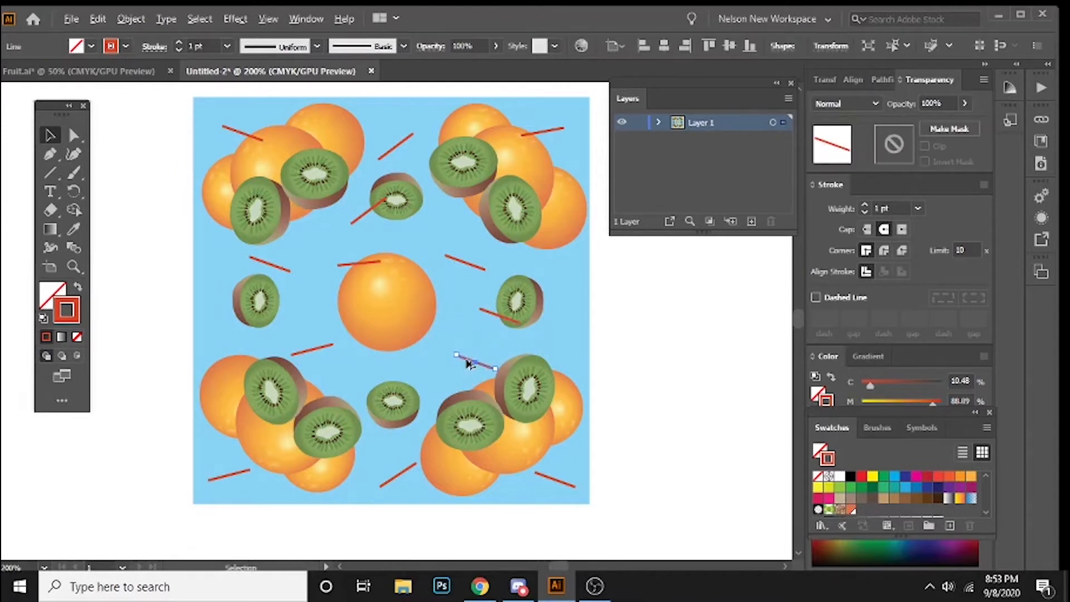
Step: Add upward-sloping line copies above and below the right small kiwi near the square's edge, and one across the left small kiwi
drag(470, 362, 569, 337)
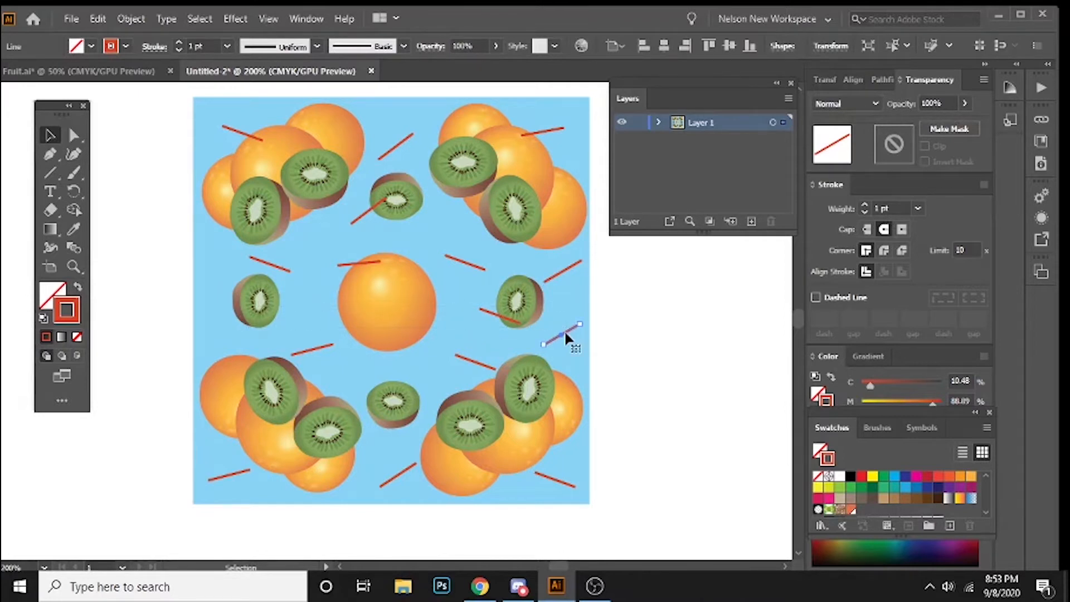
drag(564, 335, 231, 306)
click(169, 268)
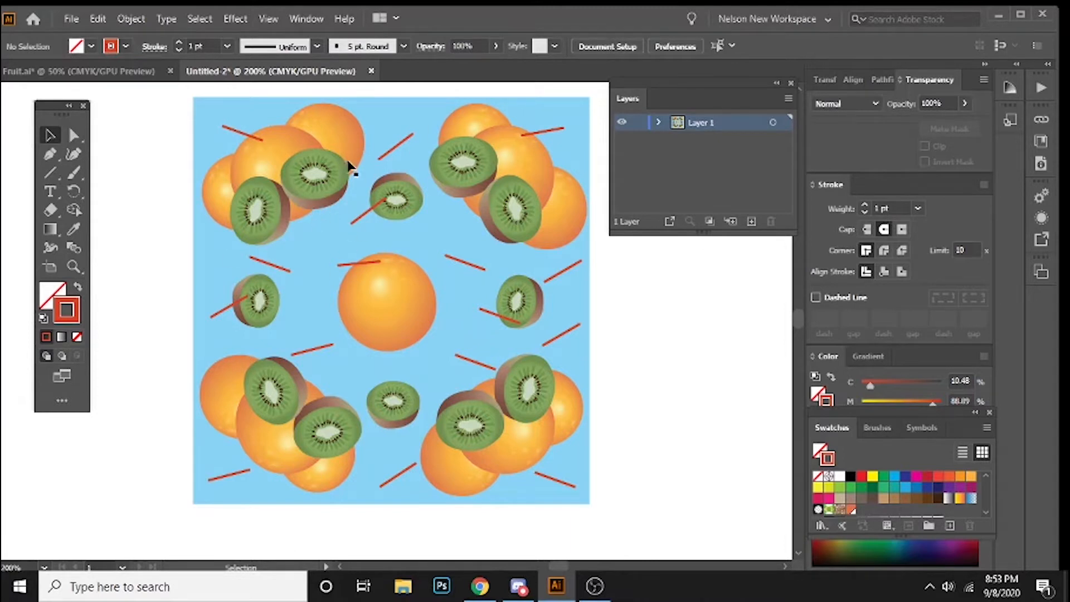
Step: Select all lines sharing the same stroke color and try to move them behind the fruit in the stacking order
click(239, 131)
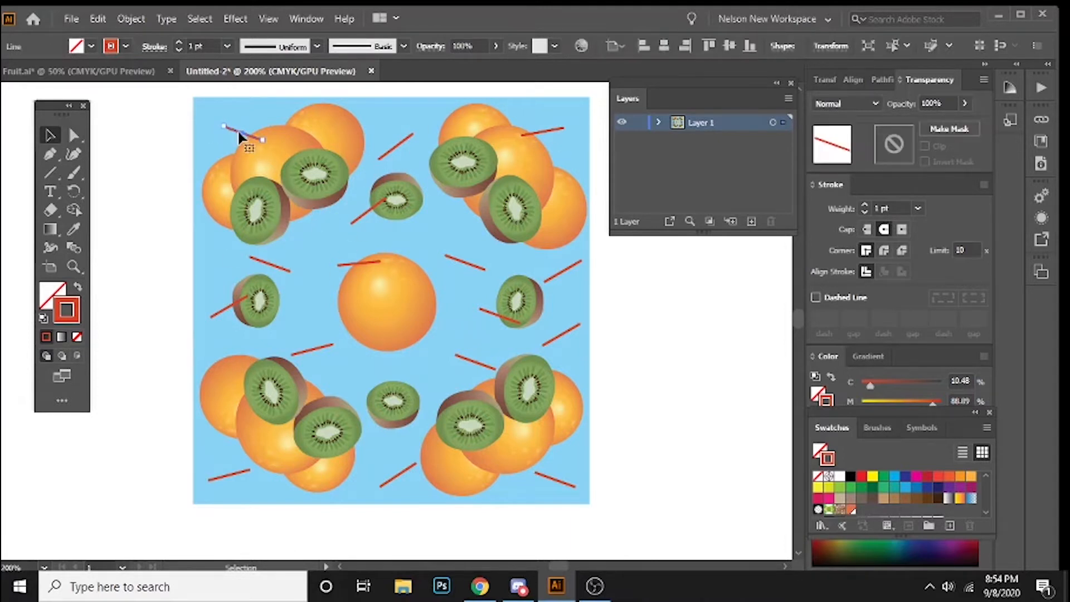
click(202, 25)
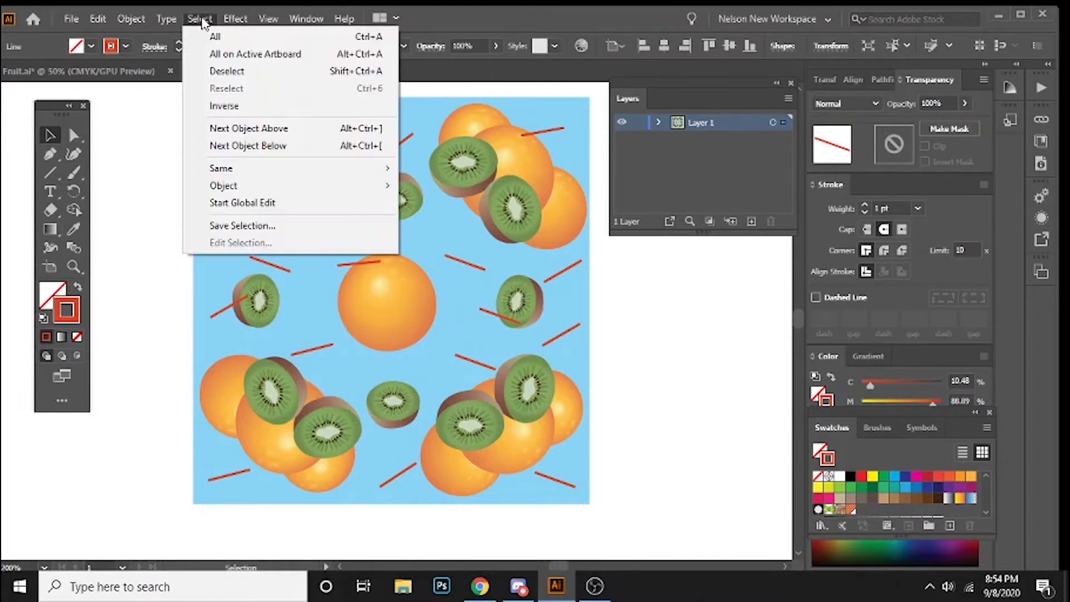
mouse_move(231, 174)
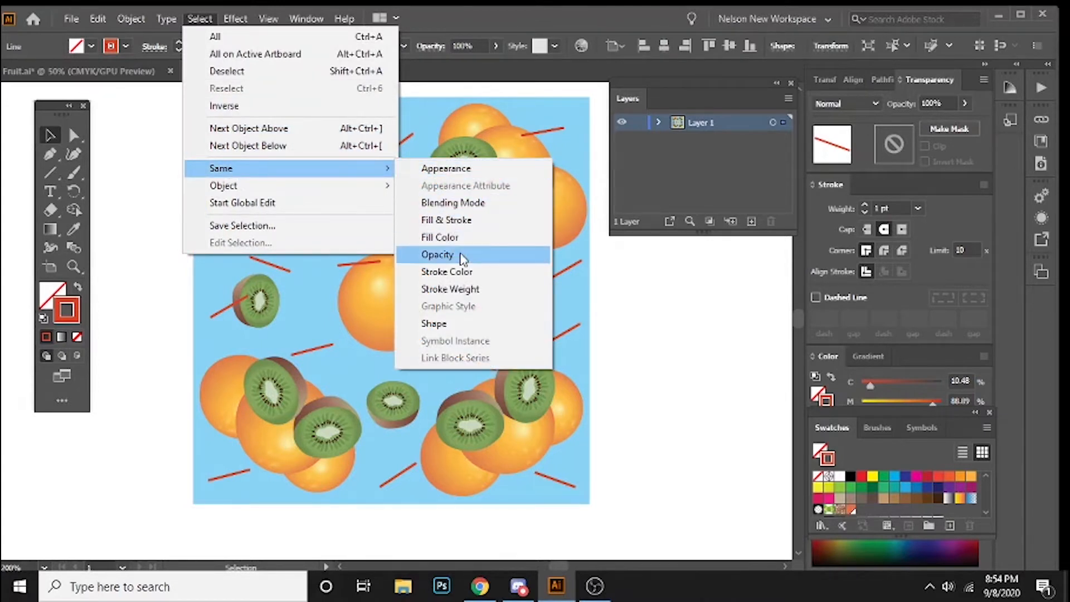
click(449, 273)
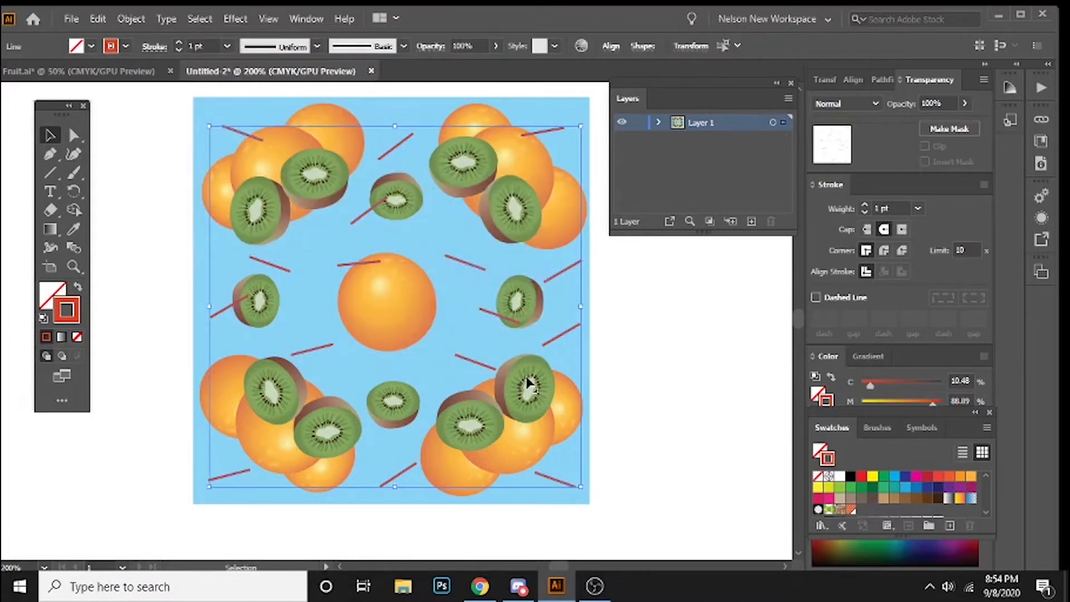
right_click(364, 219)
mouse_move(427, 465)
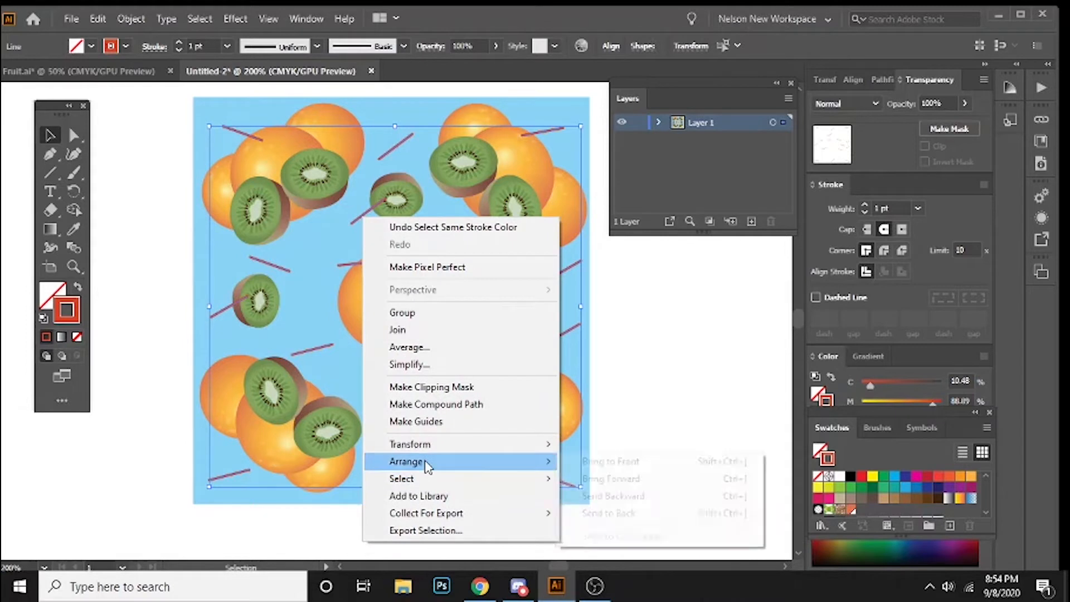
click(651, 505)
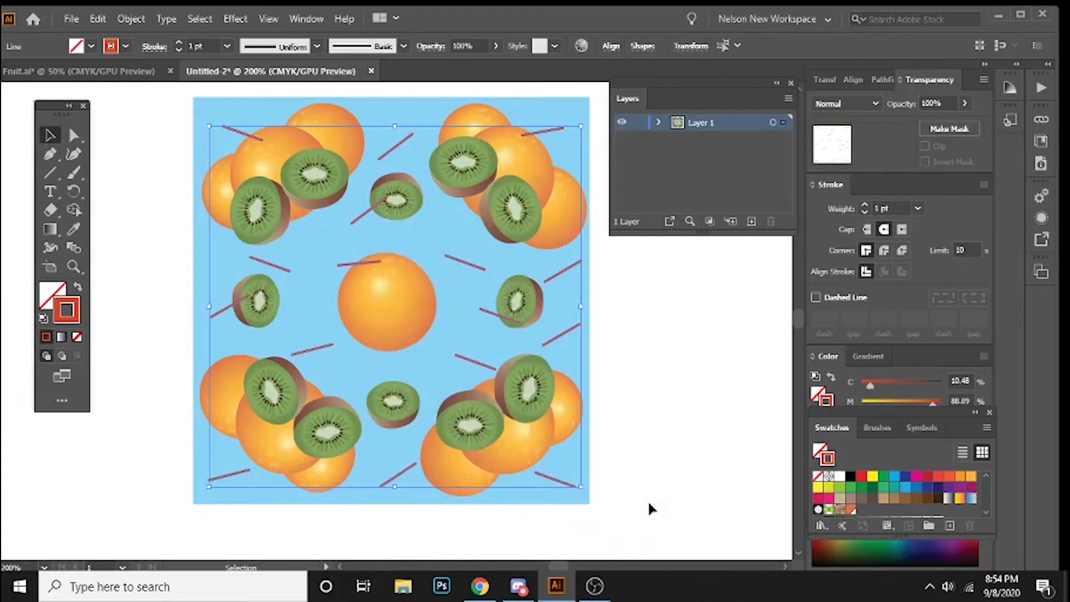
click(199, 23)
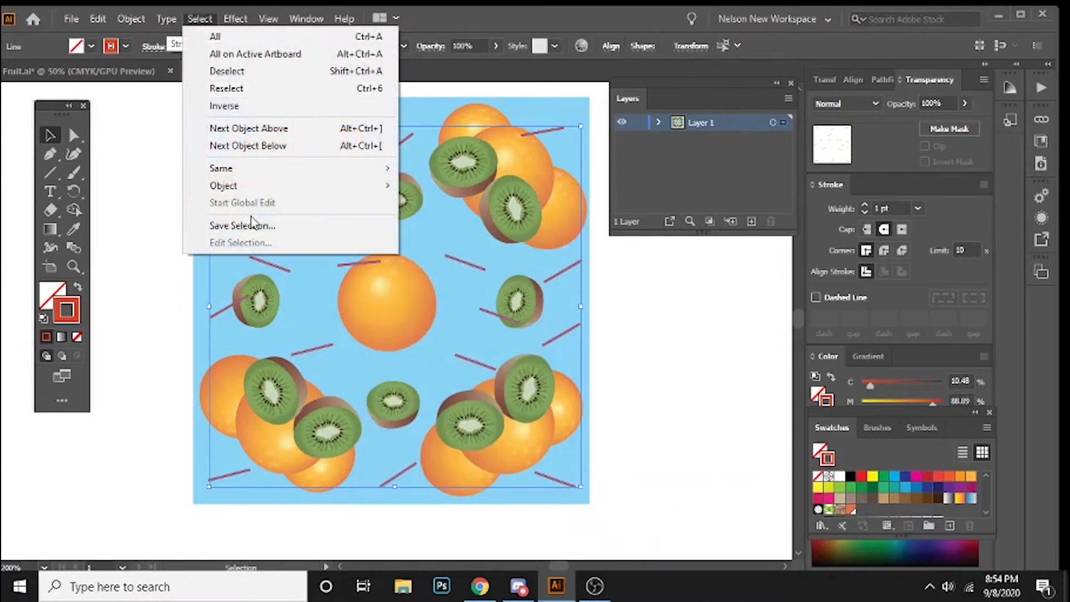
mouse_move(258, 175)
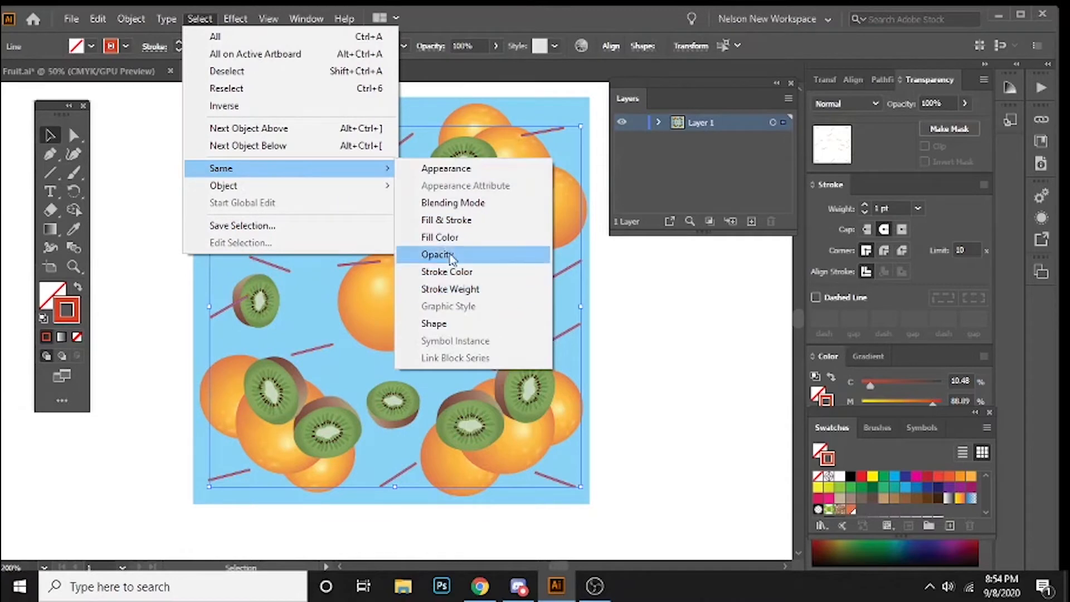
click(201, 70)
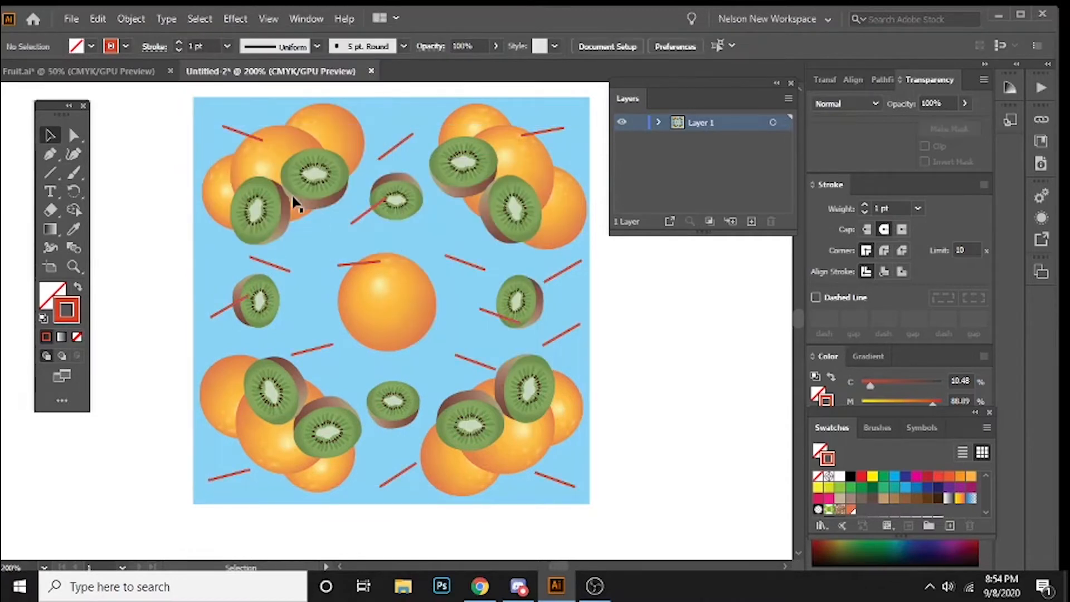
Step: Select every line with the same stroke color as the upper-left one and send them all to the back
click(245, 135)
click(200, 19)
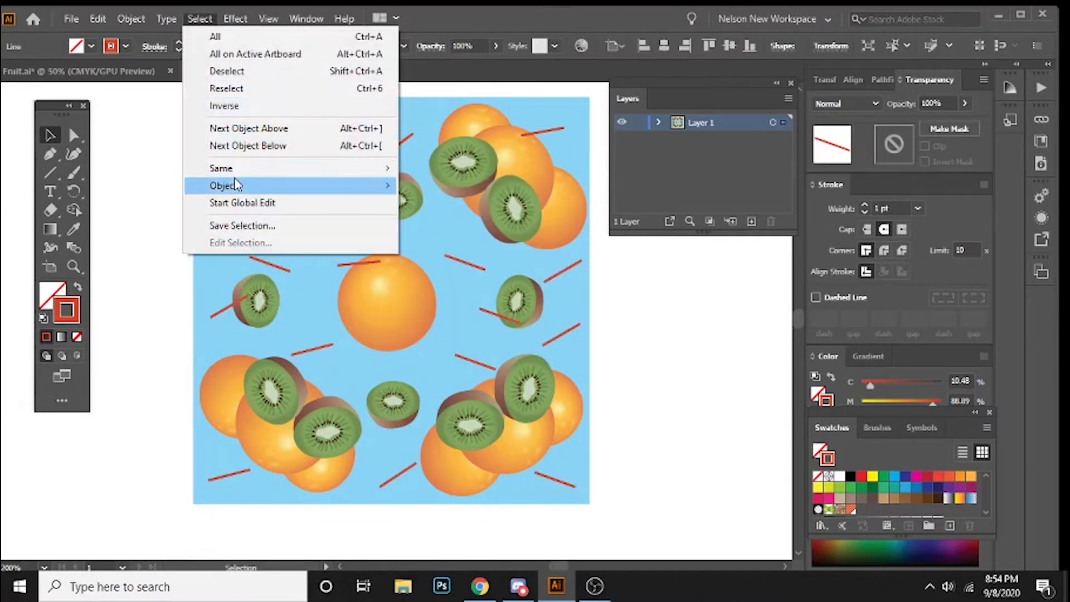
mouse_move(232, 167)
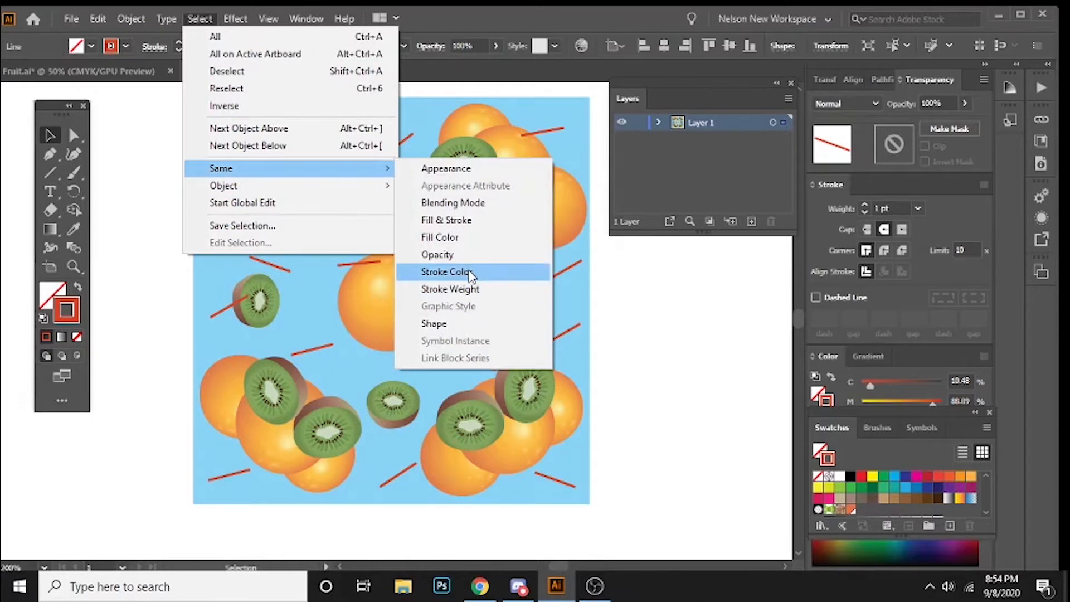
click(447, 271)
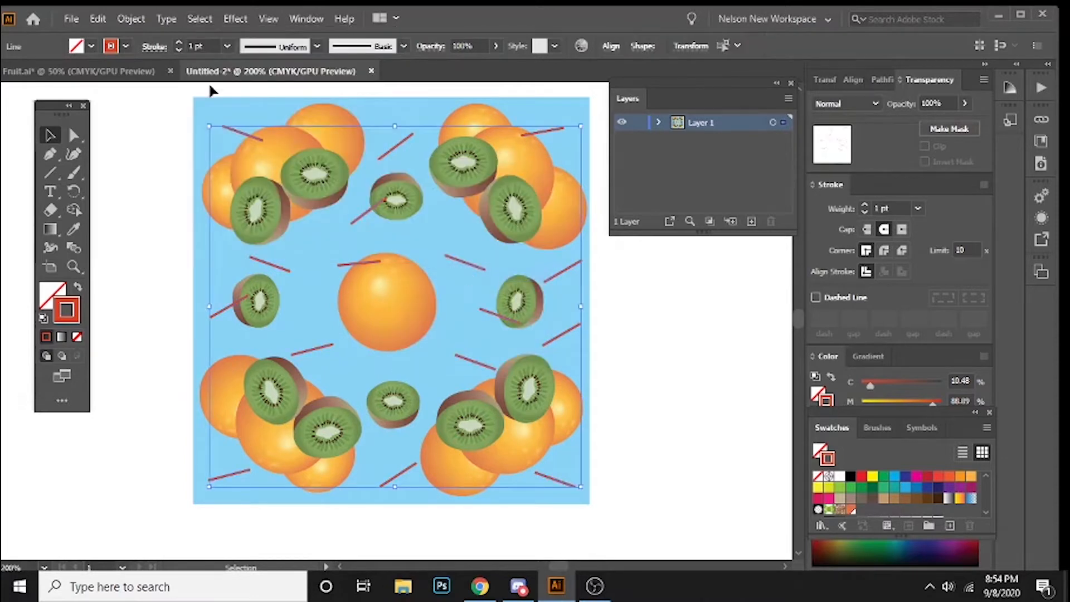
click(130, 19)
mouse_move(215, 49)
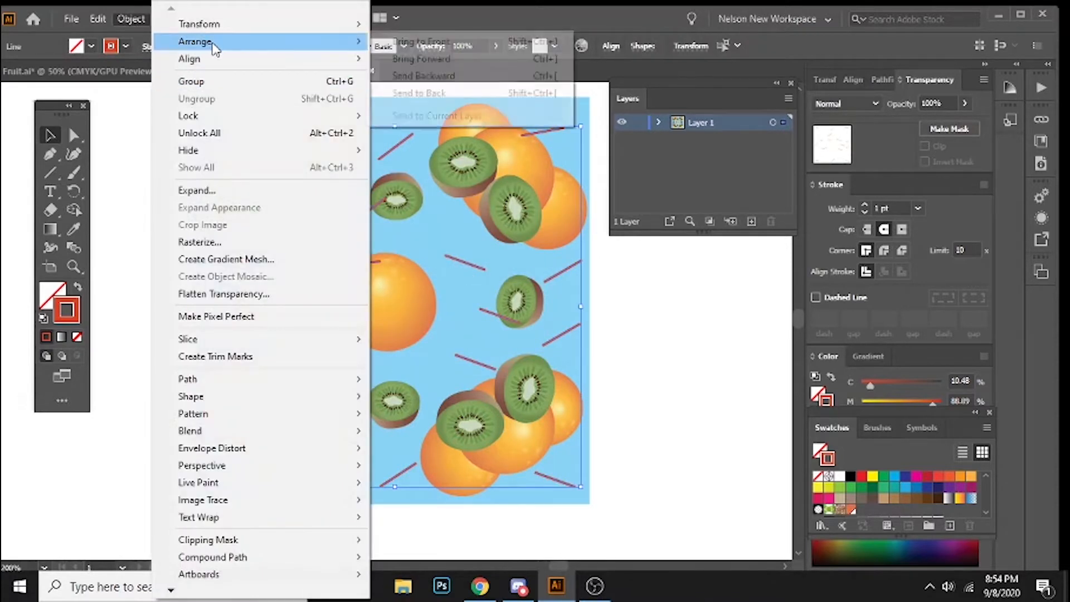
click(460, 93)
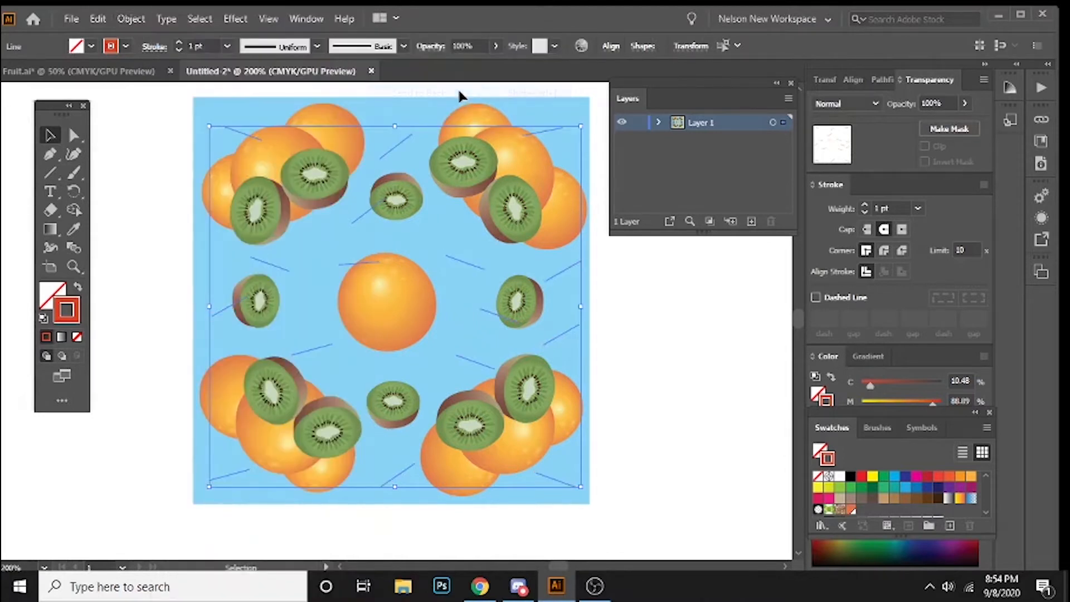
click(149, 162)
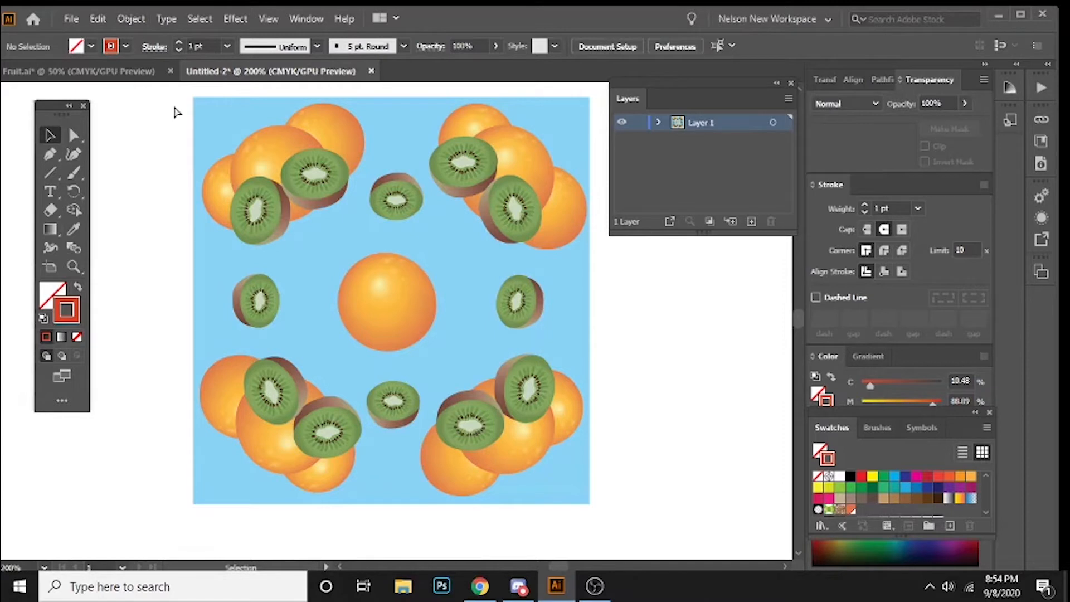
Step: Unlock the light blue background square
key(a)
key(ctrl+alt+2)
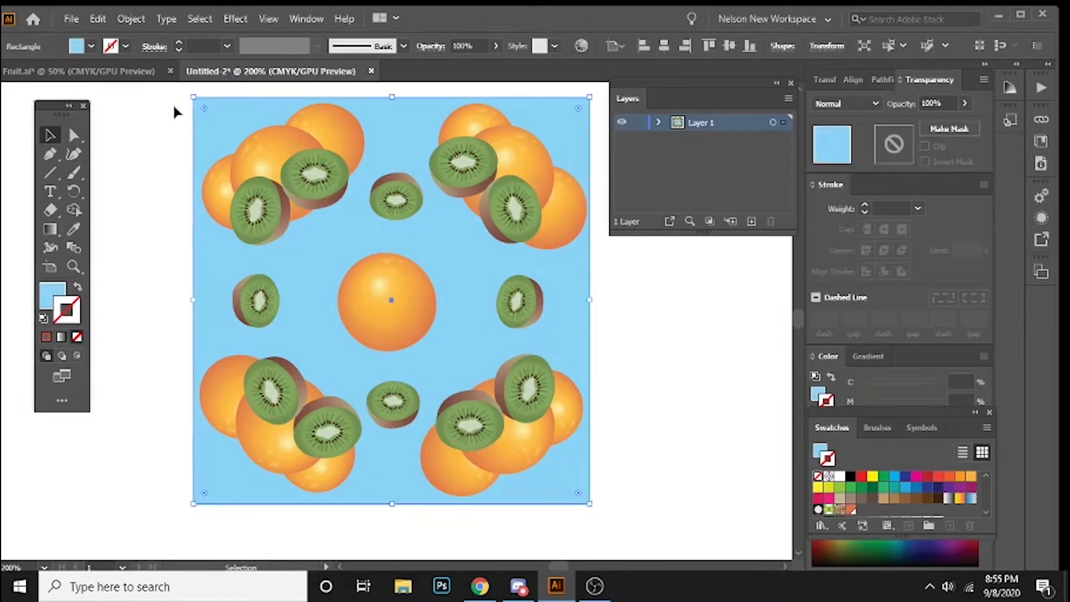
Step: Send the light blue background square to the back of the stacking order, behind all the orange-red lines
click(157, 127)
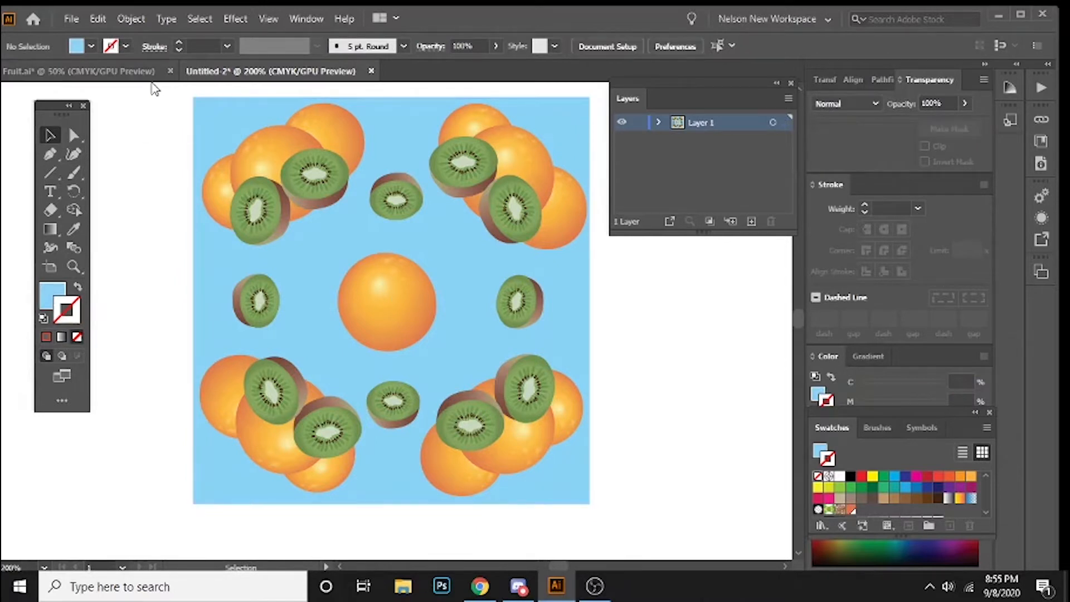
click(214, 121)
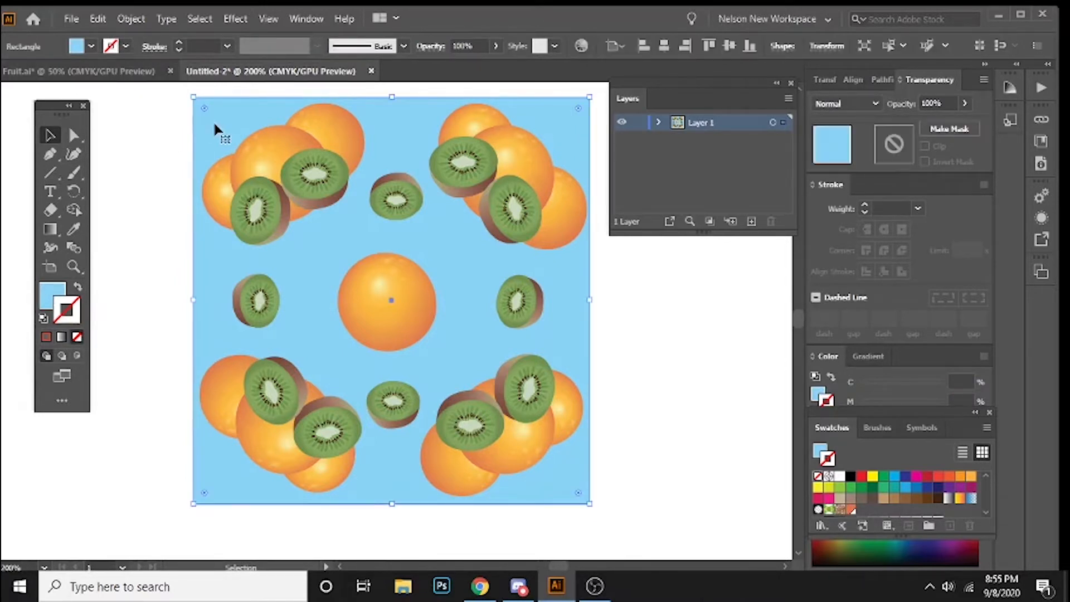
right_click(215, 122)
mouse_move(312, 385)
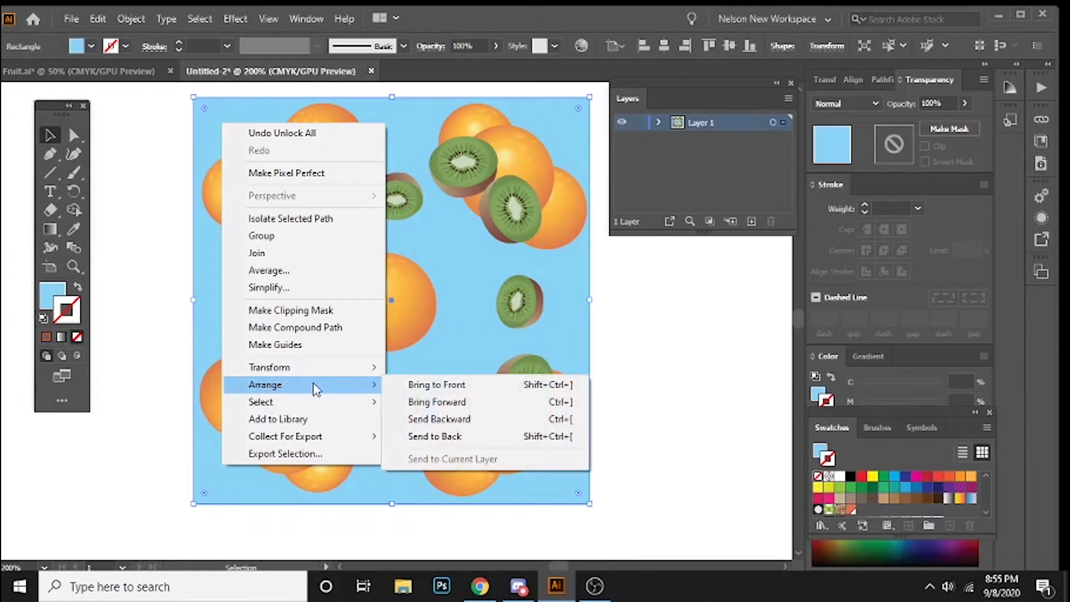
click(427, 424)
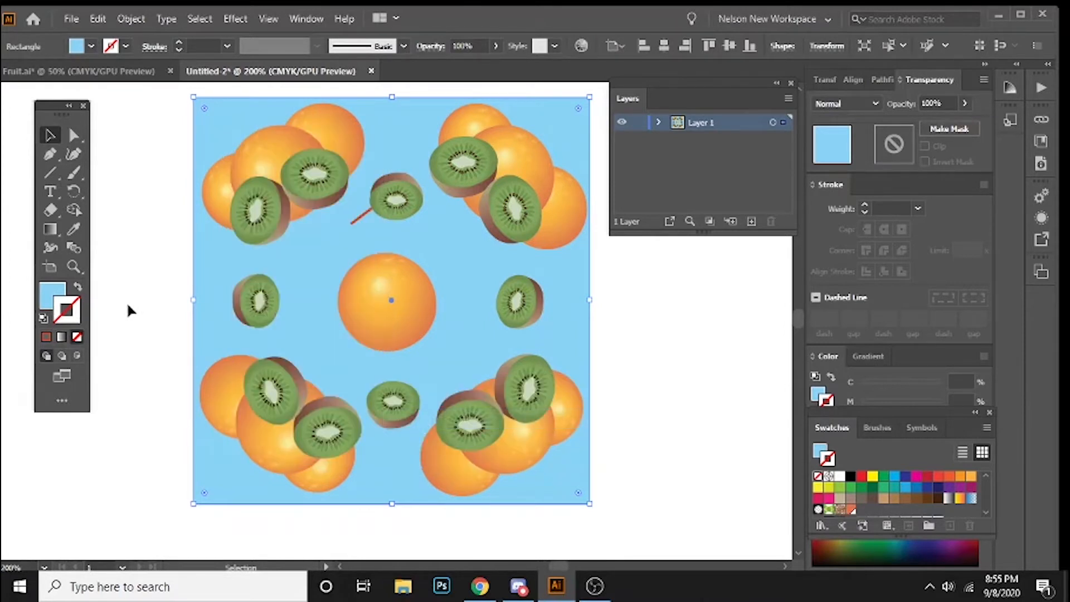
right_click(344, 321)
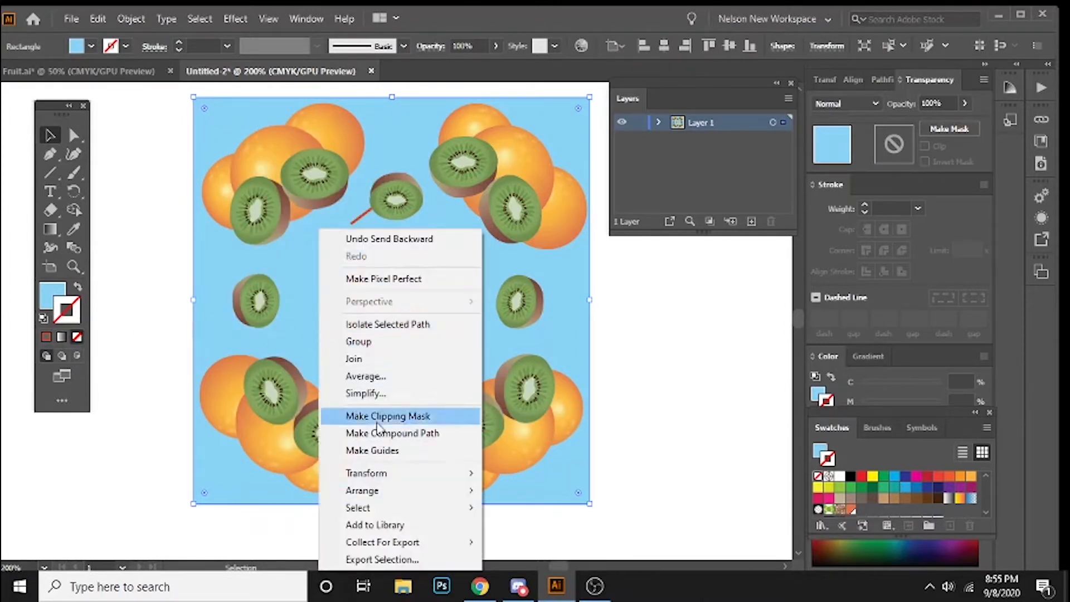
mouse_move(453, 490)
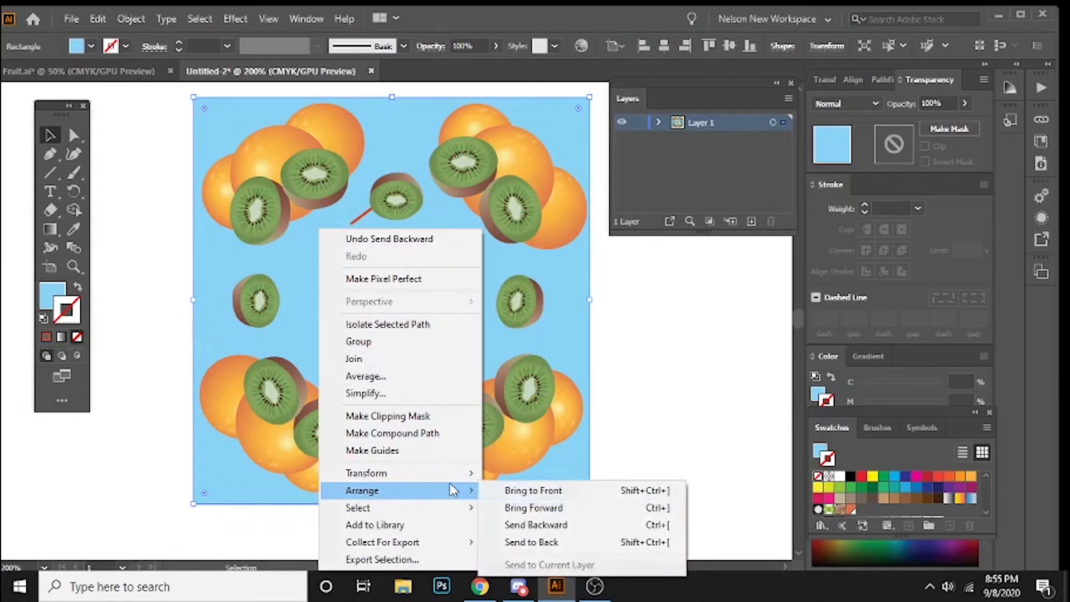
click(536, 545)
click(157, 316)
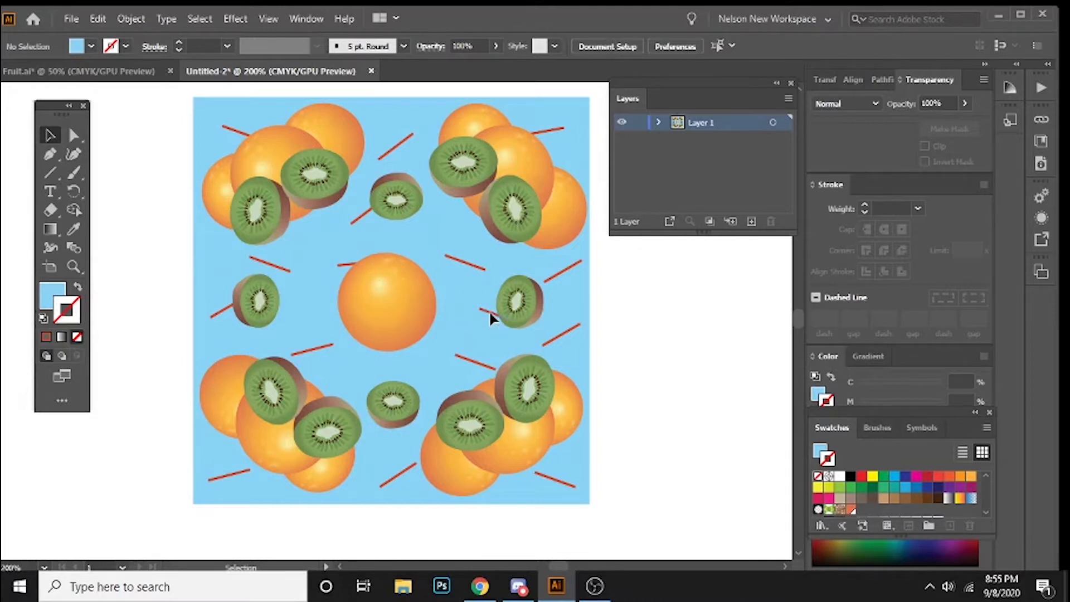
Step: Move the line beside the right small kiwi to the central orange's right edge, and shift the line below that kiwi slightly left
drag(488, 313, 427, 318)
click(648, 358)
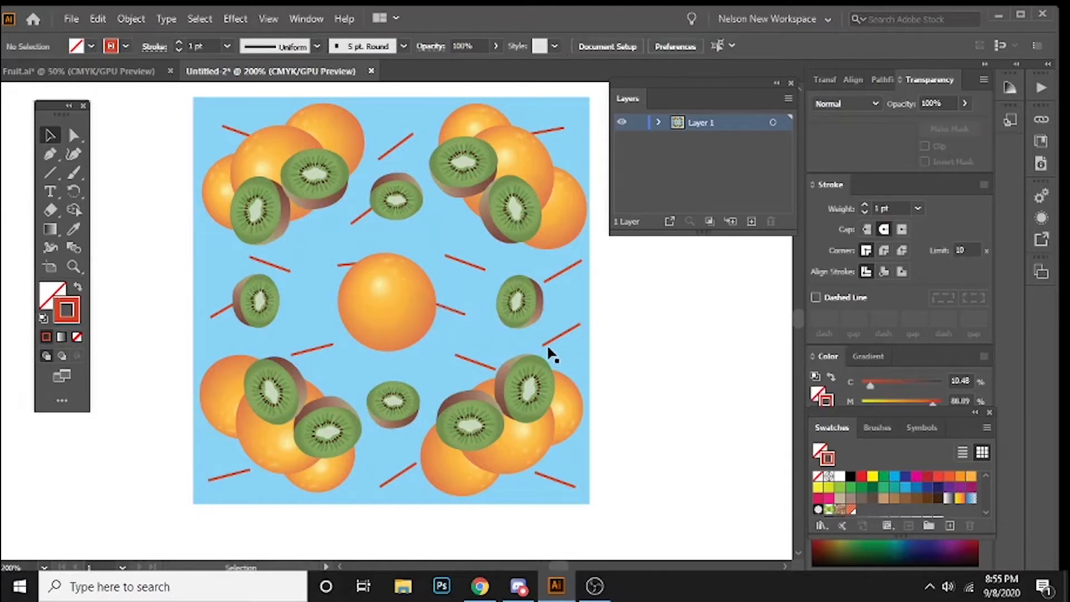
click(556, 334)
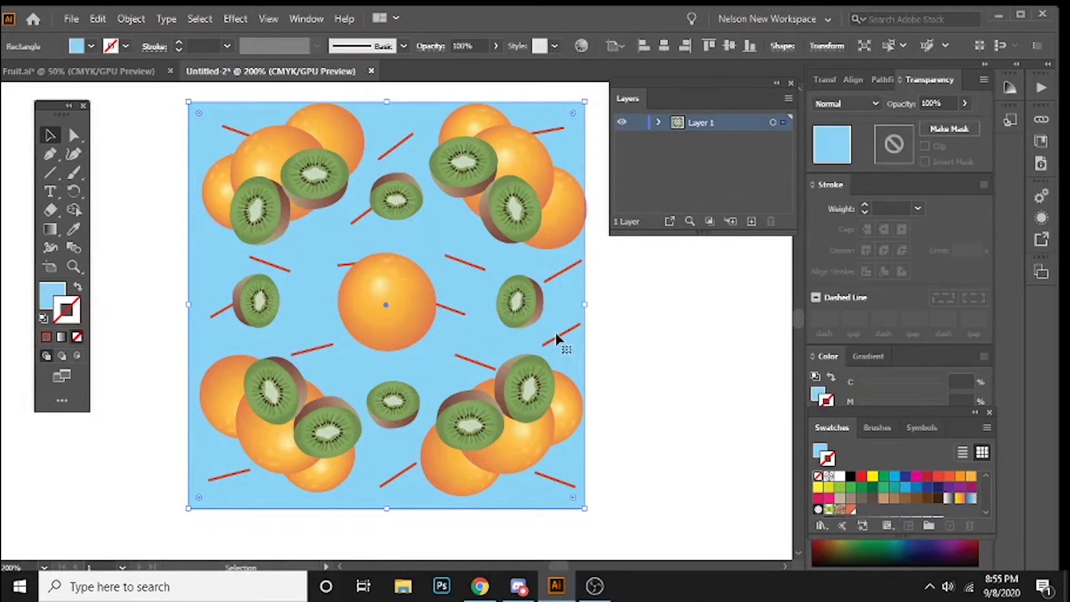
click(641, 328)
drag(561, 339, 544, 334)
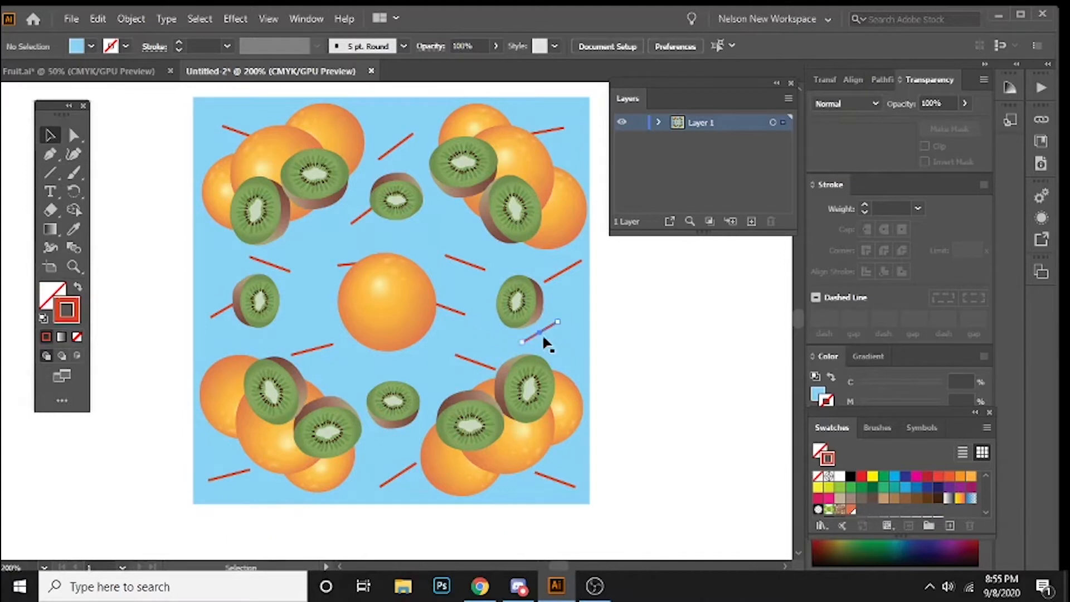
click(139, 257)
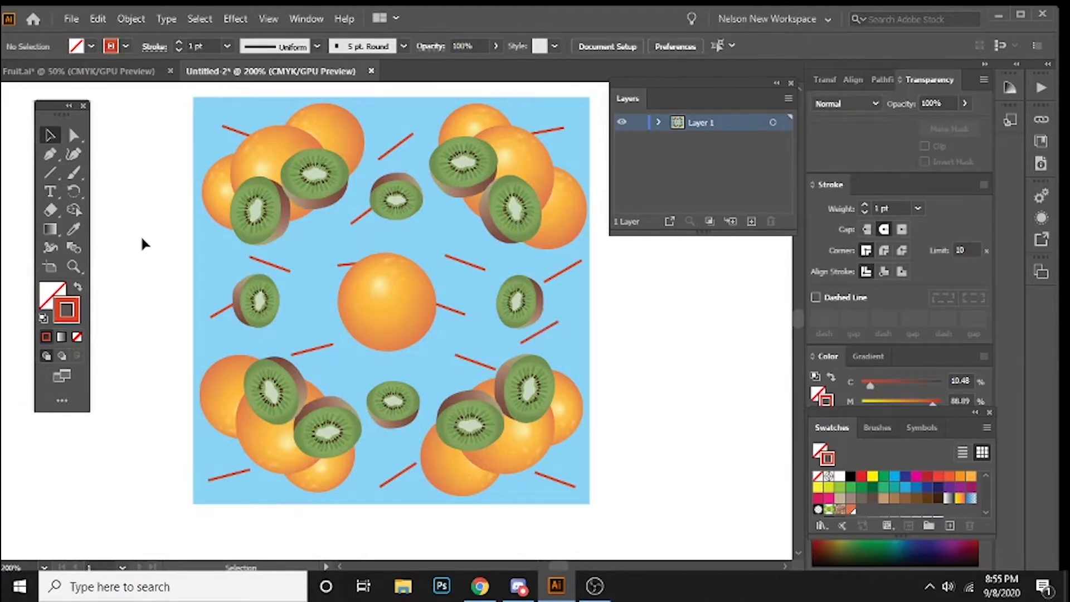
Step: Select all the artwork on Layer 1, including the background square, and group it
drag(156, 253, 137, 257)
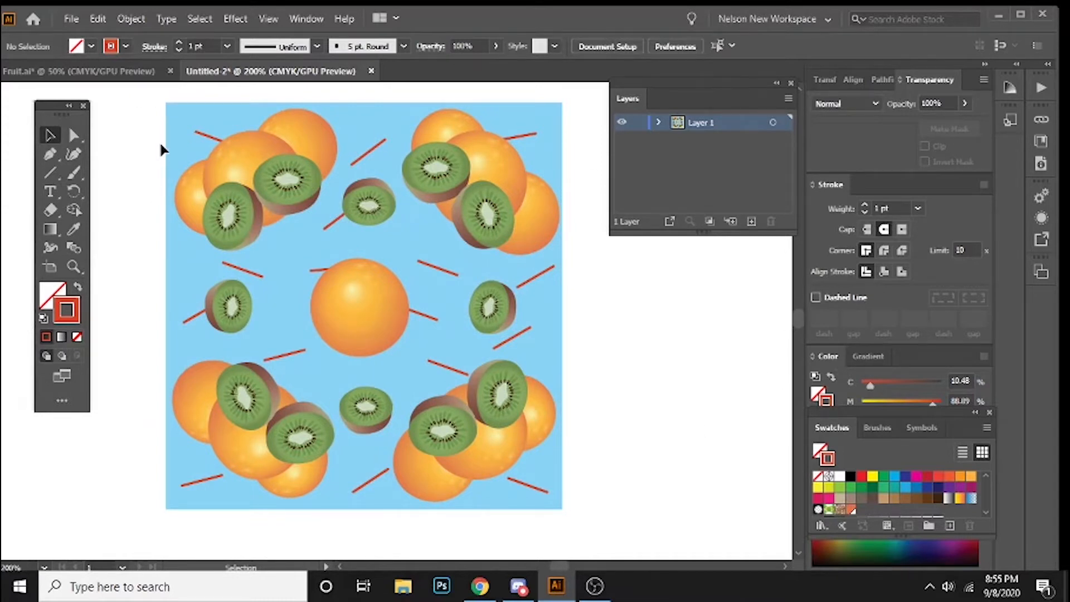
click(180, 125)
click(129, 112)
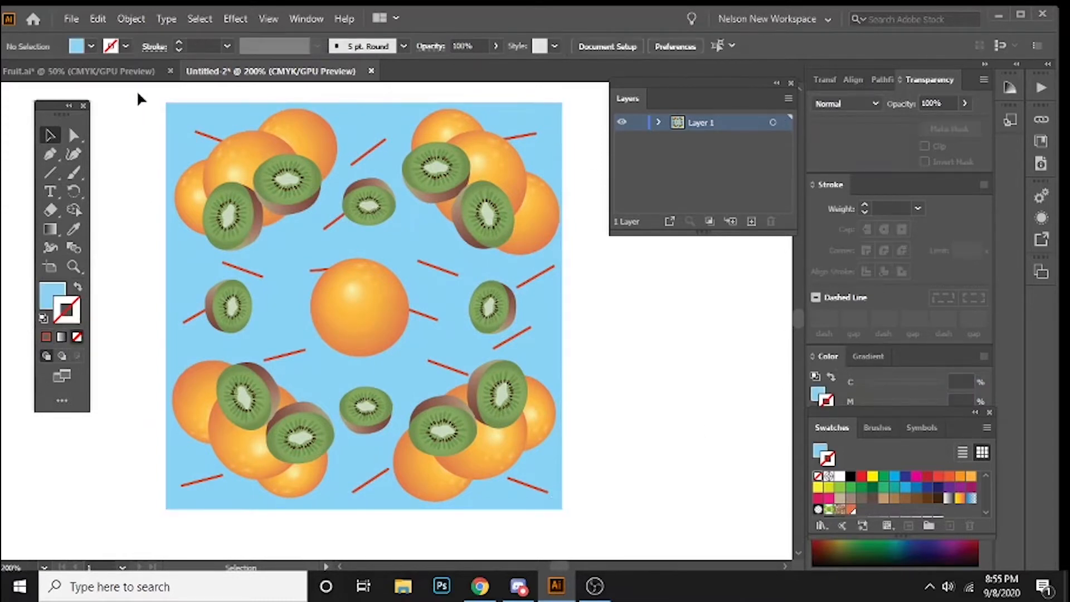
drag(141, 92, 572, 517)
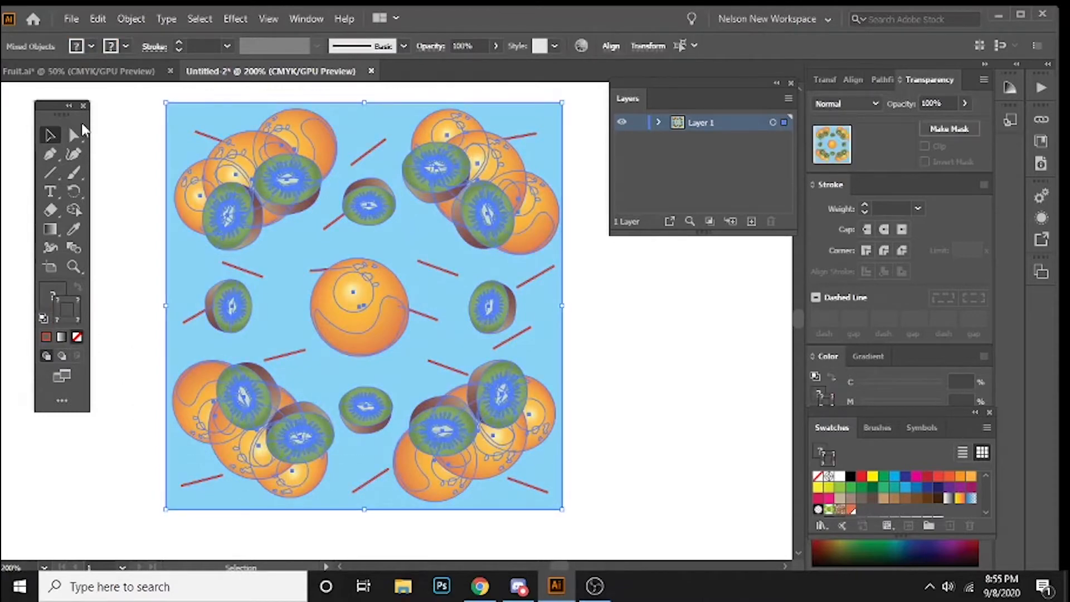
click(144, 92)
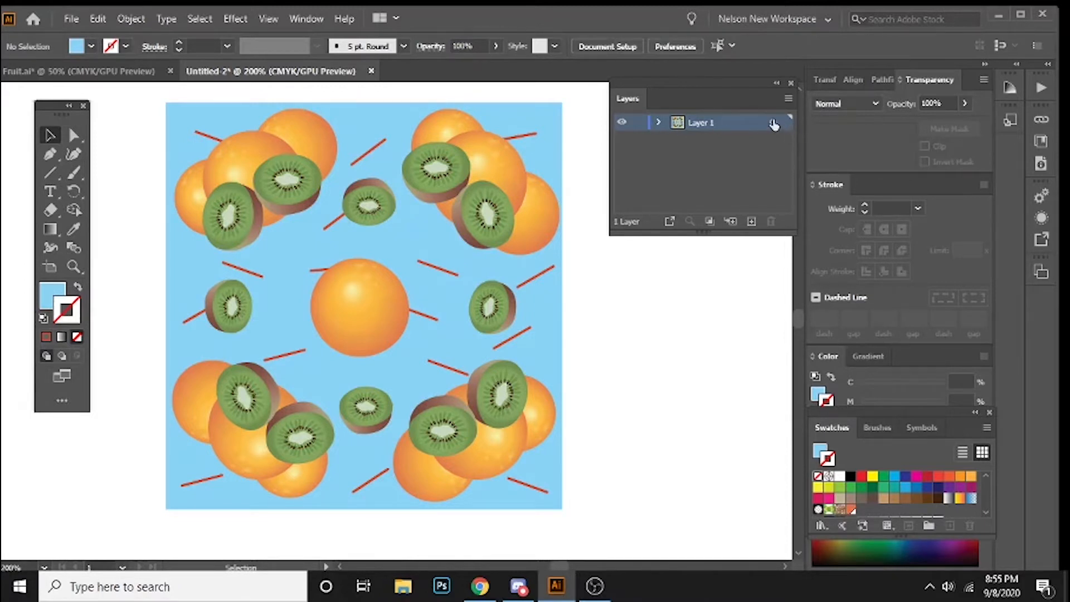
click(773, 123)
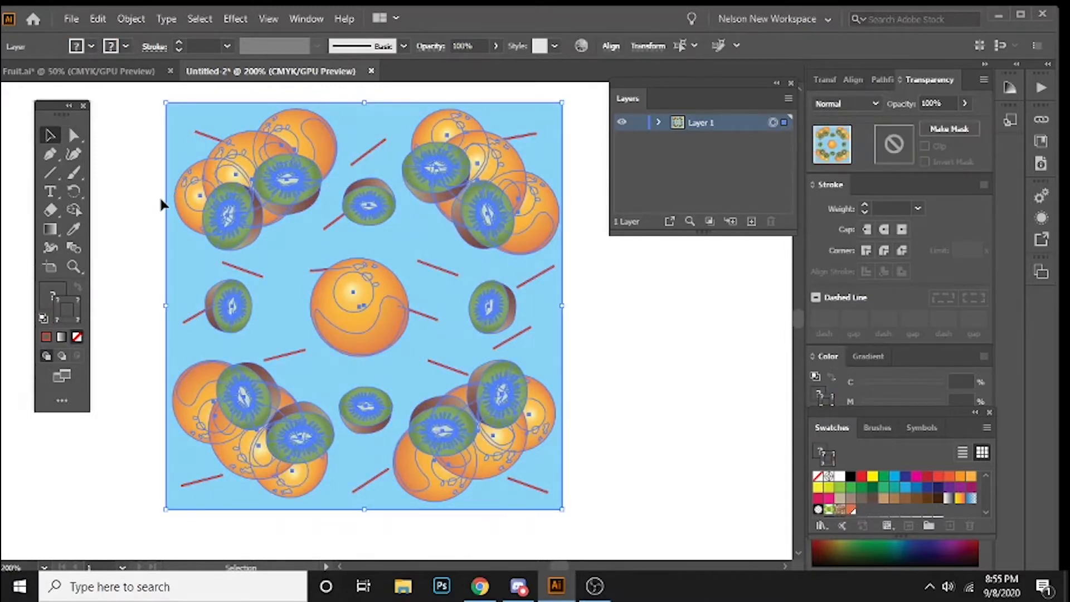
click(131, 18)
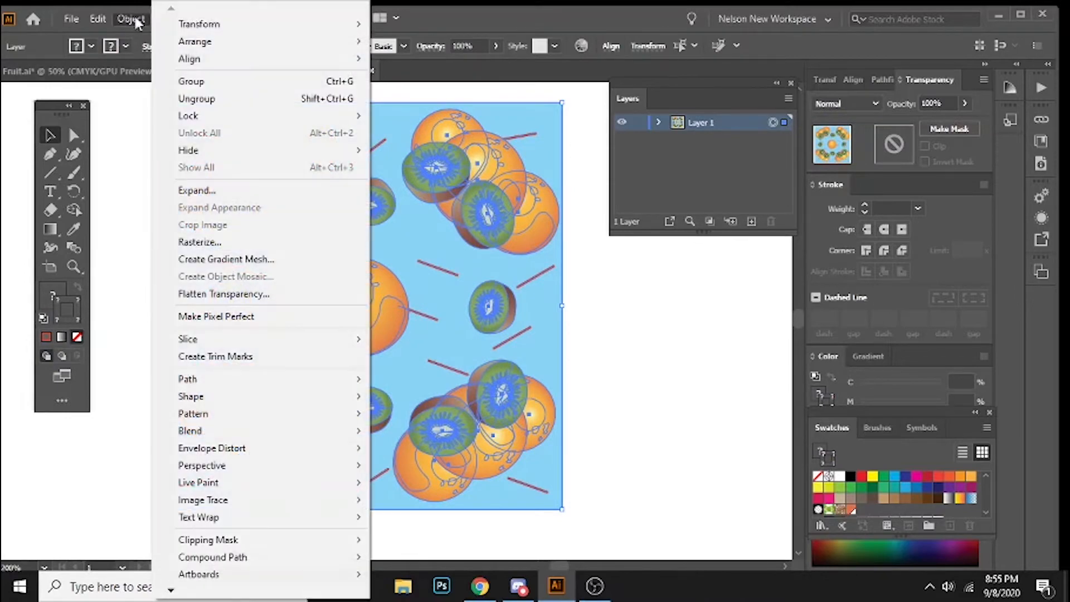
click(195, 83)
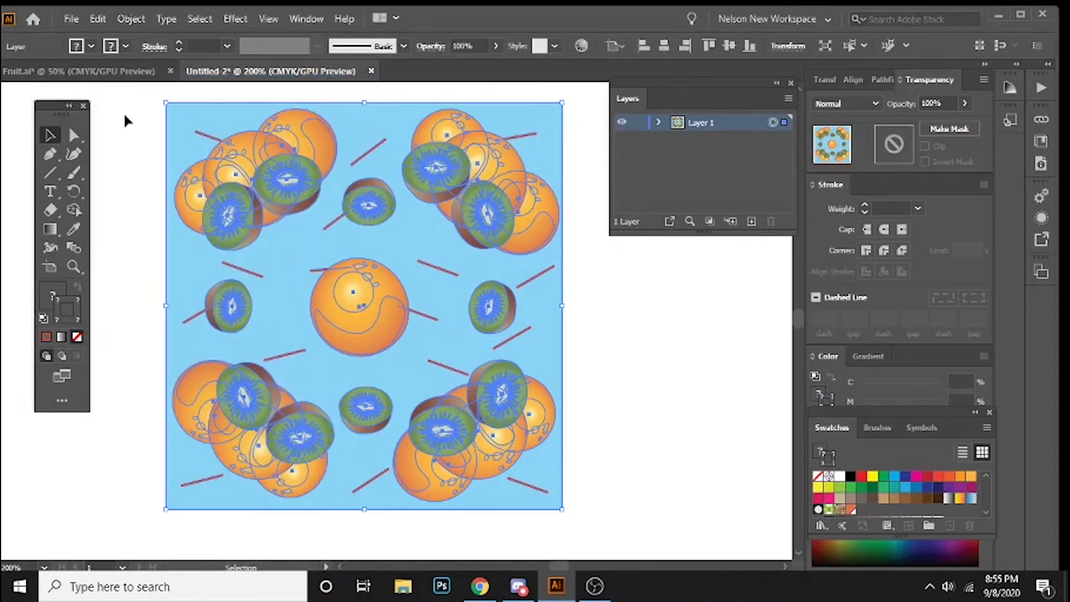
Step: Float the Swatches panel beside the artwork and enlarge it to show all swatches
mouse_move(339, 258)
mouse_down()
mouse_move(325, 247)
mouse_move(320, 261)
mouse_up()
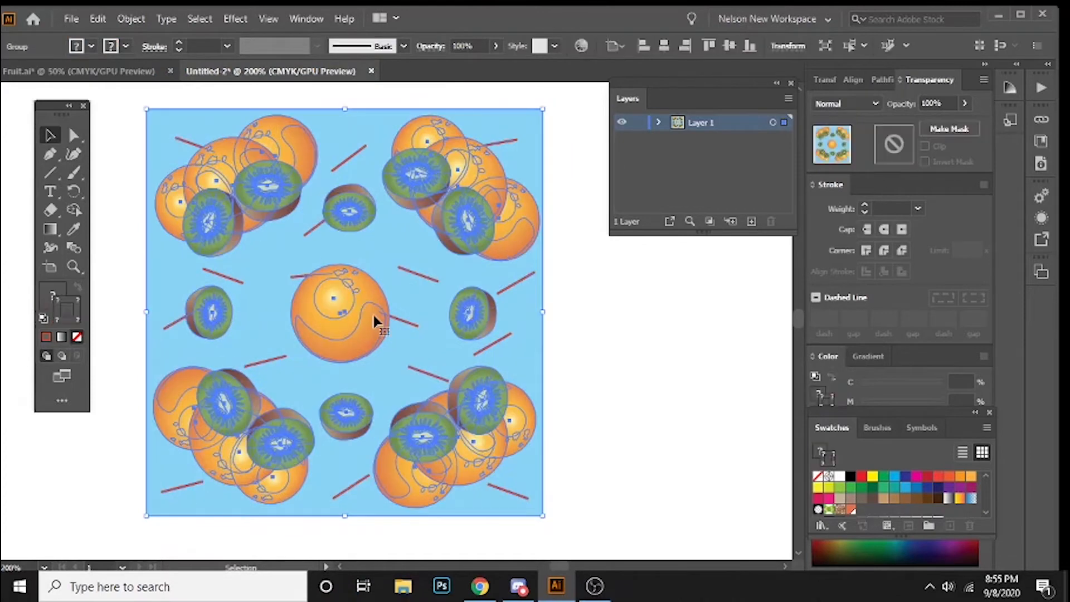
drag(372, 286, 348, 286)
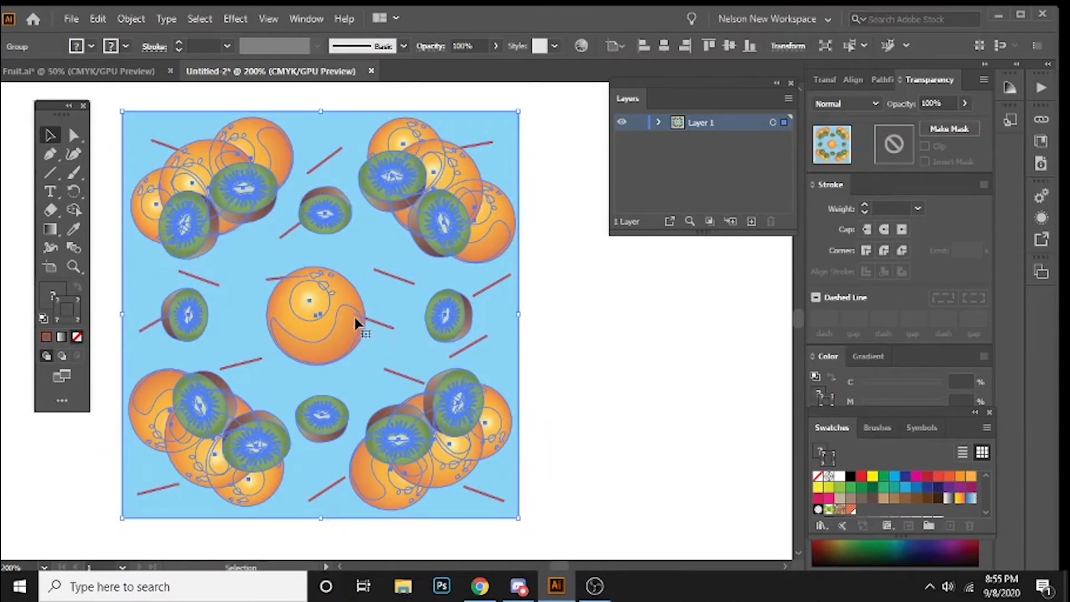
drag(827, 433, 621, 263)
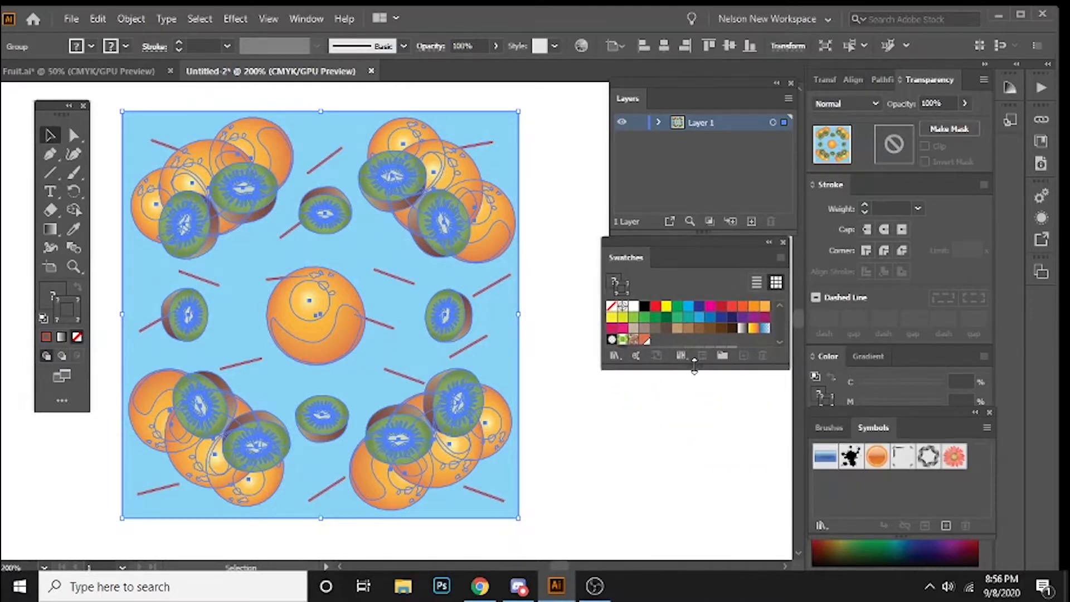
drag(693, 365, 694, 486)
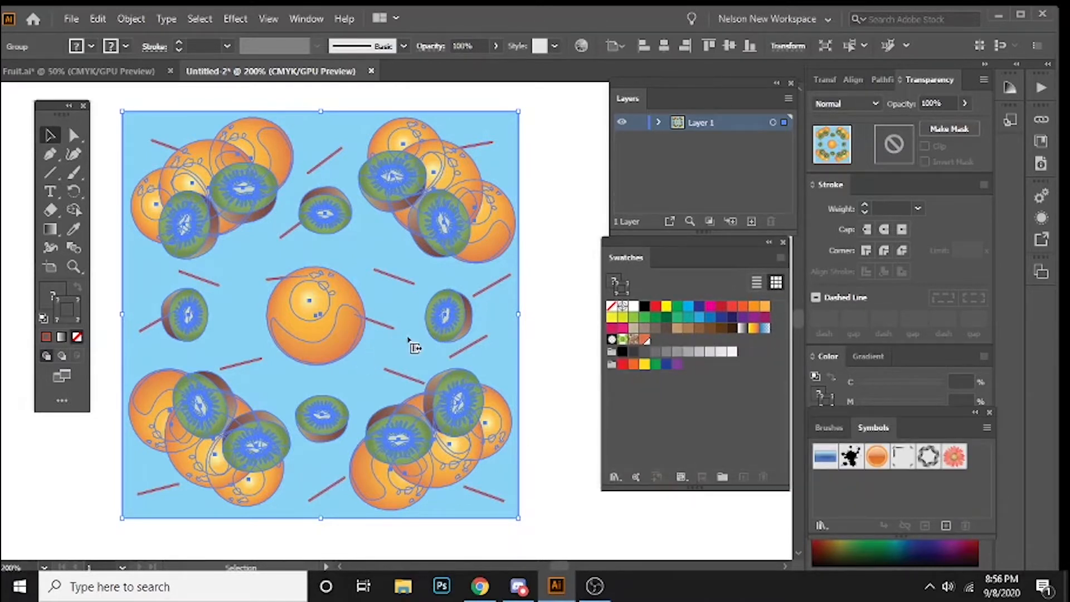
Step: Add the grouped fruit artwork to the document's swatches as a new pattern swatch
click(543, 366)
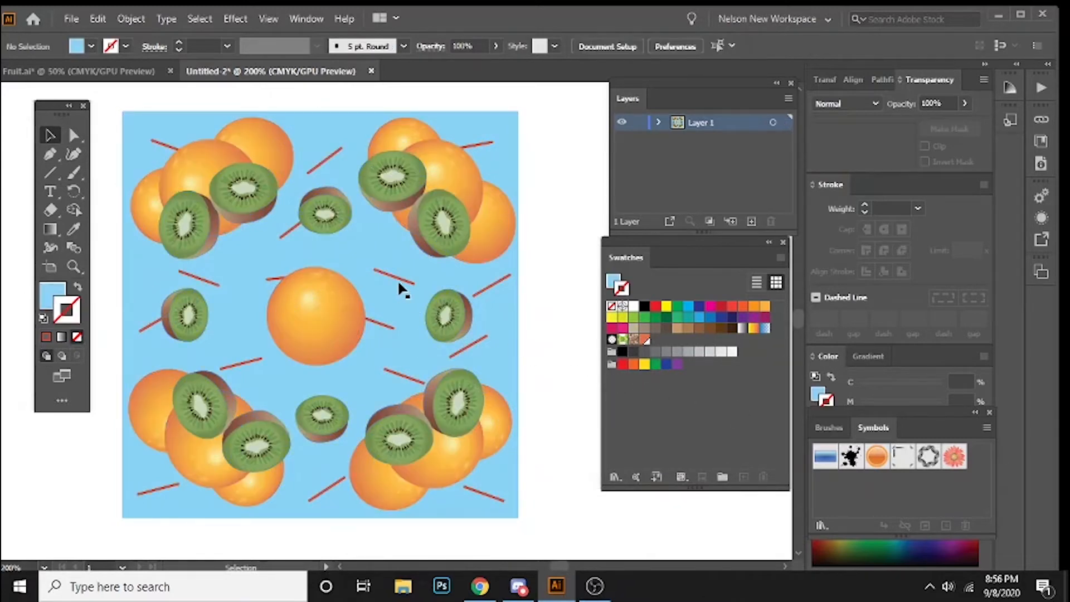
mouse_move(399, 290)
mouse_down()
mouse_move(731, 401)
mouse_move(674, 344)
mouse_up()
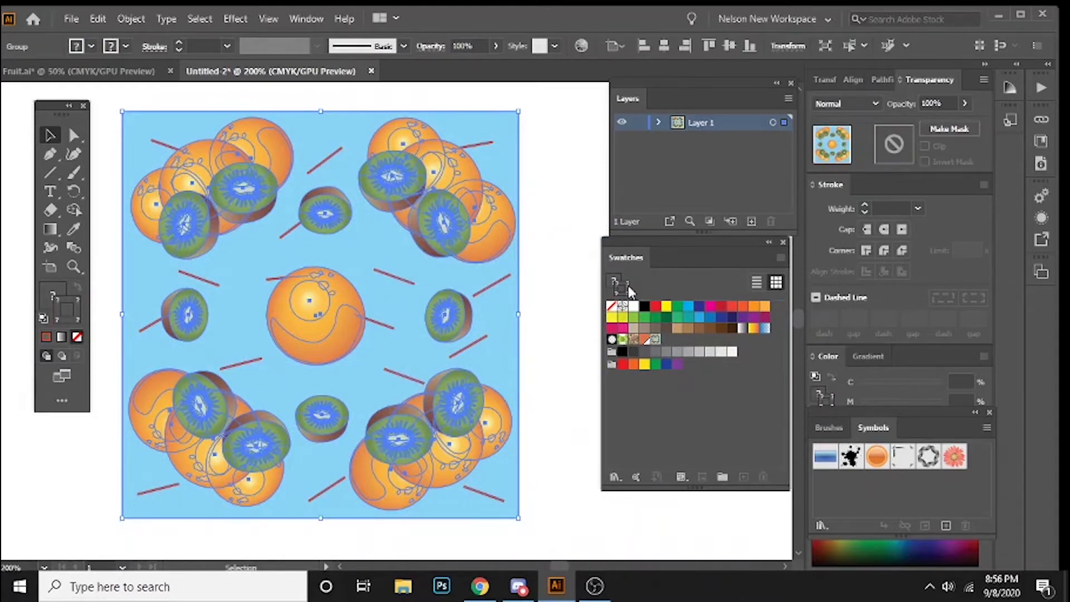
click(540, 234)
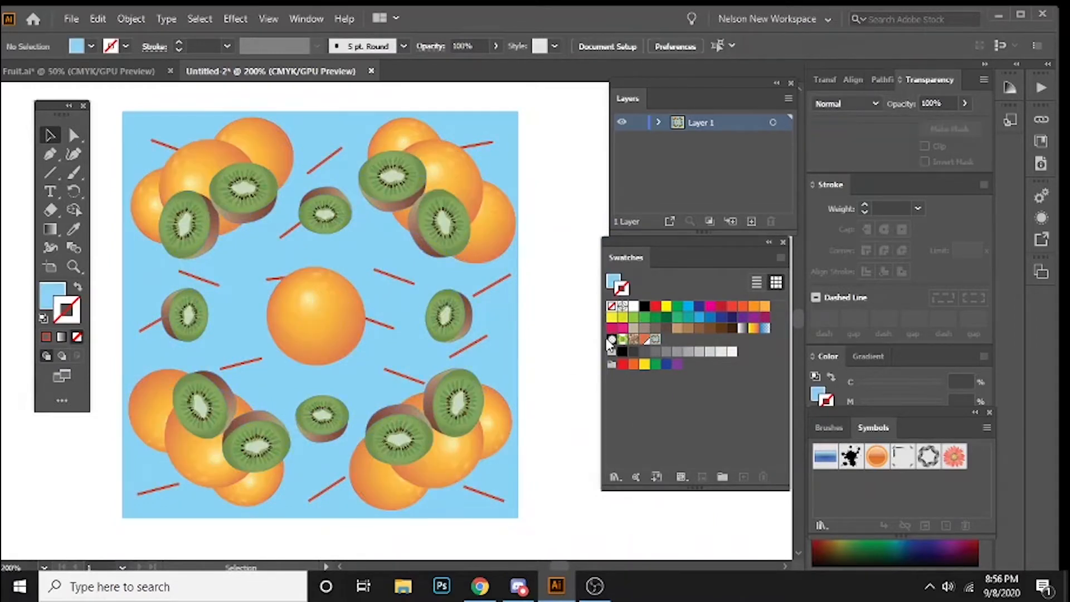
Step: Check the Pattern Options settings with the grouped fruit artwork selected
click(493, 245)
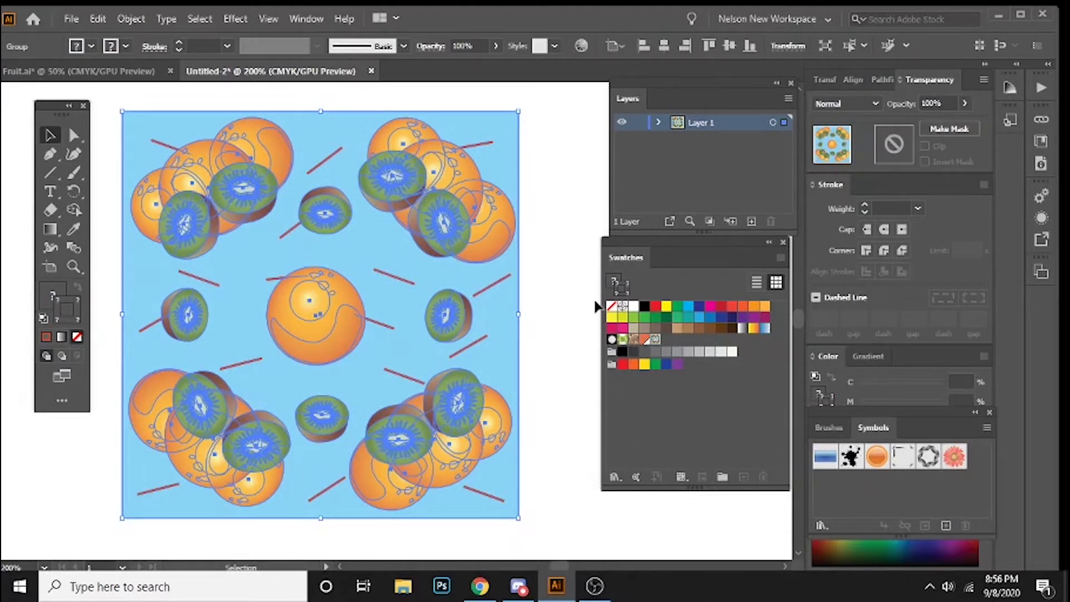
click(311, 14)
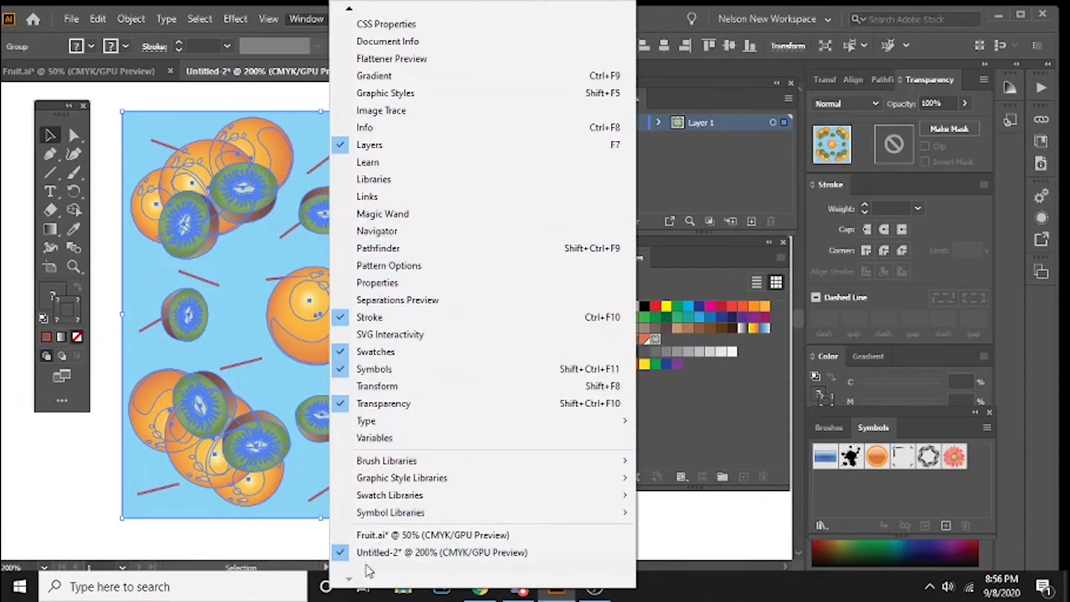
click(425, 271)
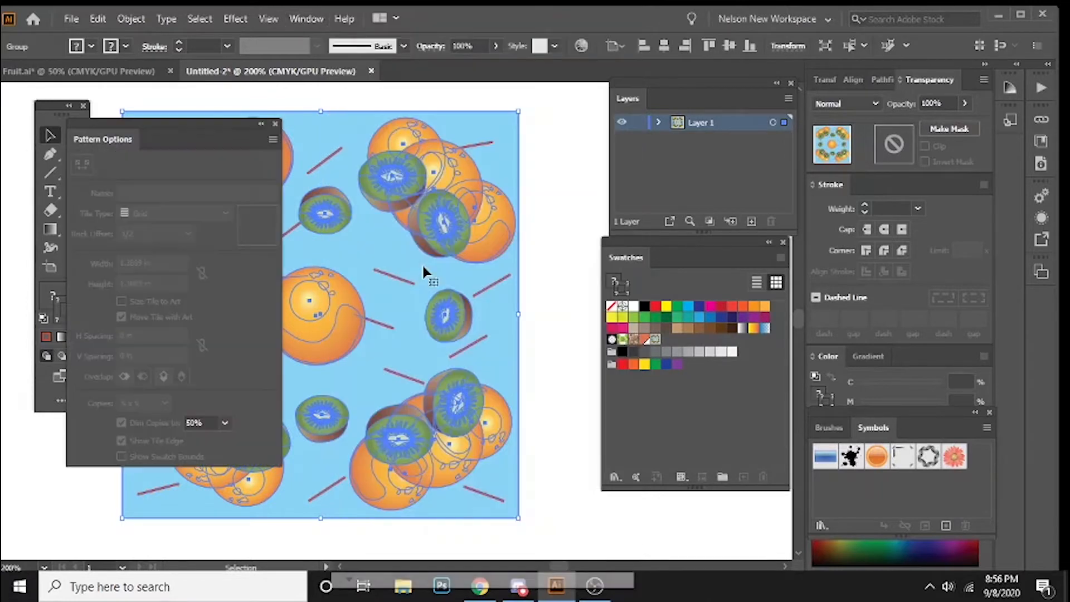
click(275, 123)
click(575, 199)
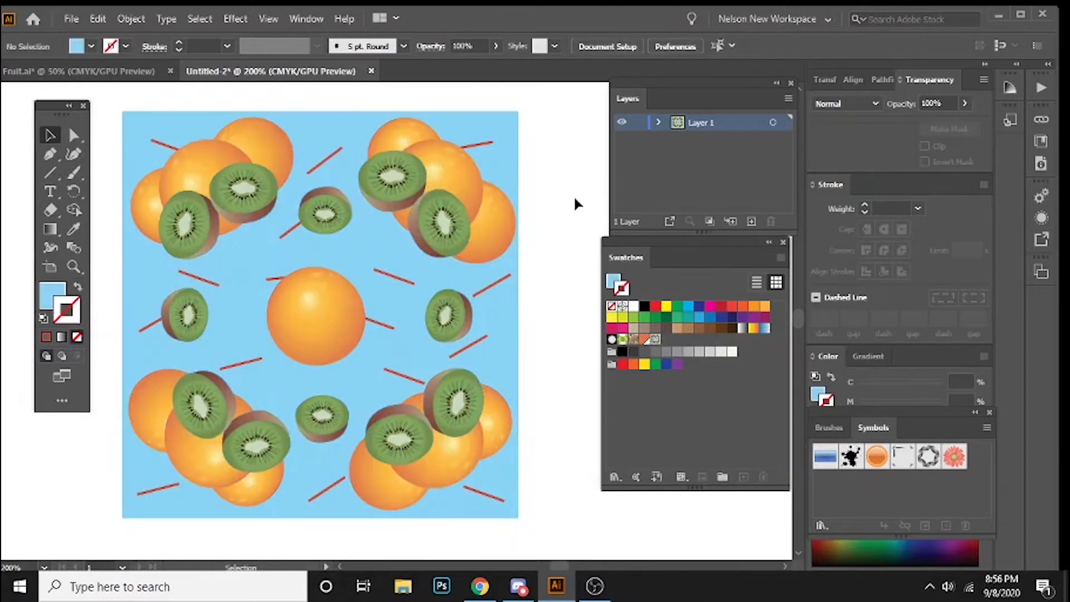
mouse_move(640, 248)
mouse_down()
mouse_move(650, 249)
mouse_move(628, 263)
mouse_up()
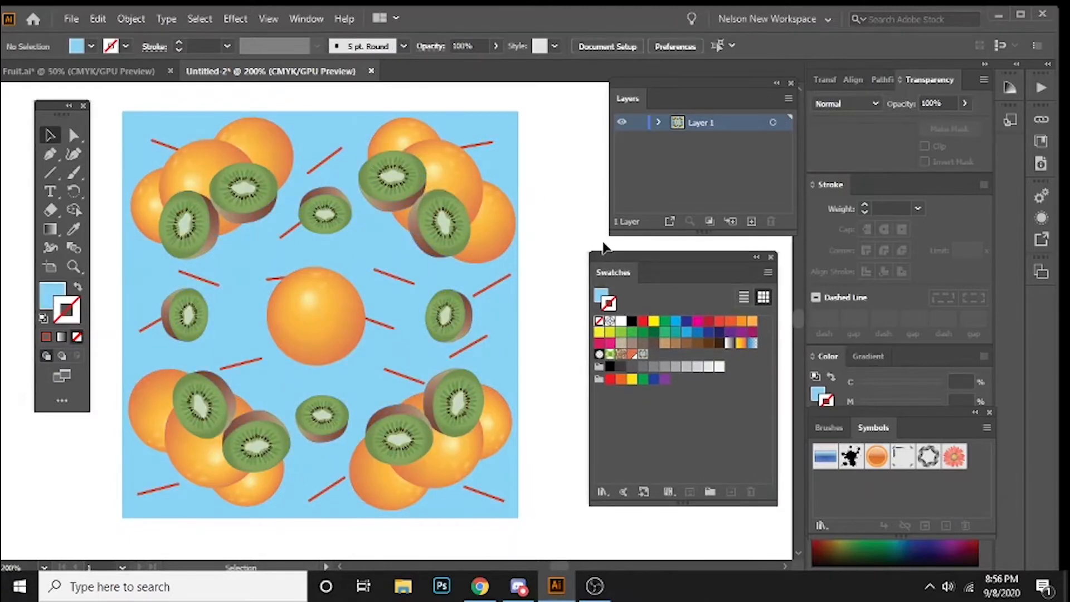
click(444, 167)
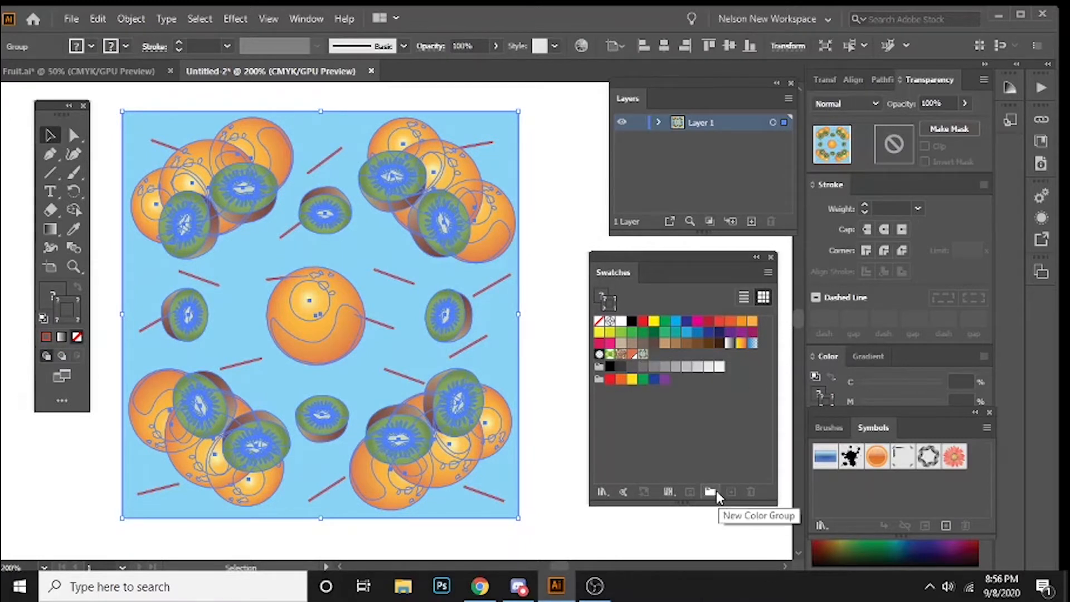
click(543, 426)
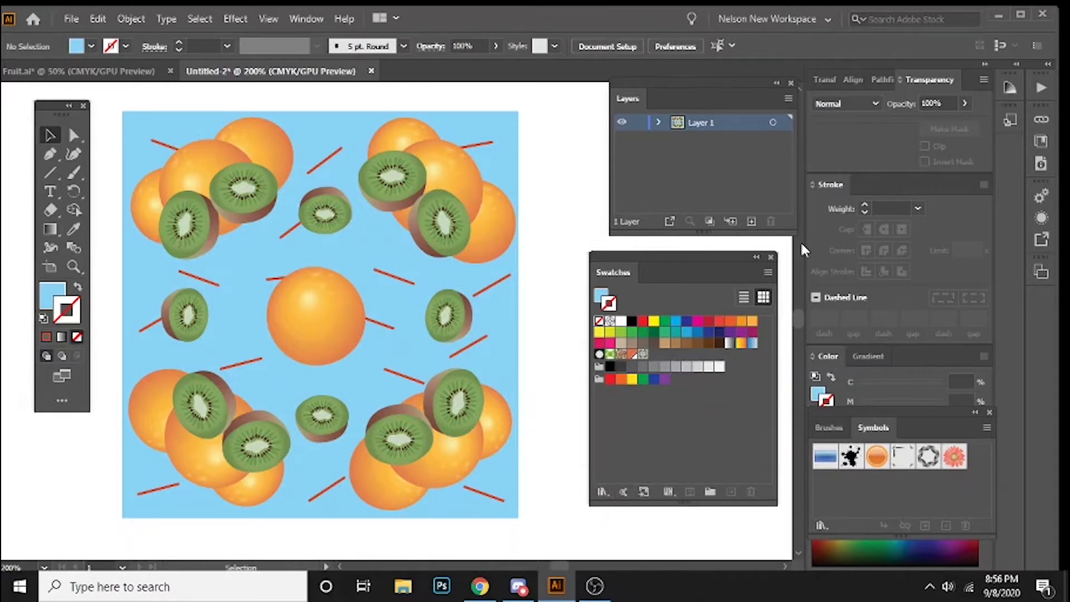
click(769, 272)
click(725, 269)
Step: Delete the grouped fruit artwork from the canvas, and undo the deletion
drag(98, 103, 540, 521)
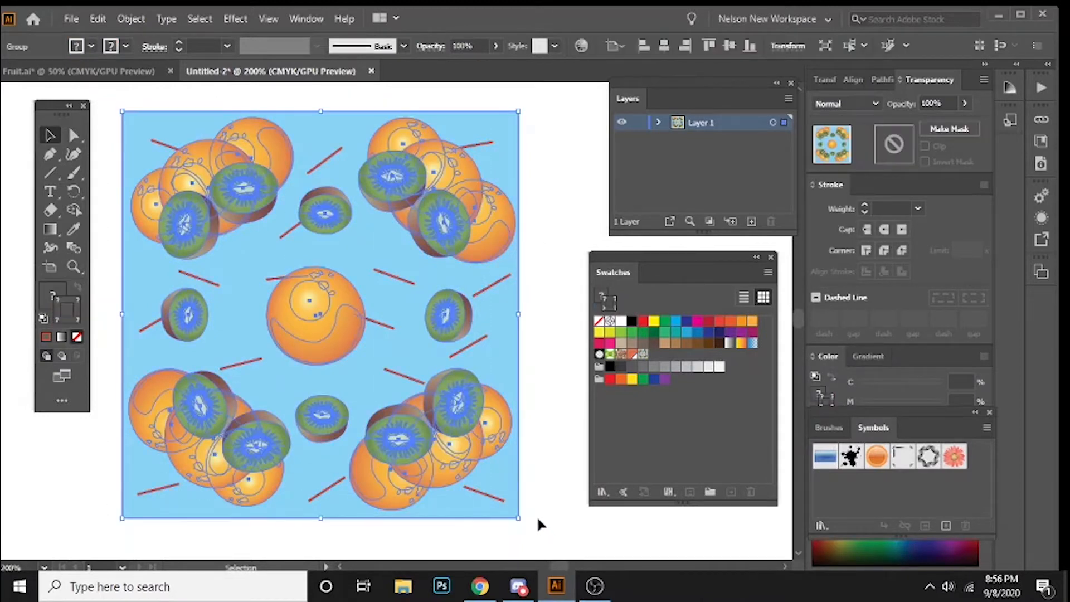
key(Delete)
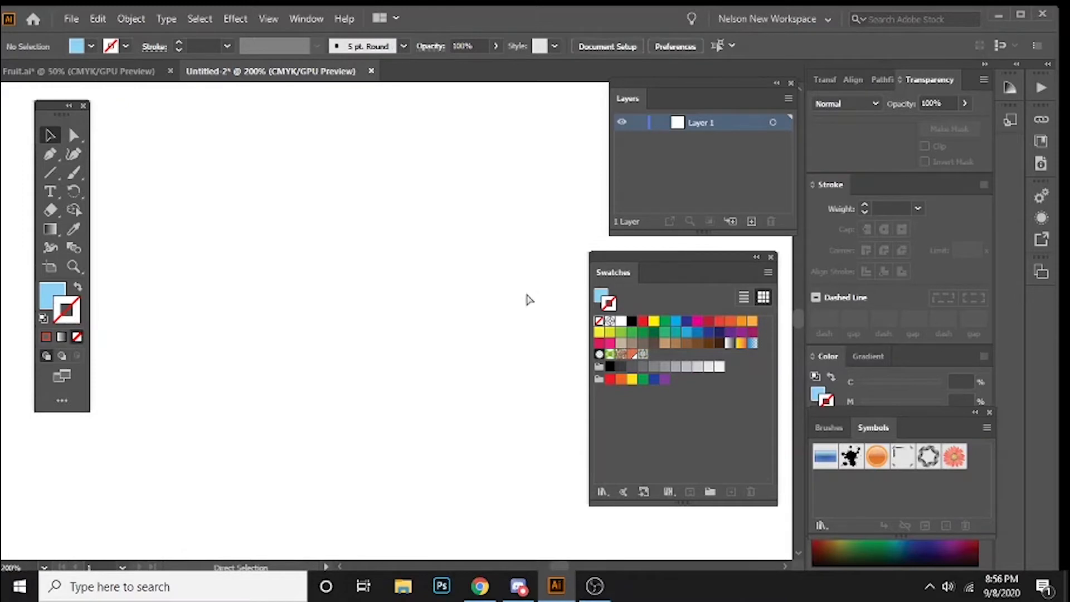
key(ctrl+z)
right_click(375, 270)
click(309, 253)
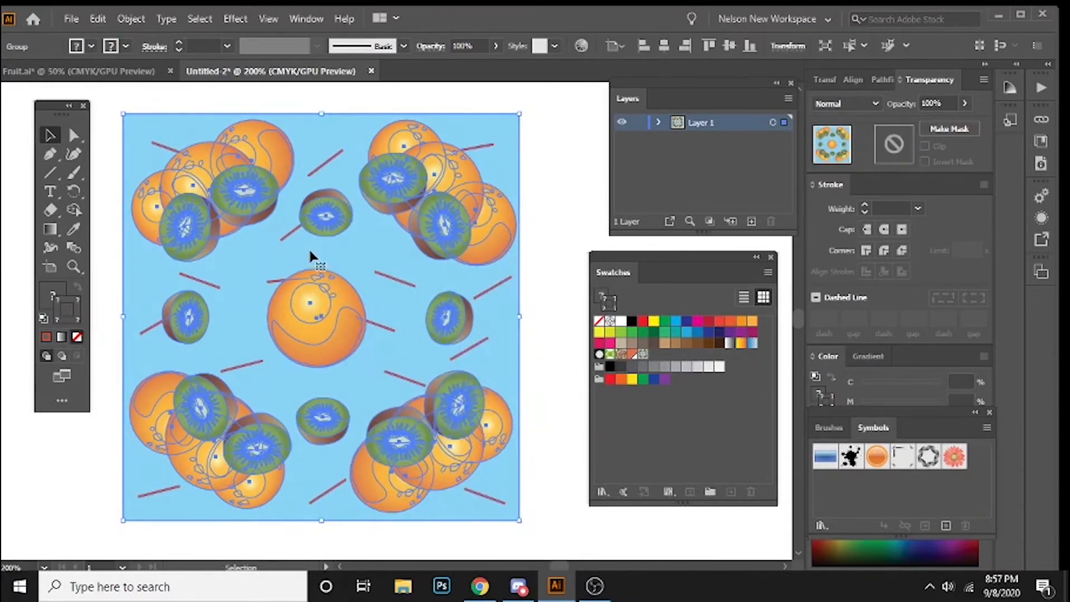
Step: Delete the grouped fruit artwork to empty the canvas, and shift the floating Swatches panel slightly
key(Delete)
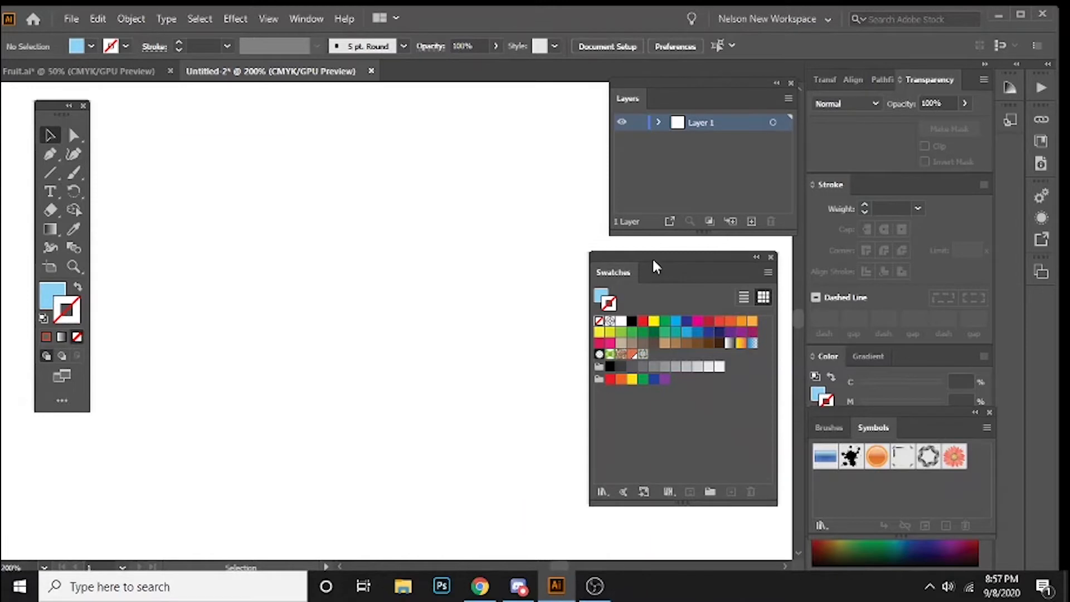
drag(653, 260, 664, 252)
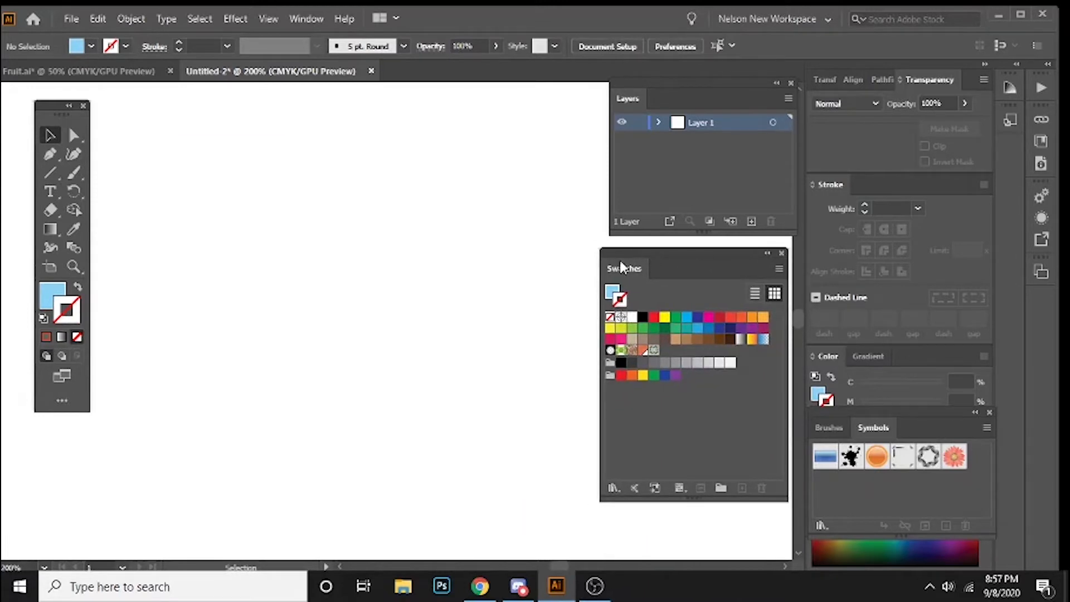
Step: Look through the swatch library list, the folders offered for other libraries, and the Swatches panel's saving and view options
click(613, 488)
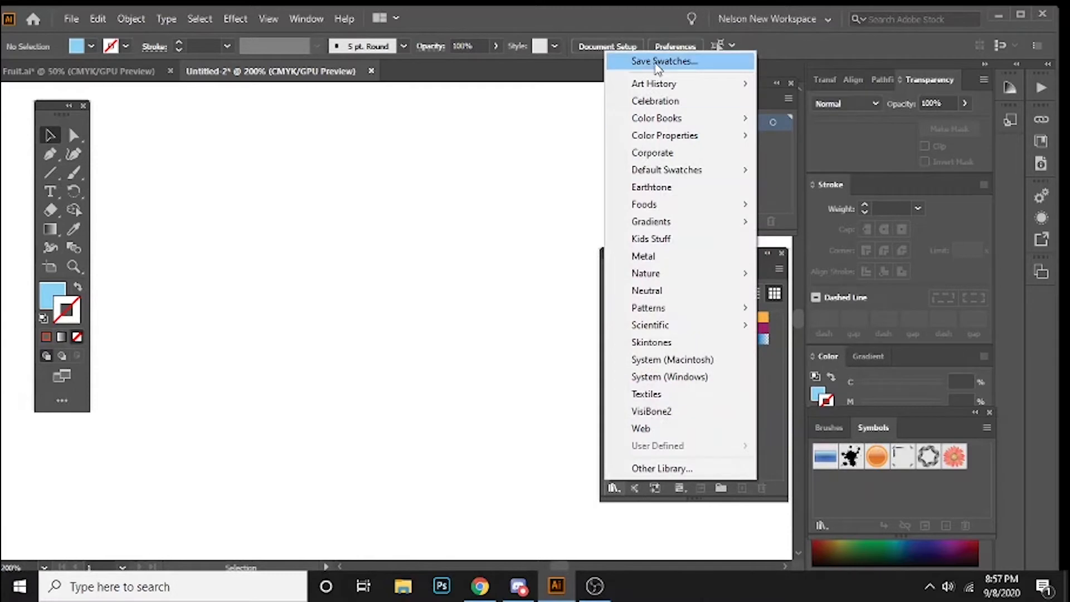
mouse_move(645, 87)
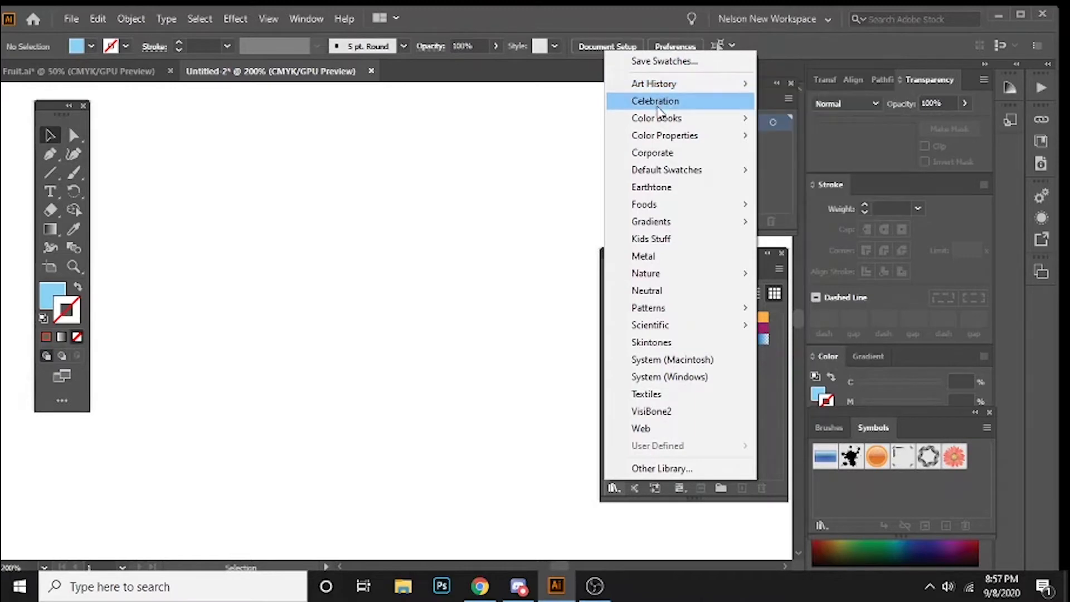
mouse_move(663, 123)
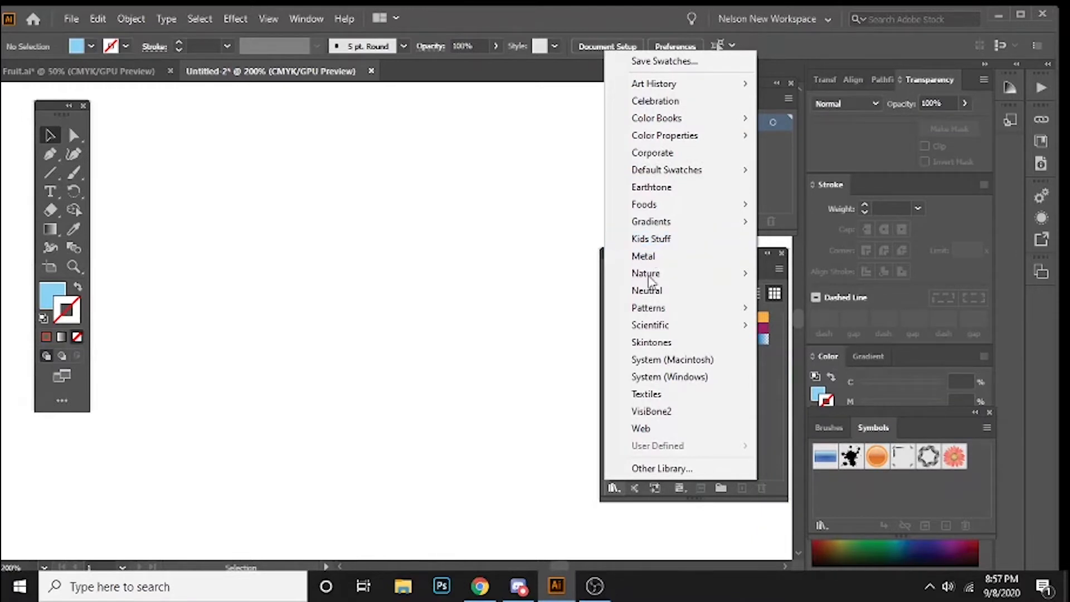
click(661, 470)
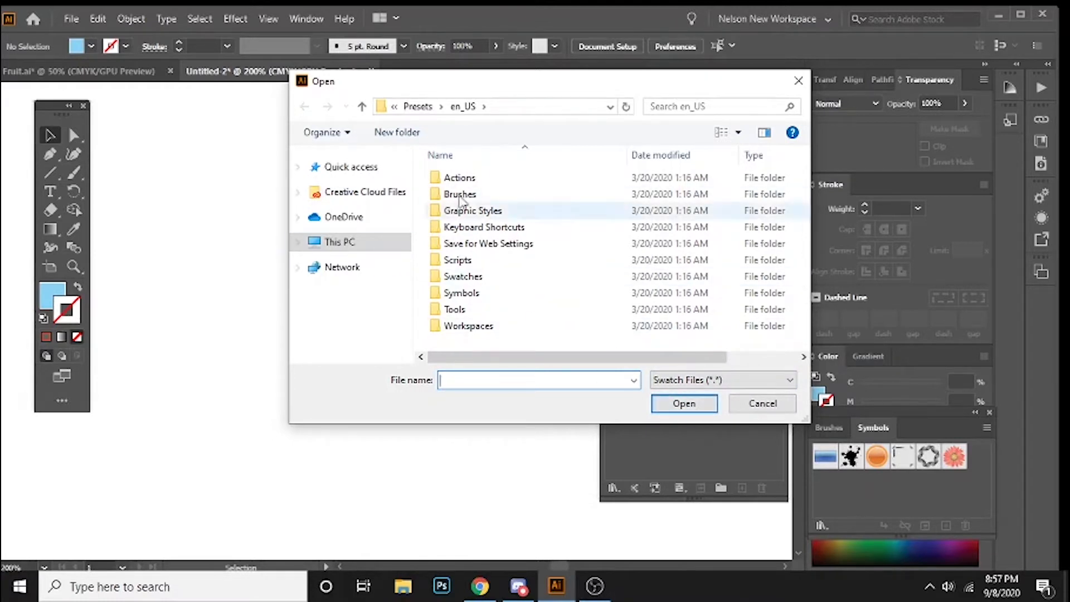
click(746, 409)
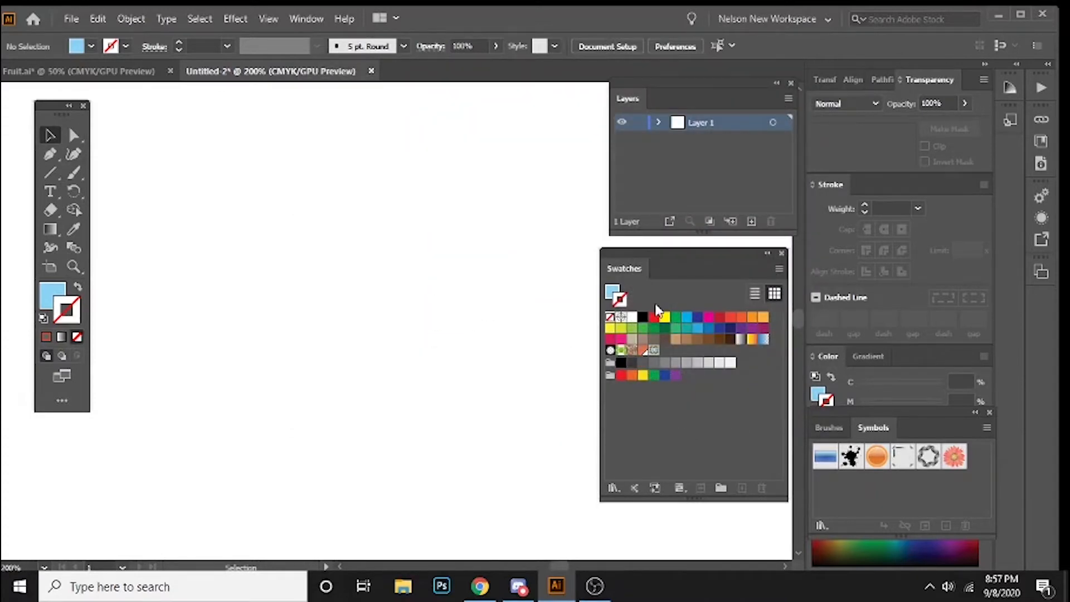
click(778, 270)
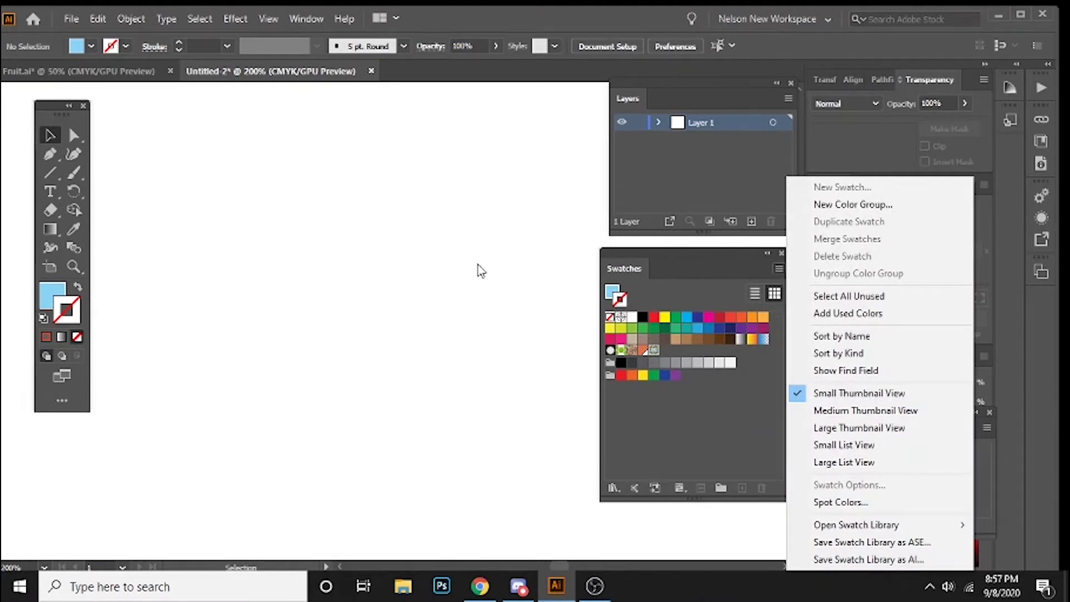
click(594, 372)
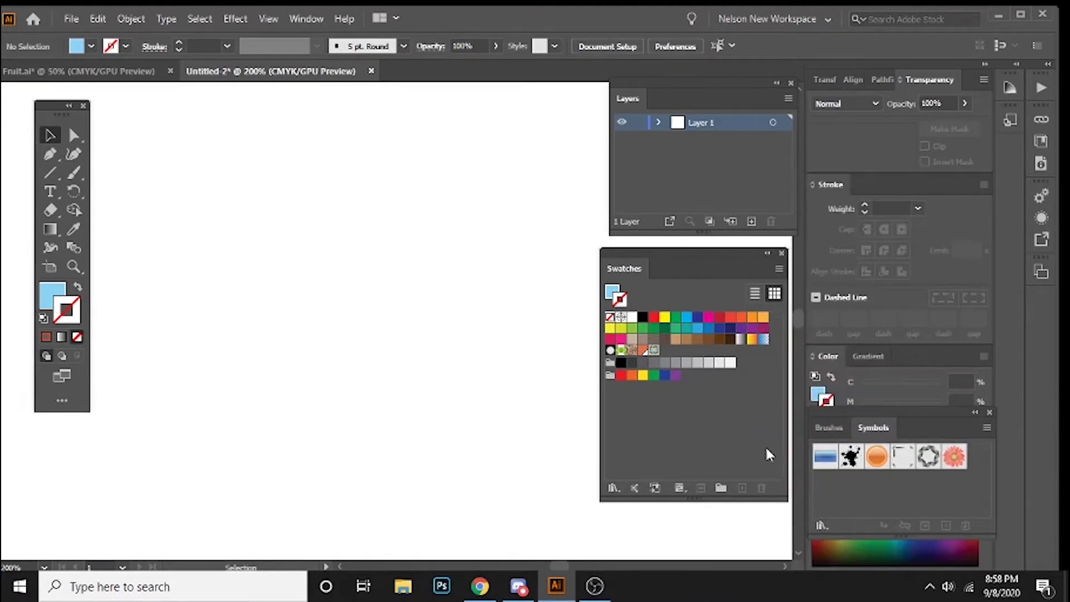
click(827, 432)
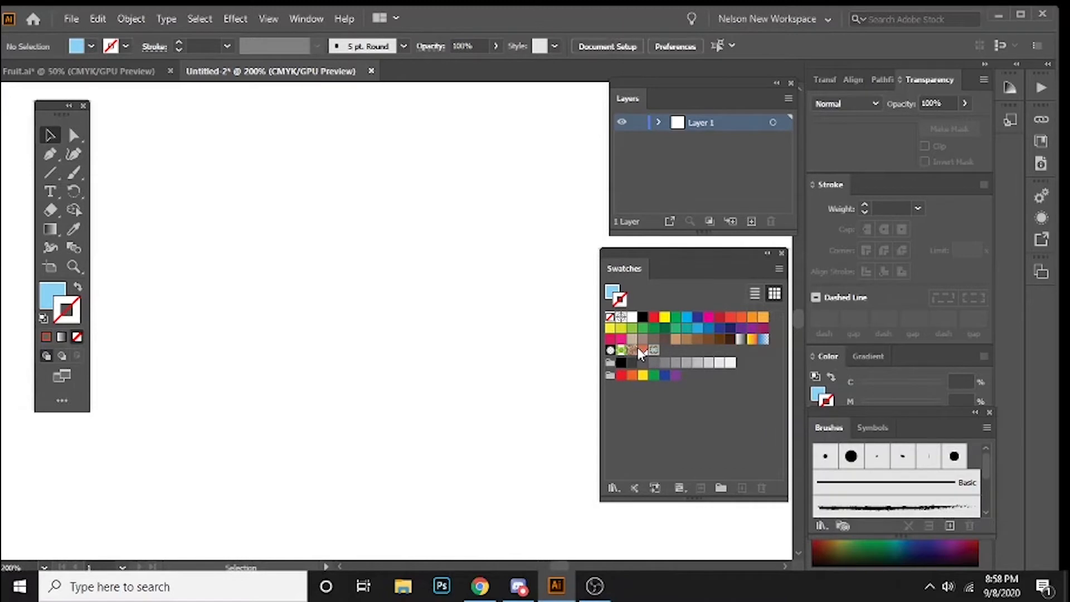
Step: Draw a wide light blue rectangle across the upper half of the artboard
key(ctrl+minus)
key(ctrl+minus)
key(ctrl+minus)
drag(507, 306, 342, 236)
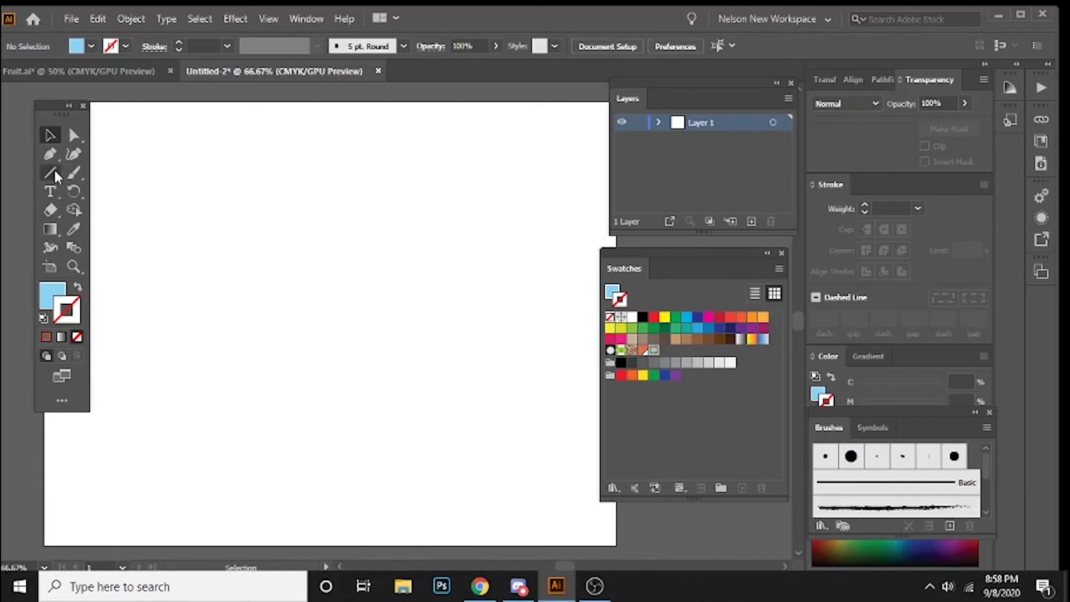
drag(53, 170, 96, 174)
key(ctrl+minus)
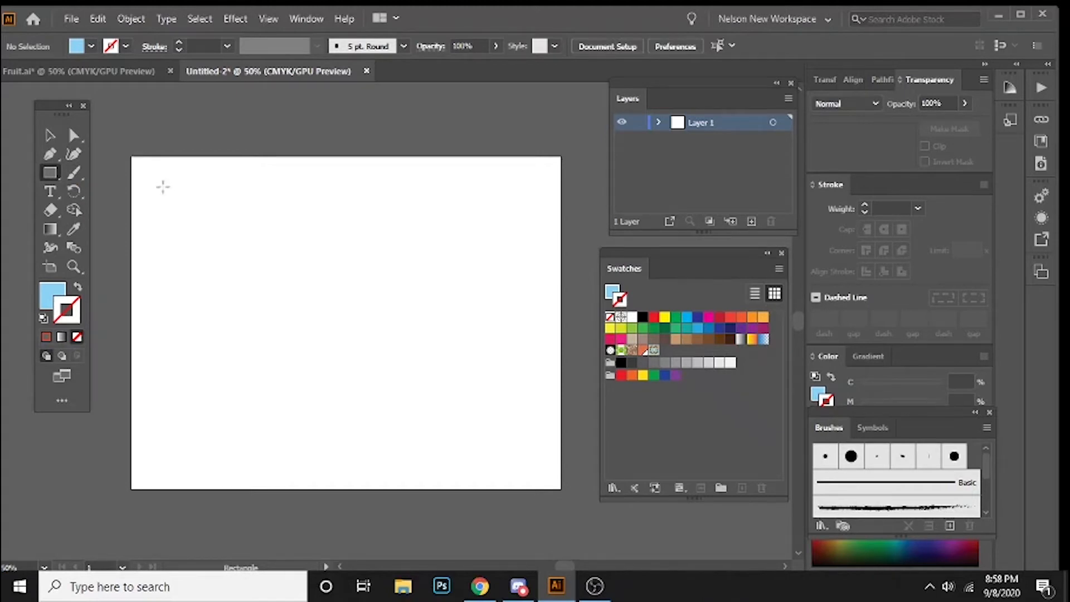
drag(168, 196, 529, 346)
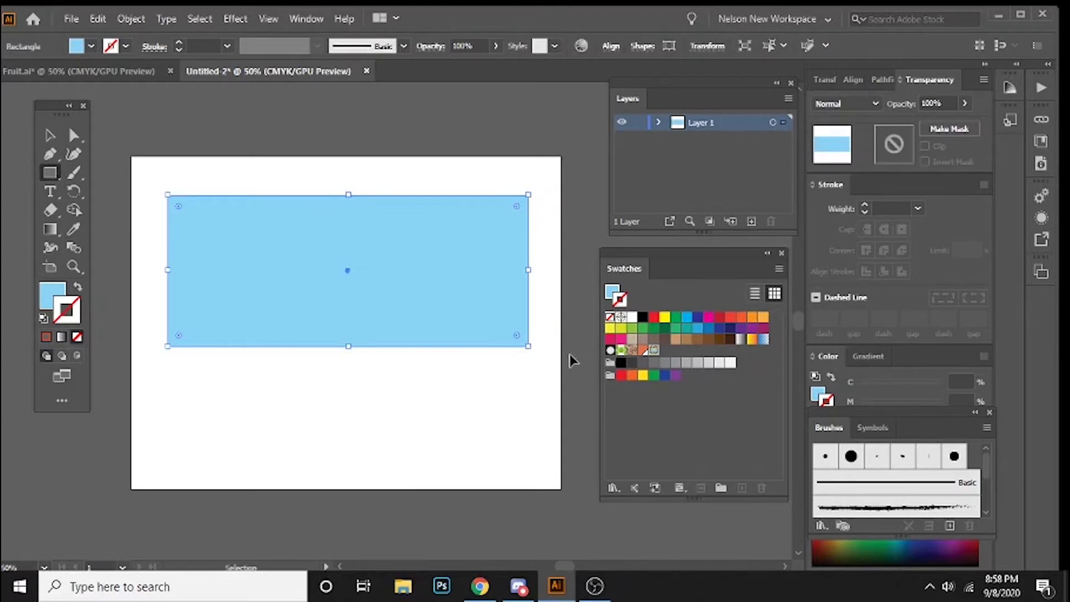
Step: Fill the rectangle with New Pattern Swatch 1, keeping its stroke set to none
key(ctrl+plus)
key(space)
drag(442, 324, 409, 274)
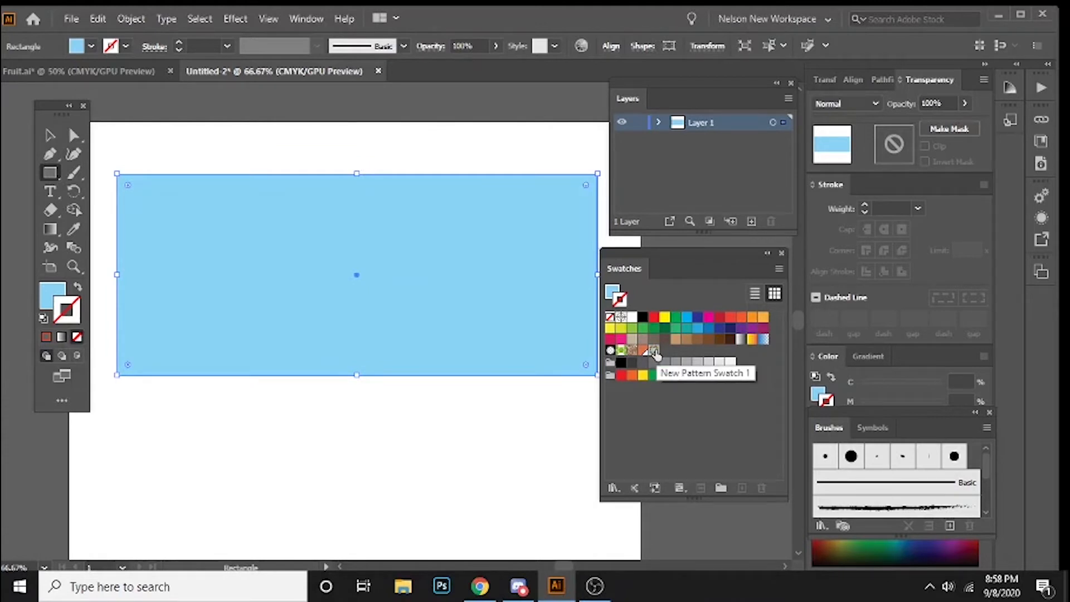
click(654, 352)
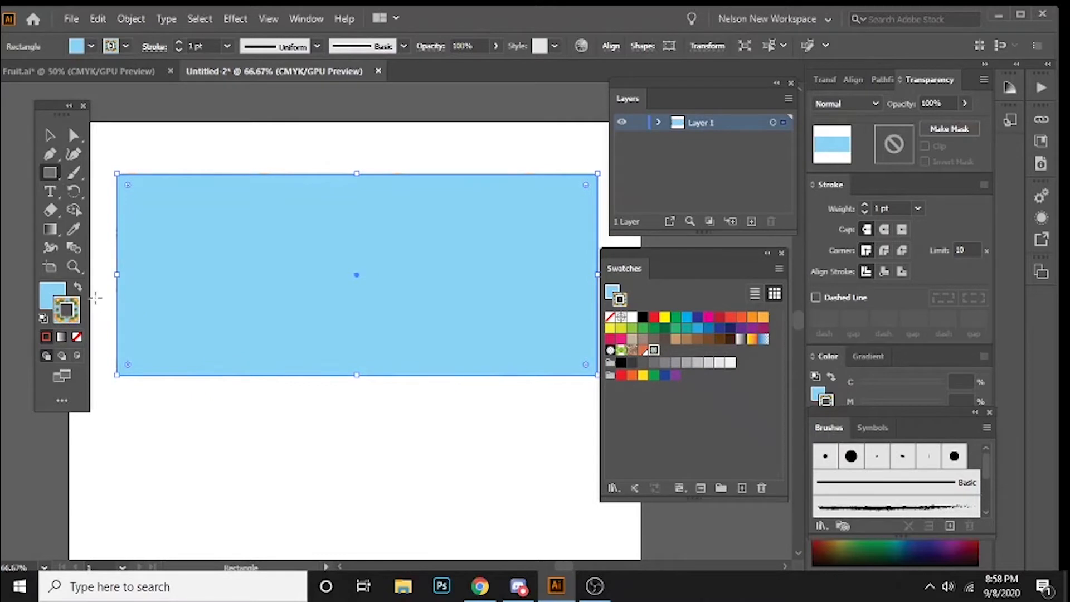
key(slash)
click(67, 305)
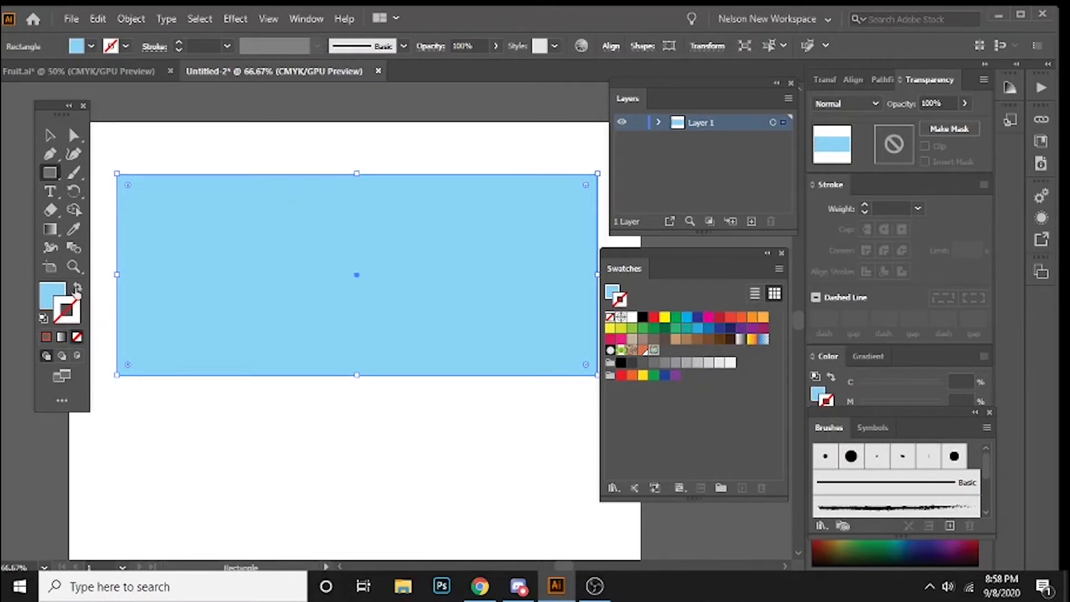
click(55, 301)
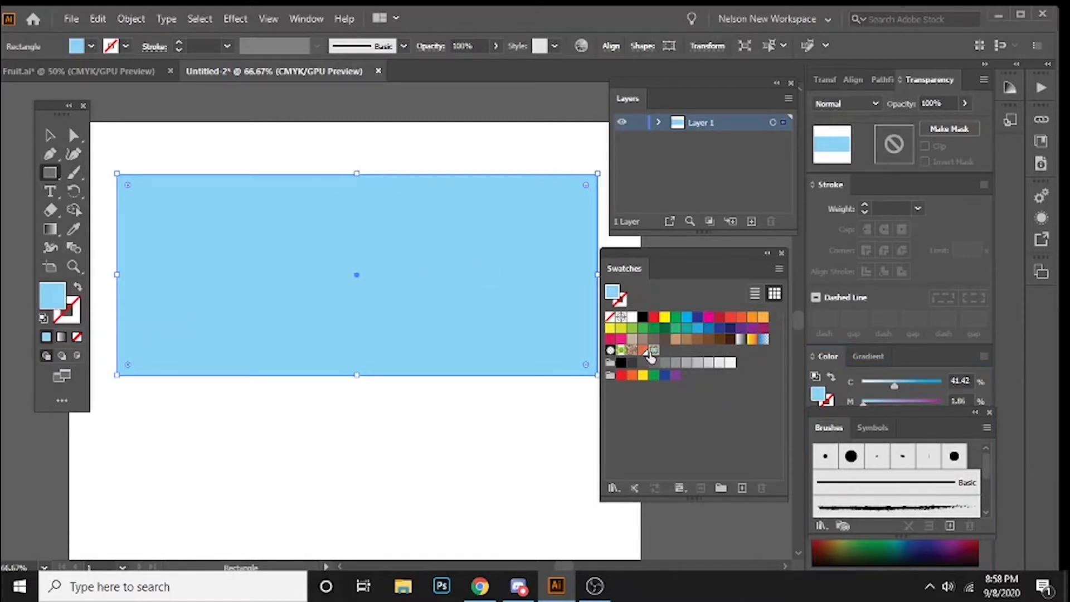
click(653, 351)
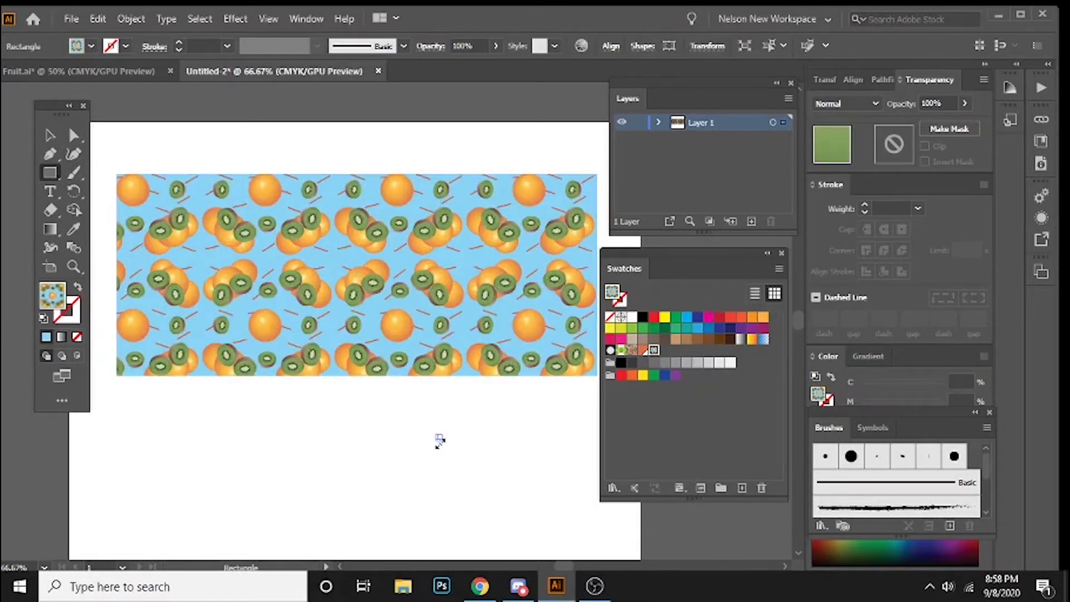
Step: Hide the panels, inspect the repeating fruit pattern, and stretch the rectangle to cover the whole artboard
key(Tab)
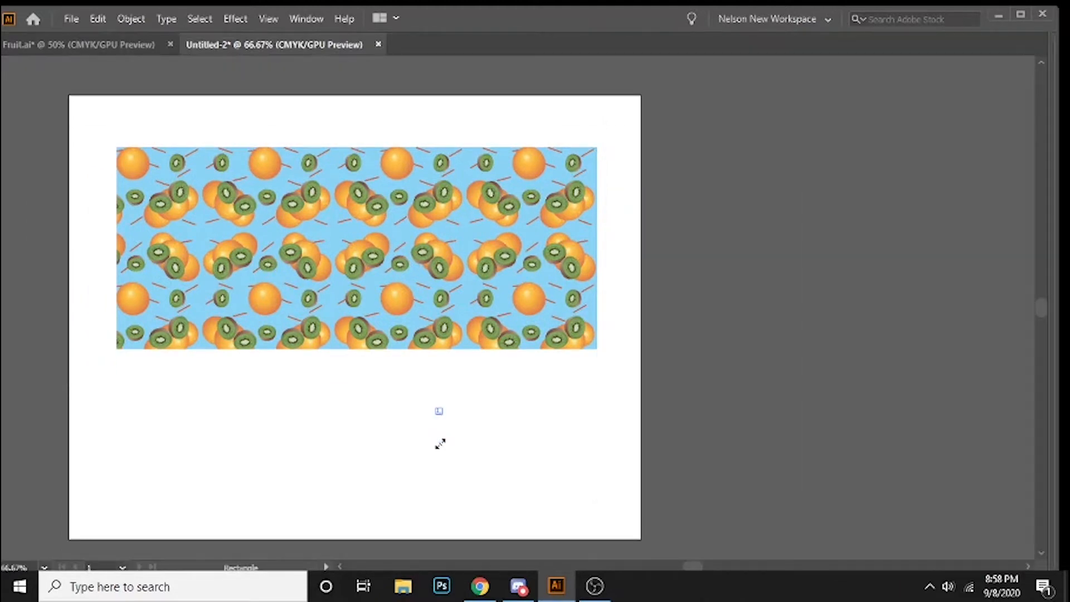
drag(345, 418, 472, 410)
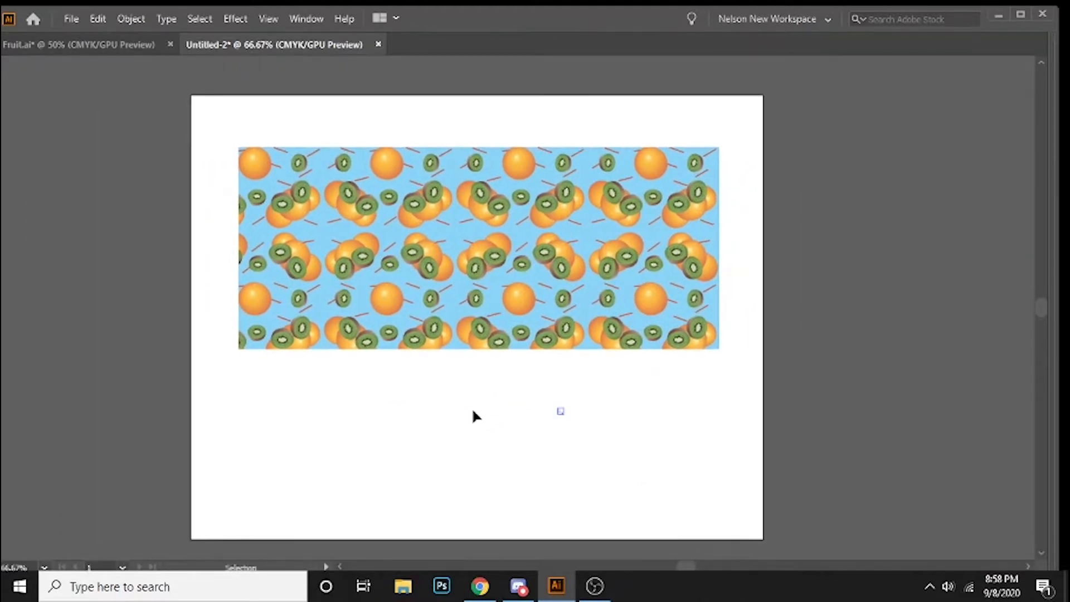
key(ctrl+equal)
drag(249, 296, 330, 466)
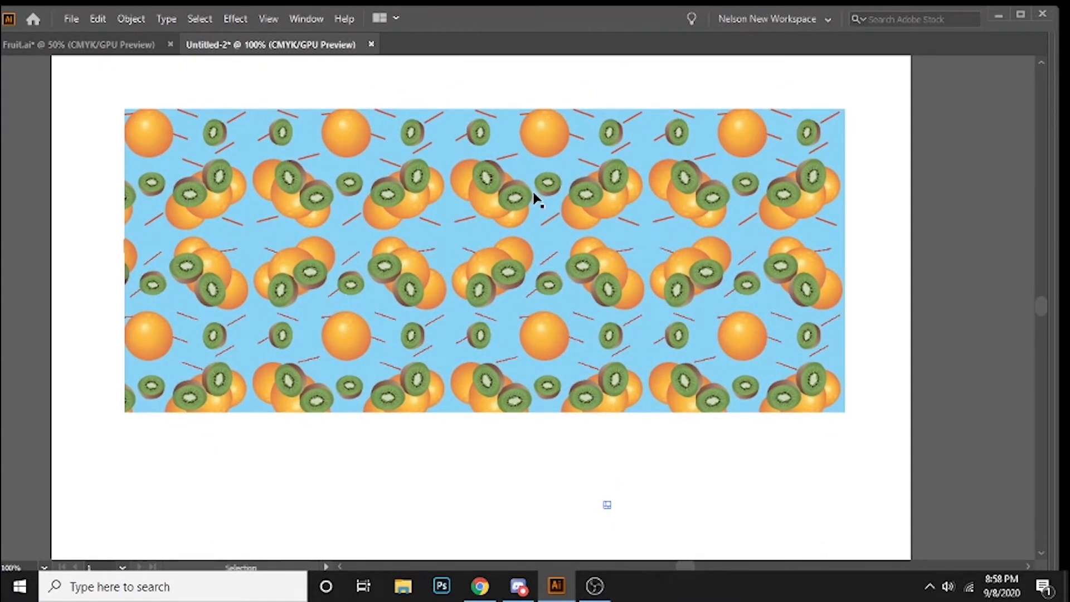
key(ctrl+minus)
scroll(496, 245, up, 3)
click(460, 217)
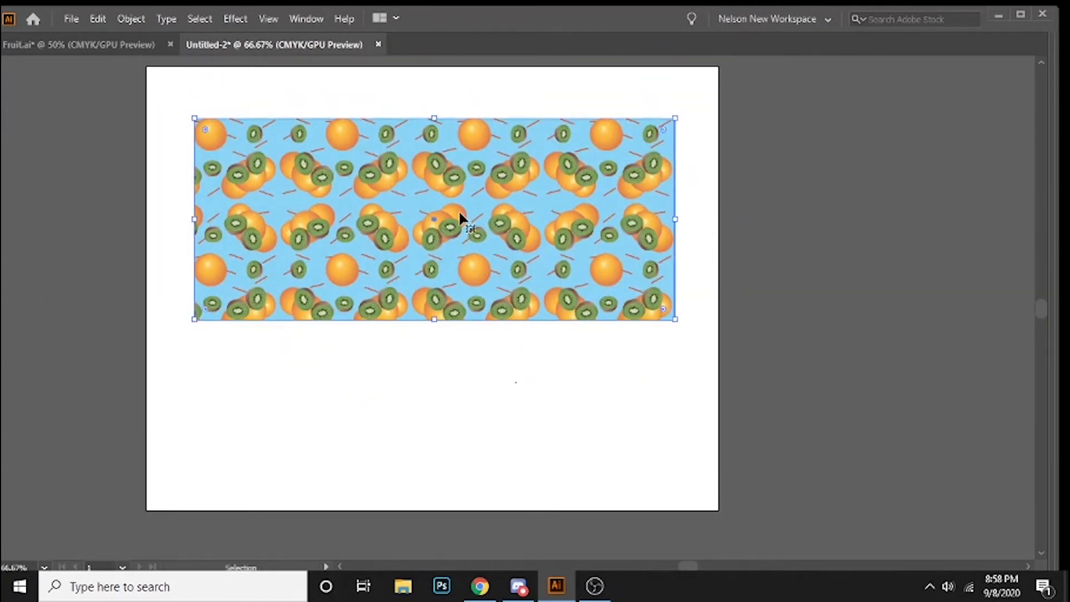
drag(195, 118, 146, 106)
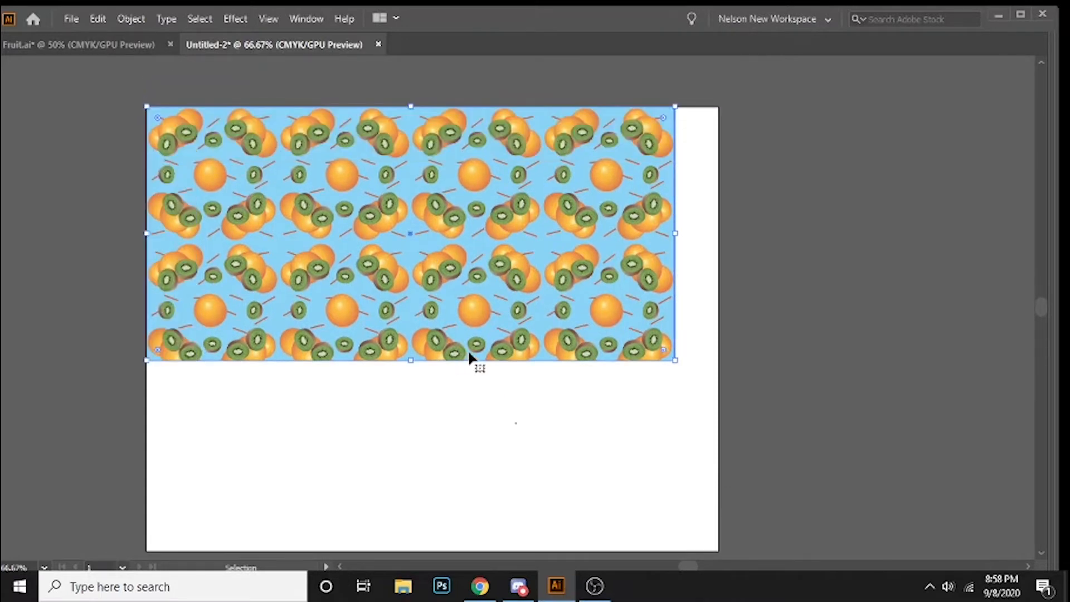
drag(674, 361, 718, 549)
click(826, 346)
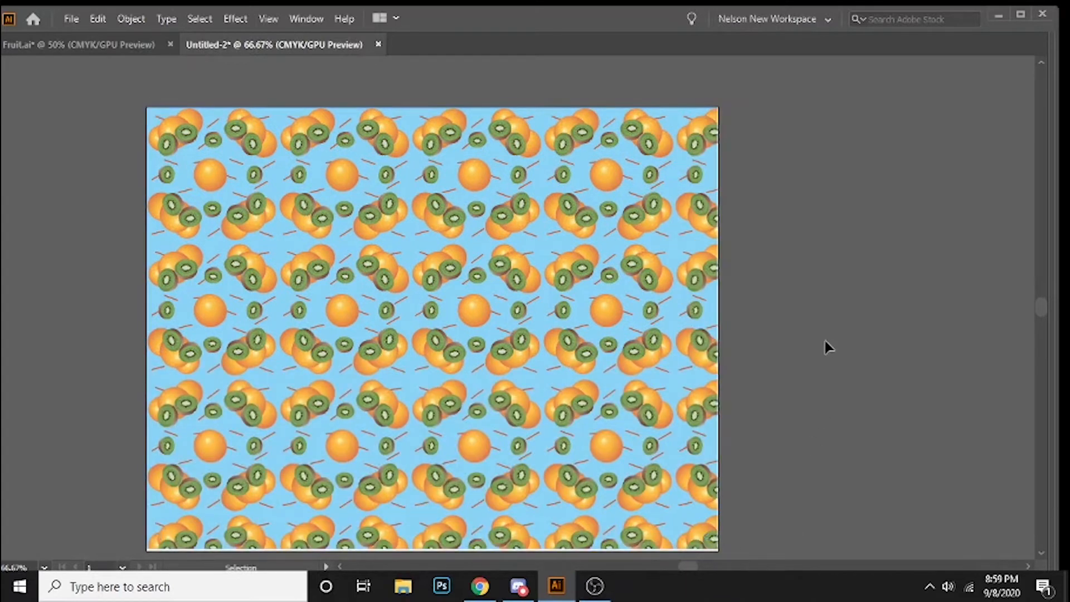
Step: Delete the pattern-filled rectangle from the artboard
scroll(805, 329, down, 2)
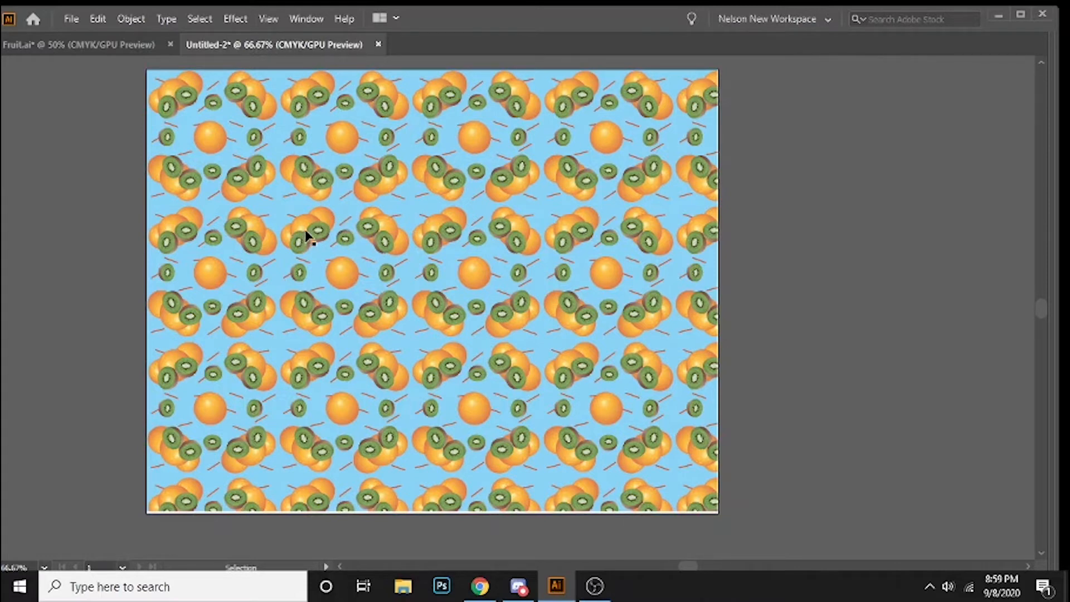
click(344, 216)
key(Delete)
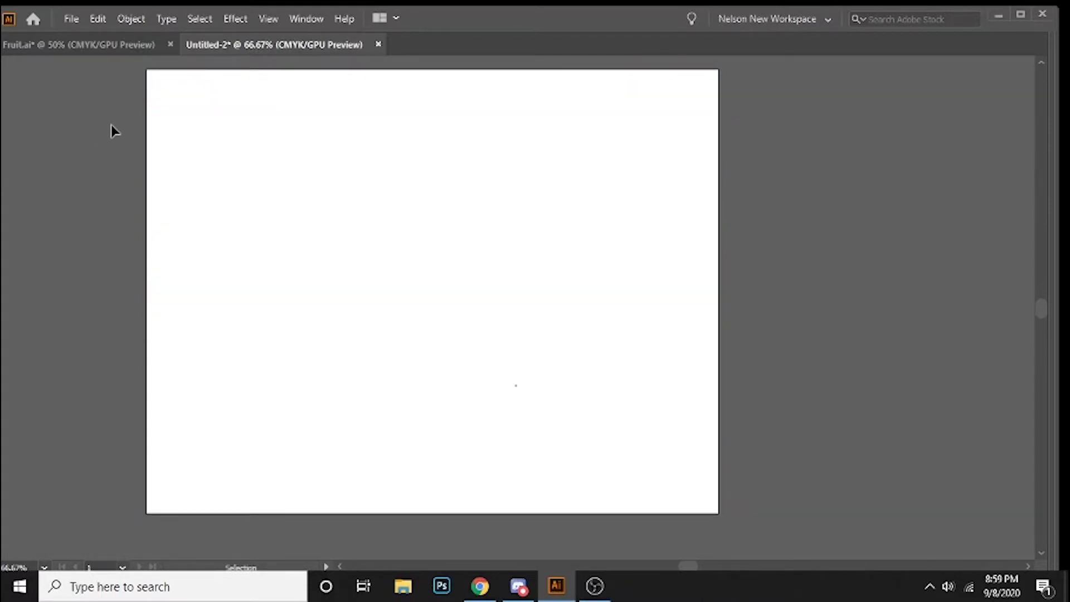
Step: Show the panels again and draw a large circle filled with the fruit pattern, positioned fully inside the artboard
key(Tab)
click(49, 171)
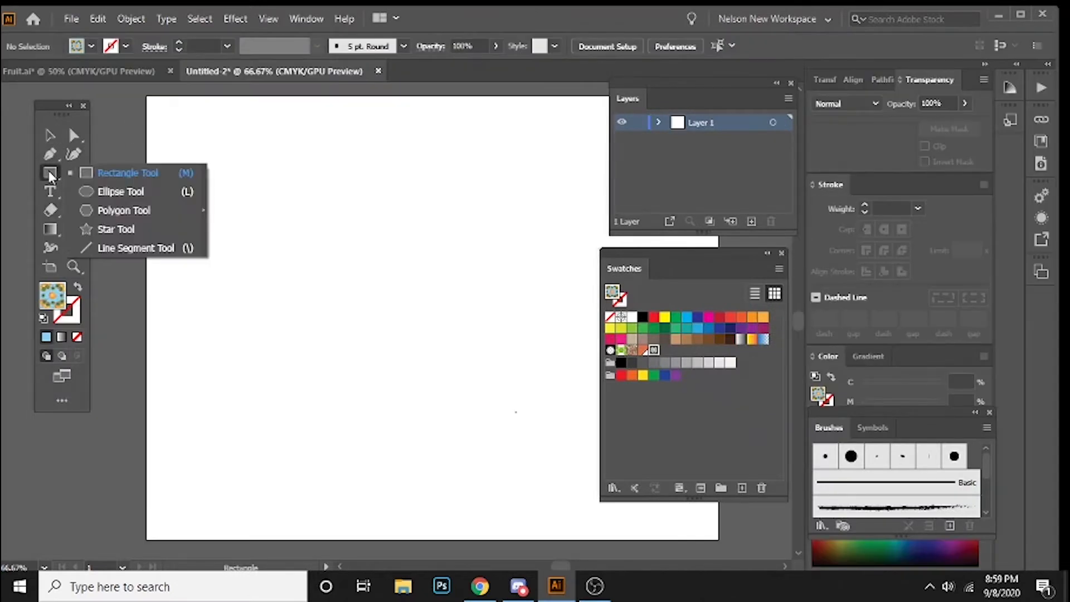
click(122, 192)
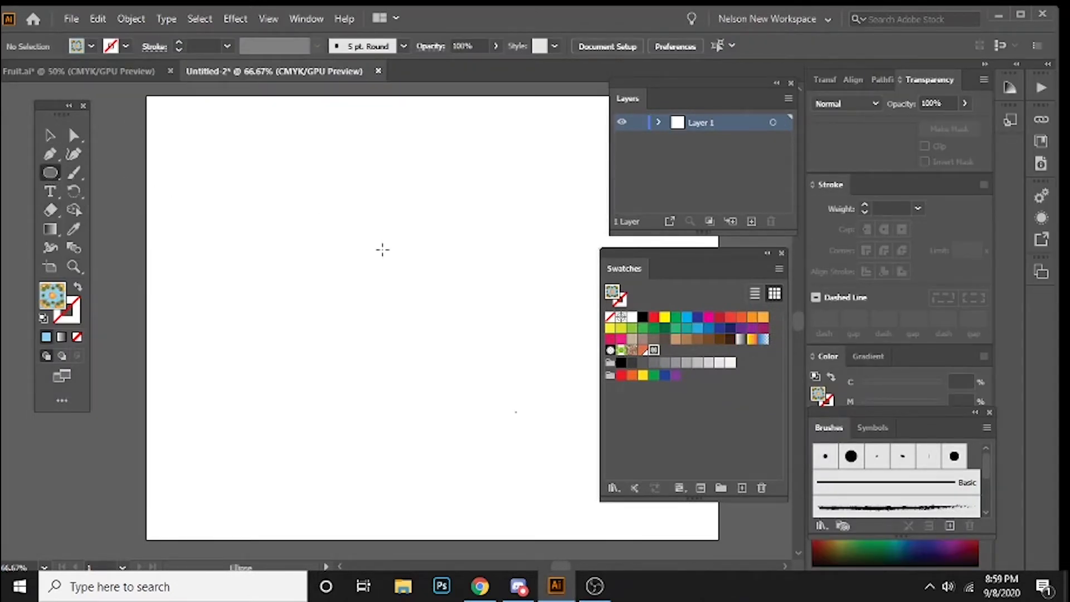
drag(384, 251, 217, 163)
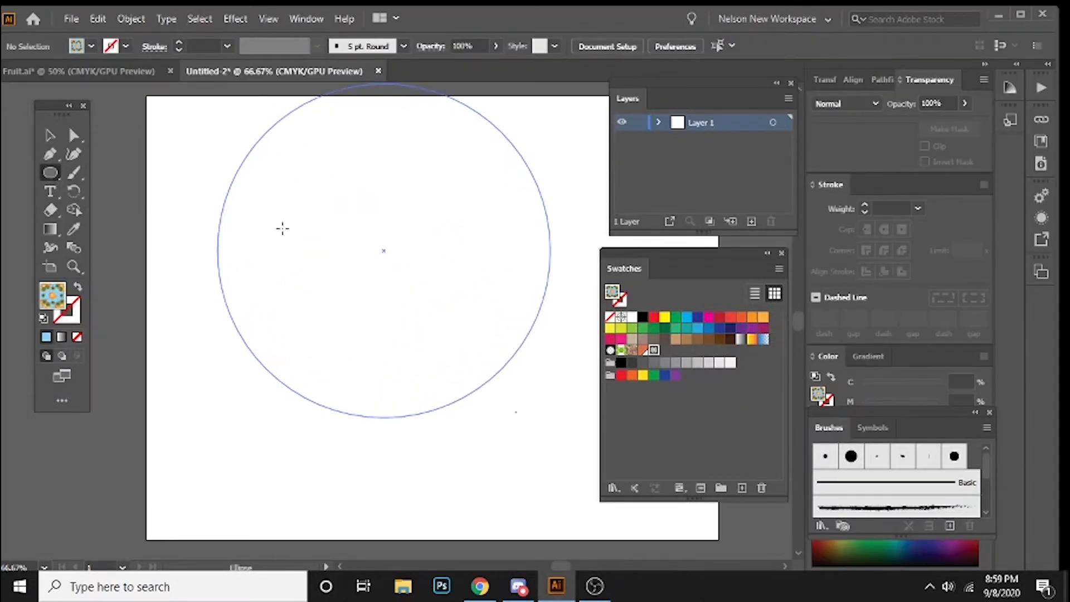
drag(285, 226, 287, 226)
key(v)
drag(366, 233, 360, 294)
click(541, 134)
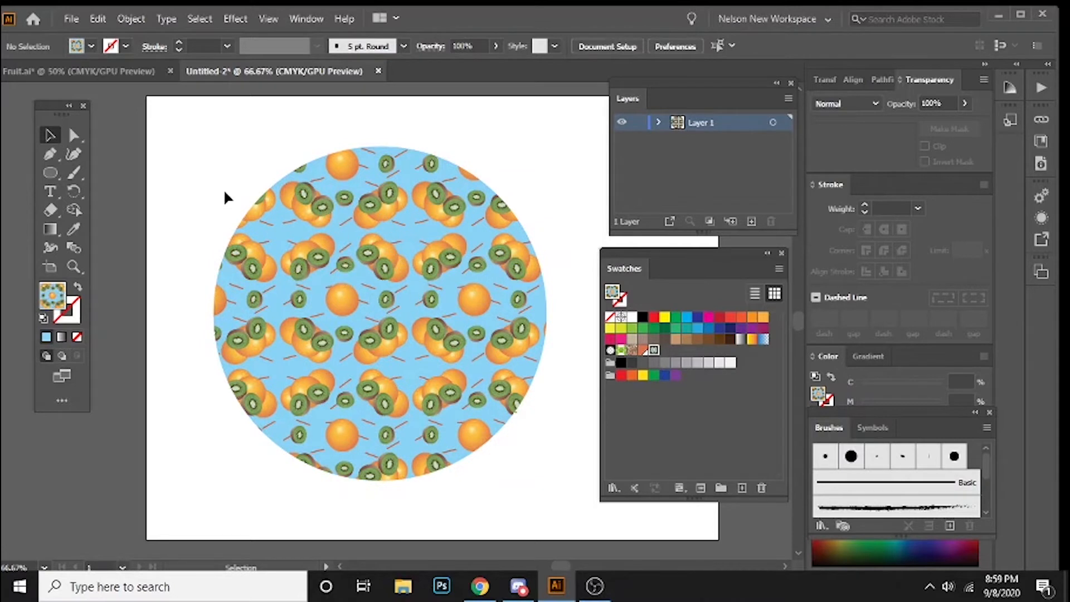
Step: Delete the pattern-filled circle
click(291, 255)
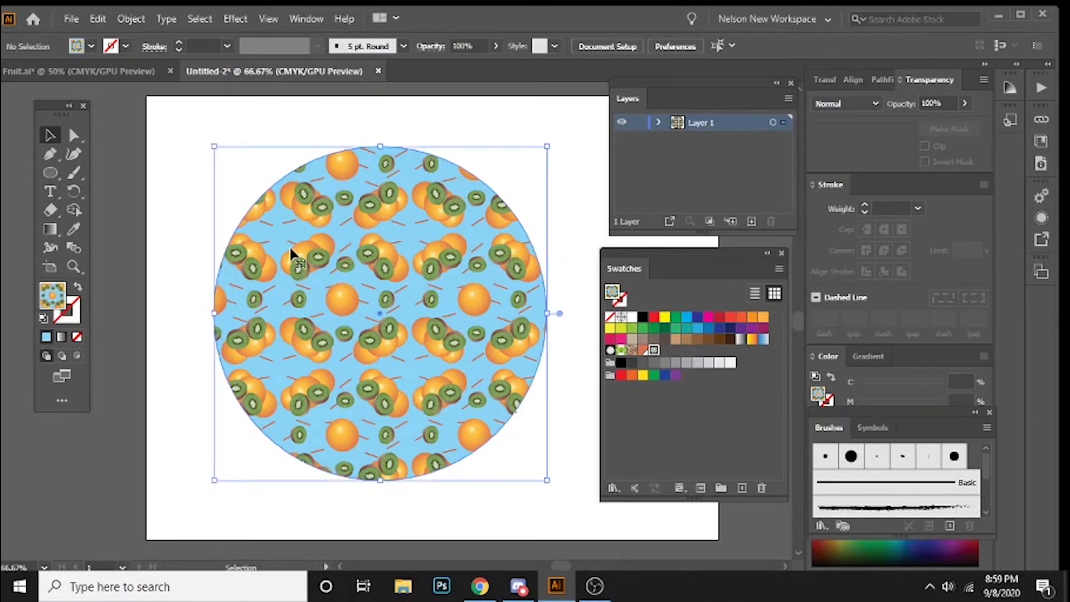
key(Delete)
Step: Draw a large closed, curved freeform shape with the fruit pattern fill across the artboard using the Pen tool
click(51, 174)
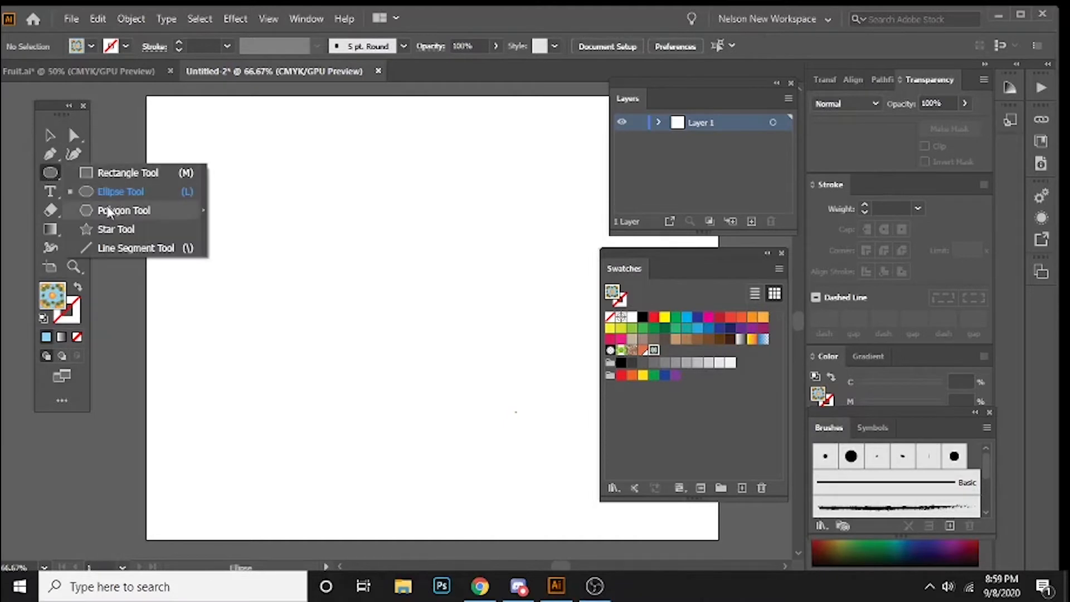
drag(50, 154, 126, 152)
drag(215, 334, 190, 239)
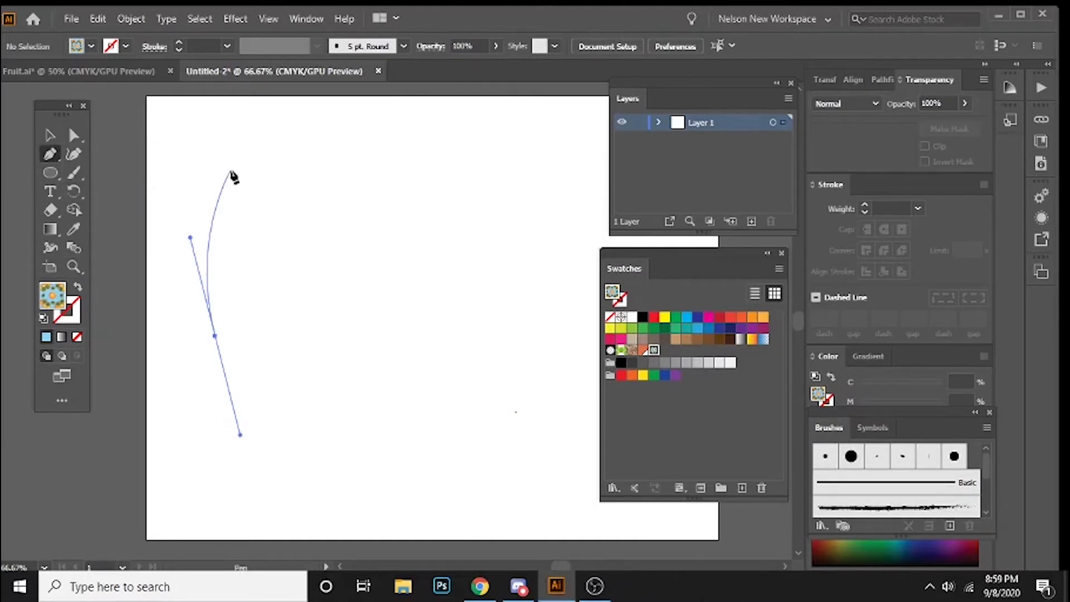
drag(237, 170, 282, 182)
drag(361, 303, 370, 360)
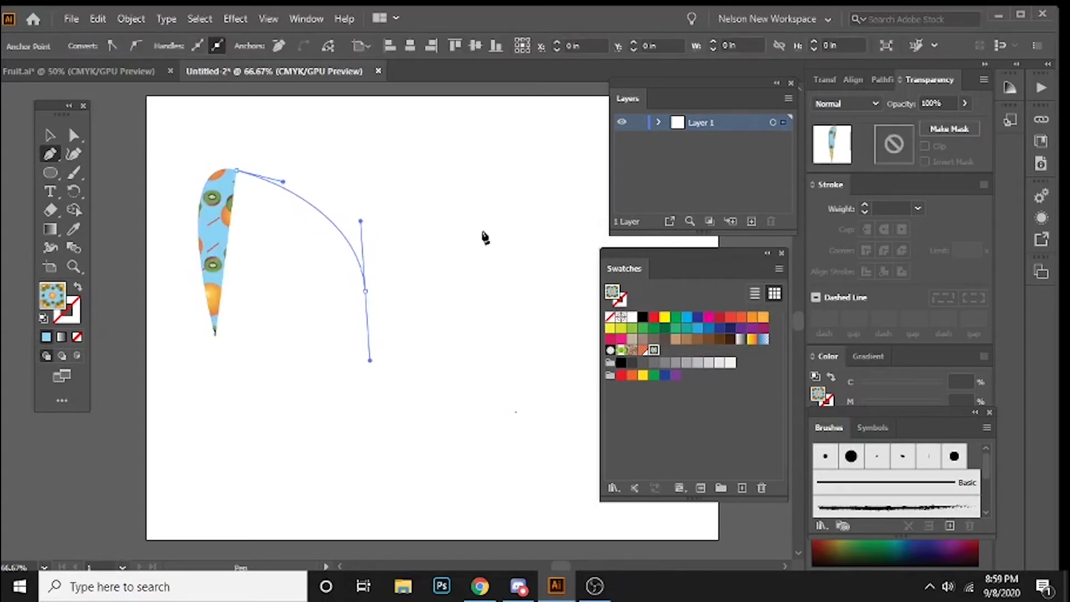
drag(486, 396, 400, 486)
drag(188, 452, 184, 386)
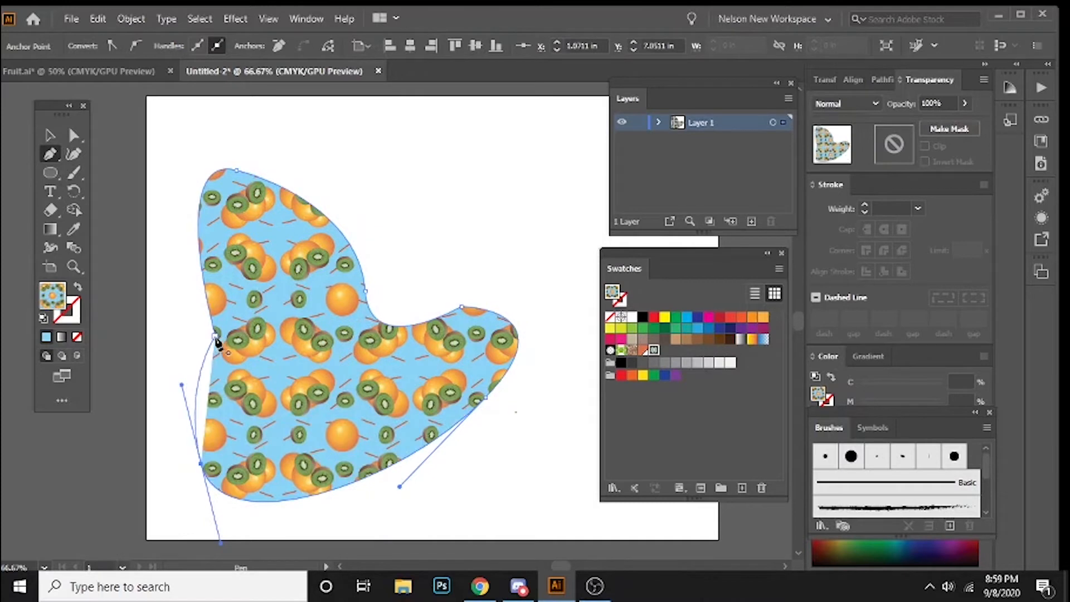
drag(216, 337, 145, 207)
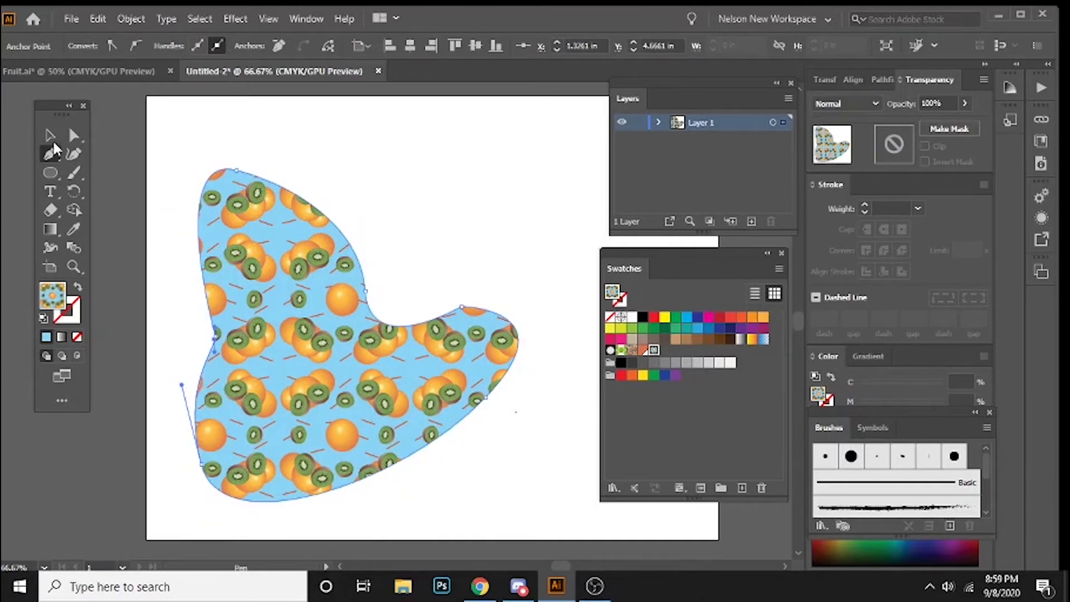
Step: Deselect the freeform shape to view its pattern fill, and delete the shape
key(v)
click(238, 119)
drag(447, 230, 402, 180)
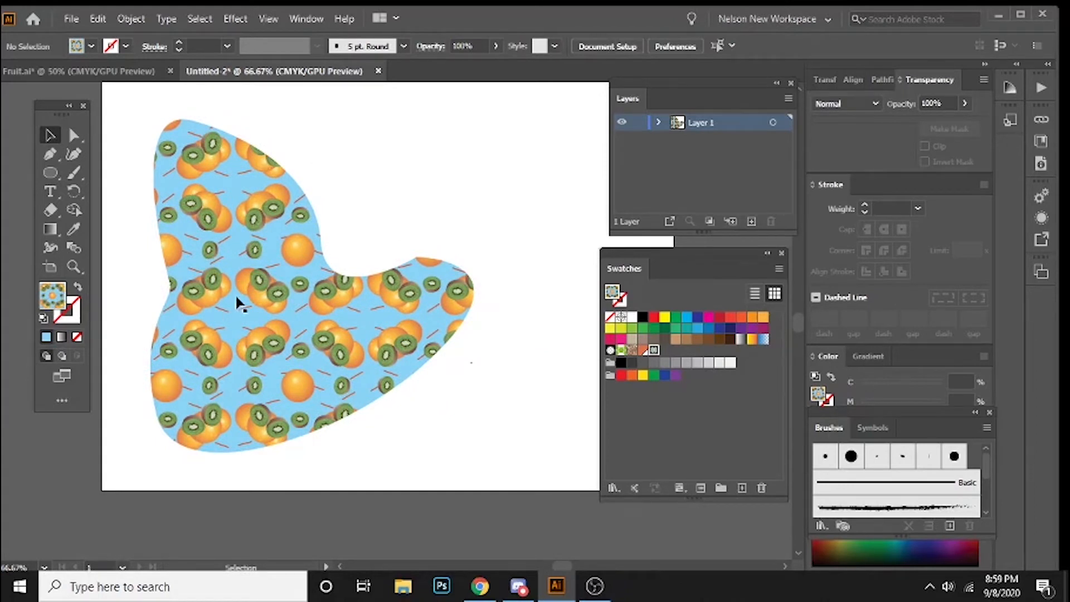
click(282, 301)
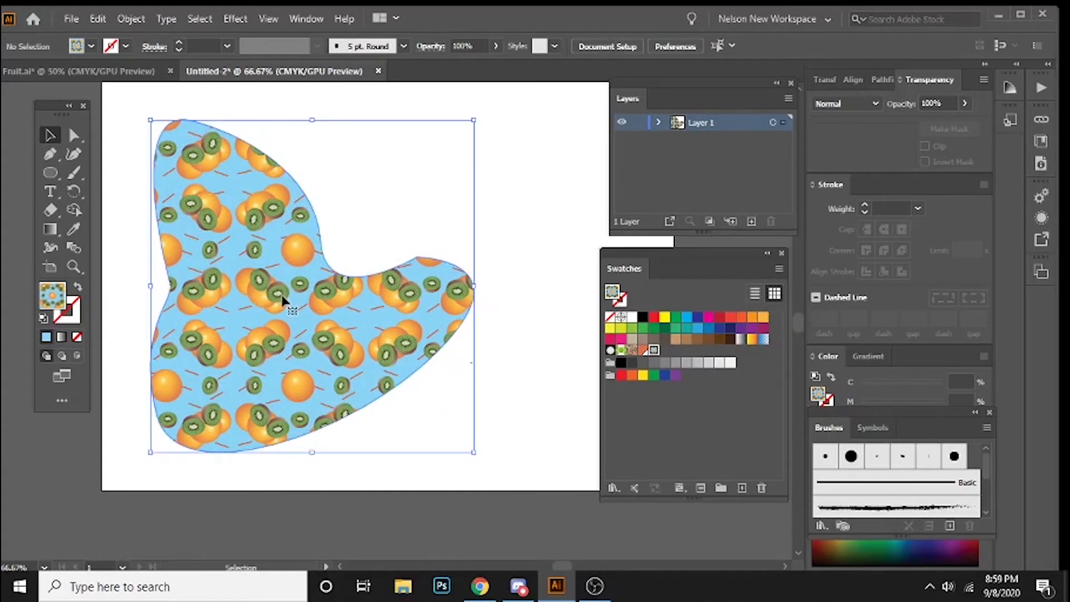
key(Delete)
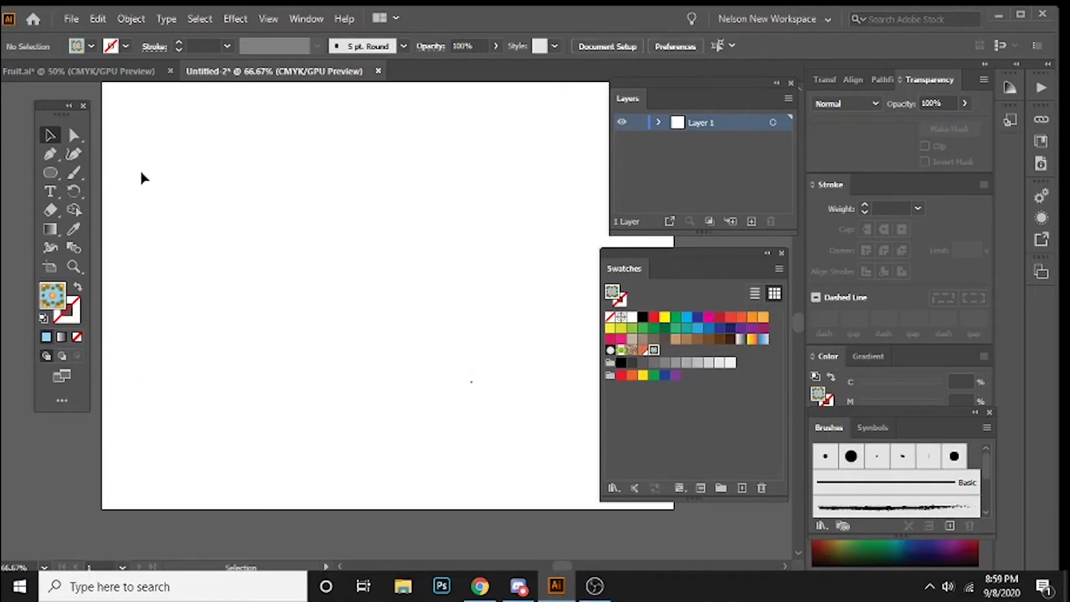
Step: Add the text "DESIGN" to the artboard and scale it up to about 147 pt in the upper part
key(t)
click(190, 179)
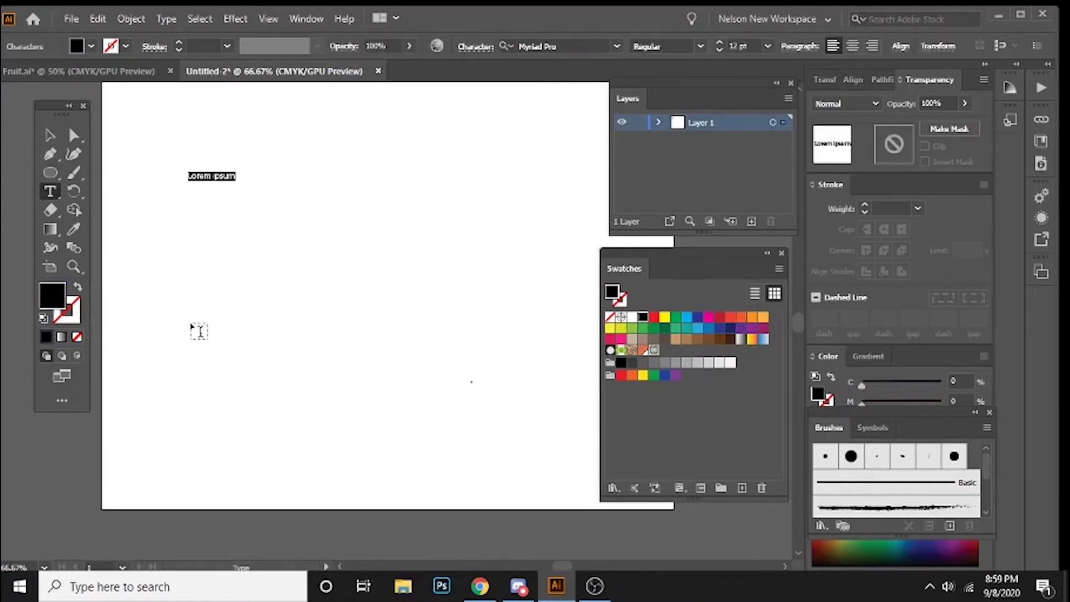
text(DESIGN)
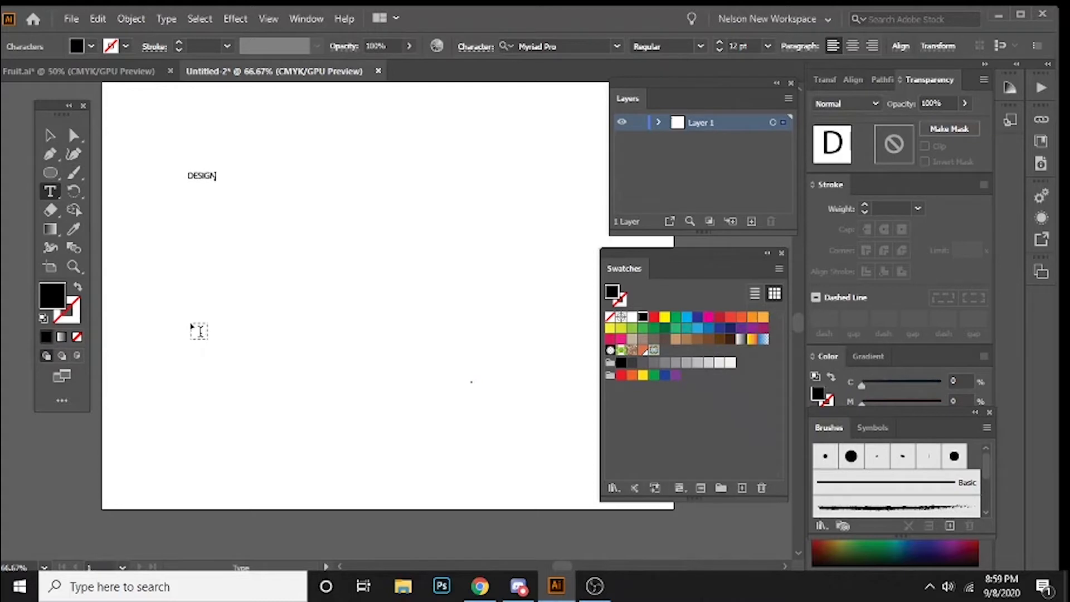
click(50, 135)
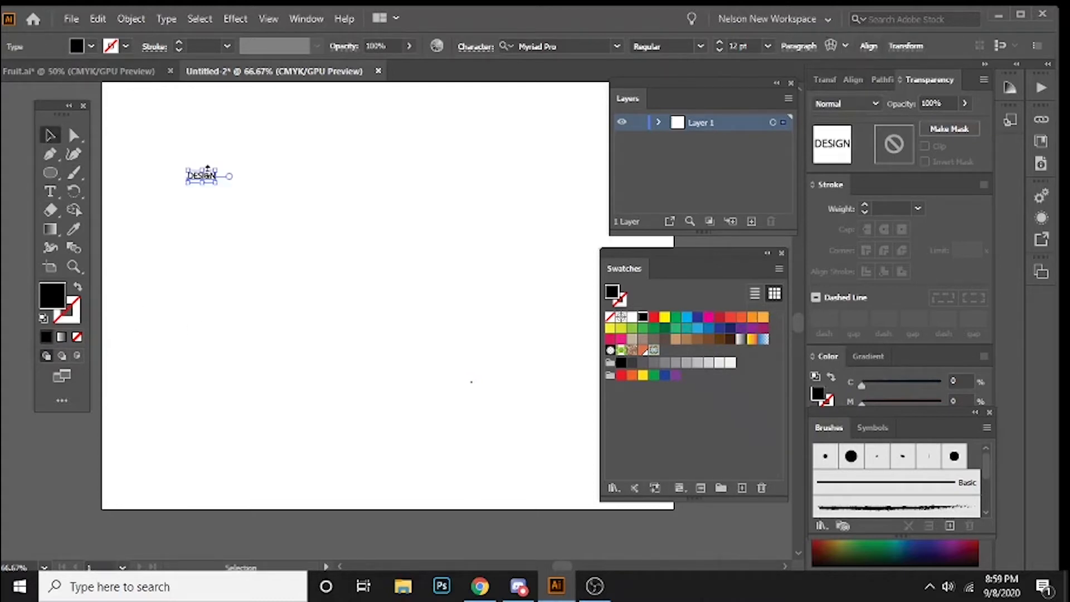
drag(215, 187, 530, 356)
drag(392, 195, 376, 177)
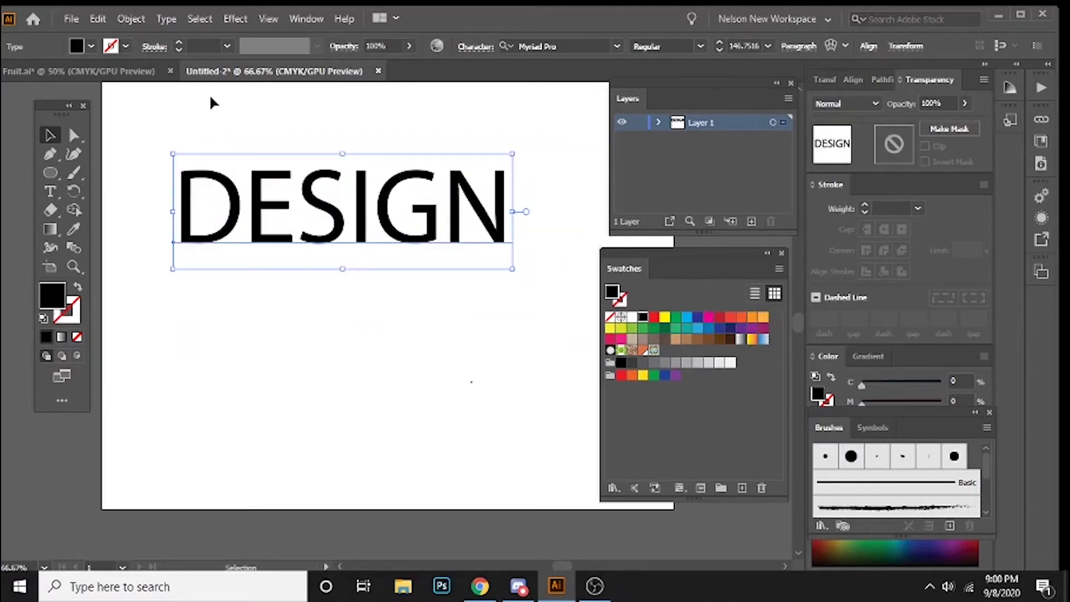
key(ctrl+shift+a)
click(266, 189)
key(ctrl+o)
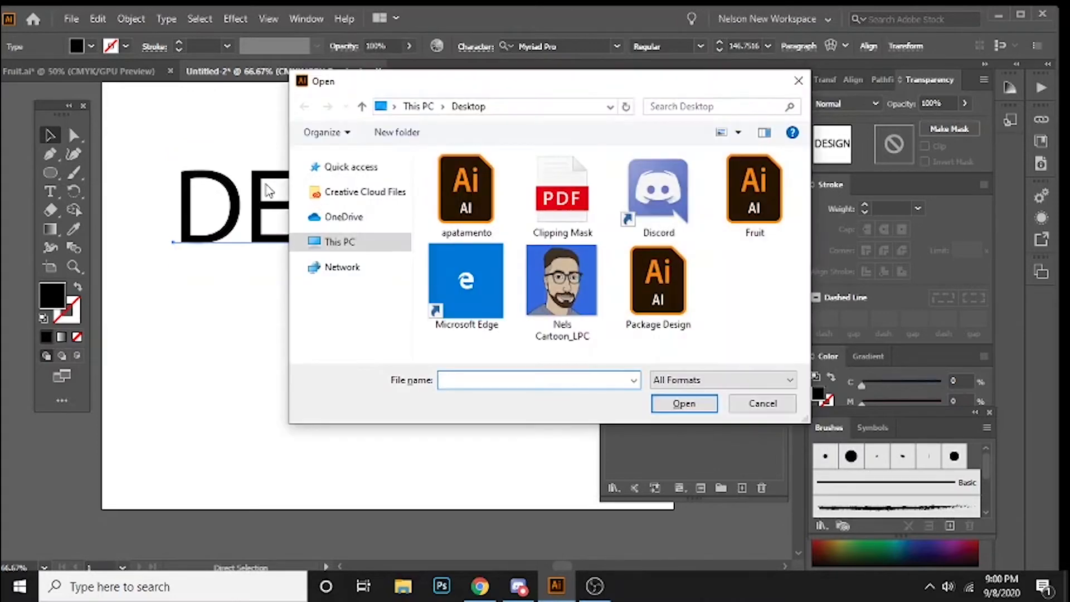
click(762, 404)
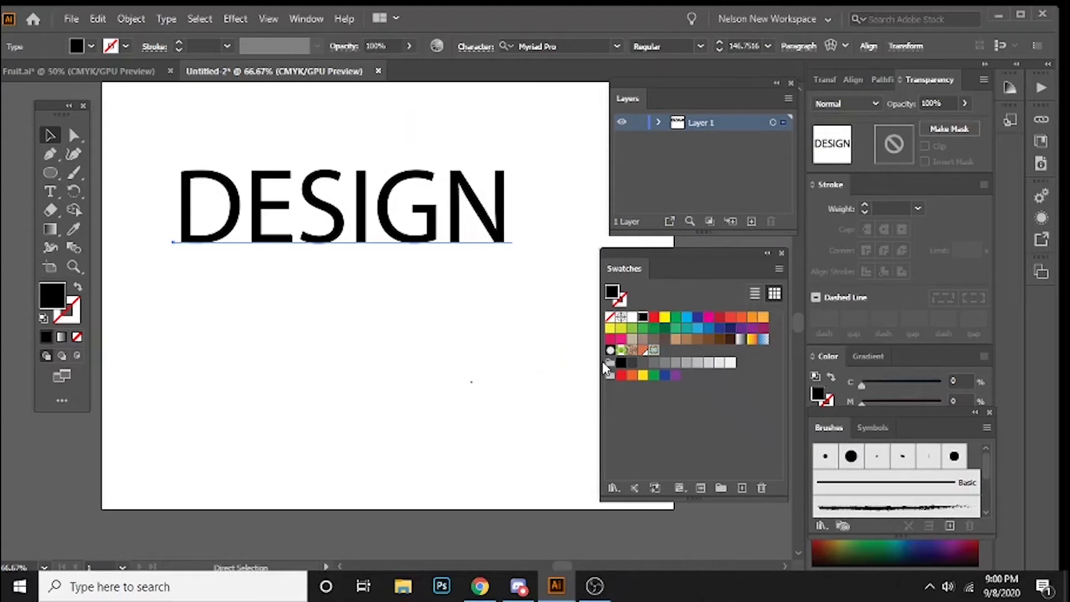
key(ctrl+o)
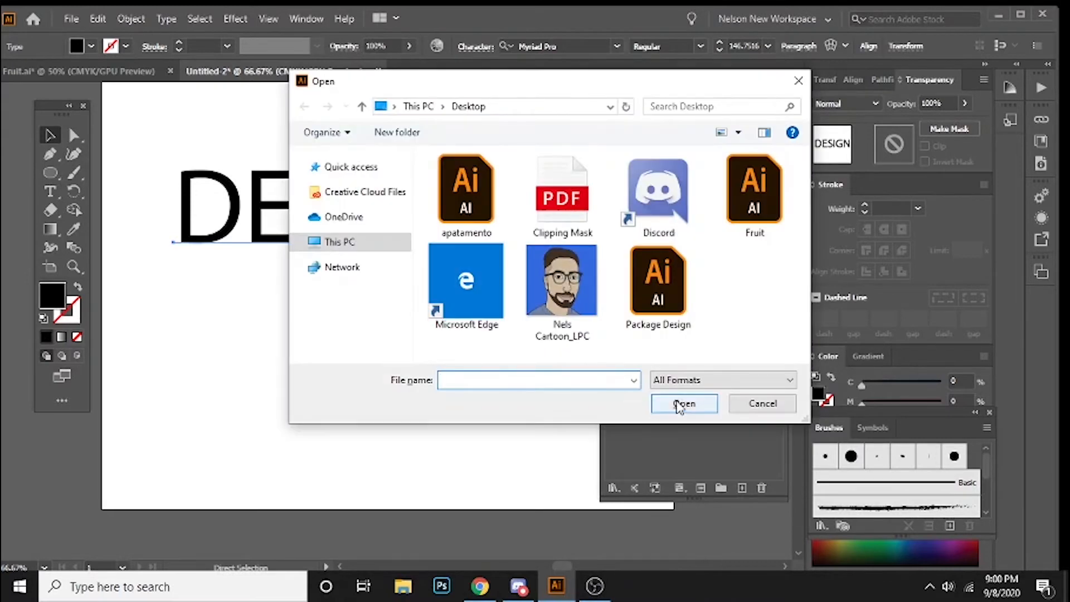
click(762, 403)
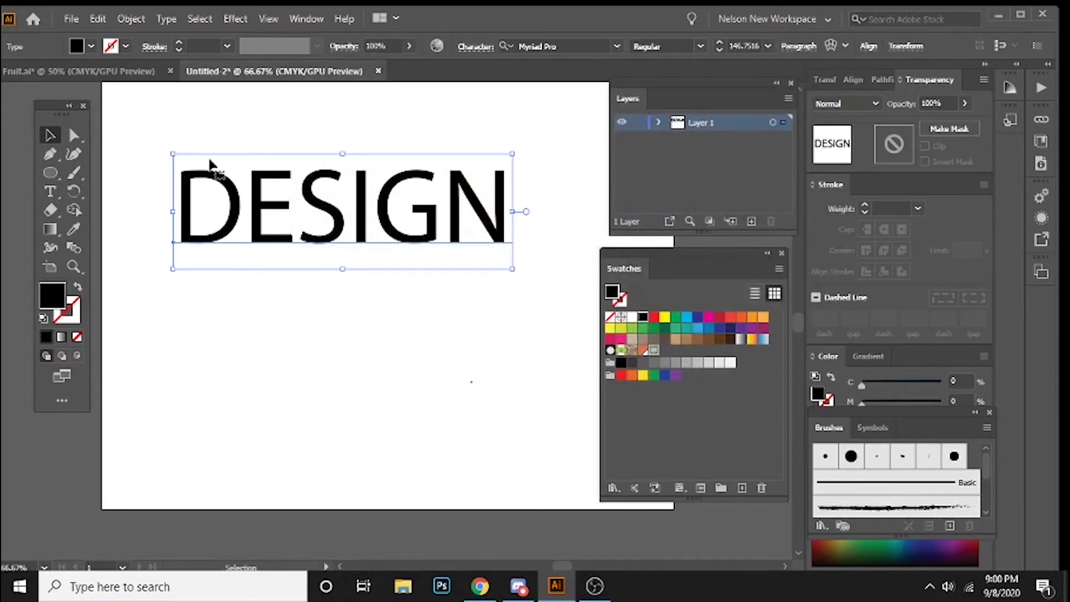
click(131, 19)
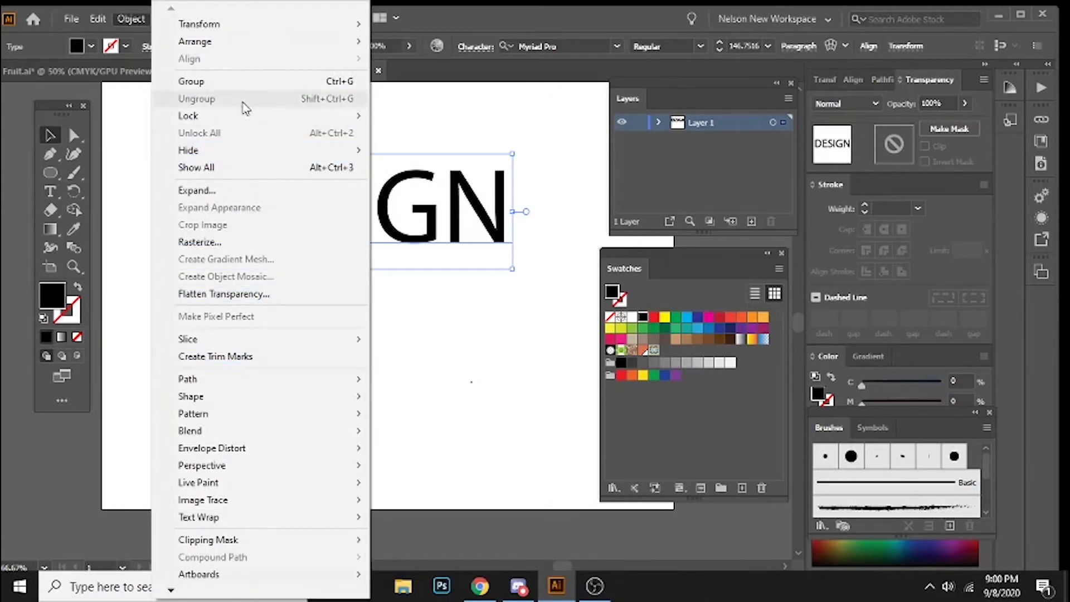
click(99, 113)
click(267, 206)
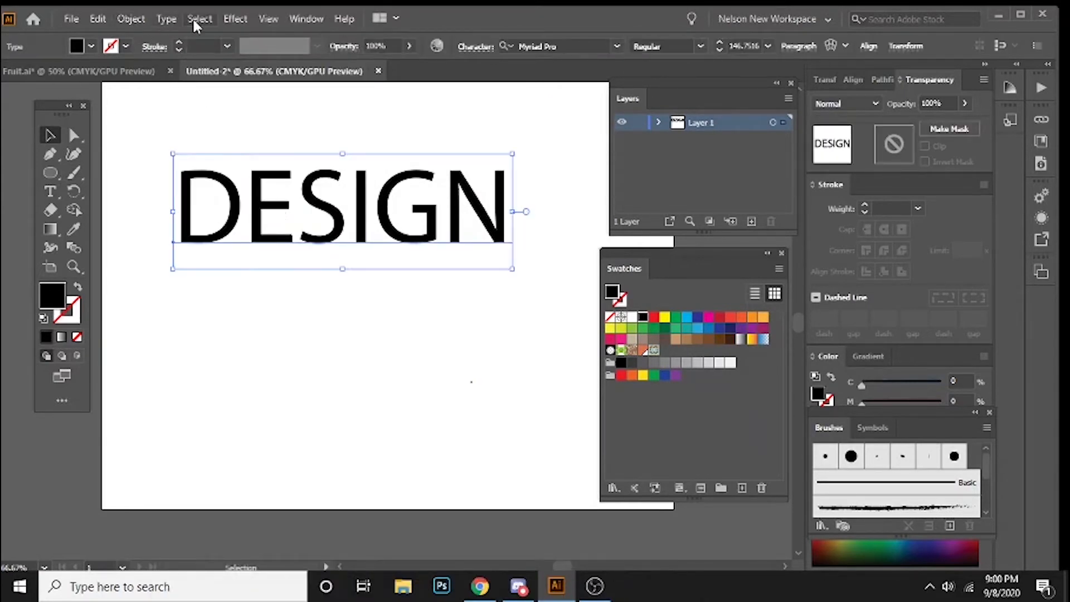
Step: Try converting the Myriad Pro "DESIGN" text to outlines, and undo the conversion
click(166, 19)
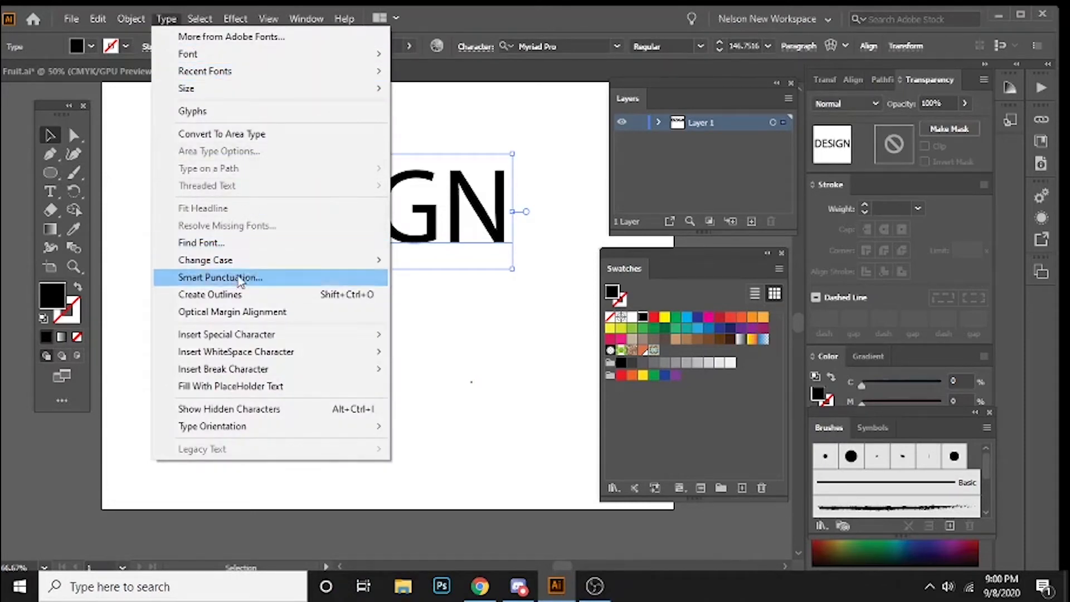
click(223, 294)
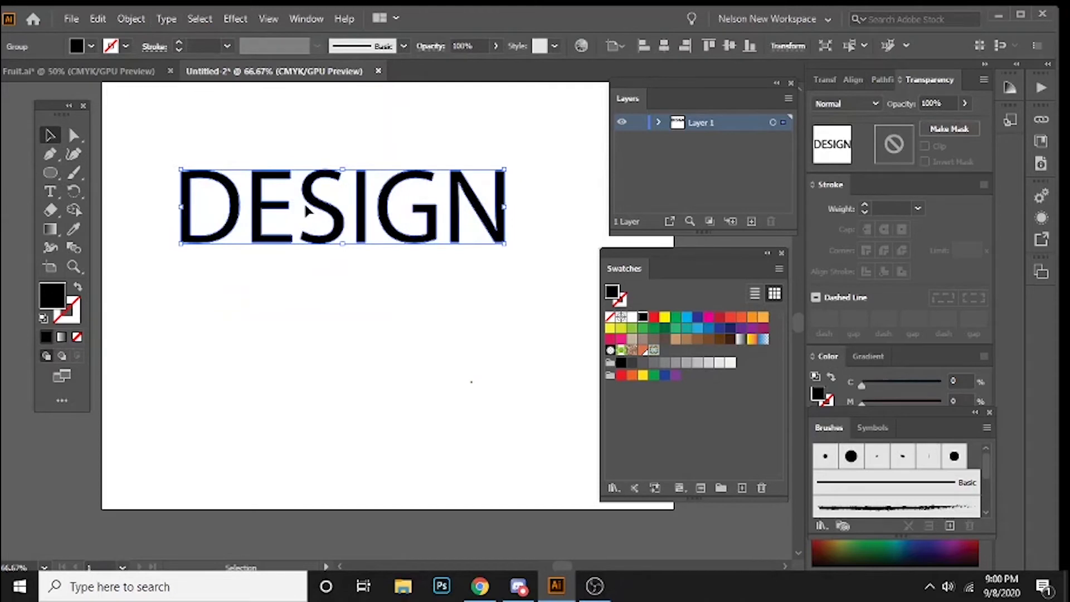
key(ctrl+z)
Step: Change the font of the "DESIGN" text to CCBiffBamBoom
click(254, 198)
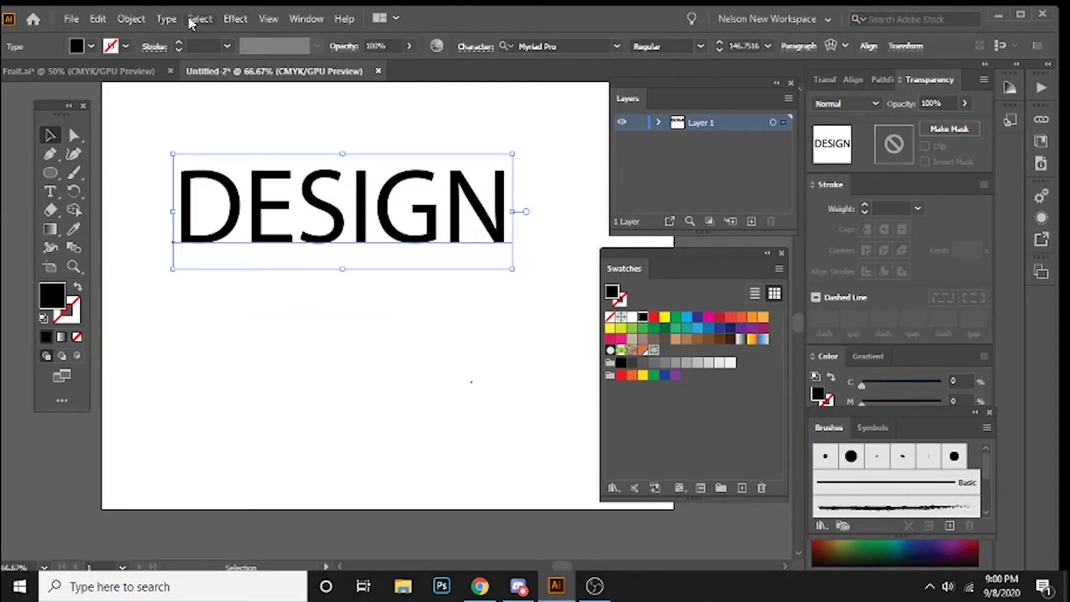
click(557, 46)
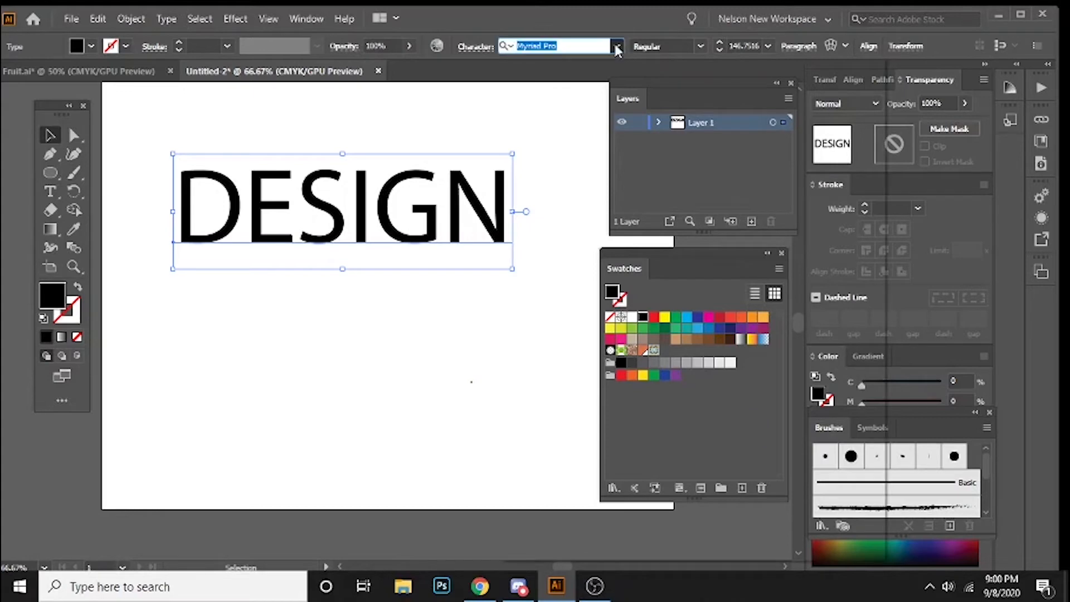
click(616, 47)
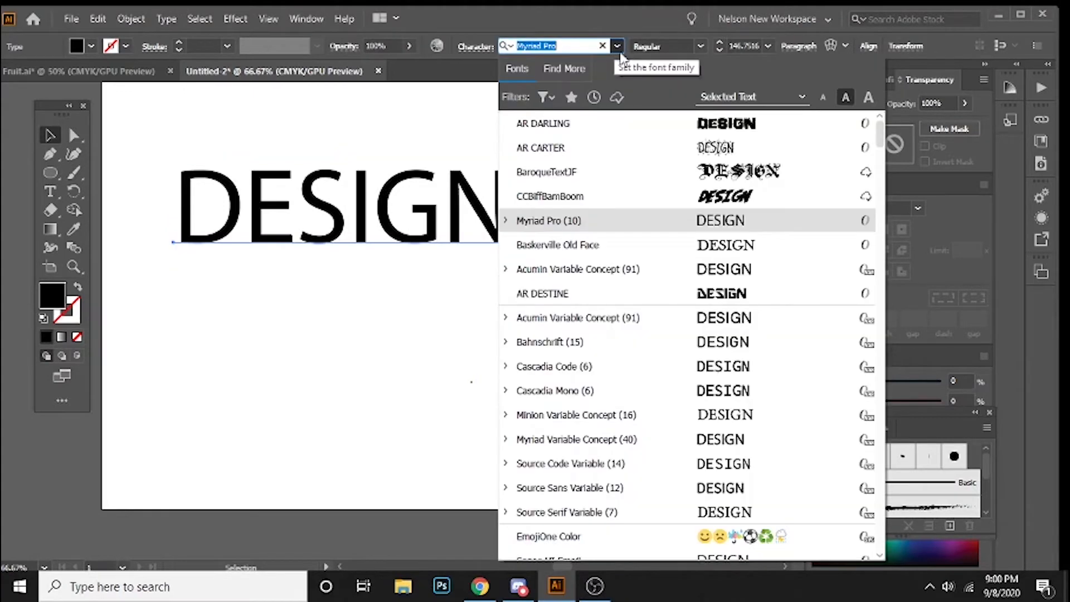
click(689, 195)
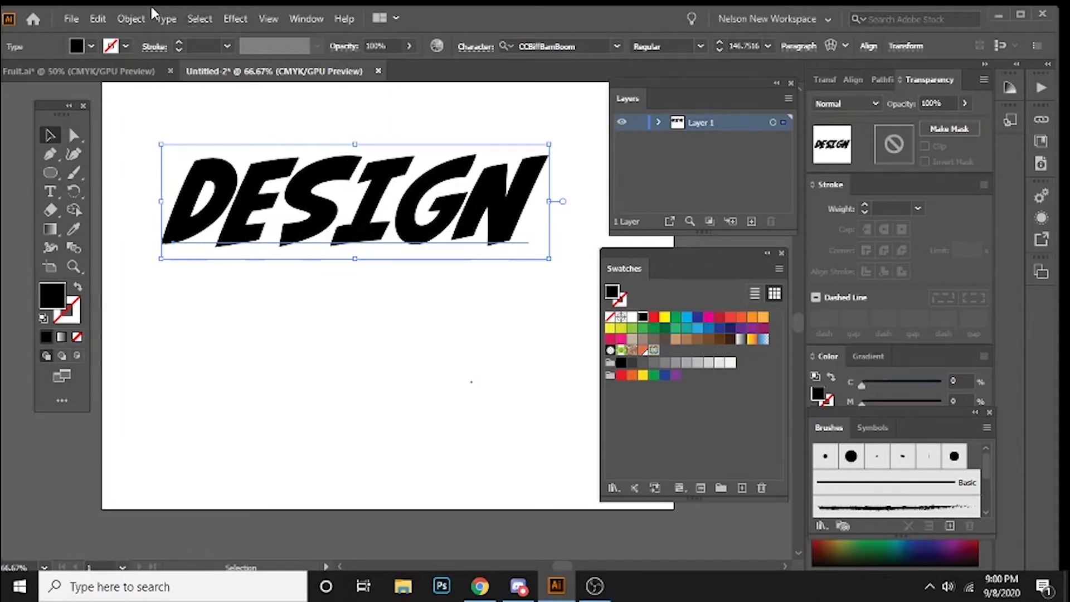
Step: Convert the "DESIGN" text to outlines and fill the letters with the fruit pattern swatch
click(164, 21)
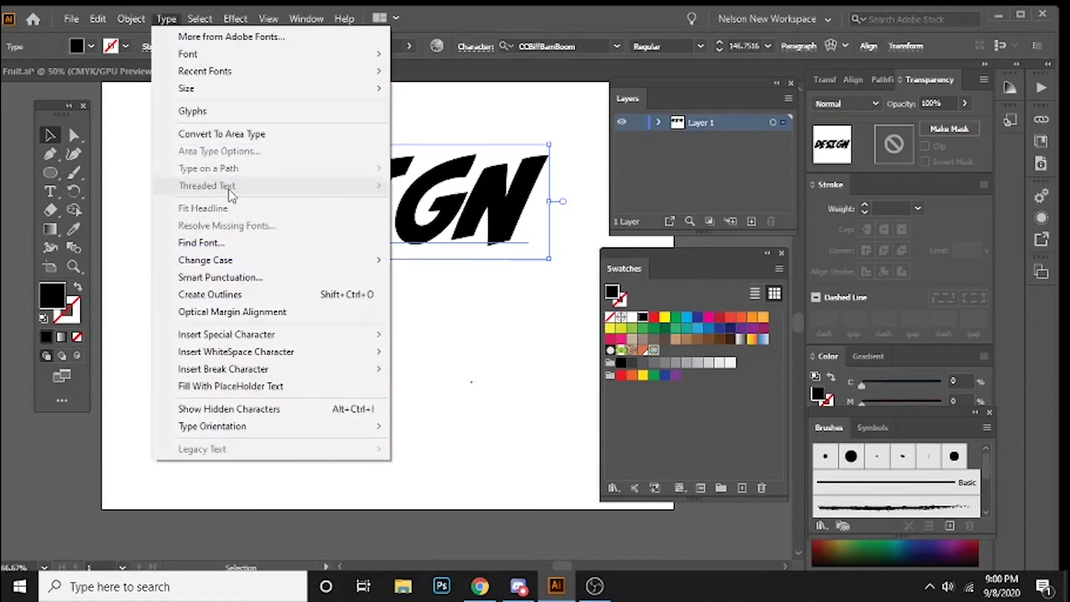
click(236, 297)
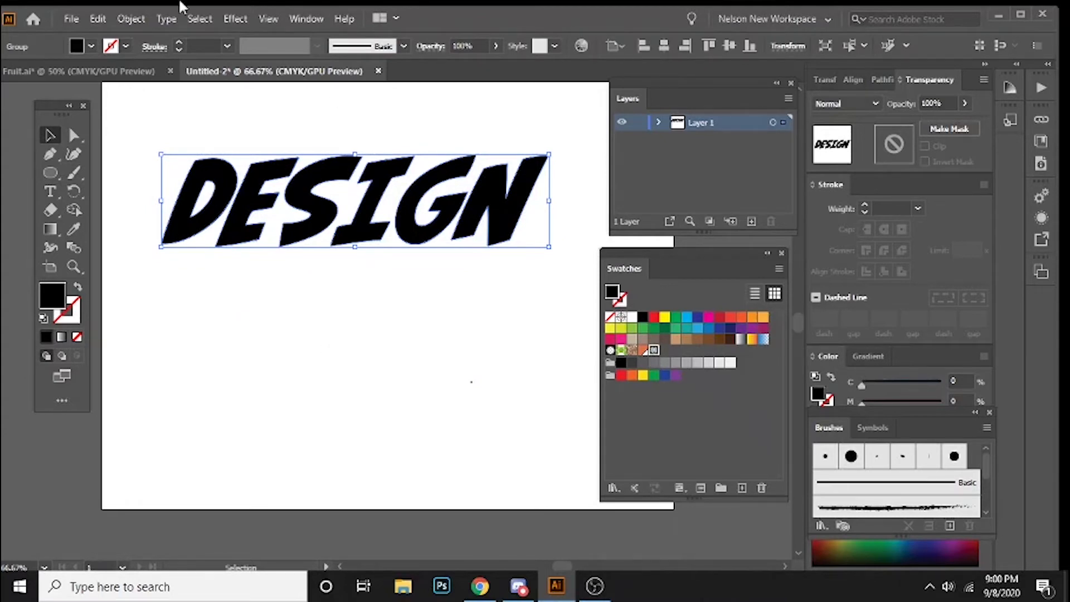
click(134, 20)
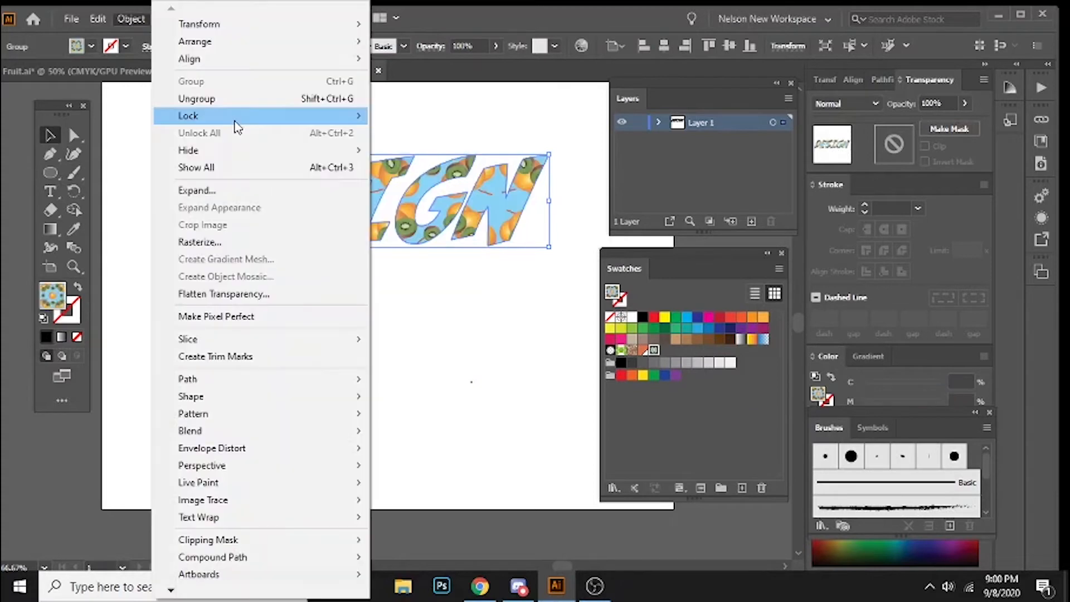
click(524, 127)
scroll(221, 132, right, 2)
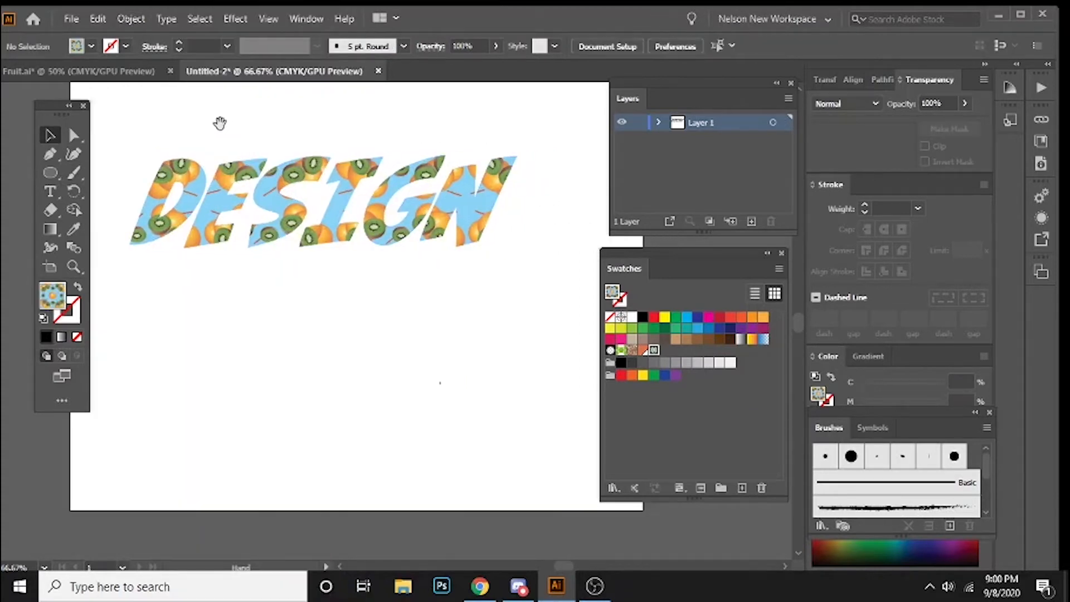
Step: Hide the panels, enlarge the "DESIGN" lettering to nearly the artboard's width, and position it within the upper half of the artboard
key(Tab)
click(451, 203)
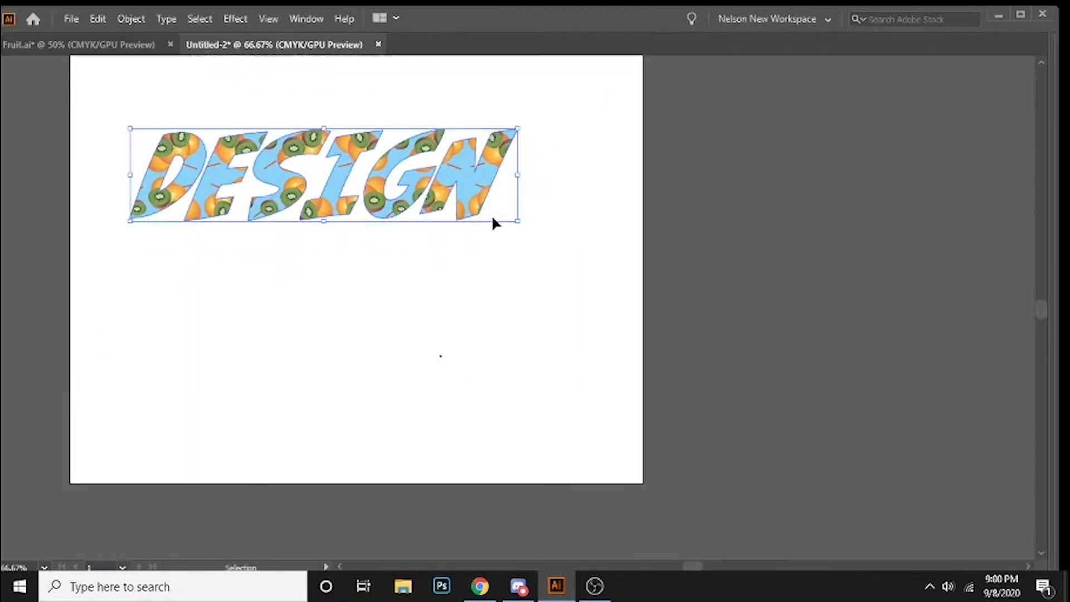
drag(522, 222, 644, 252)
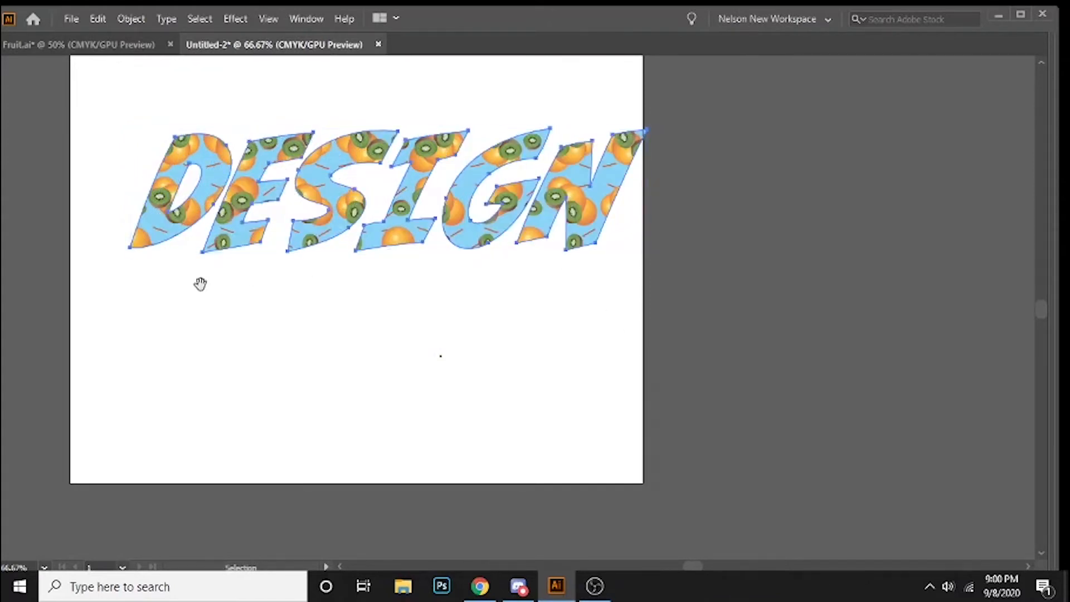
drag(200, 282, 320, 294)
drag(418, 259, 390, 271)
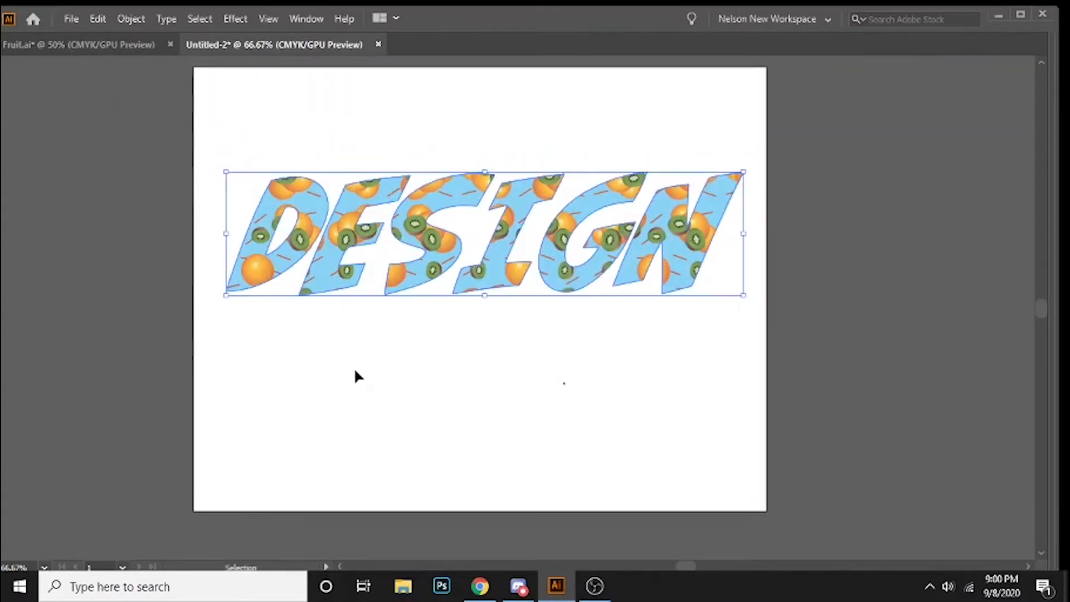
click(353, 369)
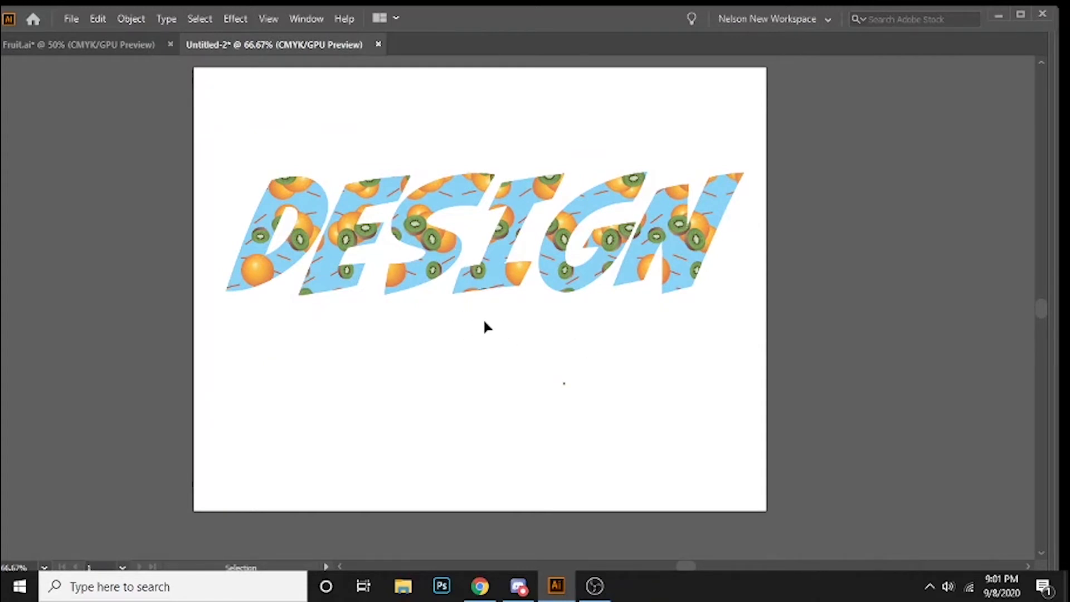
Step: Bring the panels back and give the "DESIGN" lettering a dark grey stroke
key(Tab)
key(Tab)
key(Tab)
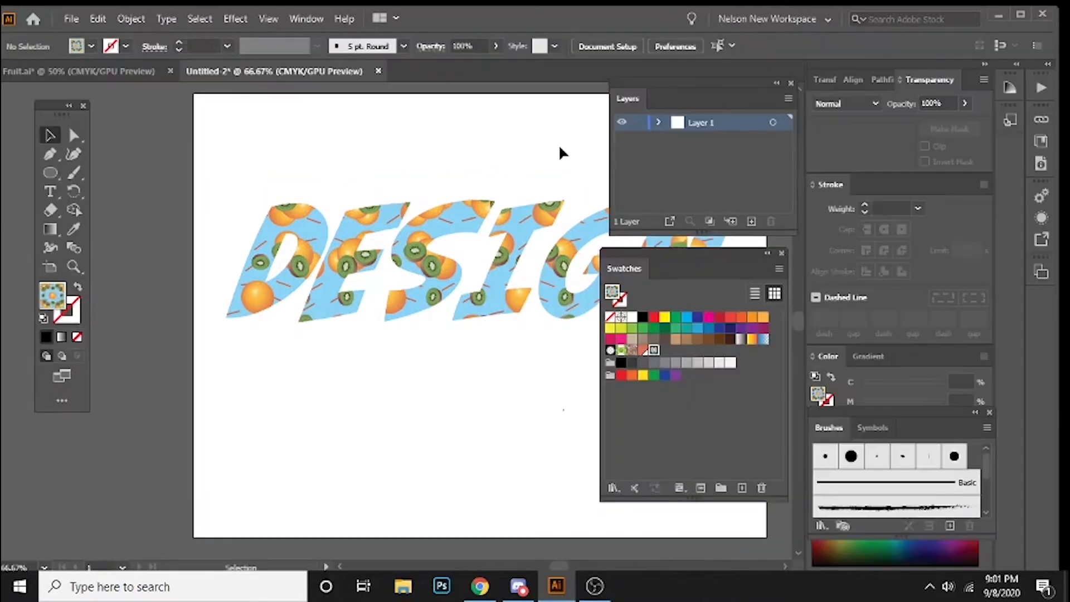
mouse_move(559, 153)
mouse_down()
mouse_move(384, 148)
mouse_move(387, 120)
mouse_up()
click(379, 184)
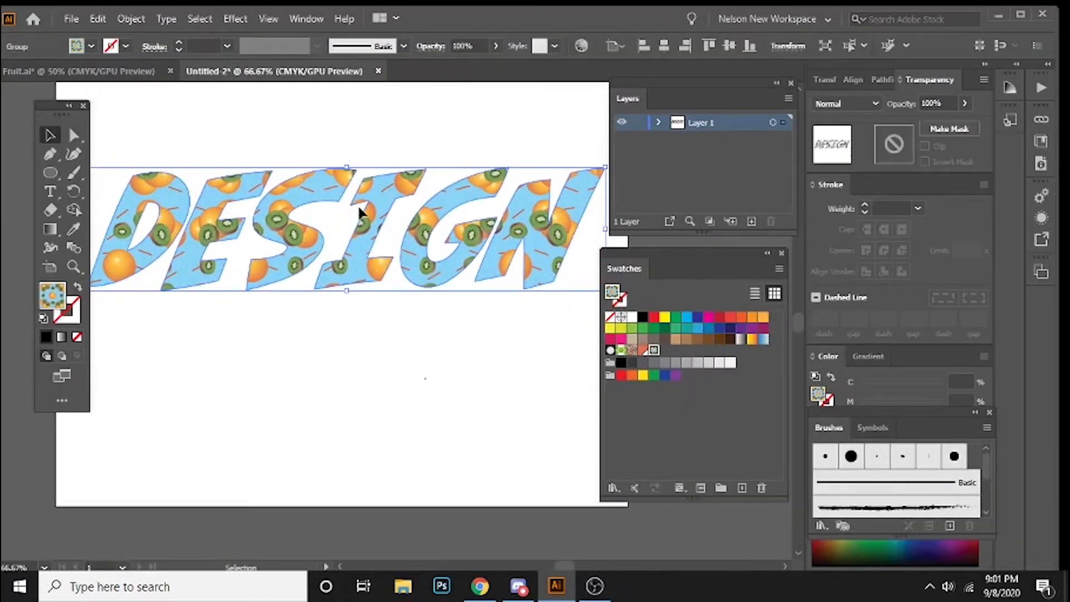
double_click(78, 315)
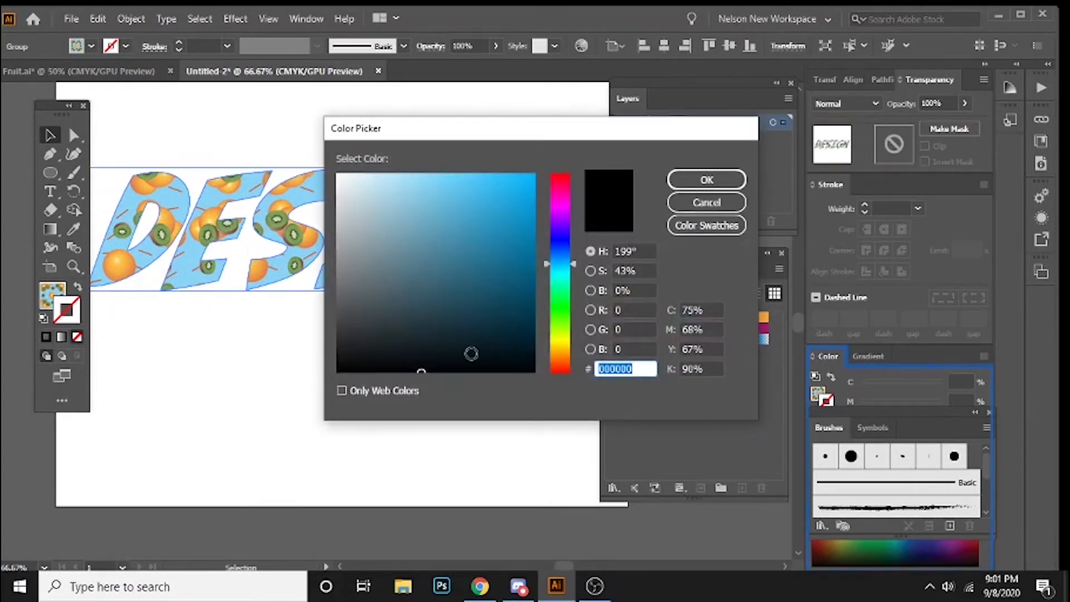
click(381, 350)
drag(382, 350, 392, 332)
key(Return)
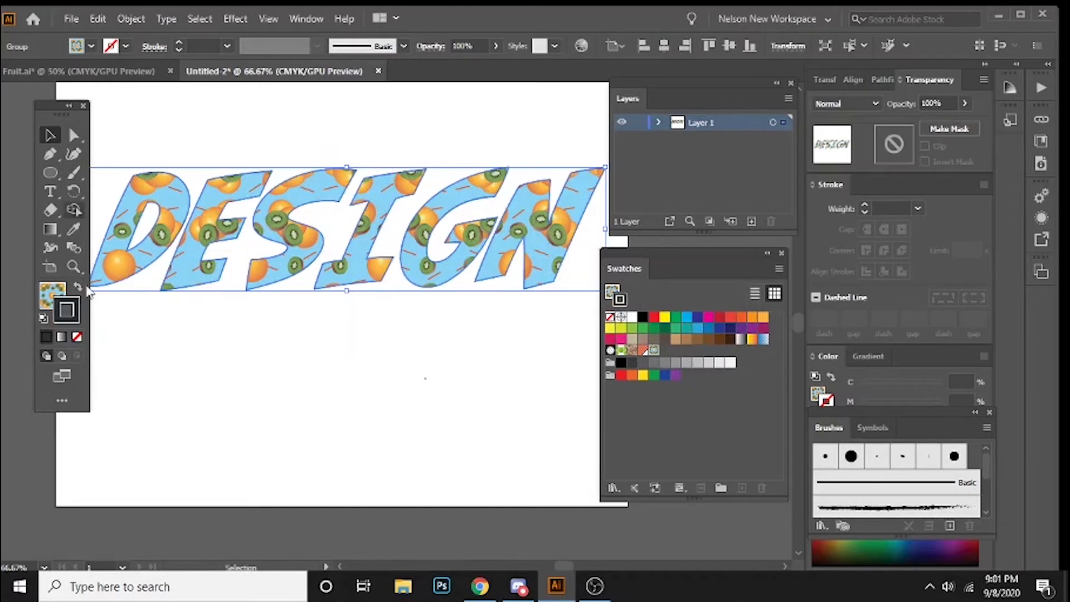
click(206, 335)
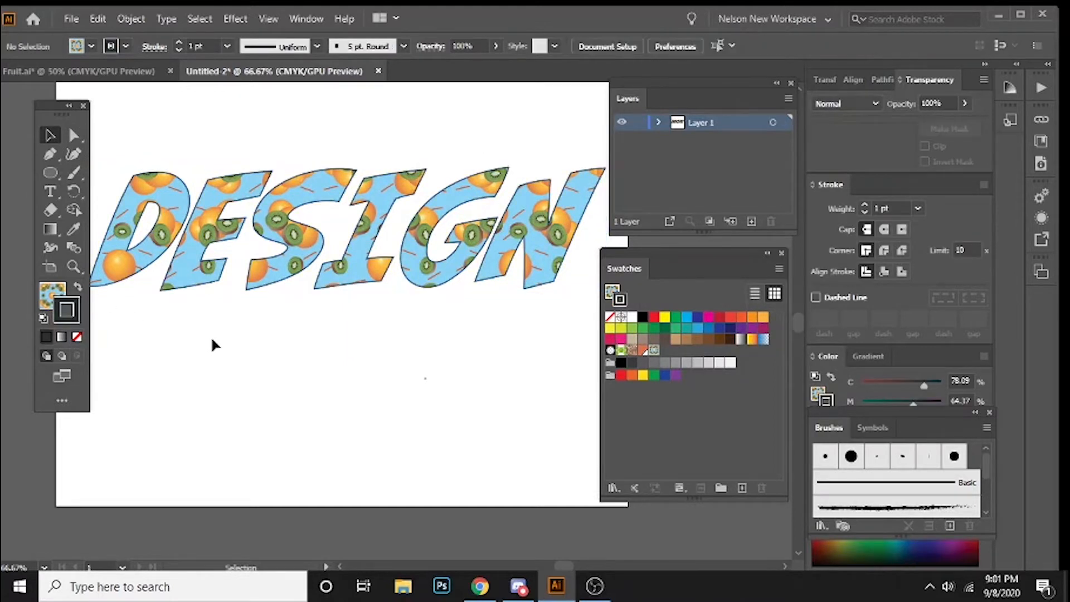
Step: Delete the fruit-patterned "DESIGN" lettering from the artboard
key(a)
key(ctrl+minus)
key(ctrl+minus)
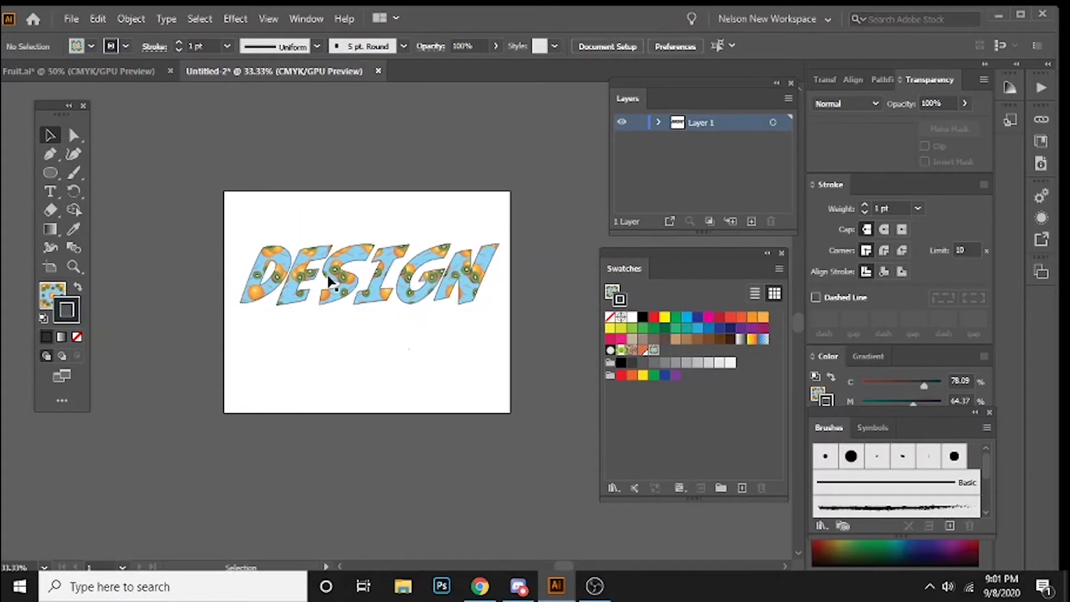
click(344, 266)
key(Delete)
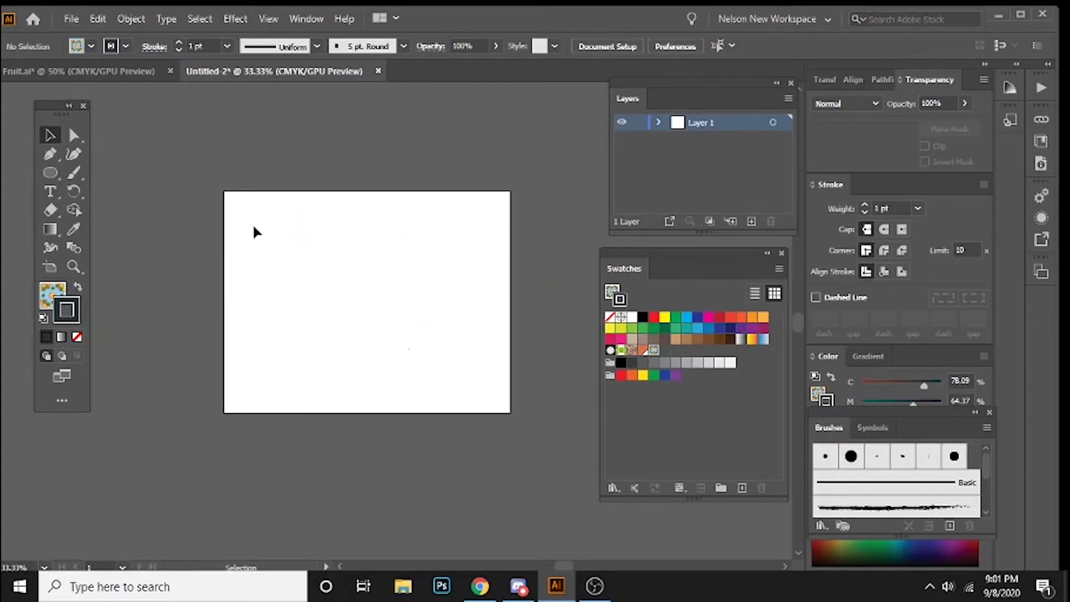
Step: Draw a wide rectangle filled with the fruit pattern across the upper half of the artboard
key(m)
drag(243, 222, 493, 315)
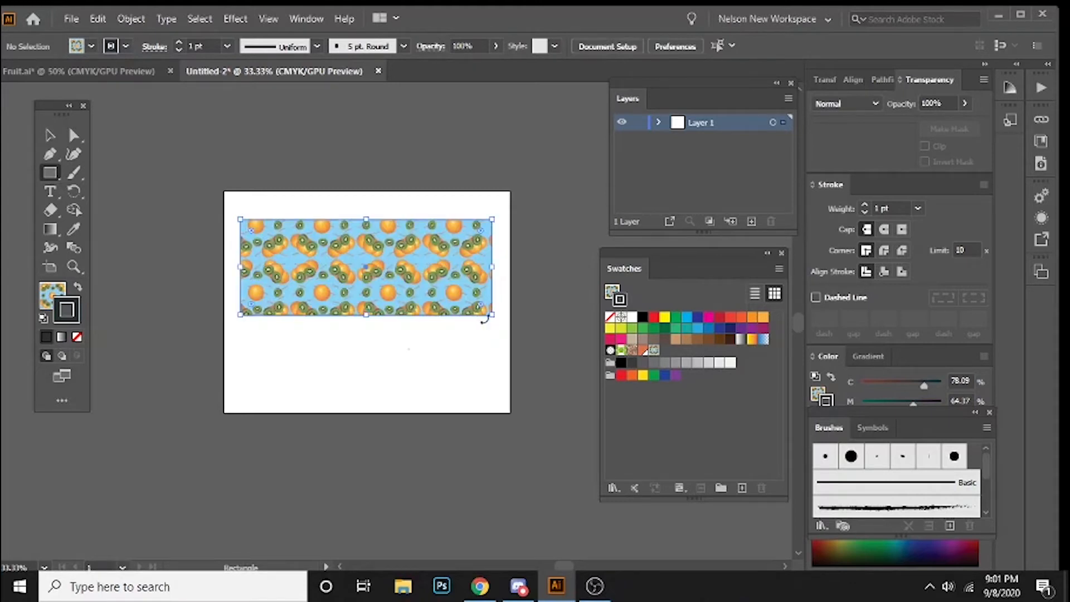
click(50, 135)
click(215, 201)
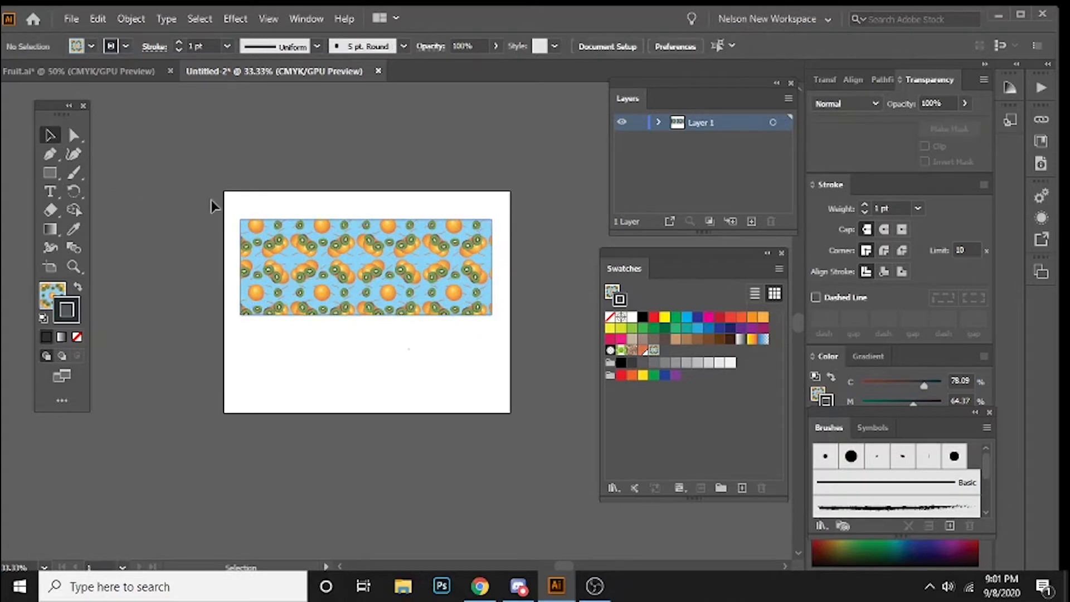
Step: Switch to Adobe Color in Chrome, copy the hex code #C68AF6 of colour A, and return to Illustrator
scroll(215, 201, down, 1)
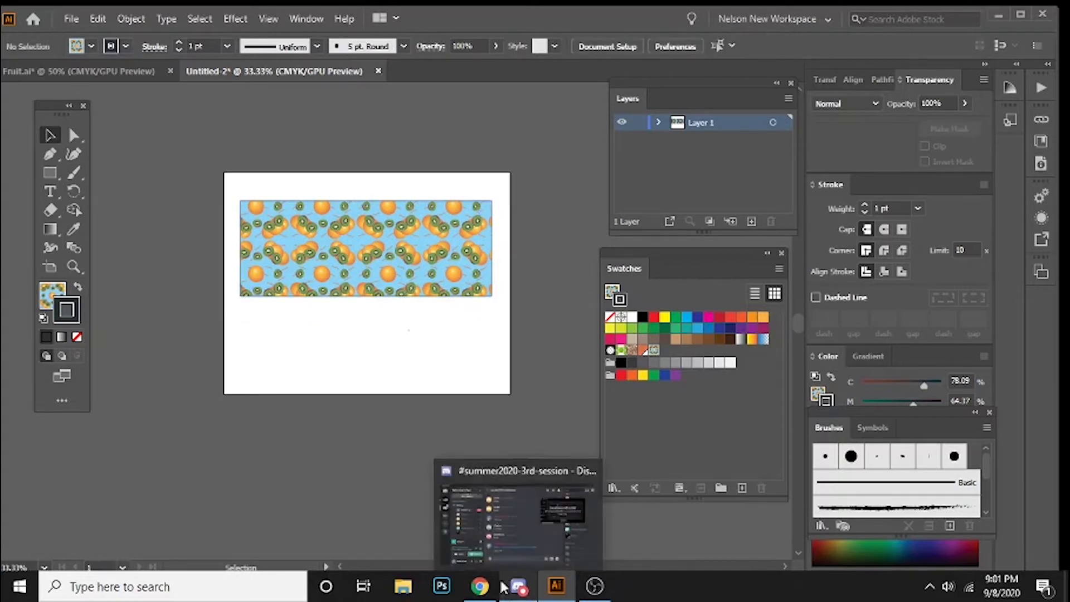
click(481, 586)
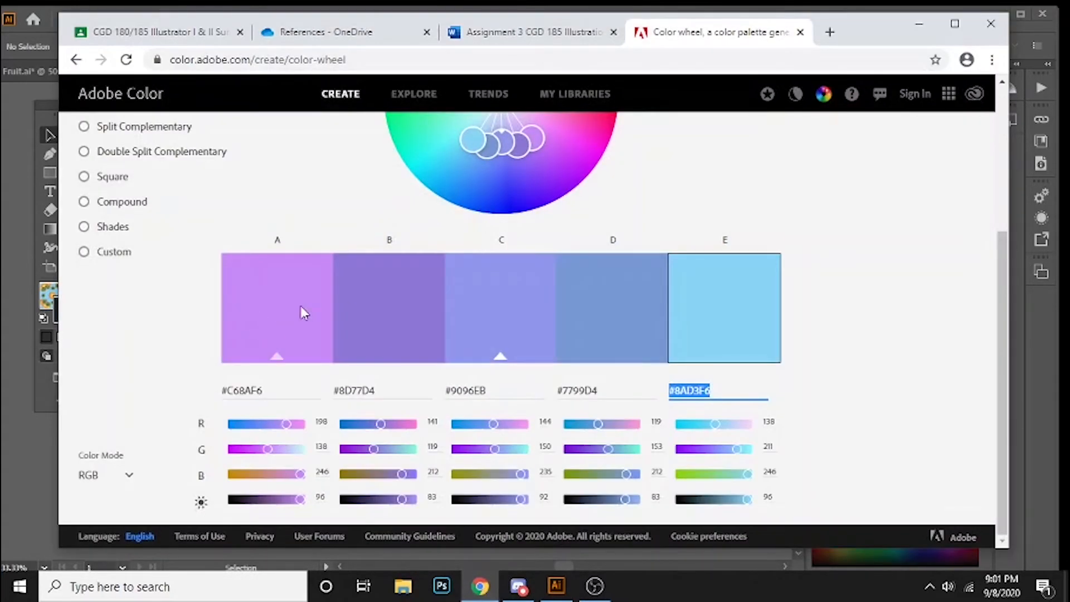
click(265, 392)
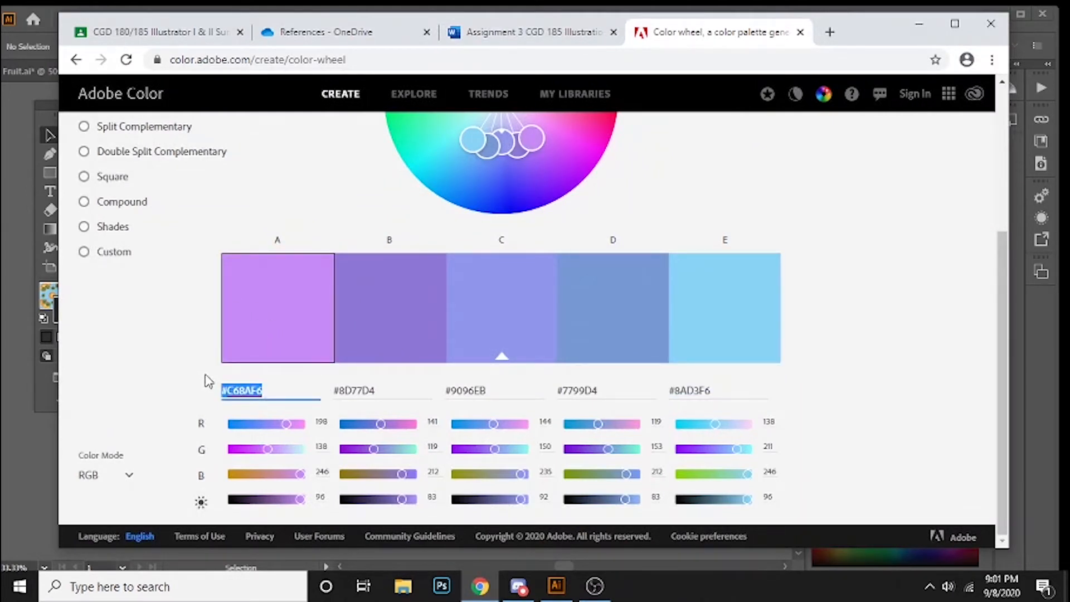
click(919, 23)
Step: Draw a rectangle covering the whole artboard and fill it with the copied colour #C68AF6
click(61, 174)
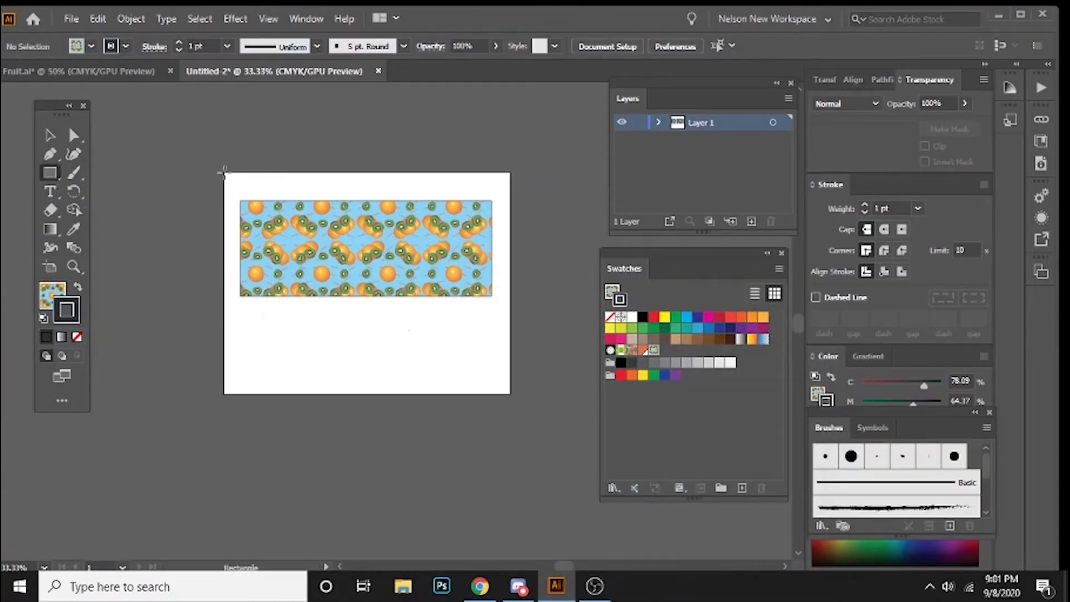
drag(223, 170, 512, 395)
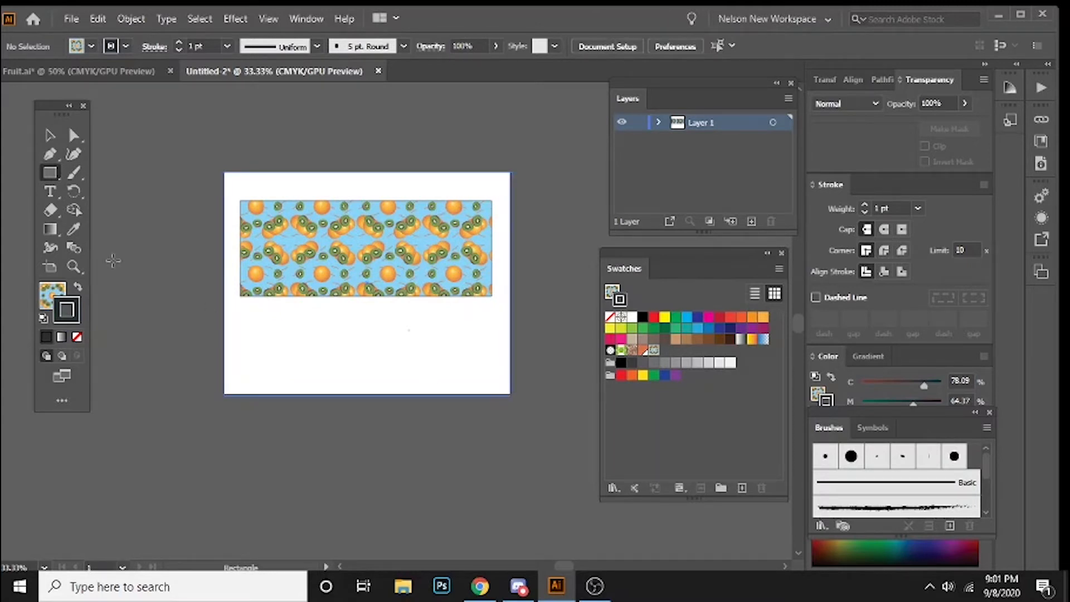
click(55, 292)
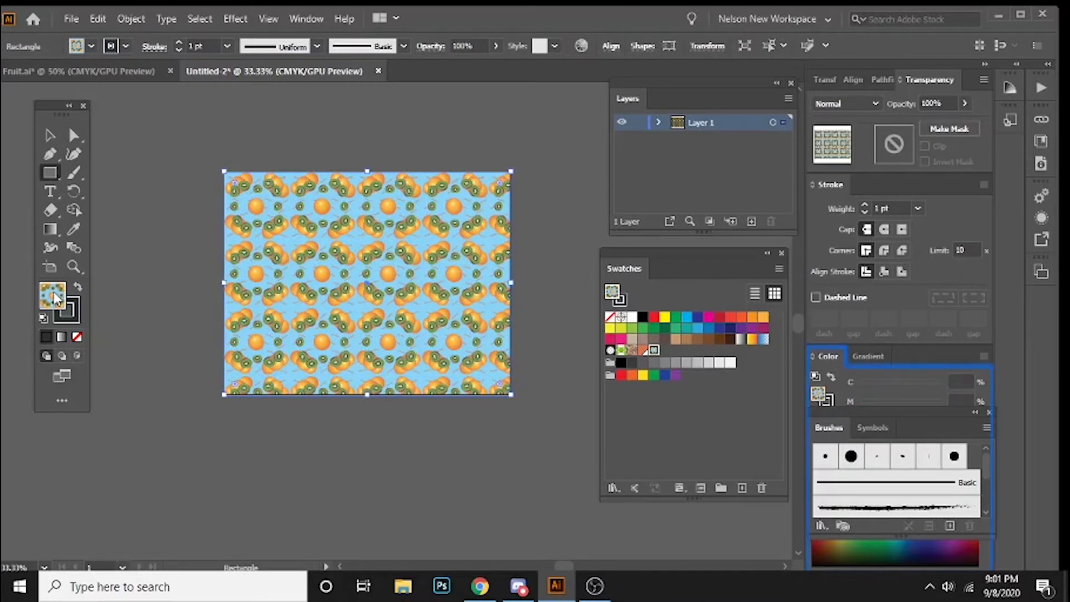
double_click(54, 295)
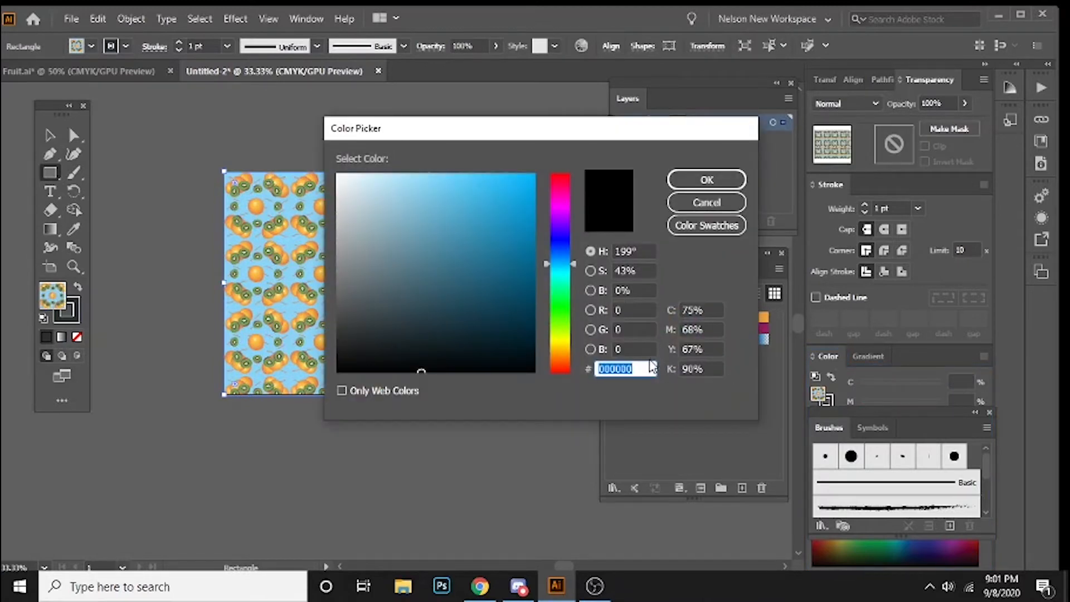
key(ctrl+v)
key(Return)
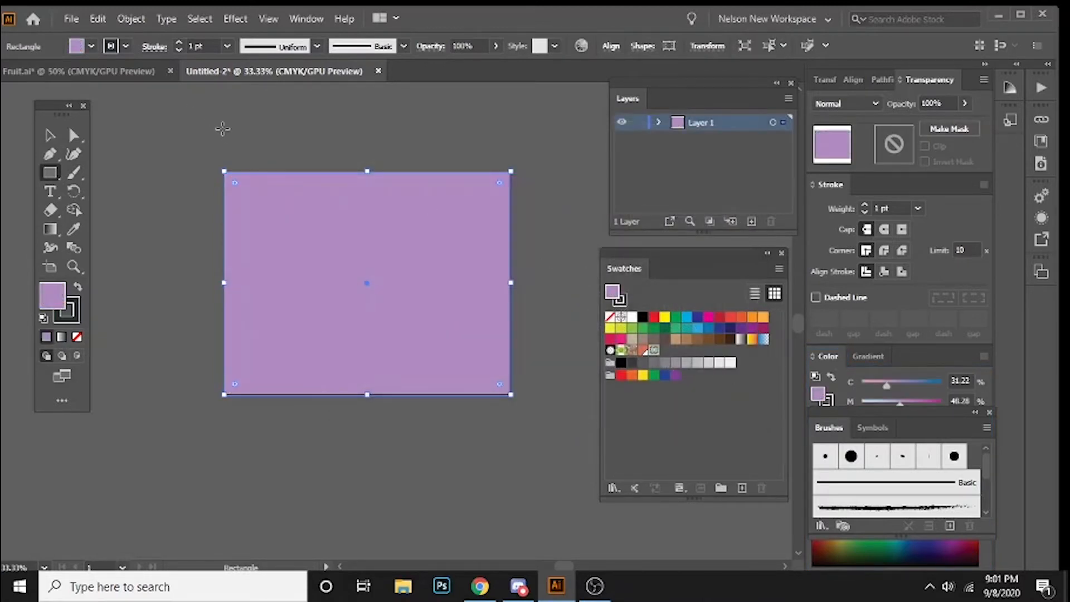
Step: Send the purple artboard-sized rectangle to the back, behind the fruit-patterned rectangle
click(50, 135)
right_click(254, 232)
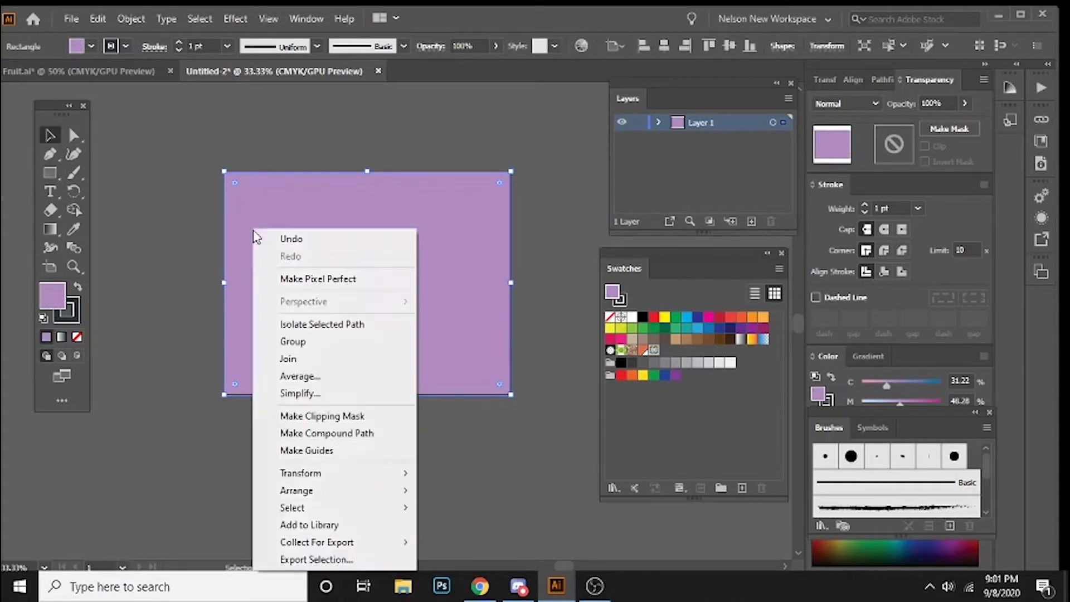
mouse_move(346, 493)
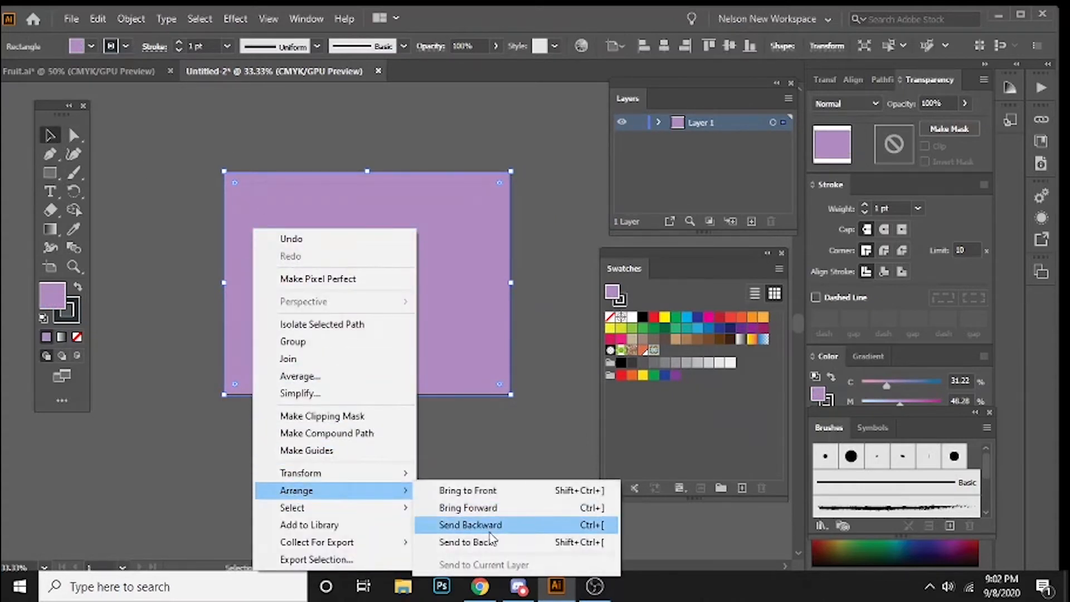
click(490, 540)
click(209, 426)
Step: Draw a rectangle beneath the fruit-patterned one, nearly down to the artboard's lower edge, and fill it with the green foliage swatch, then the brown swirl swatch
drag(160, 213, 177, 222)
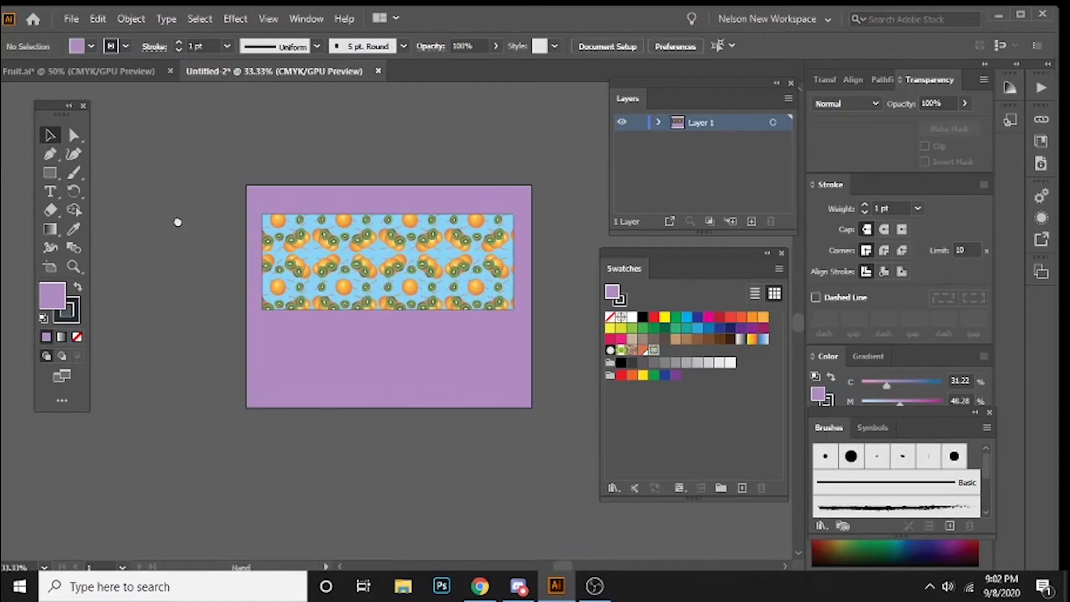
key(ctrl+plus)
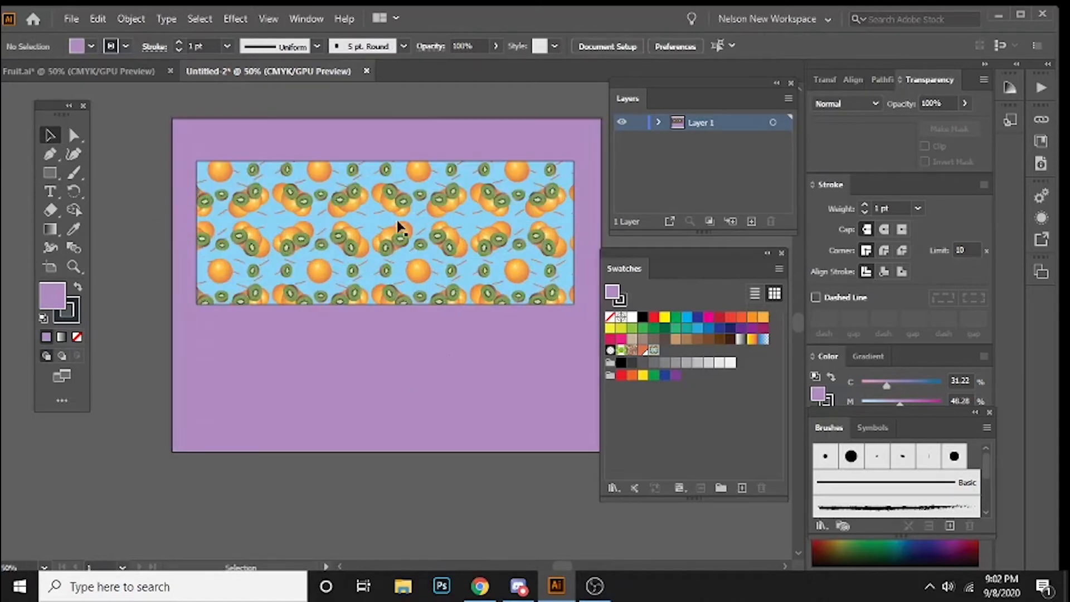
drag(335, 225, 307, 240)
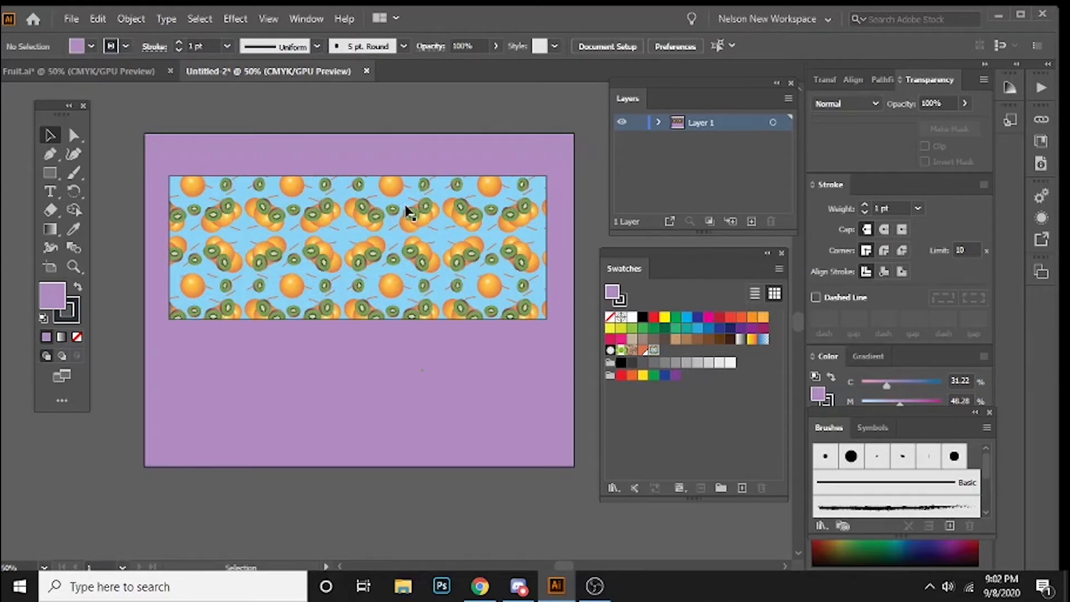
scroll(409, 212, down, 1)
key(m)
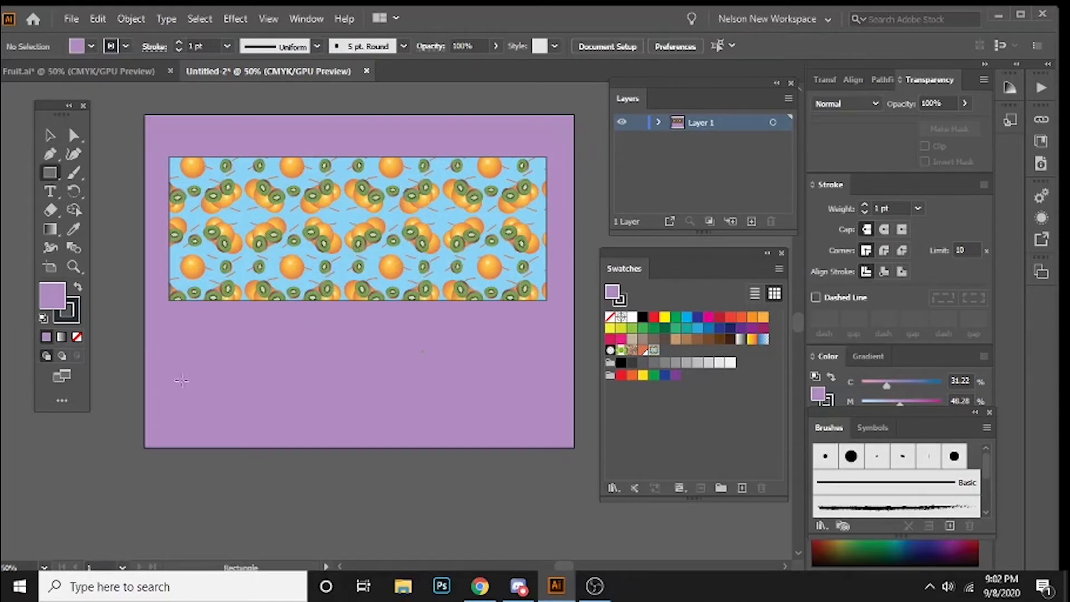
drag(168, 314, 543, 375)
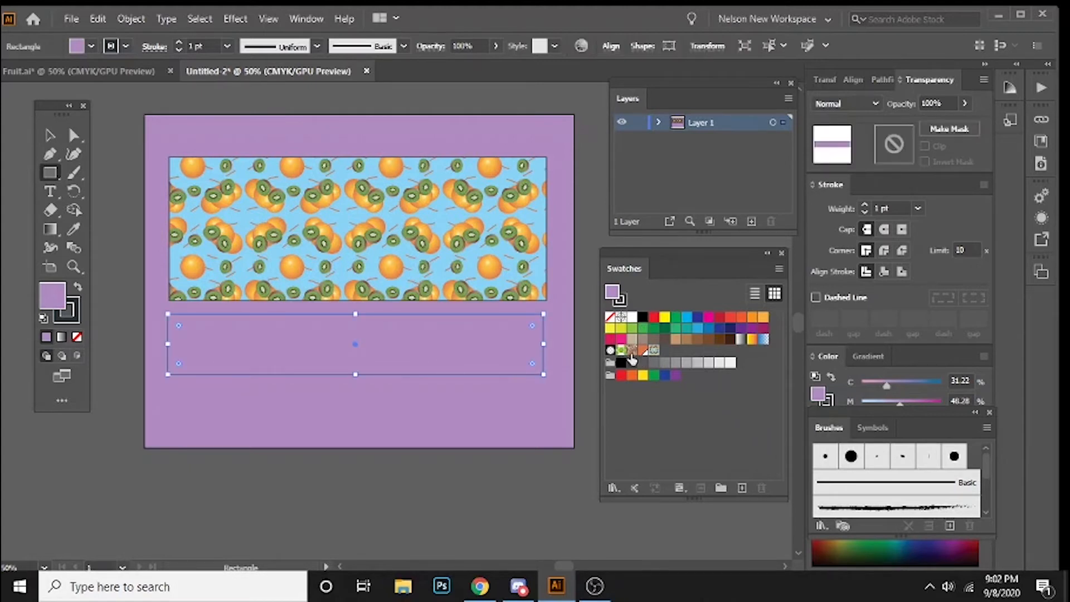
click(620, 351)
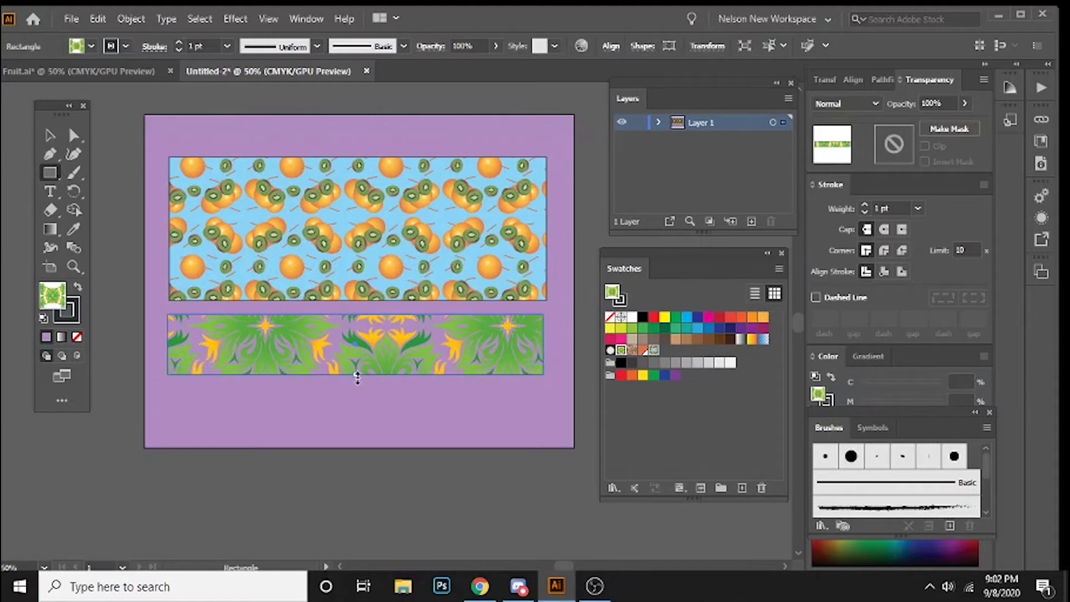
drag(357, 375, 357, 423)
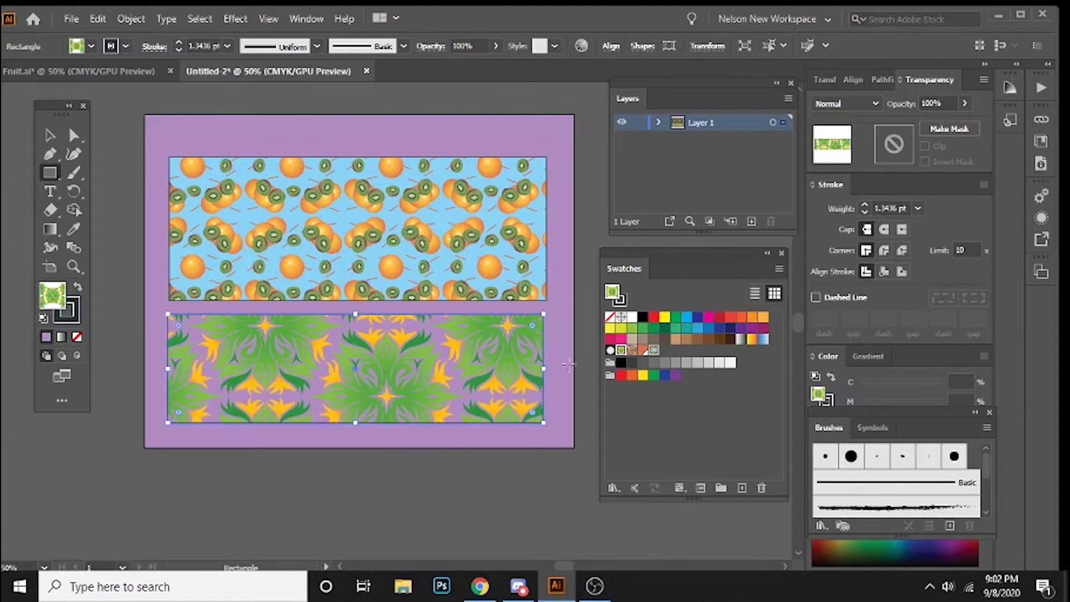
click(632, 350)
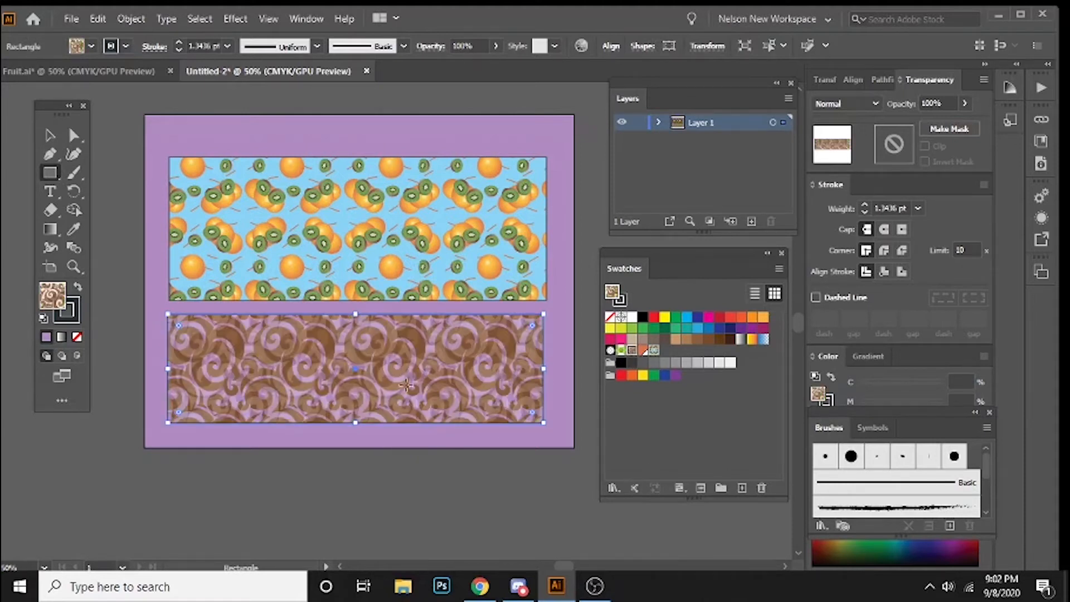
click(724, 487)
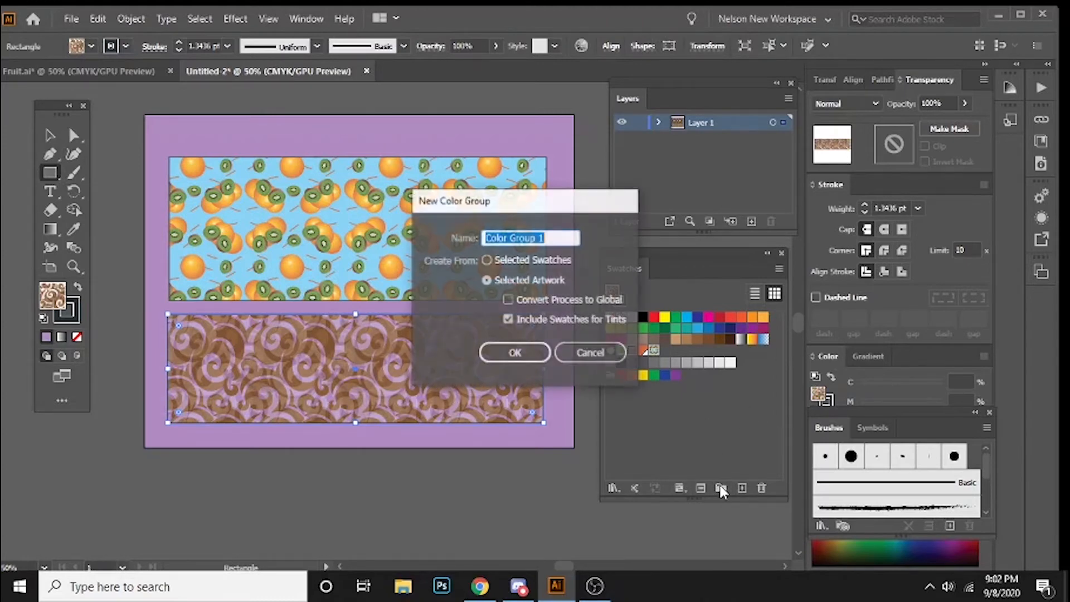
click(591, 352)
click(679, 488)
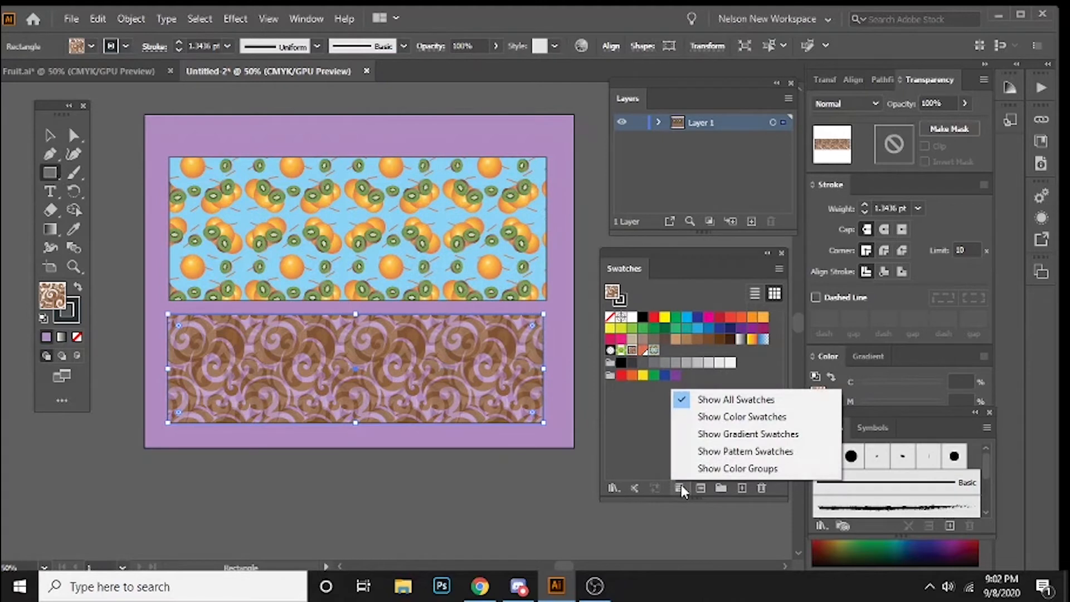
click(650, 456)
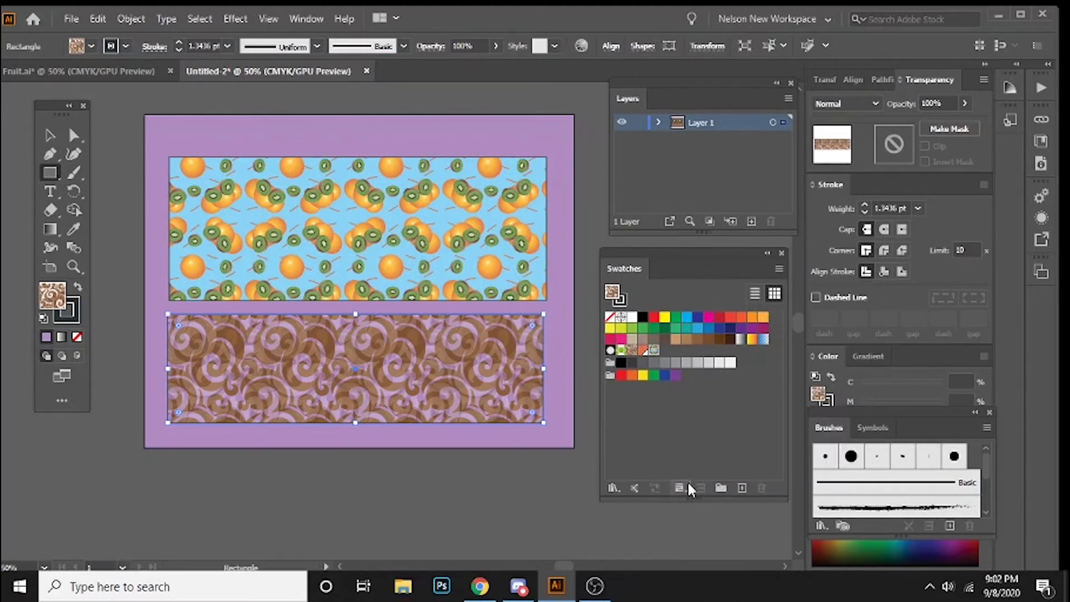
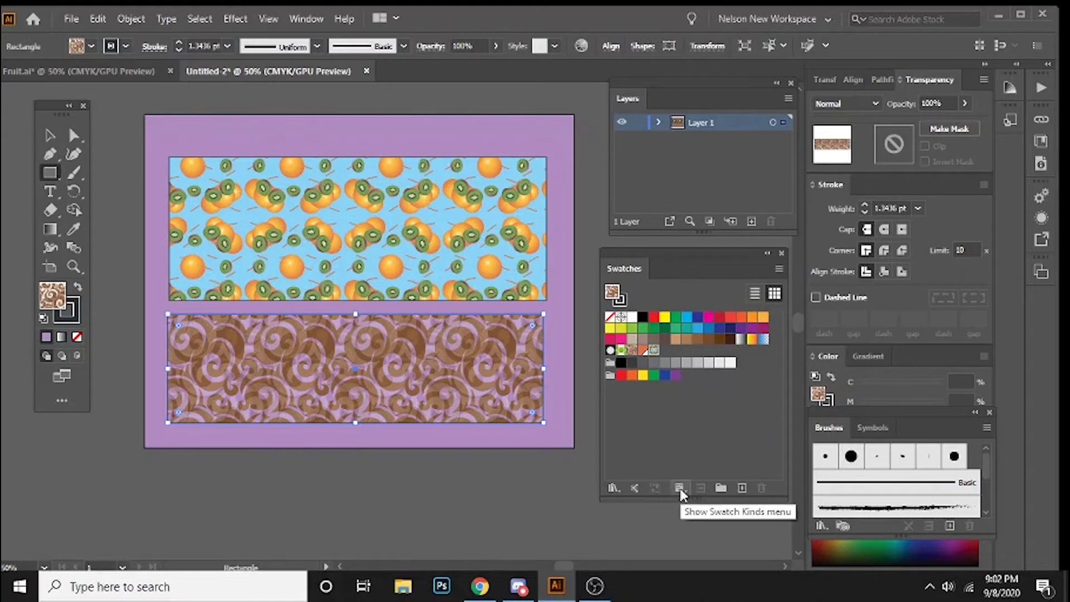
Step: Filter the swatches to show only pattern swatches, and restore the display of all swatches
click(679, 489)
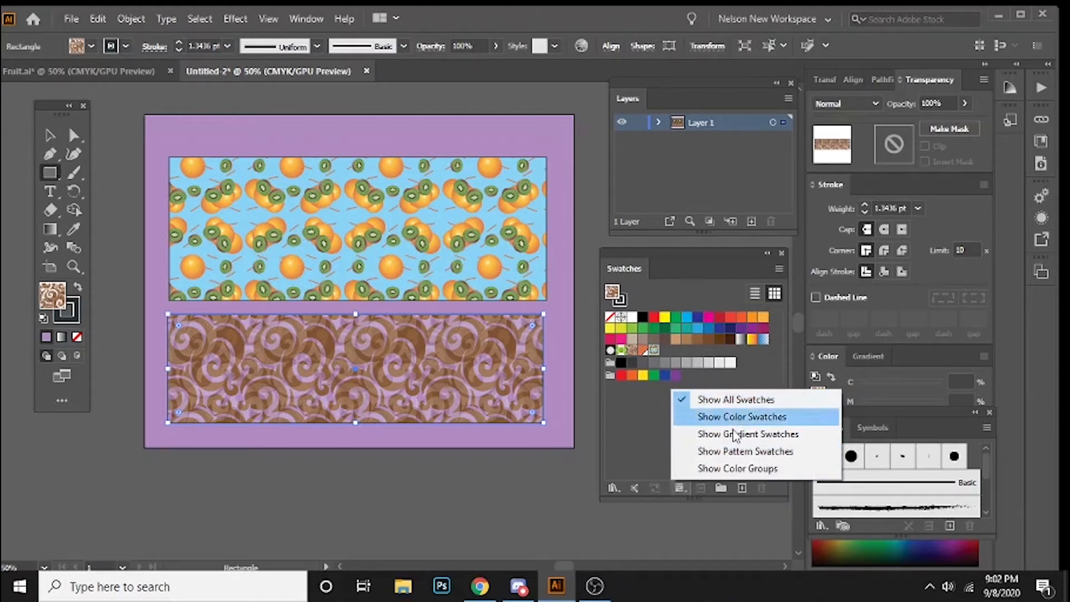
click(753, 454)
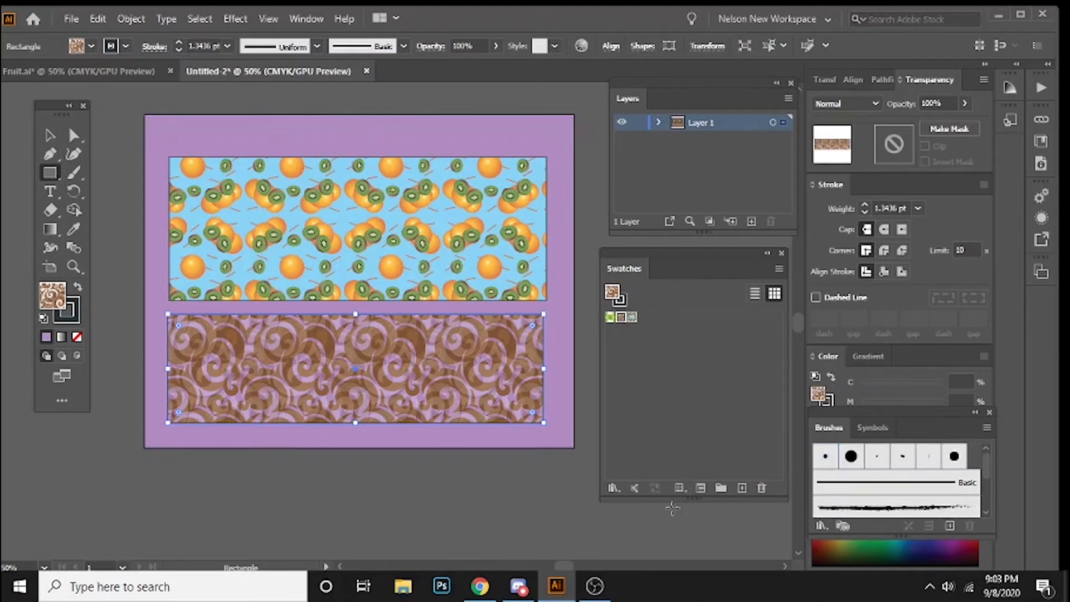
click(678, 488)
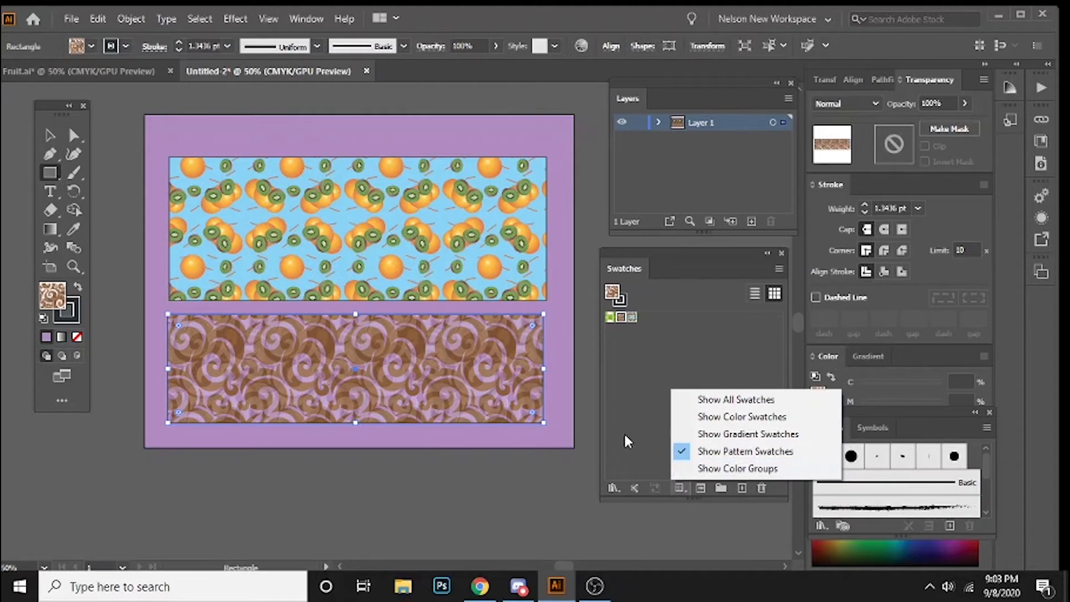
click(716, 401)
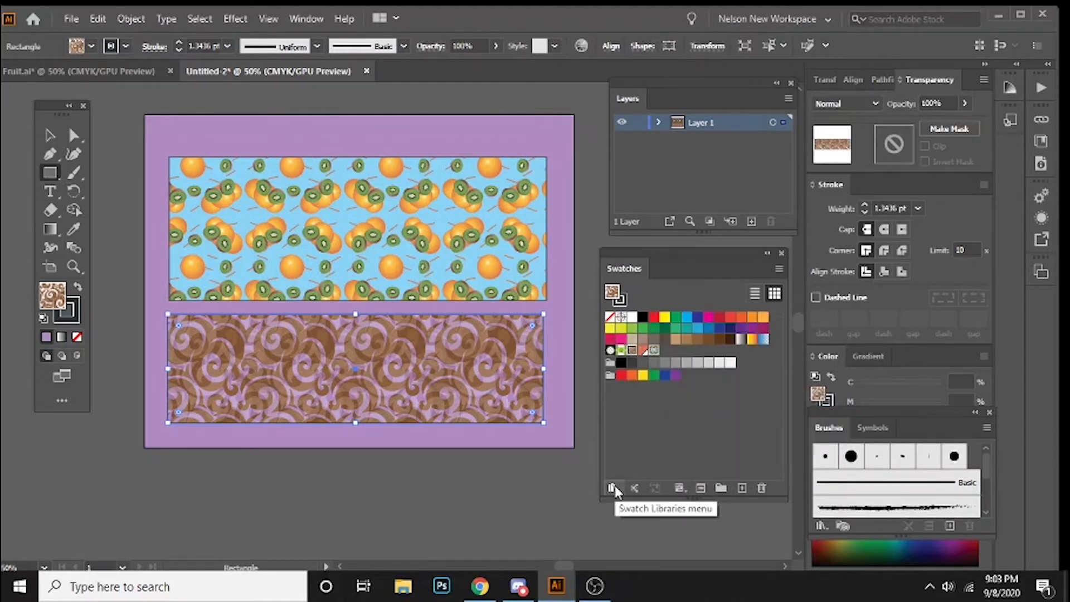
click(779, 271)
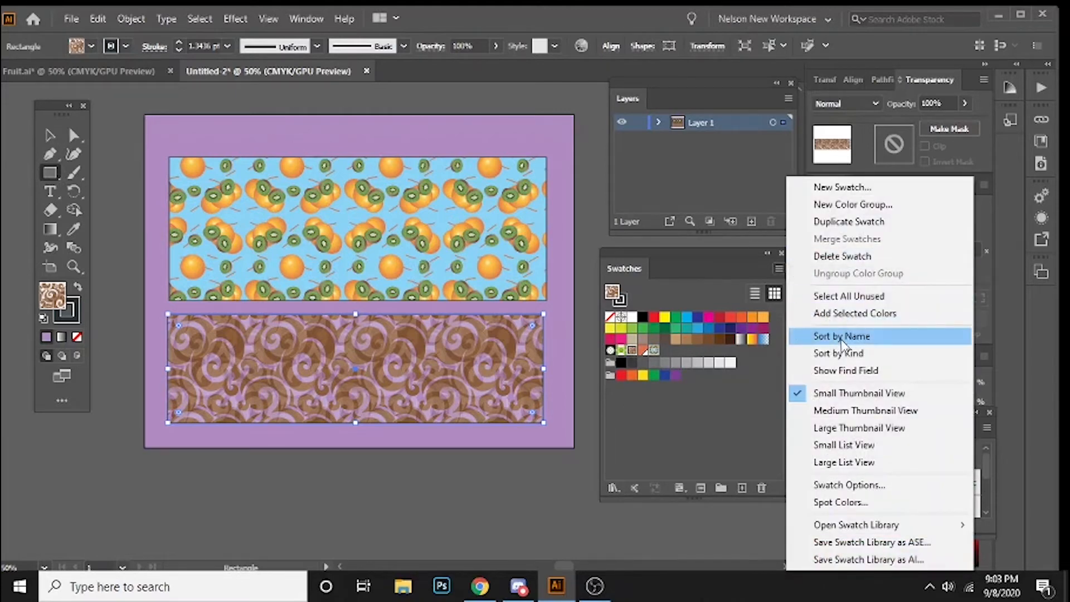
mouse_move(852, 526)
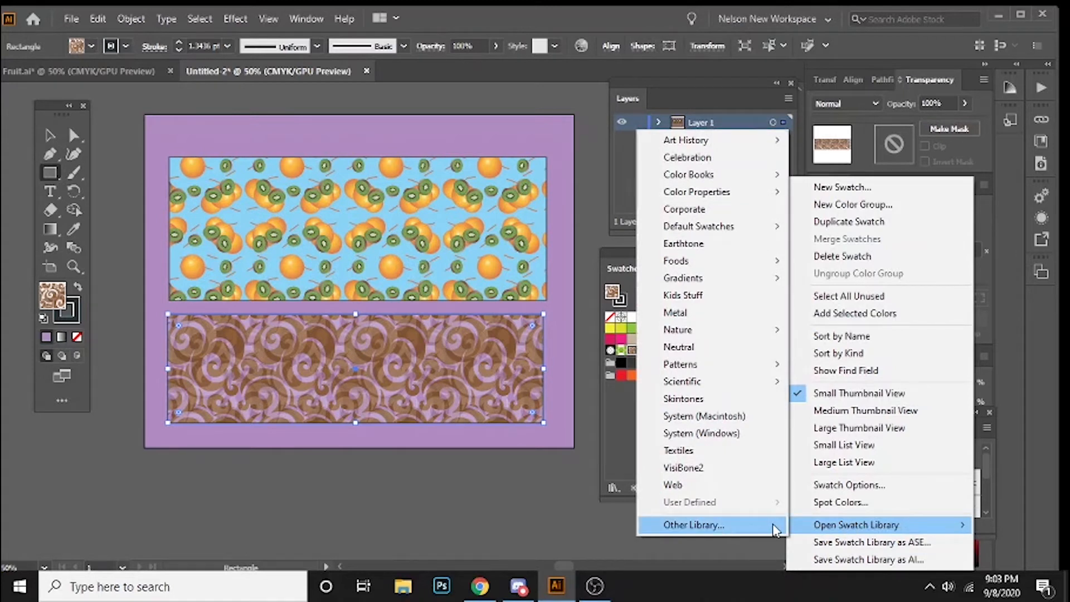
mouse_move(705, 369)
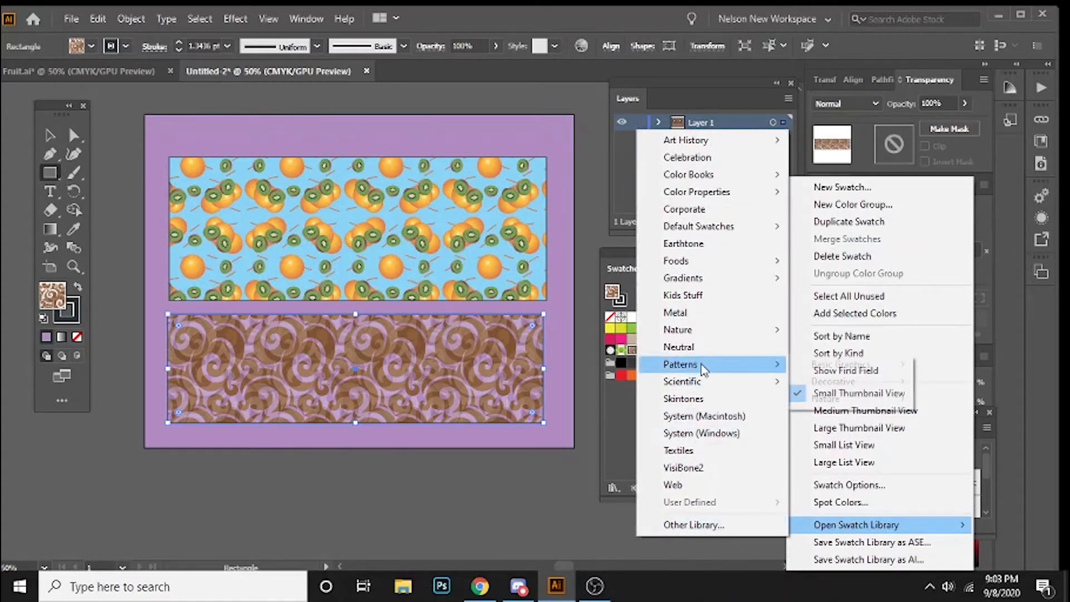
click(612, 420)
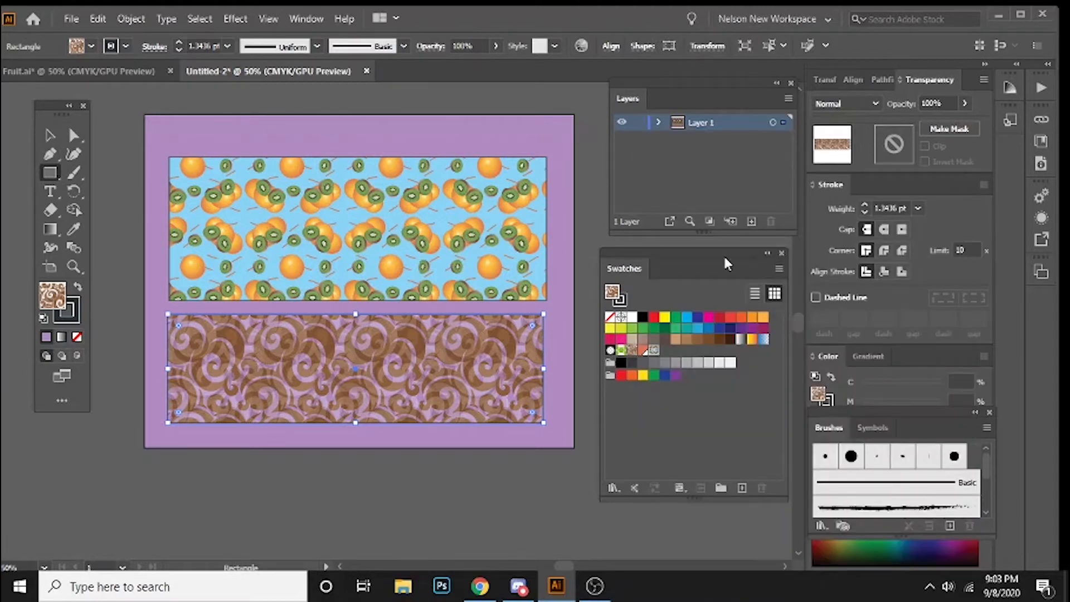
click(778, 270)
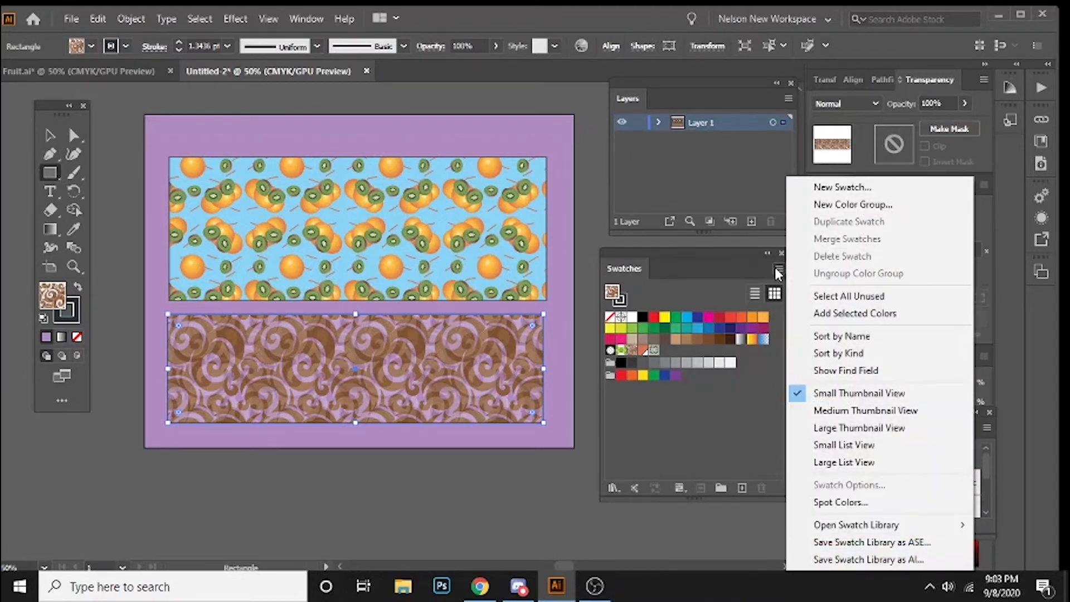
click(780, 268)
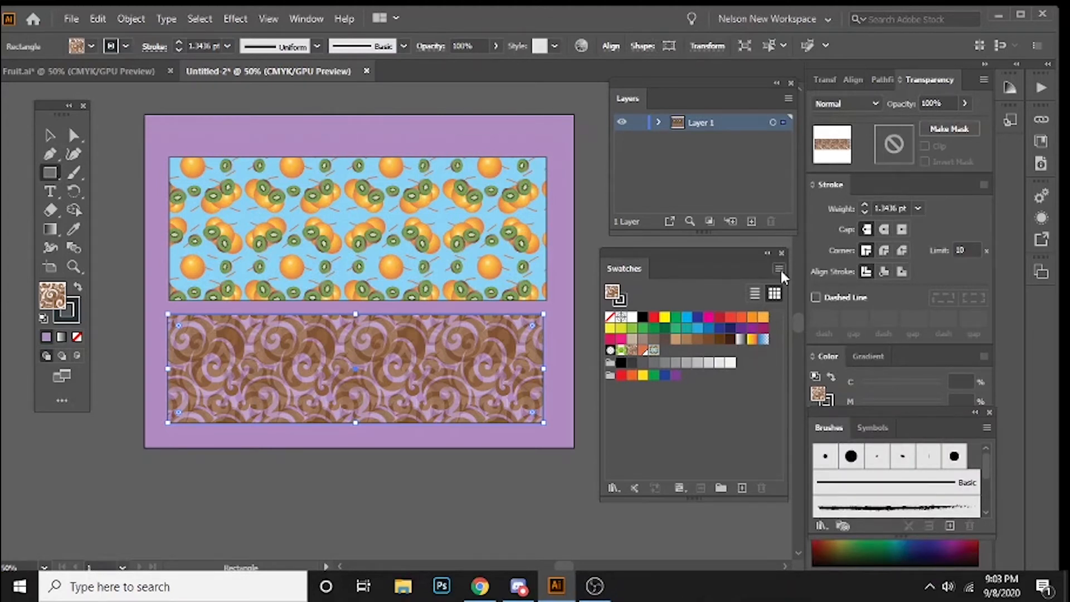
Step: Open the Basic Graphics_Dots pattern swatch library
click(779, 269)
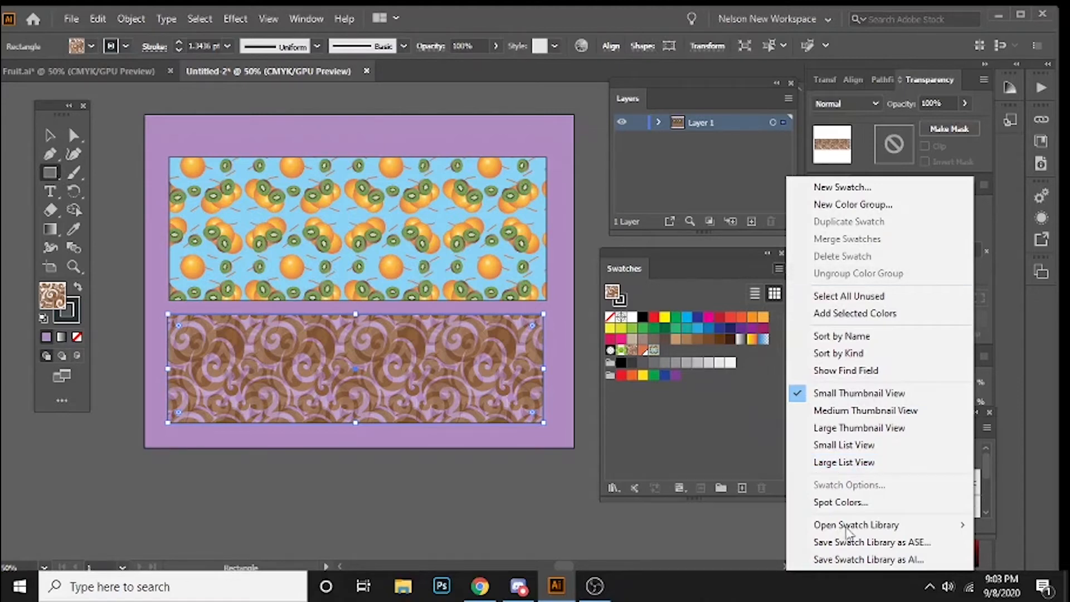
mouse_move(834, 529)
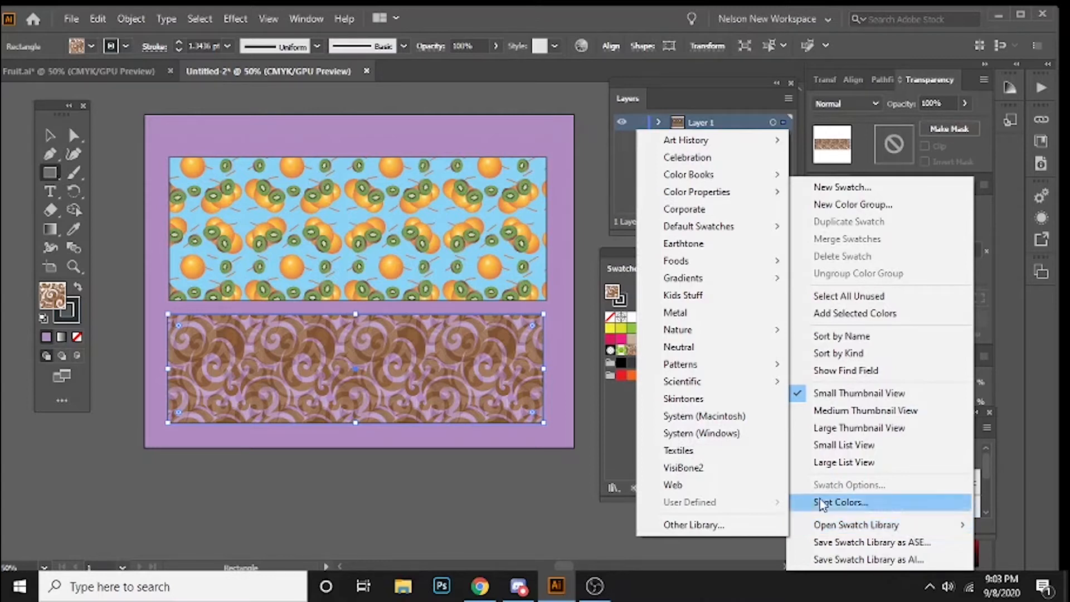
mouse_move(682, 369)
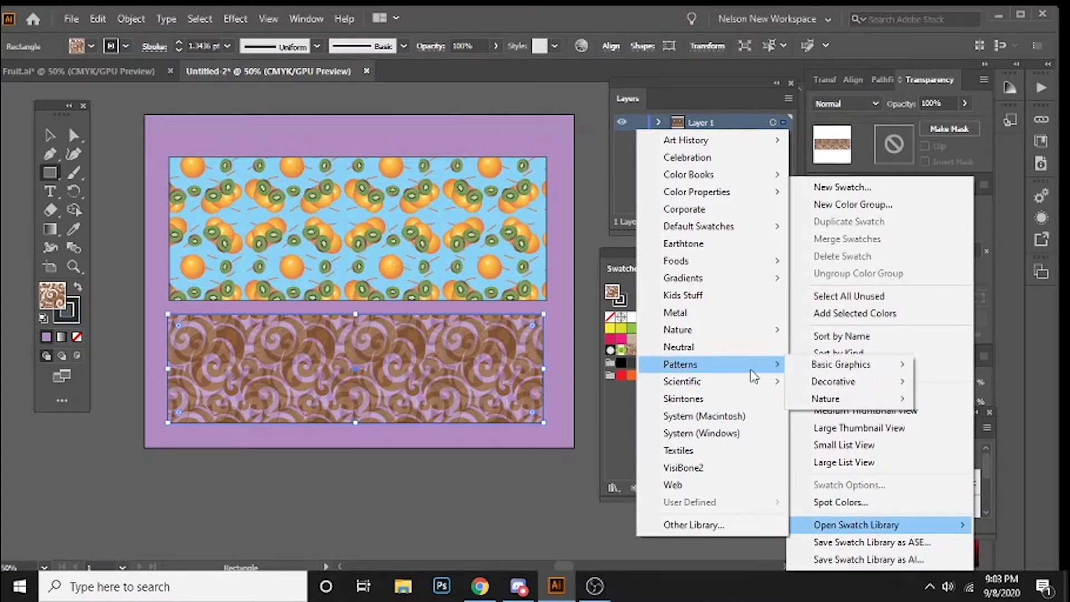
mouse_move(825, 371)
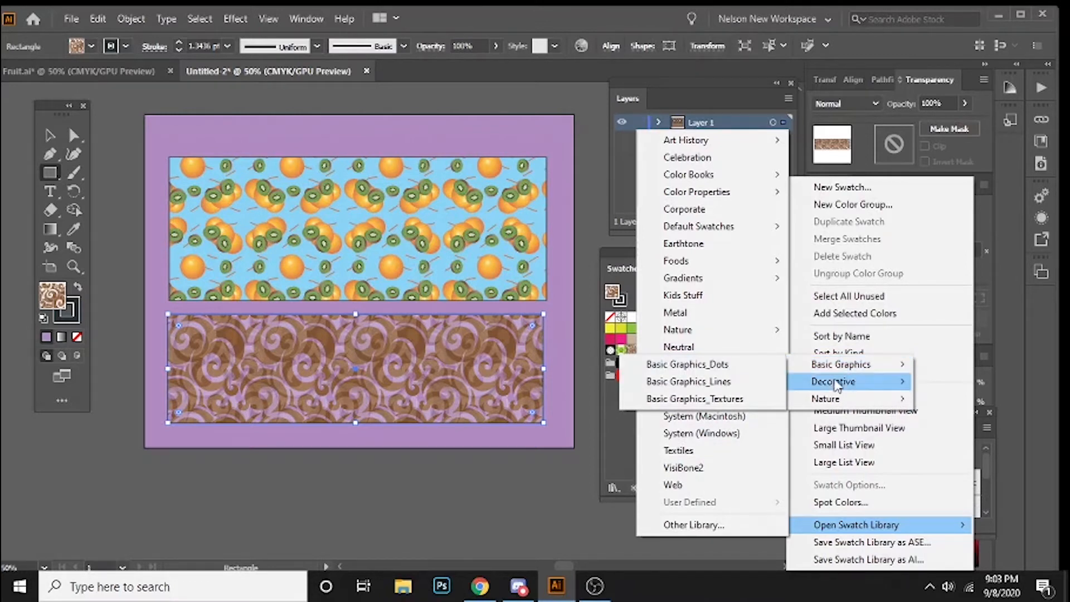
mouse_move(846, 401)
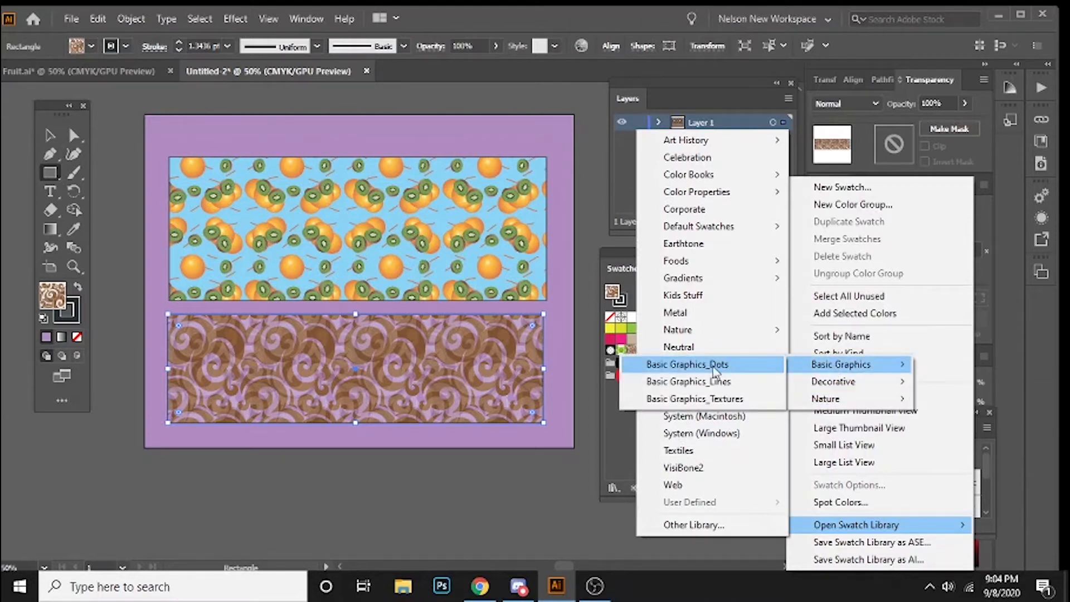
click(715, 370)
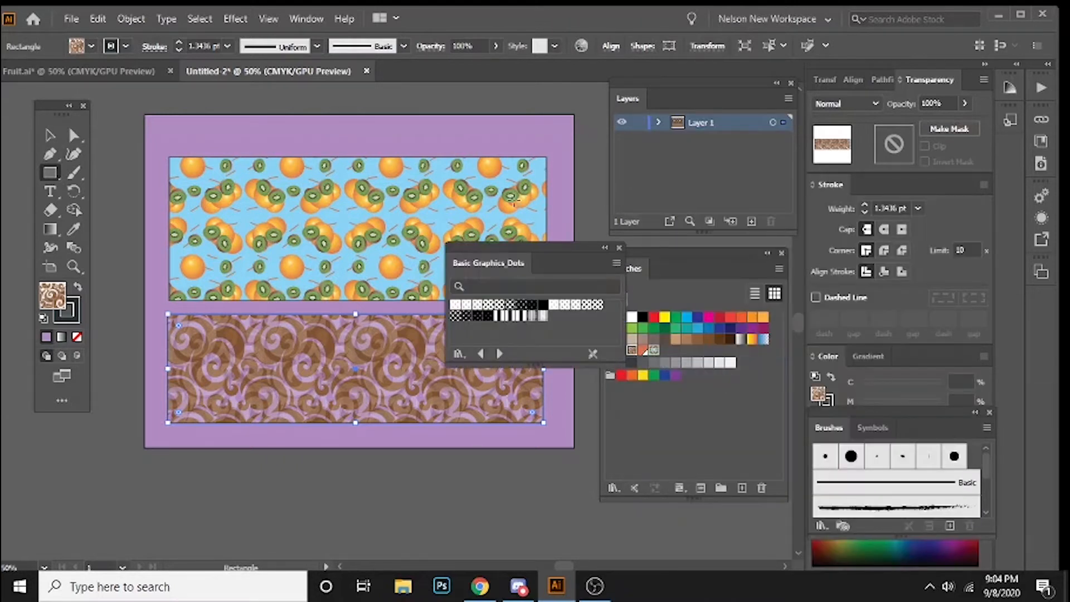
Step: Try white-on-black and progressively smaller black dot patterns on the lower rectangle, and extend its bottom edge slightly downward
click(49, 135)
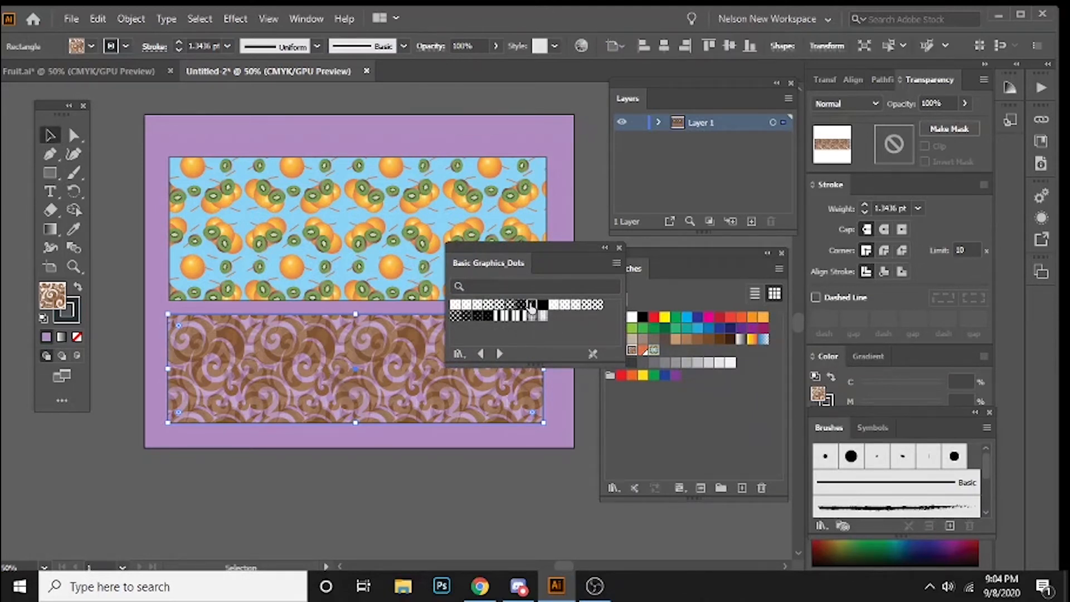
click(500, 311)
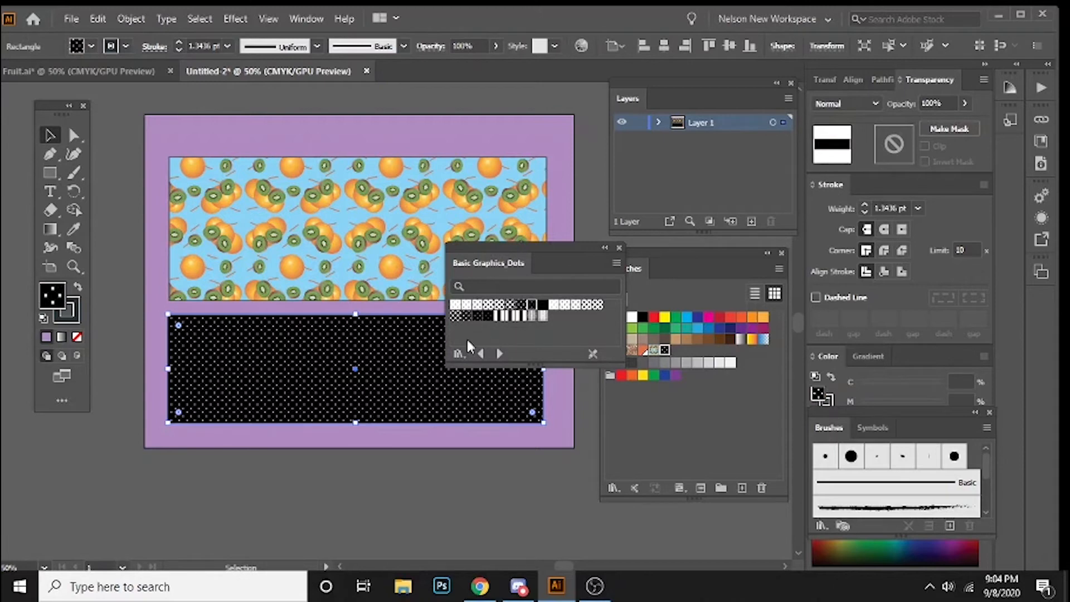
click(488, 305)
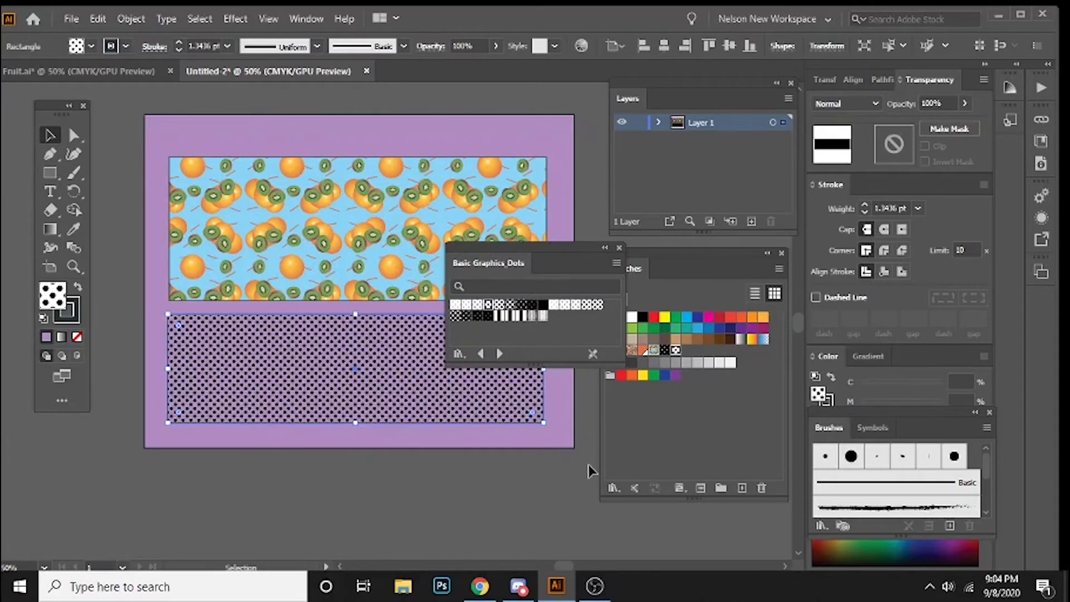
click(475, 307)
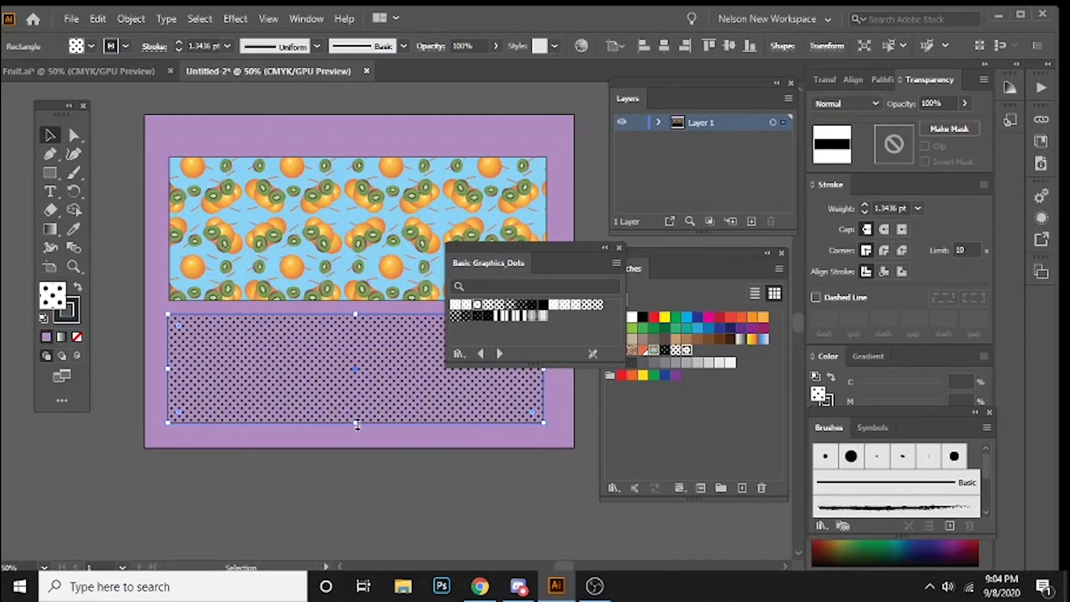
drag(355, 422, 355, 433)
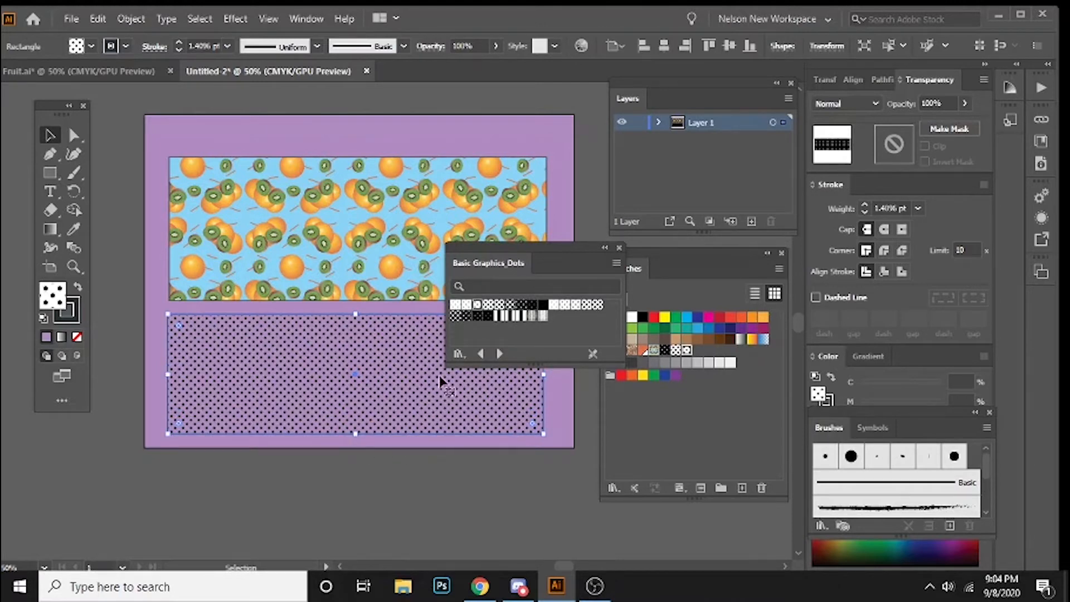
click(467, 305)
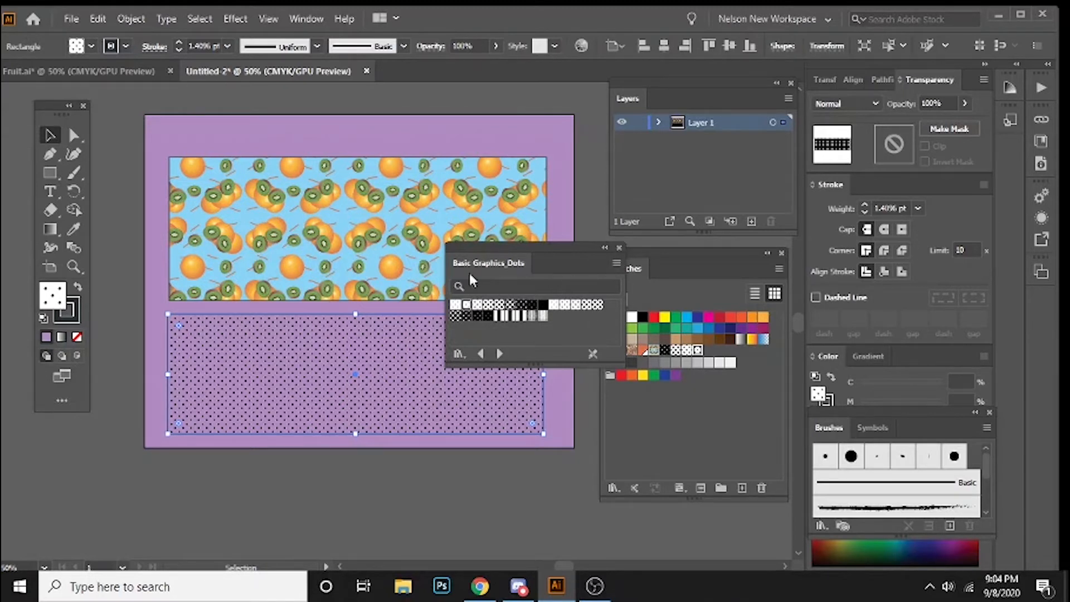
Step: Open the Nature_Animal Skins pattern library in its own panel over the fruit pattern, and collapse the Basic Graphics_Dots library
click(604, 248)
click(553, 248)
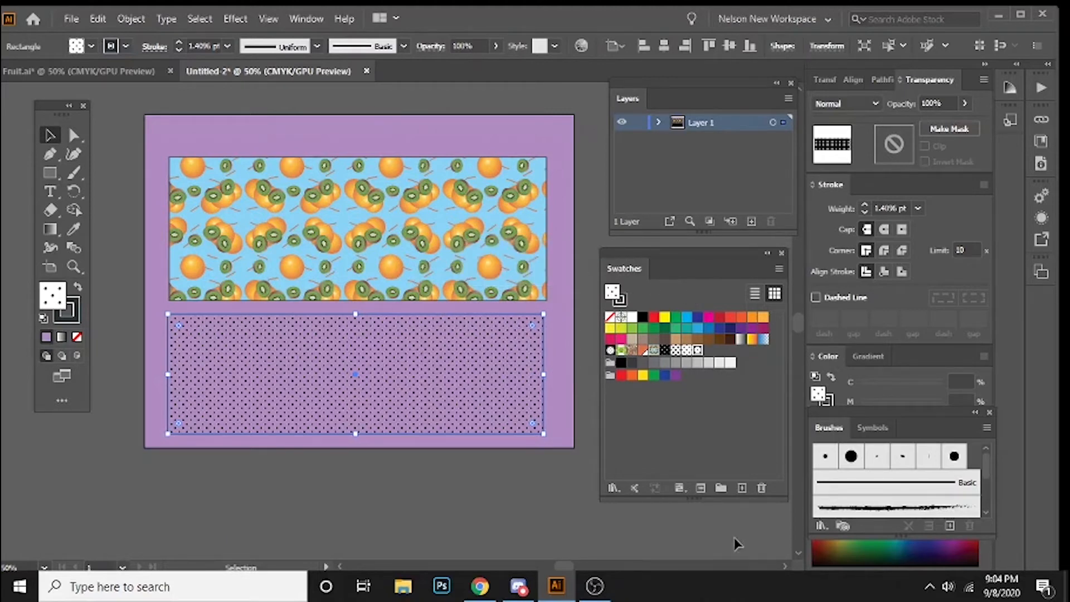
click(779, 269)
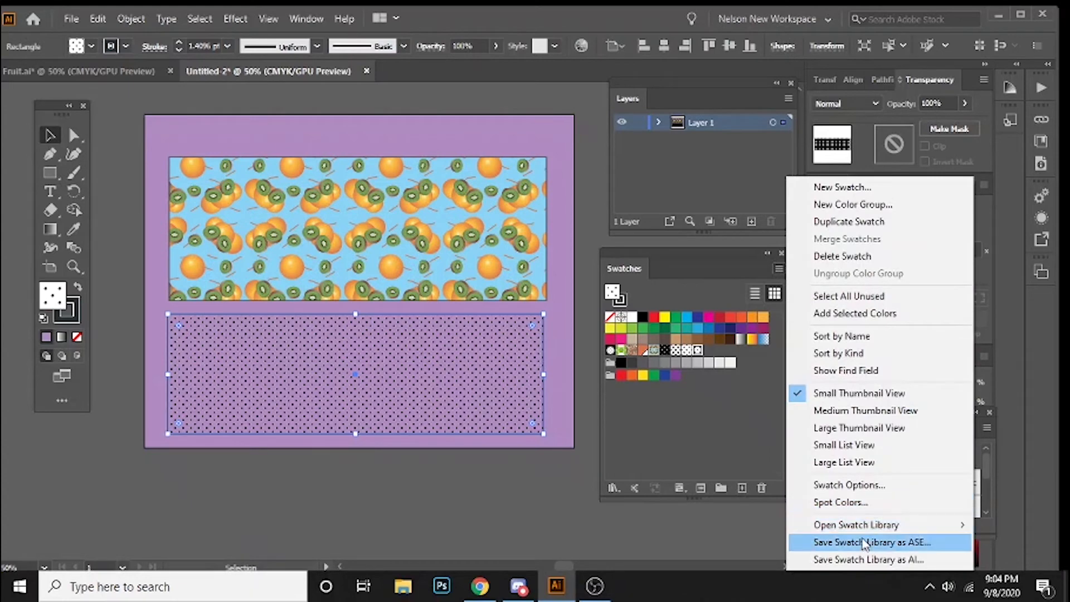
mouse_move(884, 528)
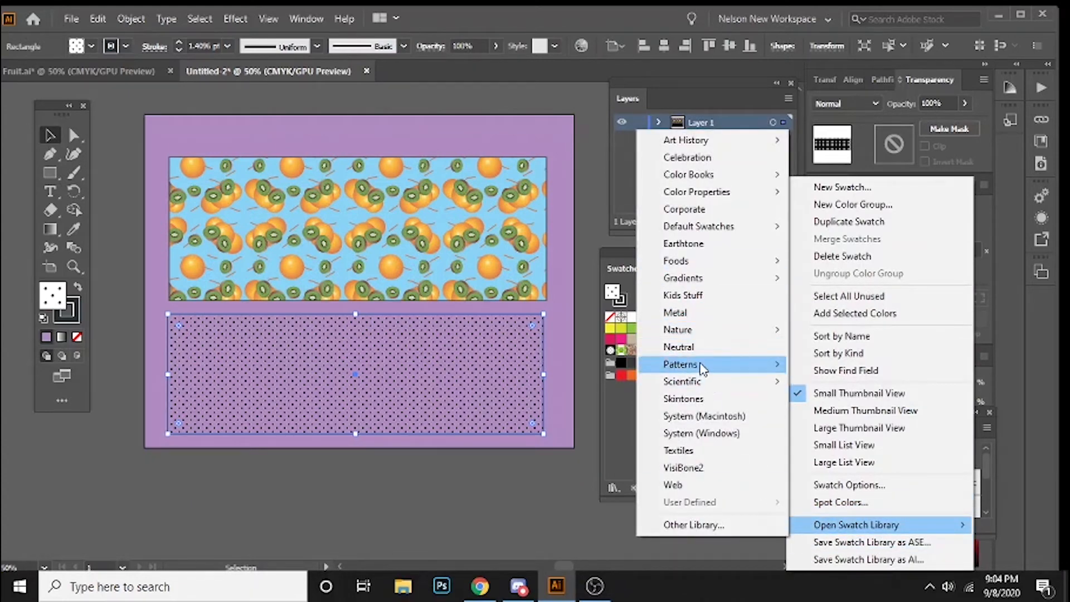
mouse_move(857, 385)
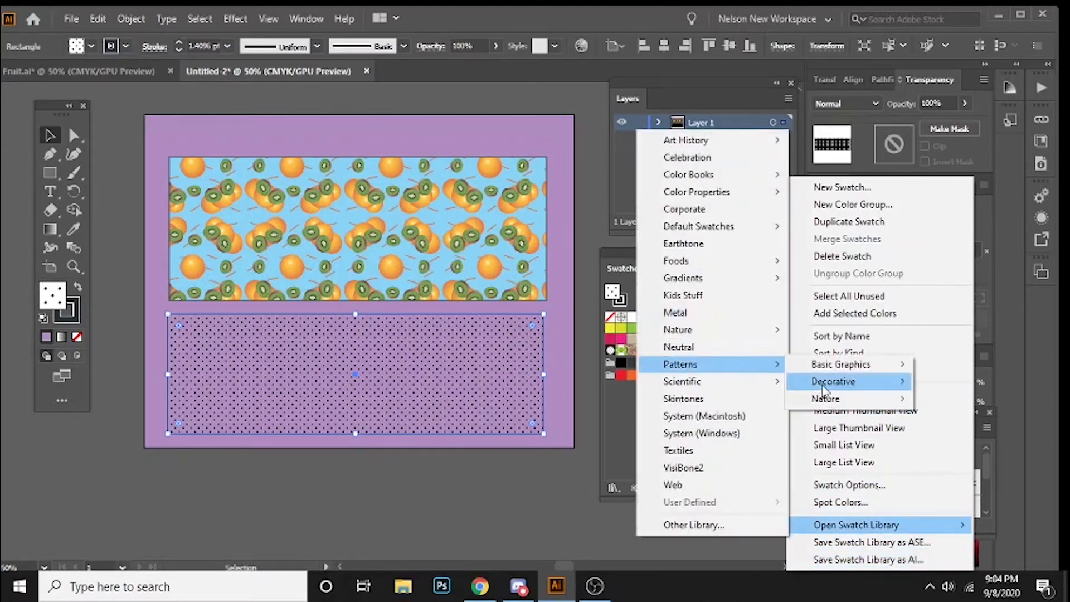
mouse_move(844, 403)
click(959, 405)
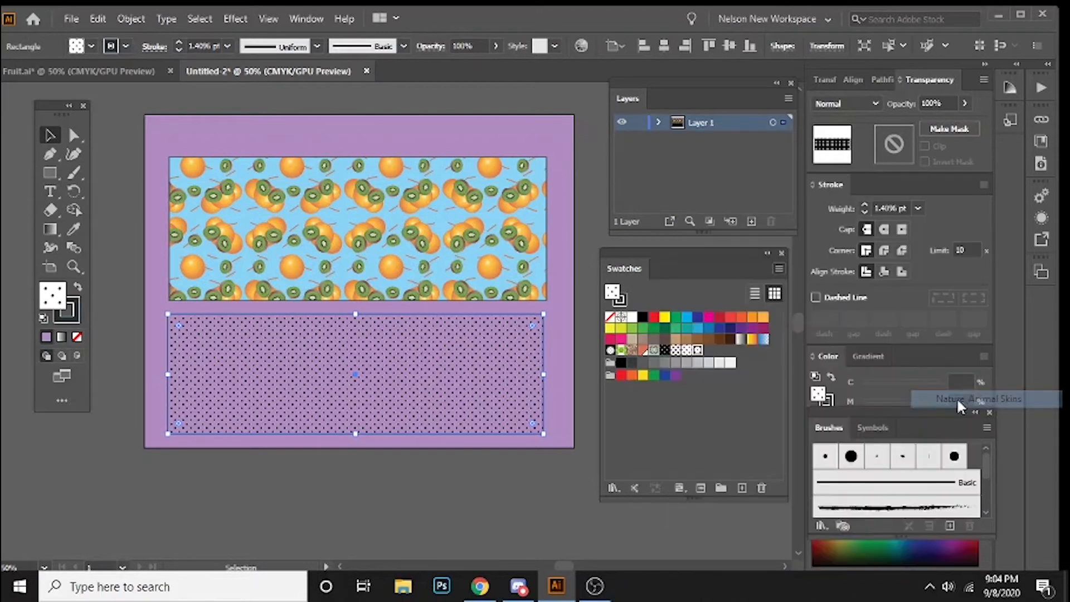
drag(337, 262, 349, 151)
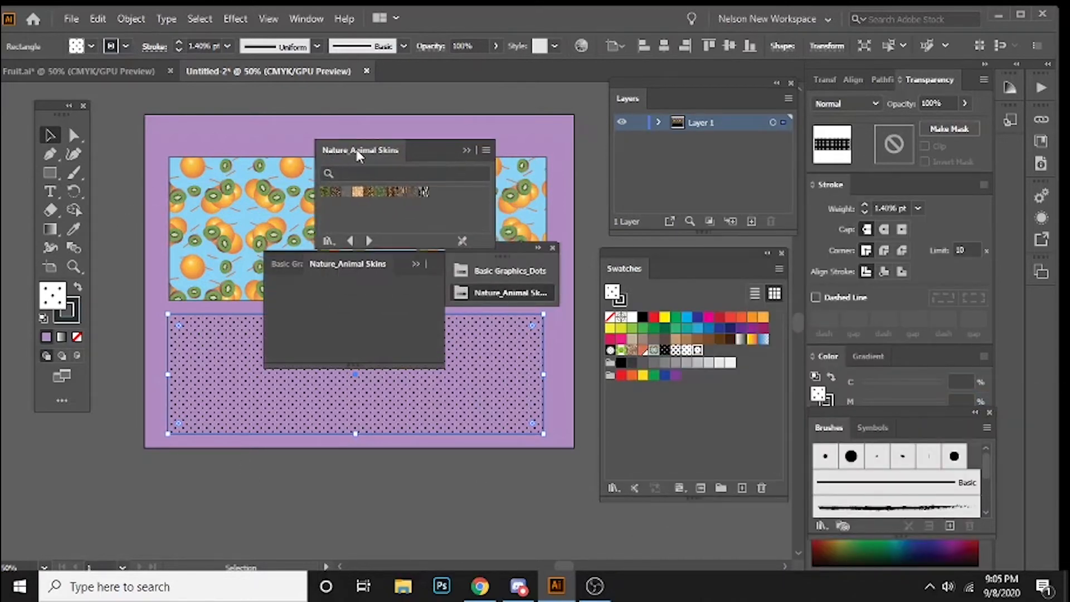
click(415, 265)
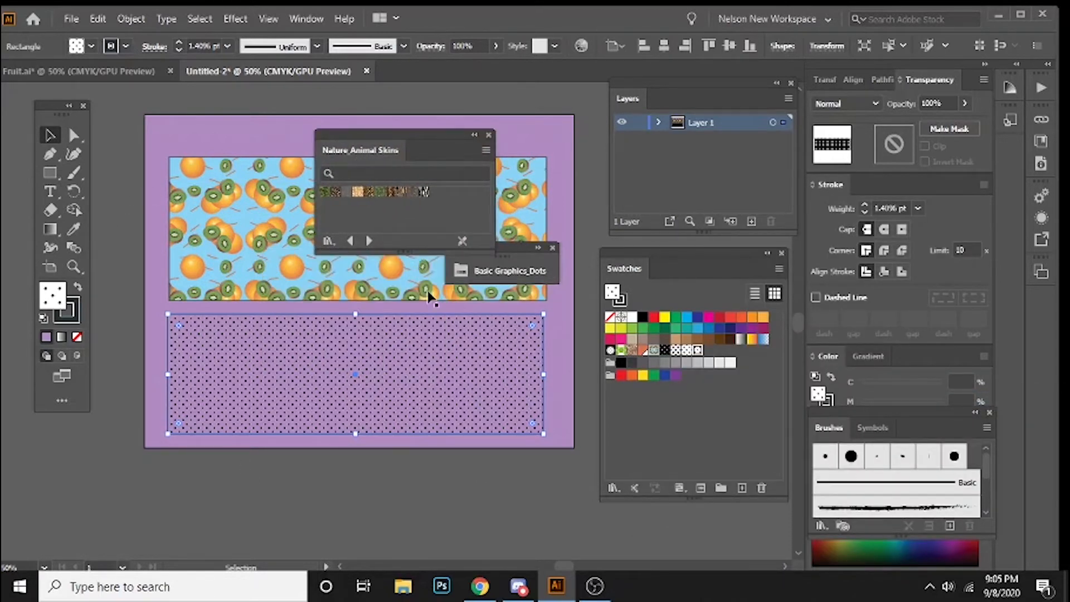
Step: Fill the lower rectangle with the peacock-feather, tan-patch, black-spotted, brown snakeskin and finally grey-brown animal skin patterns, and deselect it
click(381, 193)
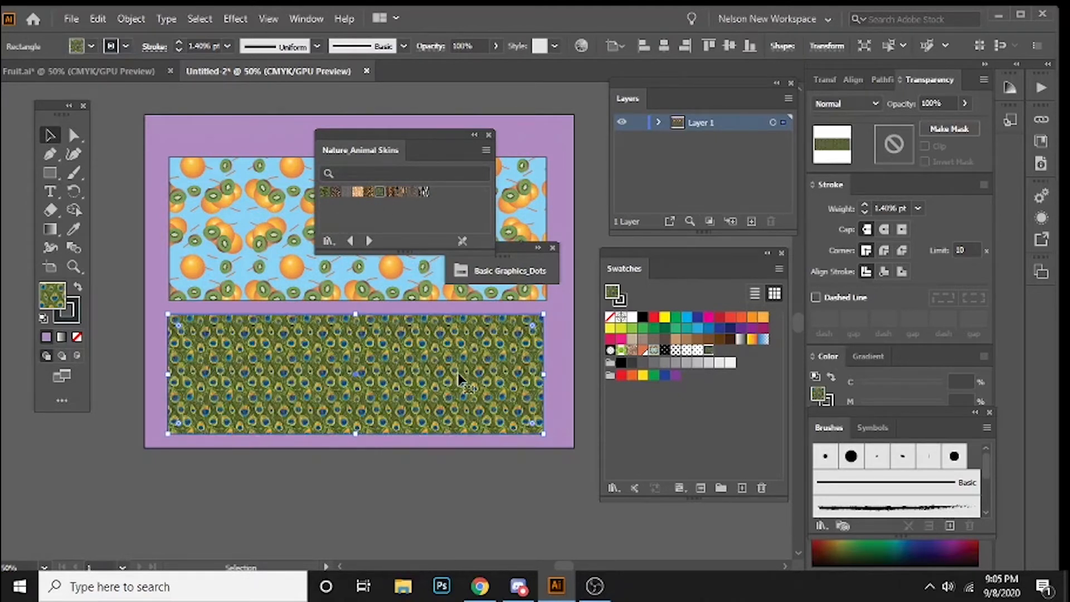
click(357, 192)
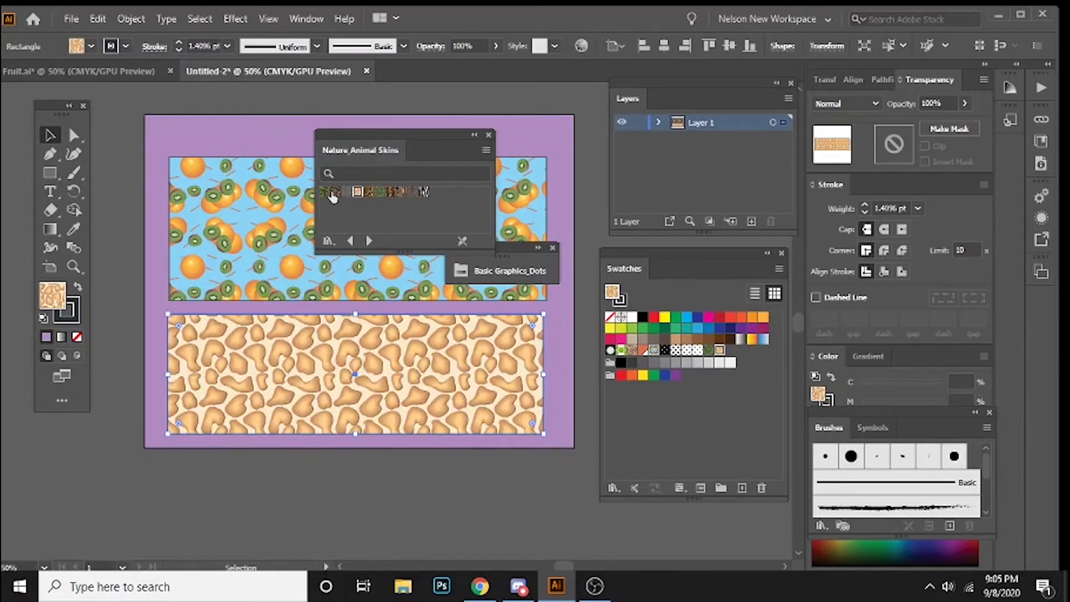
click(336, 191)
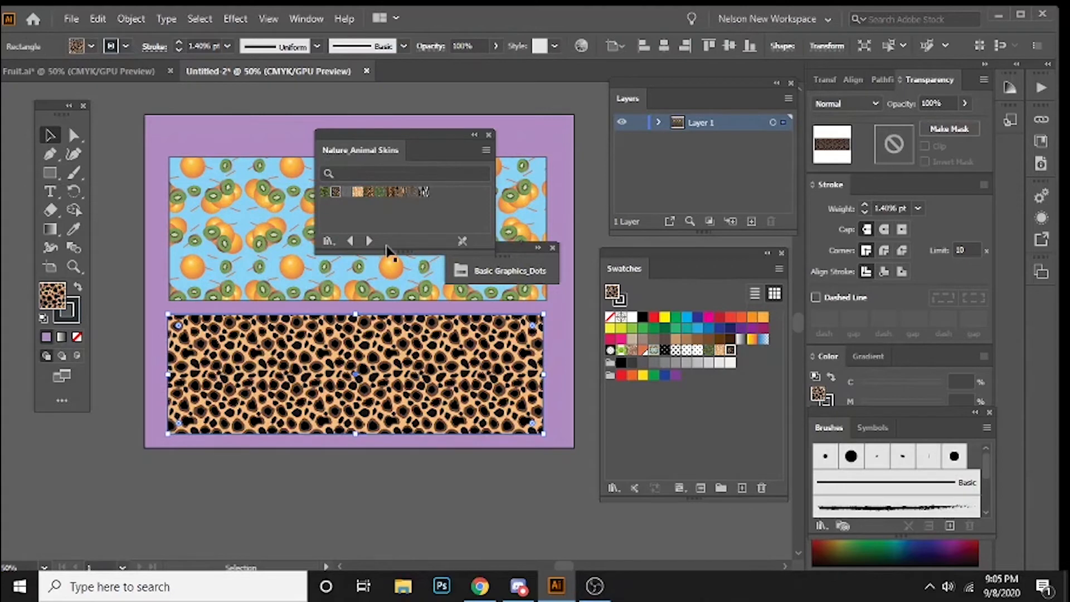
click(391, 192)
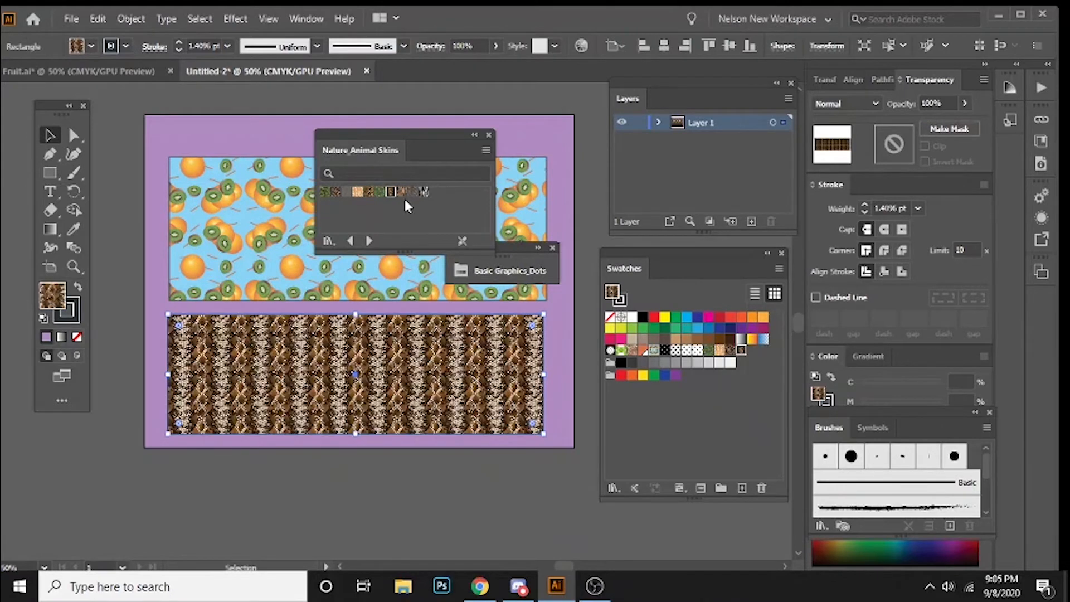
click(412, 191)
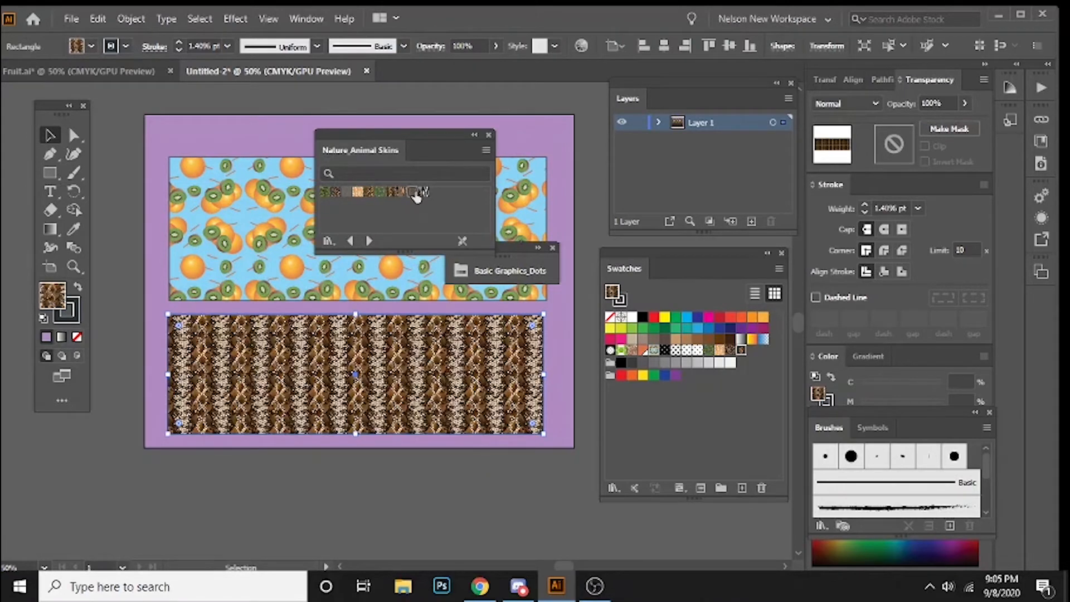
click(413, 500)
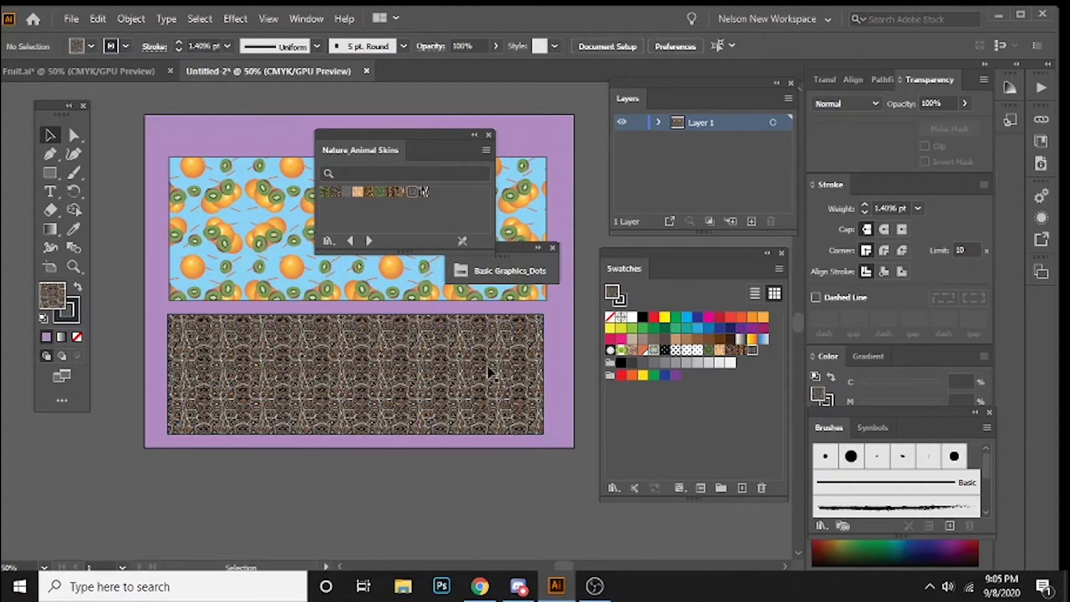
Step: Close the Nature_Animal Skins and Basic Graphics_Dots libraries and delete the lower rectangle with the animal skin fill
click(489, 135)
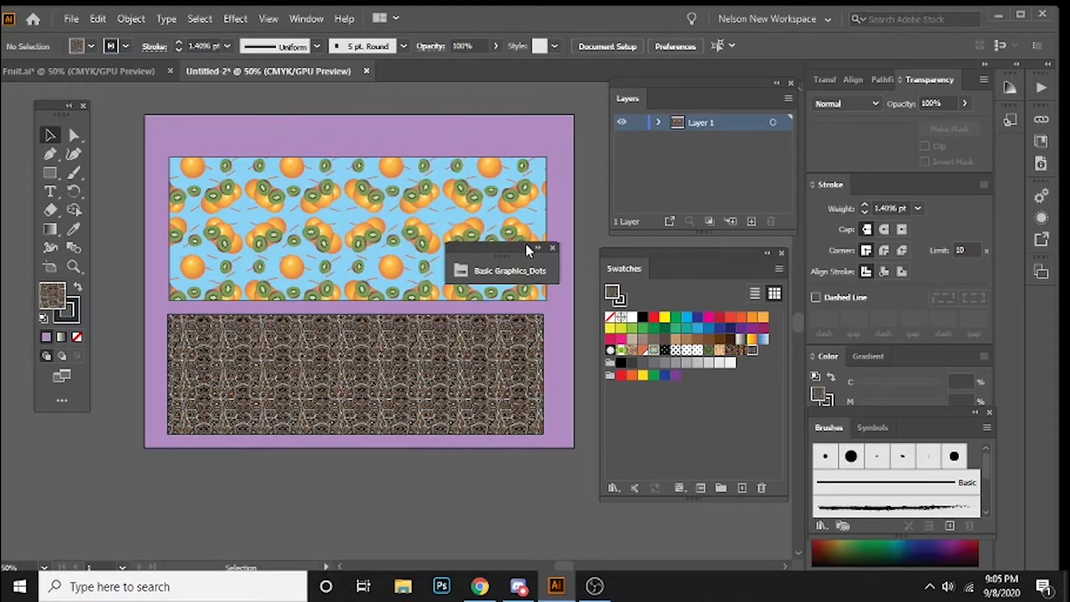
click(553, 247)
click(354, 370)
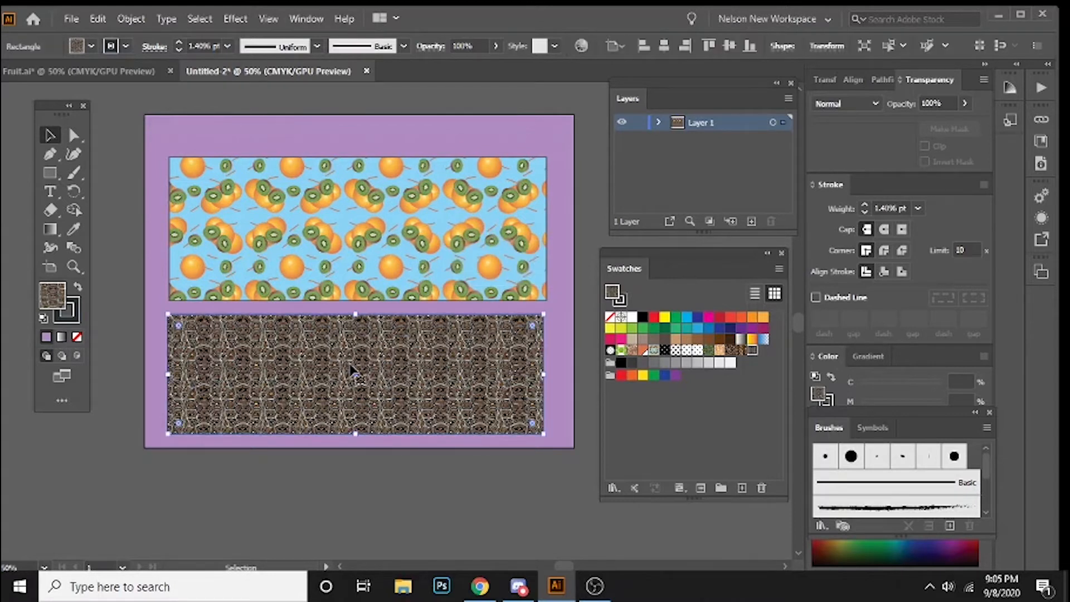
key(Delete)
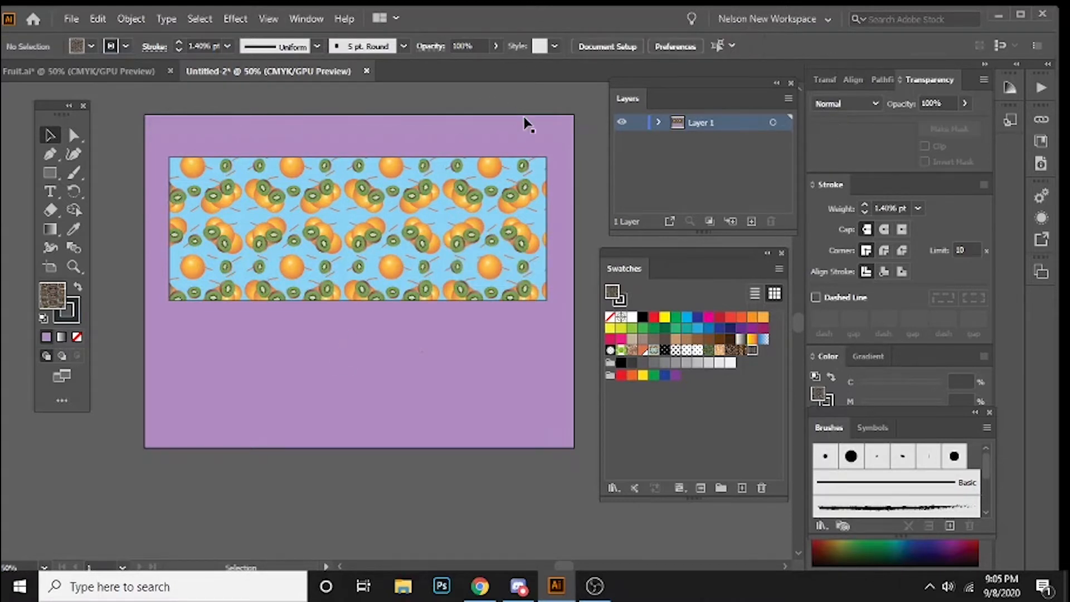
double_click(654, 352)
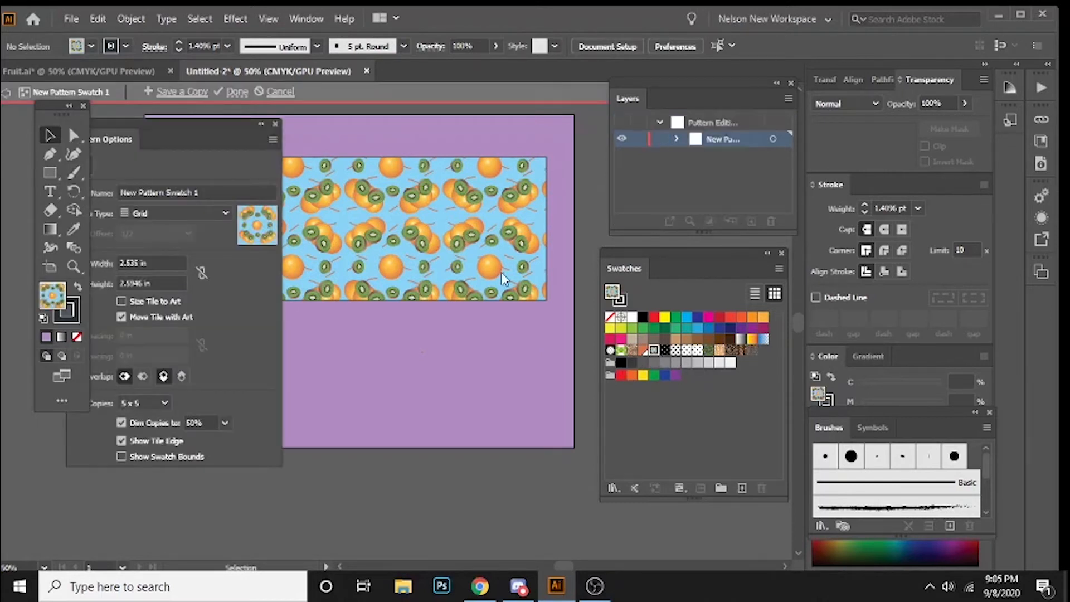
drag(144, 127, 192, 129)
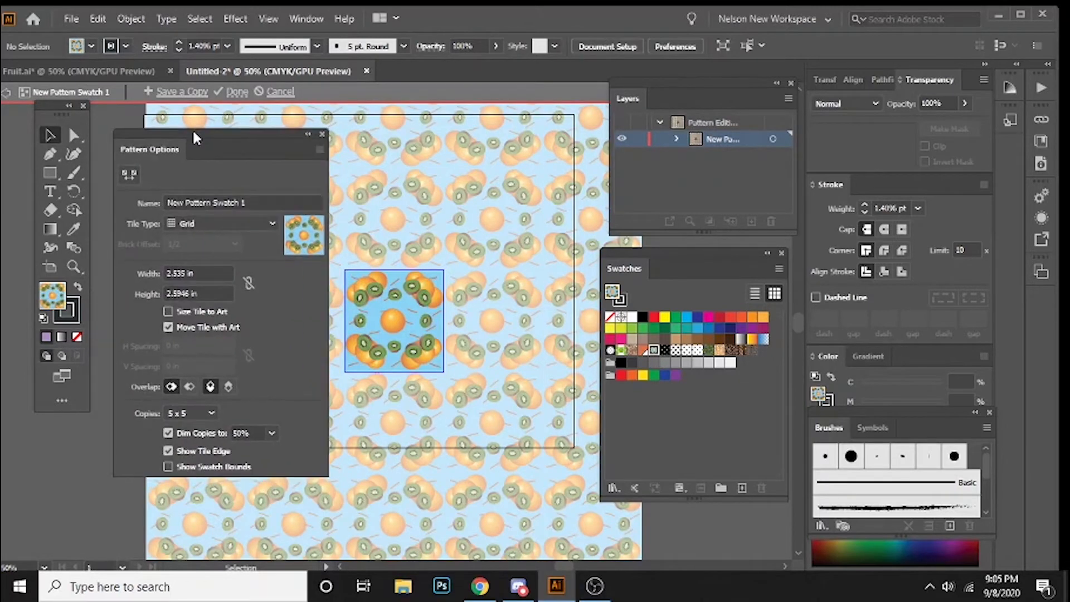
click(321, 134)
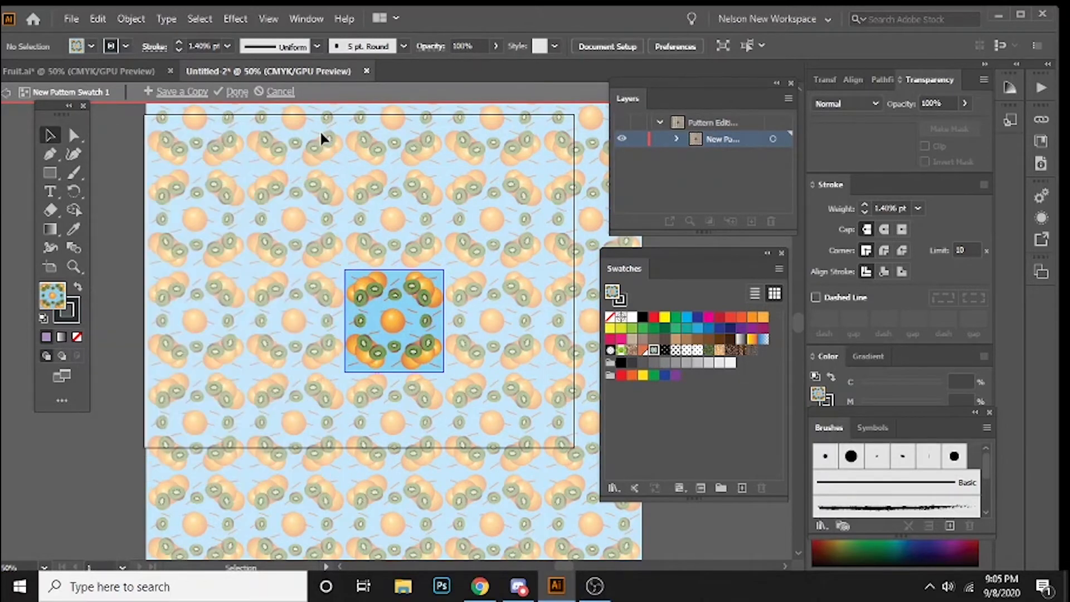
click(277, 90)
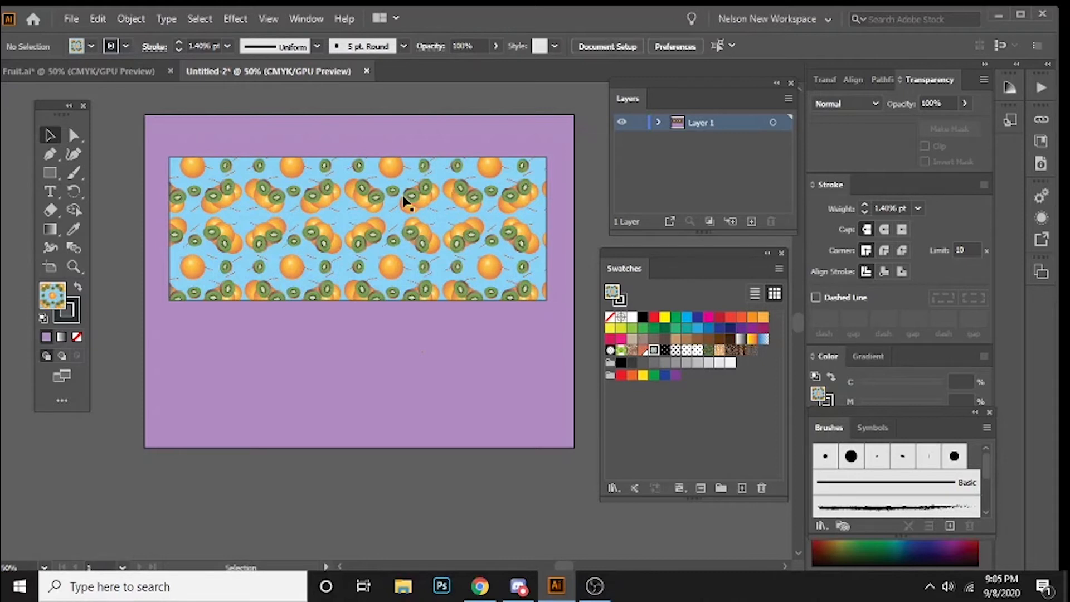
Step: Open the fruit swatch New Pattern Swatch 1 in pattern editing mode, with its tile and the pattern options both in view
double_click(654, 351)
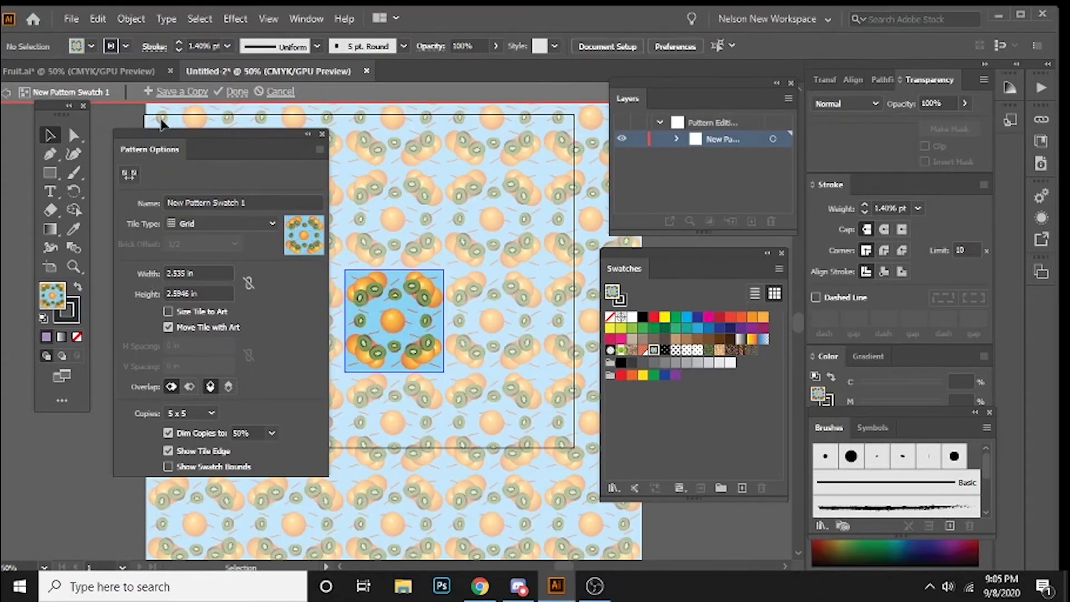
drag(394, 203, 454, 170)
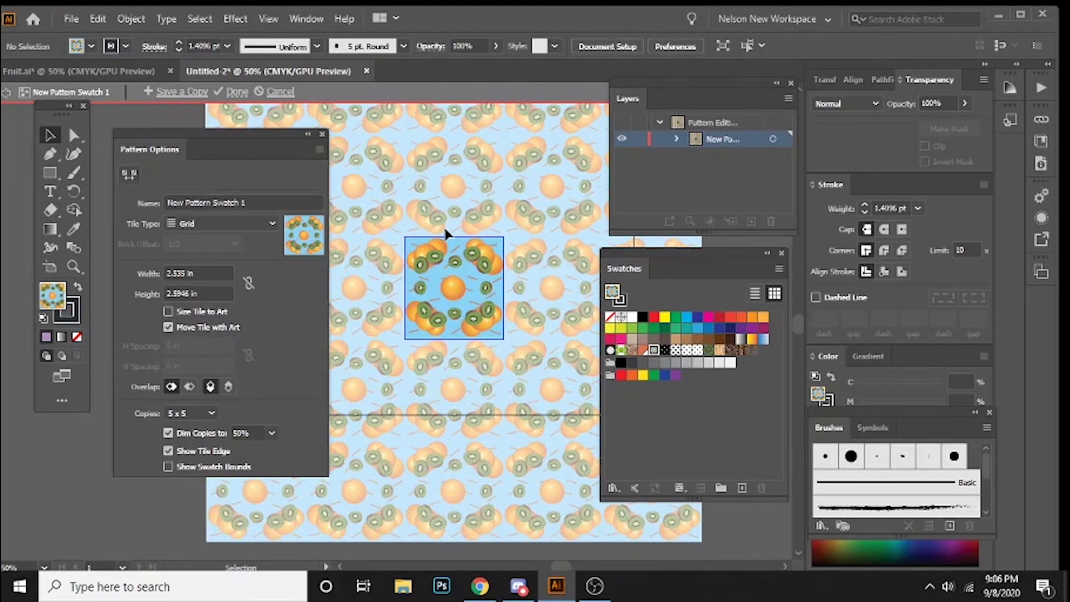
key(ctrl+plus)
key(ctrl+plus)
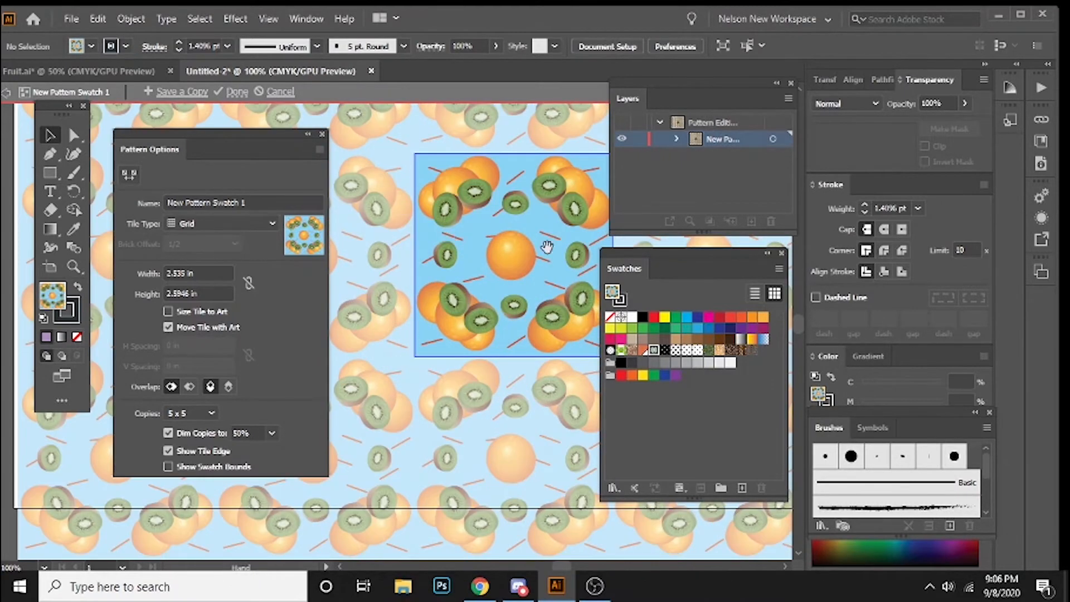
drag(547, 246, 483, 275)
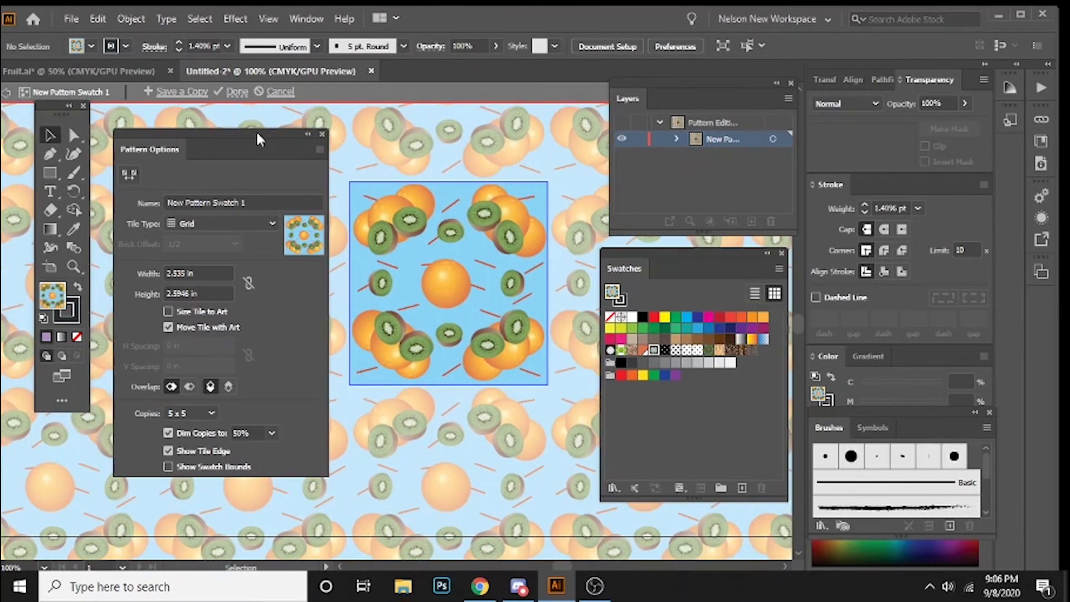
drag(256, 133, 246, 127)
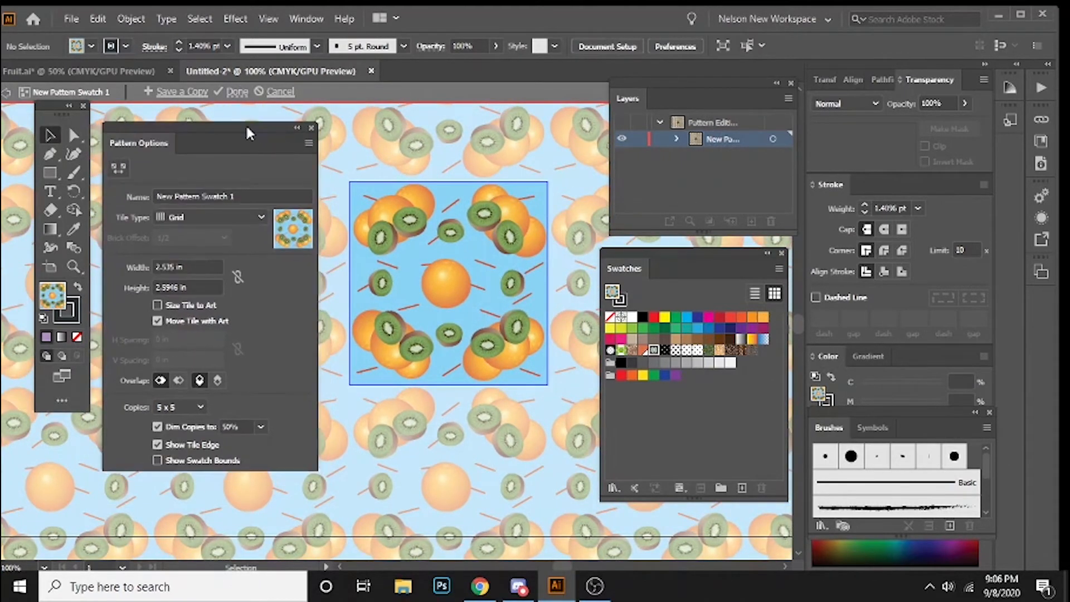
Step: Name the pattern Fruits and try the Brick by Row tile type before setting it back to Grid
click(249, 187)
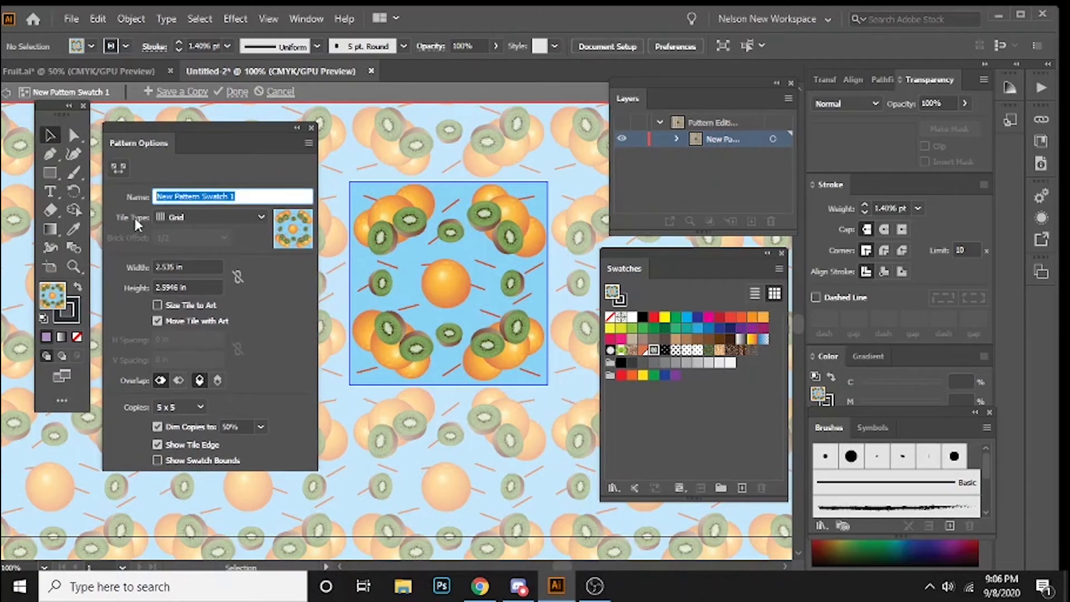
text(Fruits)
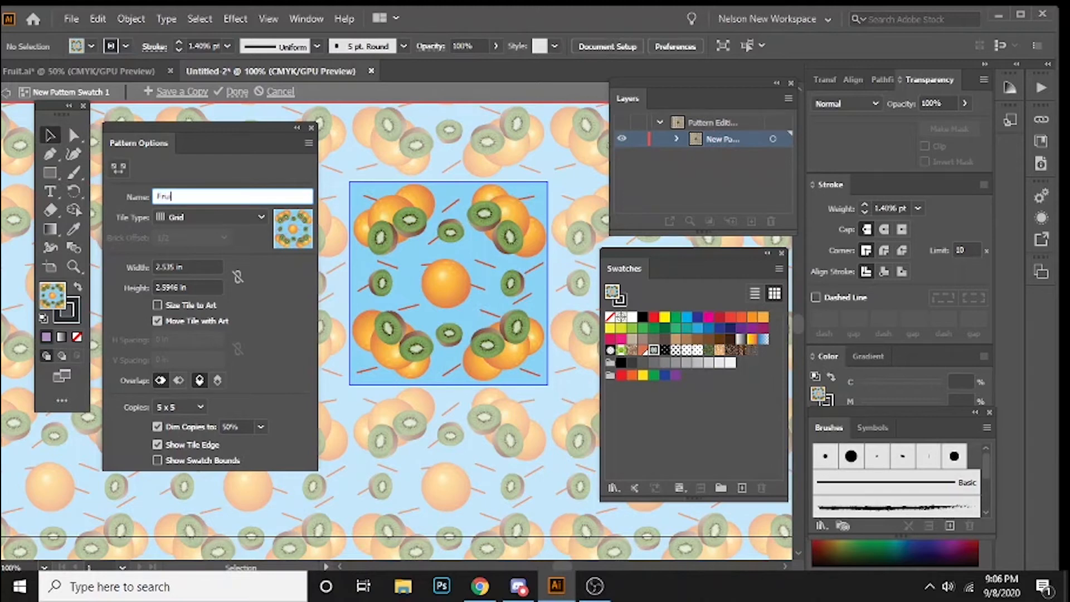
click(195, 216)
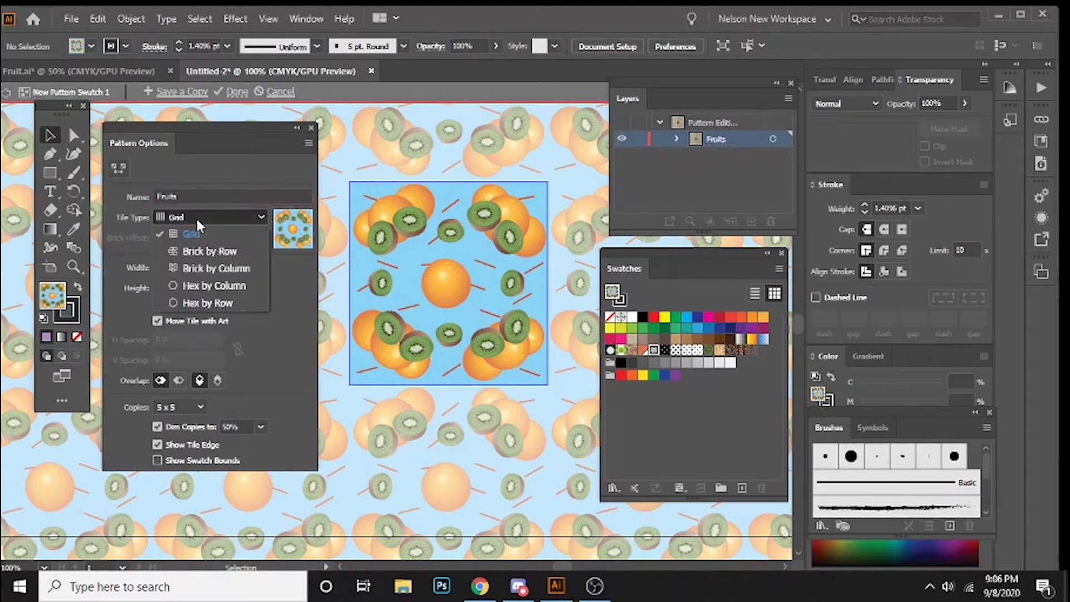
click(210, 248)
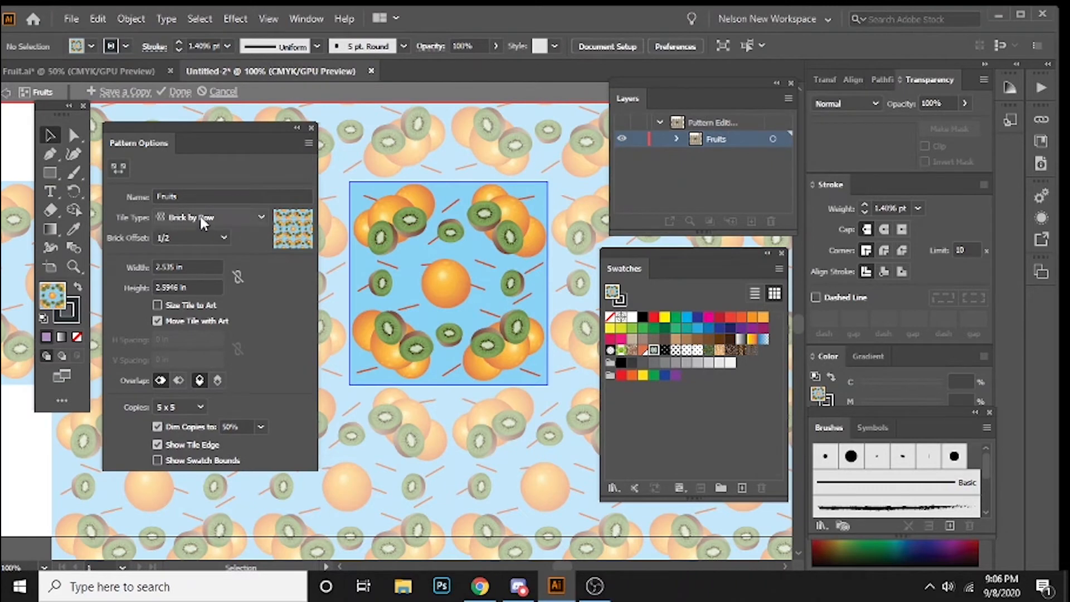
click(213, 216)
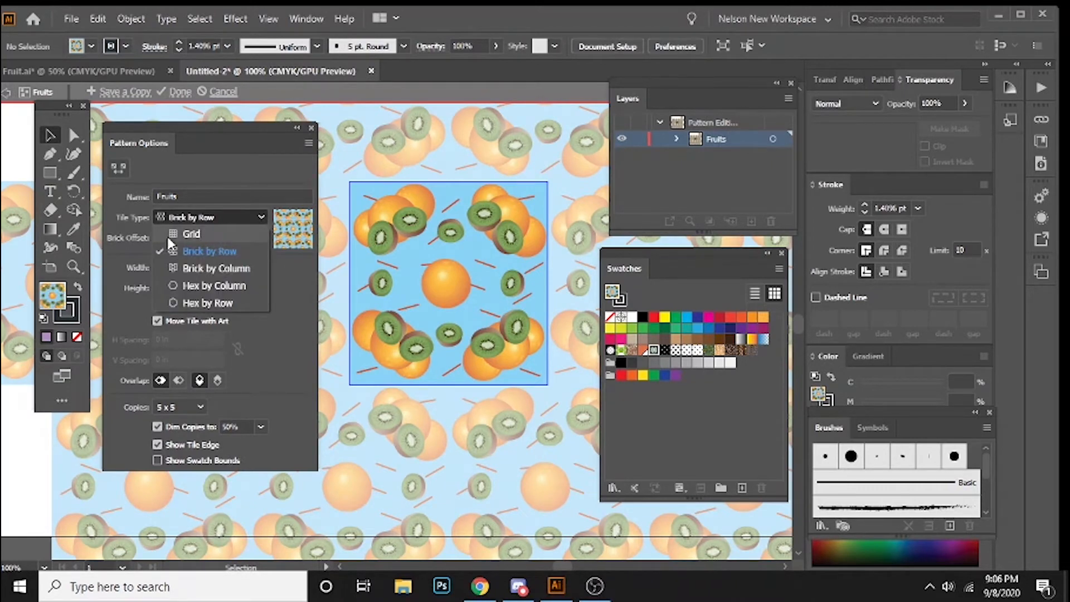
click(201, 233)
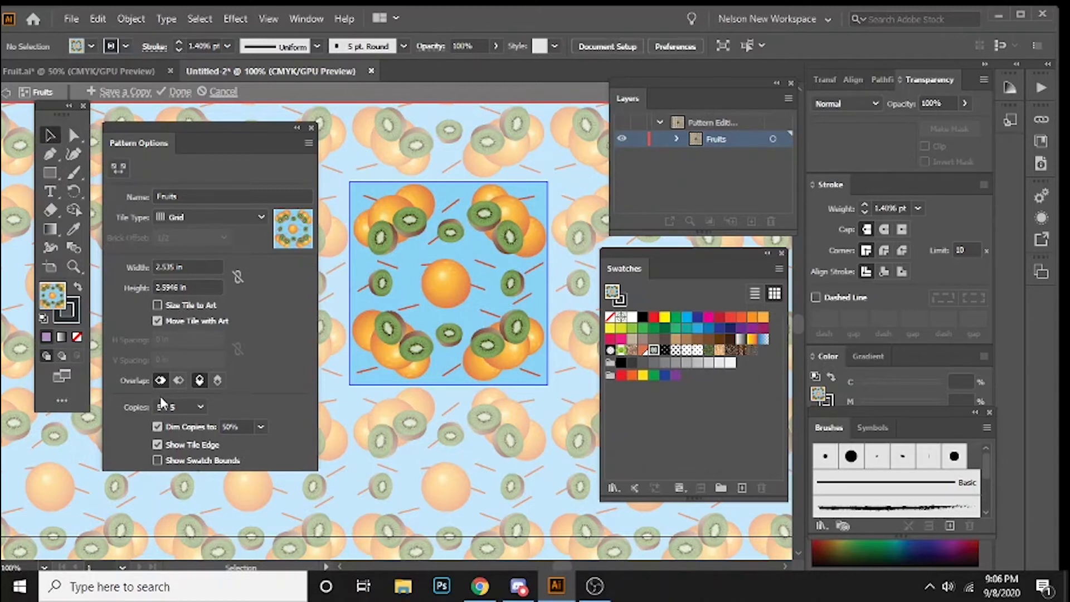
Step: Preview the pattern with 3 x 1 and 1 x 1 copies, then set the copies back to 5 x 5
click(198, 407)
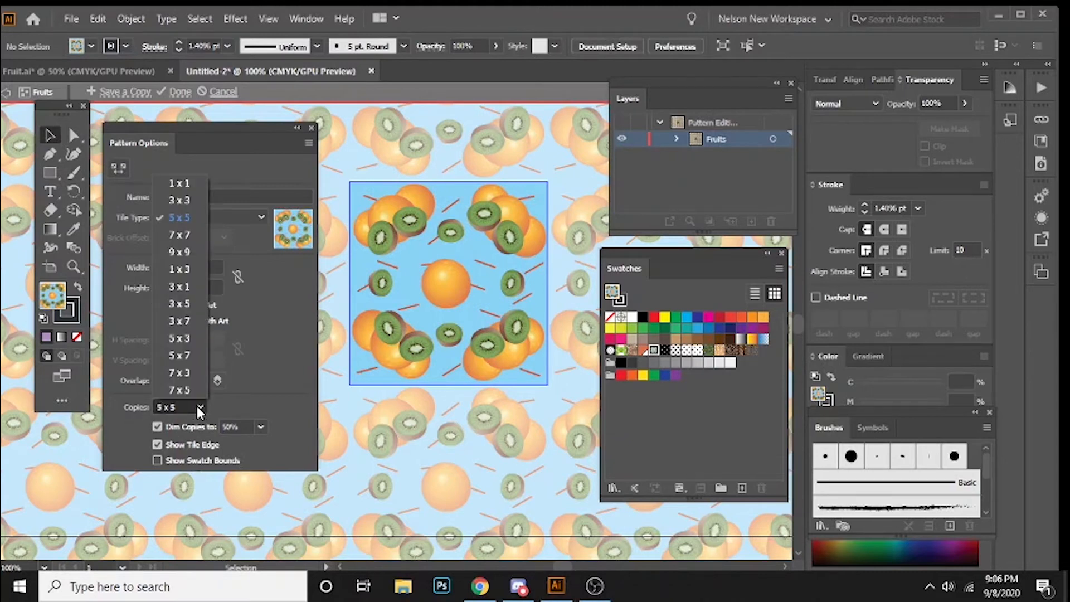
click(187, 286)
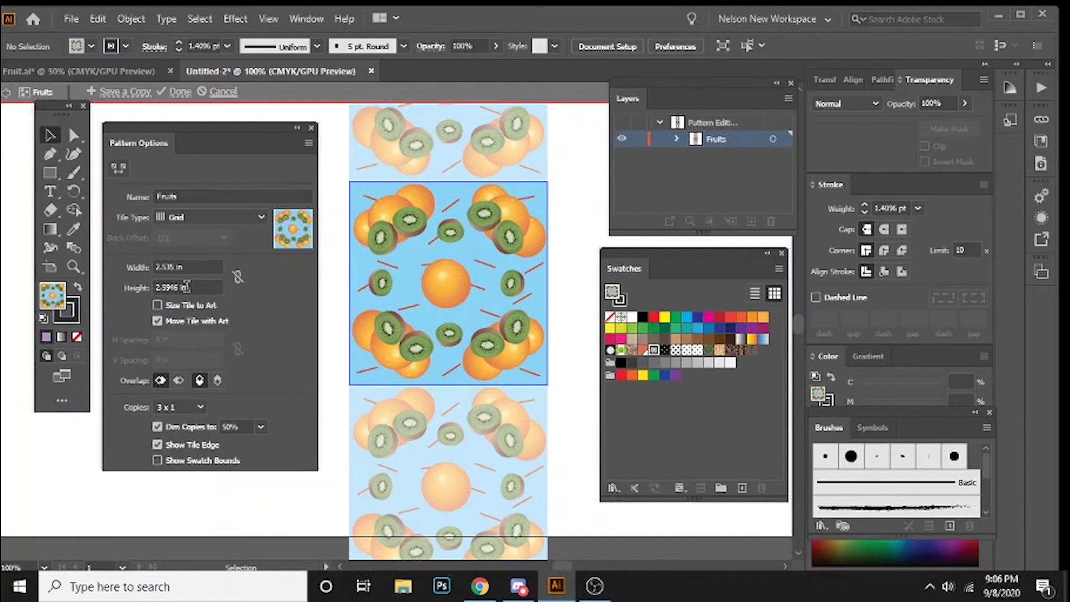
key(ctrl+minus)
key(ctrl+plus)
click(195, 406)
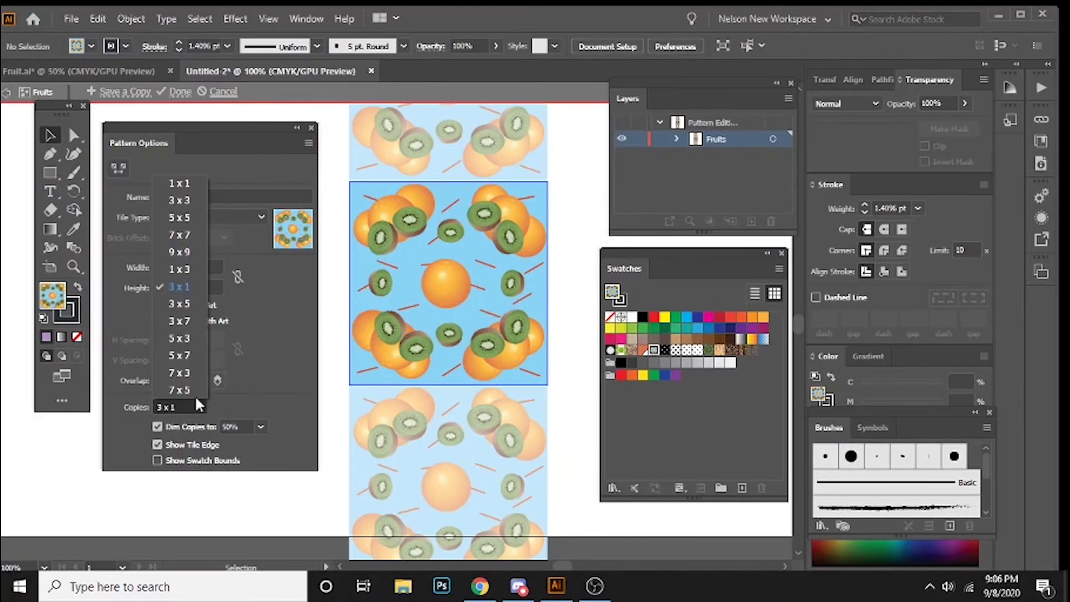
click(182, 184)
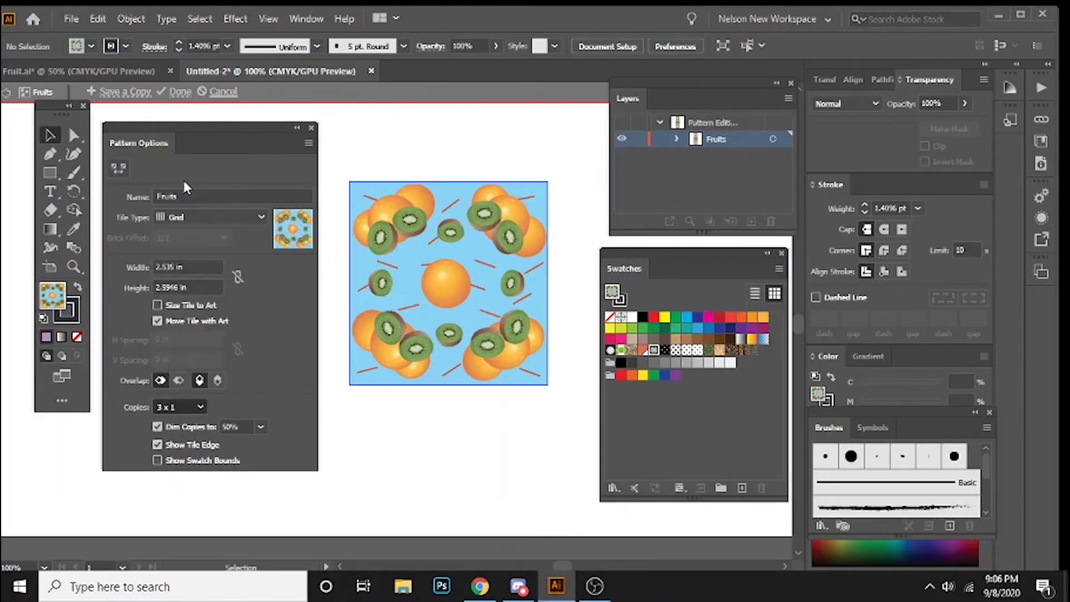
click(177, 407)
click(182, 221)
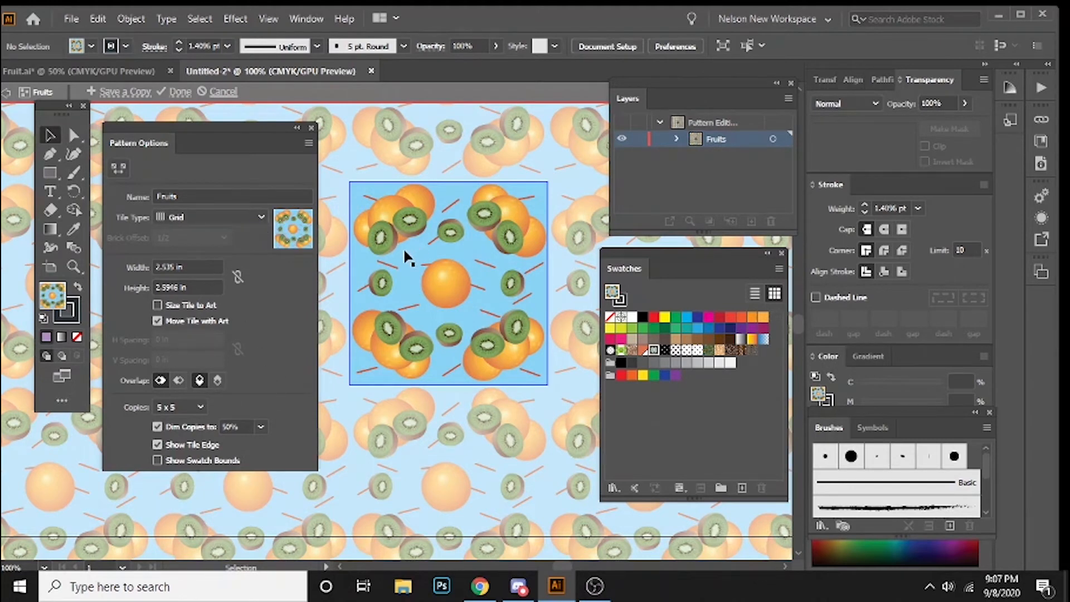
Step: Delete the light blue background rectangle from the fruit pattern tile
key(ctrl+plus)
key(ctrl+minus)
click(408, 261)
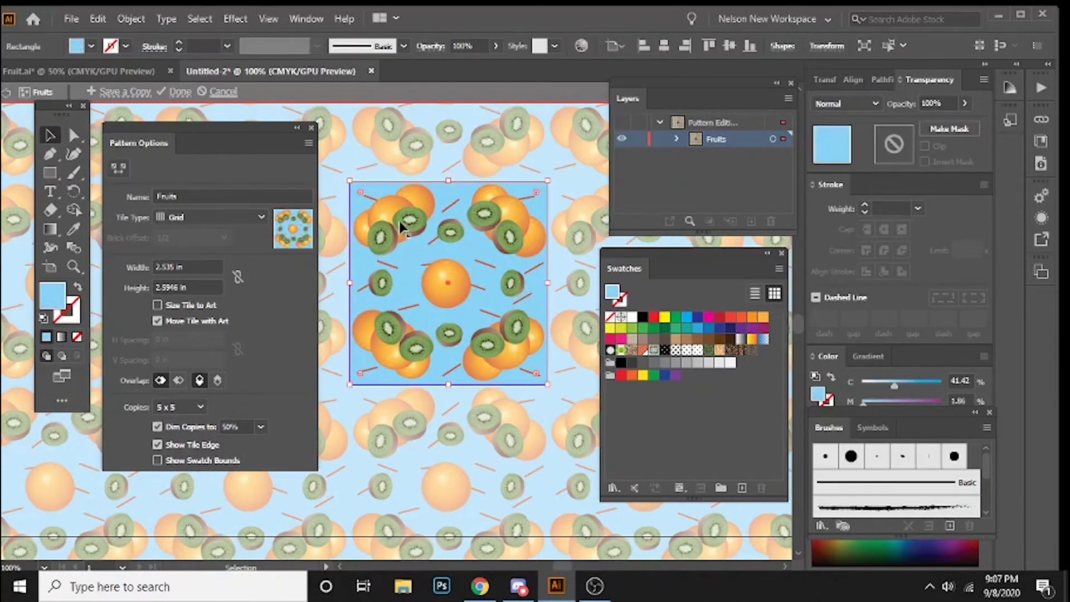
click(413, 163)
click(415, 261)
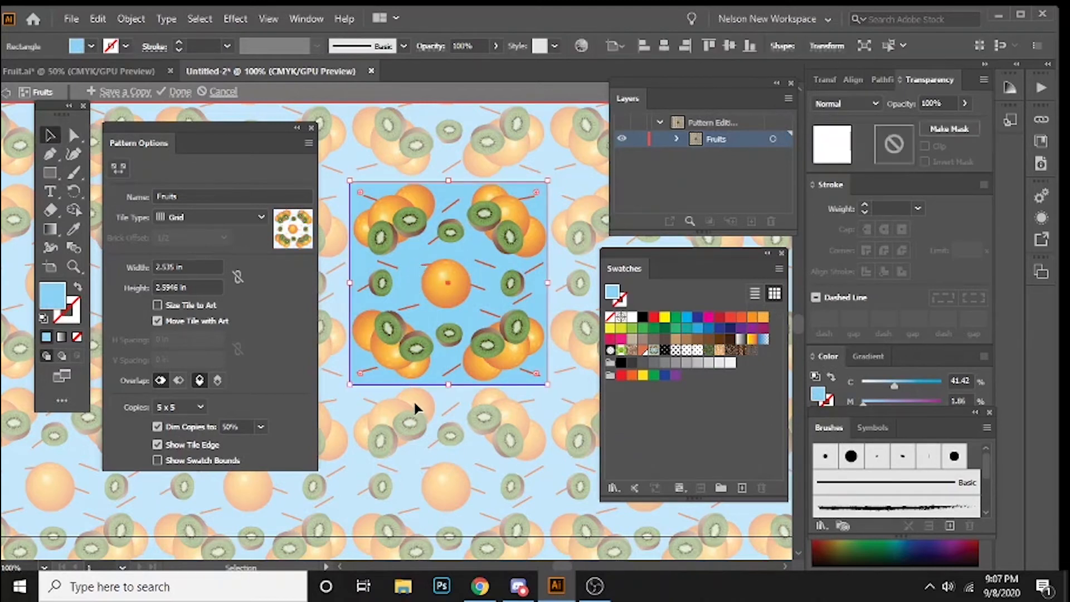
key(Delete)
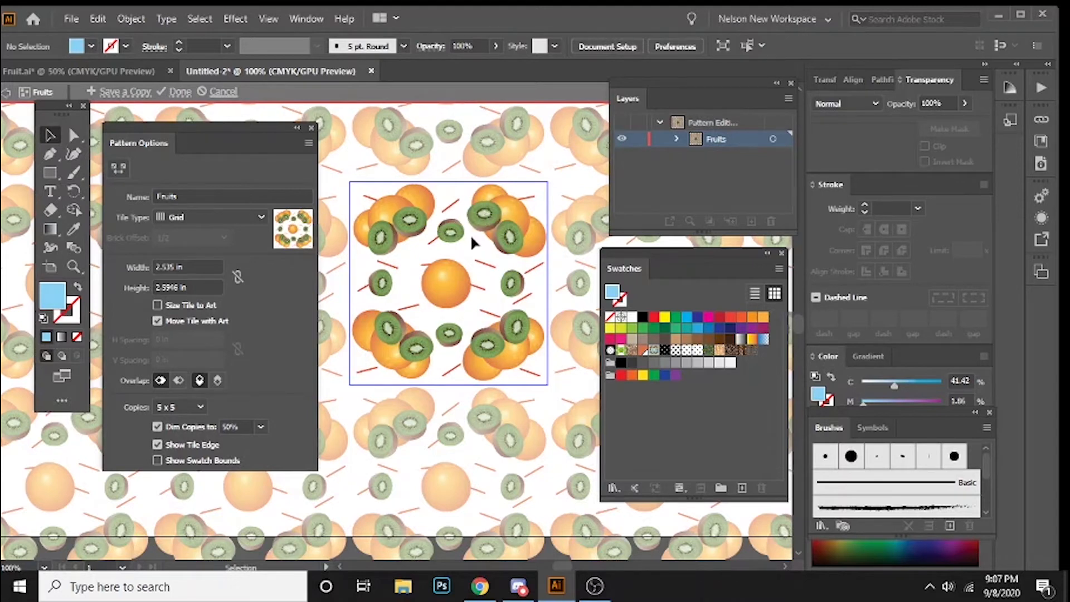
Step: Save a copy of the edited pattern as Fruit 2 and cancel pattern editing to leave the original swatch untouched
click(115, 92)
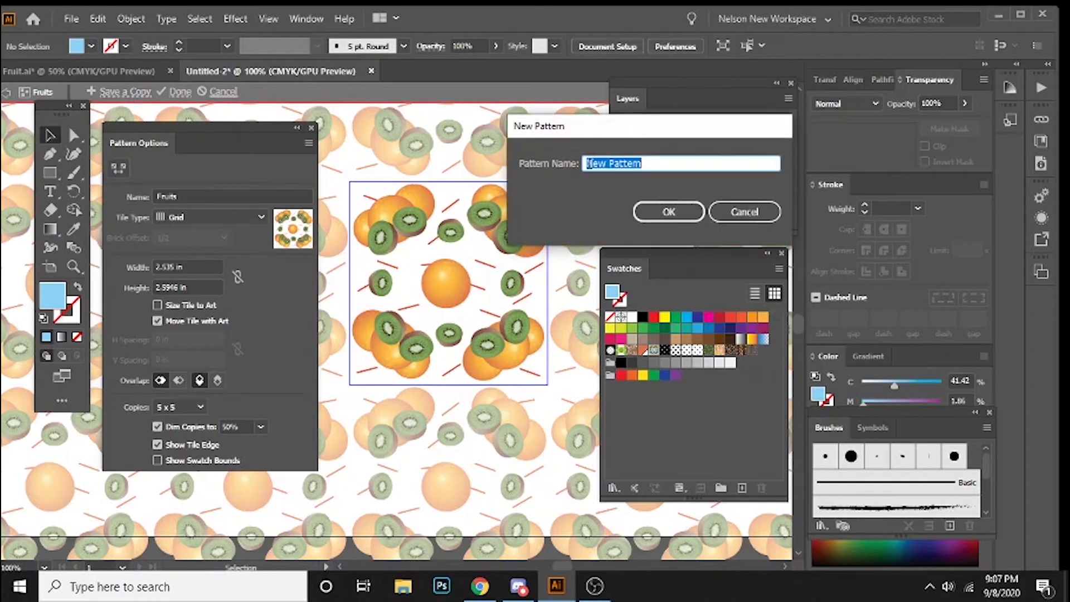
text(Fr)
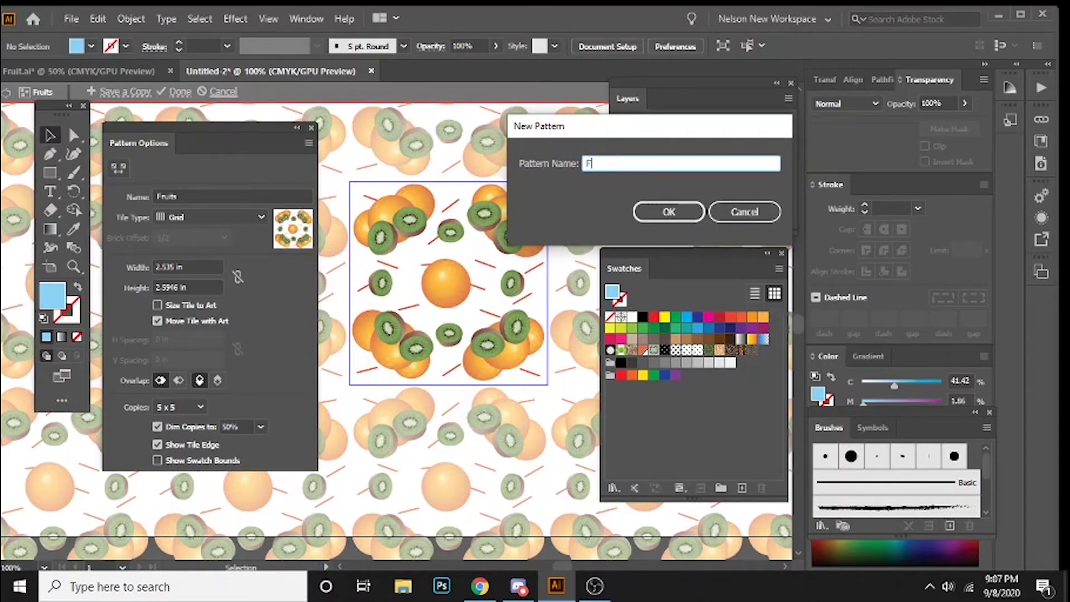
key(BackSpace)
key(BackSpace)
text(Fruit 2)
click(675, 211)
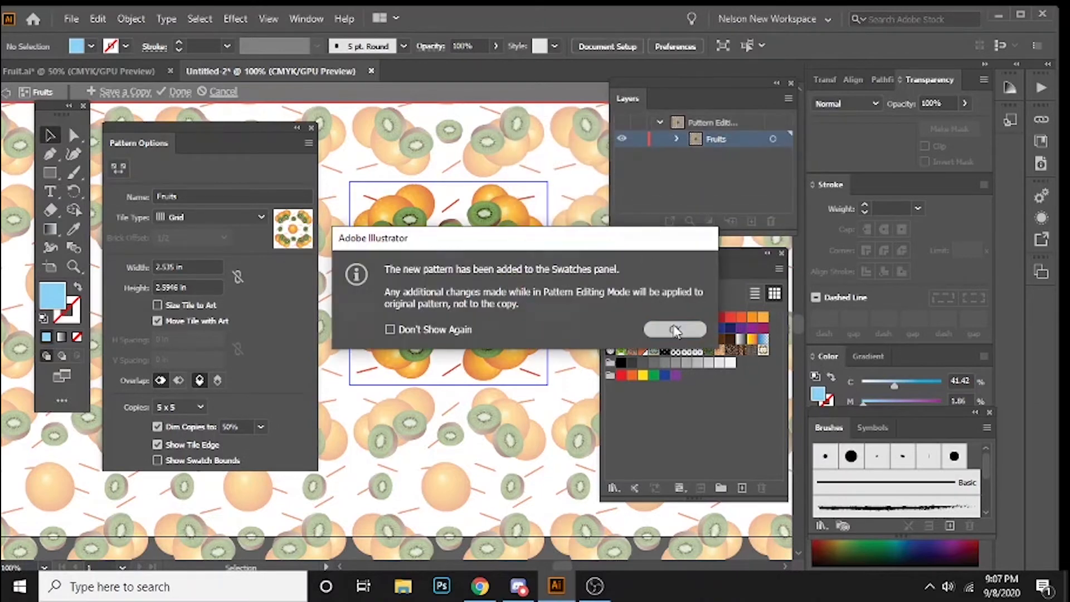
click(675, 329)
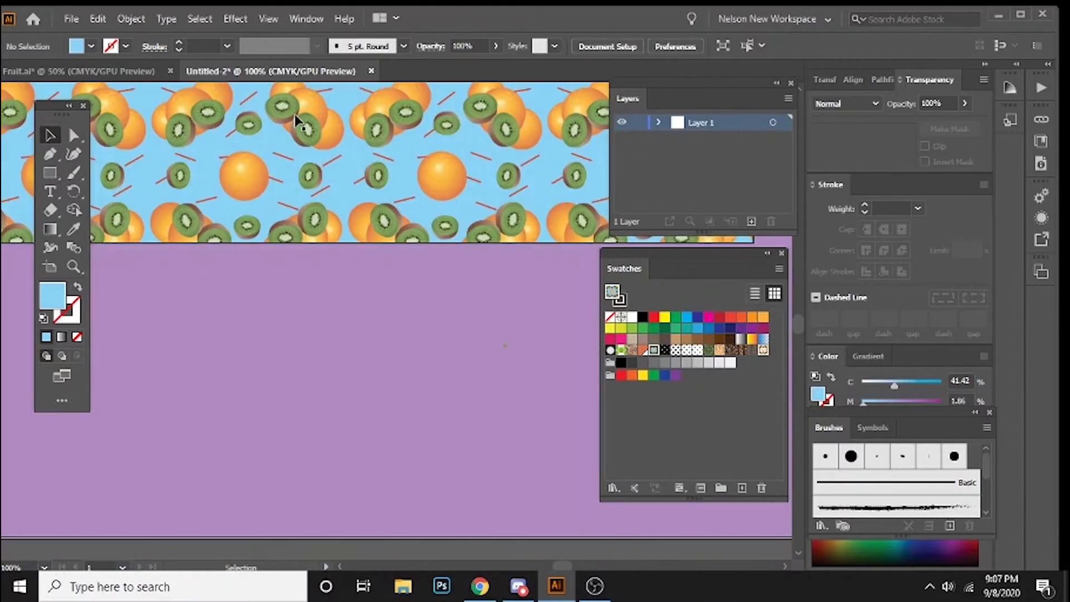
click(222, 94)
Step: Fill the fruit-patterned rectangle with the Fruit 2 pattern swatch
scroll(384, 305, up, 4)
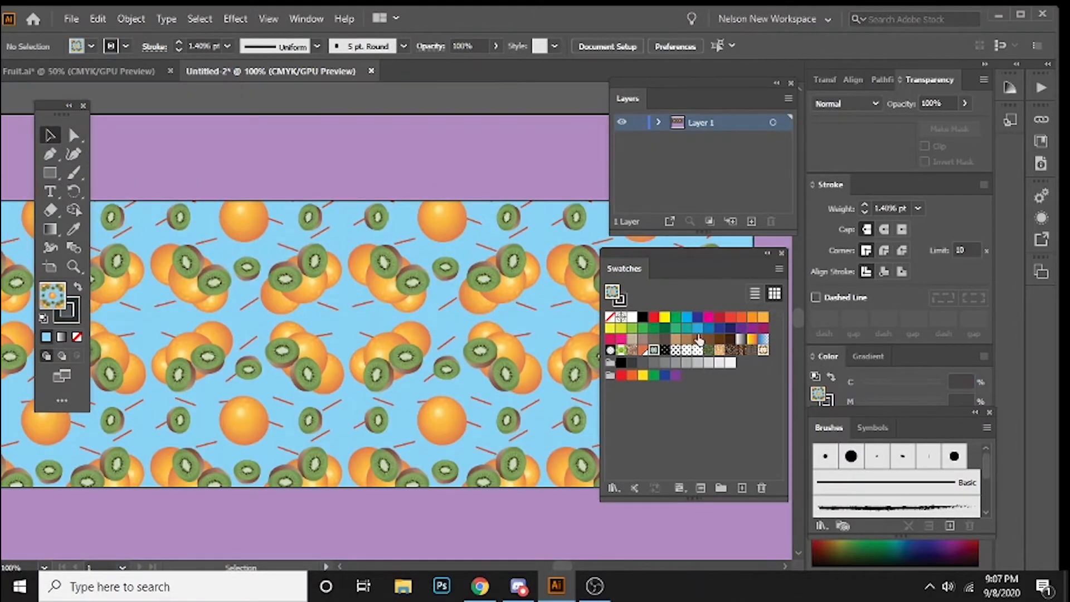
click(360, 355)
scroll(391, 334, down, 1)
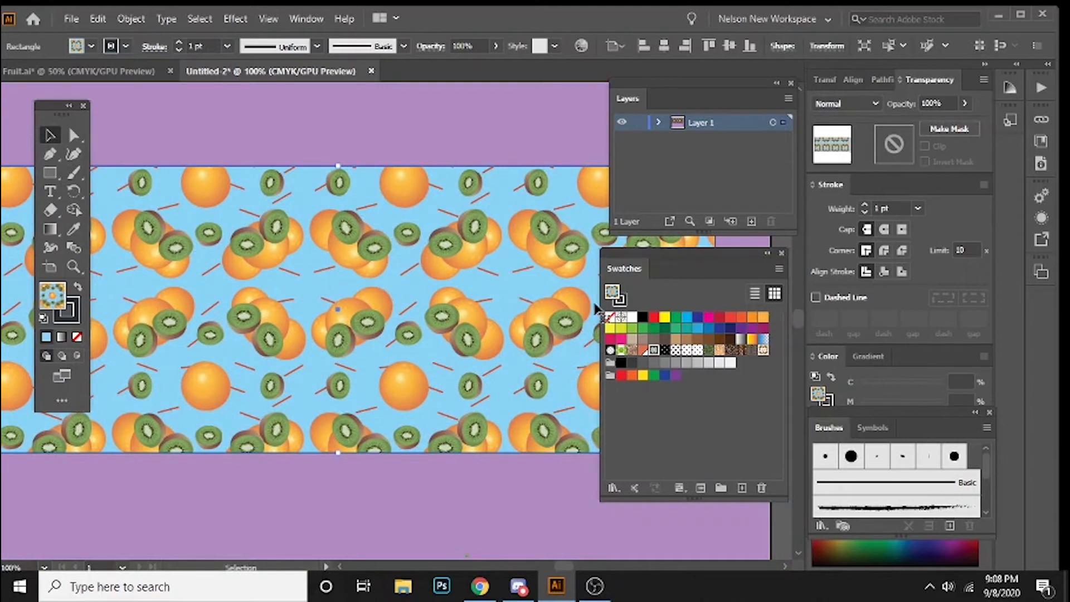
click(762, 351)
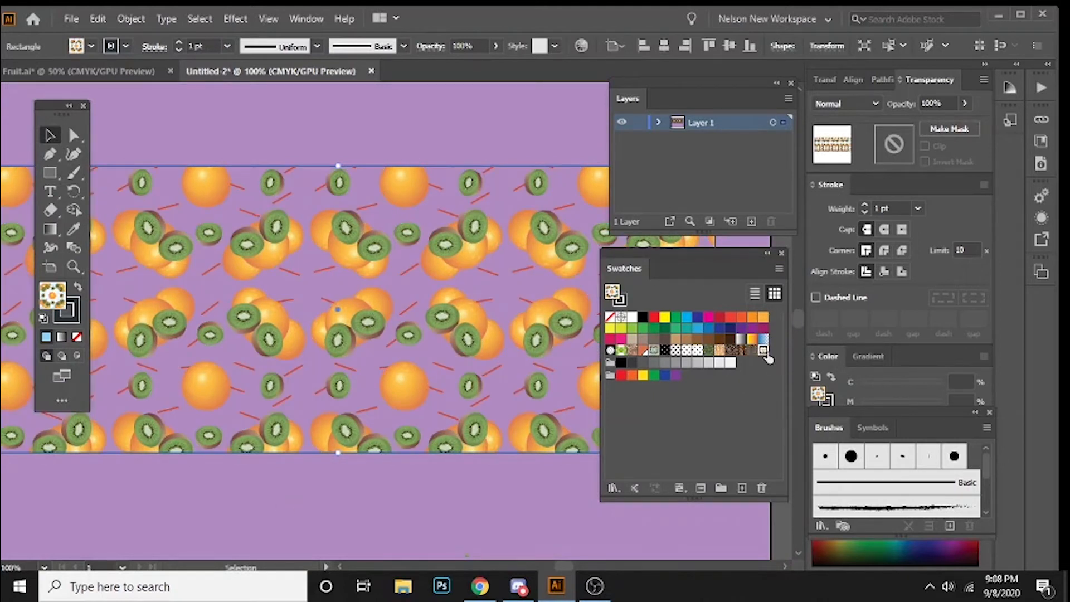
Step: Lock the plain purple background rectangle behind the fruit-patterned rectangle
click(396, 499)
key(a)
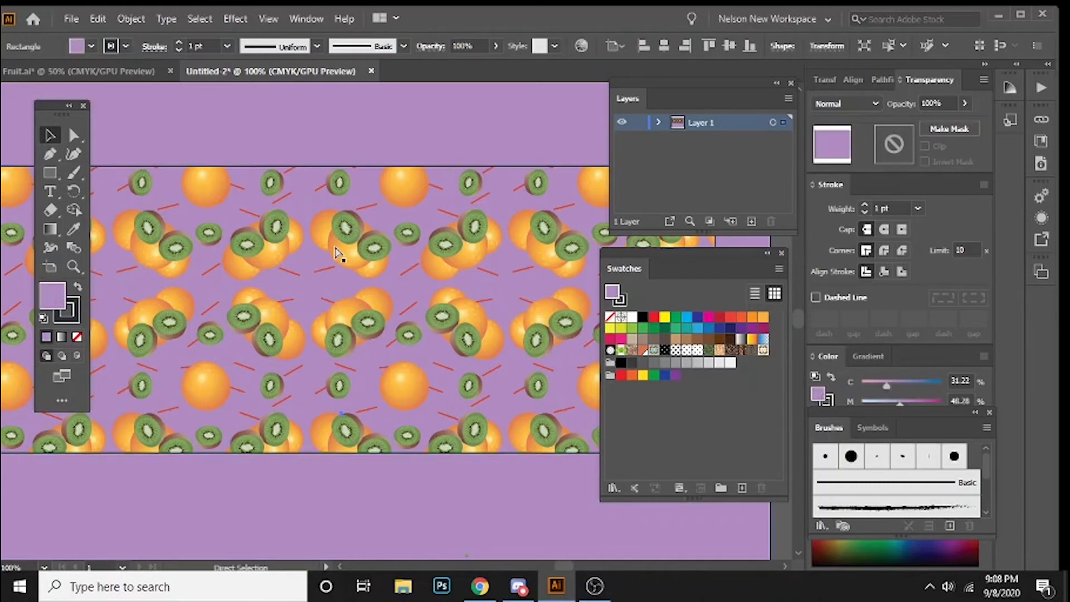
key(ctrl+minus)
key(v)
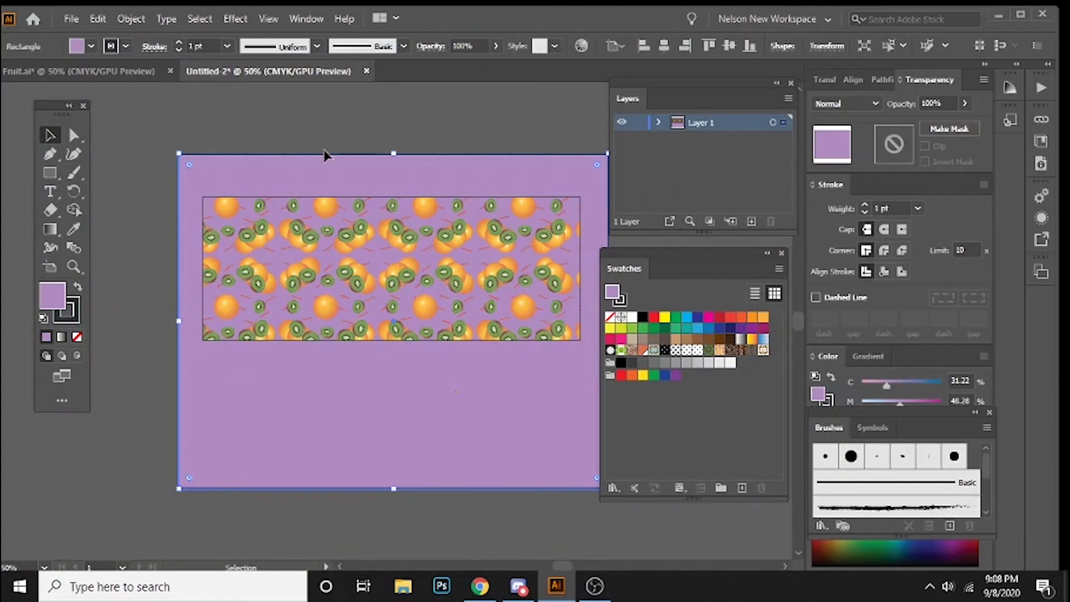
right_click(401, 168)
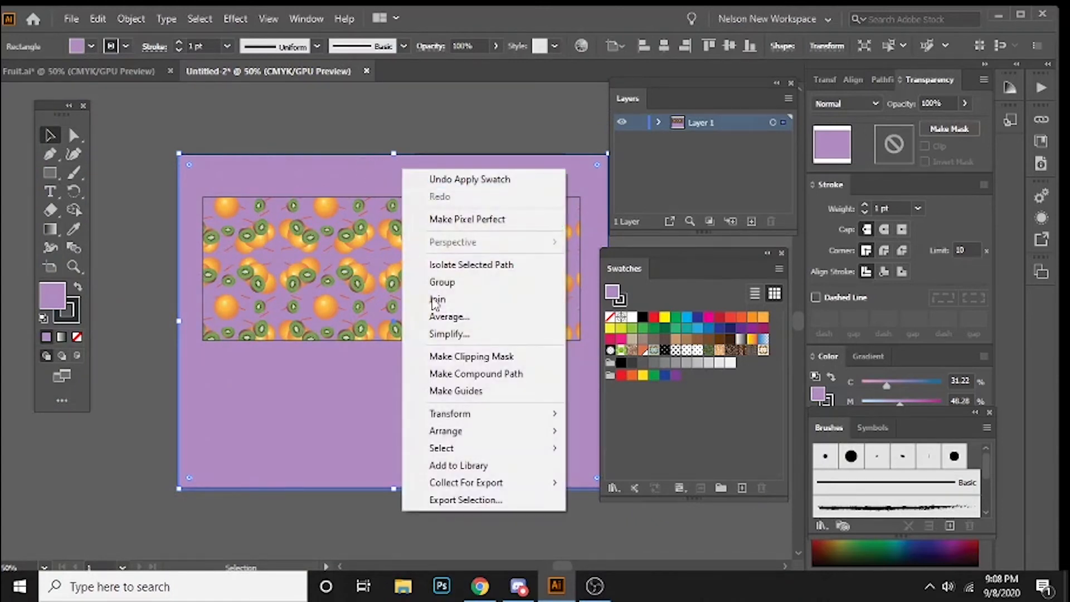
click(342, 196)
key(a)
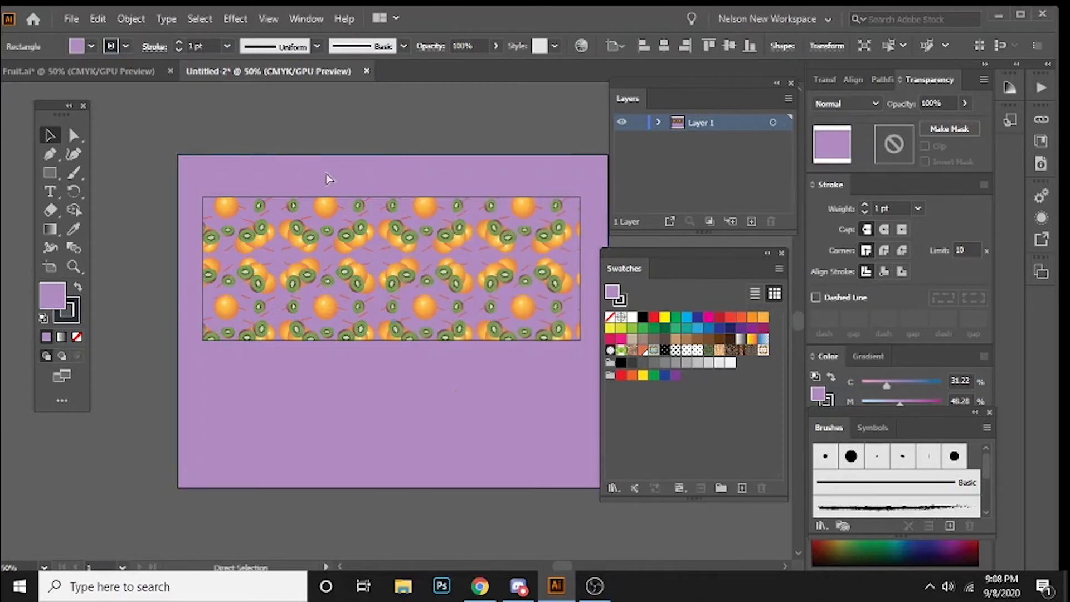
key(ctrl+2)
key(ctrl+=)
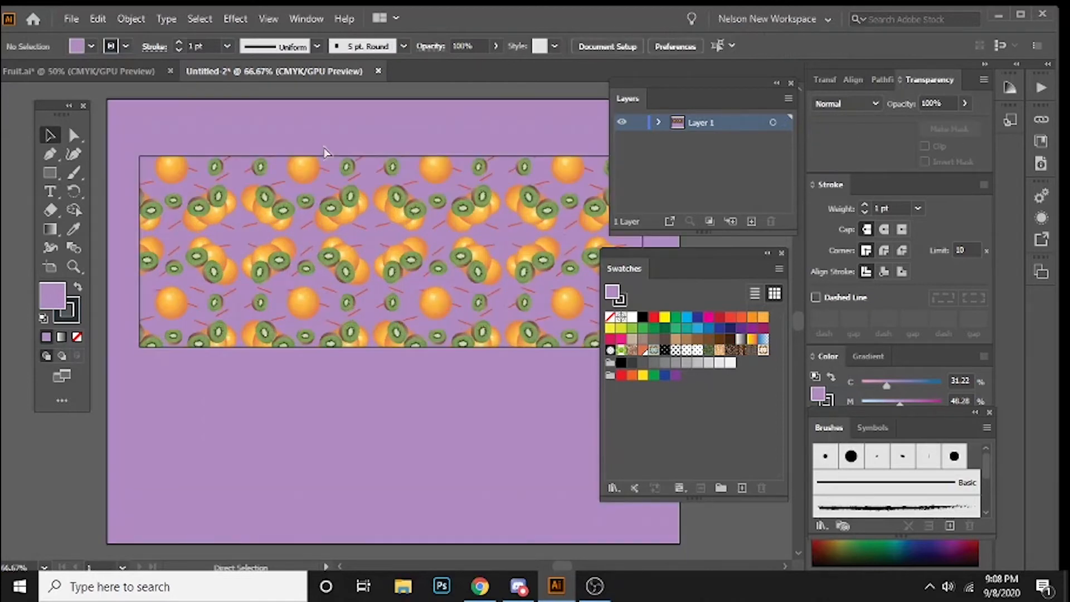
Step: Stretch the fruit-patterned rectangle downwards and upwards so it covers most of the purple background's height
click(399, 321)
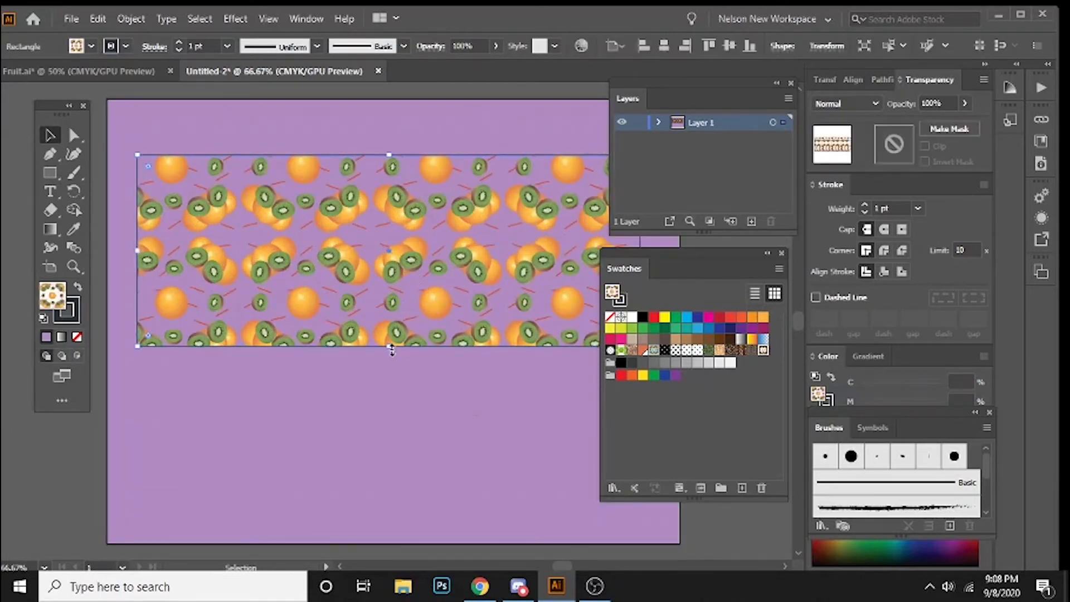
mouse_move(390, 346)
mouse_down()
mouse_move(375, 490)
mouse_move(389, 515)
mouse_up()
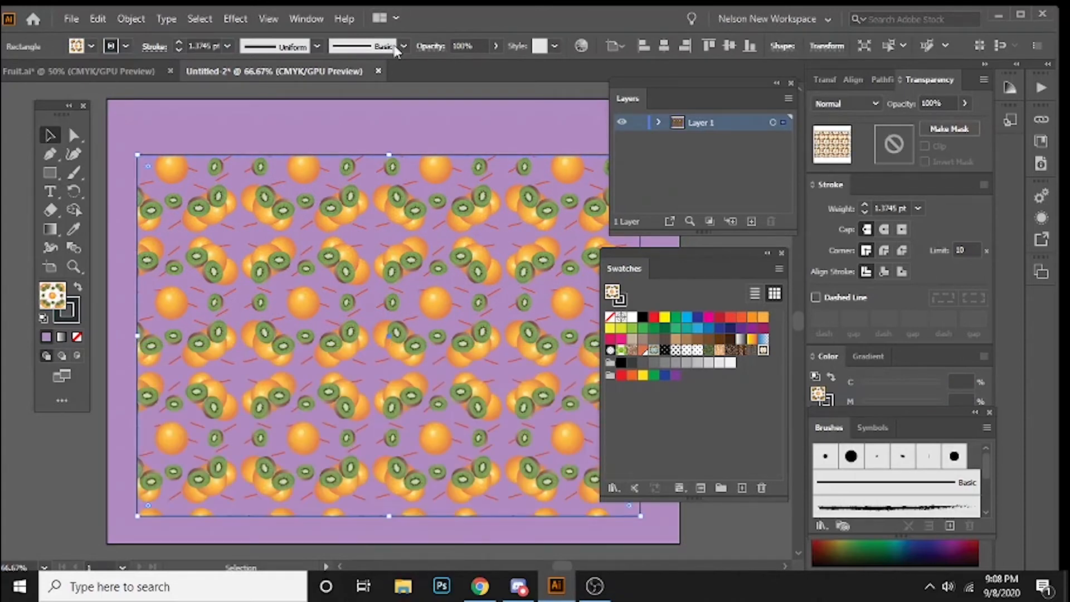
drag(390, 158, 391, 116)
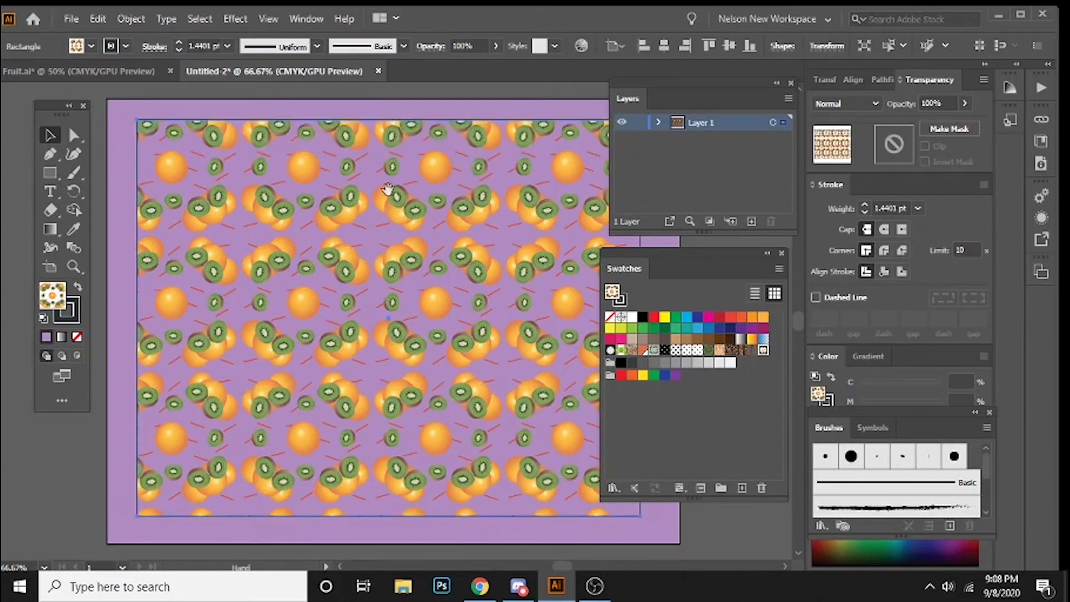
mouse_move(401, 219)
mouse_down()
mouse_move(319, 228)
mouse_move(400, 209)
mouse_up()
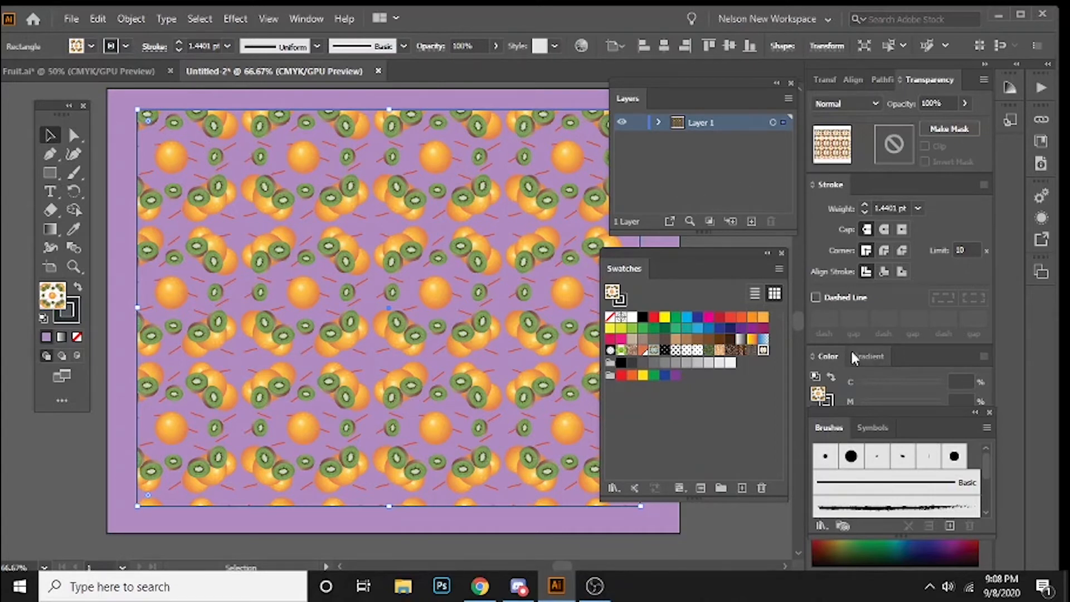
Step: Close the Swatches panel and lower the fruit-patterned rectangle's opacity to 63%
click(767, 253)
click(624, 254)
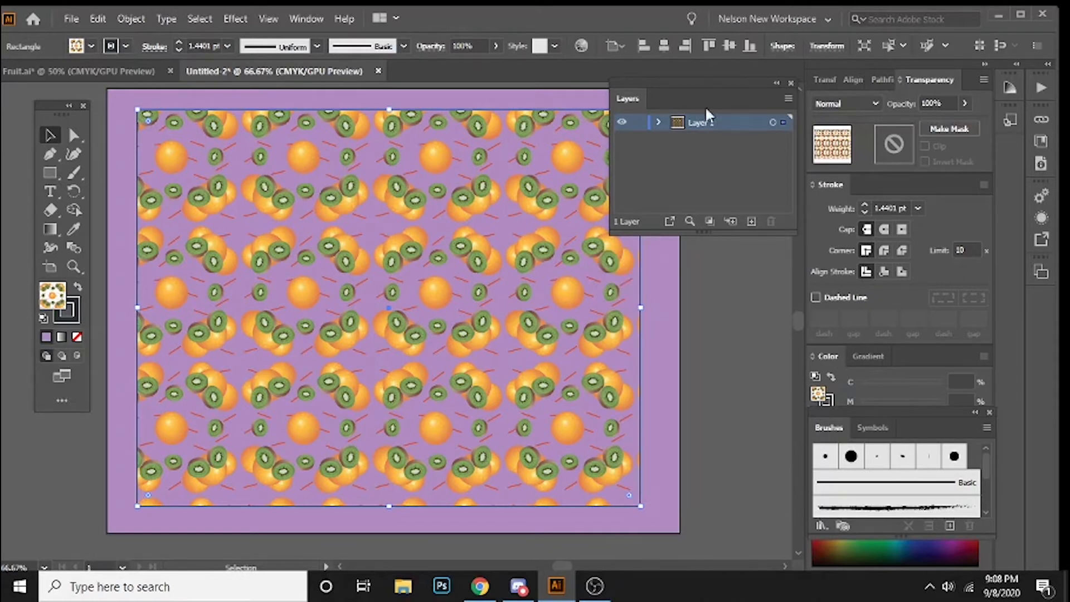
click(495, 46)
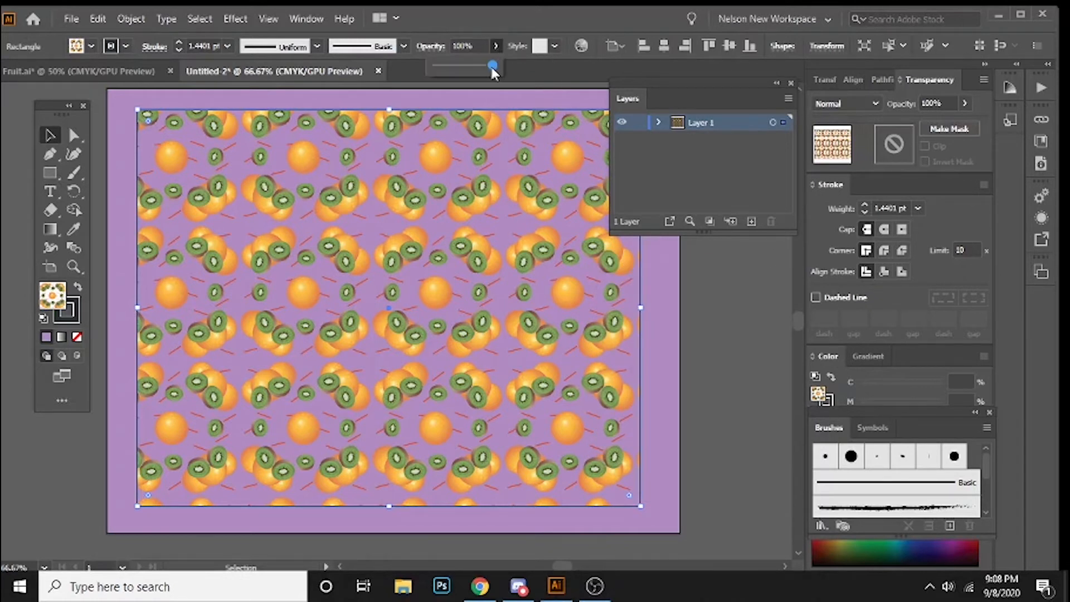
drag(495, 66, 474, 72)
click(771, 381)
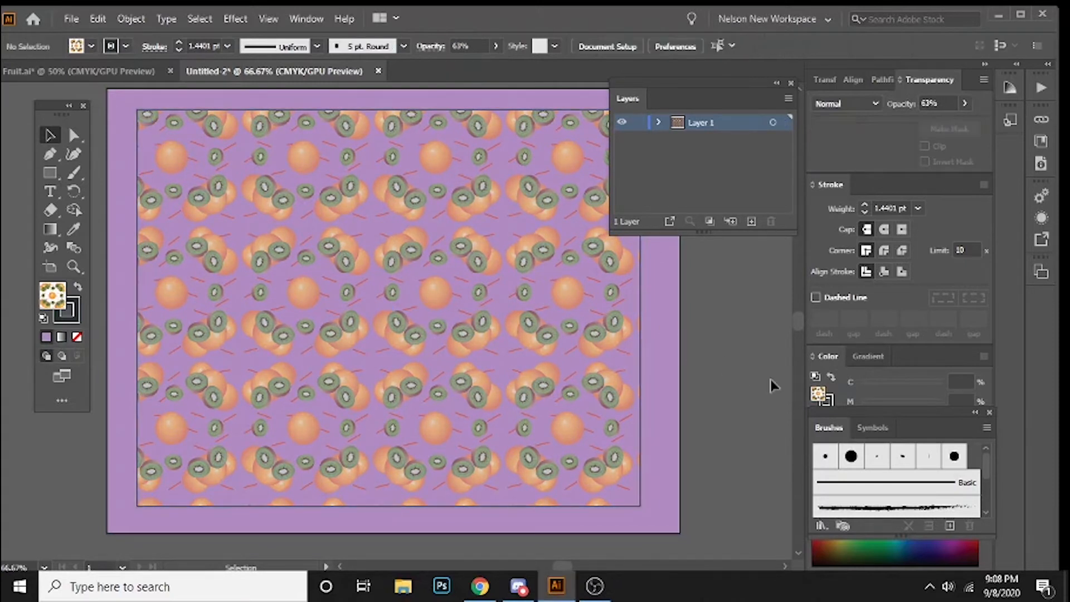
Step: Move the fruit-patterned rectangle onto a new layer above Layer 1 and hide that layer
mouse_move(472, 342)
mouse_down()
mouse_move(486, 355)
mouse_move(473, 325)
mouse_up()
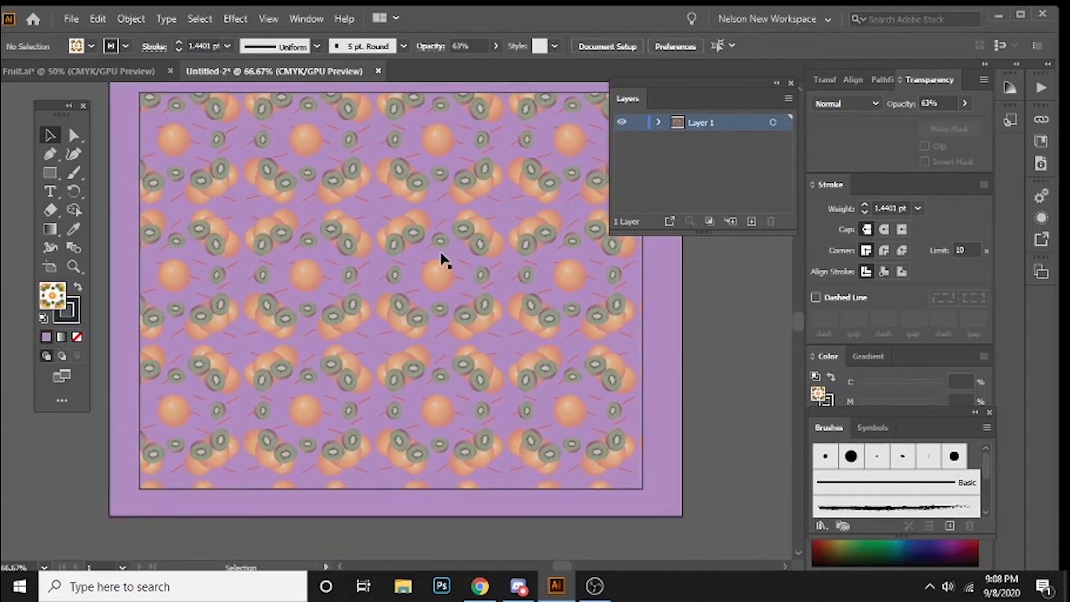
click(405, 186)
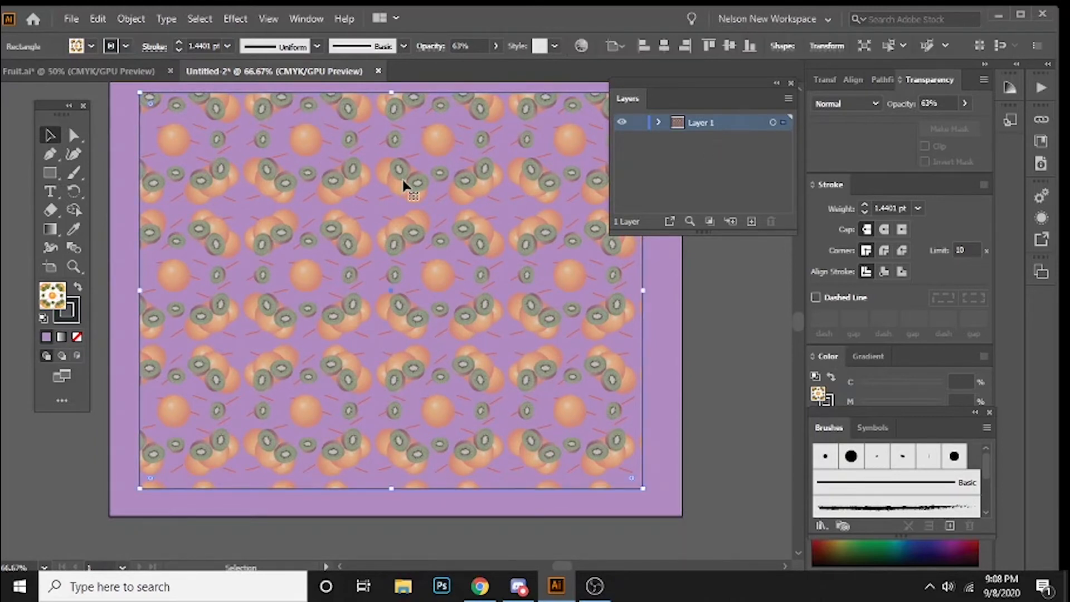
click(751, 221)
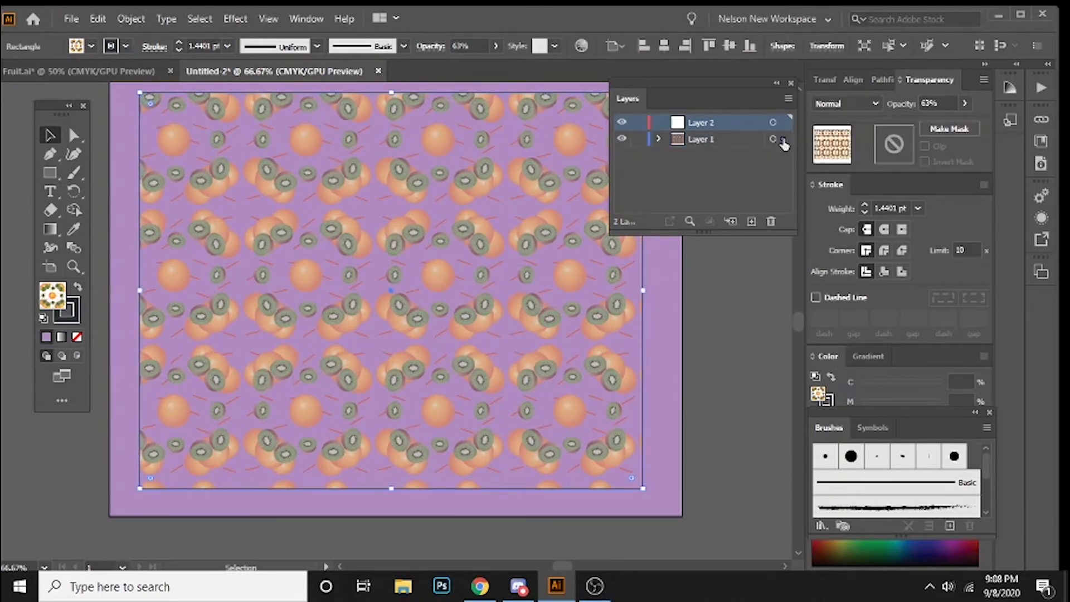
drag(783, 139, 783, 122)
click(621, 122)
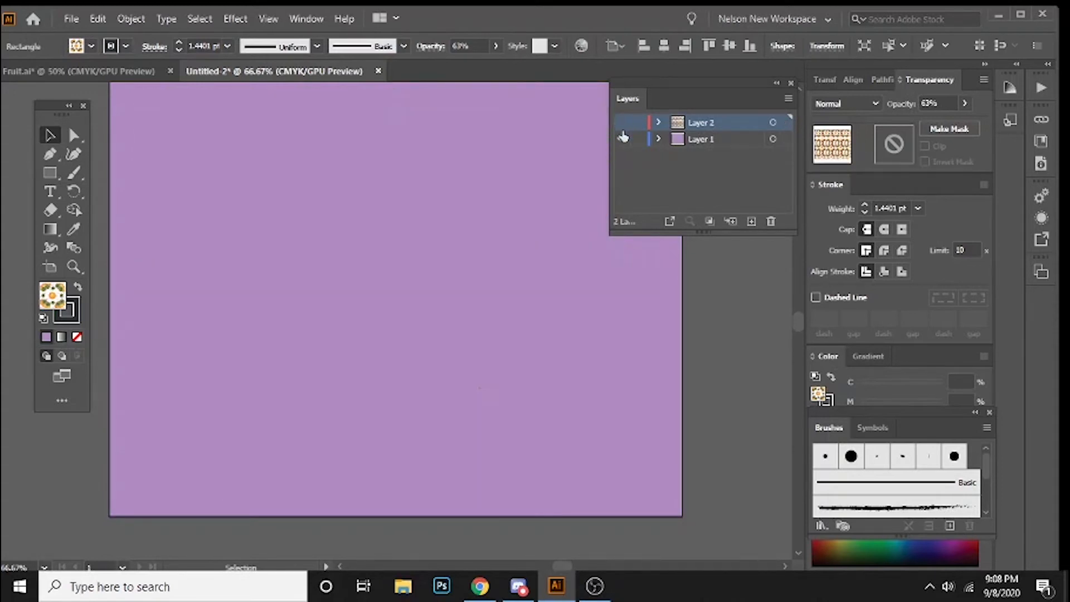
Step: Lock the purple background's layer and add another empty layer above the hidden pattern layer
click(639, 139)
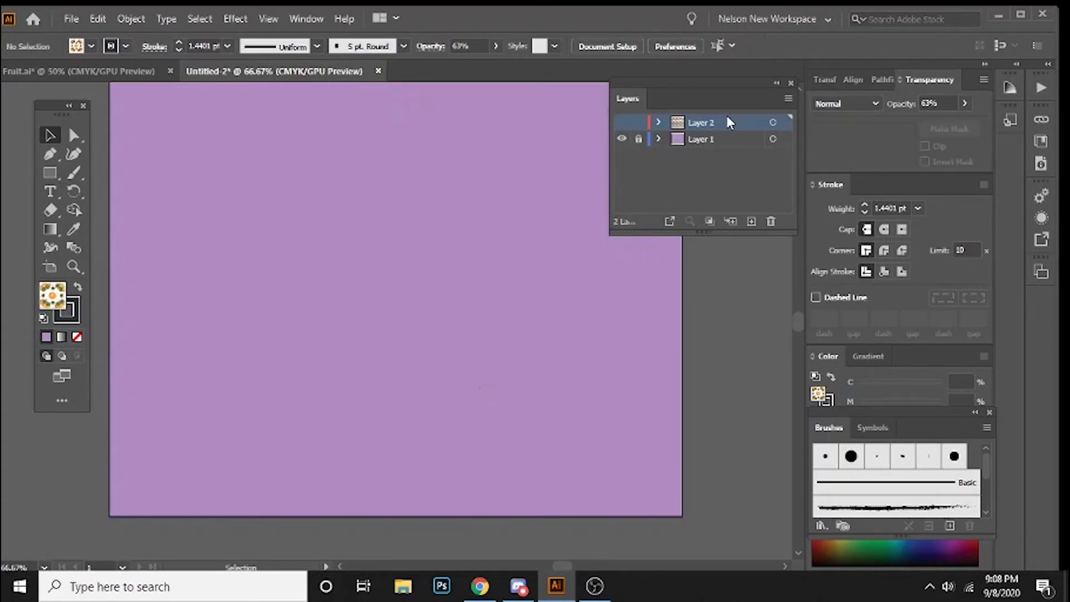
click(751, 221)
key(ctrl+1)
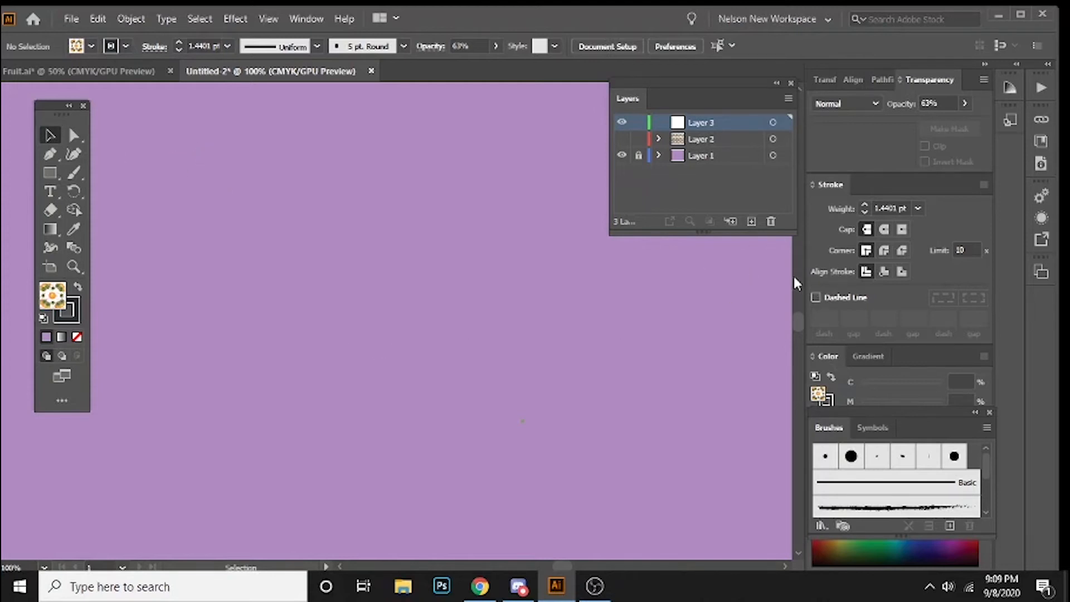
Step: Undock the Brushes panel from the Symbols group and float it below the Layers panel
mouse_move(814, 427)
mouse_down()
mouse_move(702, 388)
mouse_move(576, 289)
mouse_move(618, 284)
mouse_move(620, 274)
mouse_up()
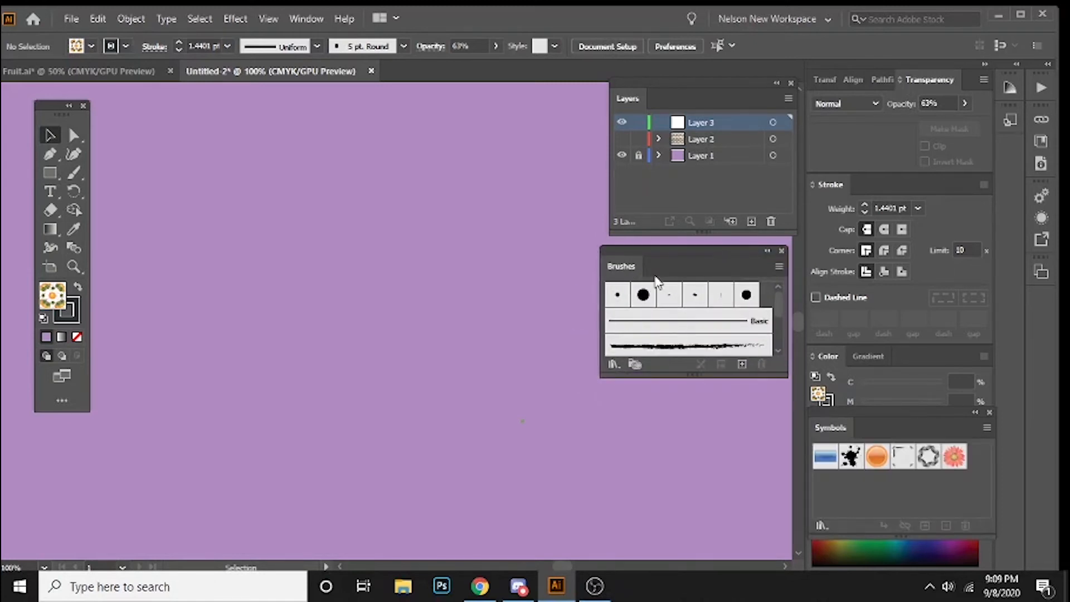
click(236, 19)
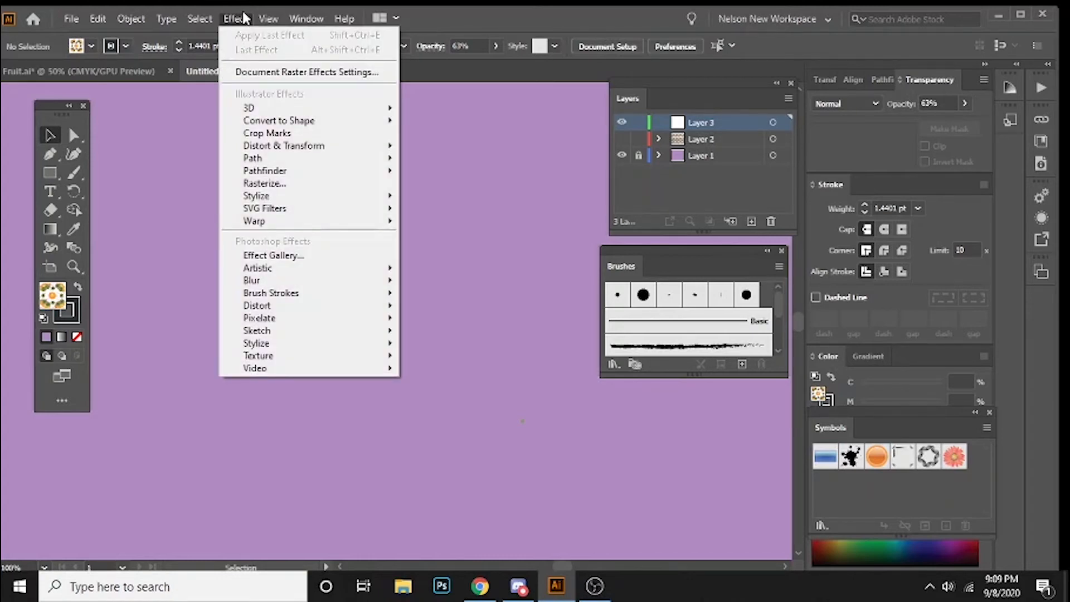
mouse_move(270, 20)
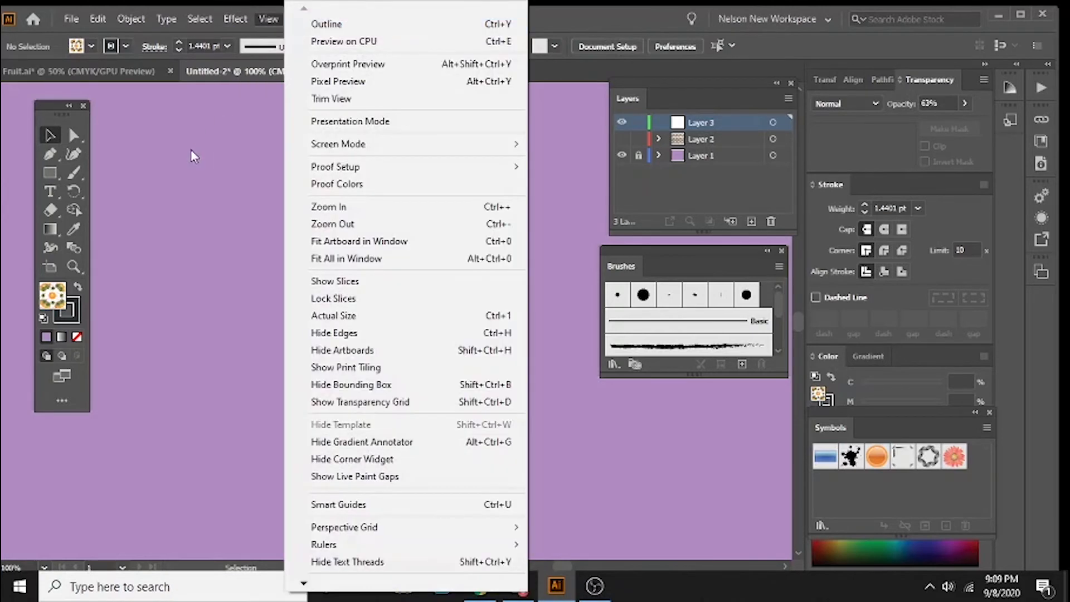
click(190, 149)
click(302, 17)
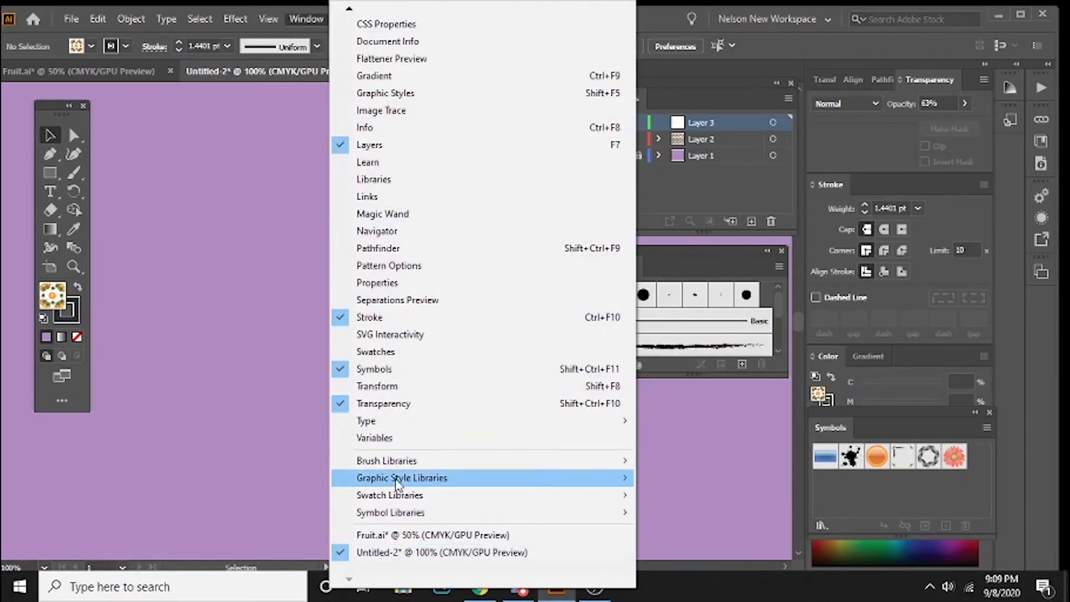
mouse_move(391, 465)
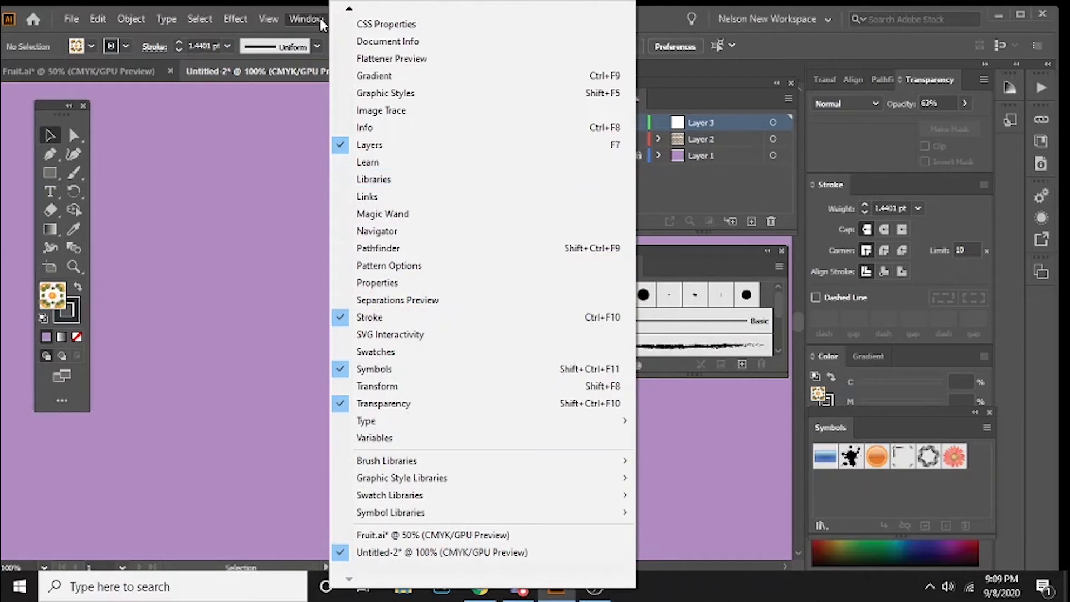
mouse_move(348, 11)
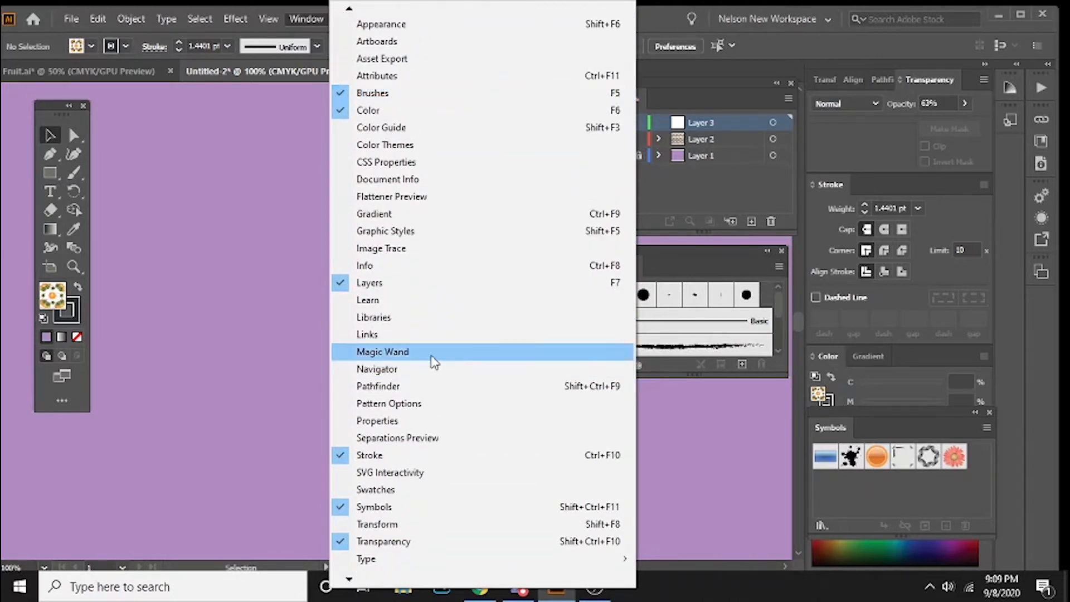
click(230, 341)
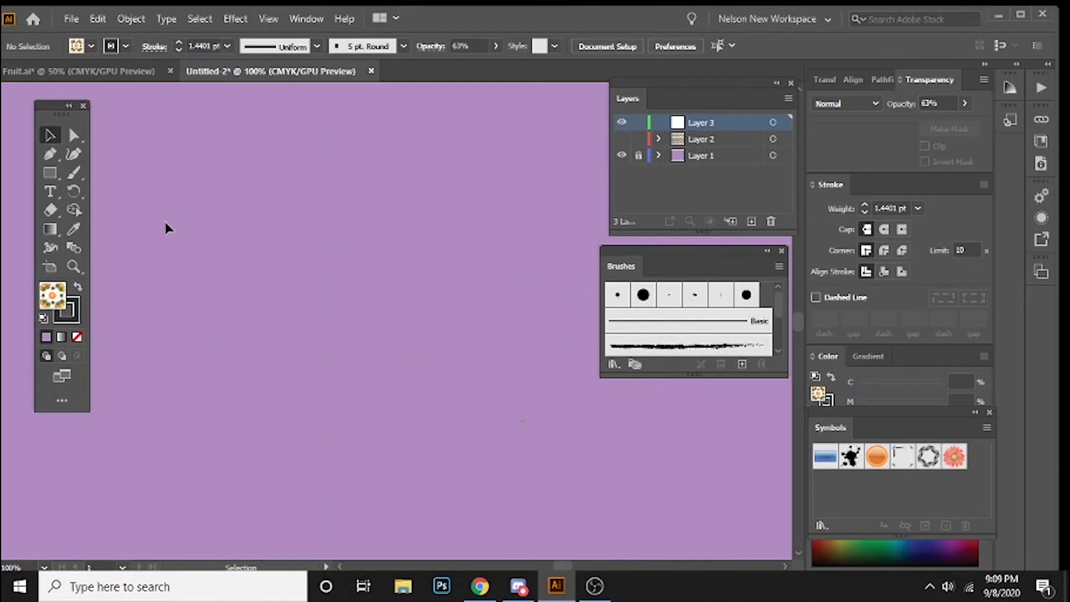
Step: Draw a wide rectangle over the purple background on Layer 3 and set its fill to None
click(56, 174)
drag(164, 129, 528, 363)
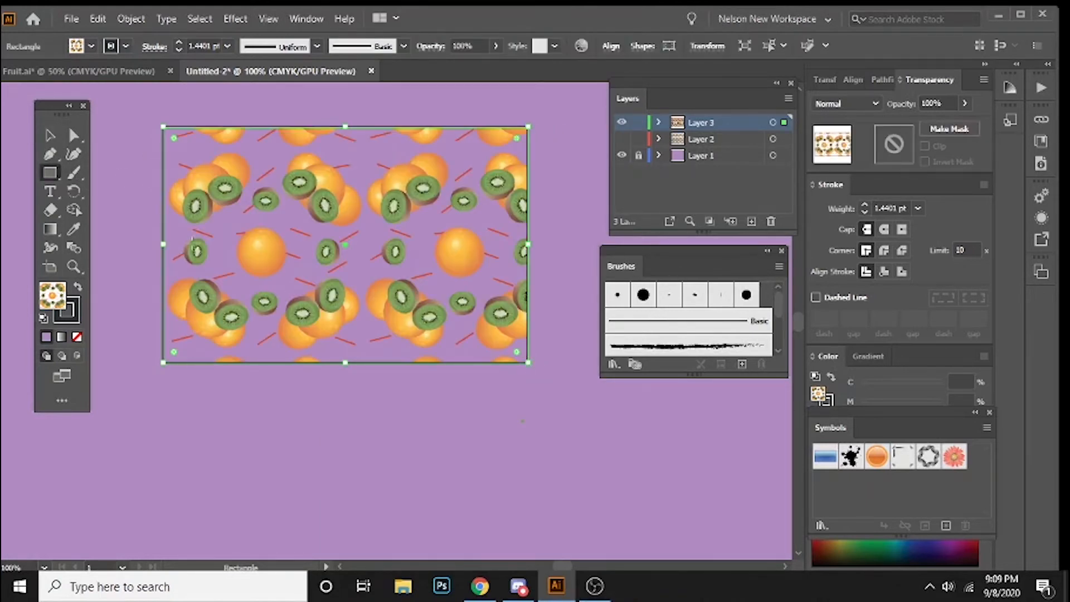
click(76, 338)
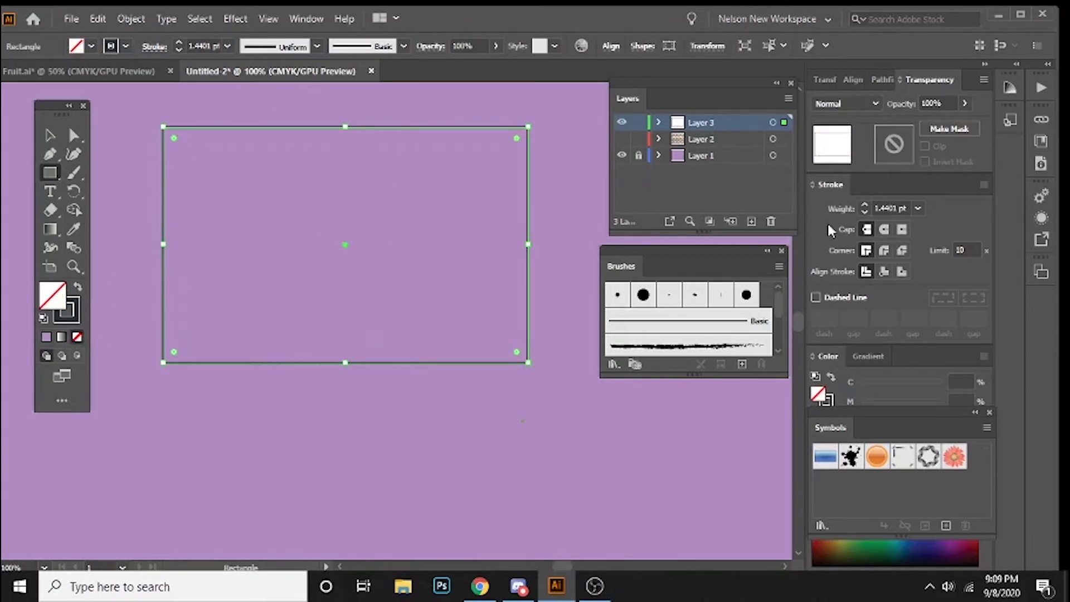
Step: Give the new rectangle's stroke a round cap and a weight of 5 pt
click(886, 230)
click(917, 209)
click(938, 345)
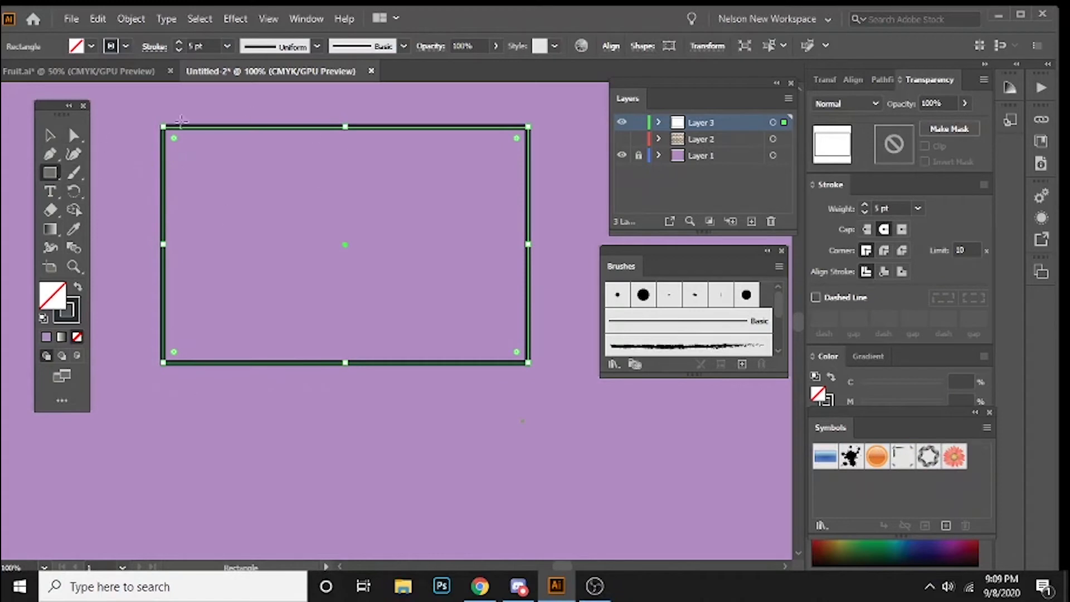
click(49, 135)
click(259, 139)
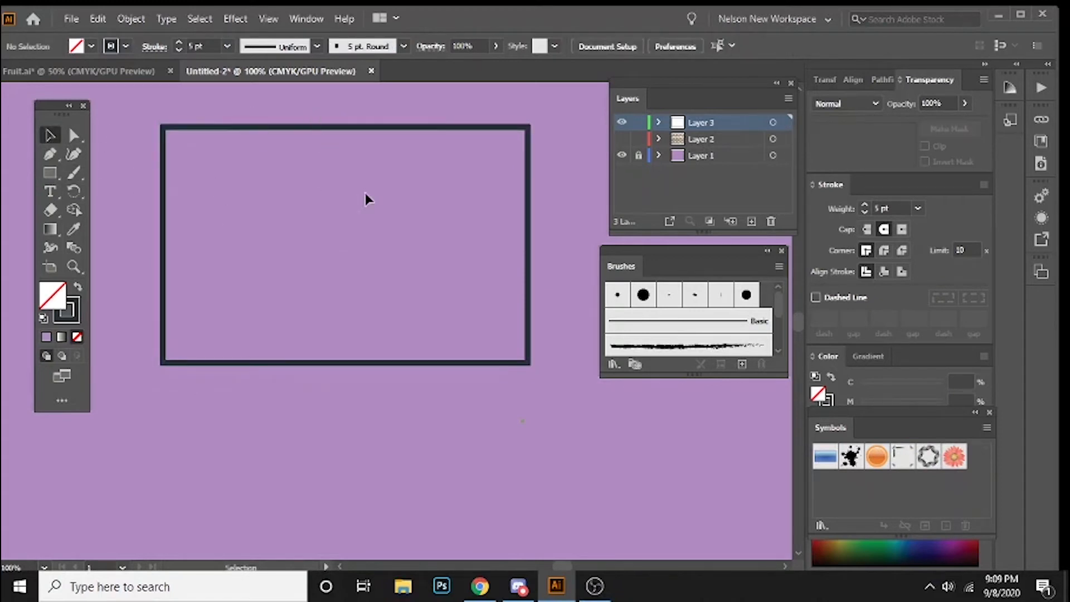
Step: Enlarge the Brushes panel to show all its brushes and apply the rough charcoal art brush to the rectangle's outline
key(ctrl+a)
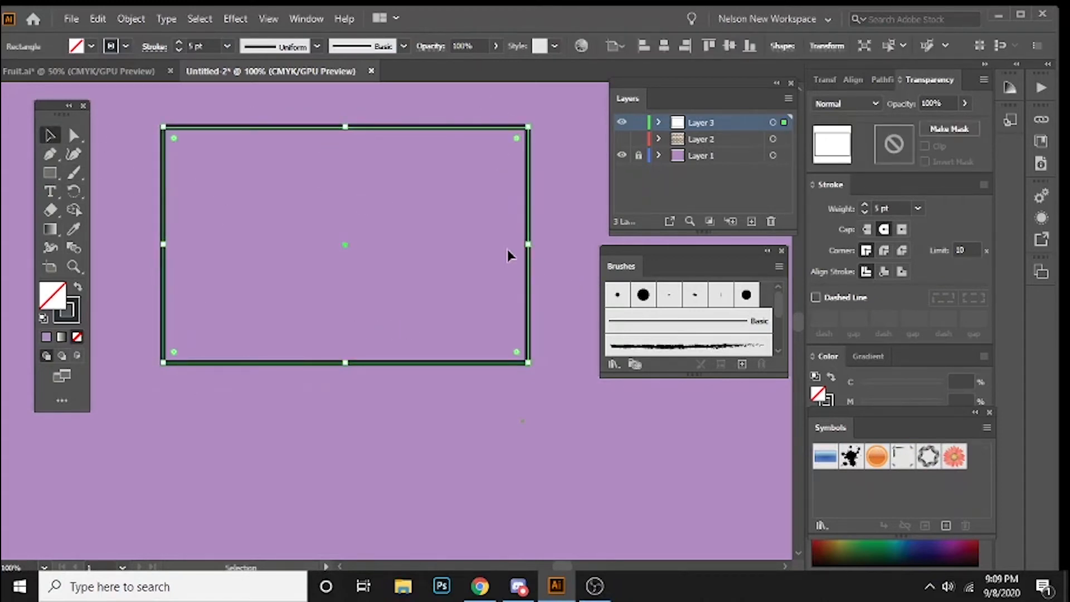
click(509, 311)
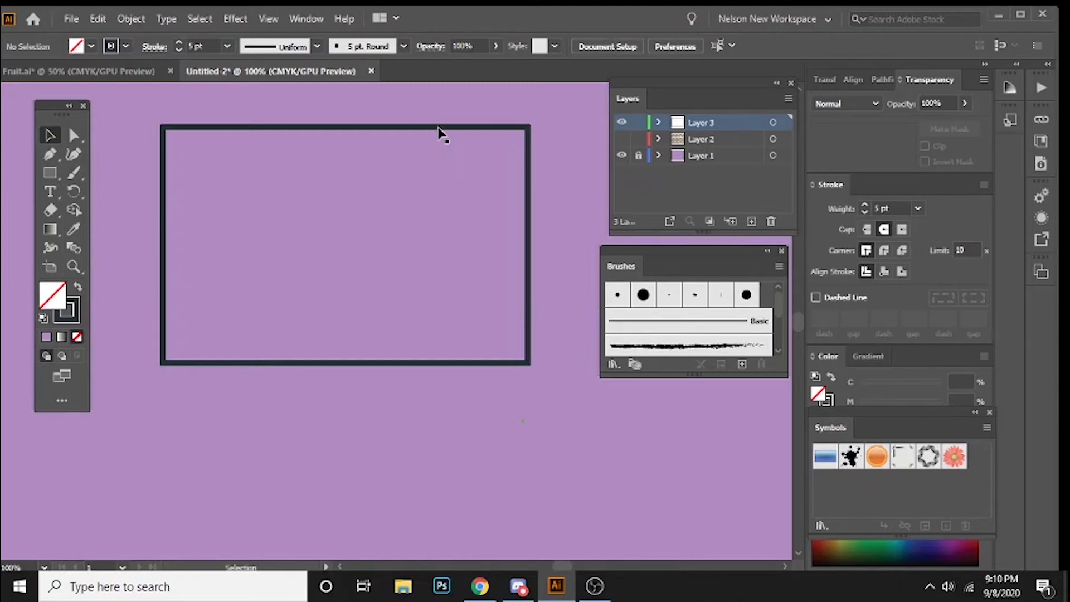
click(527, 128)
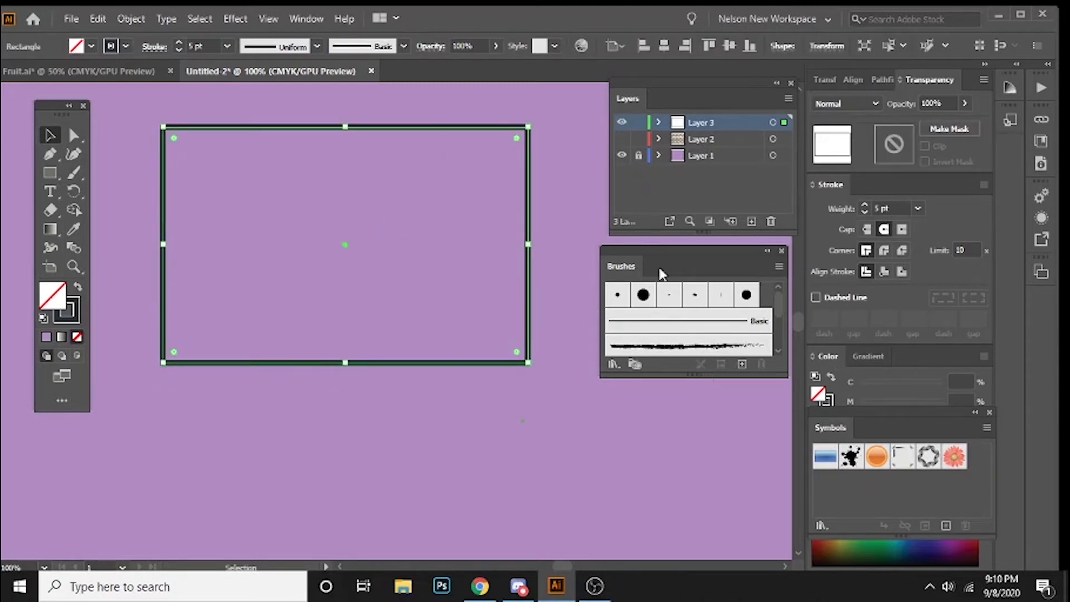
drag(694, 377, 702, 514)
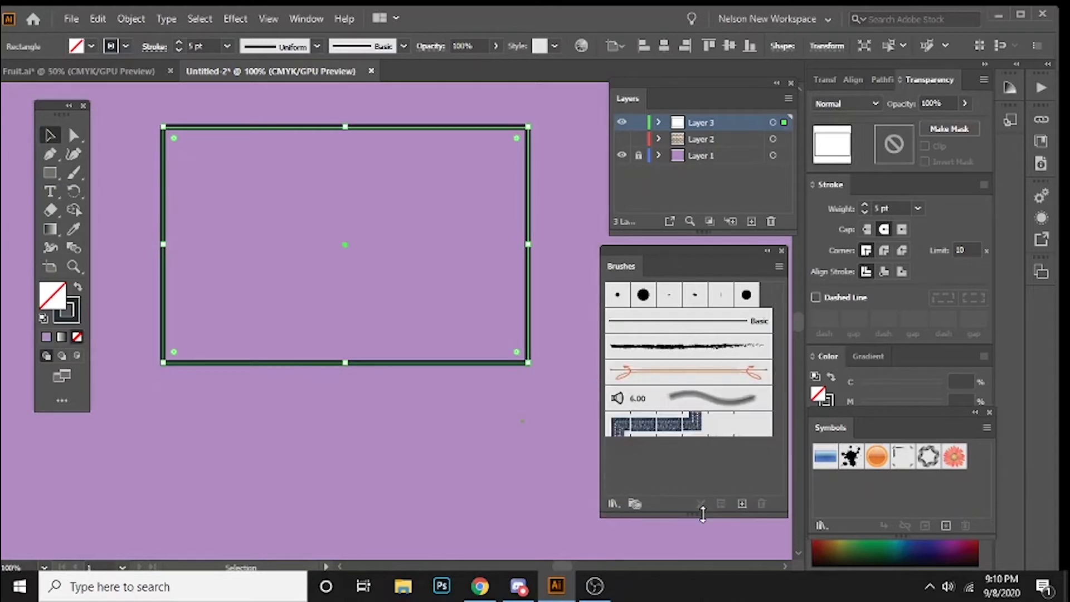
click(669, 346)
click(469, 419)
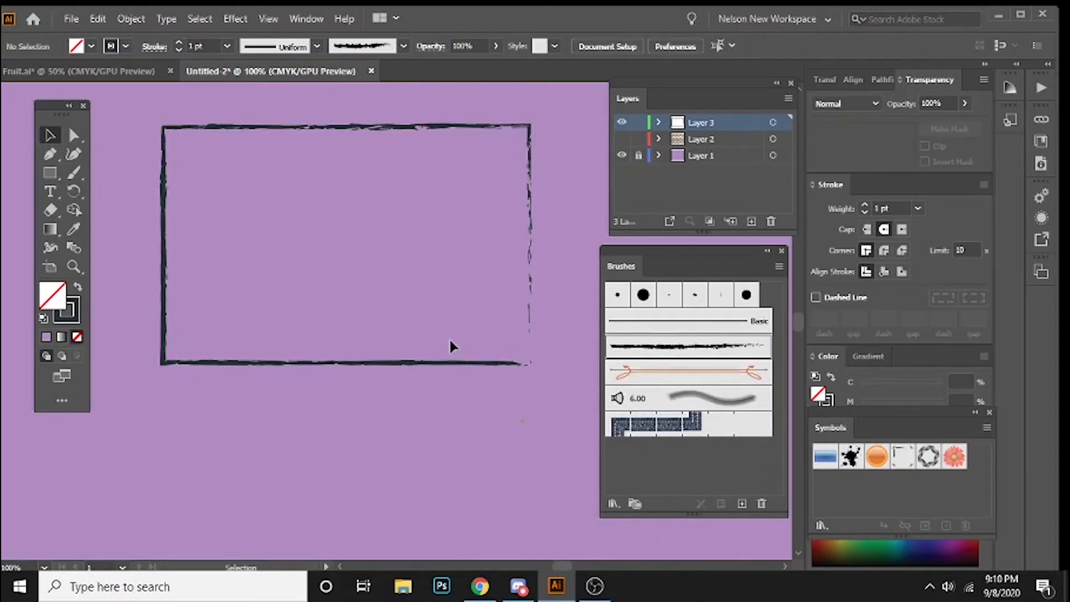
Step: Apply the blue denim seam pattern brush to the rectangle's outline
click(439, 363)
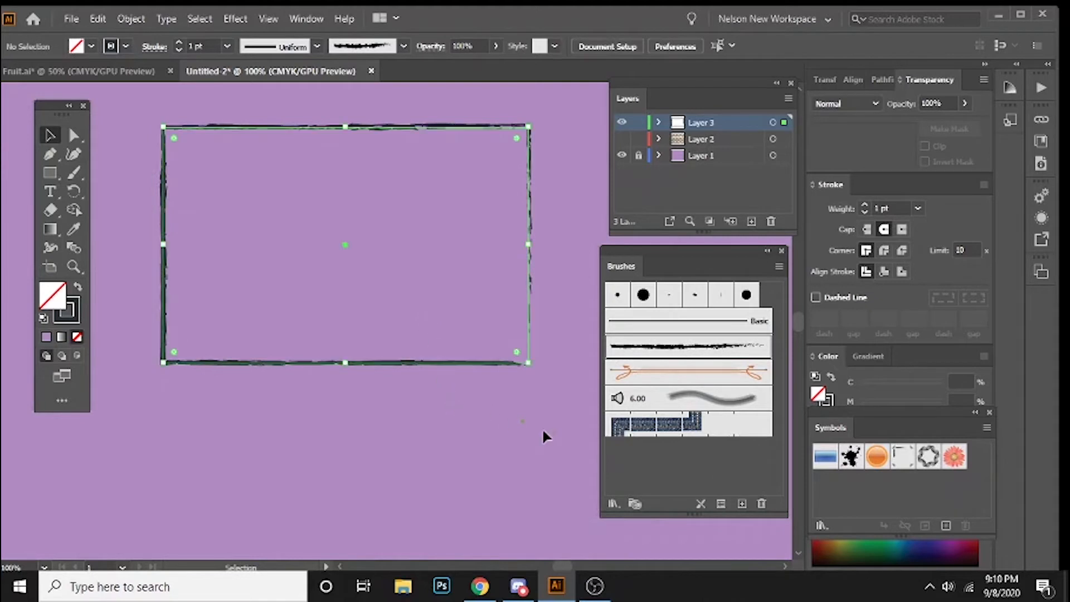
click(644, 427)
click(316, 466)
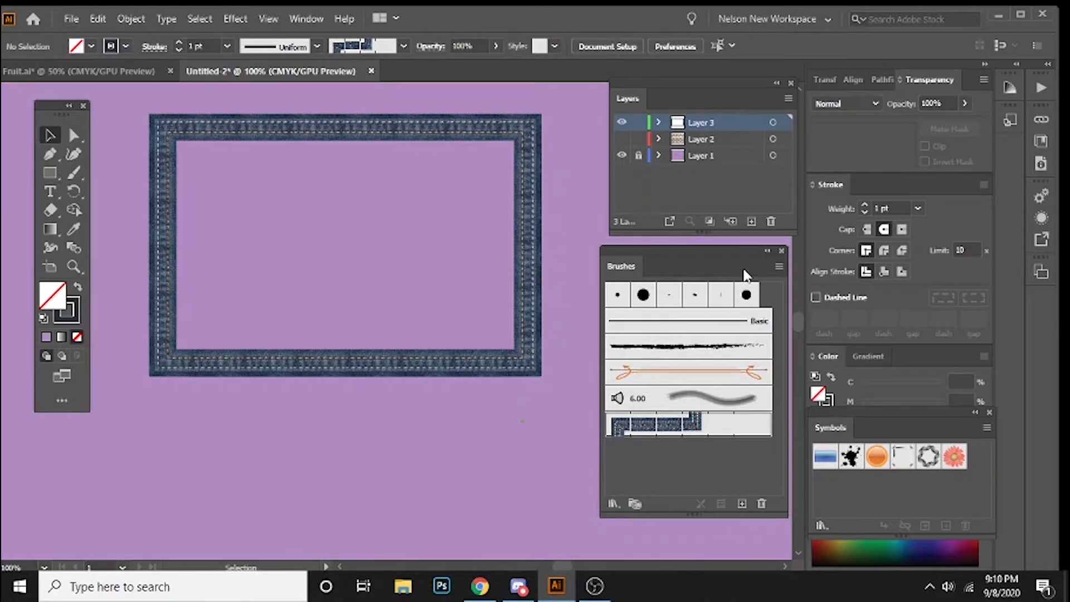
Step: Open the Arrows_Special brush library and enlarge its panel to show more brushes
click(612, 503)
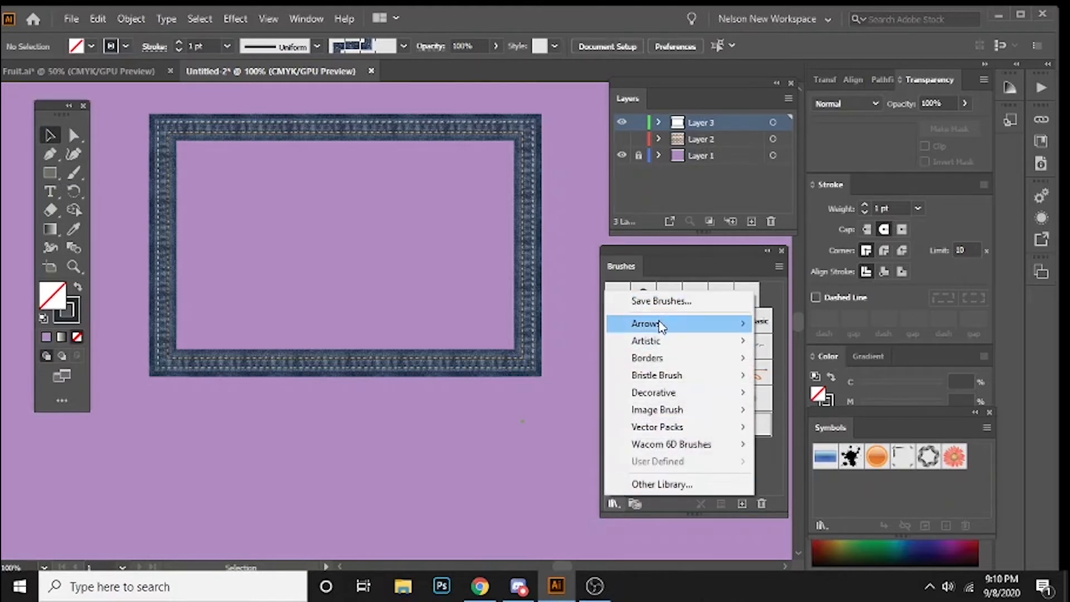
mouse_move(672, 332)
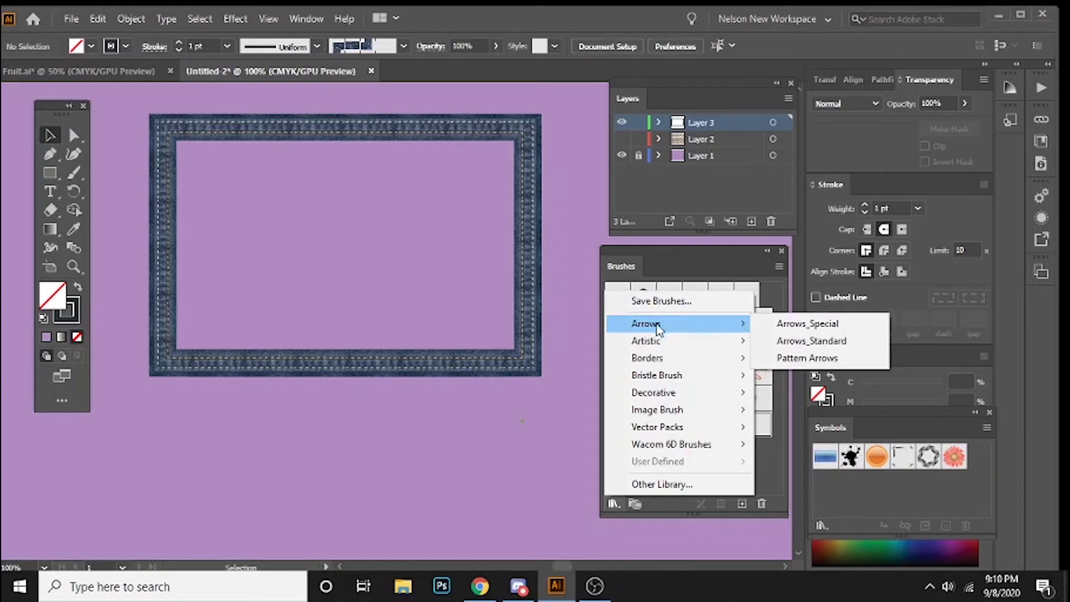
click(806, 325)
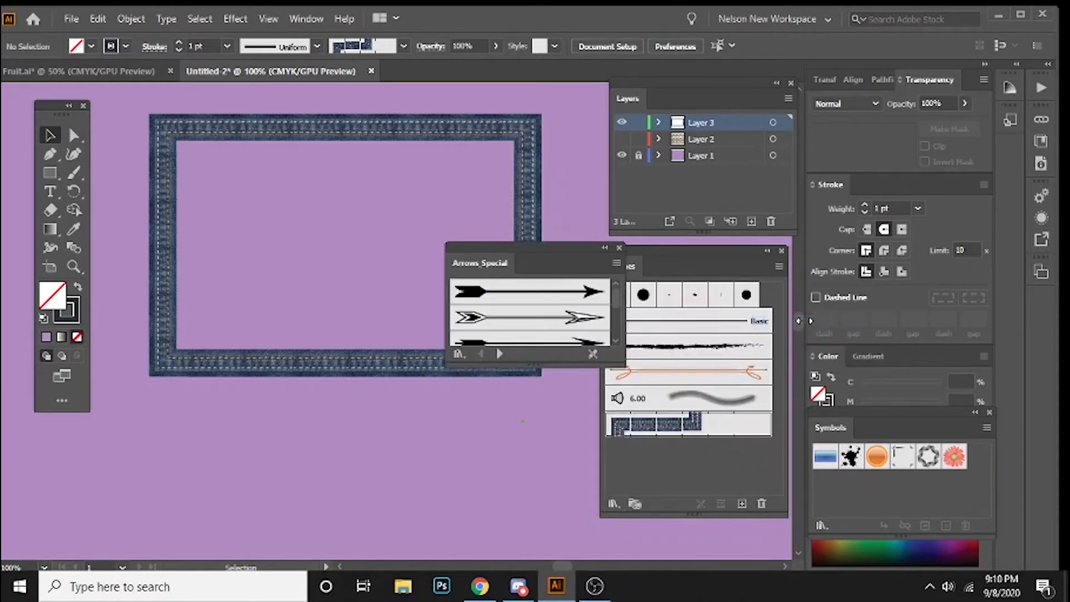
drag(532, 368, 533, 495)
Step: Replace the rectangle's outline brush with the first arrow in Arrows_Special, moving the library panel off the rectangle
click(384, 370)
click(510, 292)
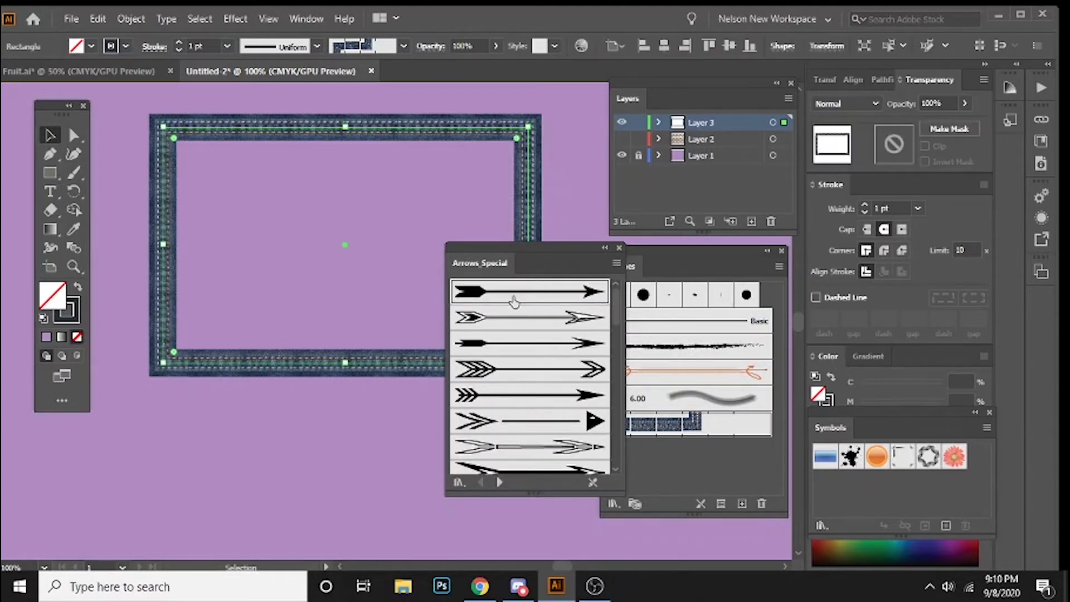
mouse_move(527, 246)
mouse_down()
mouse_move(632, 248)
mouse_move(650, 315)
mouse_up()
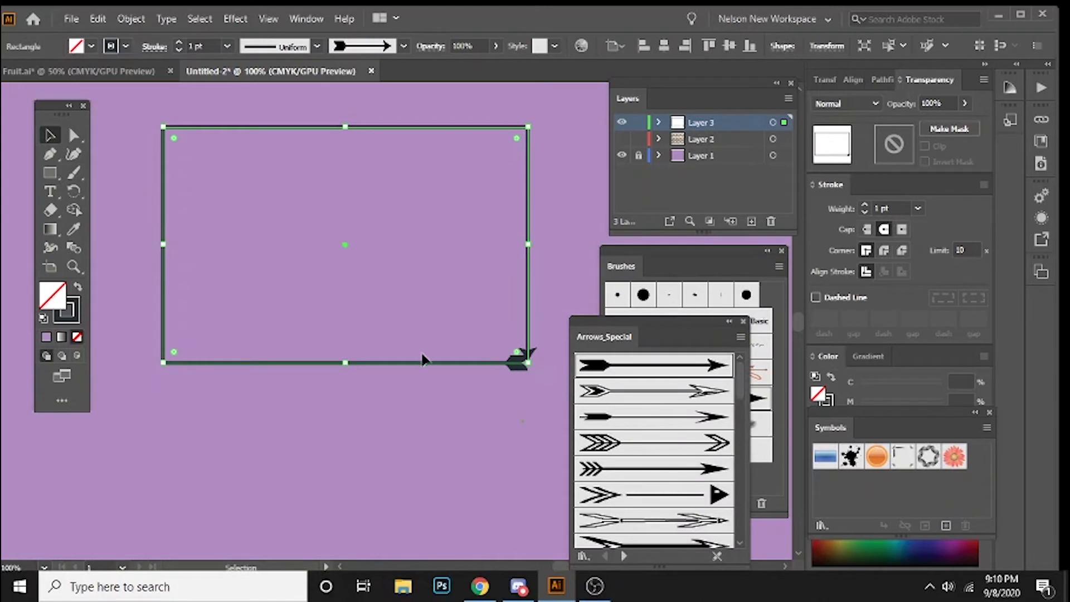
click(250, 375)
Step: Draw a wavy three-point open path above the rectangle with the Pen tool
key(ctrl+minus)
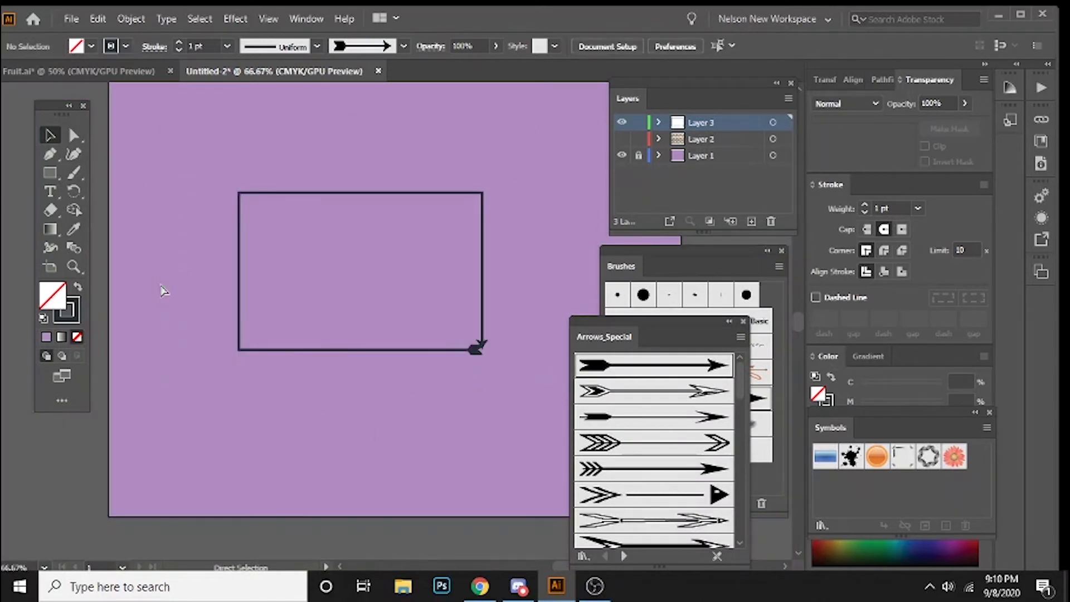
drag(185, 256, 115, 295)
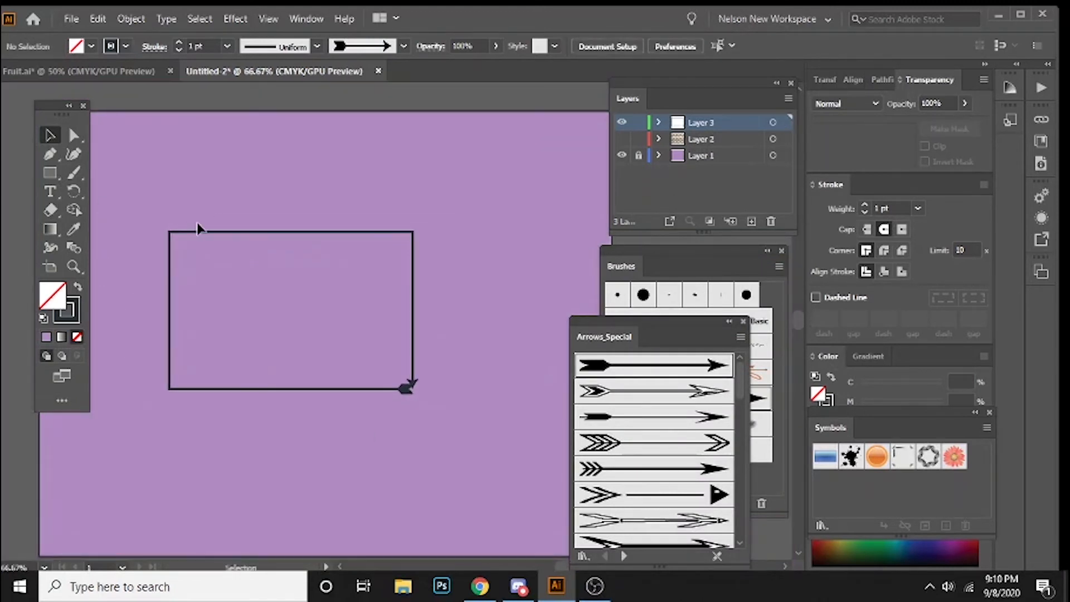
click(50, 155)
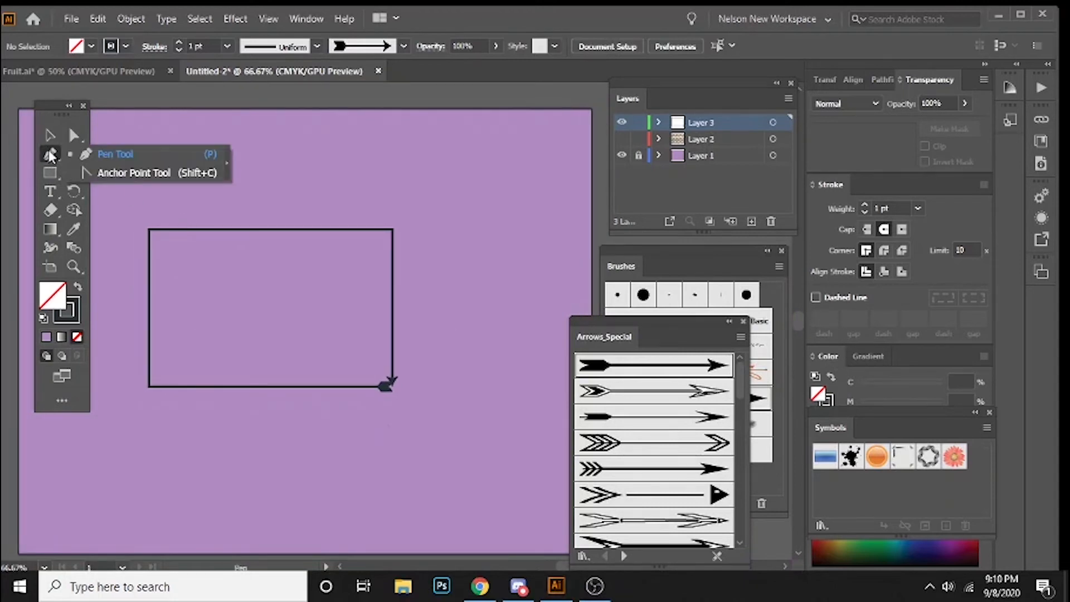
drag(128, 213, 184, 162)
drag(298, 193, 376, 214)
drag(509, 197, 581, 163)
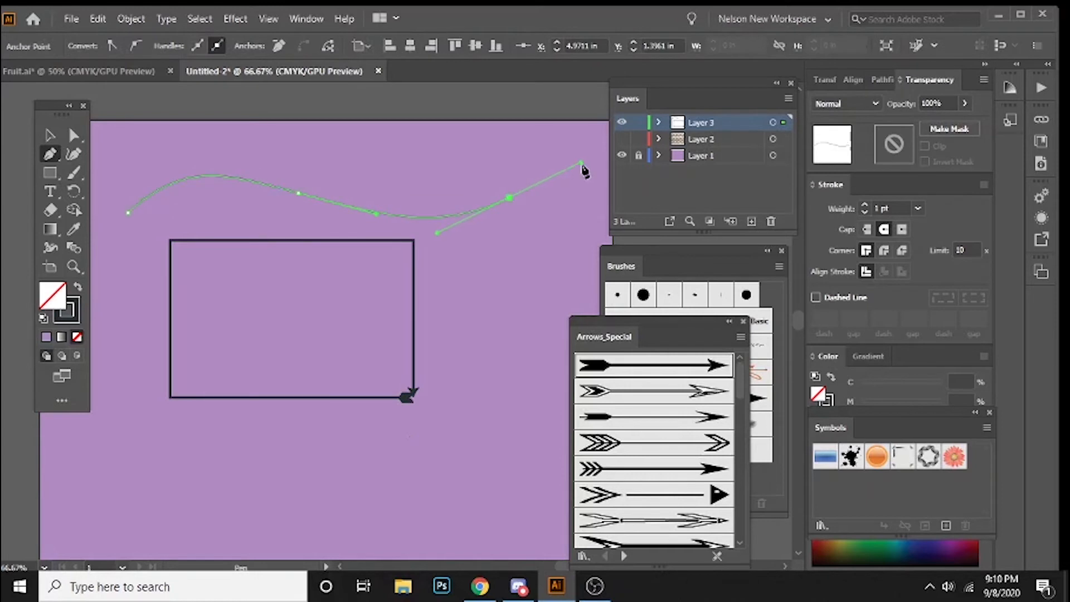
key(v)
click(404, 205)
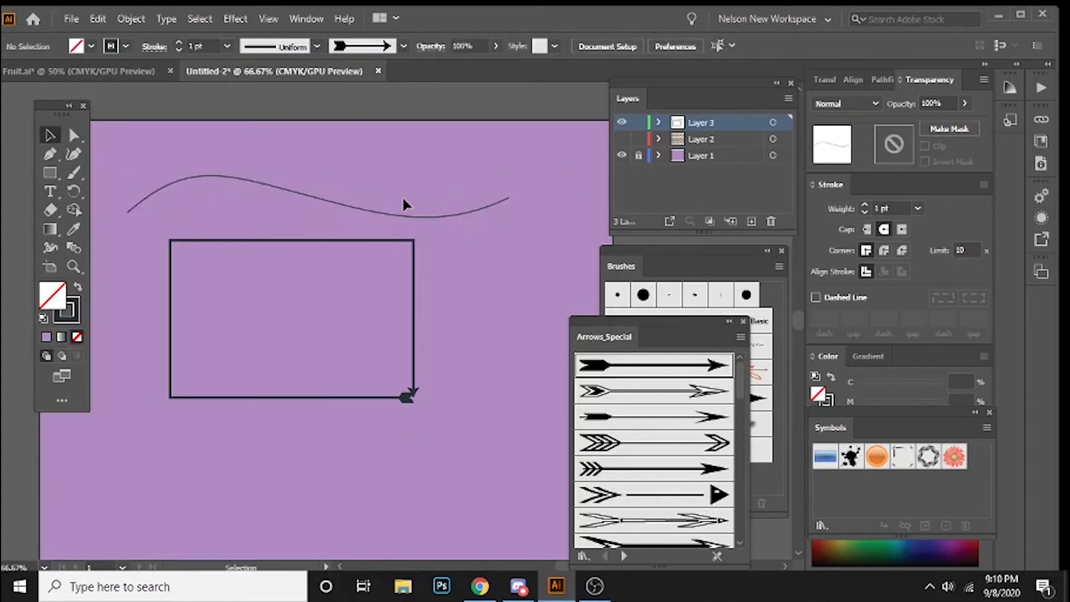
Step: Apply the first solid arrow brush from Arrows_Special to the wavy path
click(177, 183)
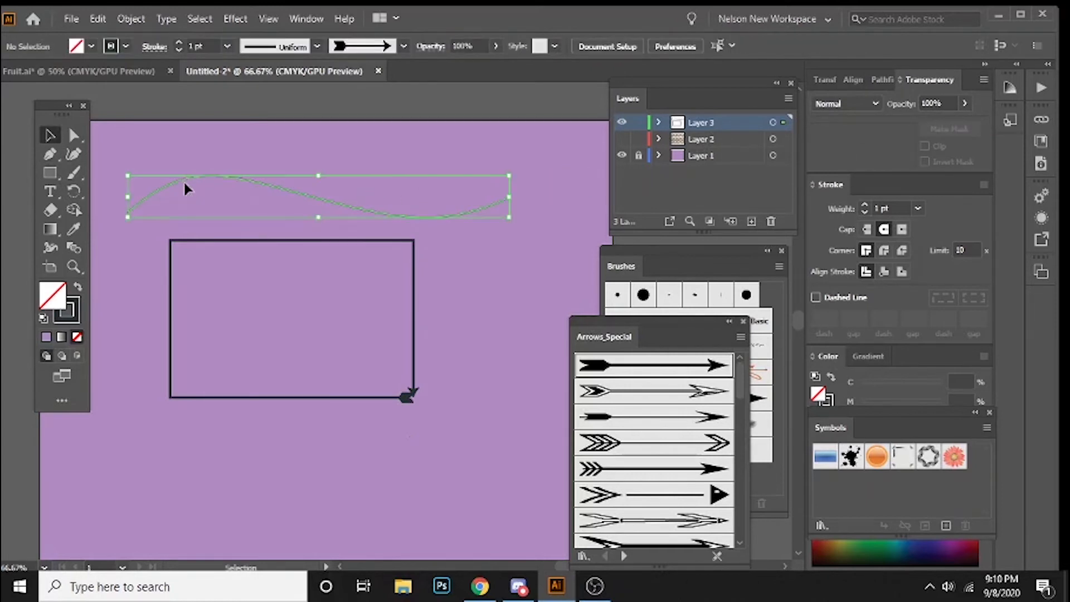
click(160, 150)
click(295, 193)
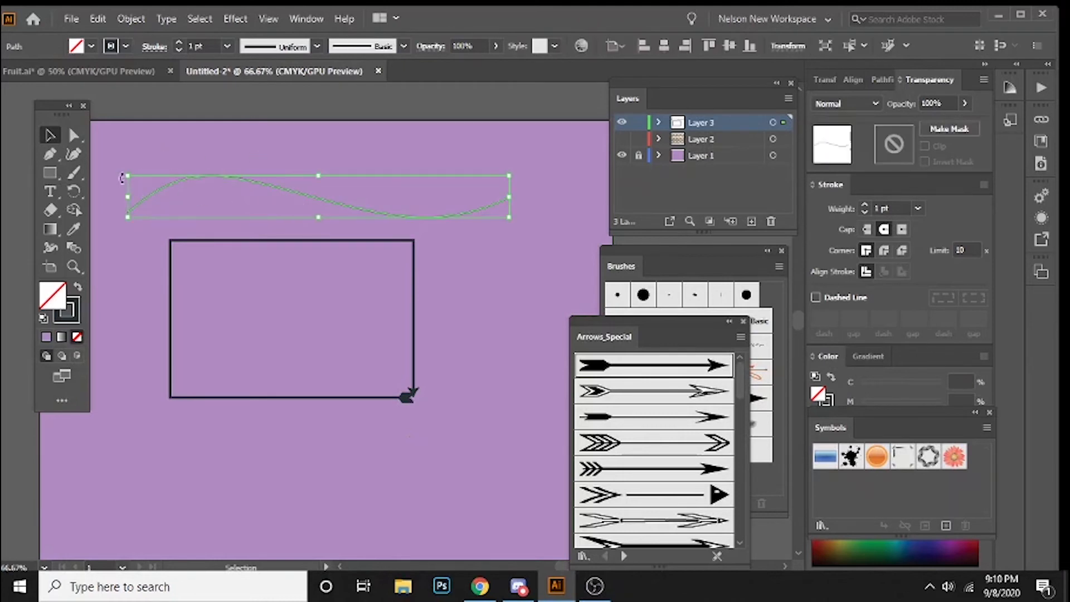
click(231, 155)
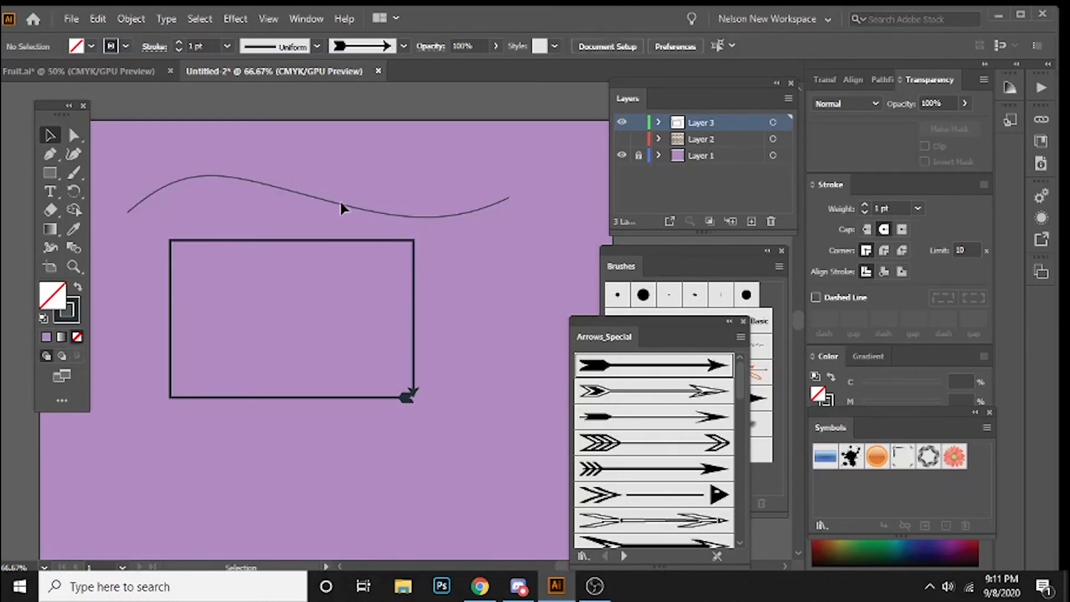
click(461, 213)
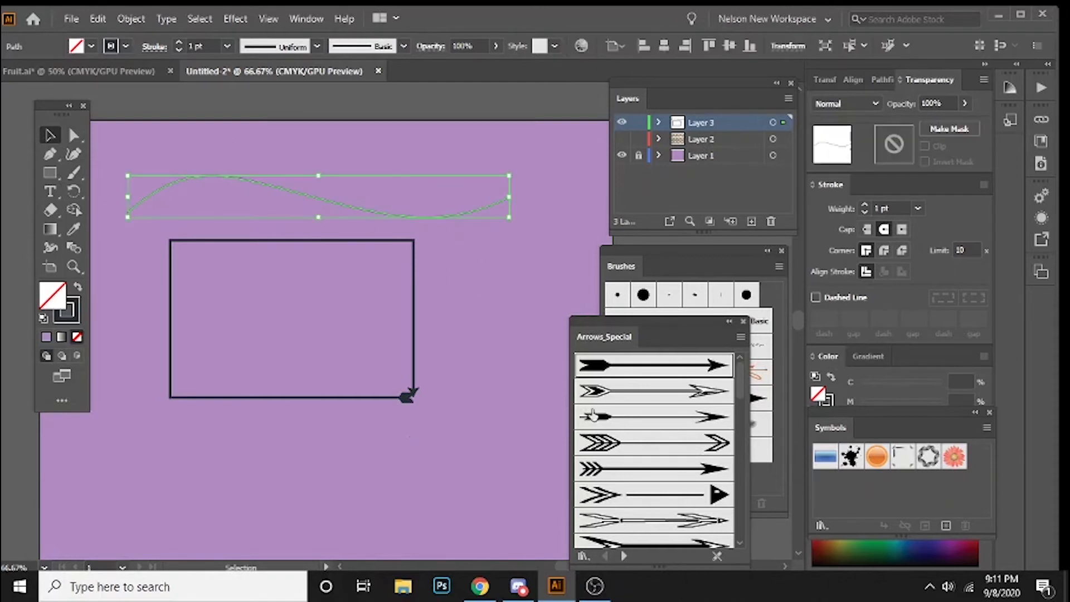
click(652, 365)
click(232, 169)
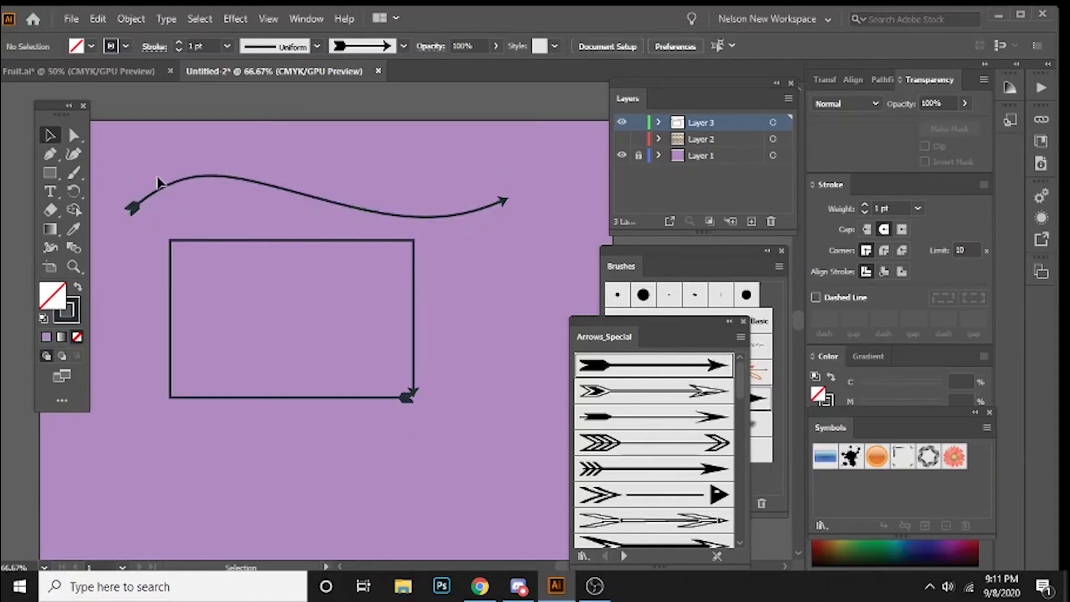
Step: Change the wavy path's brush to the fifth Arrows_Special arrow, with a triple-feathered tail and solid head
click(160, 183)
click(662, 469)
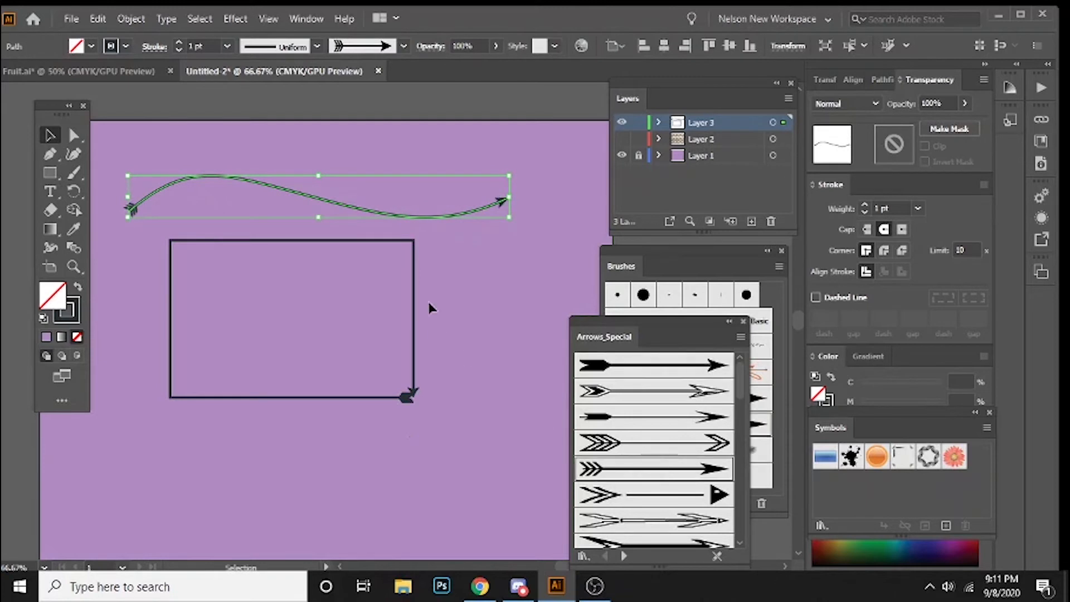
scroll(453, 385, down, 1)
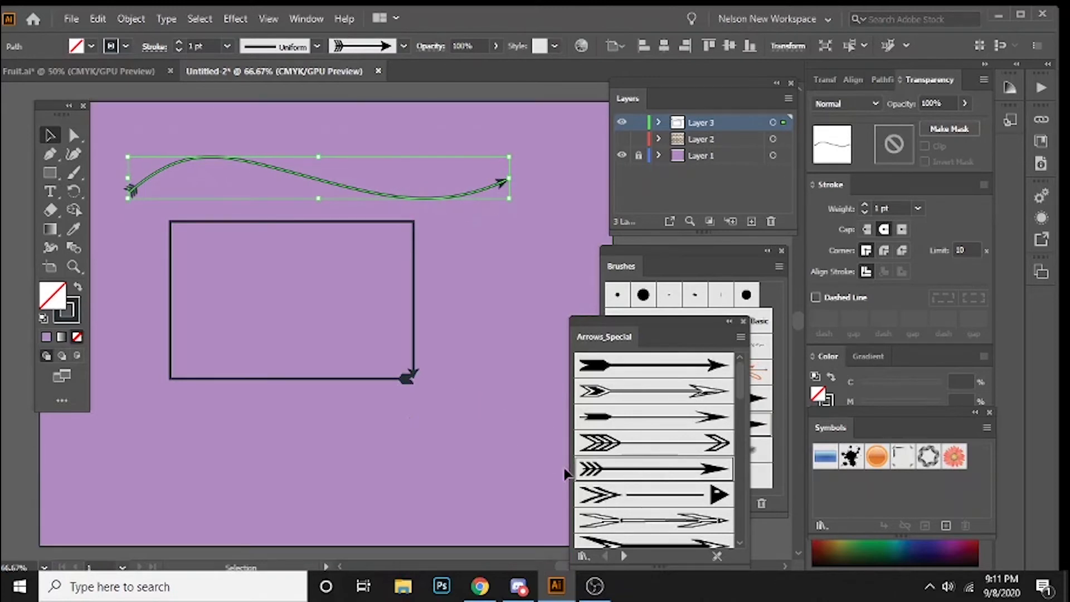
click(398, 468)
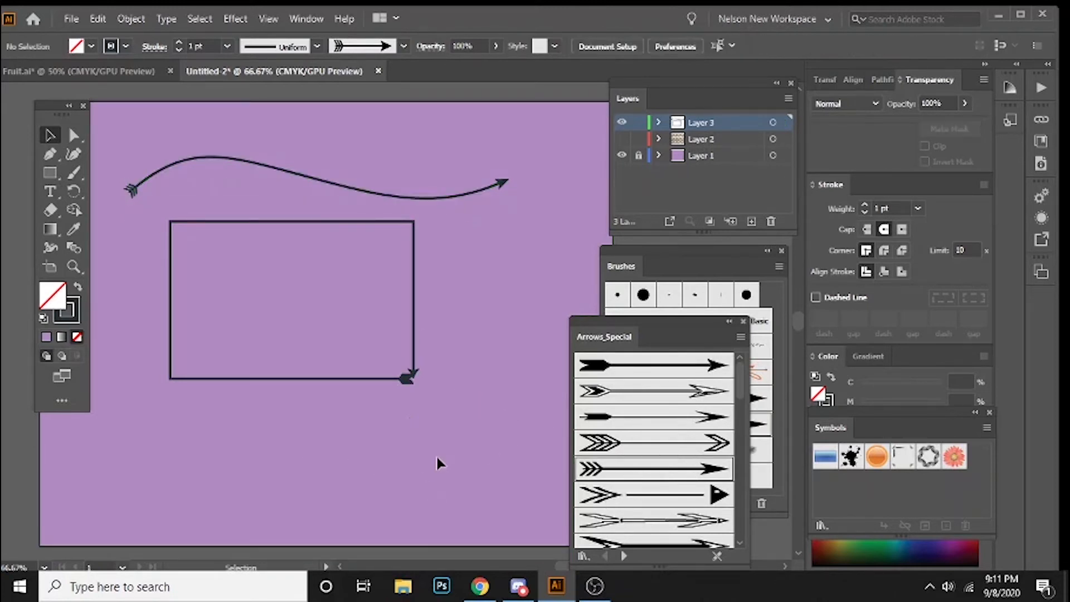
Step: Apply the rough charcoal brush to the wavy path and close the Arrows_Special library panel
click(499, 185)
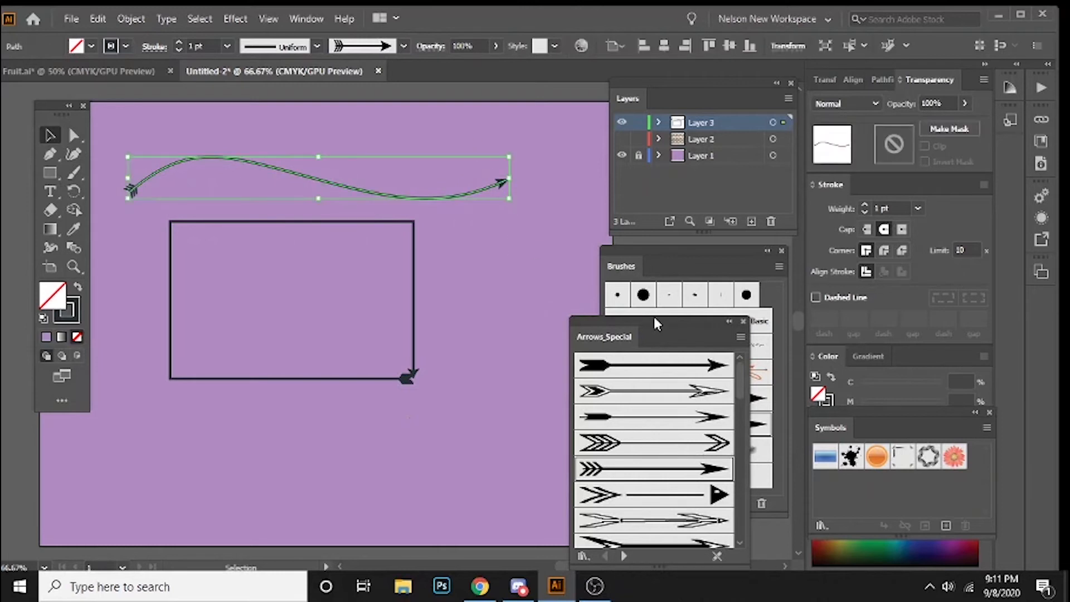
drag(654, 329, 503, 276)
click(689, 344)
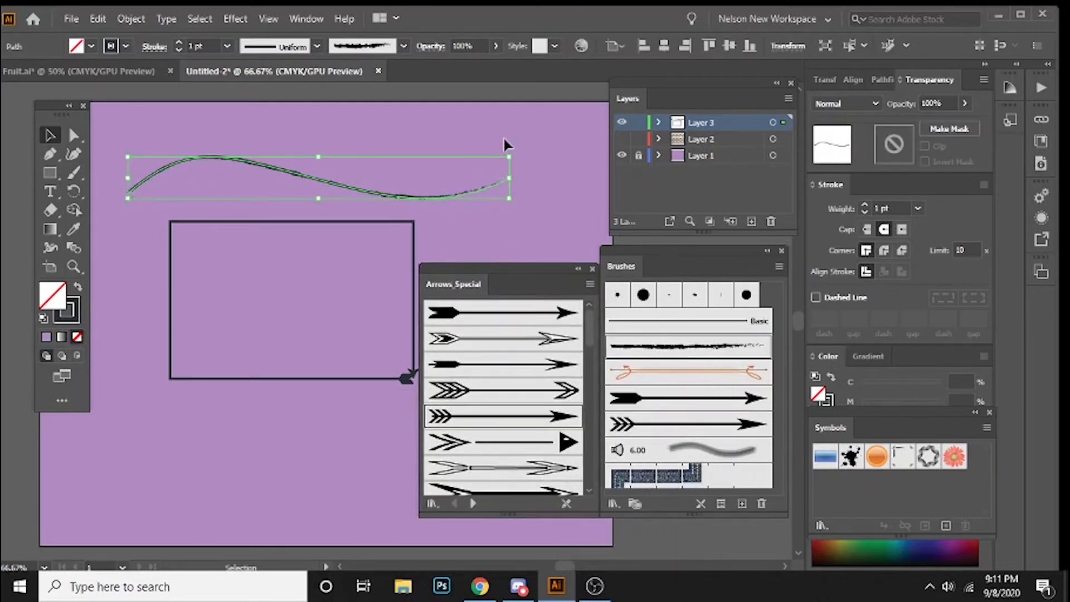
click(327, 198)
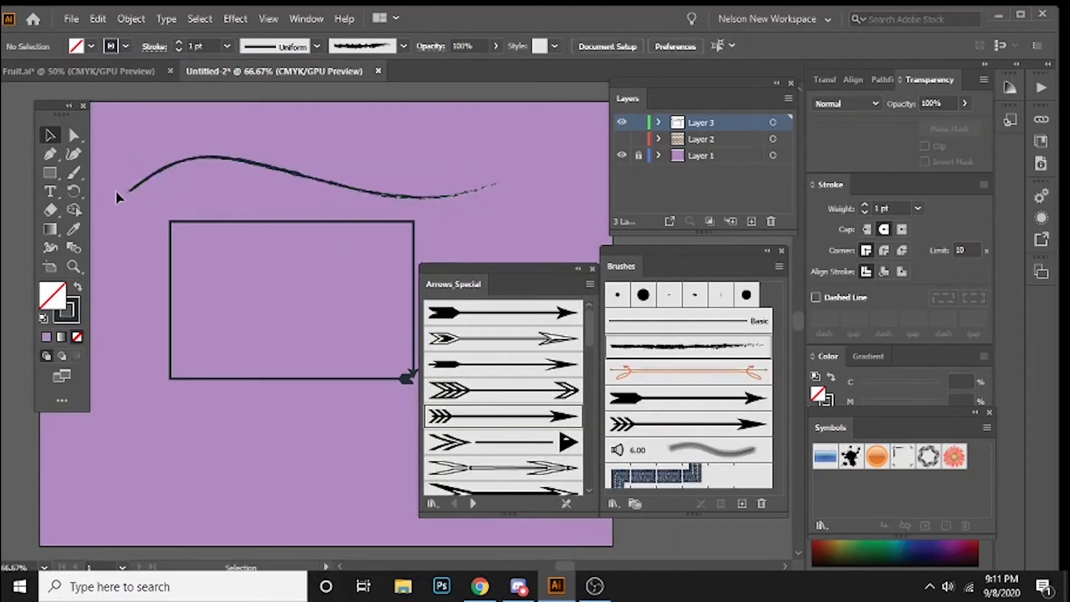
click(591, 269)
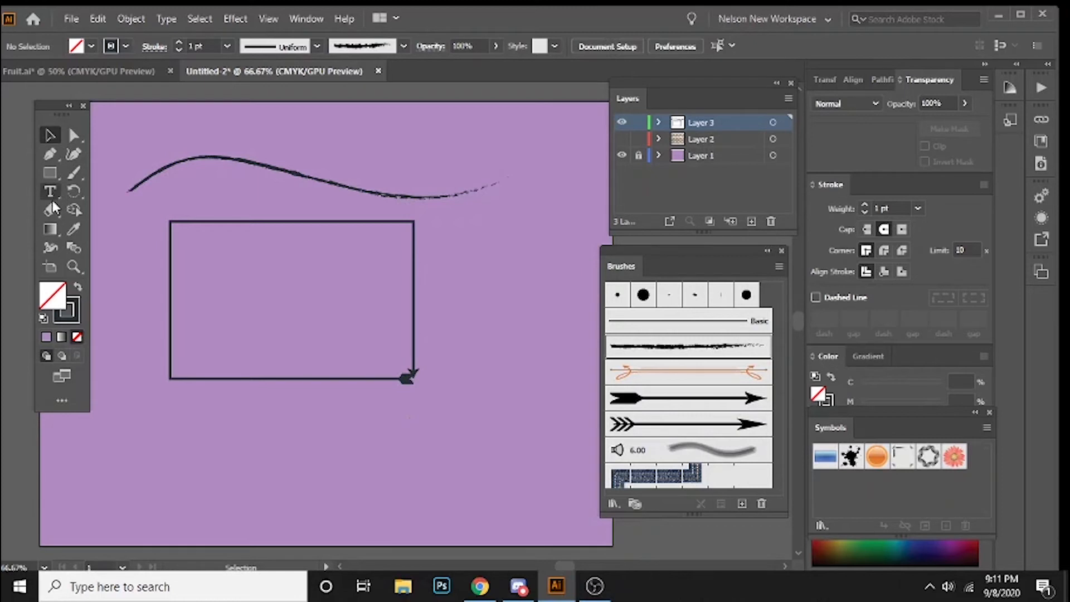
Step: Draw a long, nearly vertical line segment left of the rectangle and give it the solid-tailed arrow brush
drag(51, 176, 133, 240)
drag(138, 126, 128, 498)
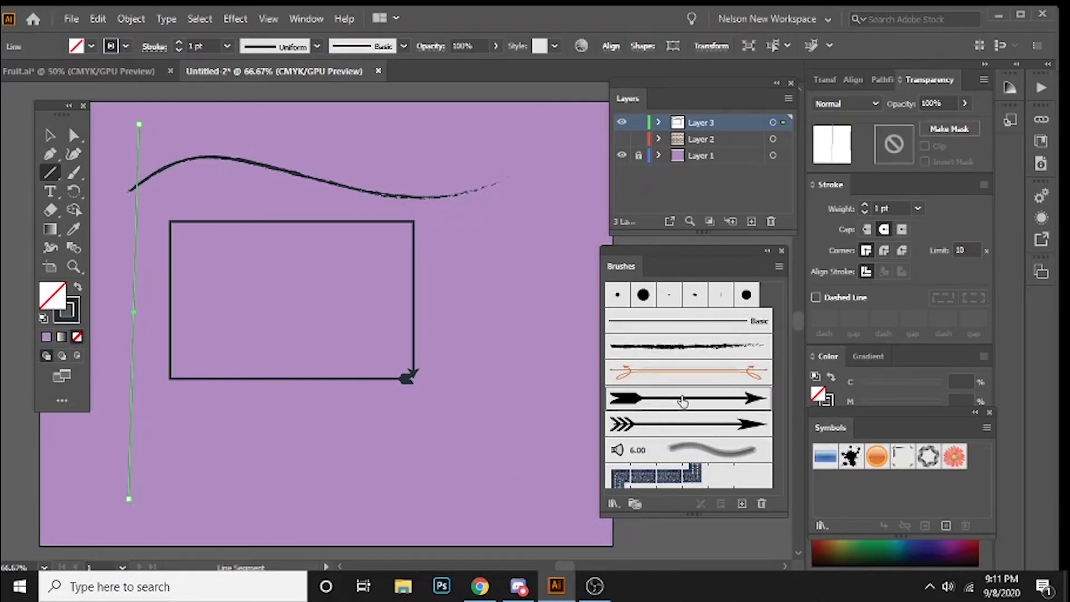
click(681, 402)
click(48, 136)
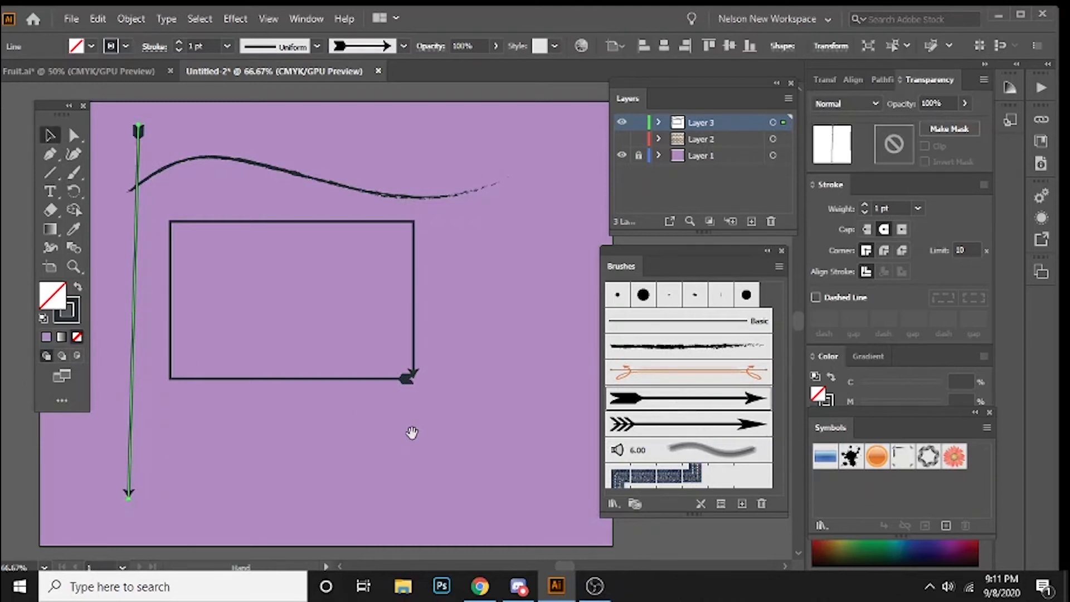
drag(413, 433, 450, 445)
click(493, 486)
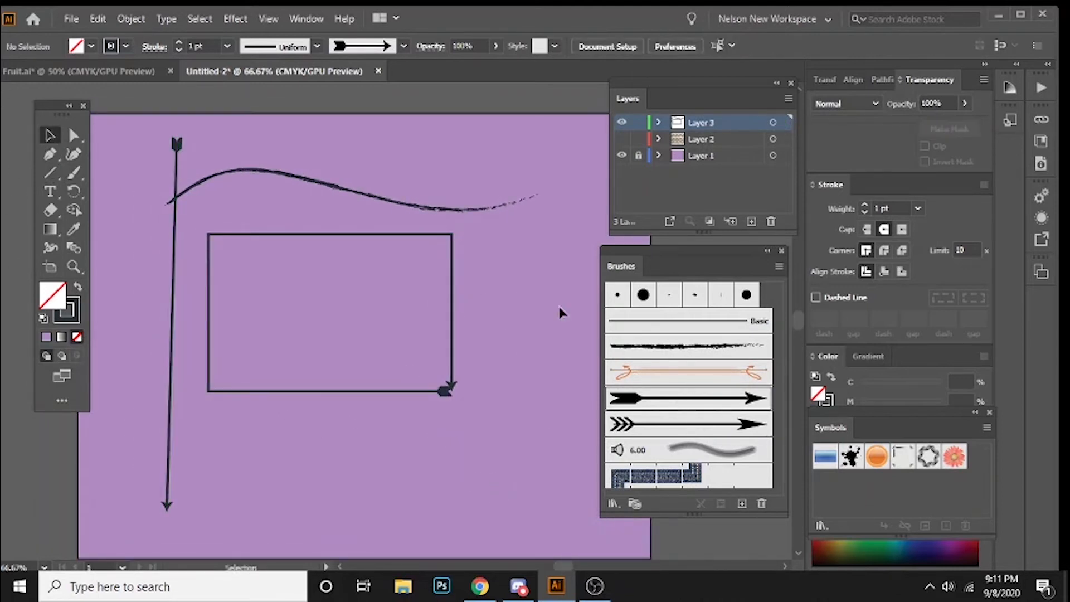
Step: Open the Artistic_Ink brush library and enlarge its panel to show more brushes
click(616, 505)
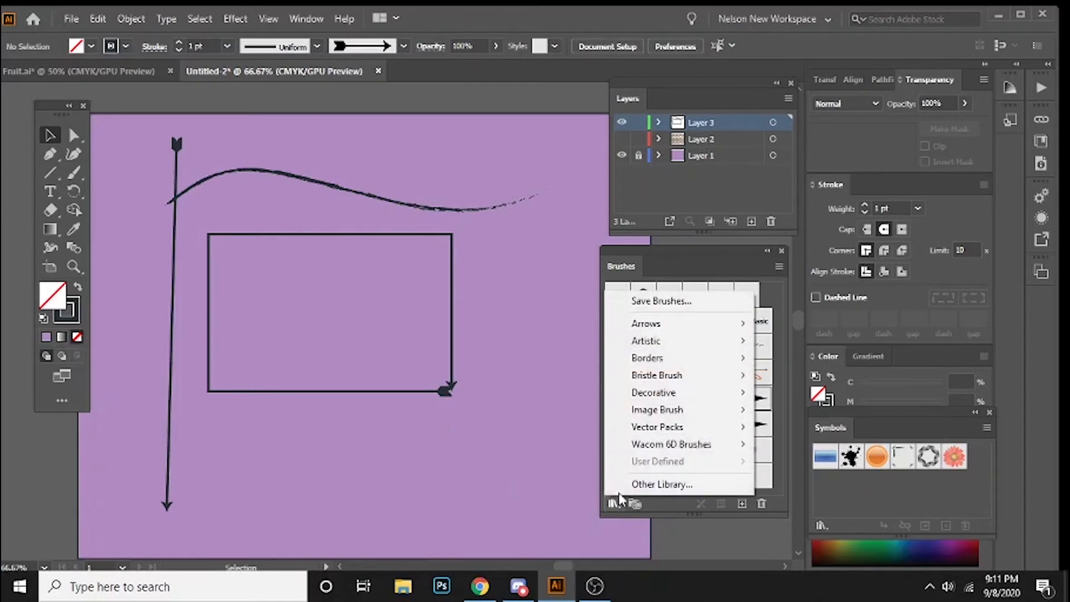
mouse_move(705, 349)
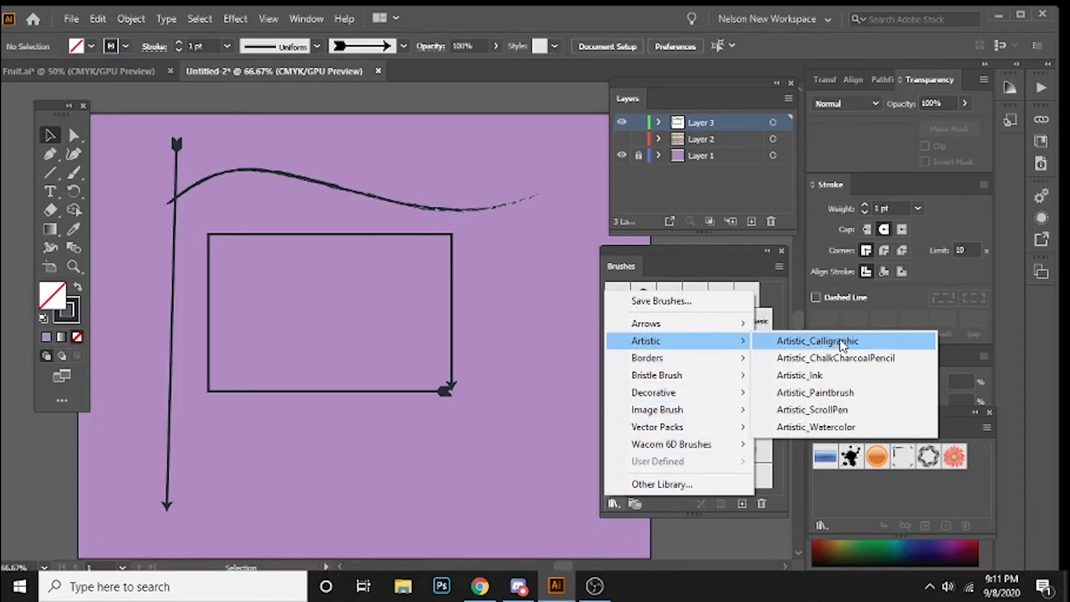
click(836, 375)
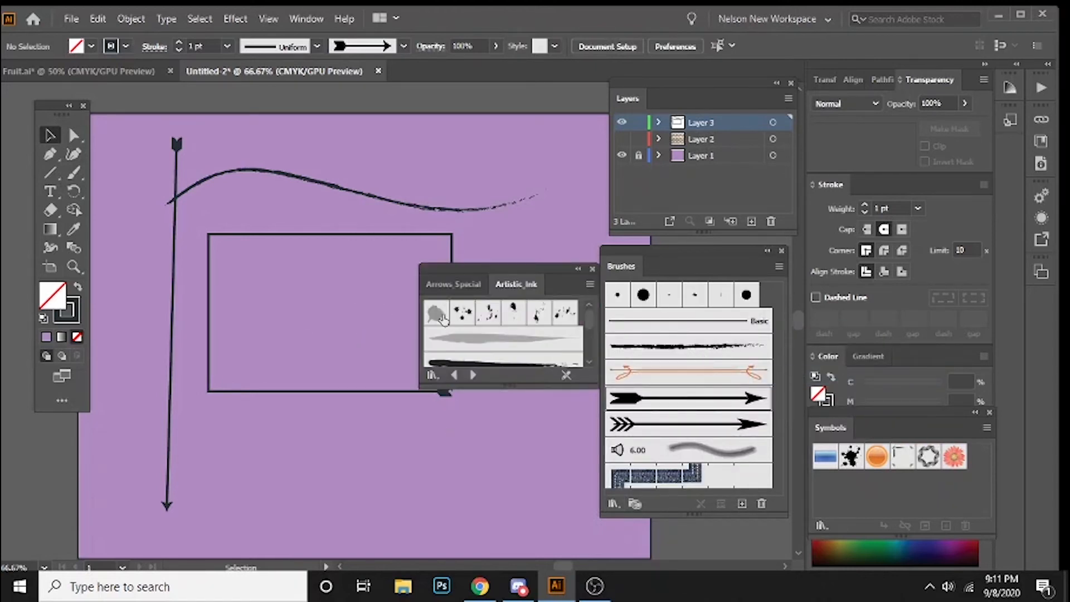
drag(504, 386, 486, 502)
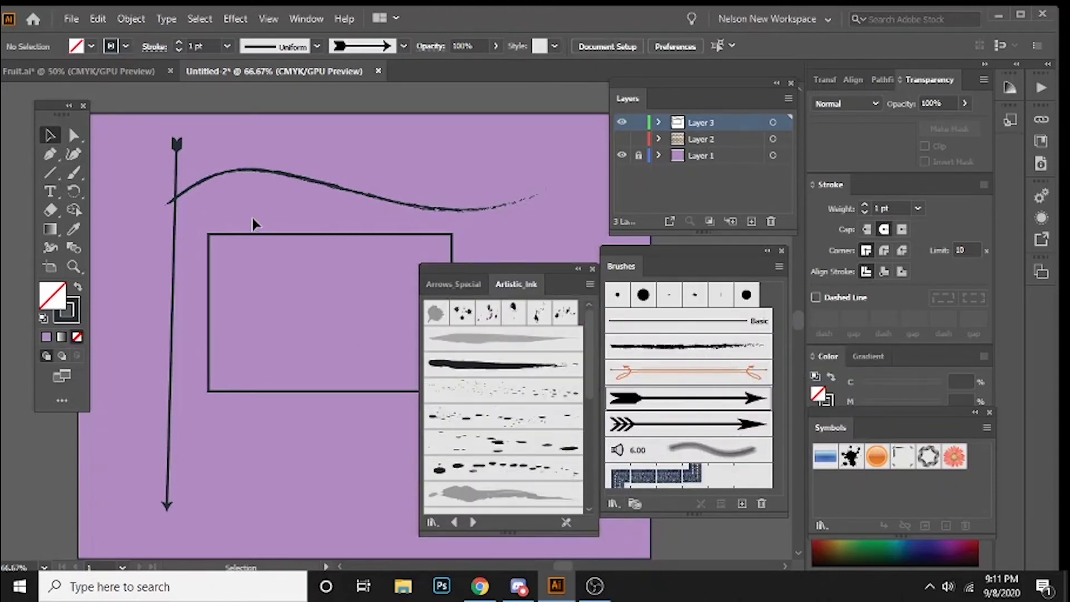
Step: Apply the solid black tapered brush from Artistic_Ink to the wavy path
click(270, 171)
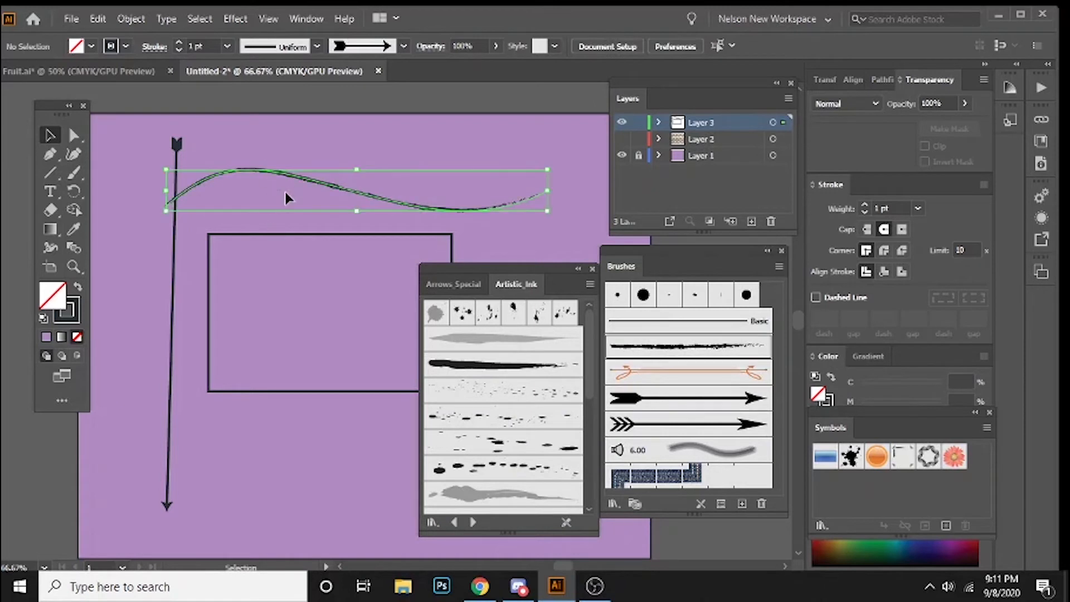
click(496, 365)
click(252, 465)
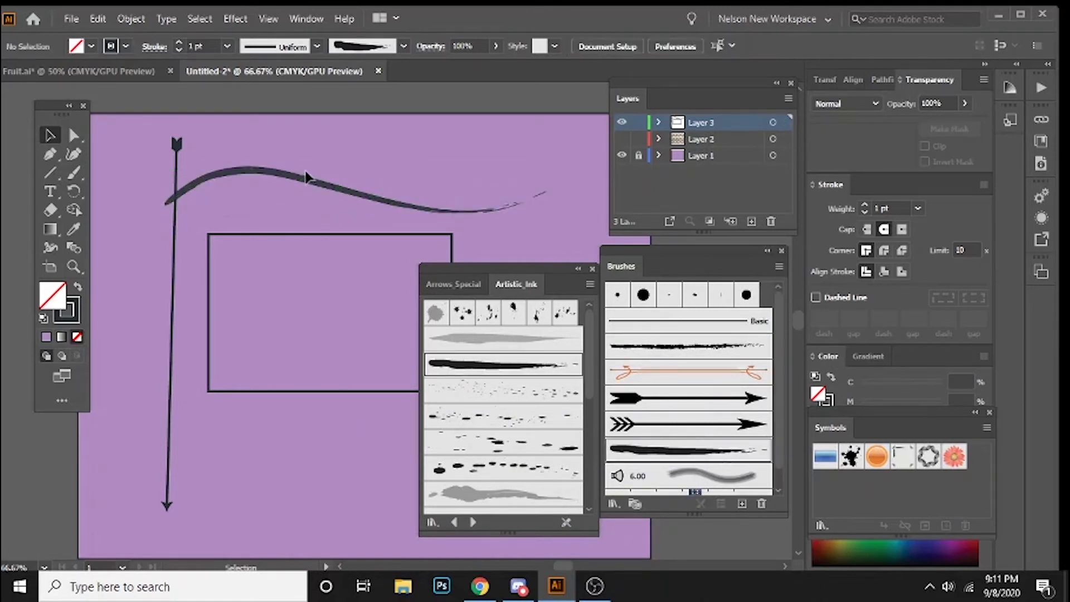
Step: Apply the sparse, large ink splatter brush from Artistic_Ink to the near-vertical line
click(172, 268)
click(502, 442)
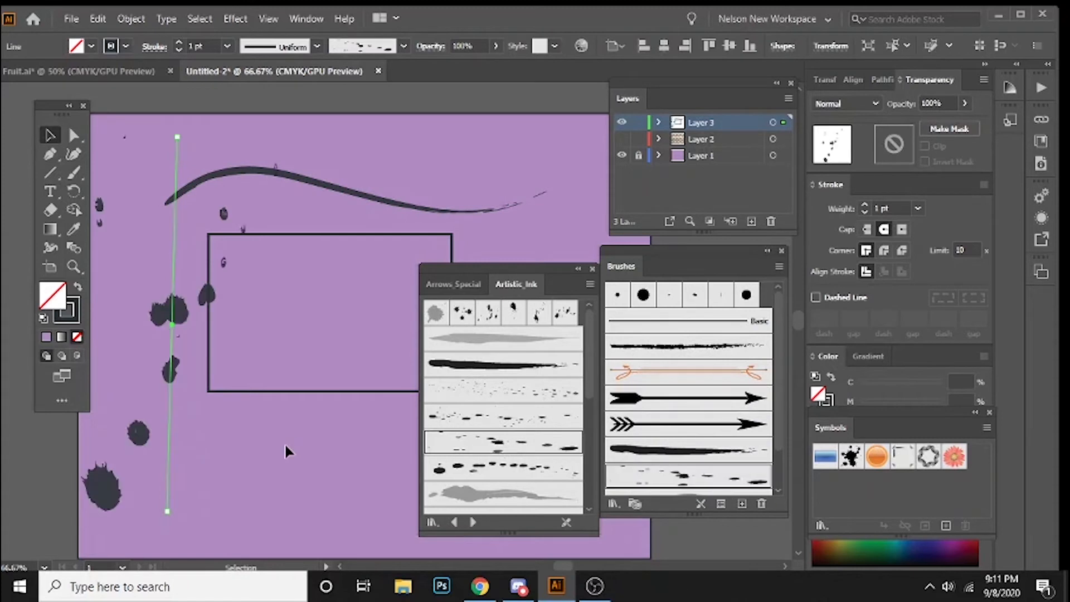
click(221, 429)
Step: Change the near-vertical line's brush to the Artistic_Ink row of ink drops that starts with a large blot
click(112, 502)
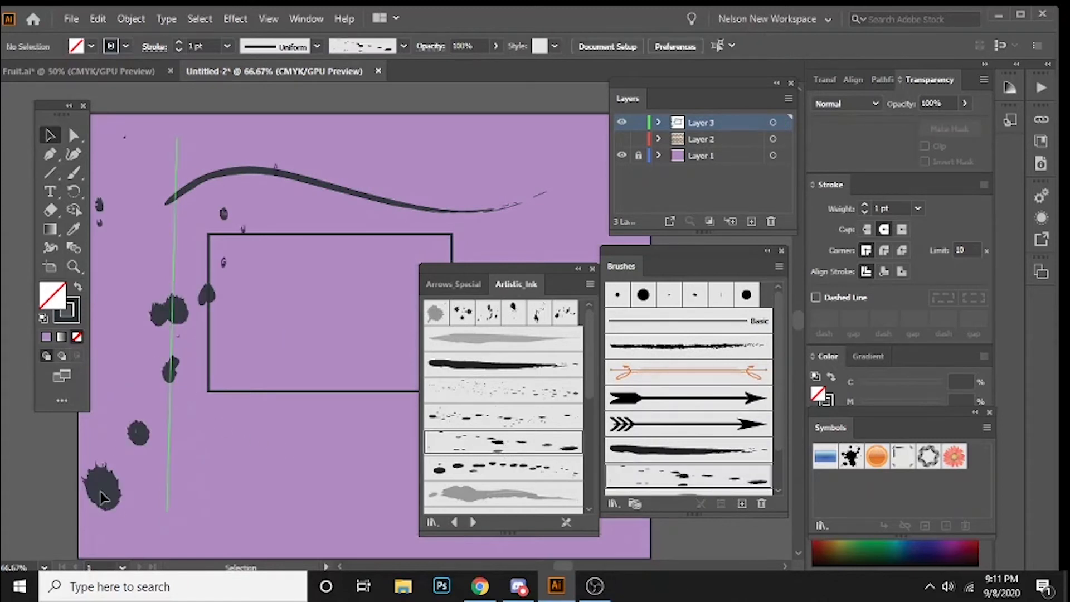
click(545, 474)
click(298, 442)
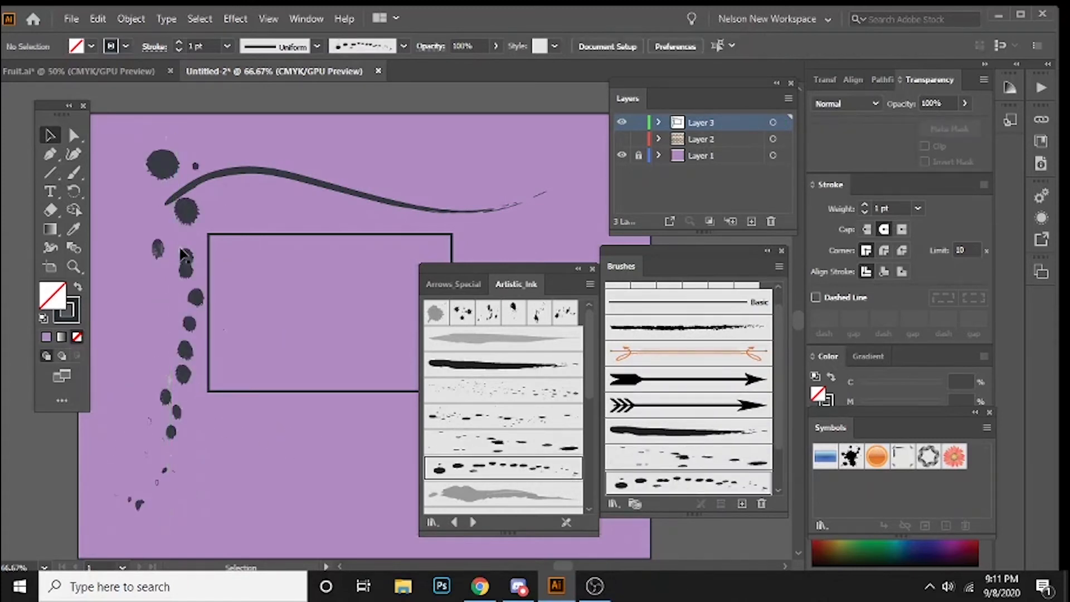
Step: Move the near-vertical line of ink drops slightly left, further from the rectangle, and deselect it
drag(163, 171, 148, 176)
click(289, 454)
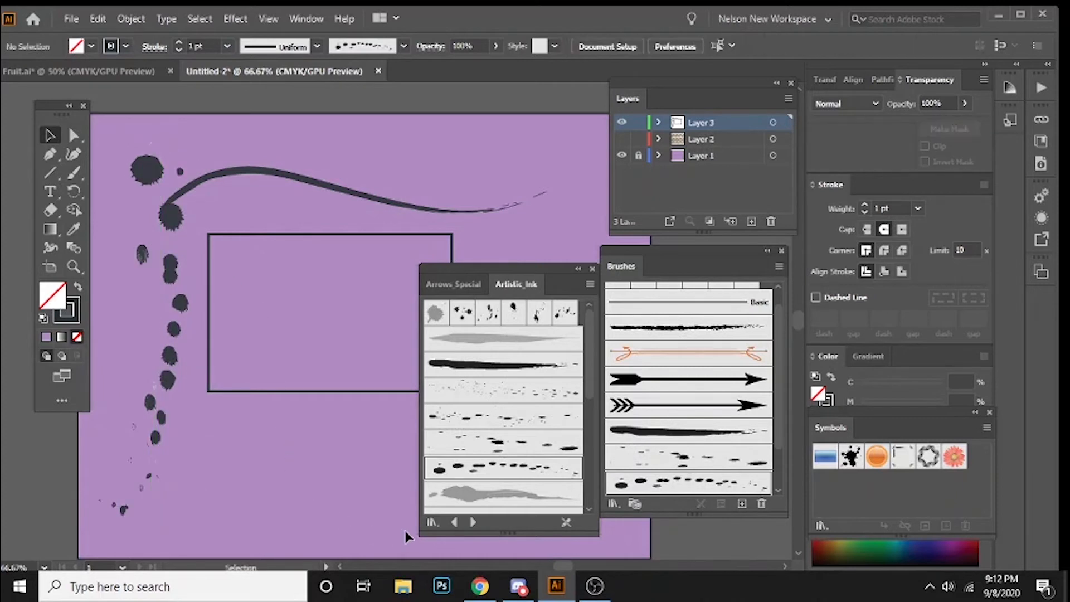
Step: Look through the remaining Artistic_Ink brushes and open the Borders_Frames brush library
scroll(516, 413, down, 5)
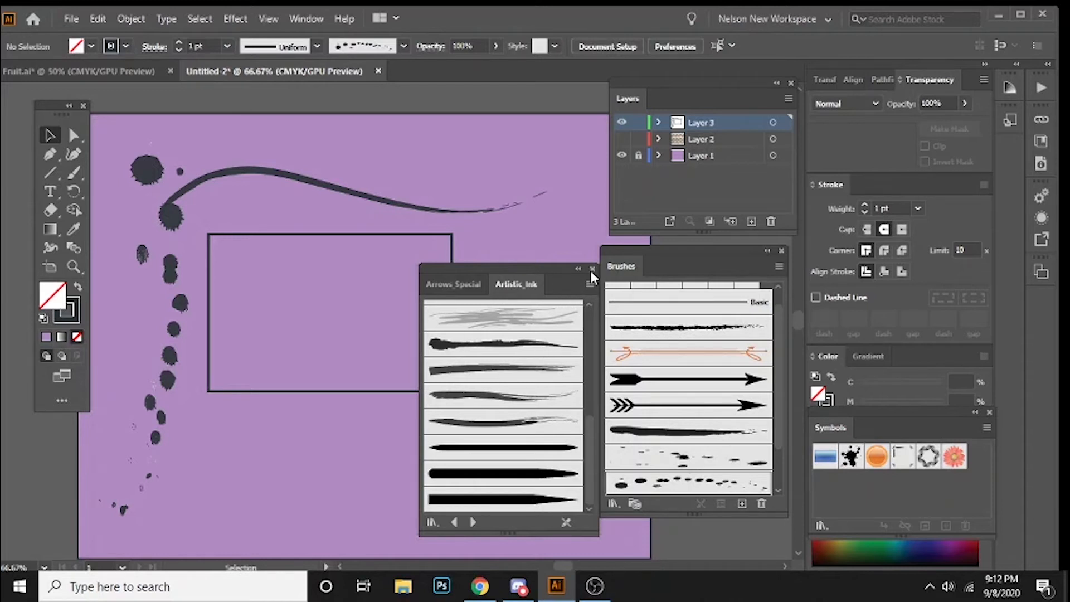
click(433, 522)
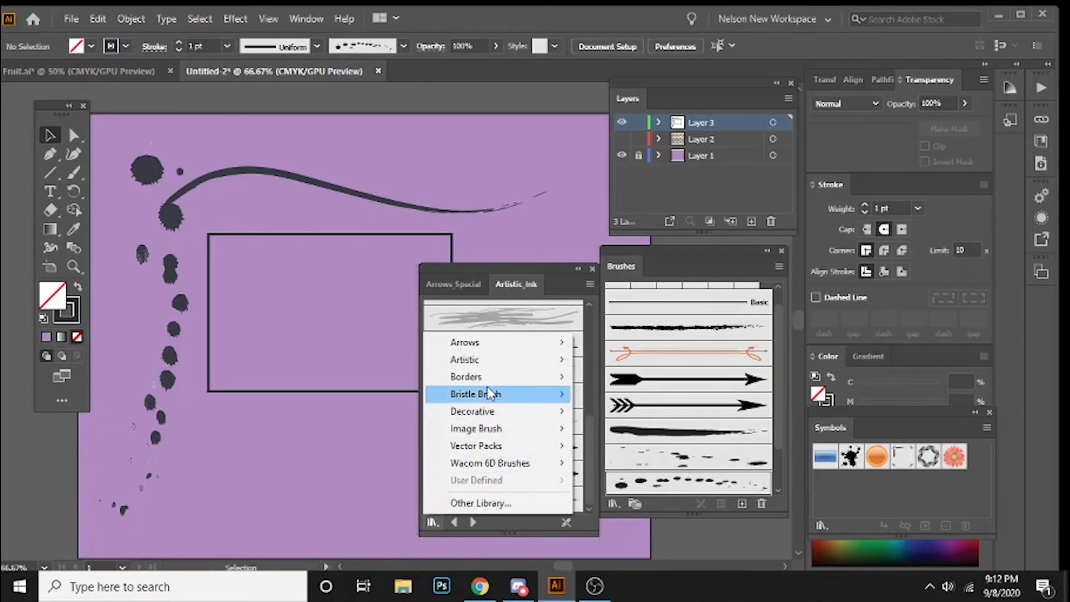
mouse_move(516, 416)
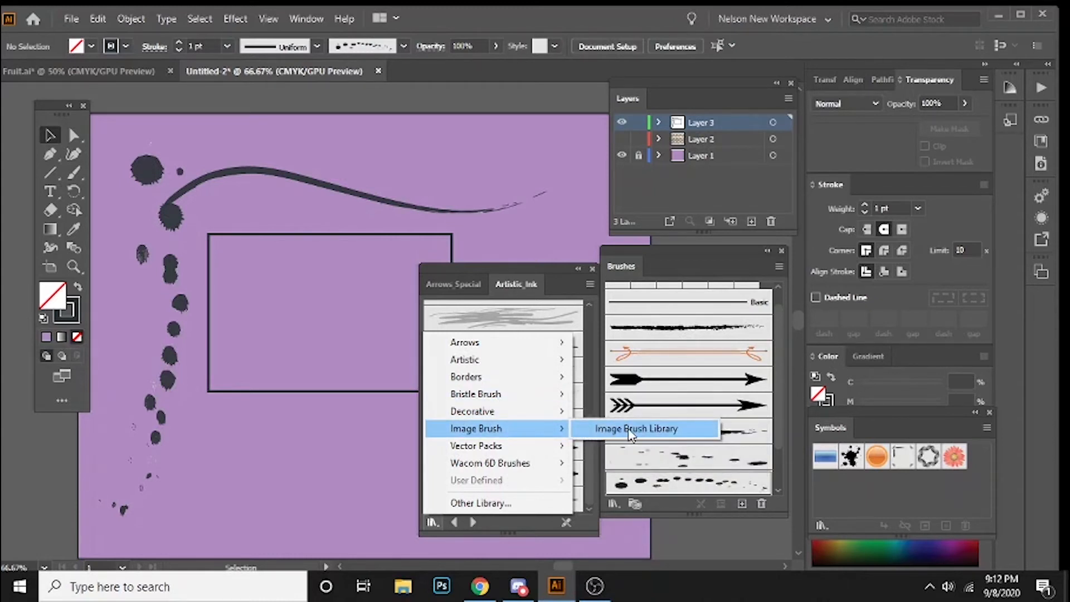
mouse_move(534, 369)
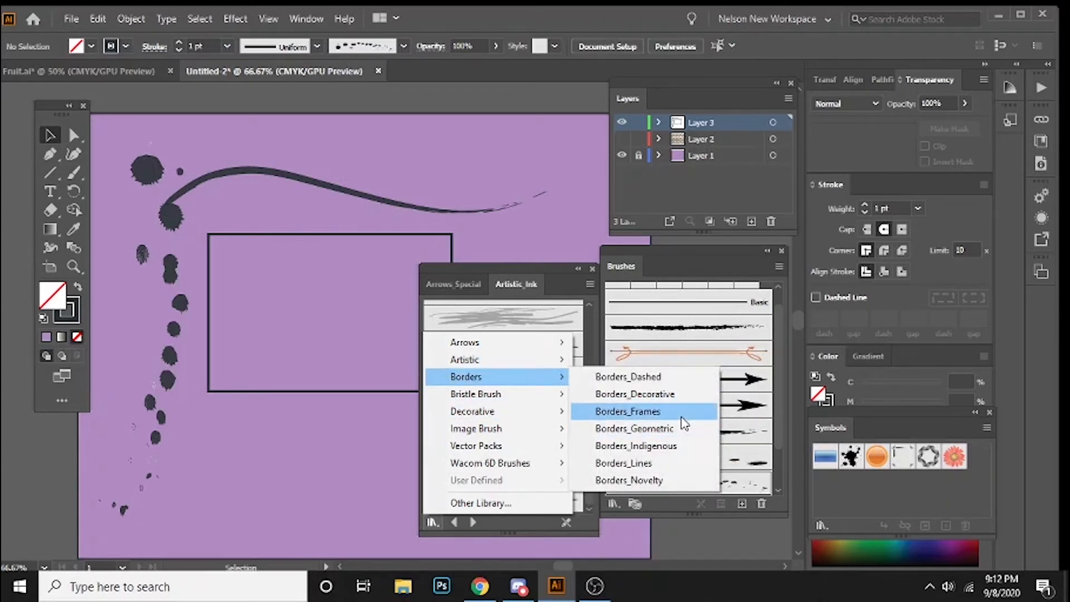
click(683, 412)
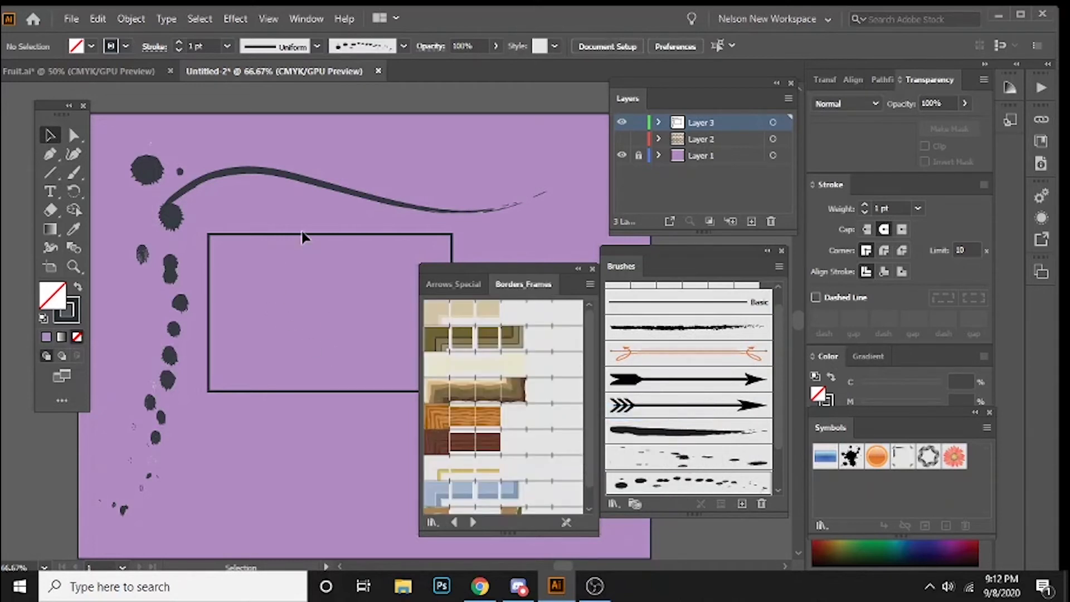
Step: Clear the artboard by deleting the rectangle, the wavy path and the ink-drop line from Layer 3
drag(293, 236, 284, 213)
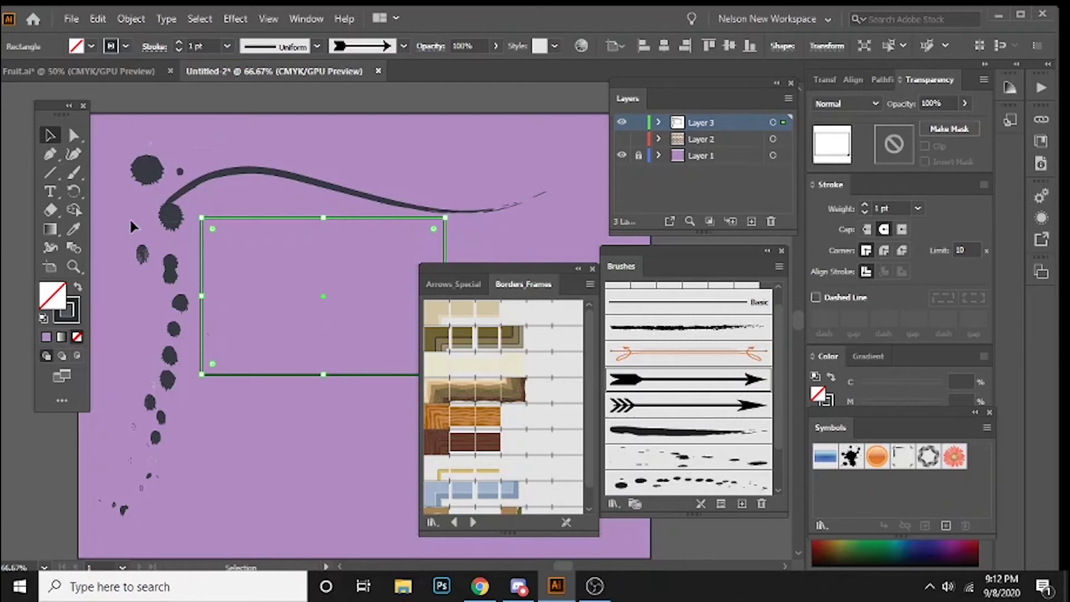
key(ctrl+a)
key(Delete)
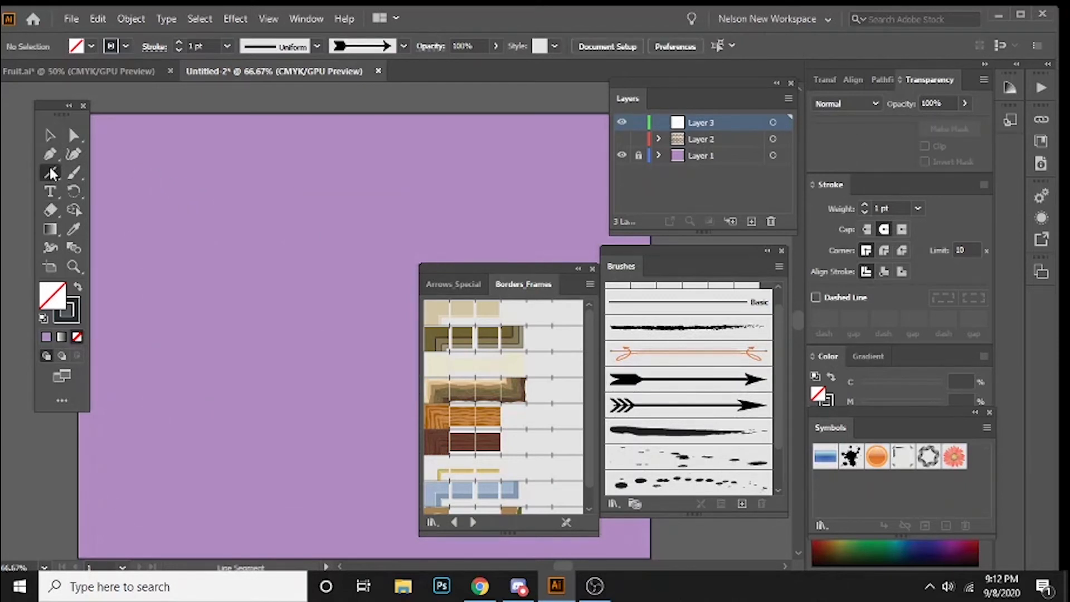
Step: Draw a wide rectangle in the artboard's upper left and apply the olive-green frame brush from Borders_Frames
drag(50, 173, 413, 254)
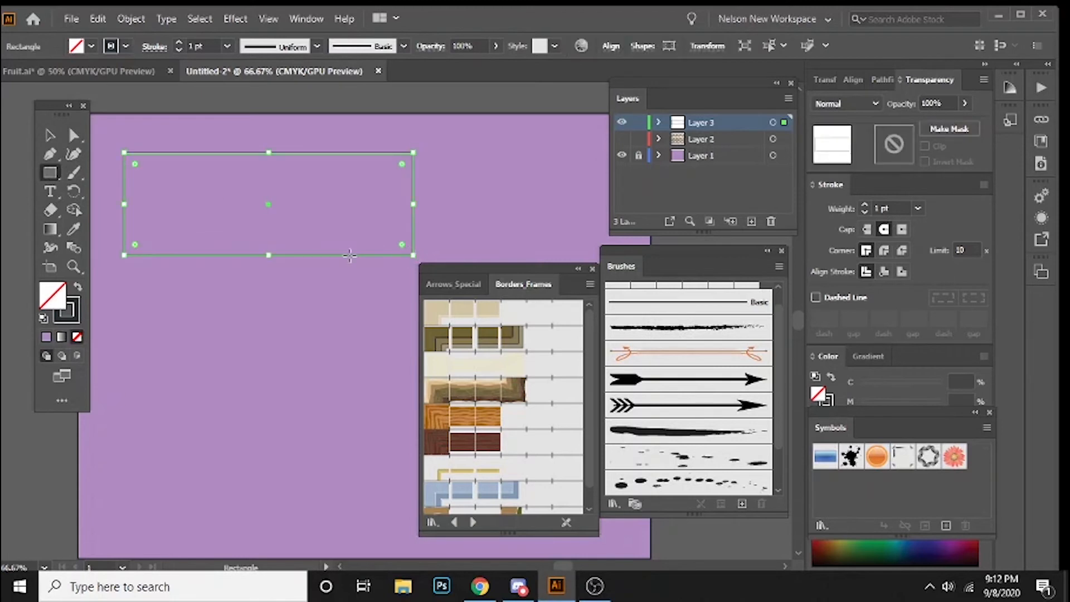
click(462, 338)
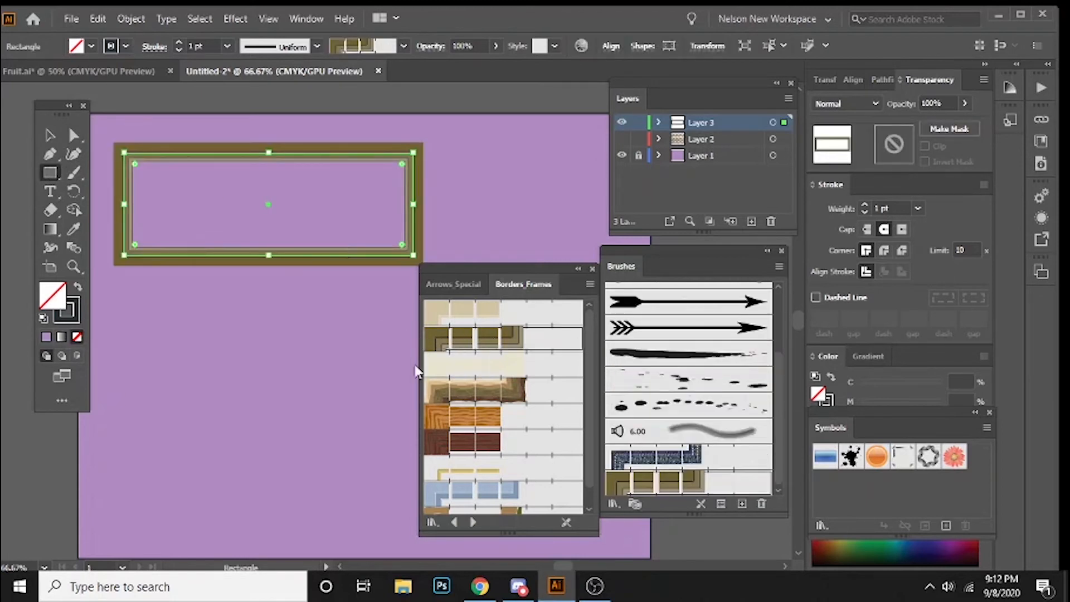
Step: Try the wavy beige-brown and dark wood frame brushes on the rectangle, ending with the light blue frame brush
scroll(484, 380, down, 1)
click(483, 378)
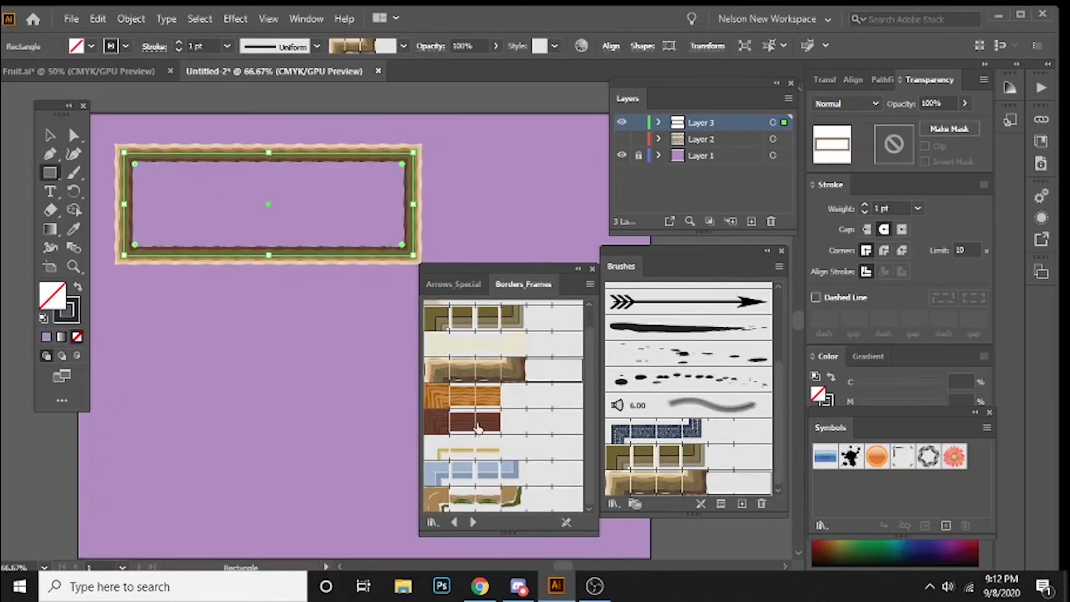
click(480, 427)
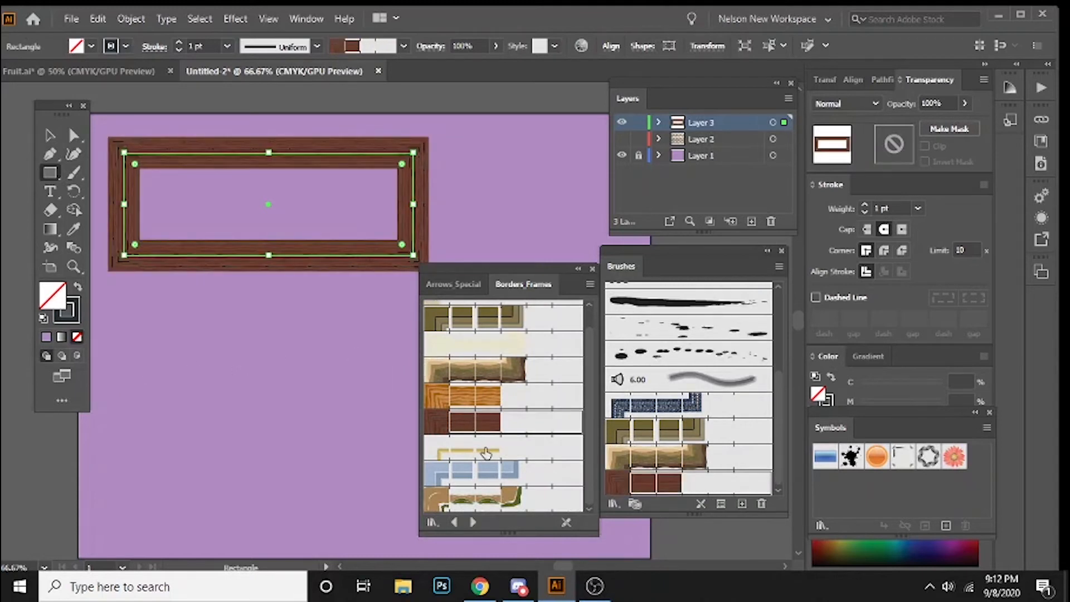
click(503, 474)
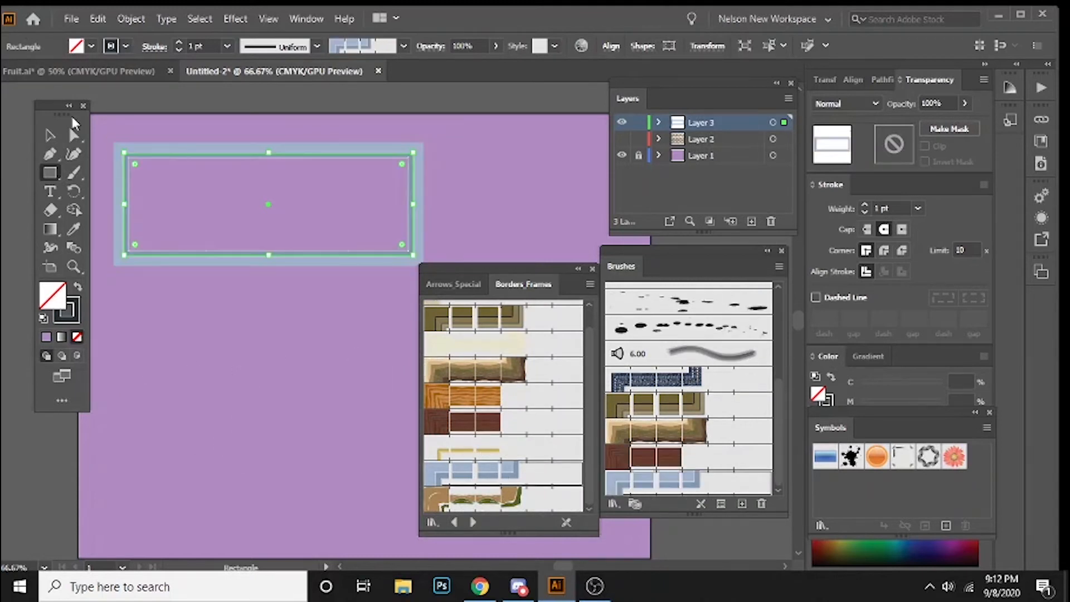
key(v)
click(294, 409)
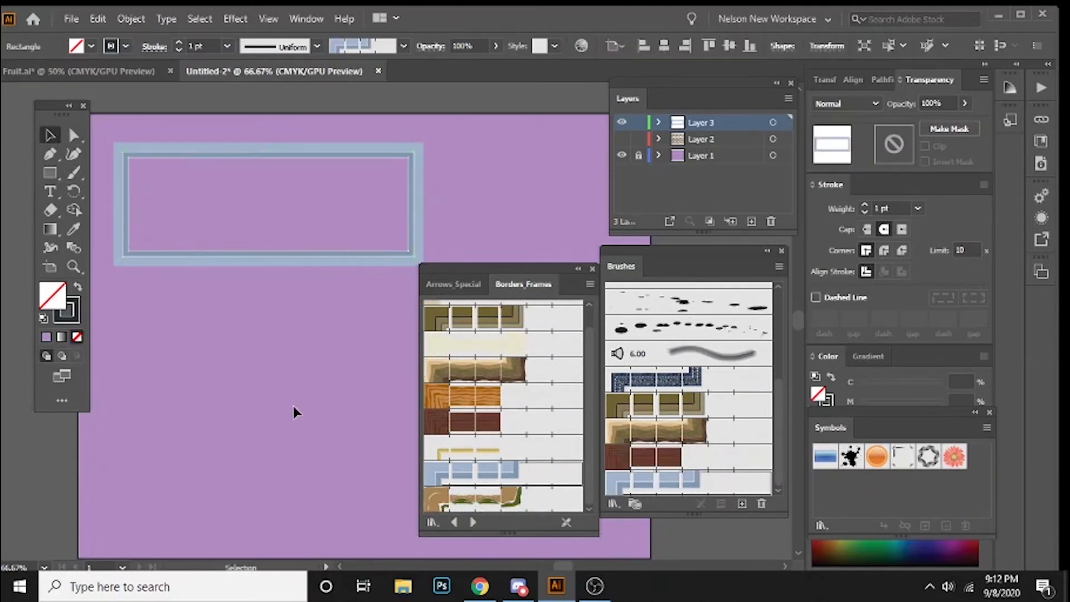
Step: Close the floating brush library panels and delete the blue-framed rectangle
click(576, 270)
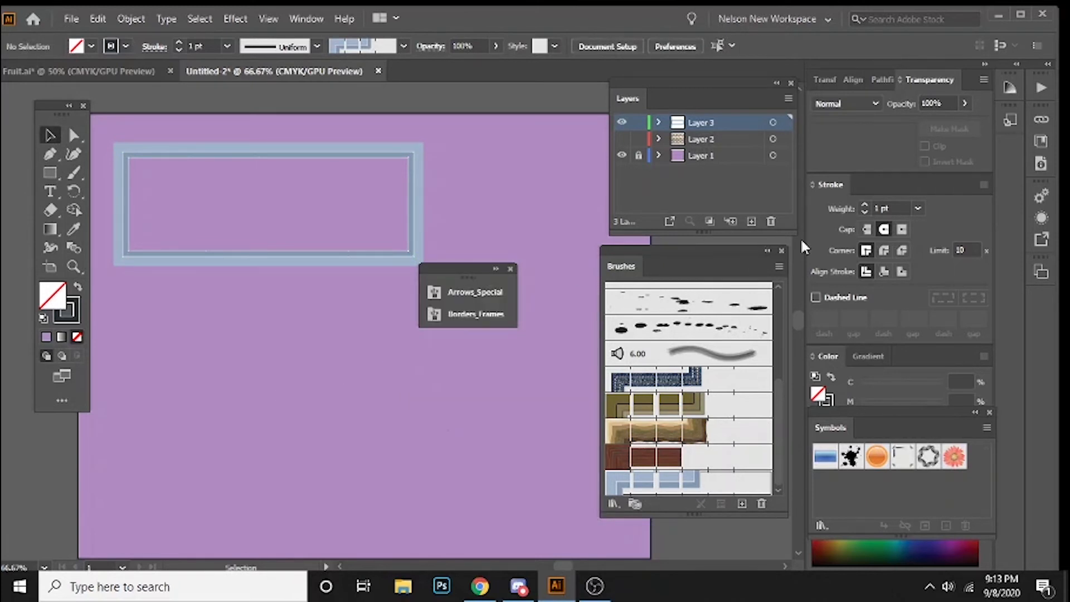
click(511, 269)
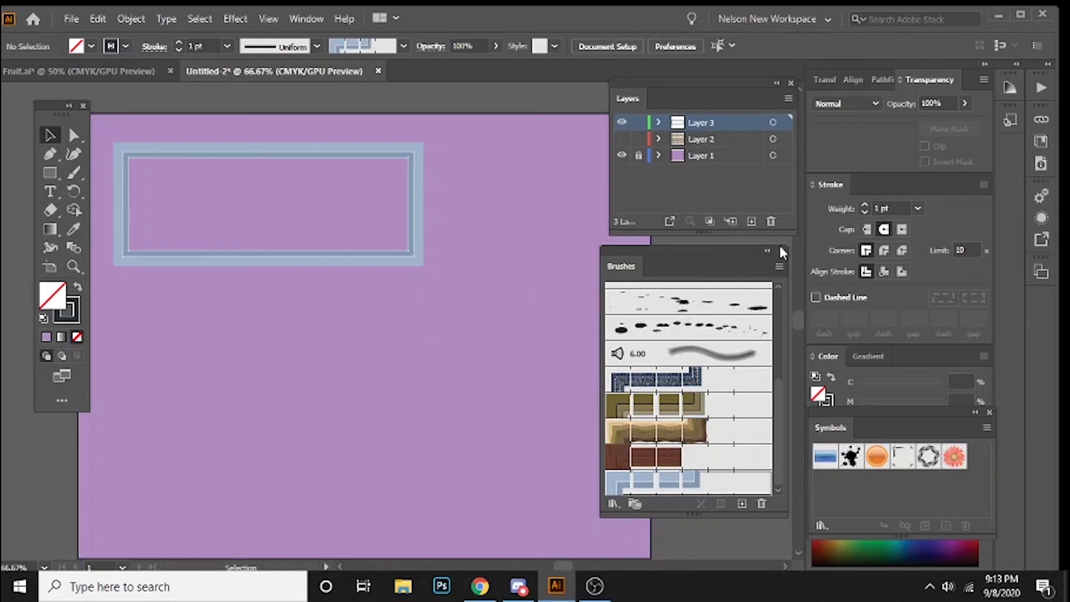
click(270, 158)
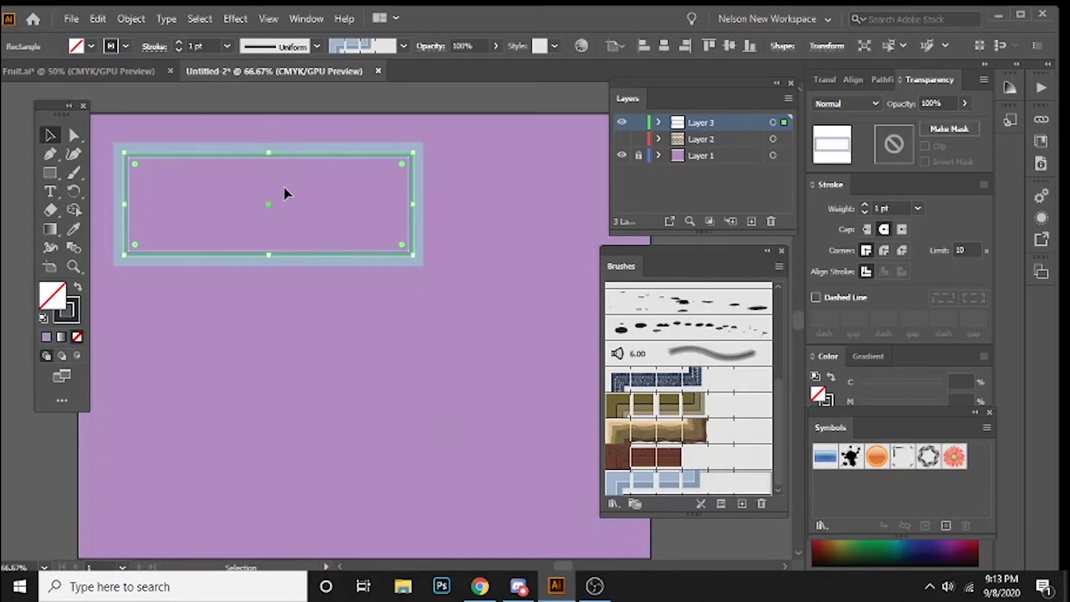
key(Delete)
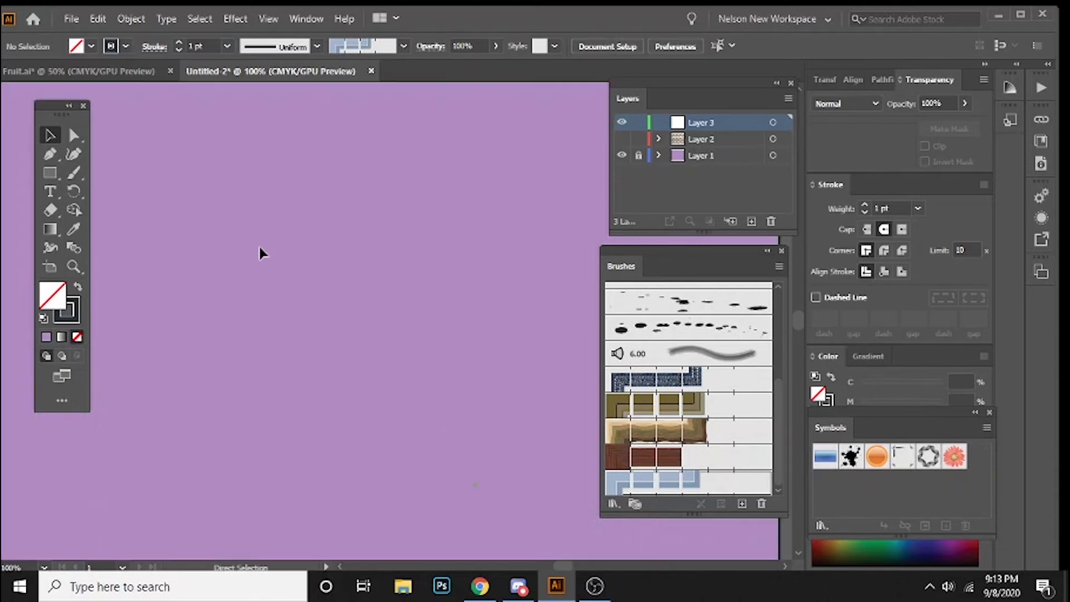
Step: Move the tools panel off the artwork and draw a long, very thin horizontal rectangle across the middle of the artboard
drag(252, 244, 228, 234)
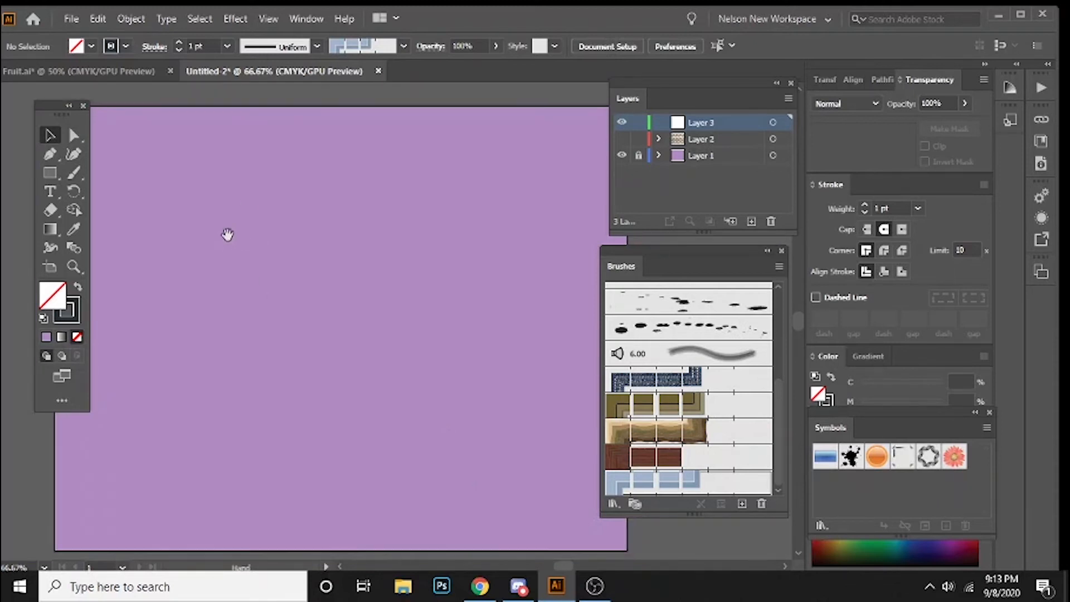
drag(54, 114, 32, 113)
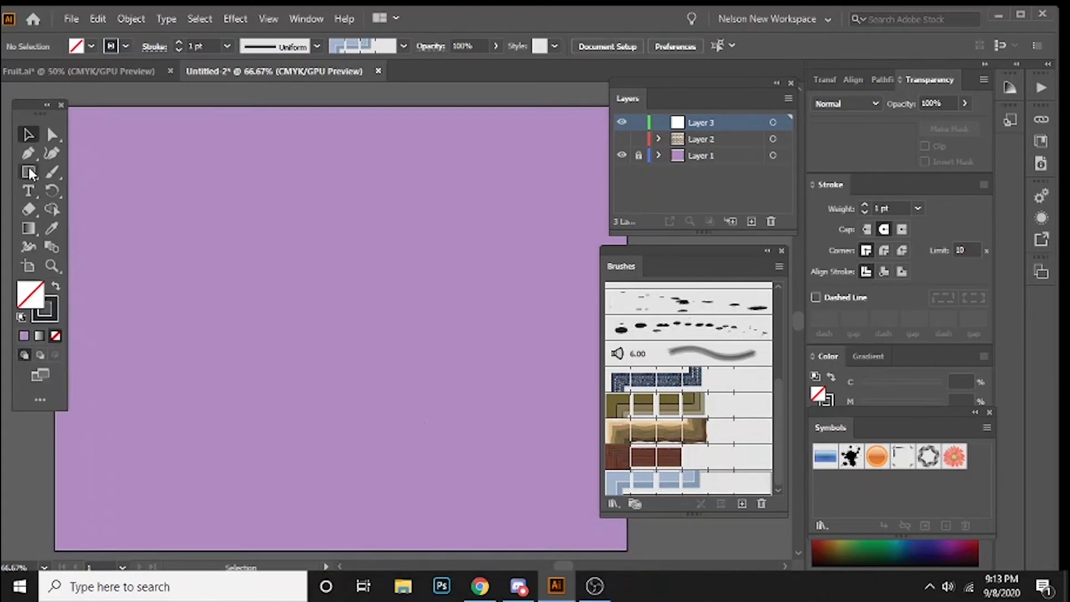
drag(28, 171, 105, 177)
mouse_move(211, 293)
mouse_down()
mouse_move(478, 273)
mouse_move(541, 301)
mouse_up()
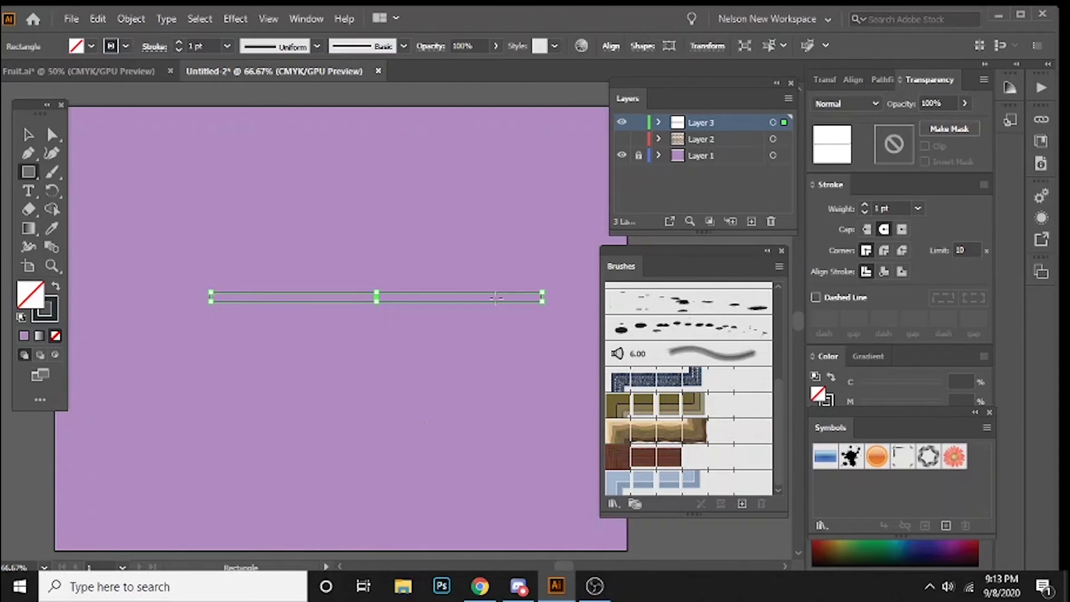
Step: Make the long rectangle slightly thinner and swap its fill and stroke so it becomes a solid dark bar
key(v)
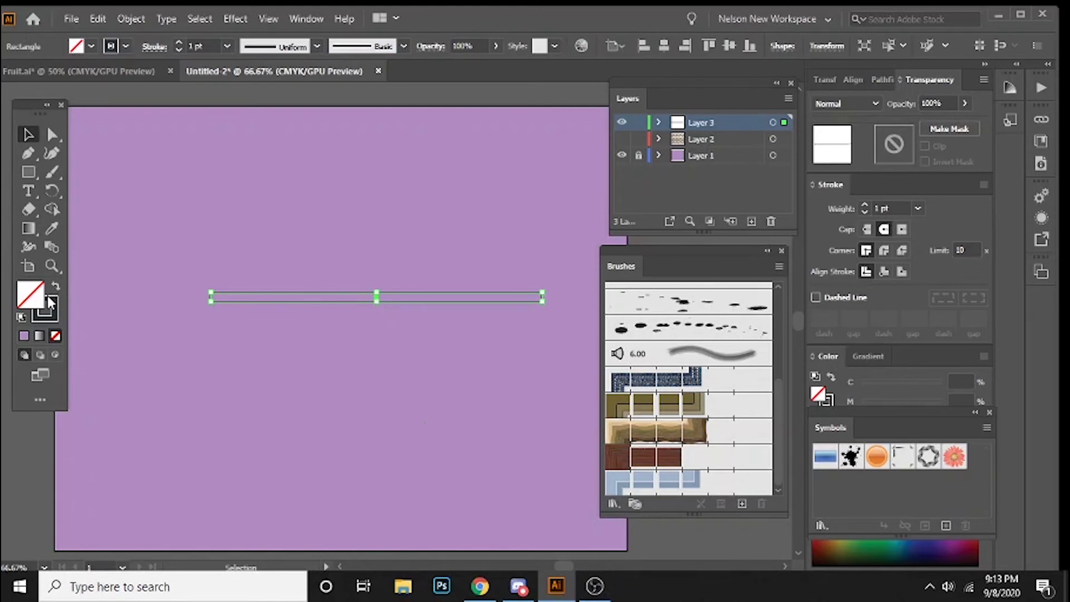
drag(31, 170, 81, 177)
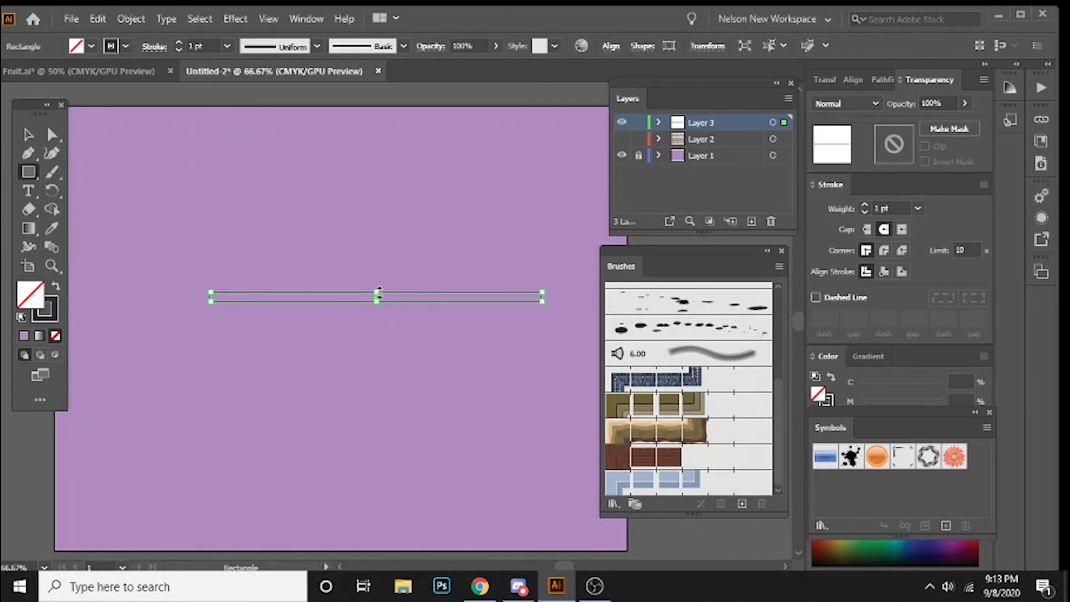
key(v)
drag(379, 292, 378, 297)
click(60, 288)
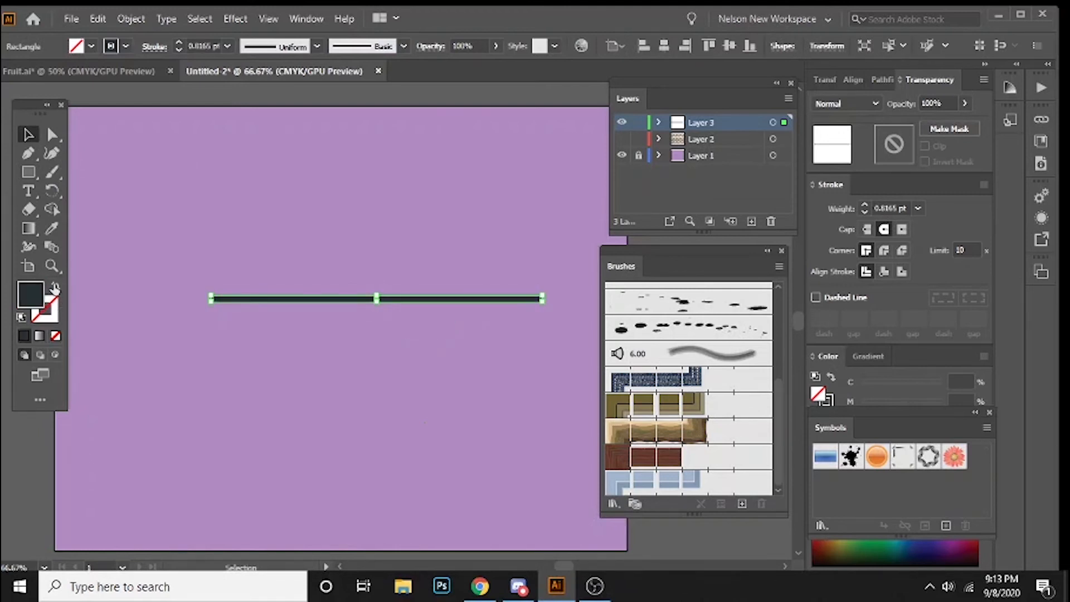
click(310, 387)
Step: Move the dark bar left to leave free space on the artboard beyond its right end
key(ctrl+1)
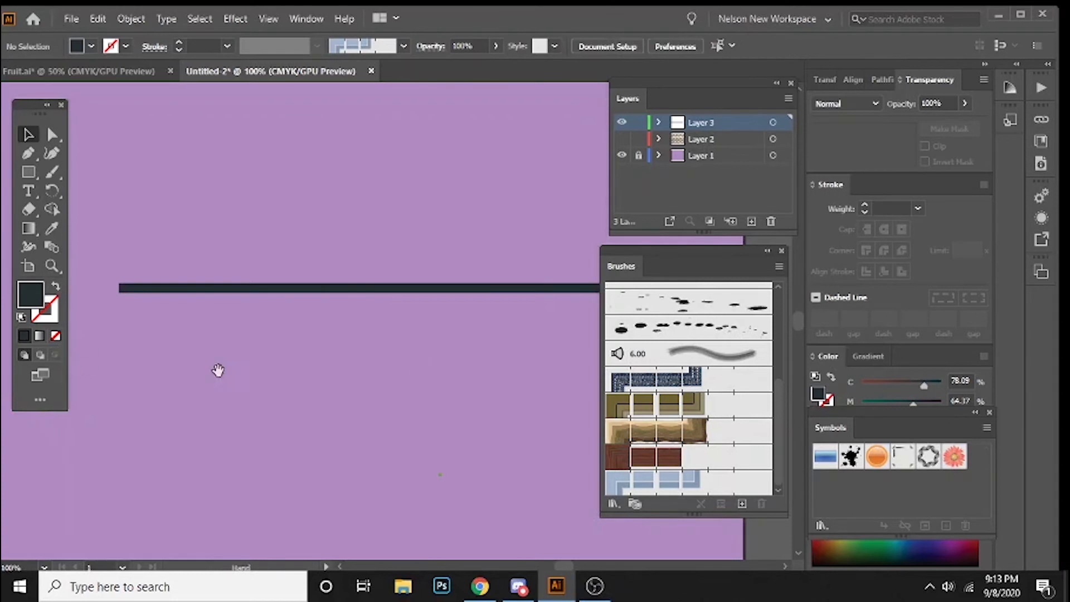
drag(446, 347, 356, 316)
click(322, 259)
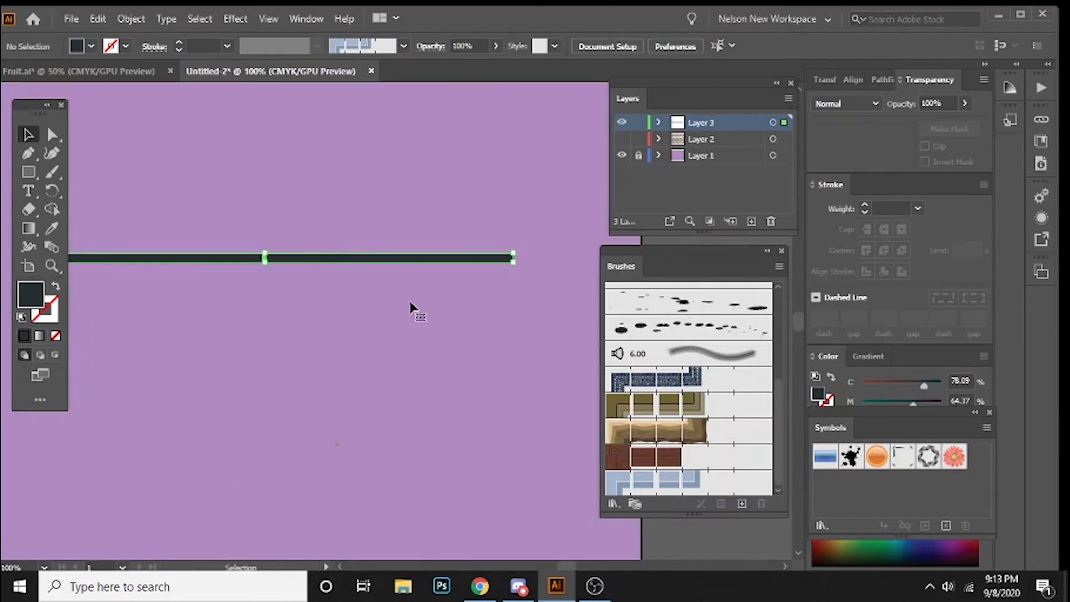
drag(435, 309, 341, 349)
click(332, 341)
drag(353, 299, 188, 293)
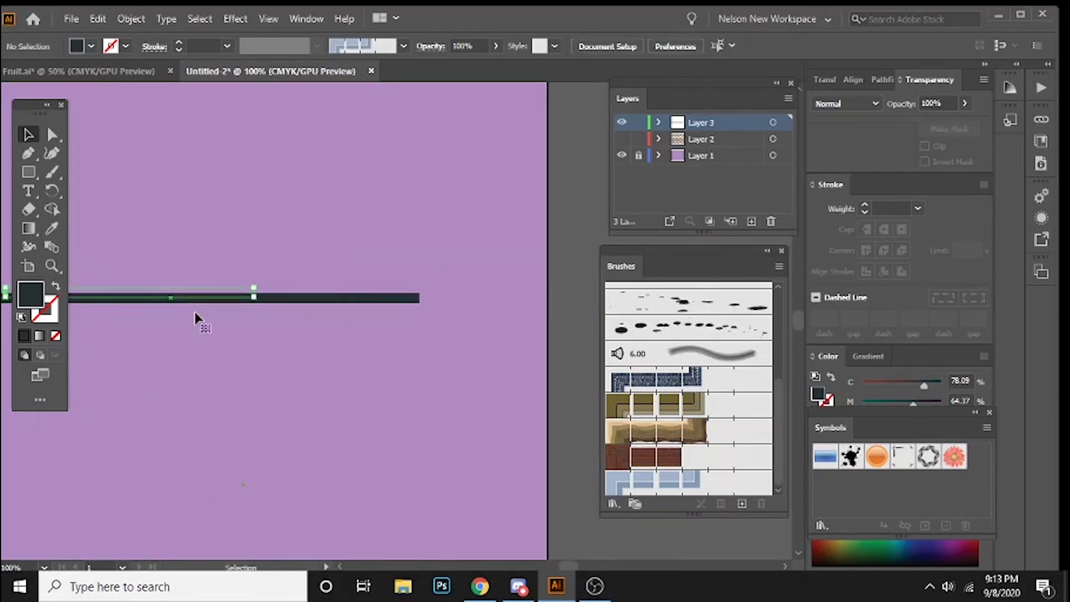
click(212, 351)
Step: Draw a closed, curved head shape with an open mouth at the bar's right end using the Pen tool
key(p)
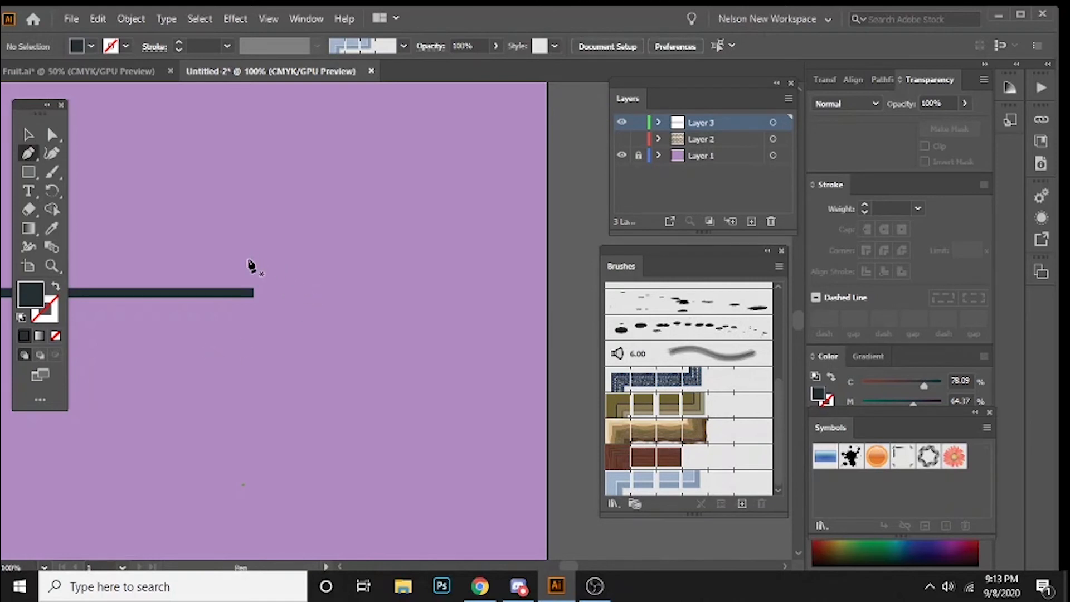
drag(261, 277, 346, 304)
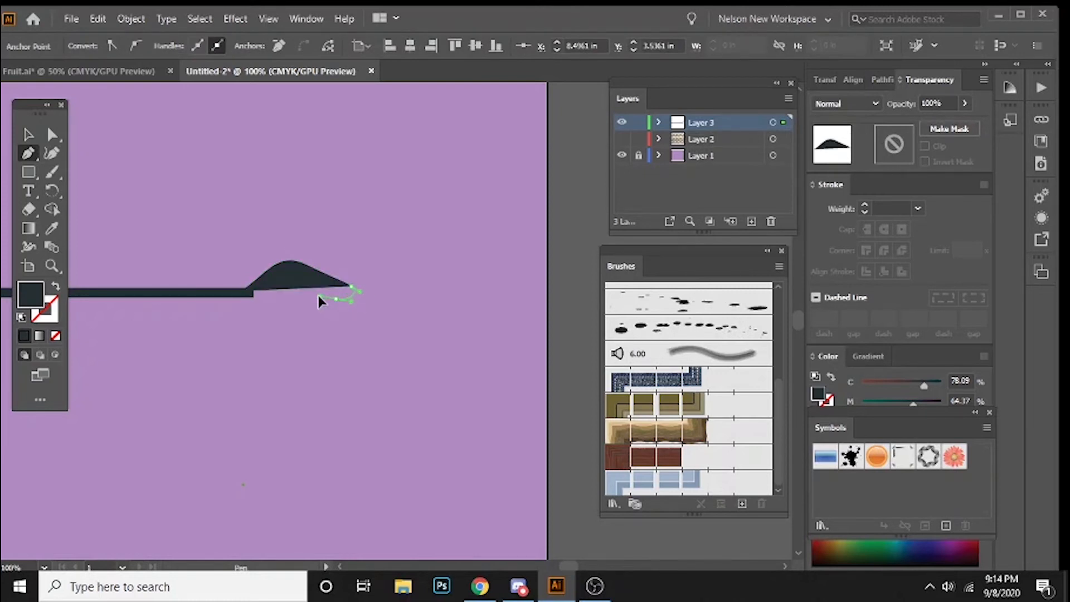
click(316, 293)
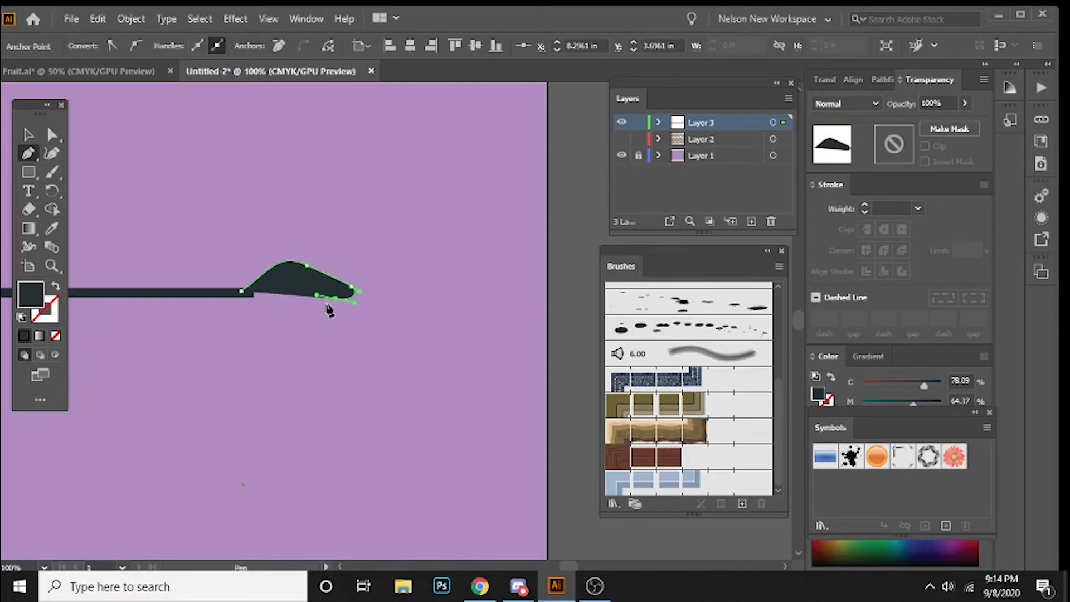
drag(340, 308, 340, 308)
ctrl+click(324, 319)
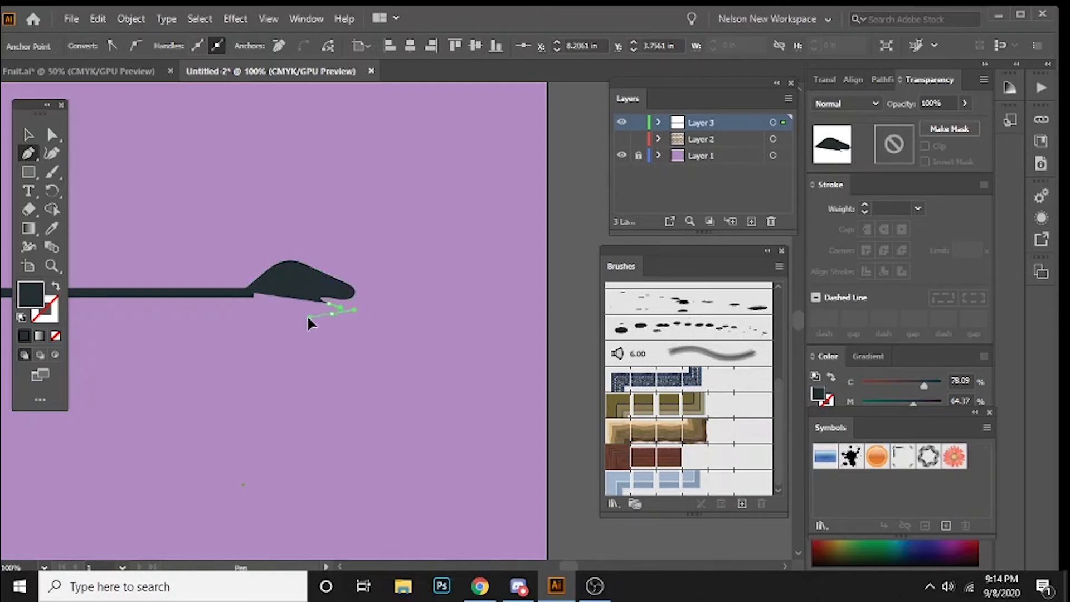
click(307, 319)
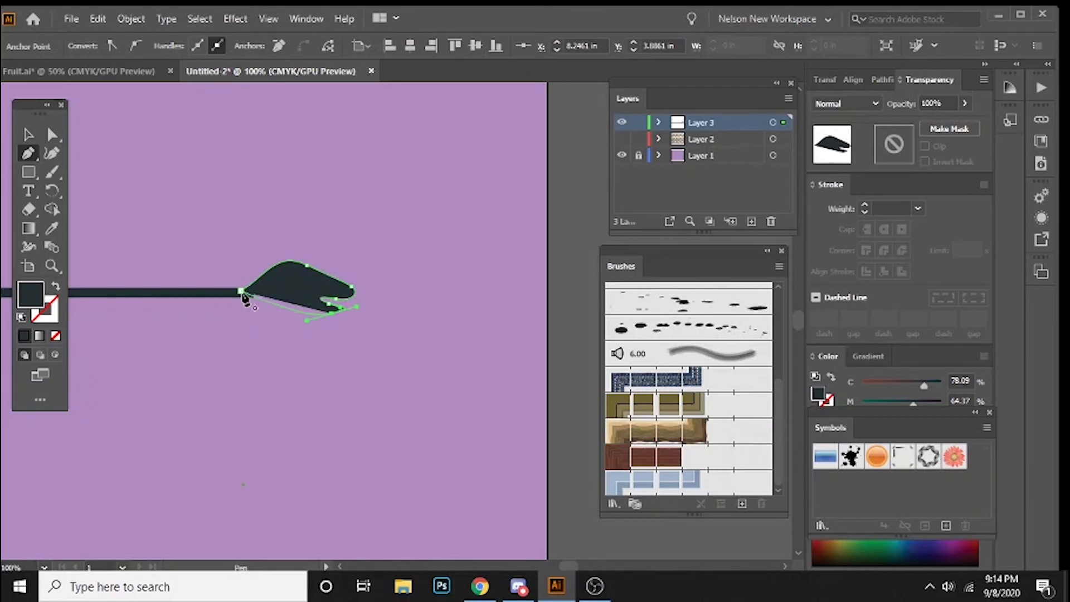
drag(241, 291, 253, 268)
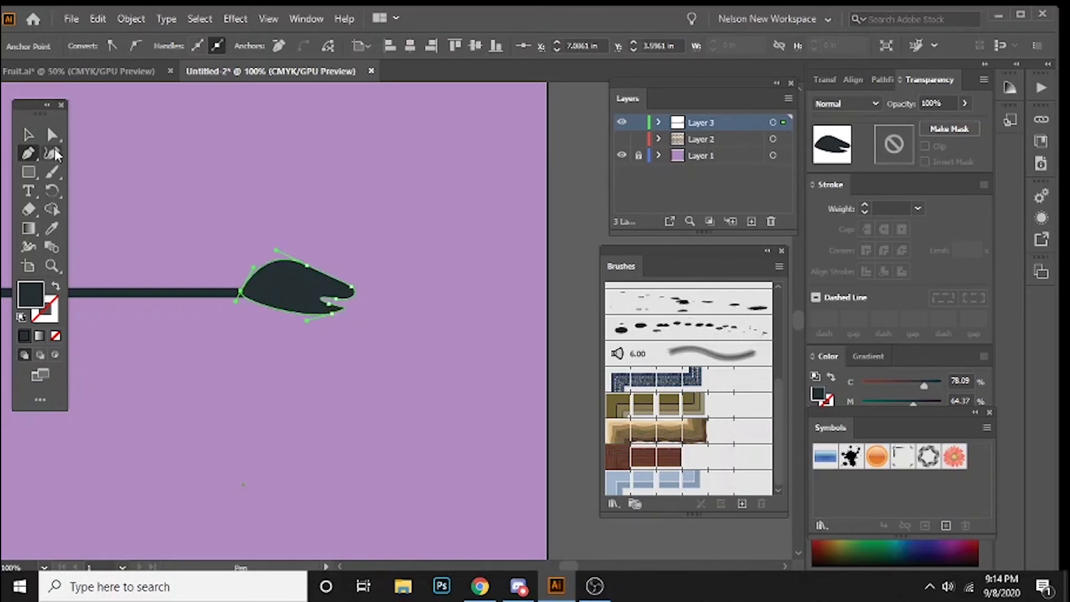
Step: Reshape the head by lowering its jaw, adjusting the upper curve and mouth tip, and shifting the anchor where it meets the bar
click(29, 135)
drag(171, 189, 226, 167)
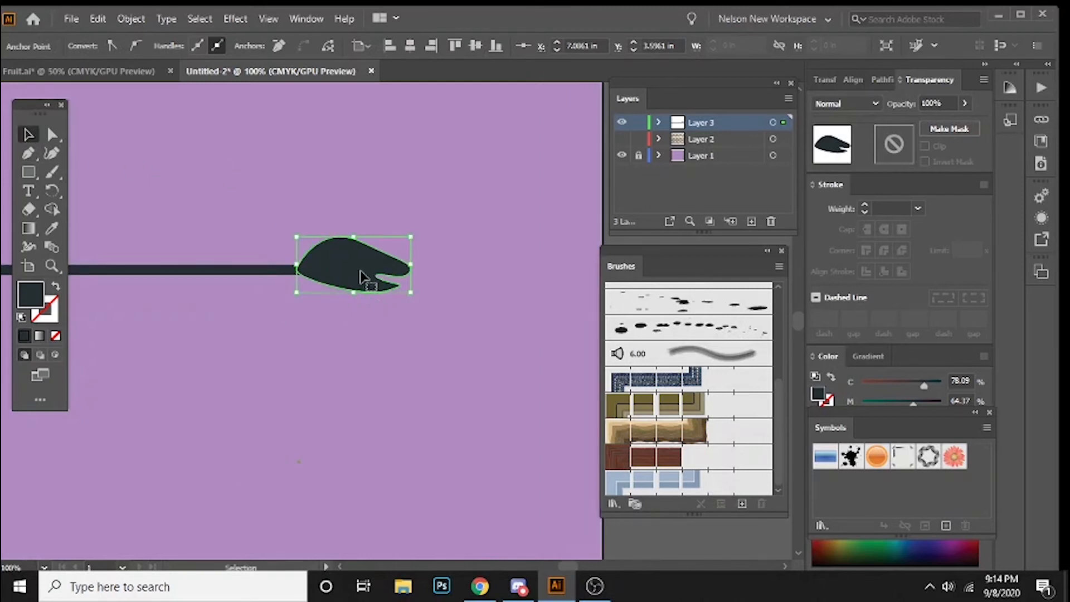
key(a)
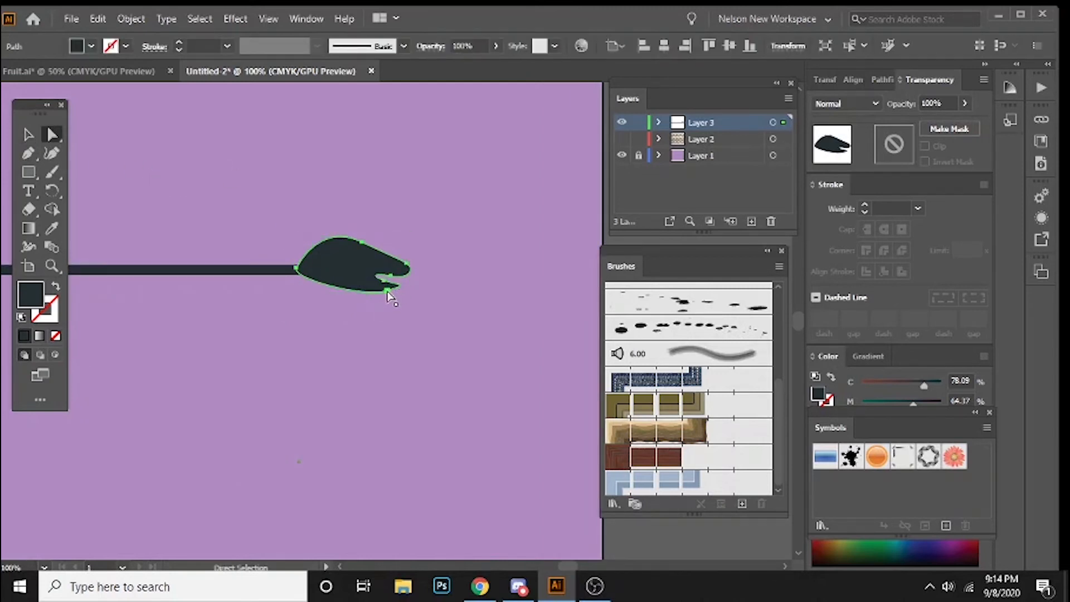
drag(387, 291, 385, 299)
drag(293, 279, 283, 286)
click(368, 254)
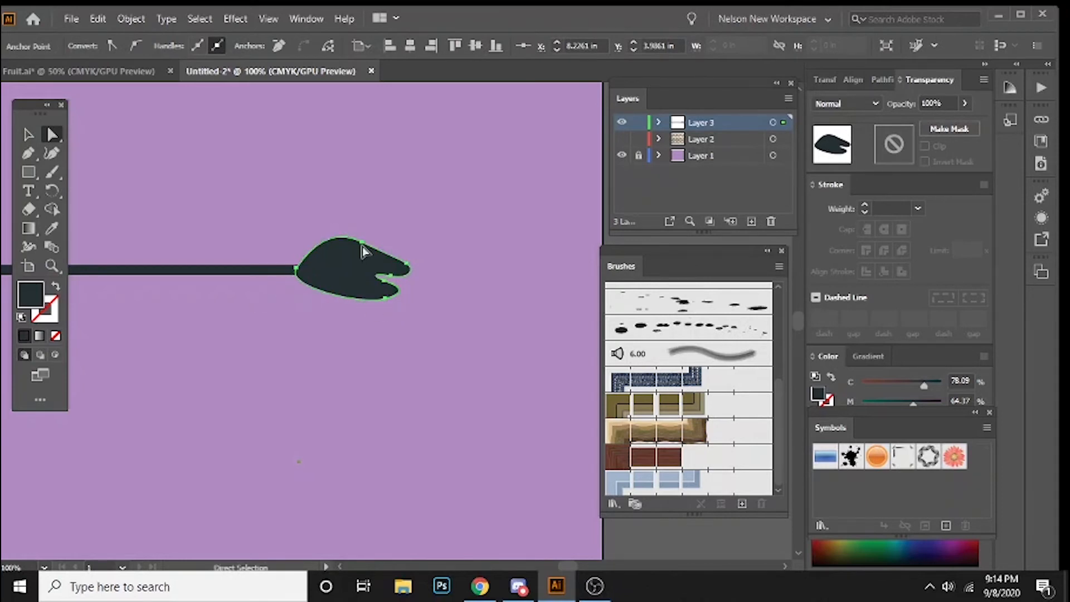
drag(362, 242, 318, 226)
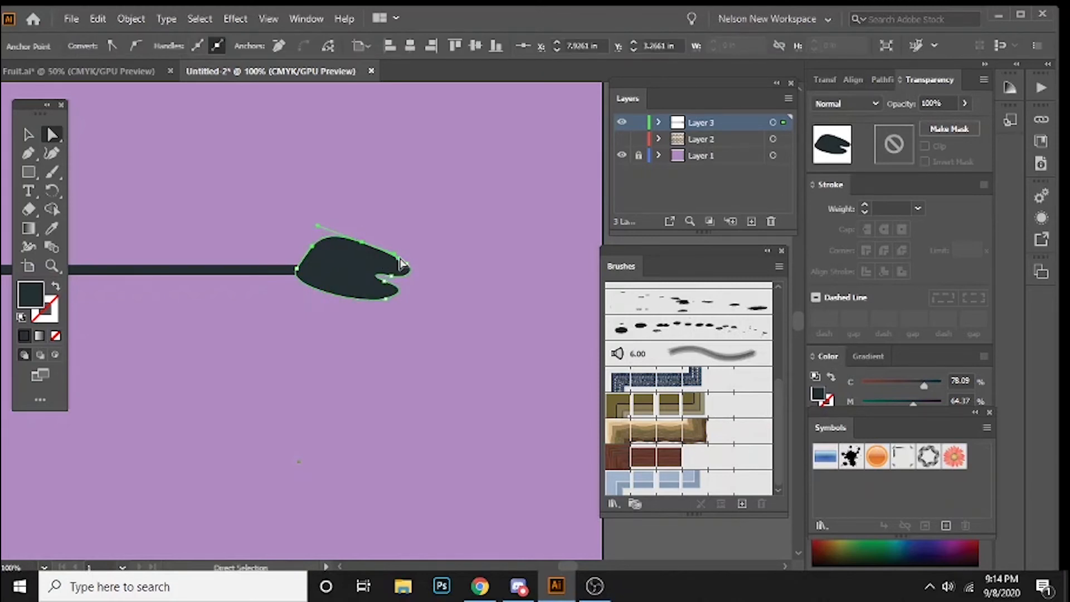
drag(407, 264, 412, 271)
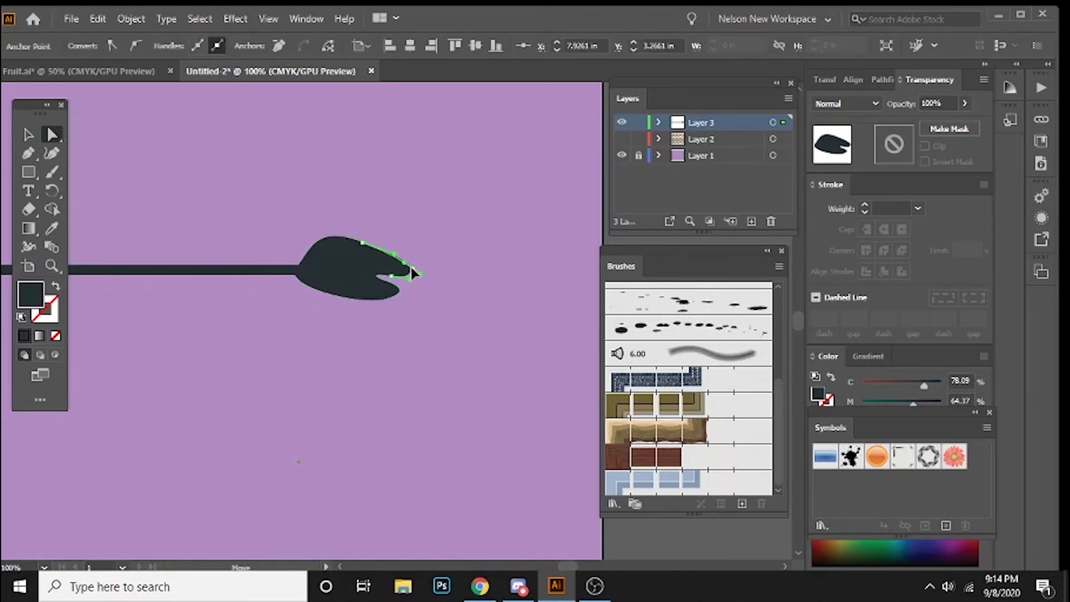
click(259, 329)
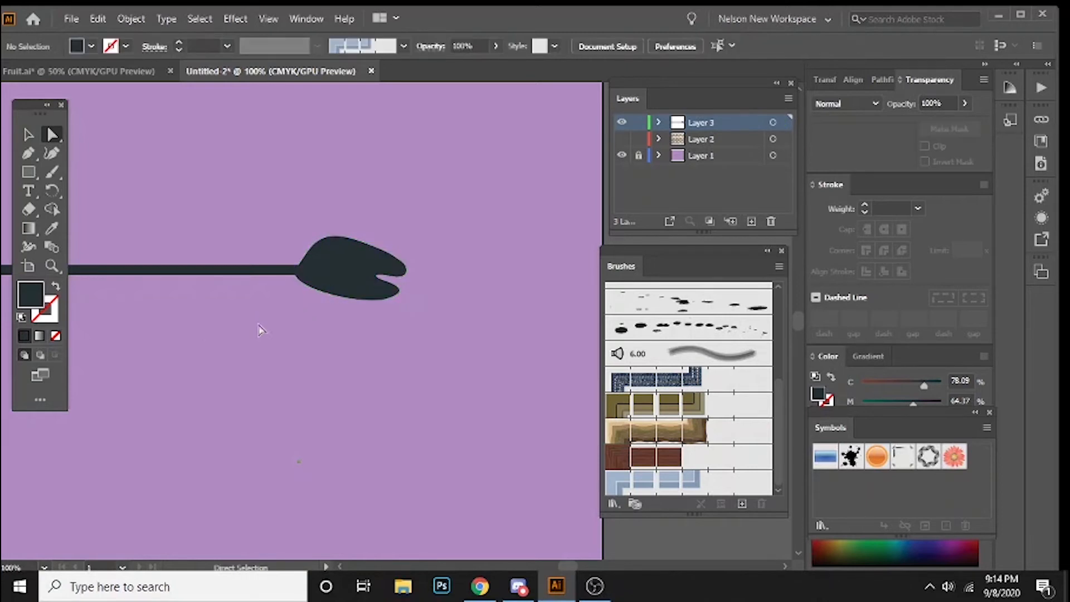
drag(259, 329, 341, 330)
click(411, 277)
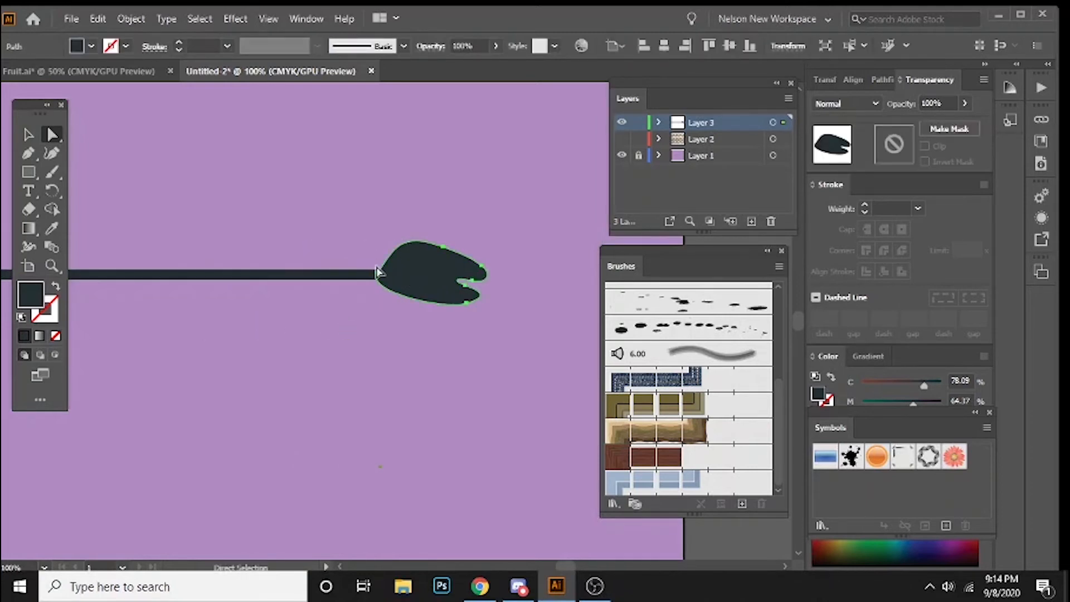
drag(377, 273, 375, 273)
Step: Delete the head shape at the end of the dark bar
click(387, 222)
click(421, 260)
key(Delete)
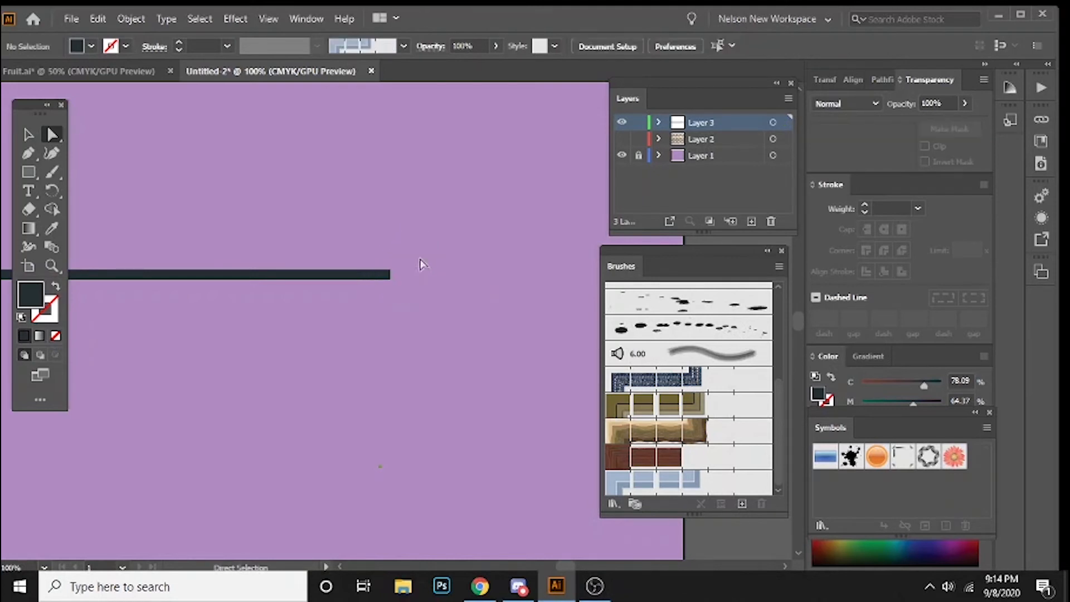
key(ctrl+minus)
key(ctrl+minus)
key(ctrl+equal)
key(ctrl+equal)
key(ctrl+equal)
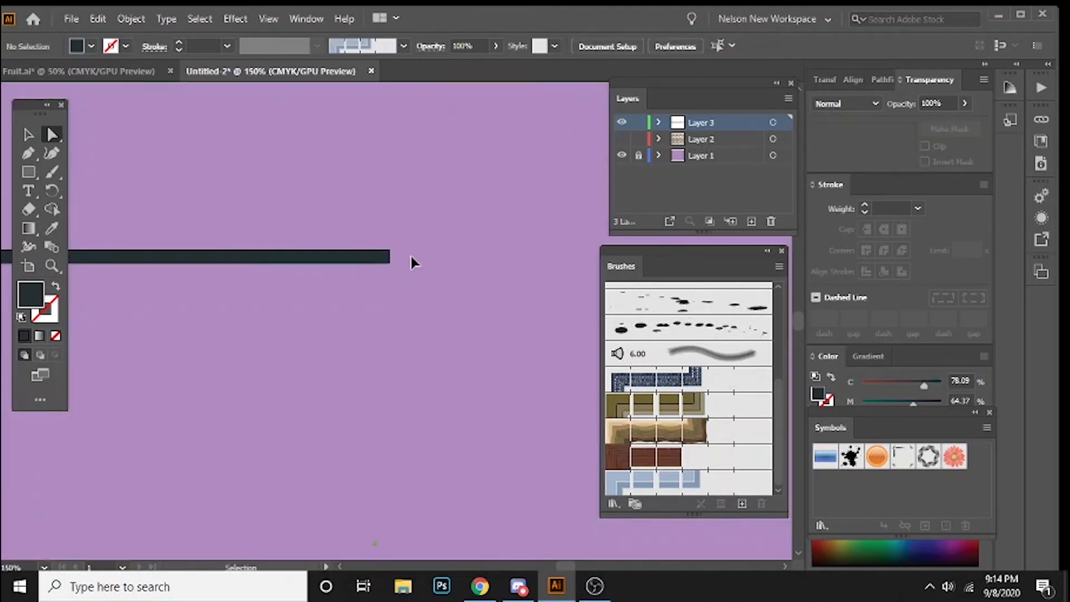
Step: Draw a closed, curved brush-tip shape with the Pen tool, starting on the bar's right end and tapering to a point
key(n)
key(p)
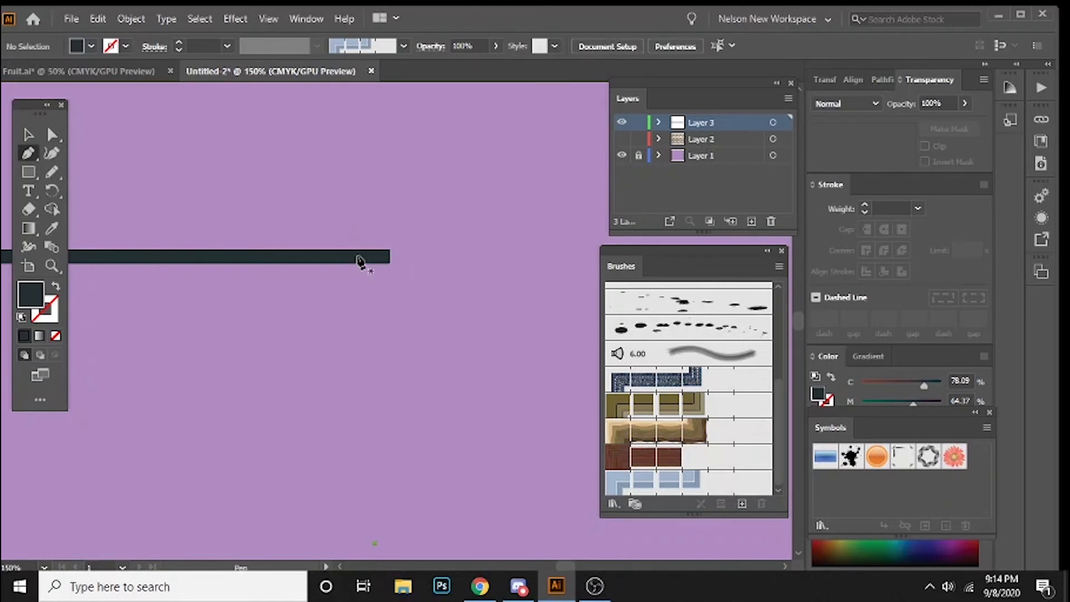
mouse_move(358, 256)
mouse_down()
mouse_move(390, 215)
mouse_move(406, 224)
mouse_up()
drag(466, 205, 509, 215)
drag(543, 255, 484, 292)
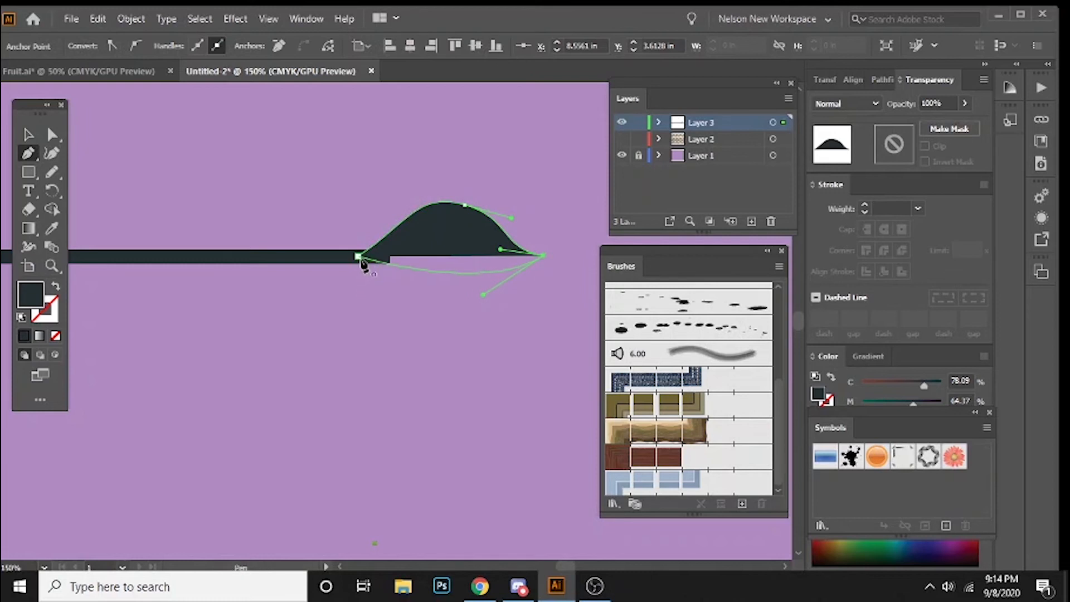
drag(358, 256, 351, 184)
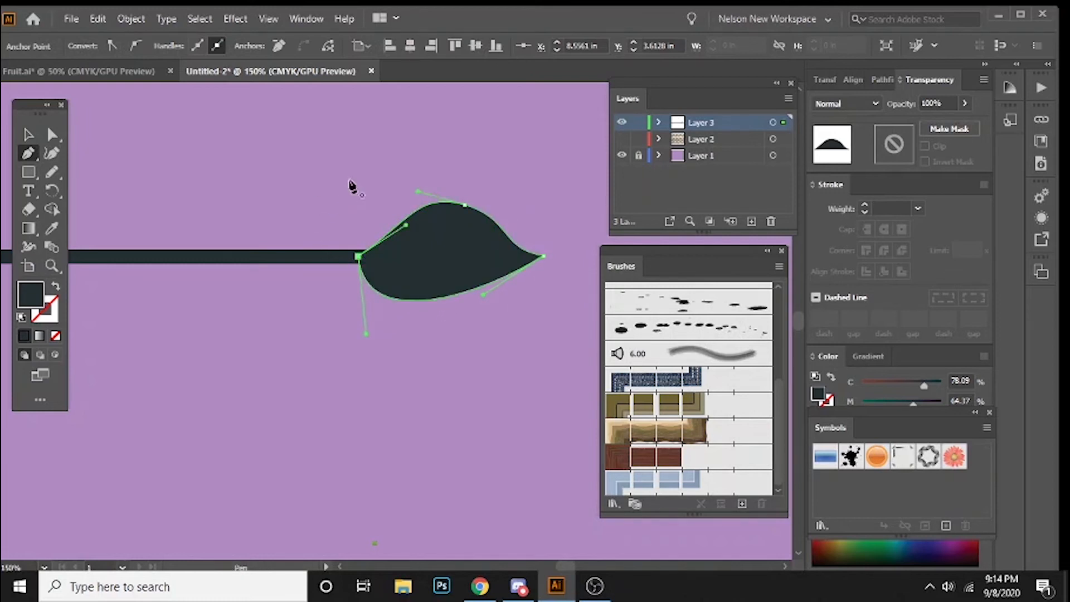
Step: Change the fill of the long bar to a medium-dark brown
key(v)
click(261, 174)
click(287, 258)
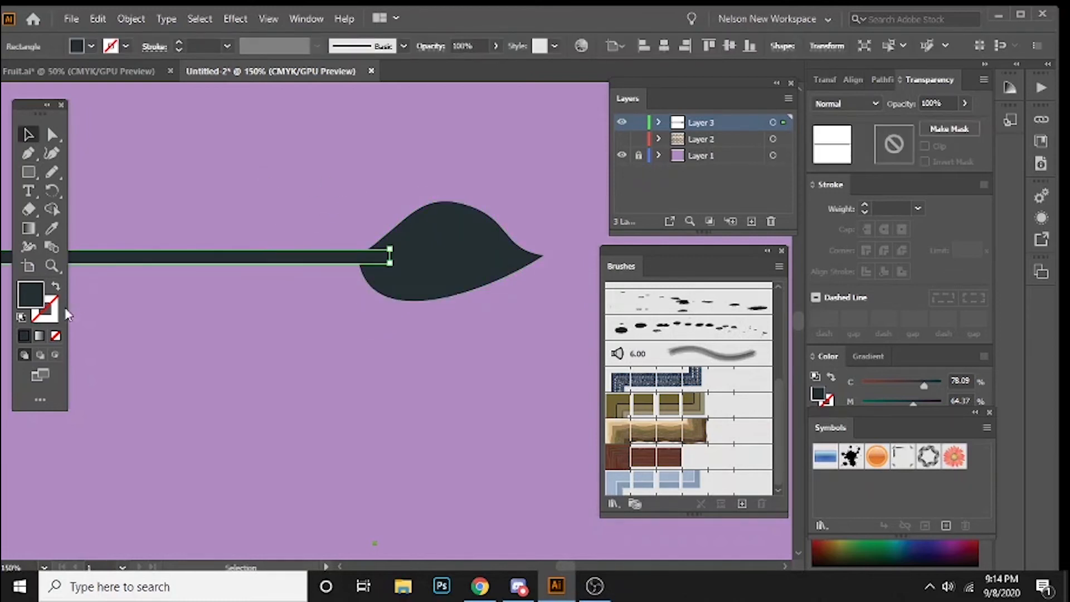
double_click(29, 296)
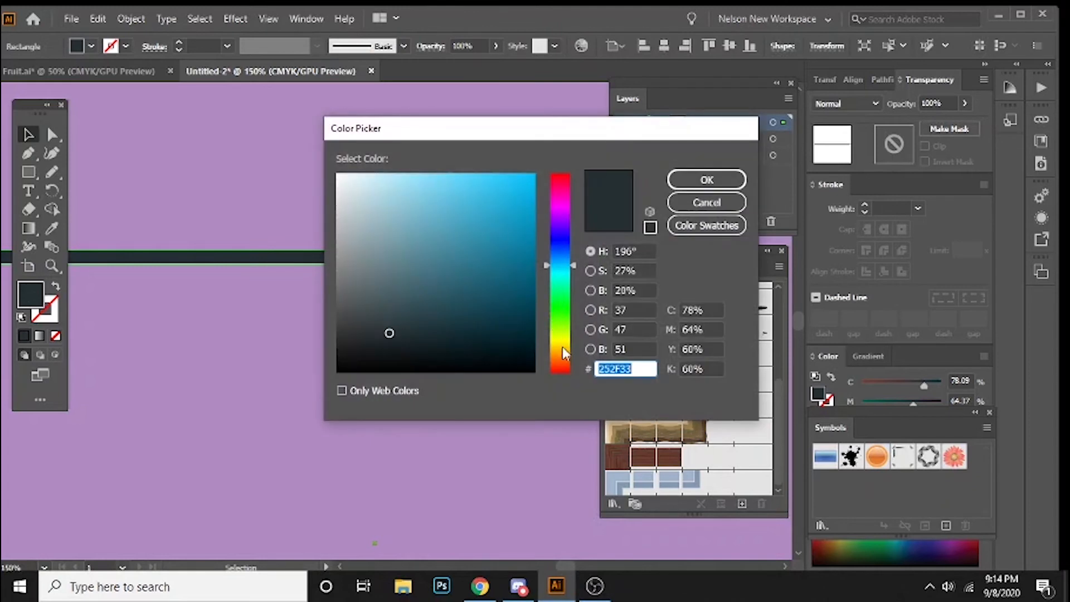
drag(563, 347, 563, 362)
click(399, 290)
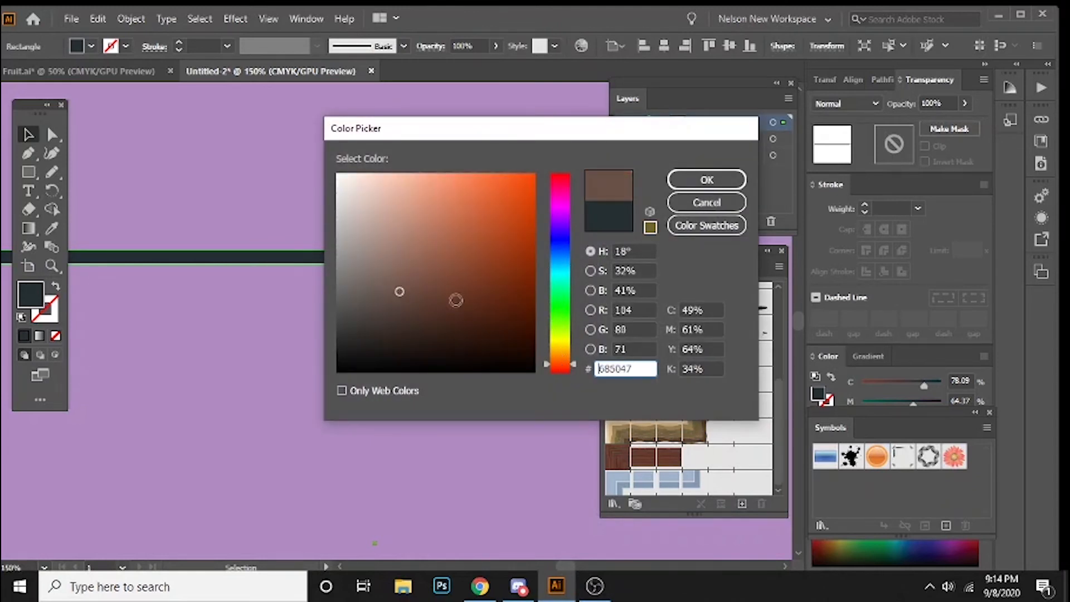
click(427, 246)
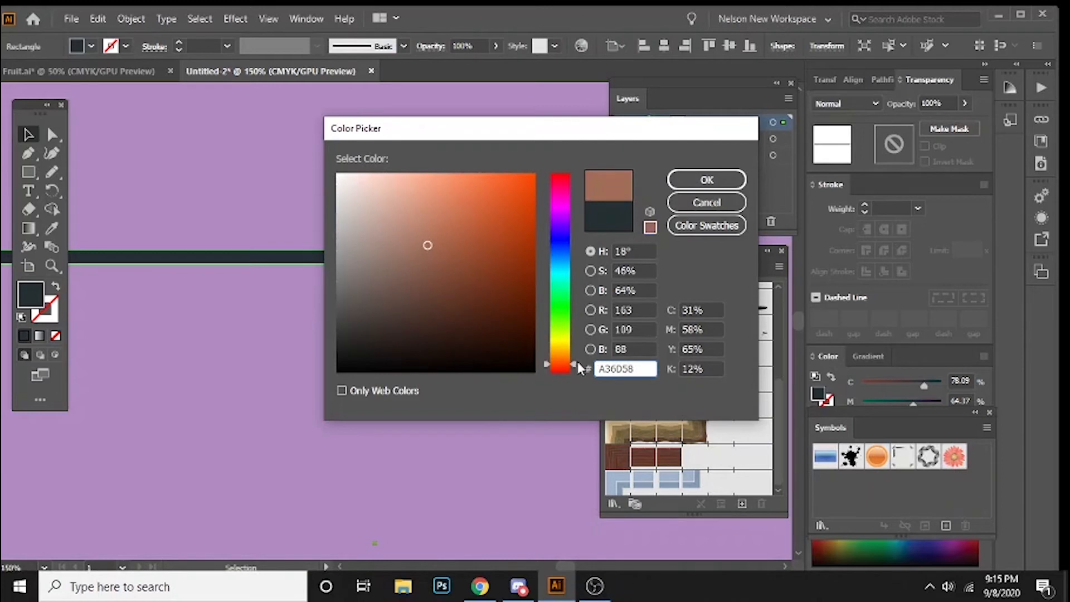
drag(578, 363, 575, 358)
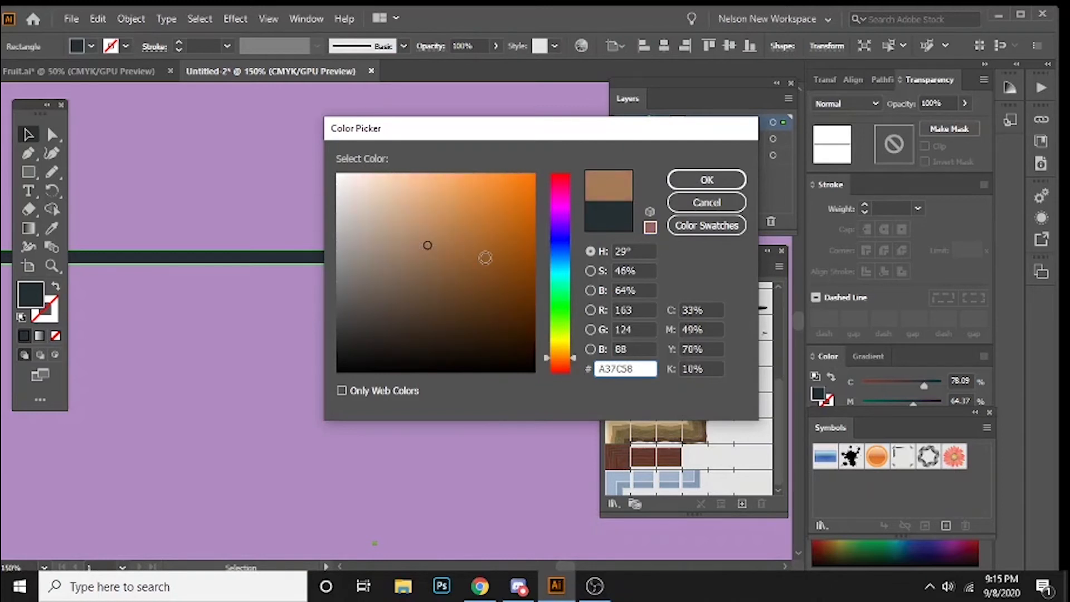
click(463, 286)
key(Return)
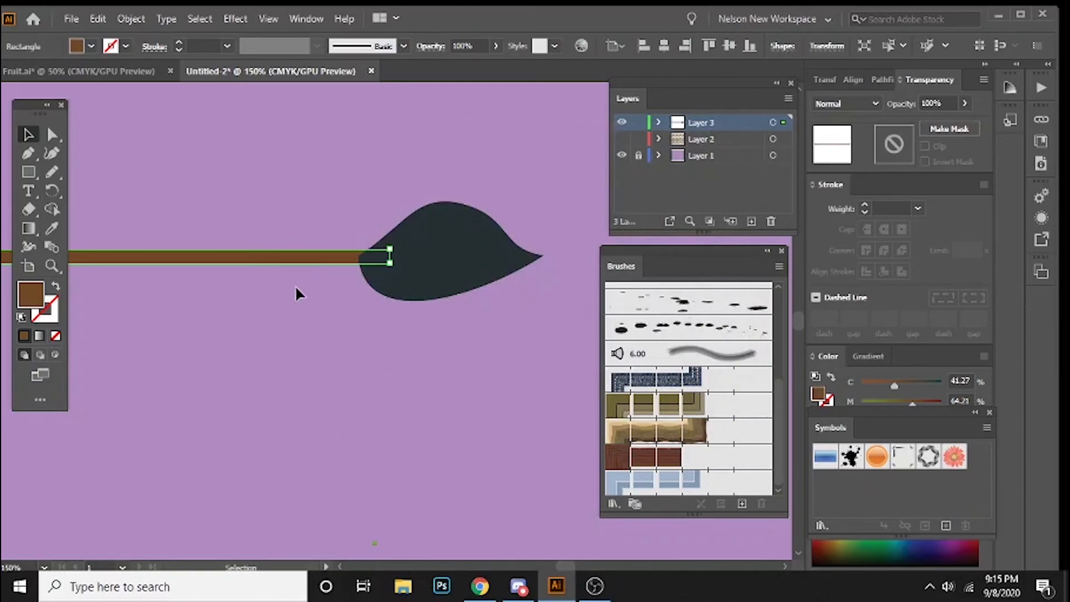
Step: Change the fill of the brush-tip shape to olive brown, RGB 127, 115, 64
click(296, 285)
click(444, 259)
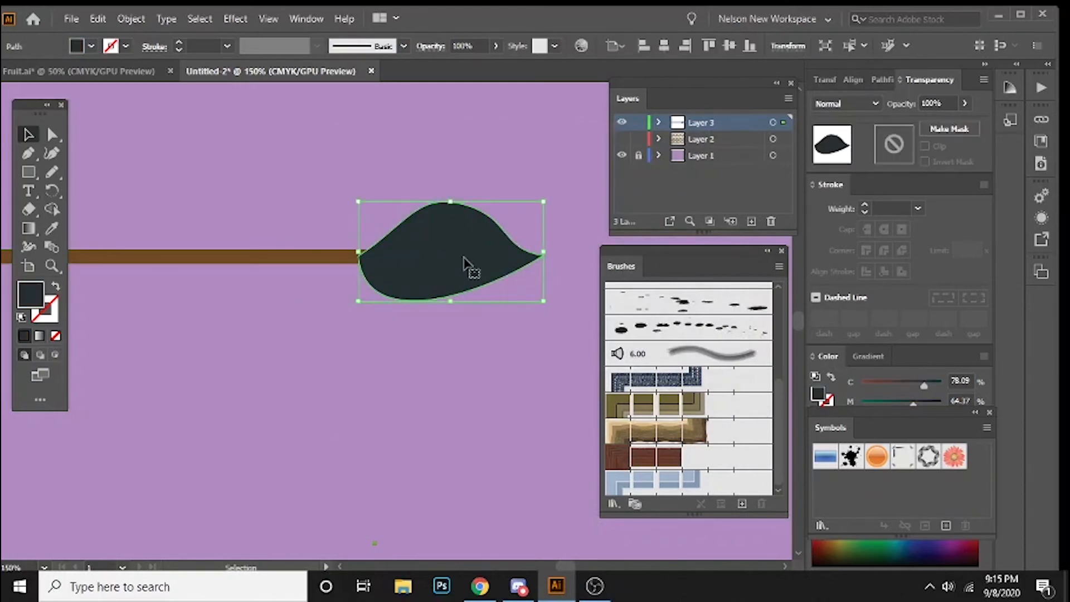
double_click(31, 295)
click(561, 348)
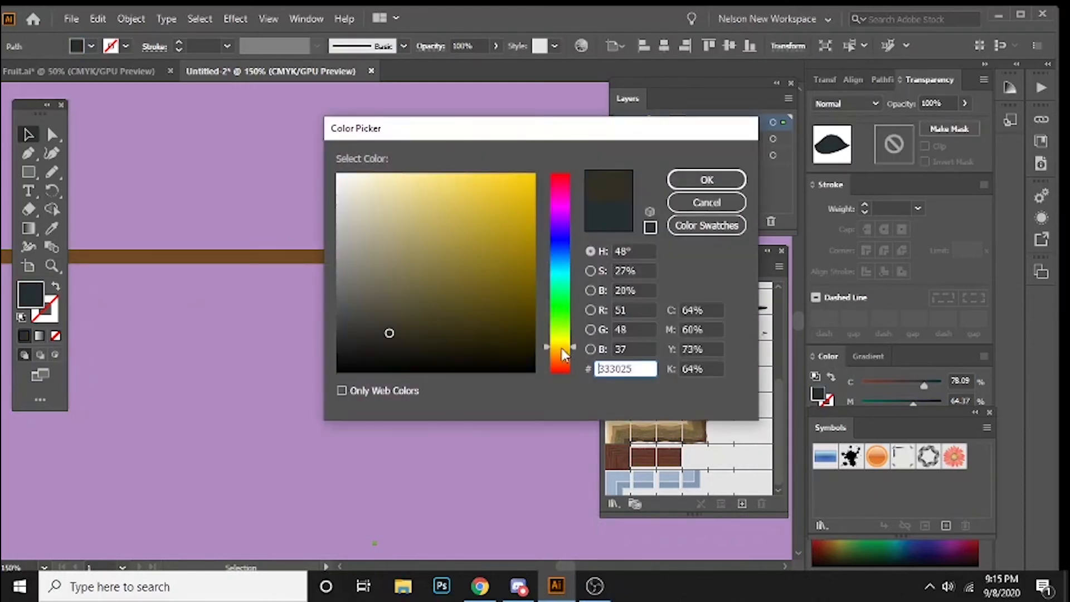
click(439, 271)
key(Return)
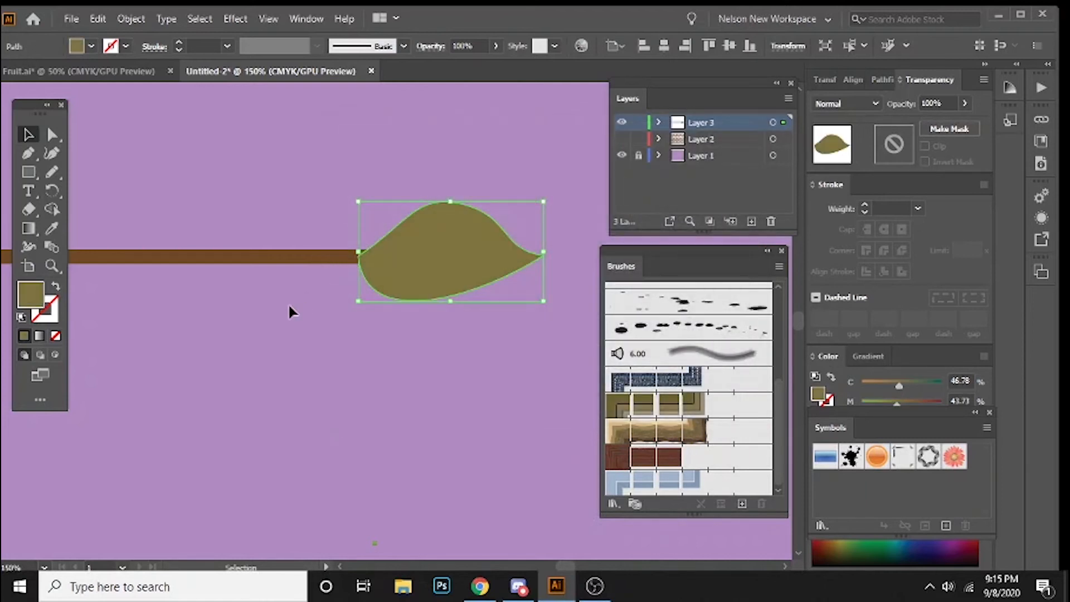
Step: Shift the olive brush tip slightly right and up against the end of the brown bar
click(288, 305)
drag(406, 262, 416, 258)
click(351, 271)
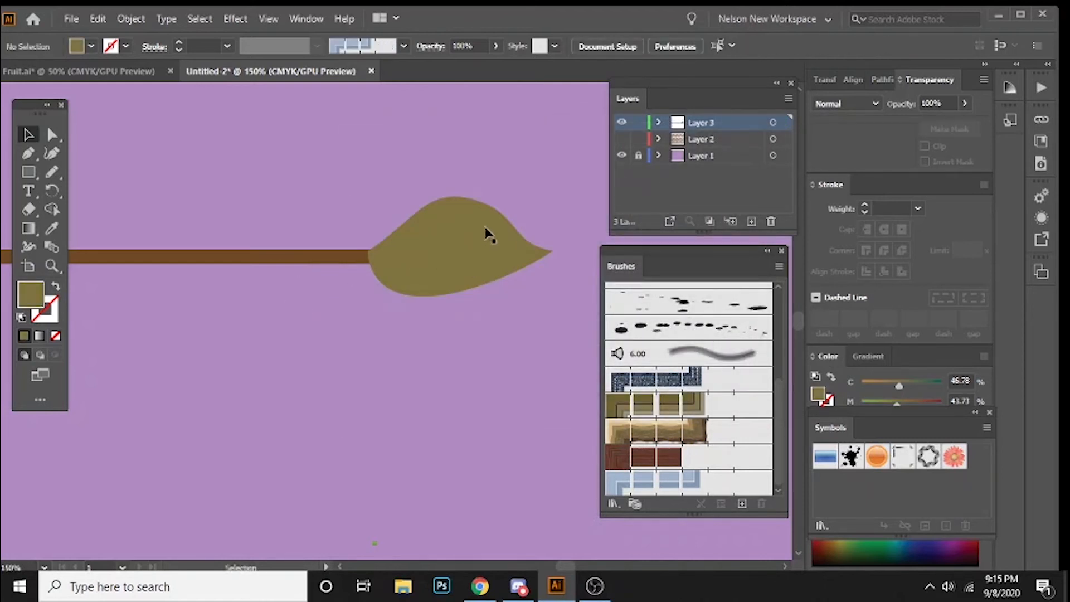
key(p)
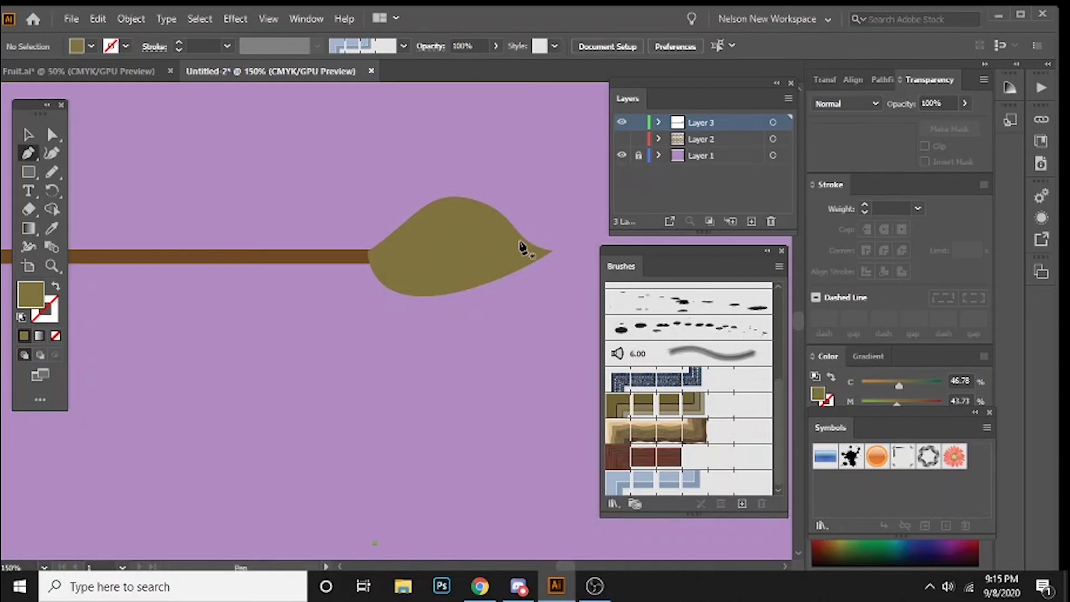
key(v)
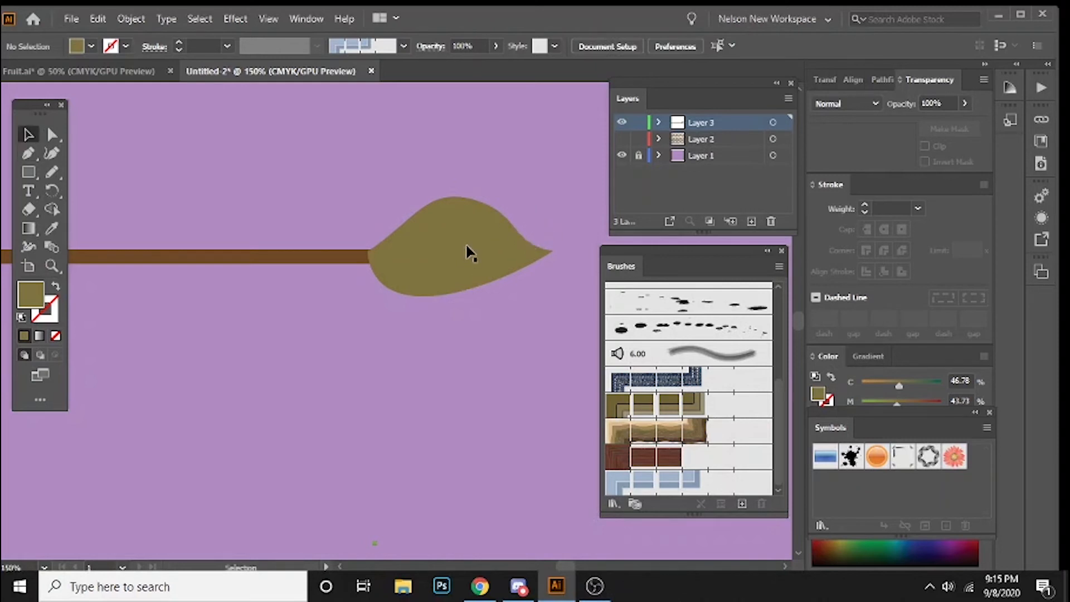
Step: Turn on Draw Inside for the olive brush tip and draw a closed shape covering its pointed end with the Pen tool
click(469, 247)
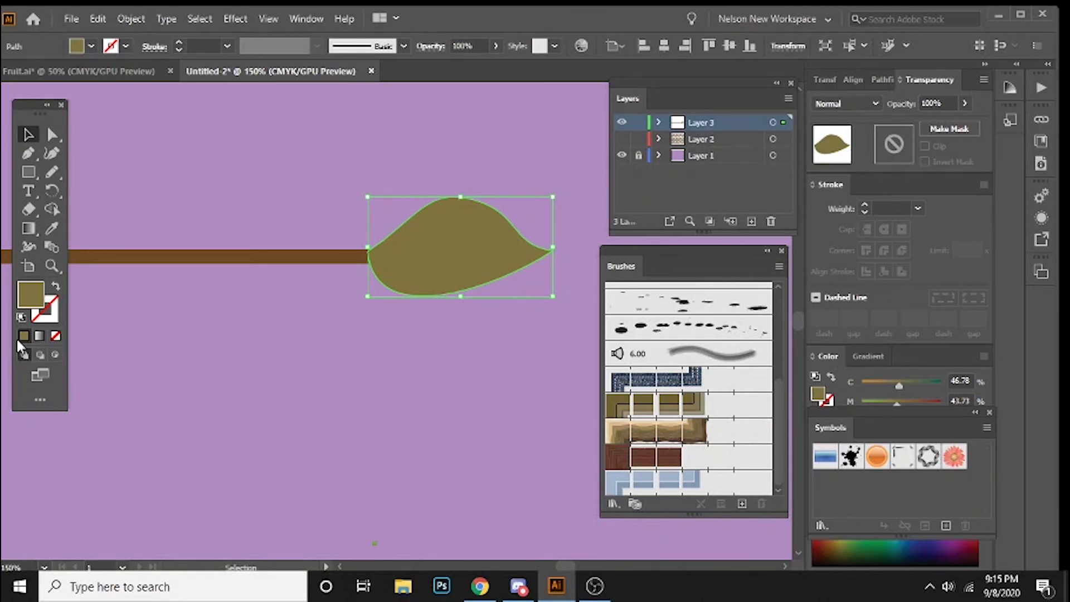
click(55, 352)
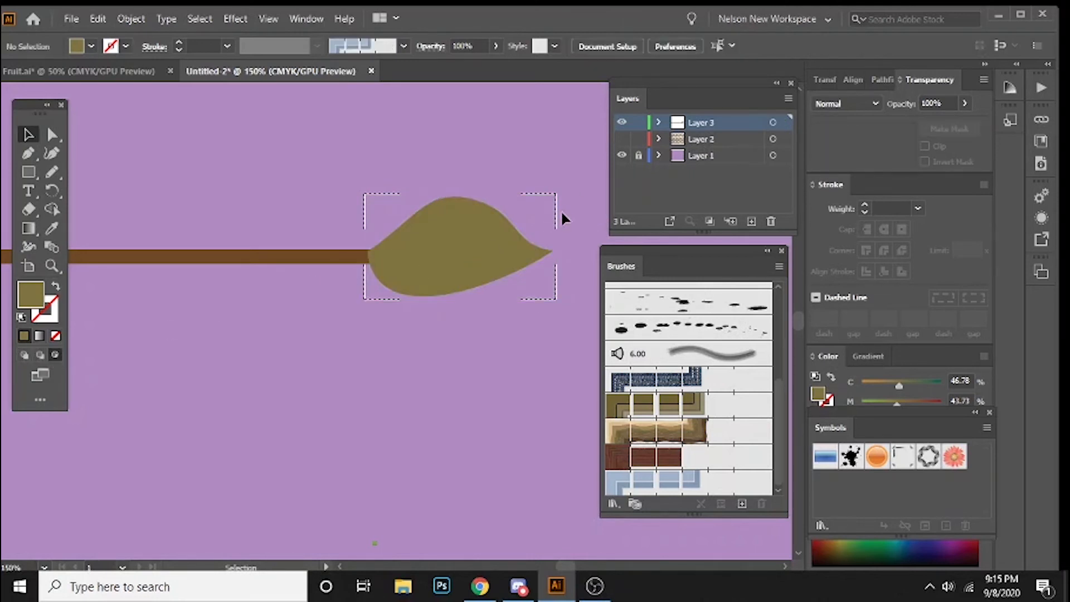
key(p)
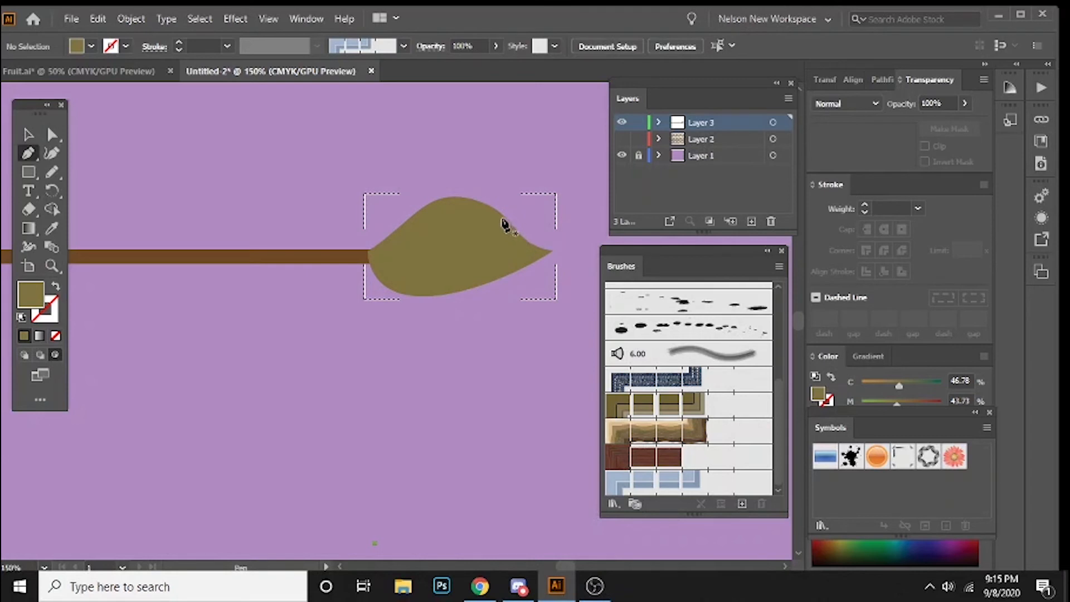
click(470, 249)
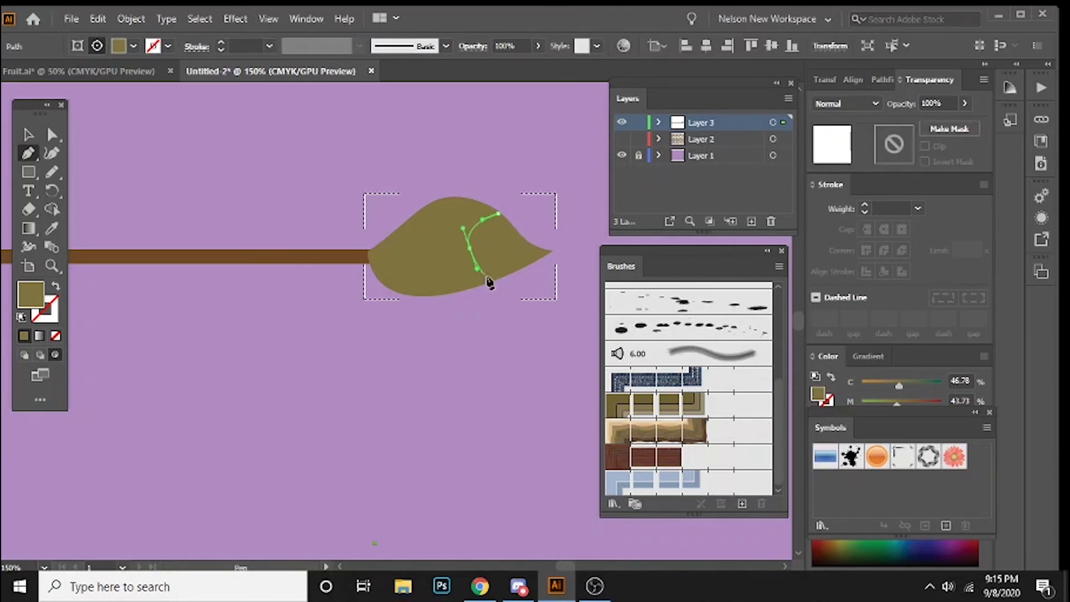
drag(499, 287, 525, 289)
click(588, 264)
click(565, 217)
drag(497, 213, 435, 213)
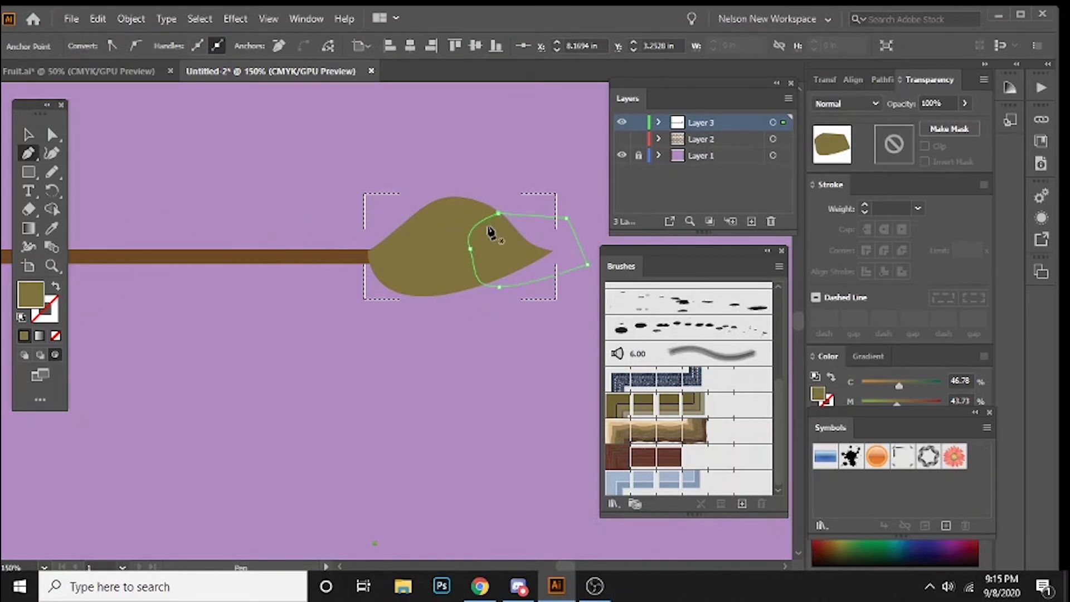
Step: Fill the inner tip shape with crimson, hex DB1D53, and return to Draw Normal mode
double_click(29, 294)
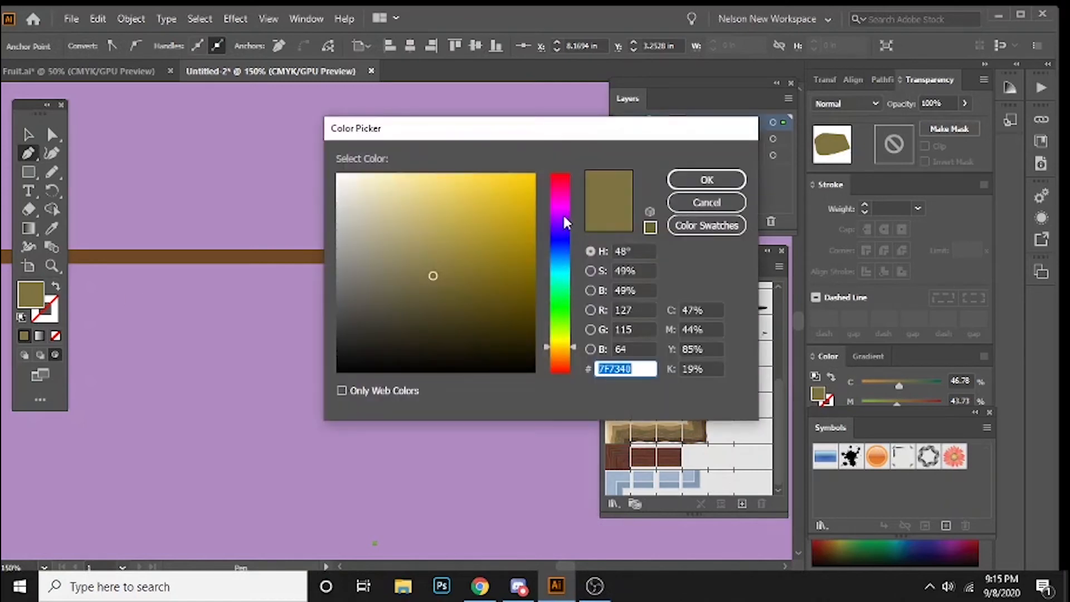
click(562, 190)
click(508, 200)
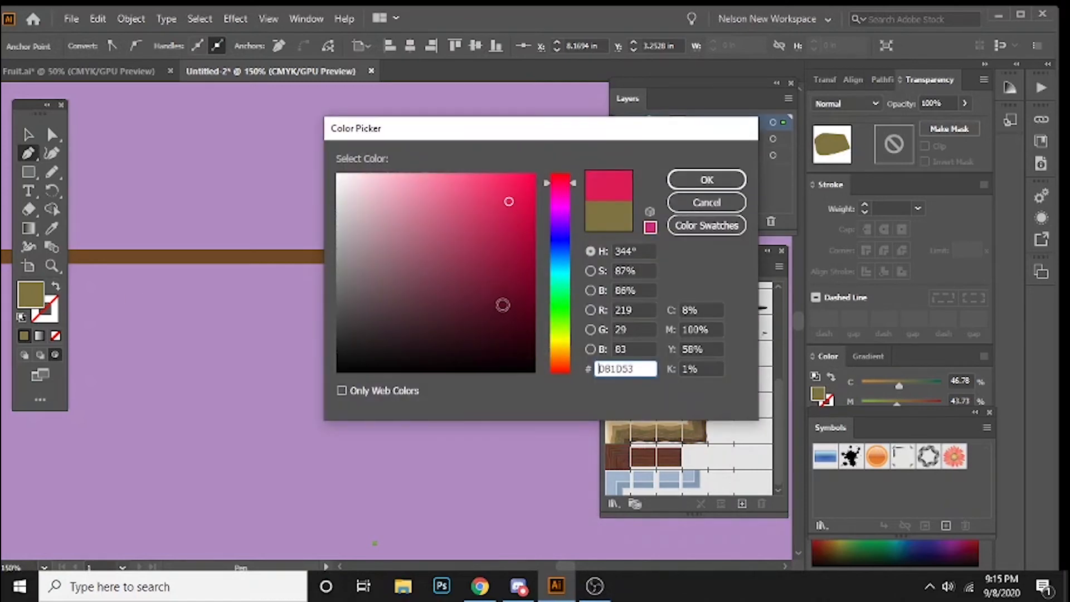
key(Return)
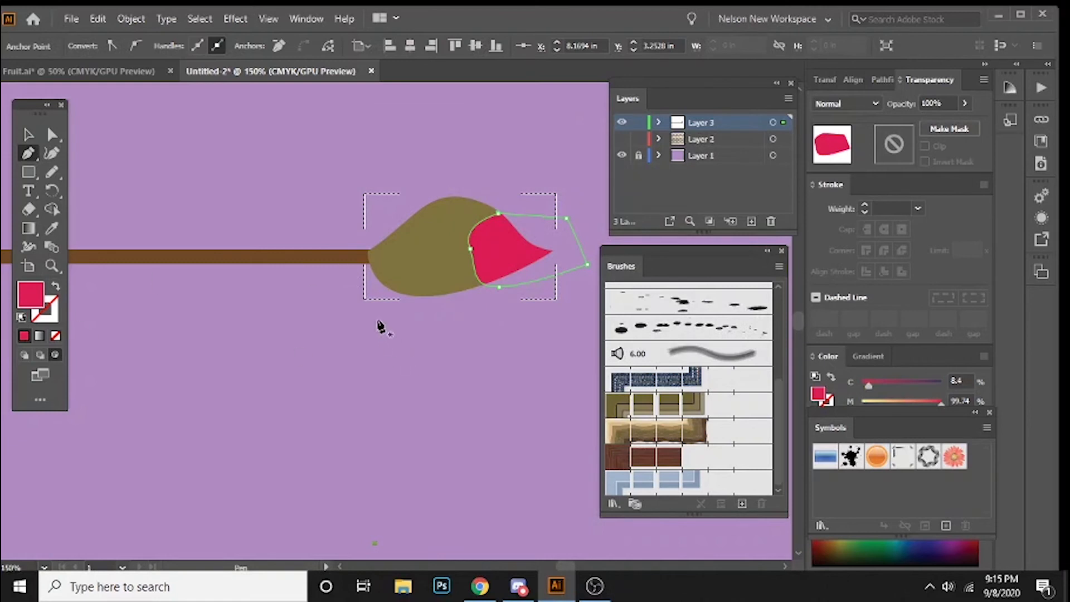
key(v)
click(320, 332)
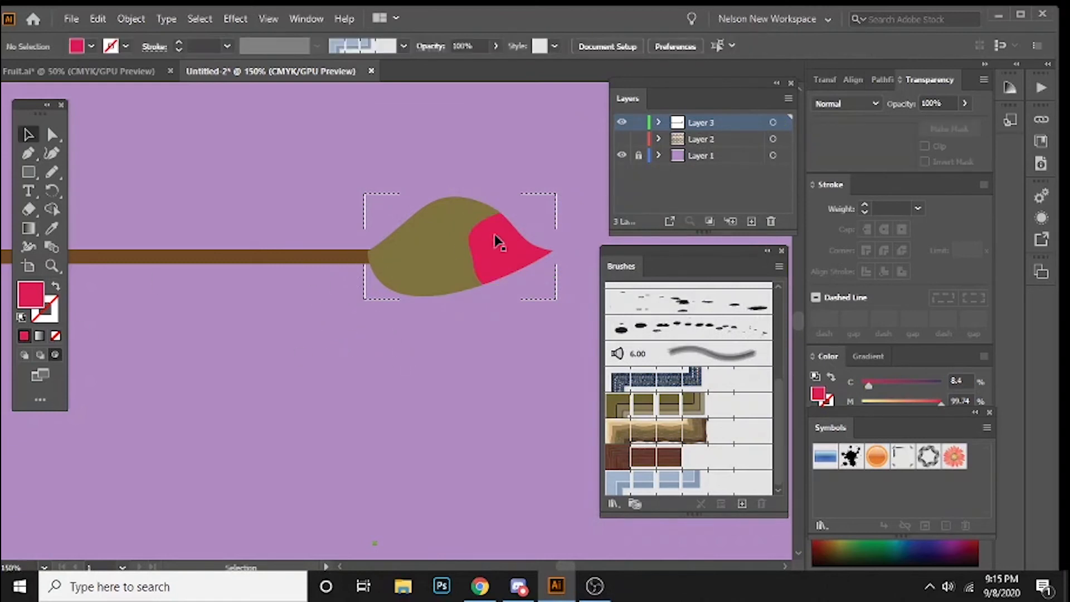
click(24, 355)
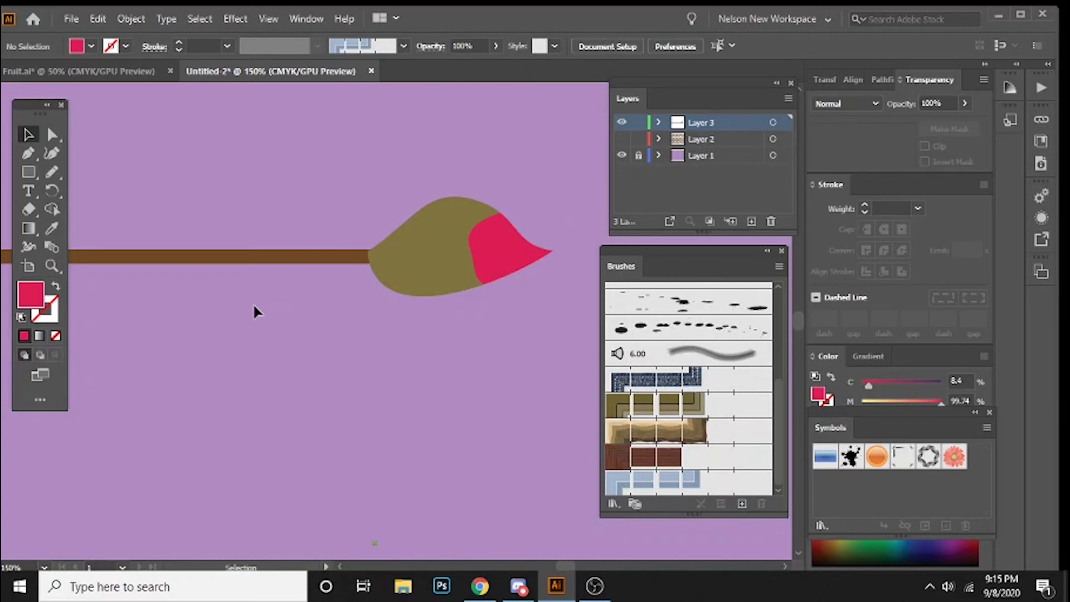
drag(162, 299, 415, 296)
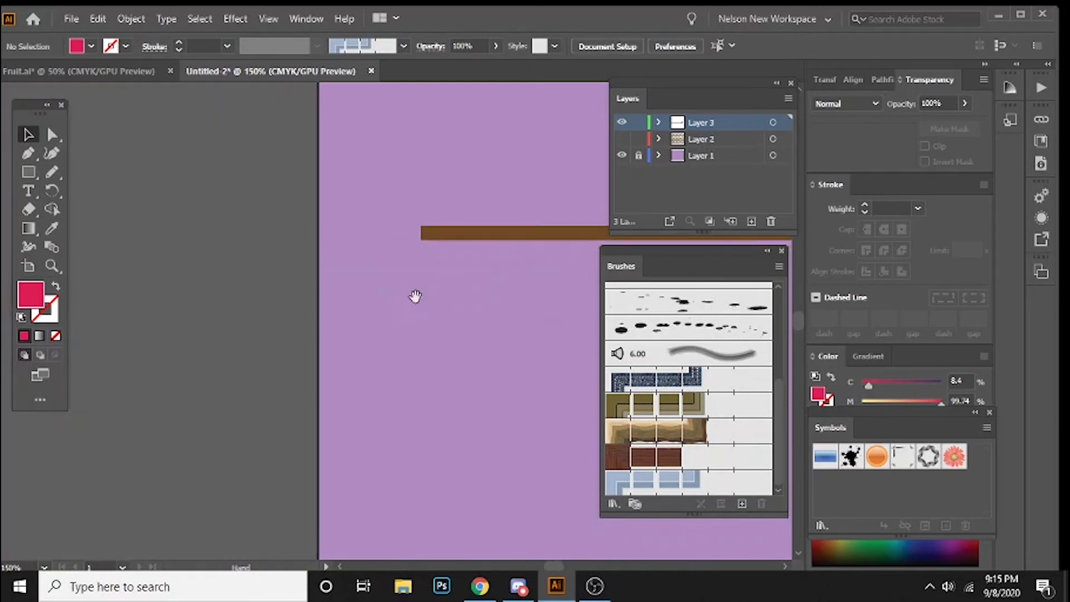
Step: Round the corners of the brown bar so the handle has fully rounded ends
click(419, 234)
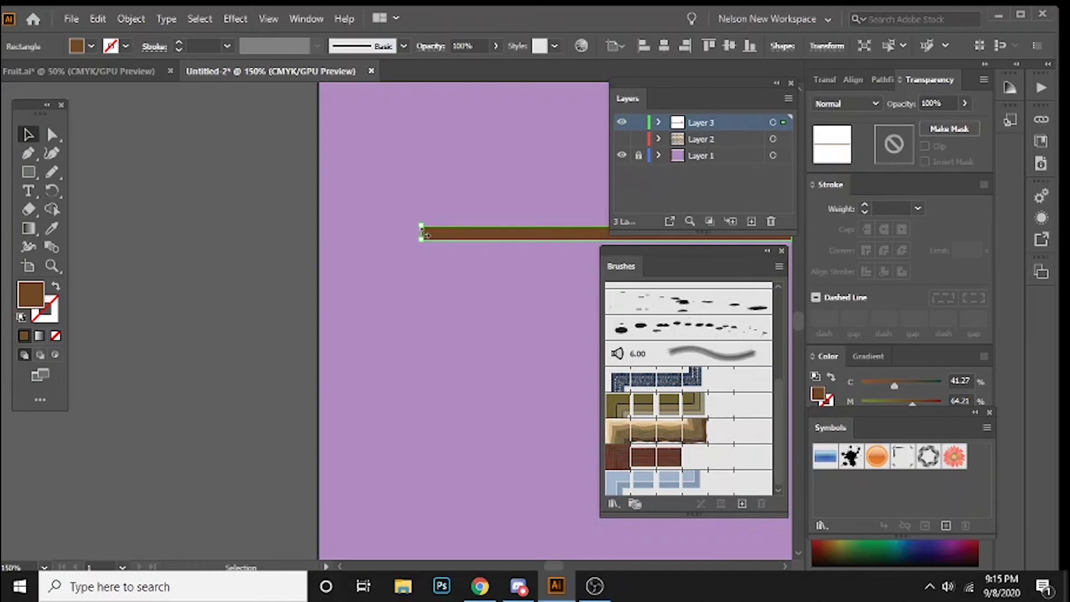
key(ctrl+=)
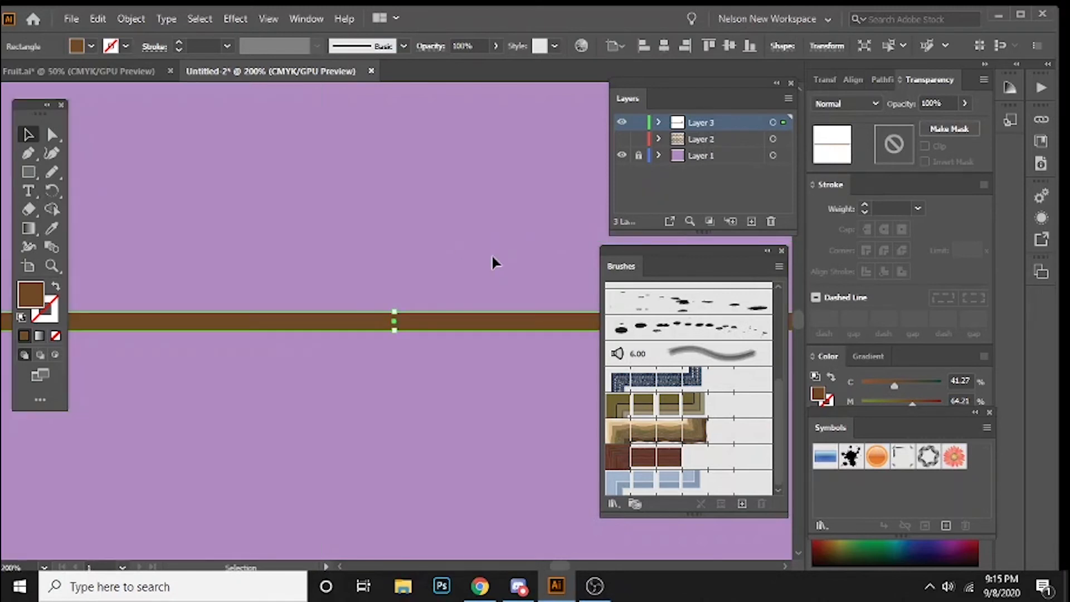
drag(89, 304, 379, 228)
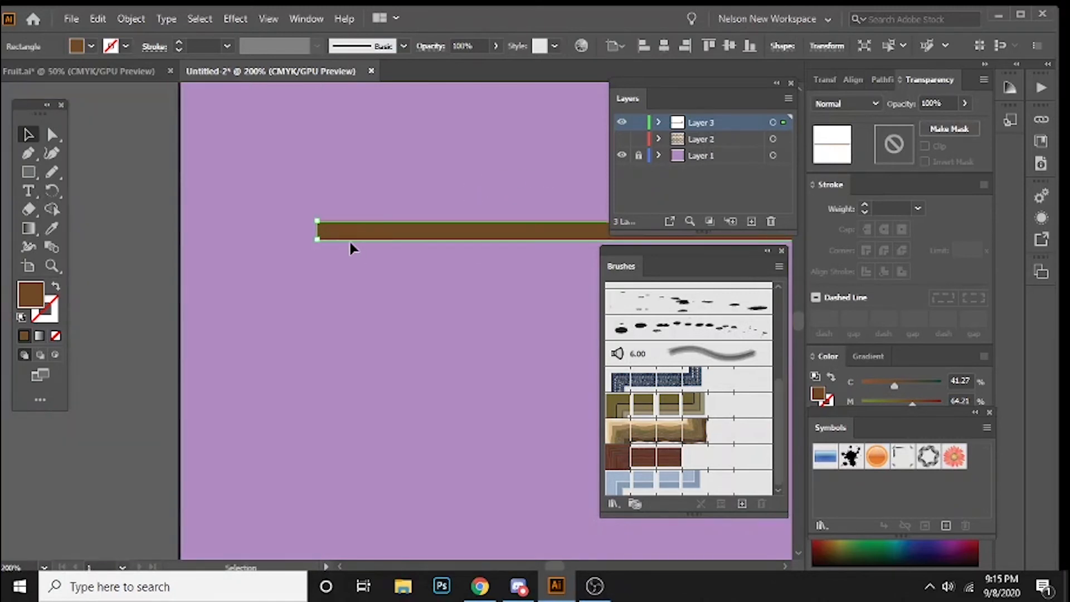
drag(316, 239, 343, 327)
click(340, 319)
key(ctrl+0)
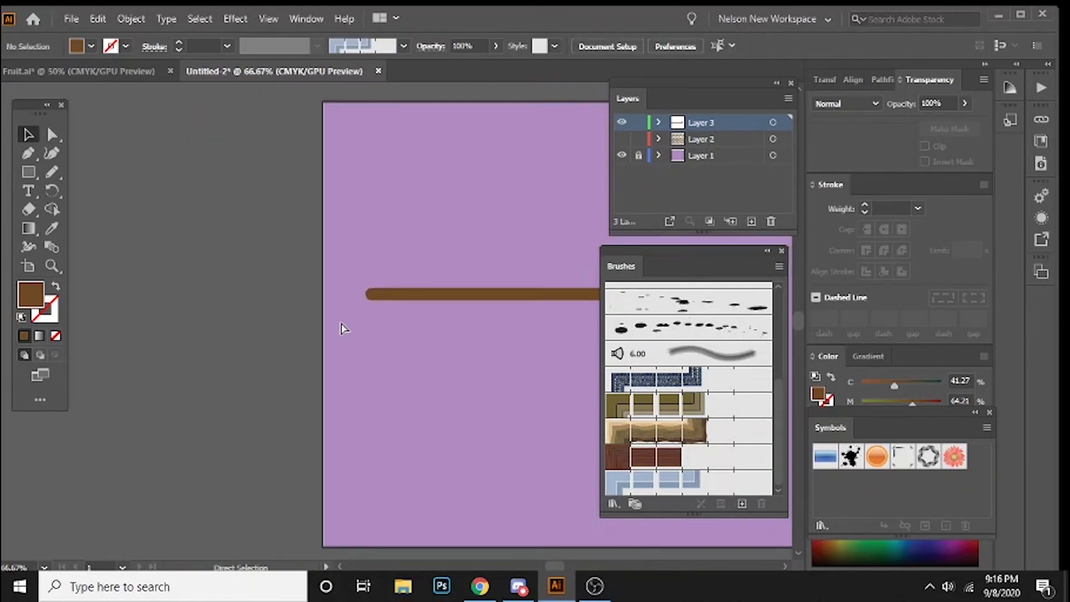
key(ctrl+minus)
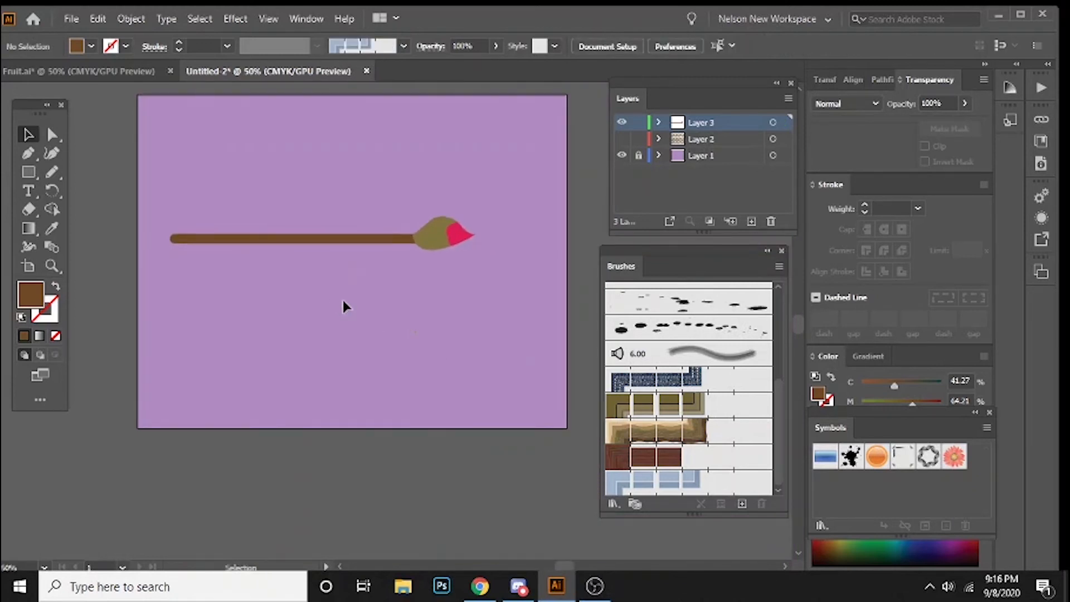
Step: Draw a small rectangle as tall as the brown bar over the joint between the handle and the olive brush tip
key(ctrl+plus)
key(ctrl+plus)
key(ctrl+plus)
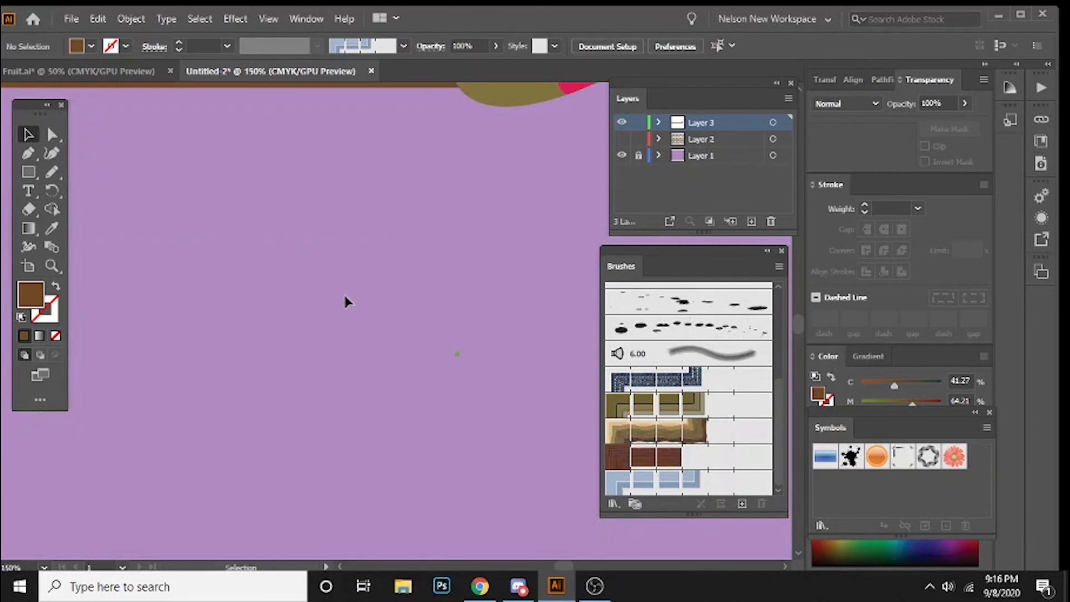
scroll(344, 292, up, 6)
drag(454, 255, 332, 251)
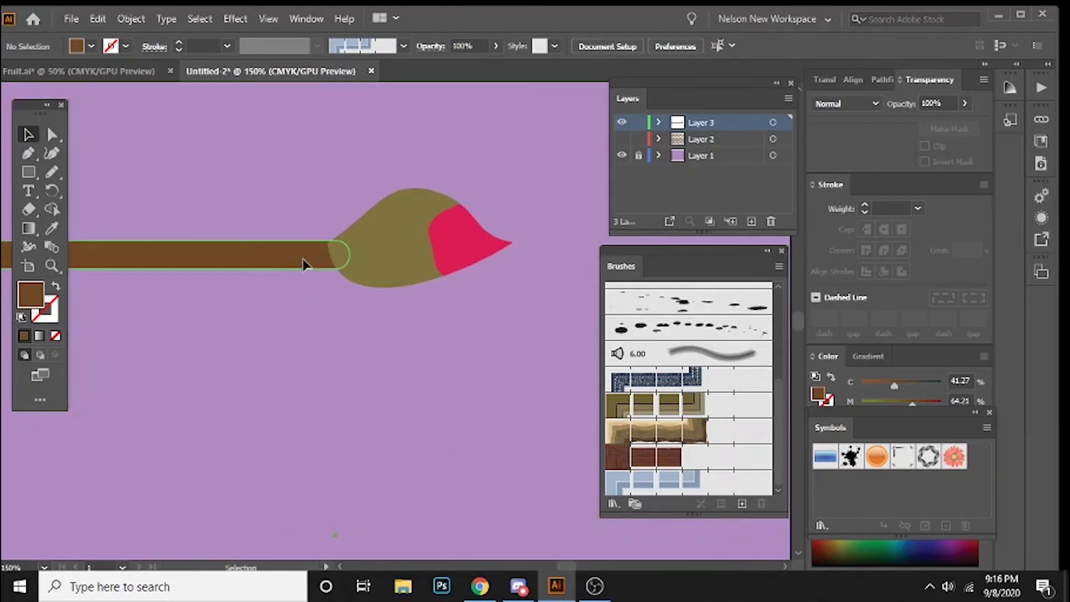
click(305, 264)
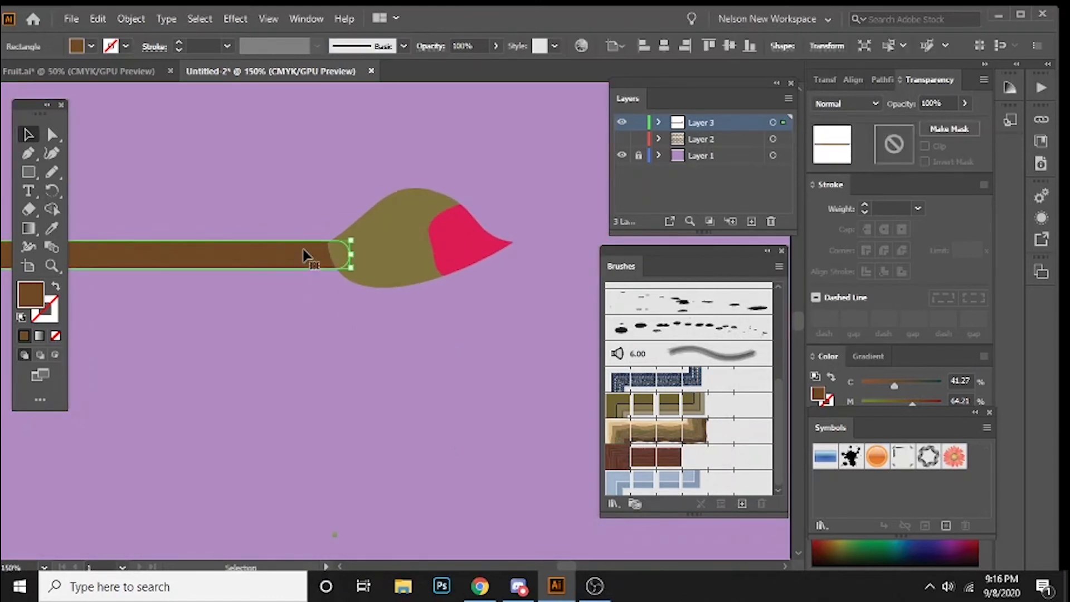
key(b)
key(m)
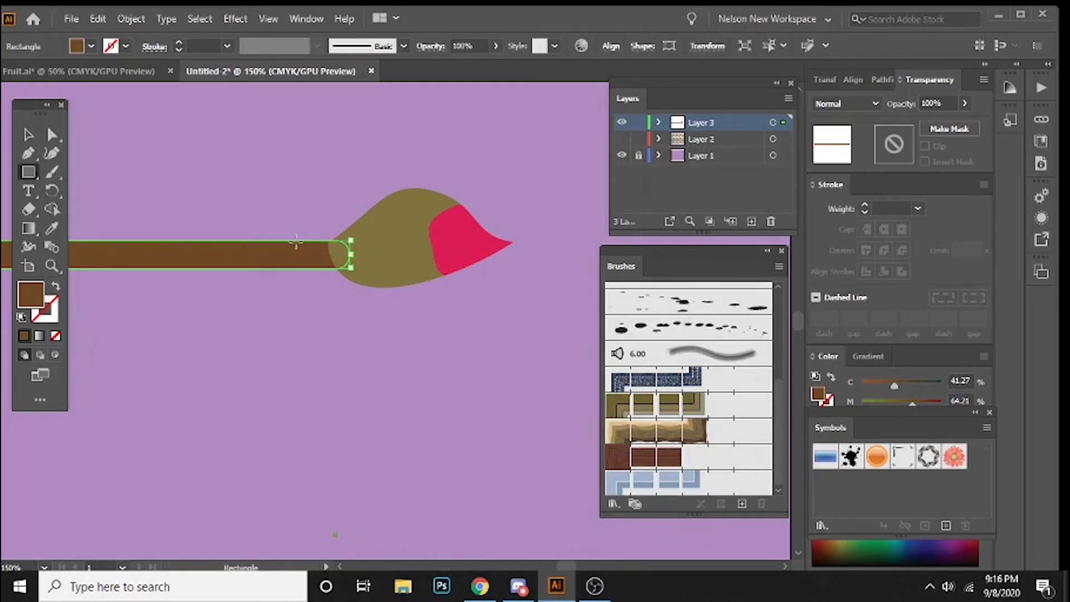
drag(295, 241, 361, 266)
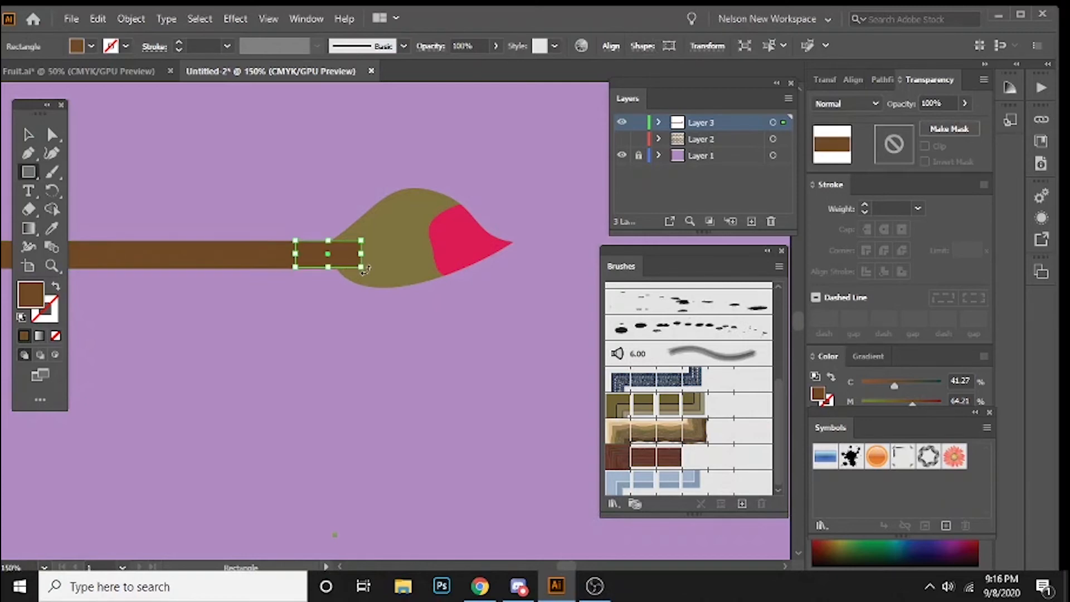
Step: Fill the small joint rectangle with dark grey-brown, hex 473D35
double_click(31, 295)
click(382, 274)
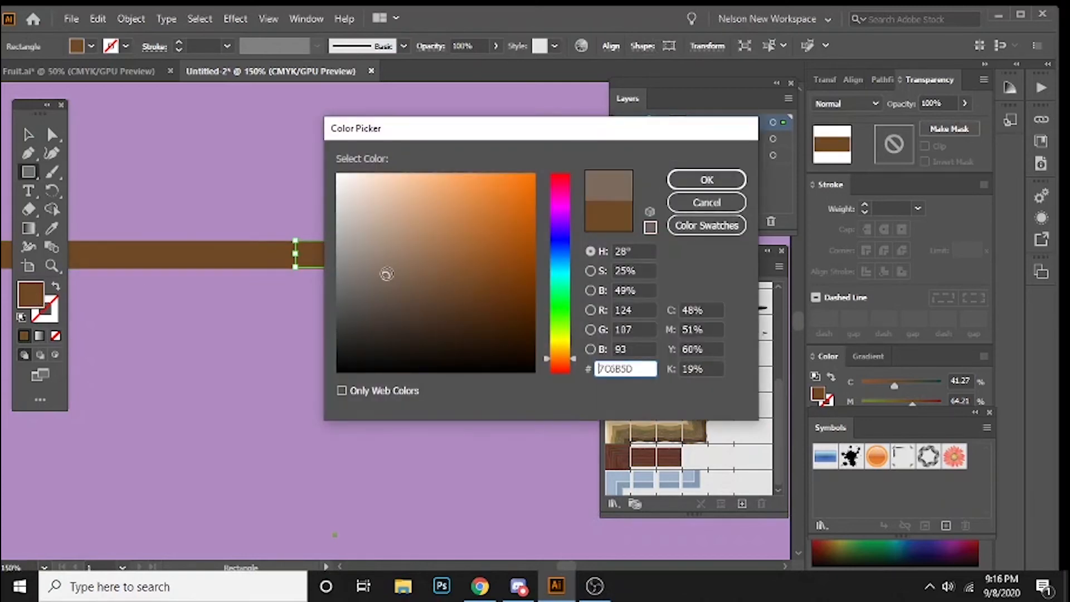
click(379, 294)
click(377, 304)
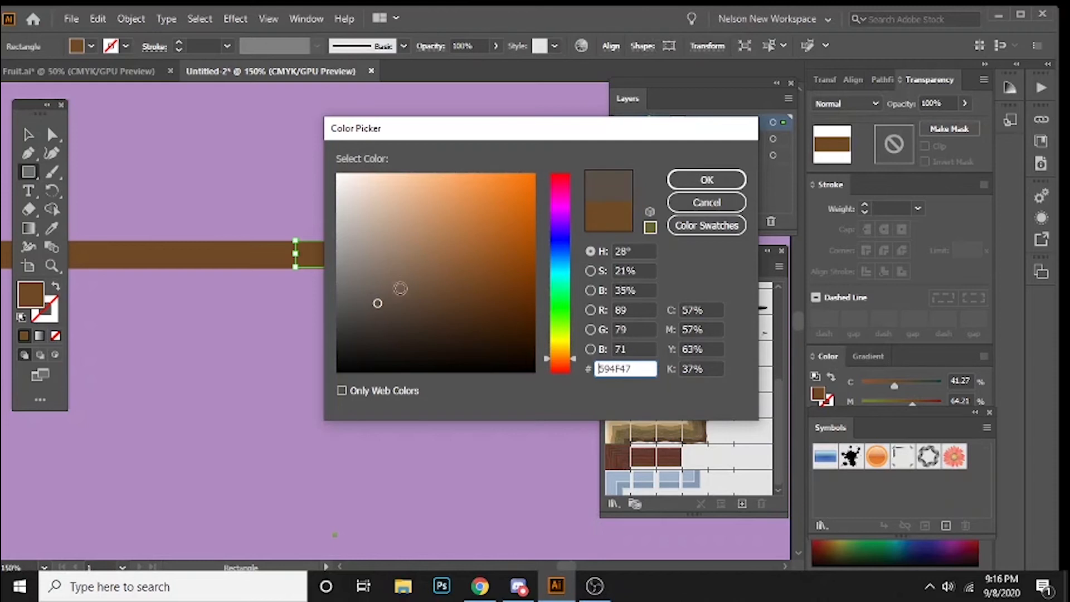
click(382, 312)
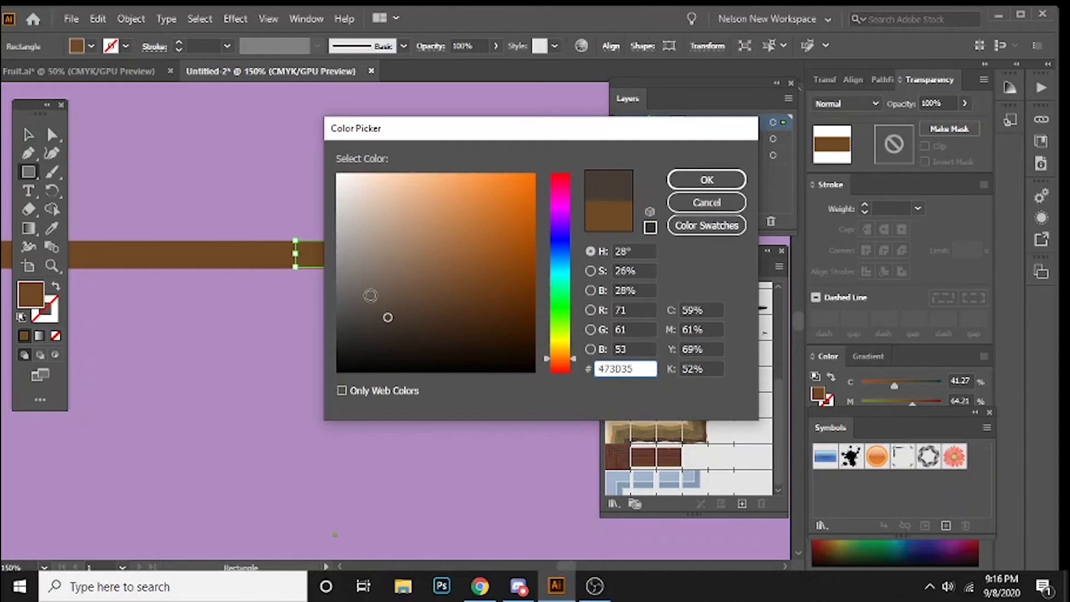
key(Return)
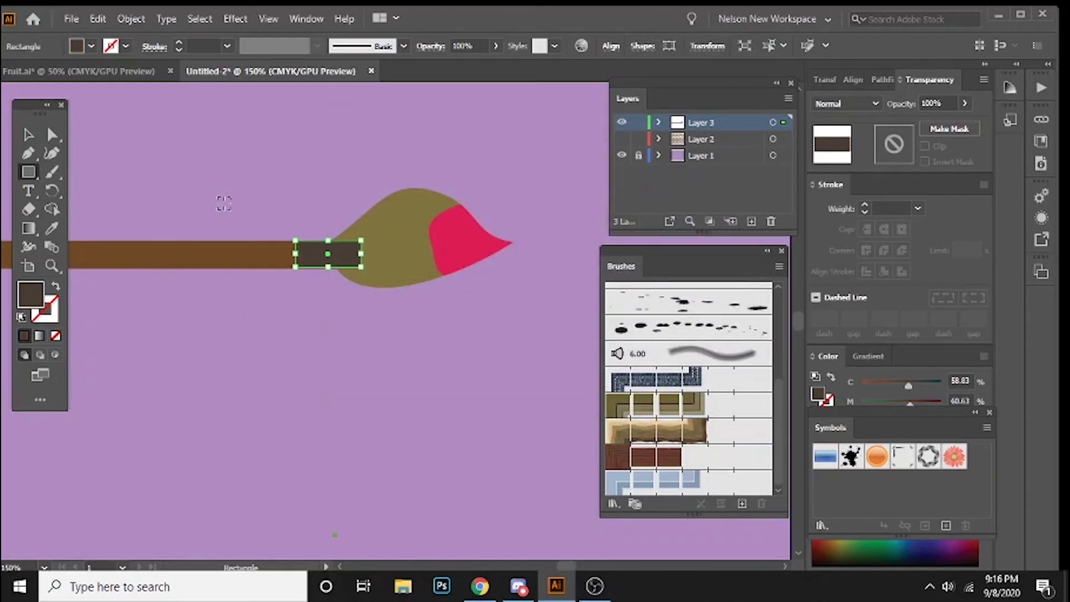
Step: Send the dark joint rectangle backward so it sits behind the olive brush tip
key(v)
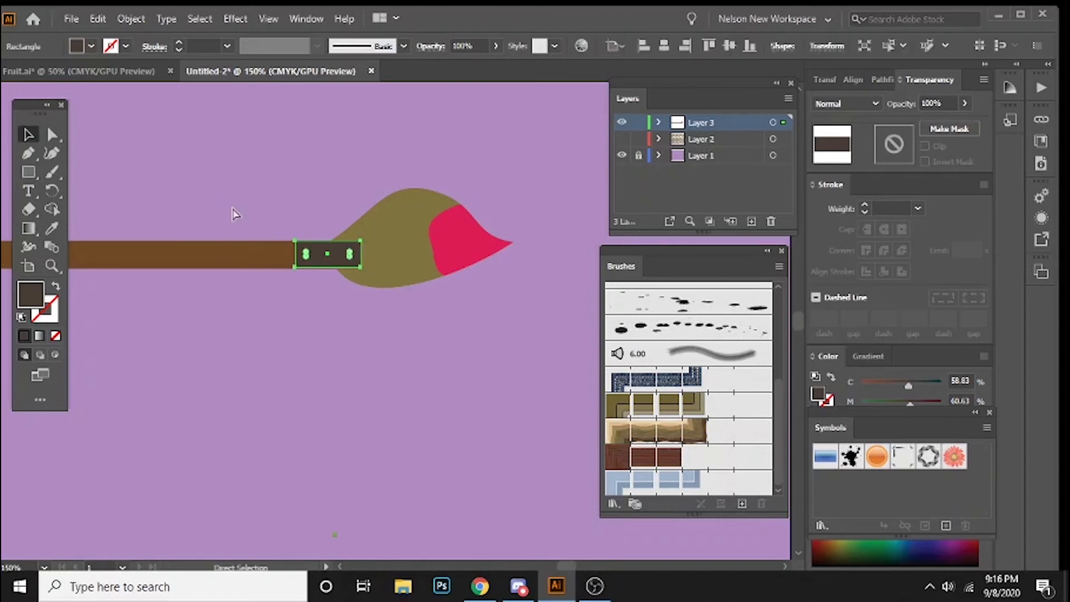
key(ctrl+bracketleft)
click(169, 204)
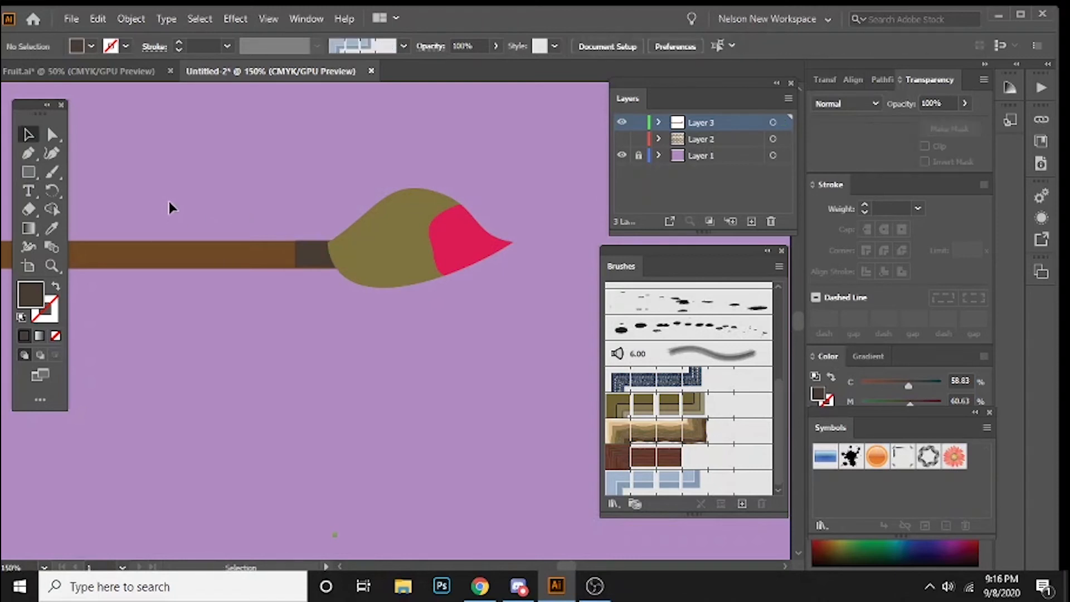
Step: Stretch the lower edge of the dark joint rectangle slightly downward to cover the full handle thickness
click(306, 261)
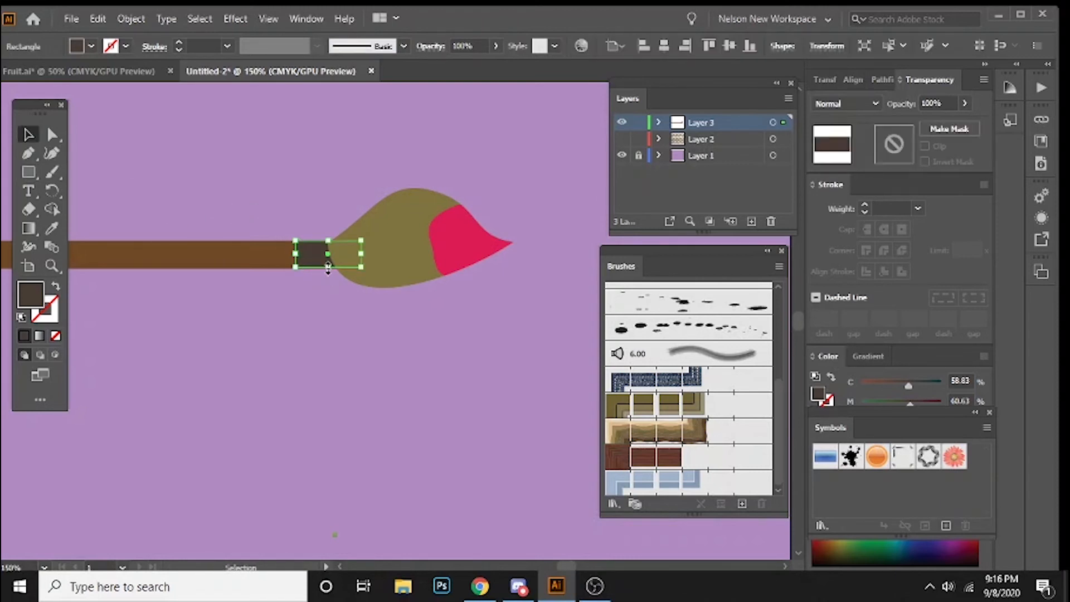
drag(328, 269, 327, 271)
click(315, 320)
key(ctrl+1)
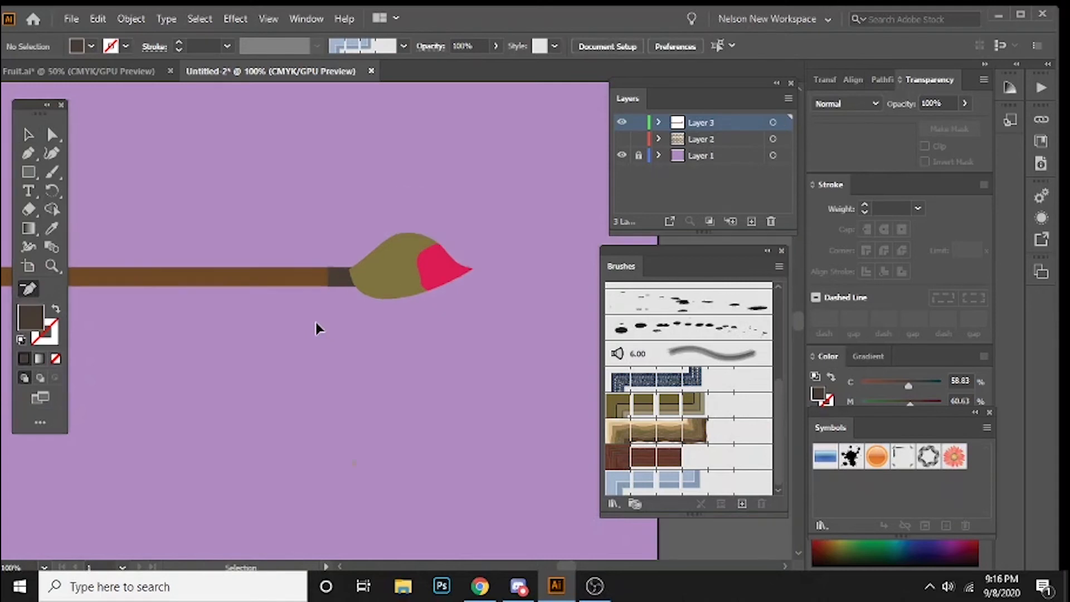
key(ctrl+minus)
drag(317, 327, 342, 345)
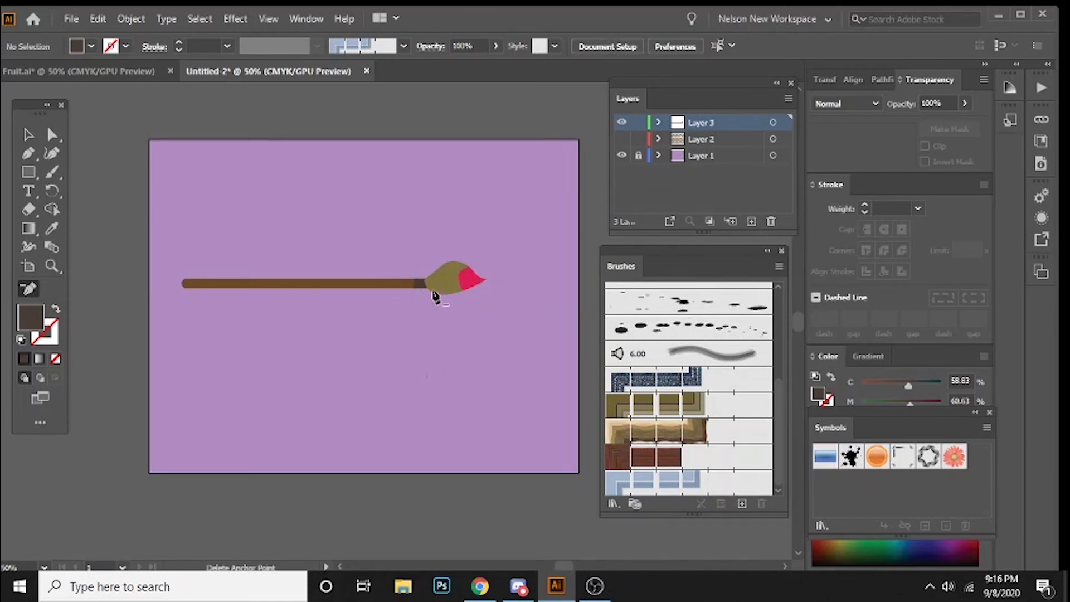
Step: Select all parts of the paintbrush drawing and group them
key(v)
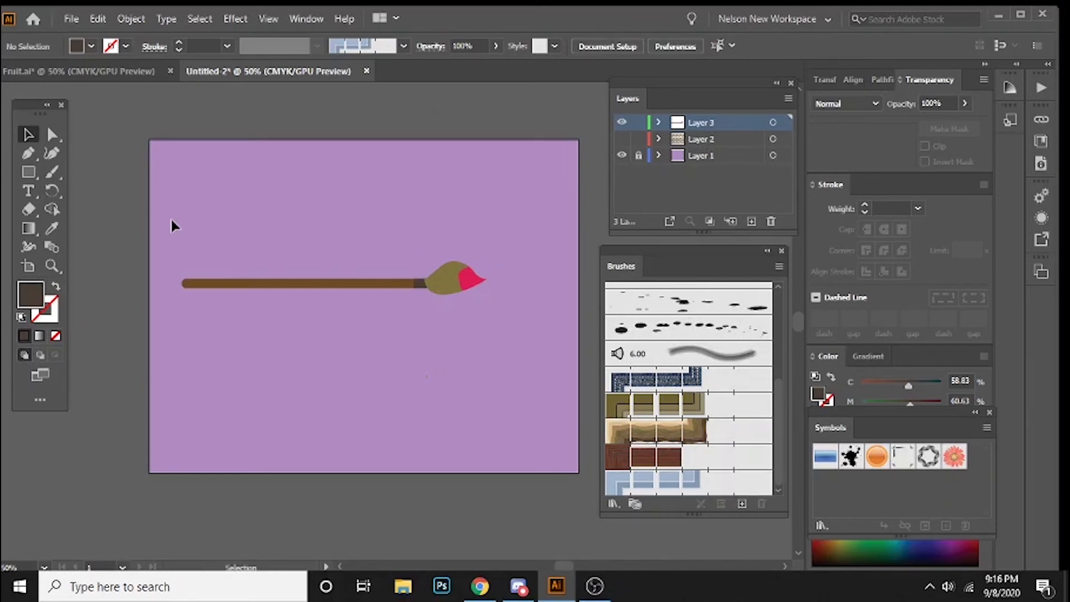
drag(486, 328, 503, 338)
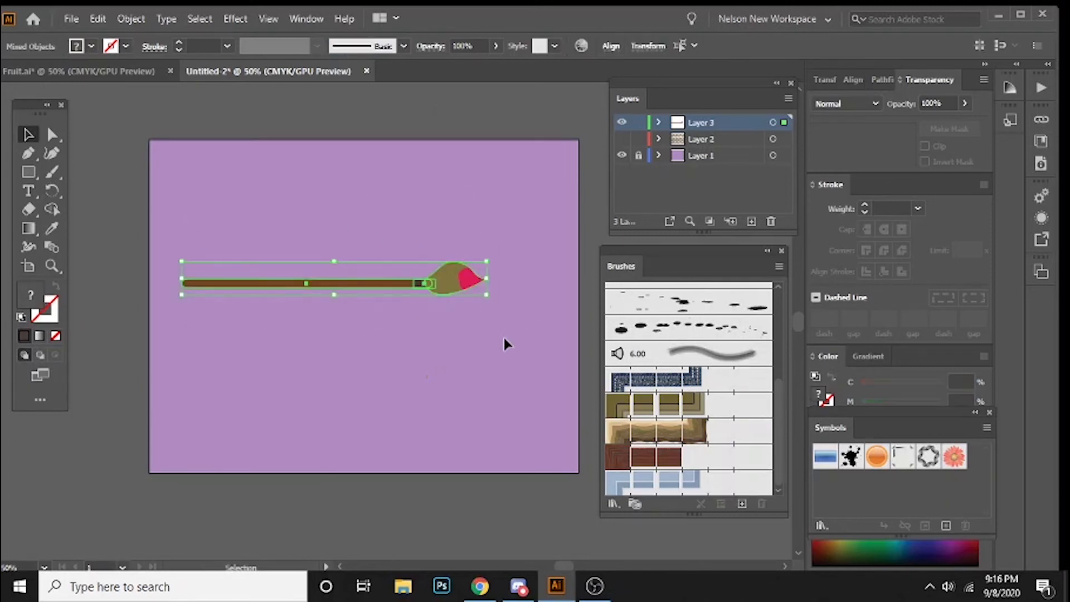
click(132, 20)
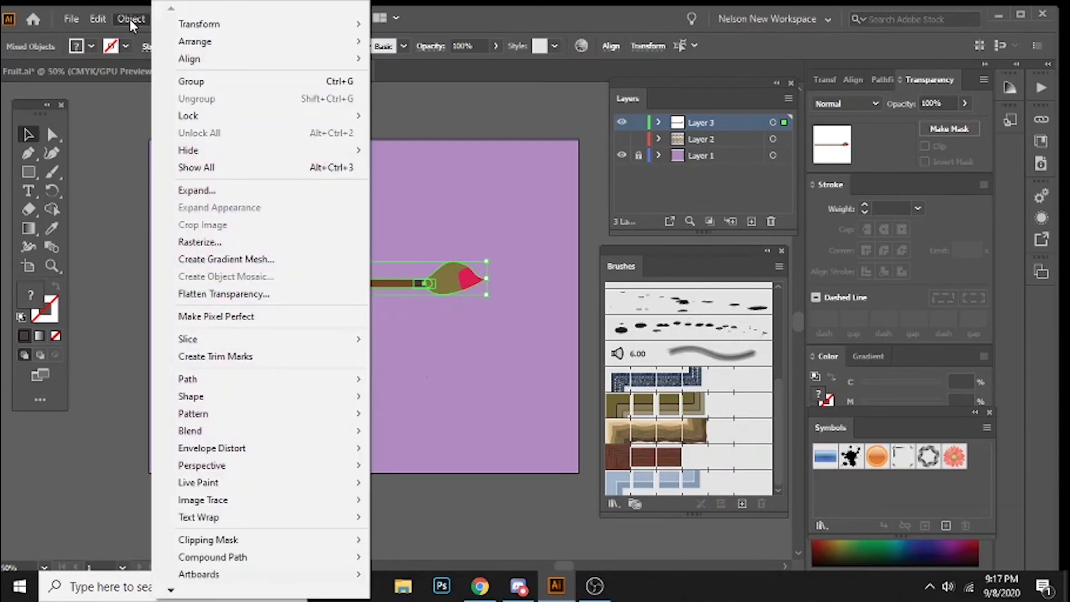
click(189, 82)
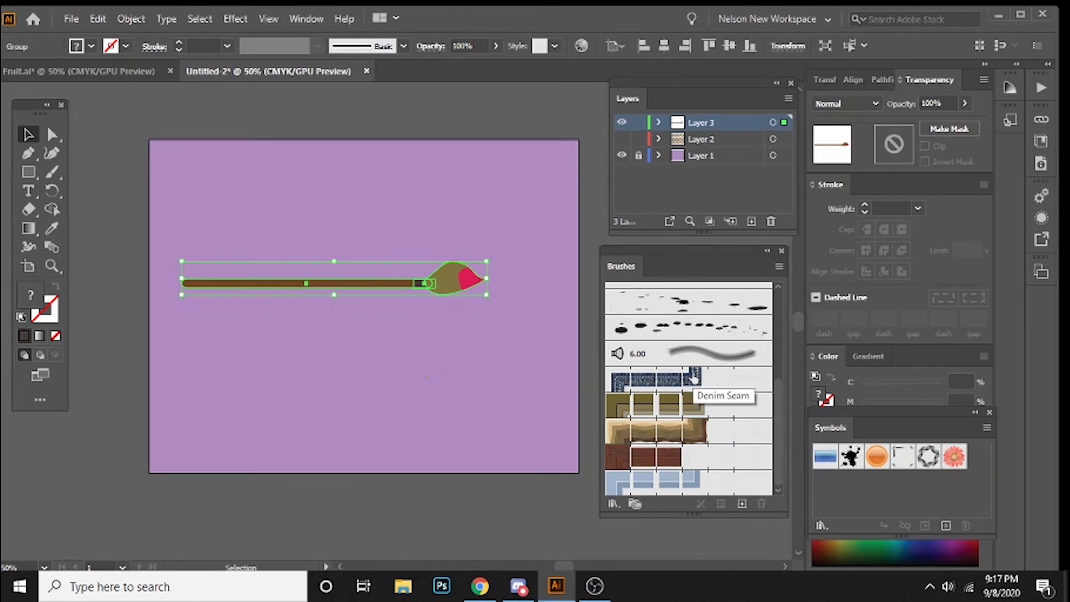
Step: Start a new brush of type Art Brush from the grouped paintbrush artwork
scroll(721, 393, down, 1)
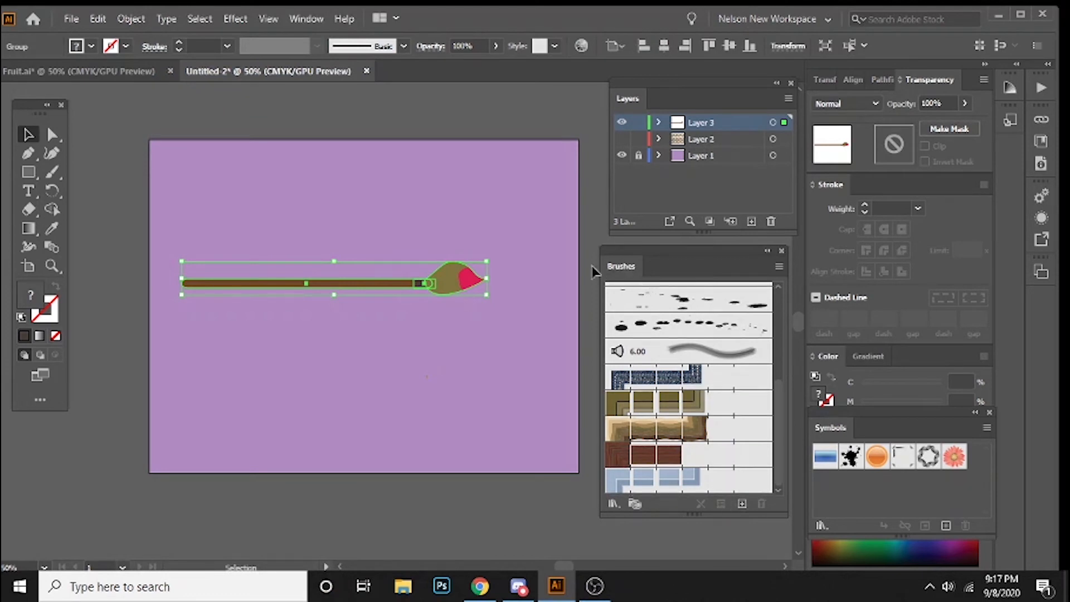
click(741, 501)
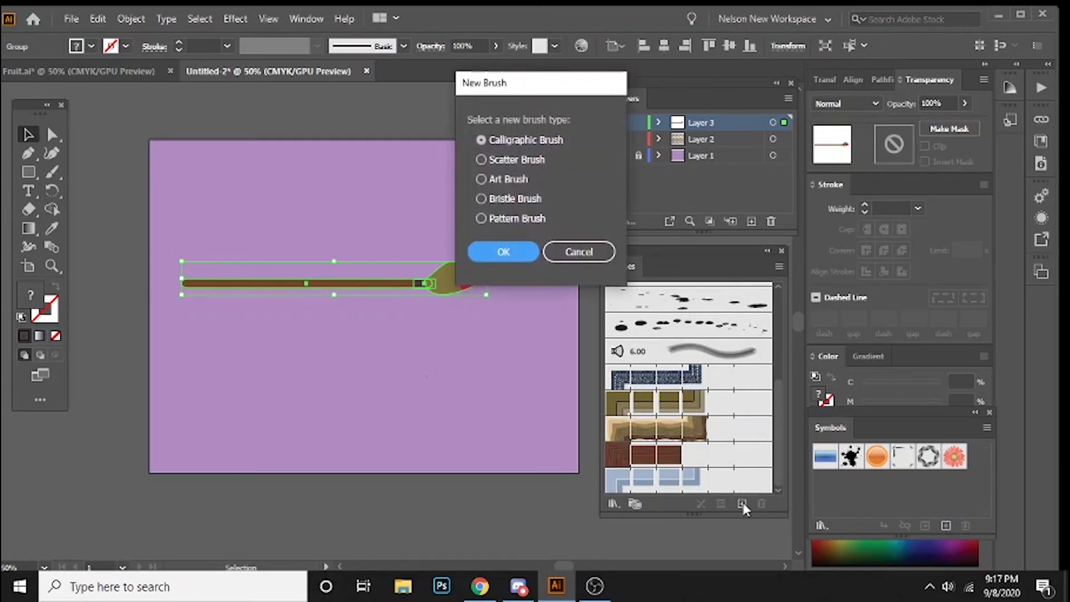
drag(568, 89, 675, 101)
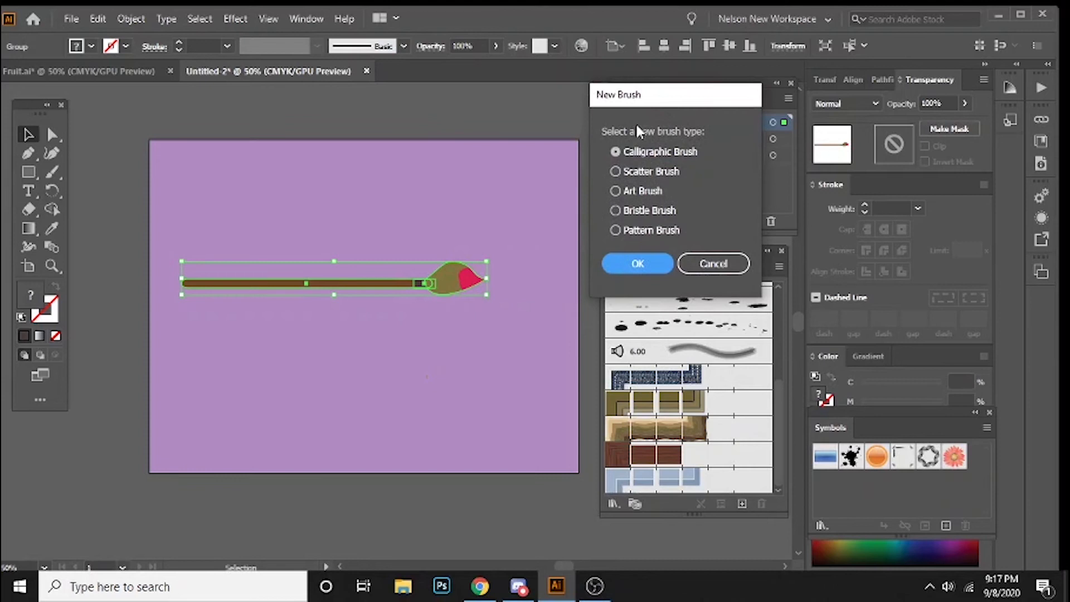
click(615, 191)
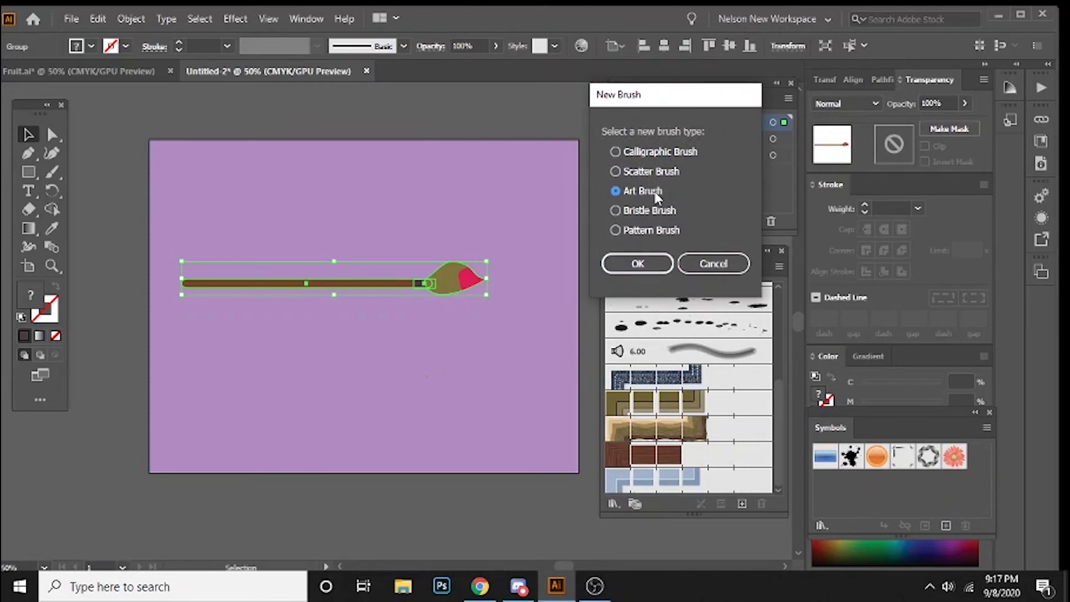
click(639, 267)
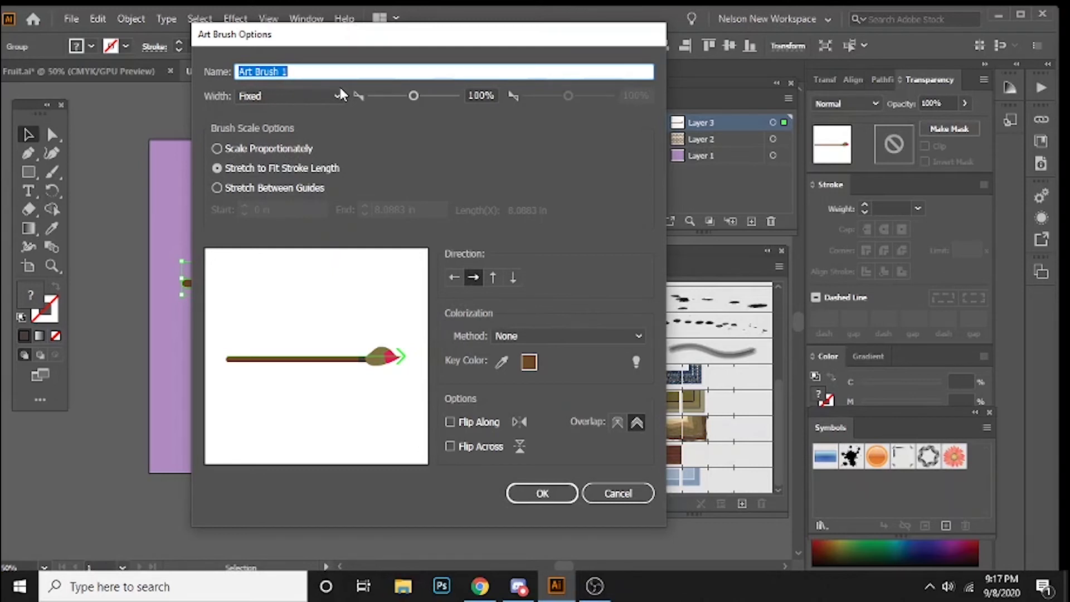
Step: Name the art brush Brush Brush and give it a Fixed width of 102%
text(Brush)
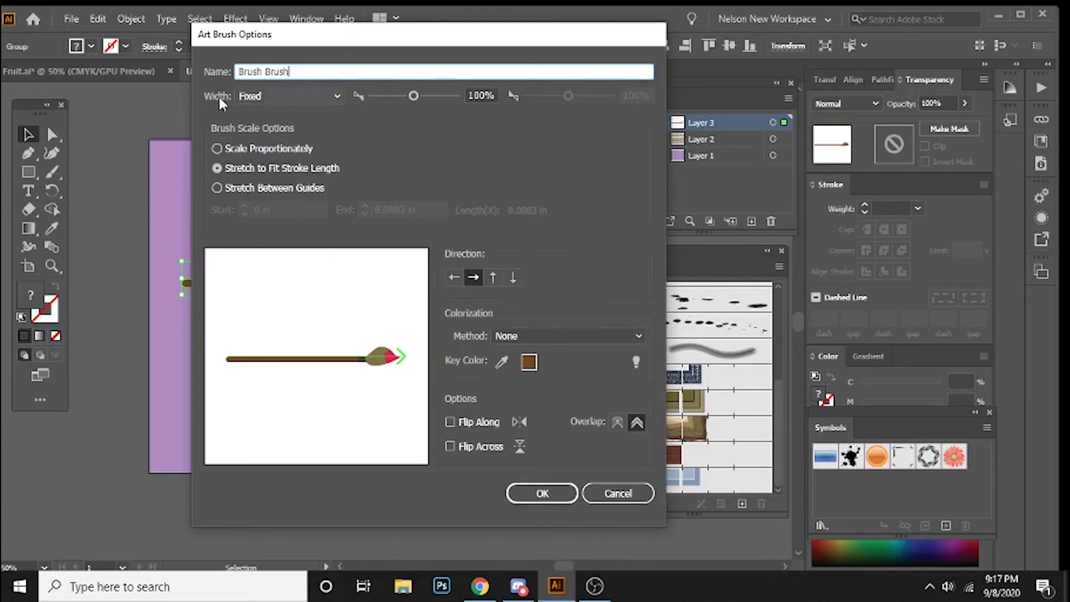
click(283, 93)
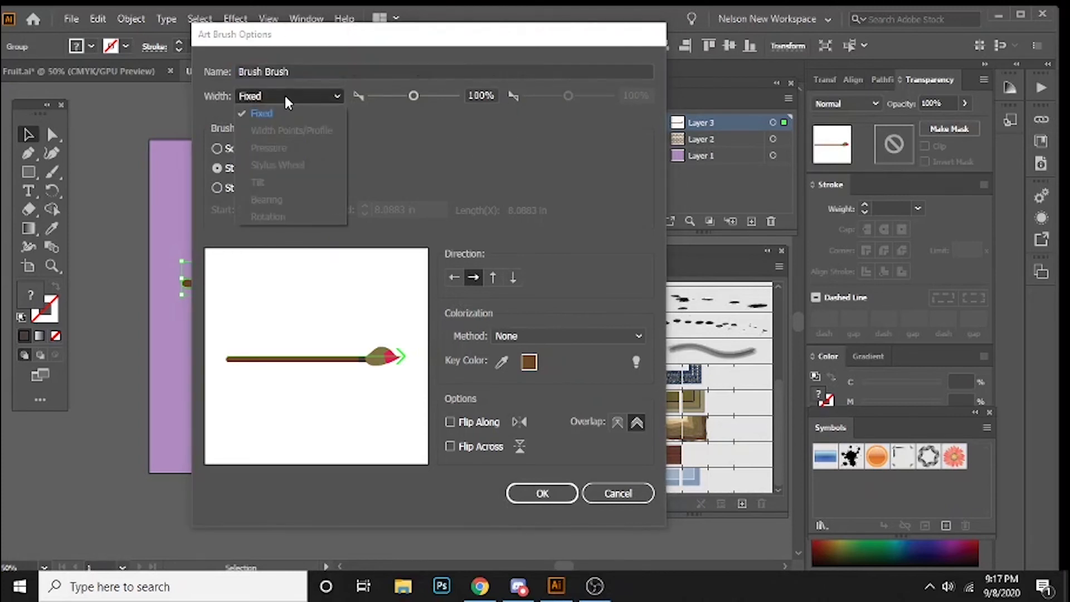
click(285, 112)
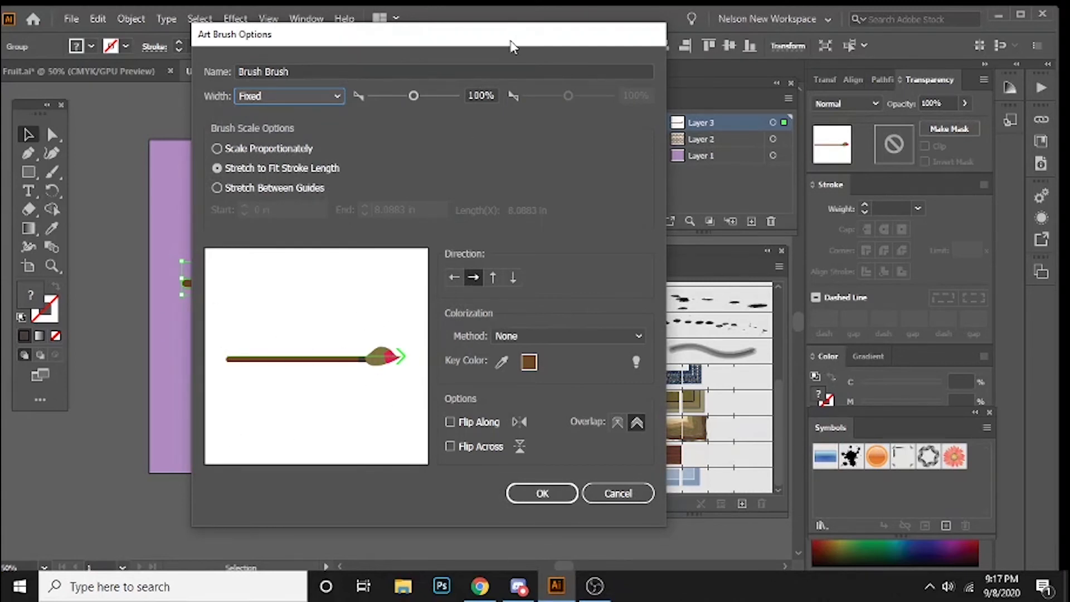
mouse_move(413, 96)
mouse_down()
mouse_move(433, 89)
mouse_move(415, 96)
mouse_up()
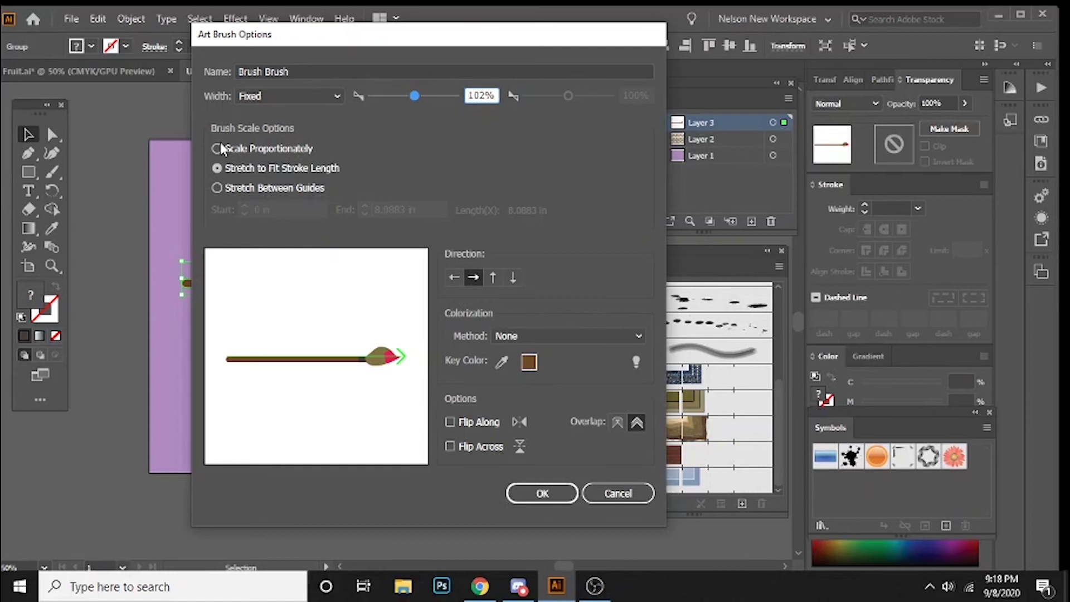
Step: Set the brush scaling to Stretch Between Guides, with the guides on the handle at 1.4343 in and 5.5695 in
click(217, 168)
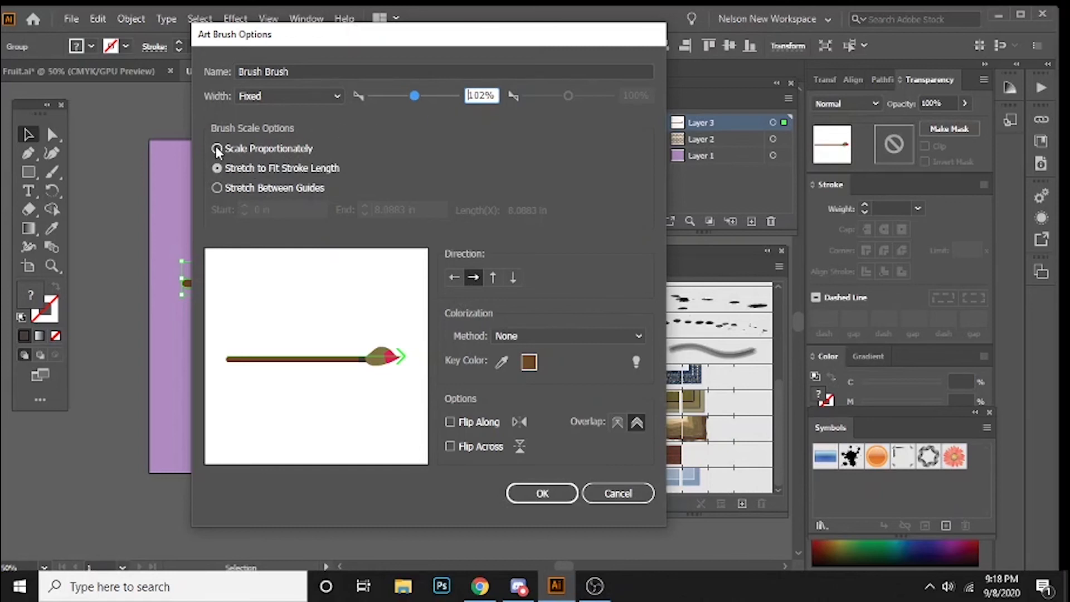
click(217, 188)
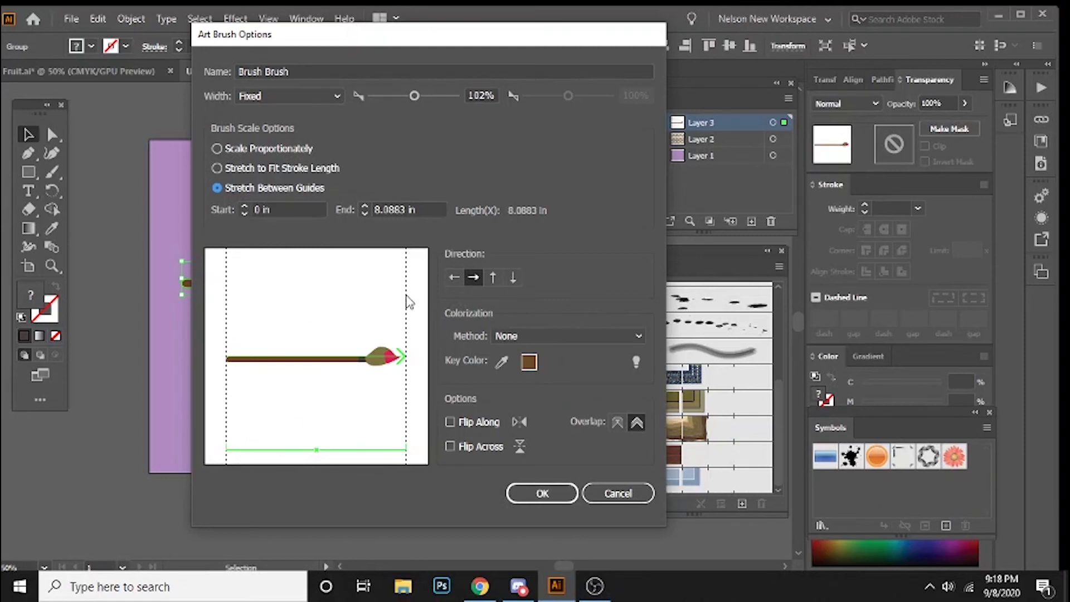
drag(407, 301, 362, 305)
drag(227, 313, 259, 314)
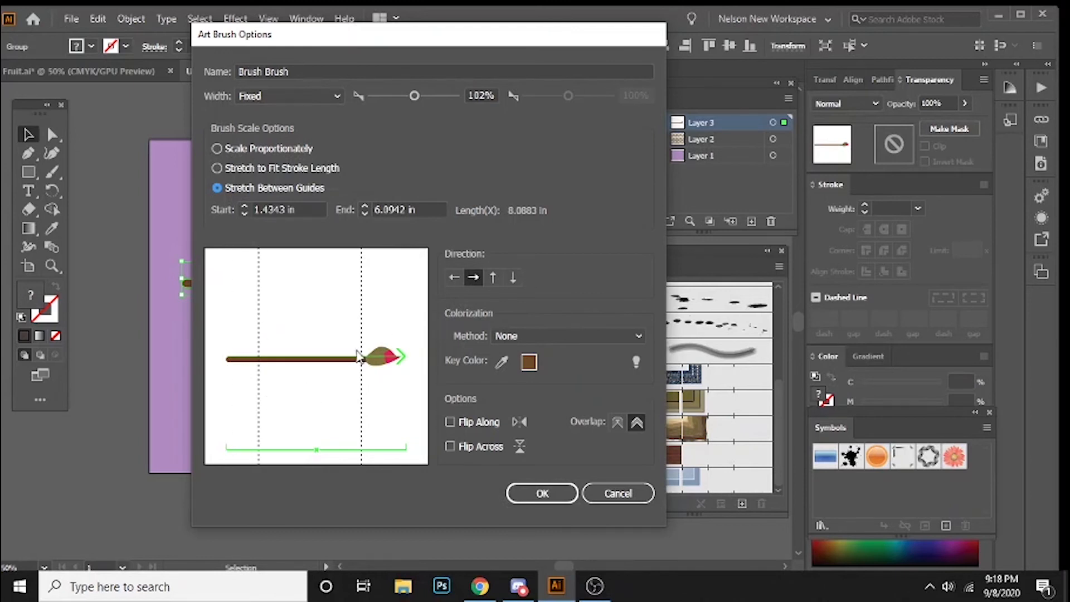
drag(363, 316, 355, 315)
drag(354, 342, 350, 341)
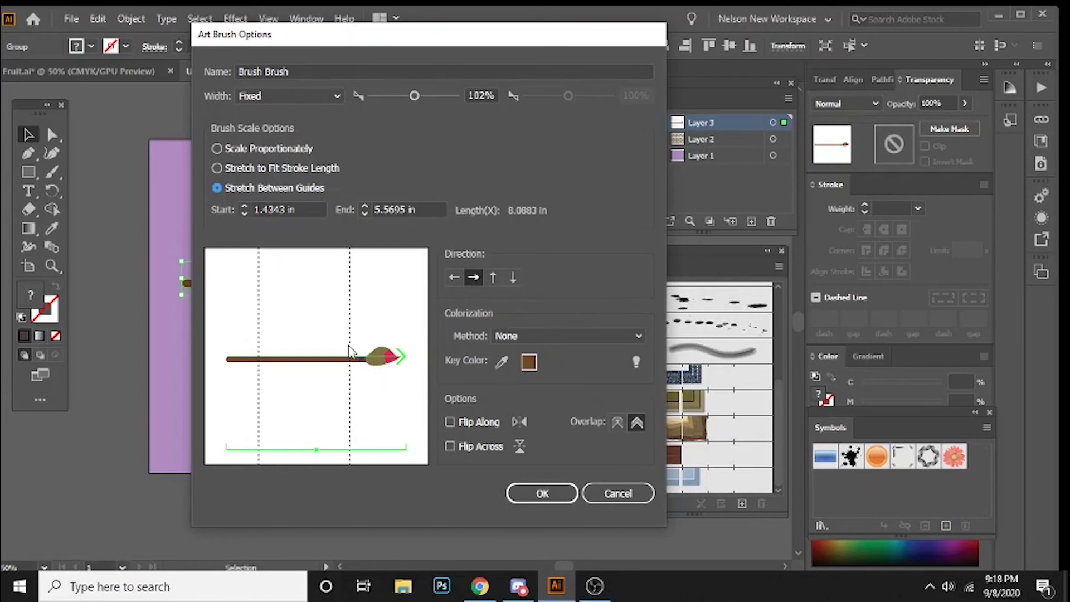
Step: Create the brush with its direction running from handle to bristles, and delete the paintbrush drawing from the artboard
click(454, 278)
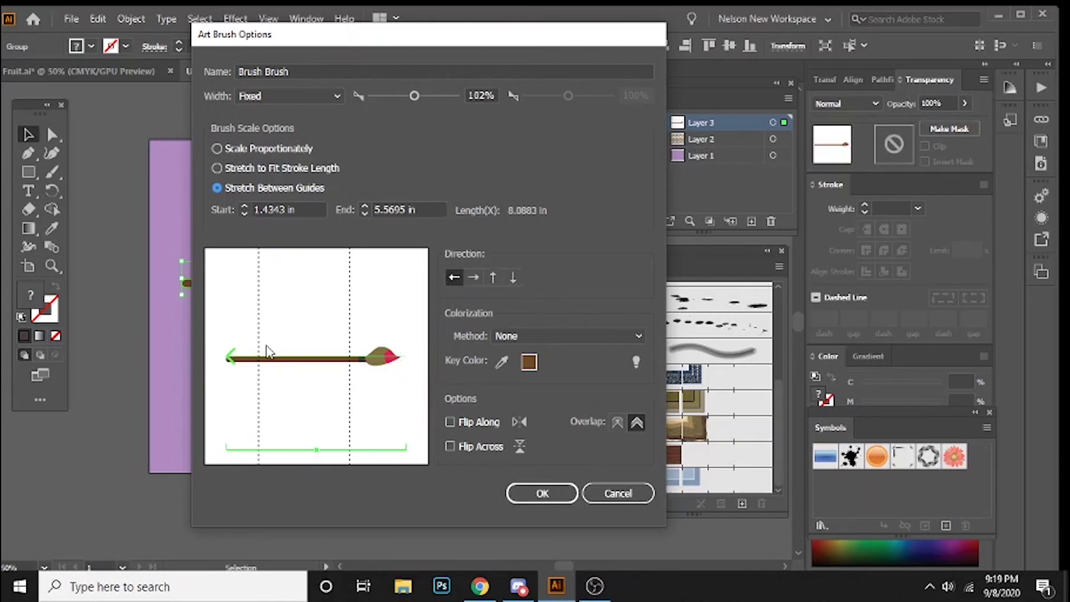
click(475, 278)
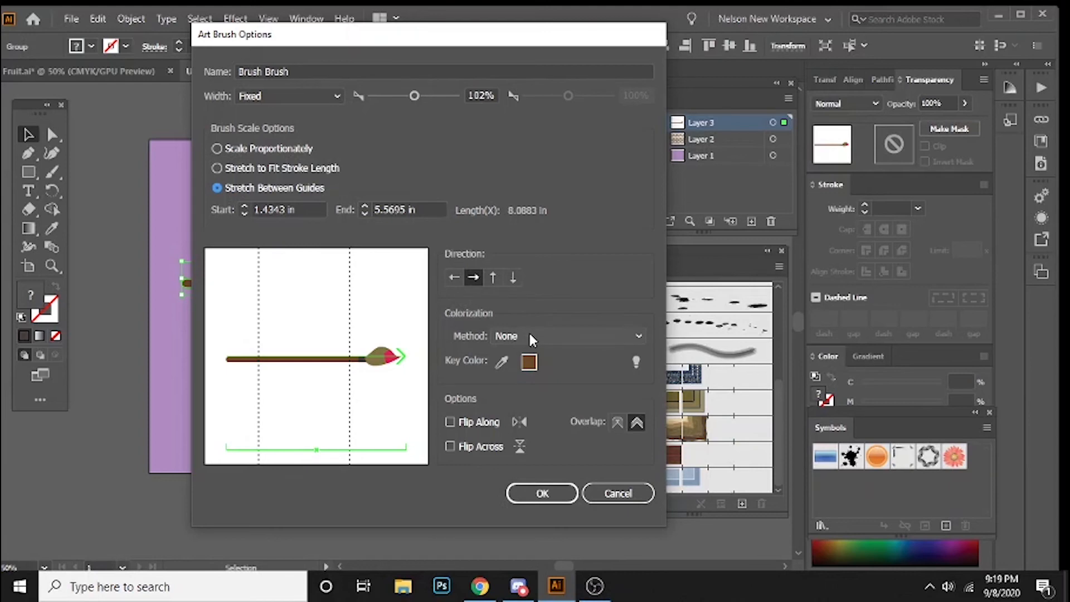
click(543, 495)
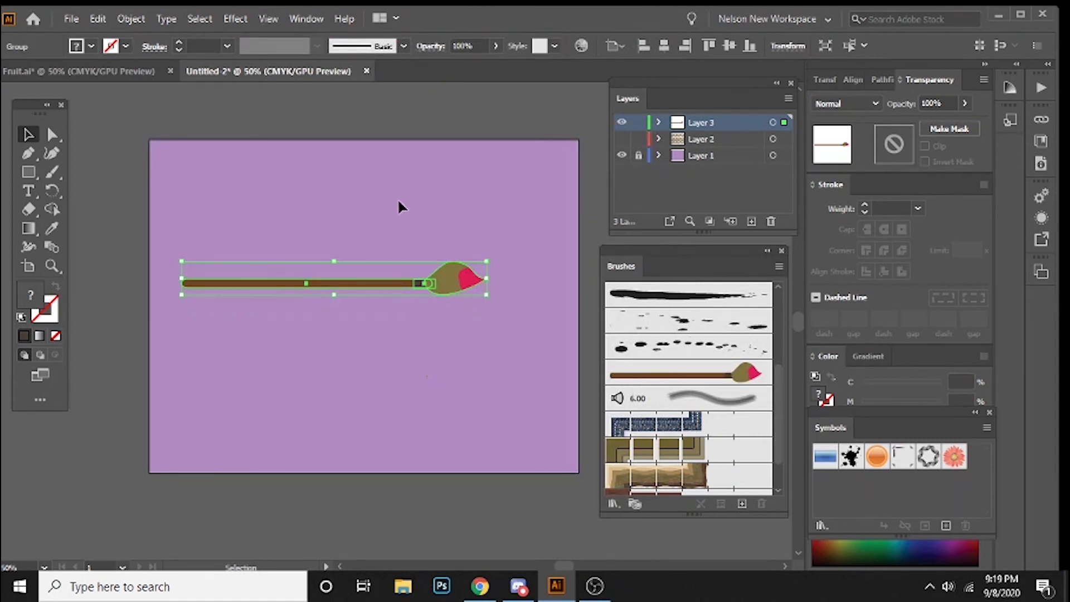
key(Delete)
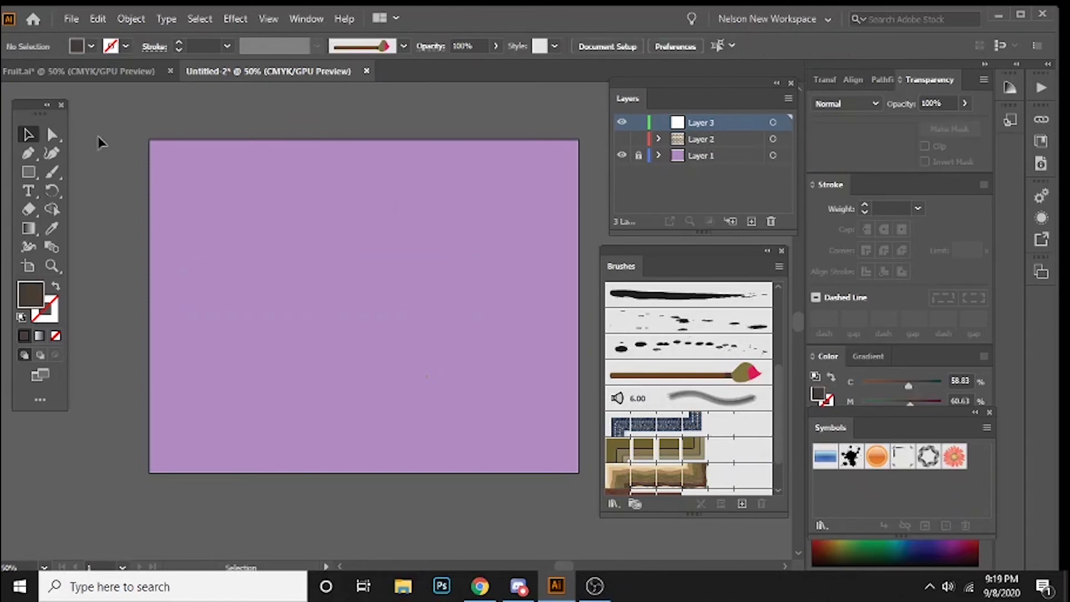
Step: Draw a wide rectangle across the middle of the artboard with no fill and a dark brown stroke
click(38, 176)
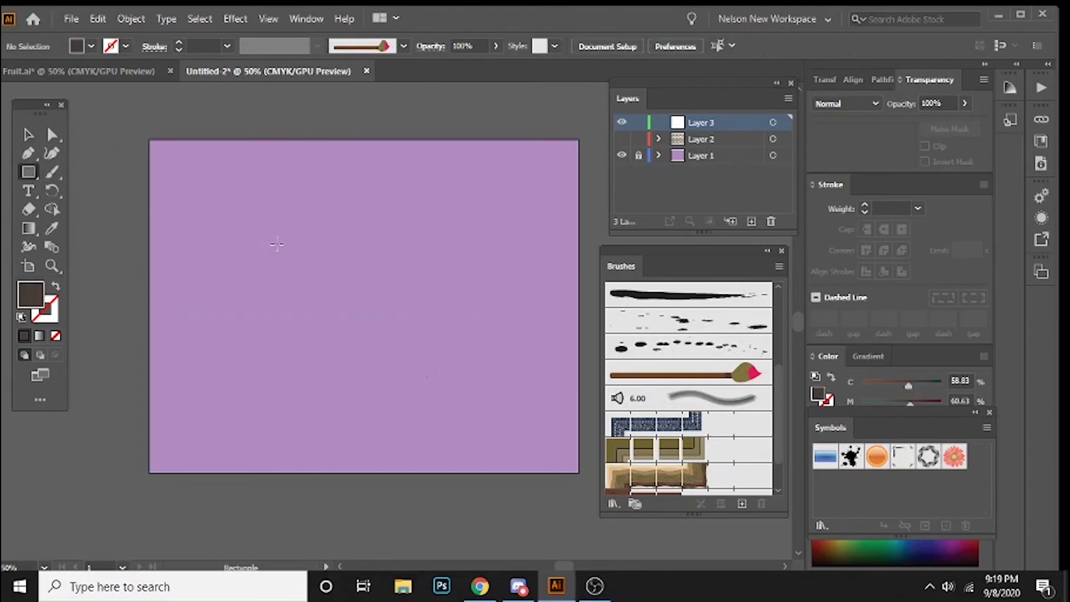
drag(204, 204, 540, 360)
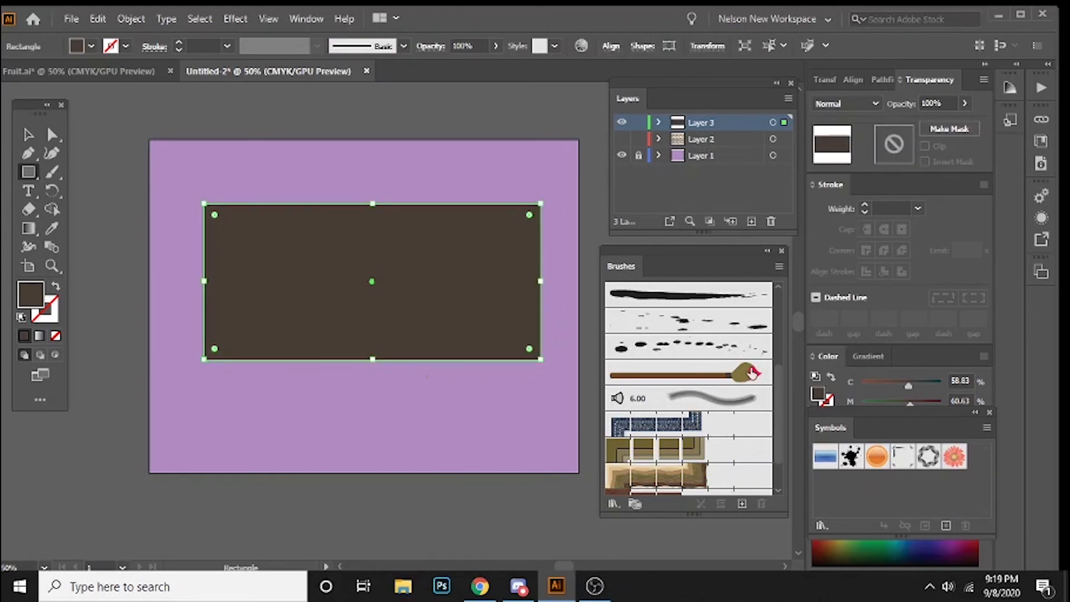
click(55, 289)
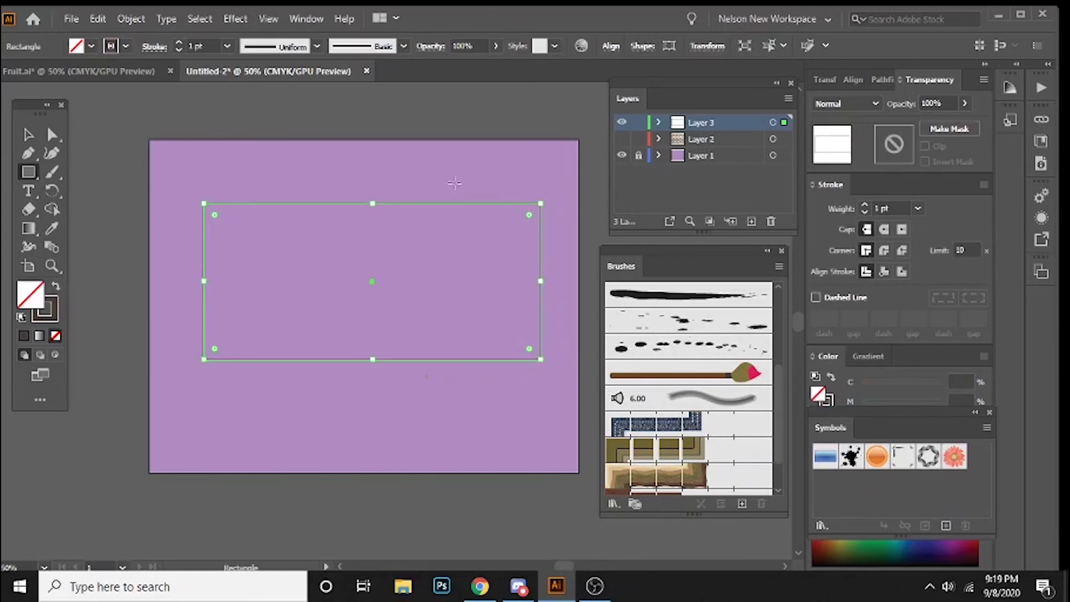
click(56, 319)
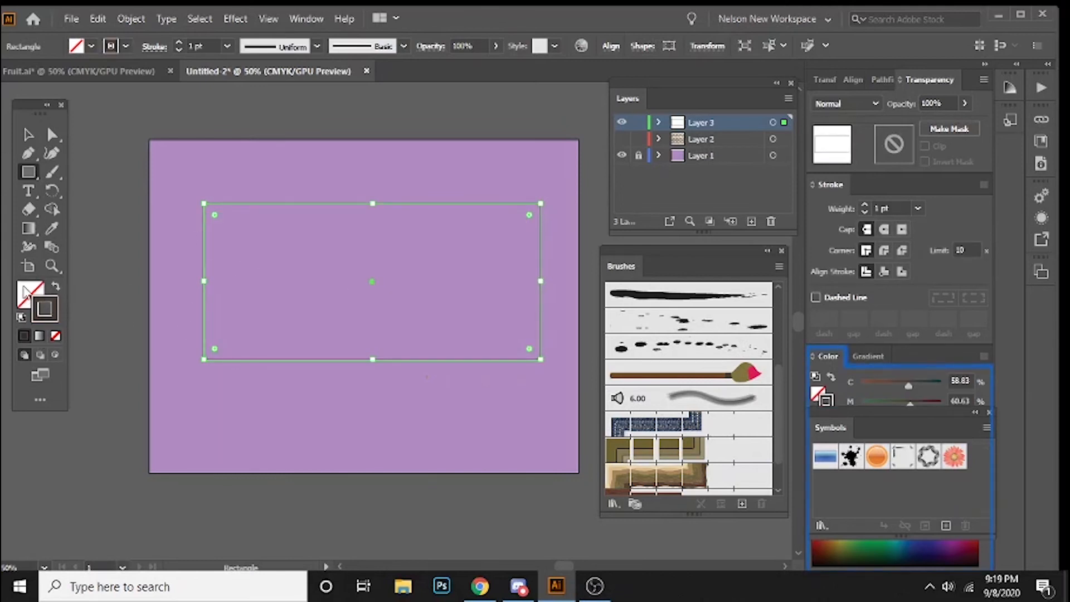
click(37, 299)
click(55, 289)
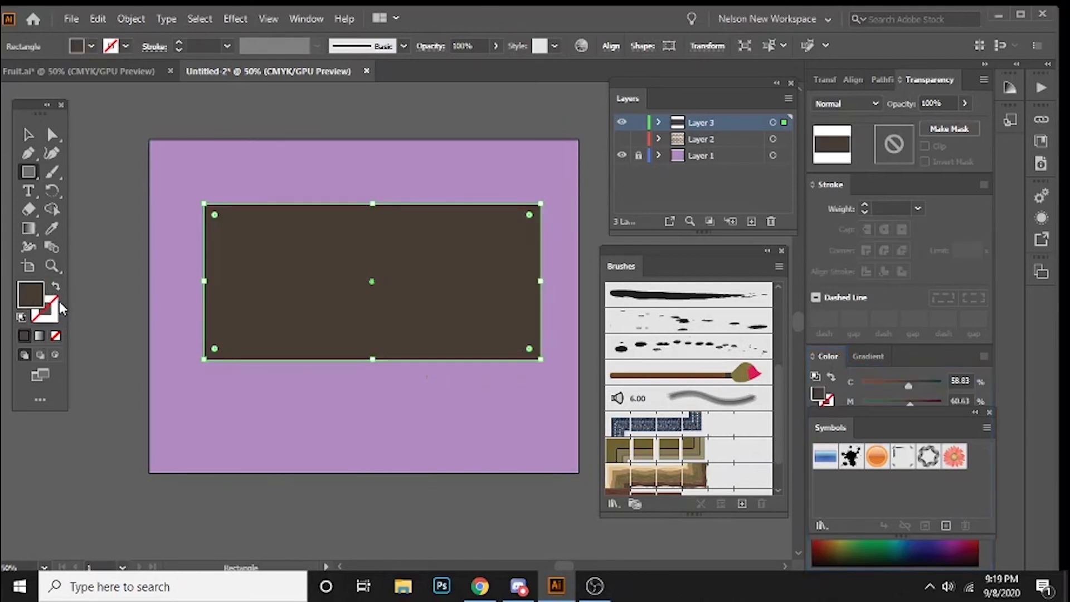
click(55, 288)
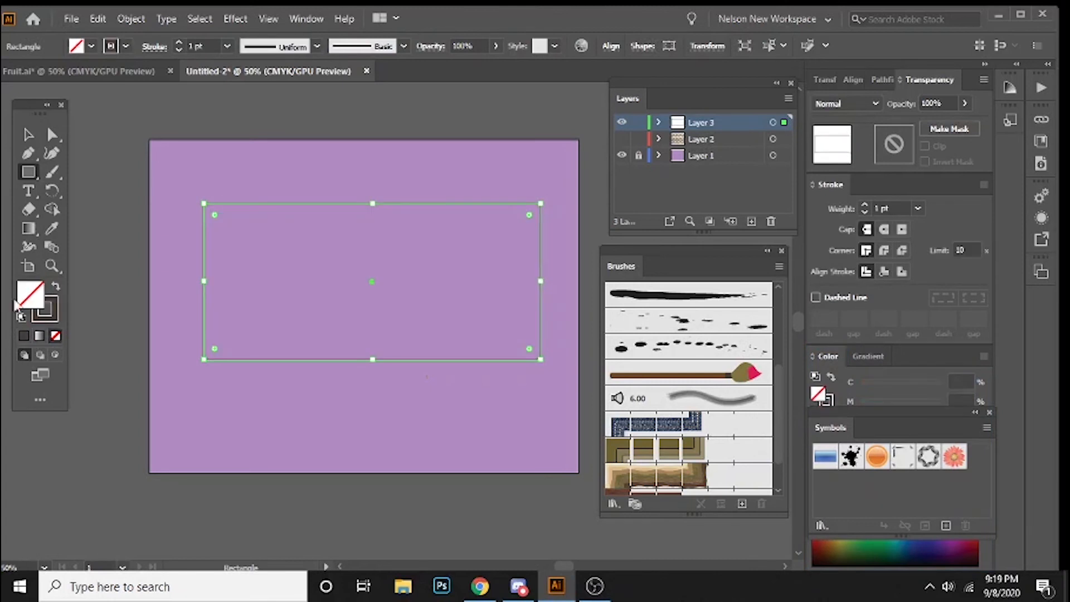
click(50, 311)
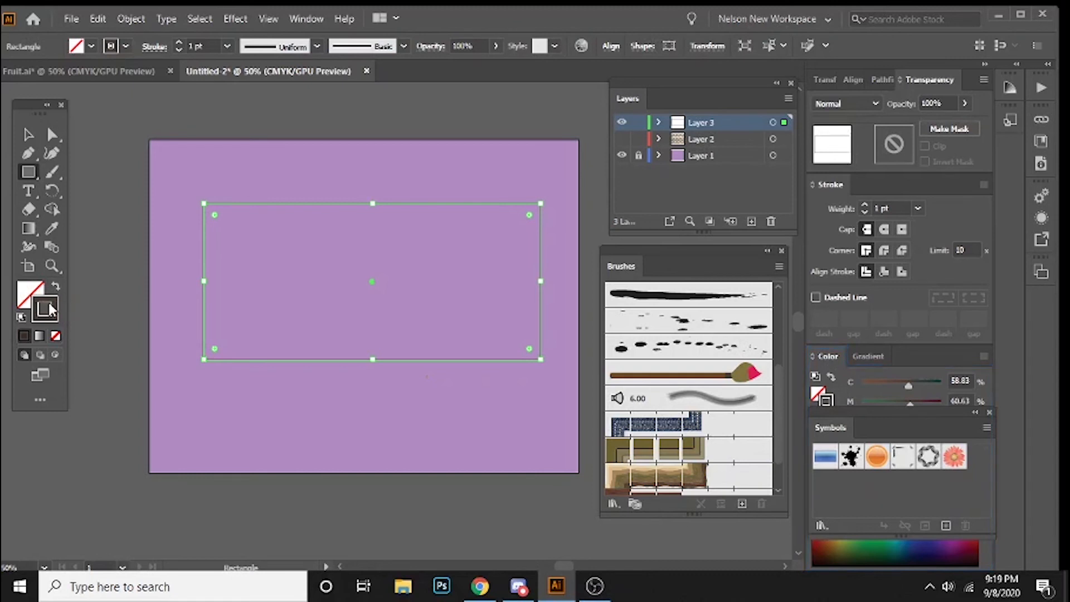
Step: Apply the Brush Brush art brush to the rectangle's stroke, and delete the rectangle
click(716, 375)
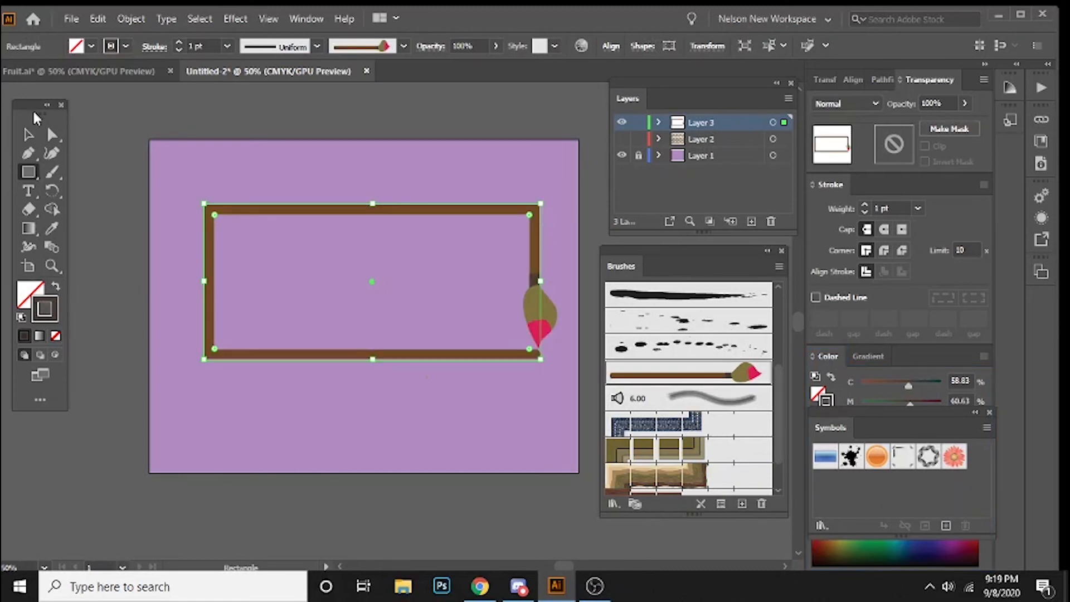
click(28, 134)
click(359, 418)
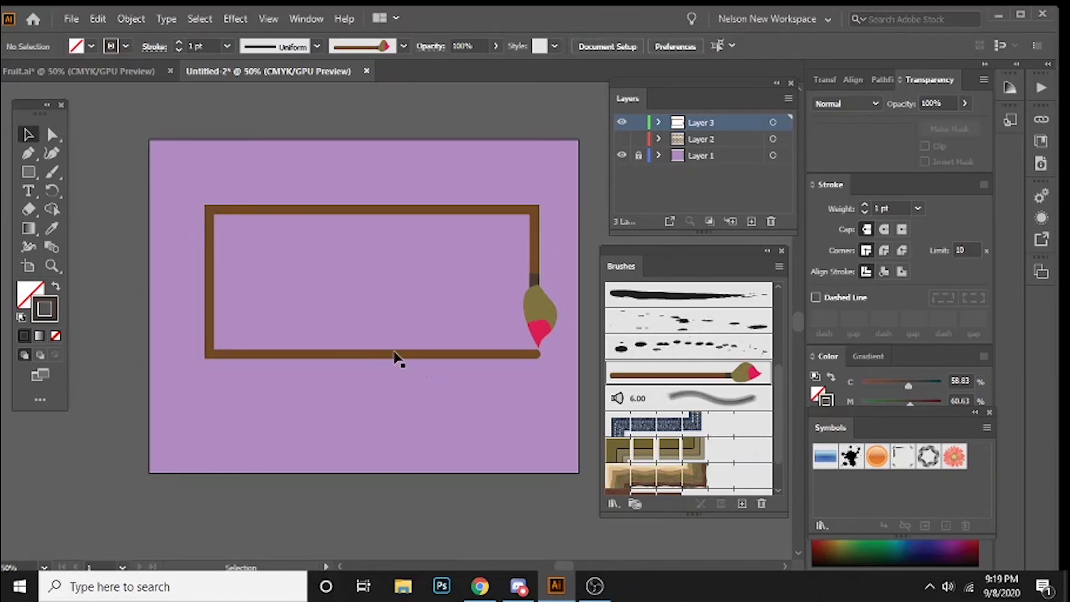
key(ctrl+a)
key(Delete)
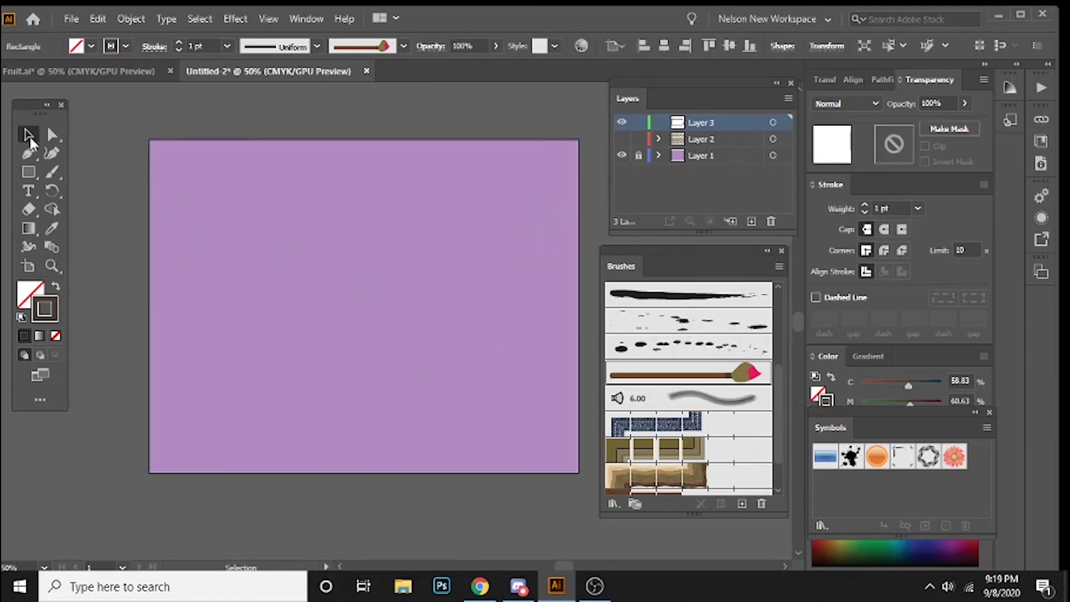
Step: Draw an open wavy path with the Pen tool, zigzagging in smooth curves across the whole artboard
click(29, 153)
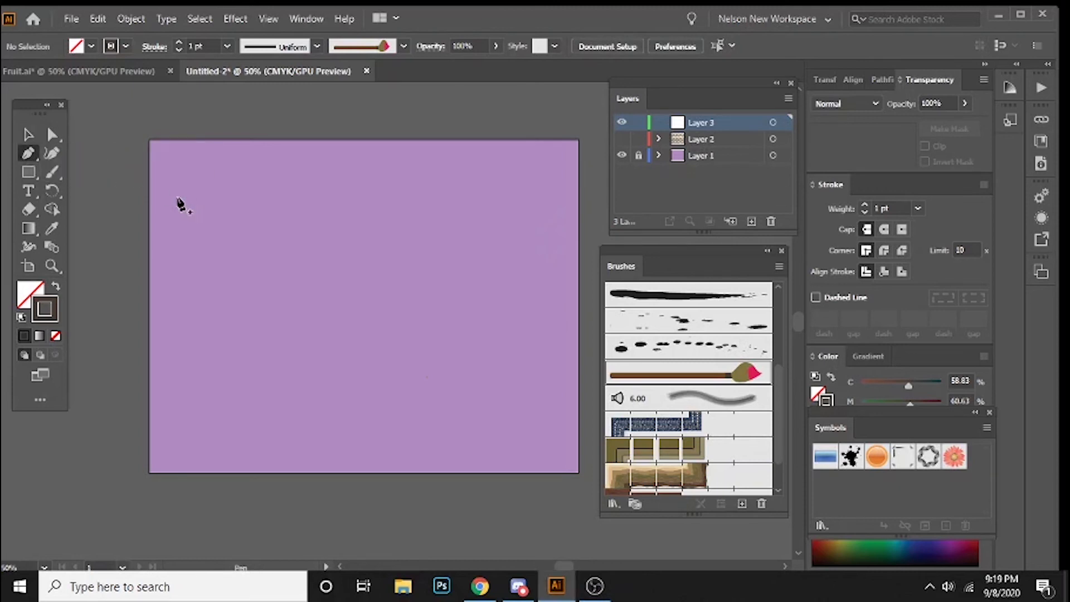
click(118, 150)
click(168, 160)
click(221, 172)
drag(278, 248, 256, 342)
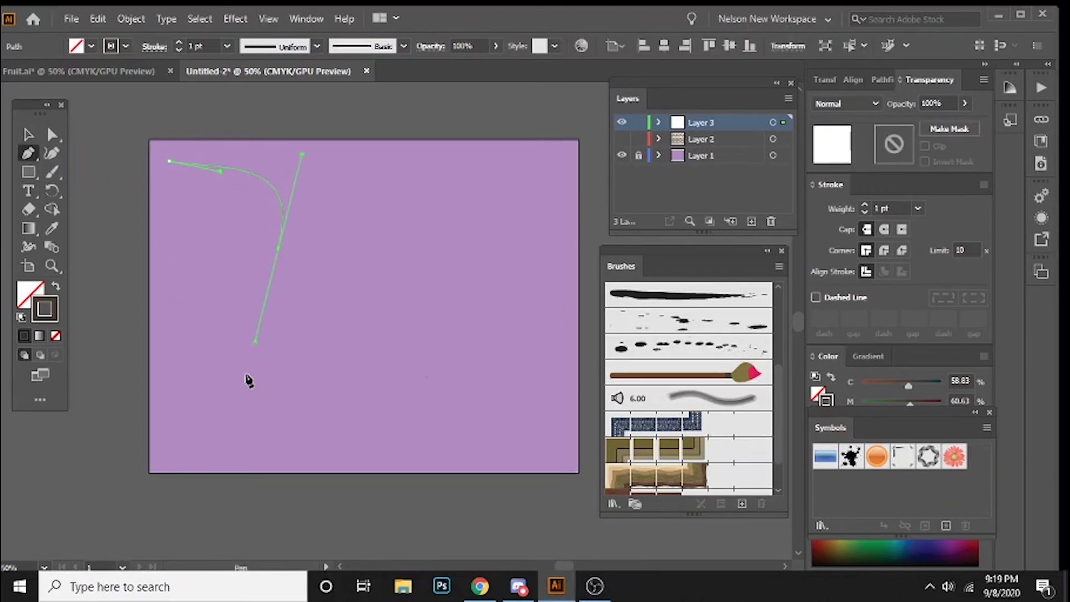
drag(258, 402, 350, 339)
drag(451, 241, 434, 355)
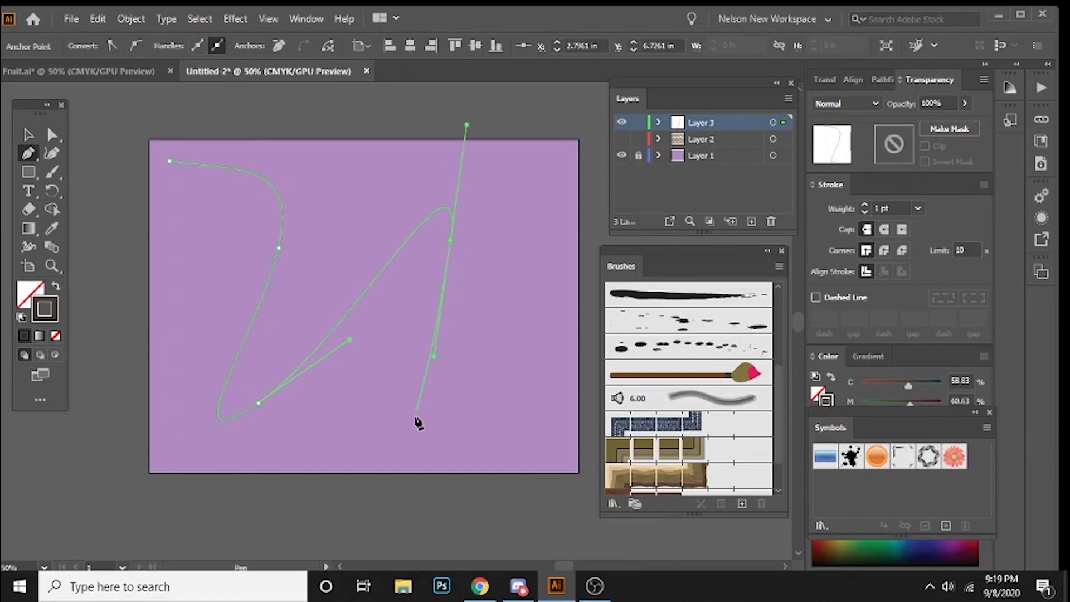
drag(425, 426, 553, 388)
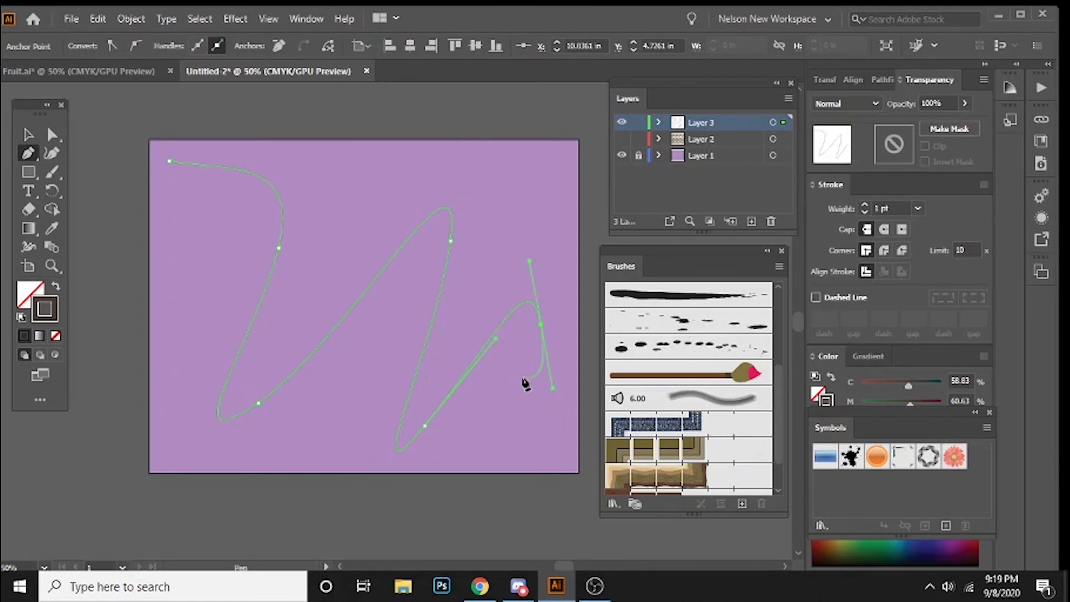
ctrl+click(525, 393)
key(v)
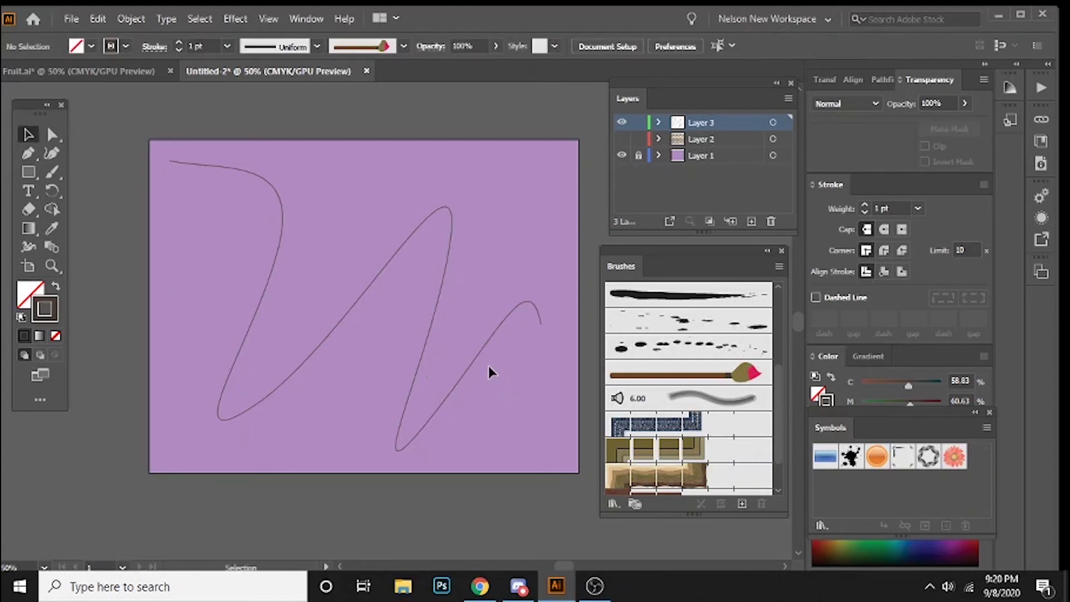
Step: Apply the Brush Brush art brush to the wavy path, and delete the path
drag(295, 204, 370, 351)
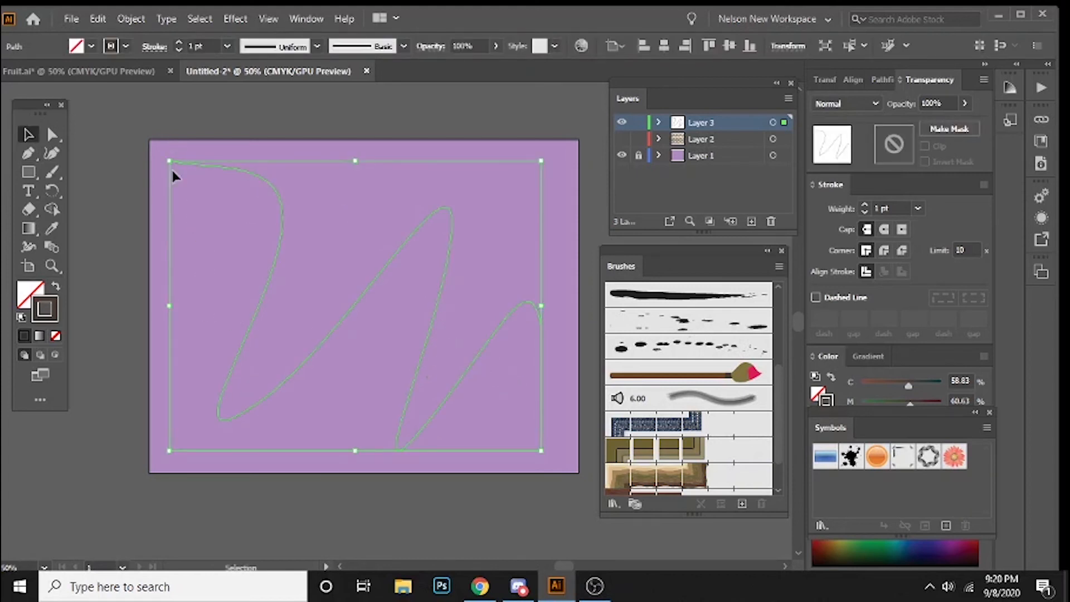
click(725, 379)
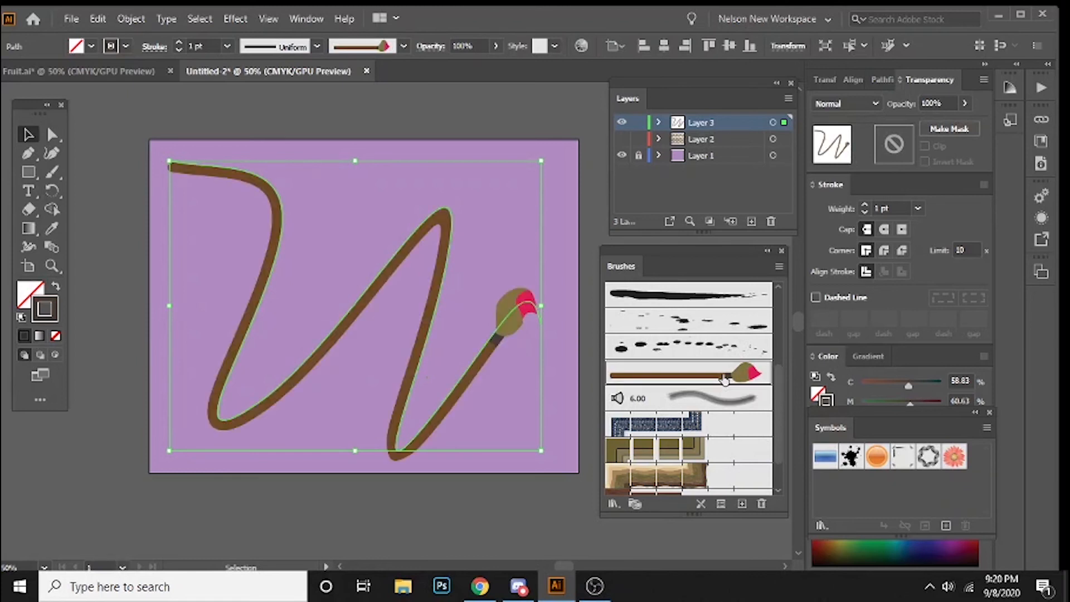
click(533, 480)
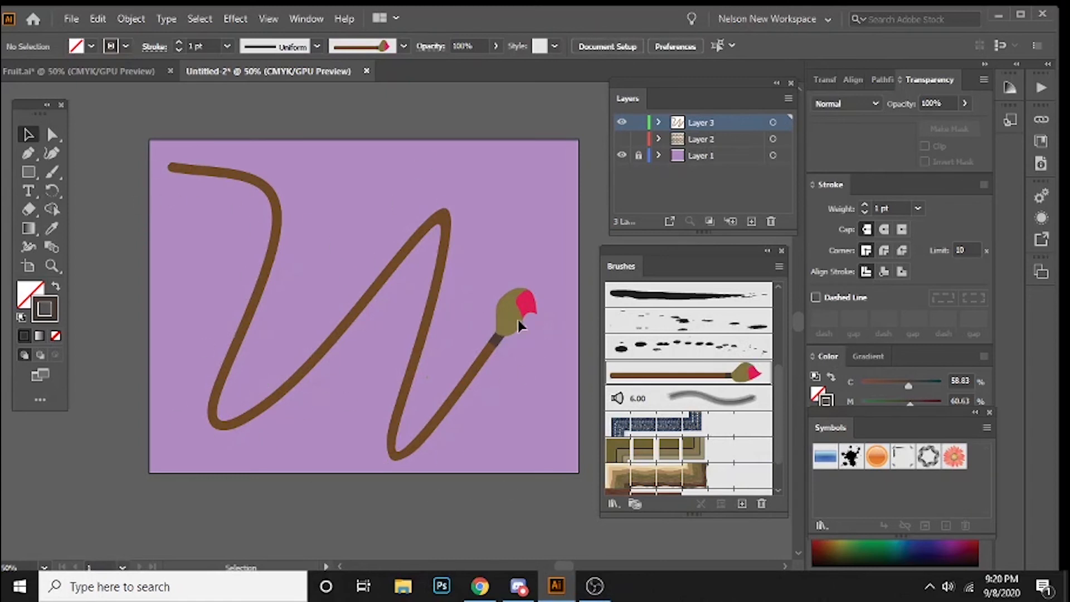
drag(184, 136, 223, 256)
key(Delete)
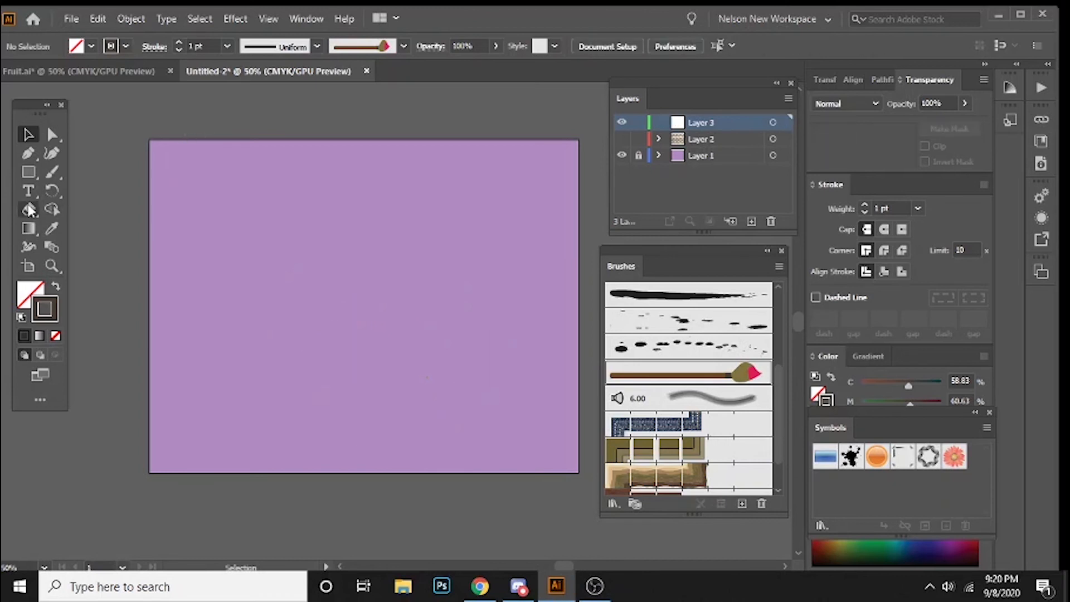
Step: Draw a large circle from its centre in the middle of the artboard with the Ellipse tool
click(28, 173)
click(96, 192)
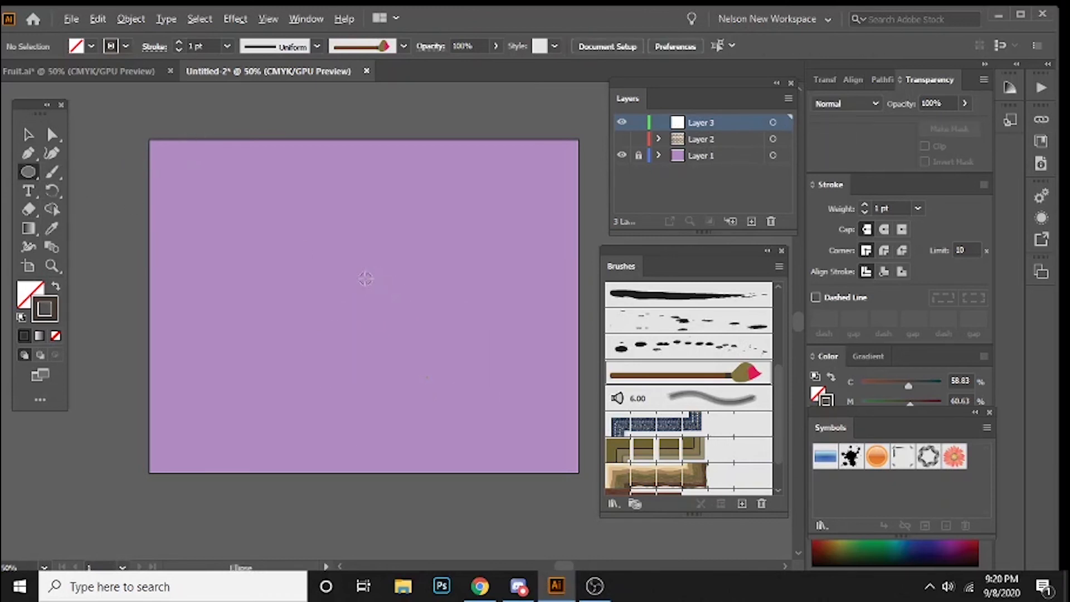
mouse_move(366, 277)
mouse_down()
mouse_move(396, 355)
mouse_move(432, 393)
mouse_up()
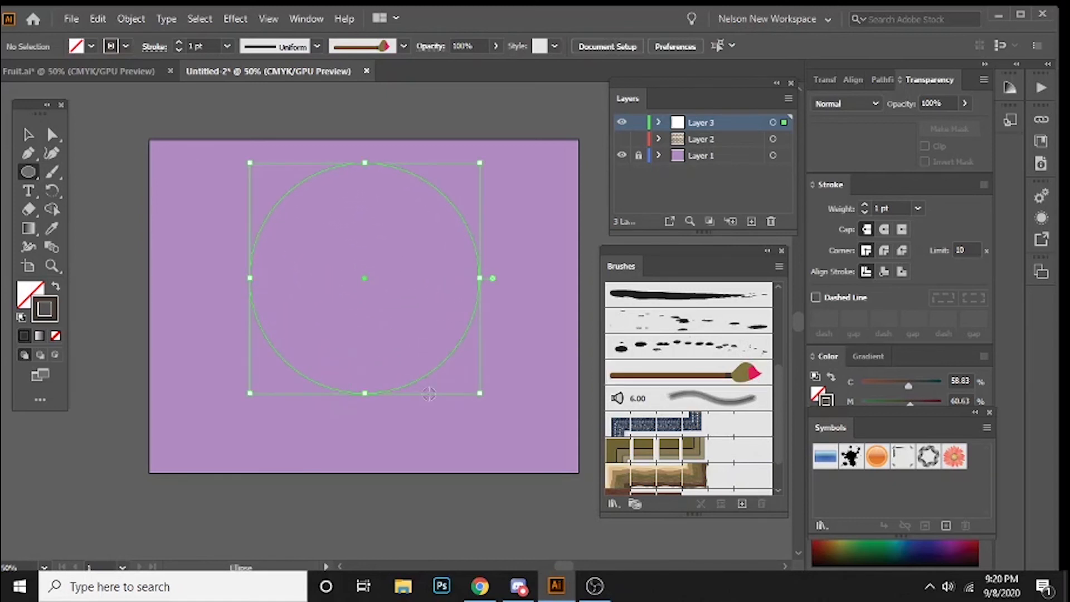
Step: Apply the Brush Brush art brush to the circle, and delete the circle
click(684, 370)
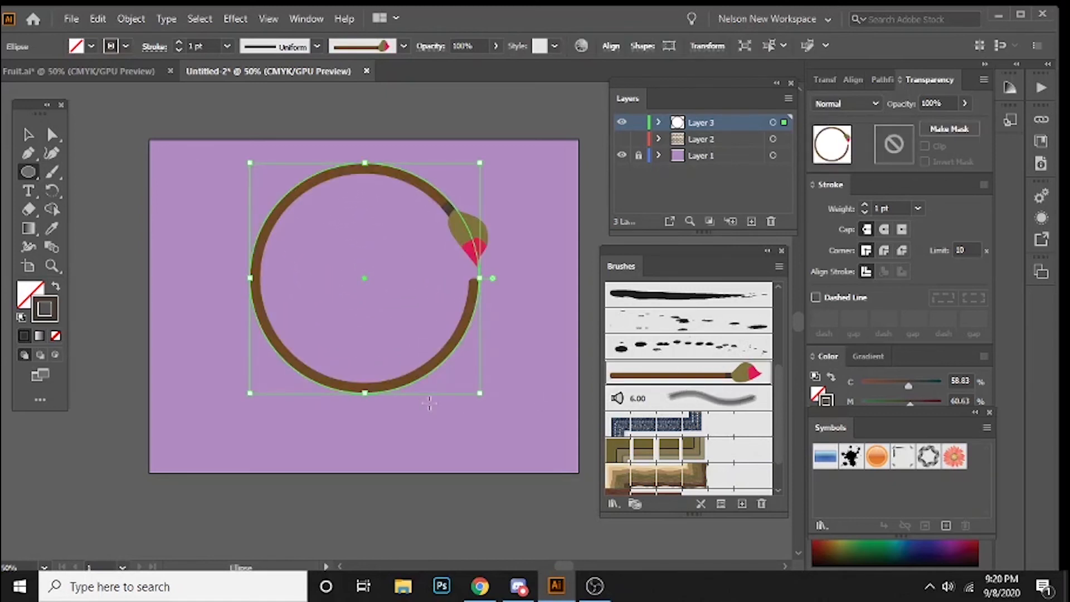
key(v)
click(535, 429)
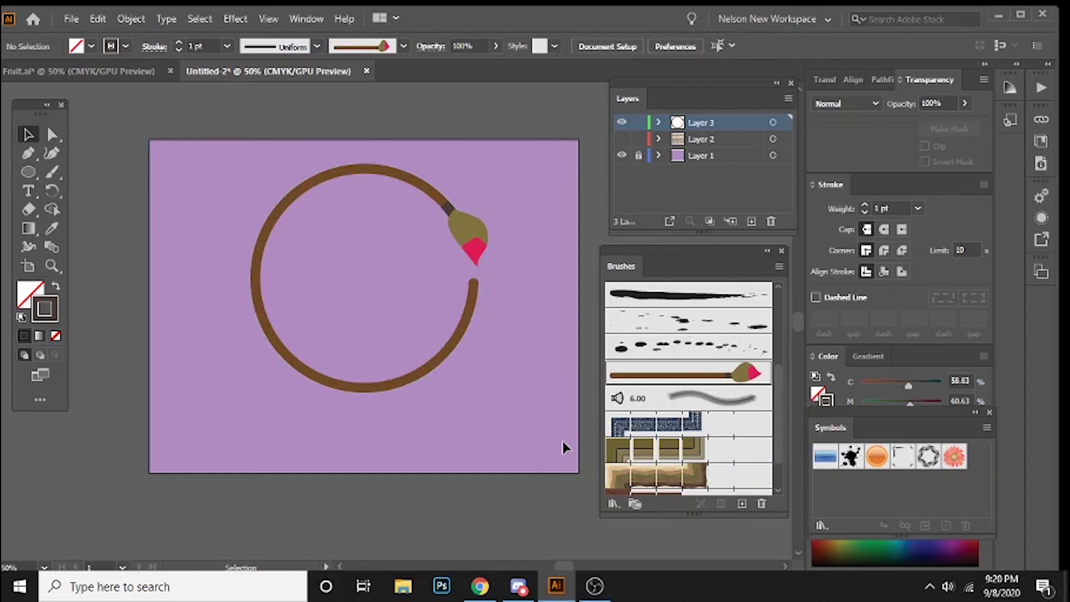
drag(245, 153, 418, 315)
key(Delete)
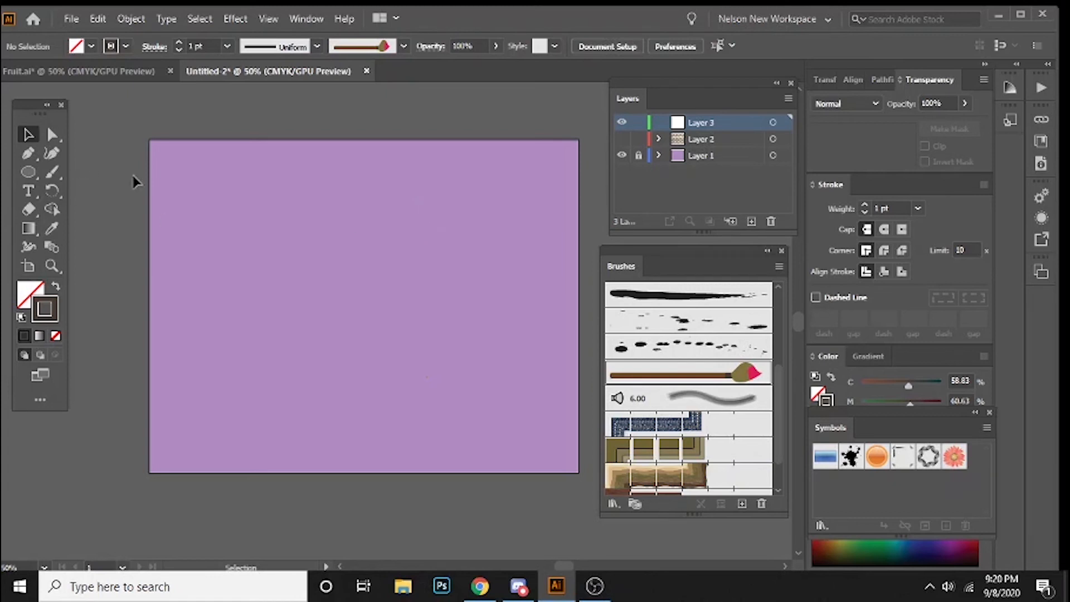
key(a)
key(ctrl+v)
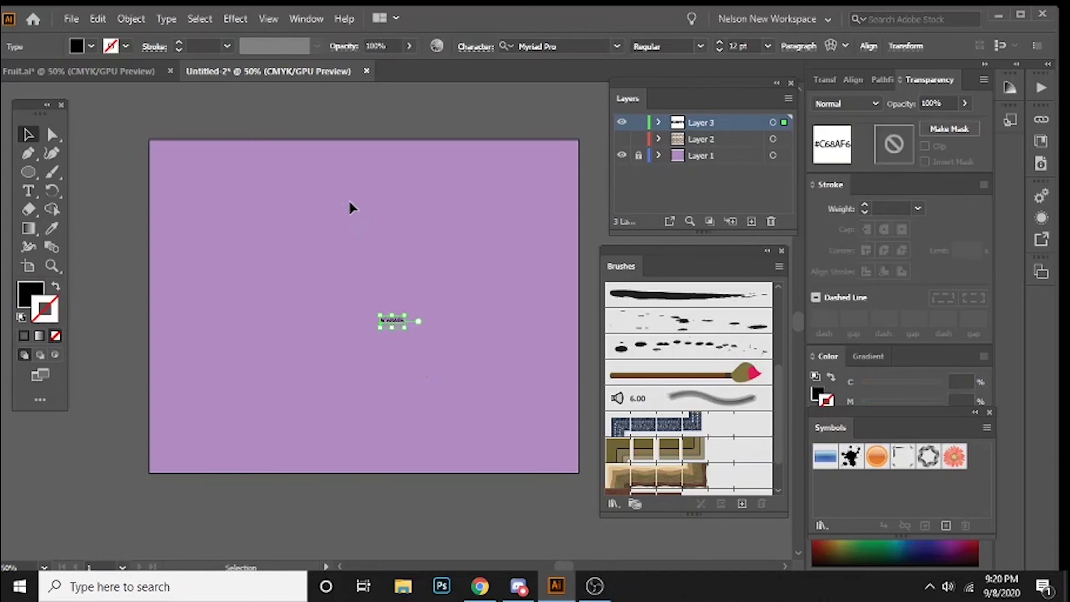
key(Delete)
click(28, 135)
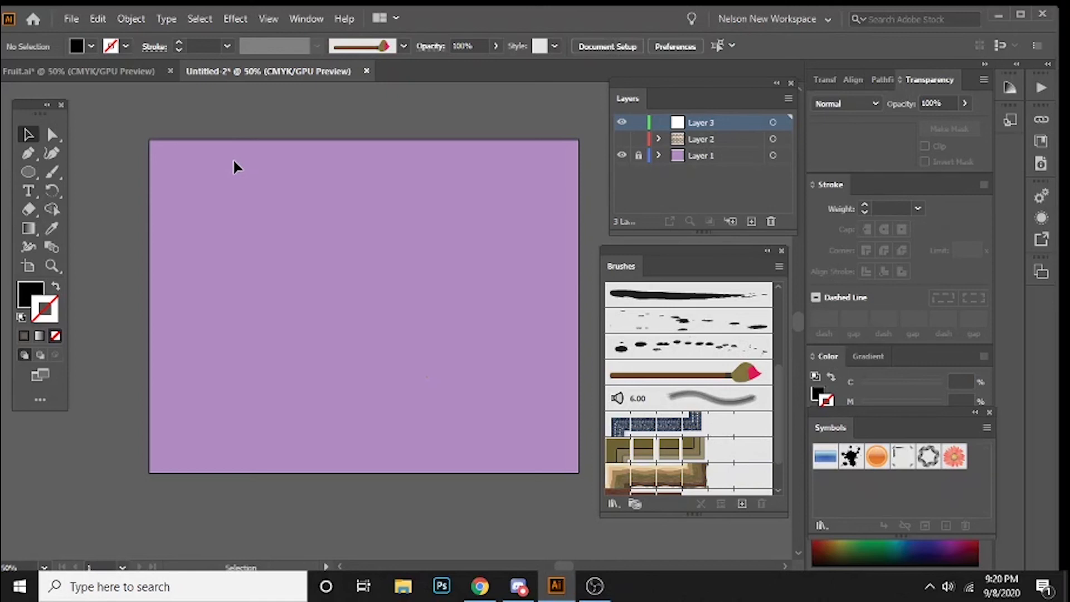
Step: Copy all the orange and kiwi artwork from the Fruit.ai document into Layer 3 of the Untitled-2 document
click(97, 70)
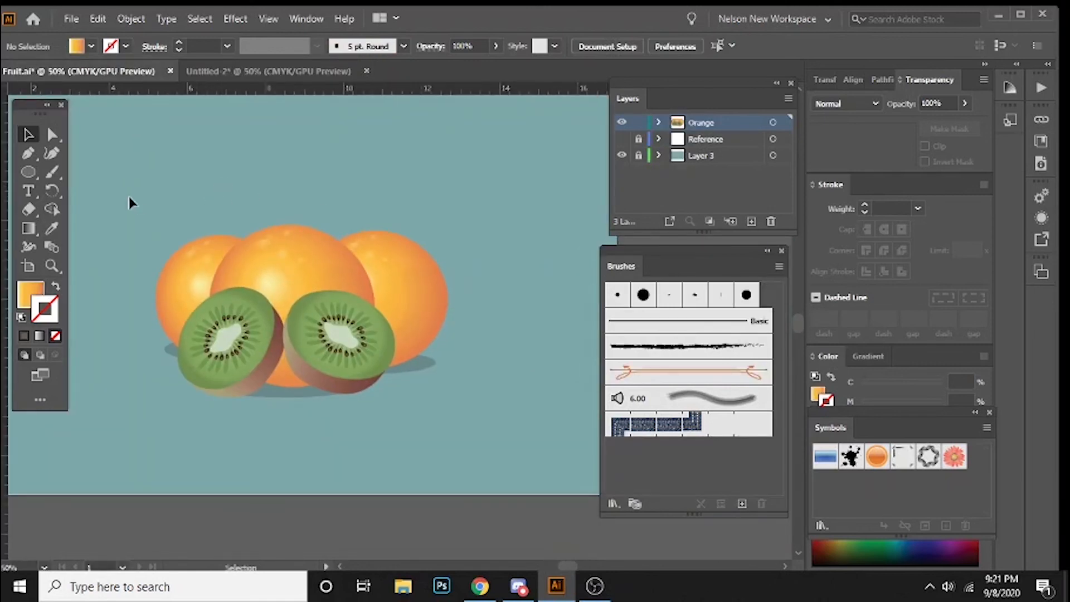
key(ctrl+a)
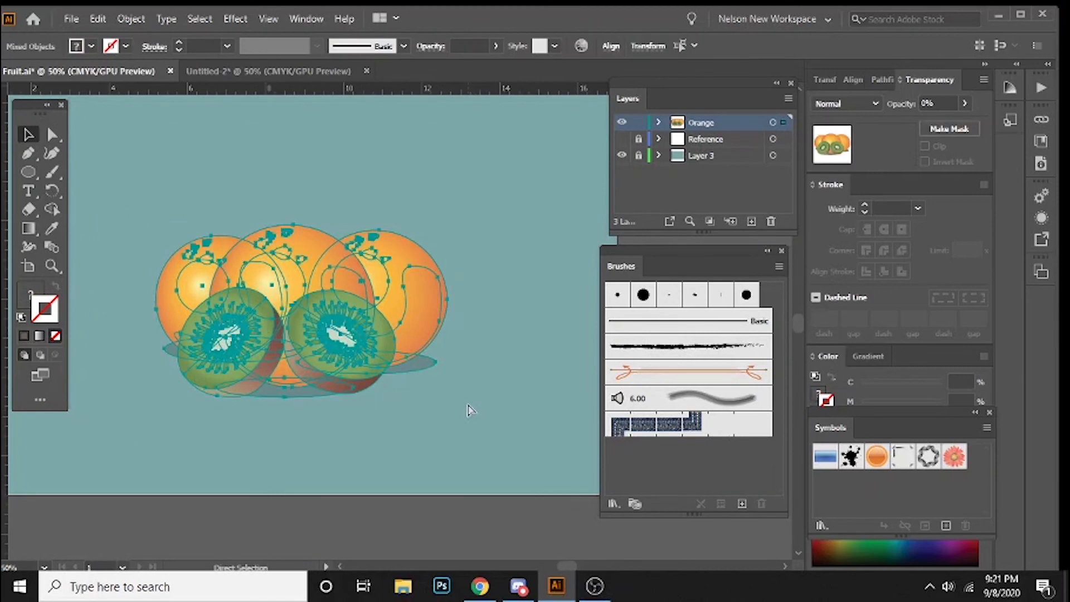
click(213, 68)
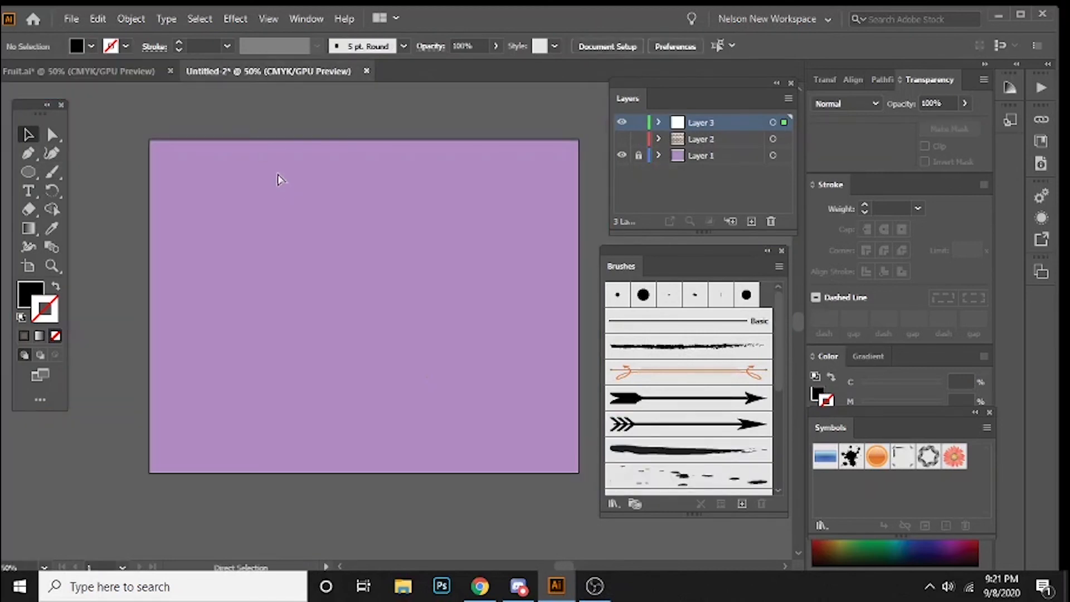
key(ctrl+v)
Step: Delete the left and middle oranges from the pasted fruit artwork
click(298, 181)
drag(304, 278, 369, 285)
key(ctrl+shift+a)
click(384, 274)
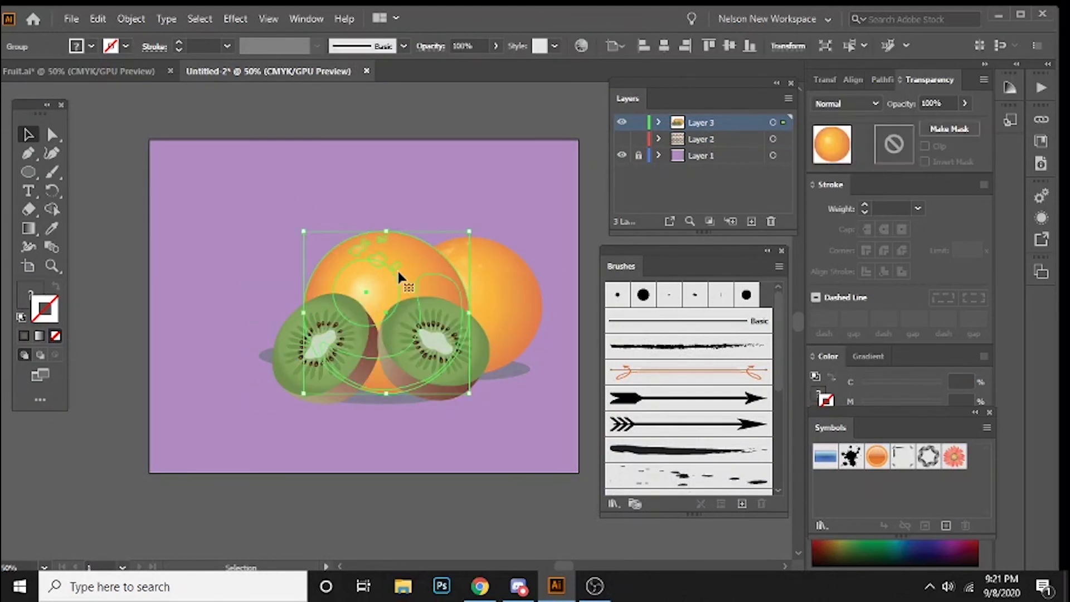
key(Delete)
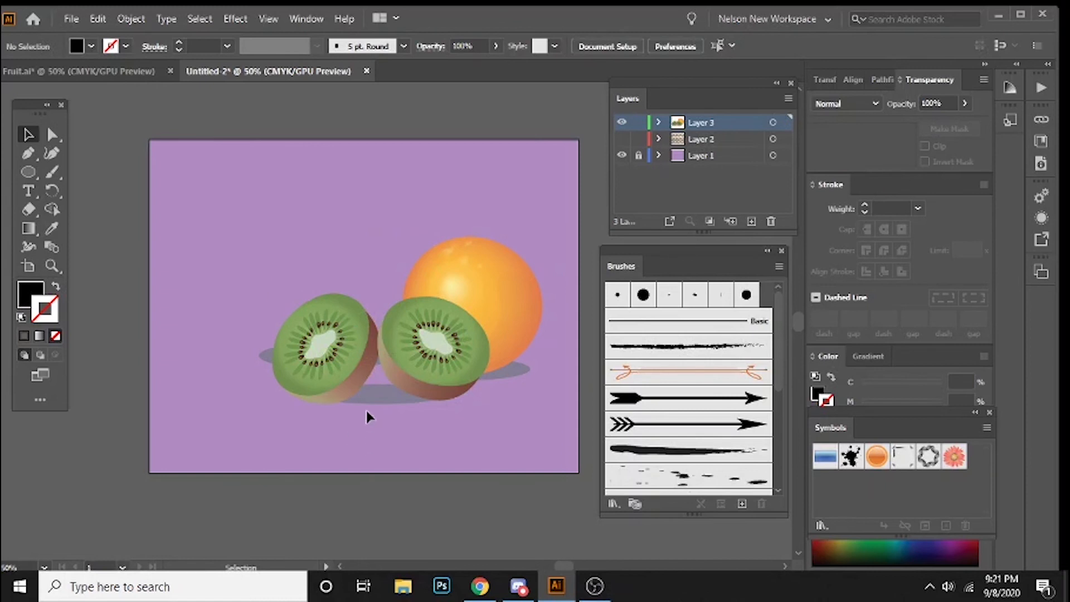
Step: Move the left kiwi and the orange off their shadows, and delete the grey shadow ellipses
drag(306, 317, 230, 216)
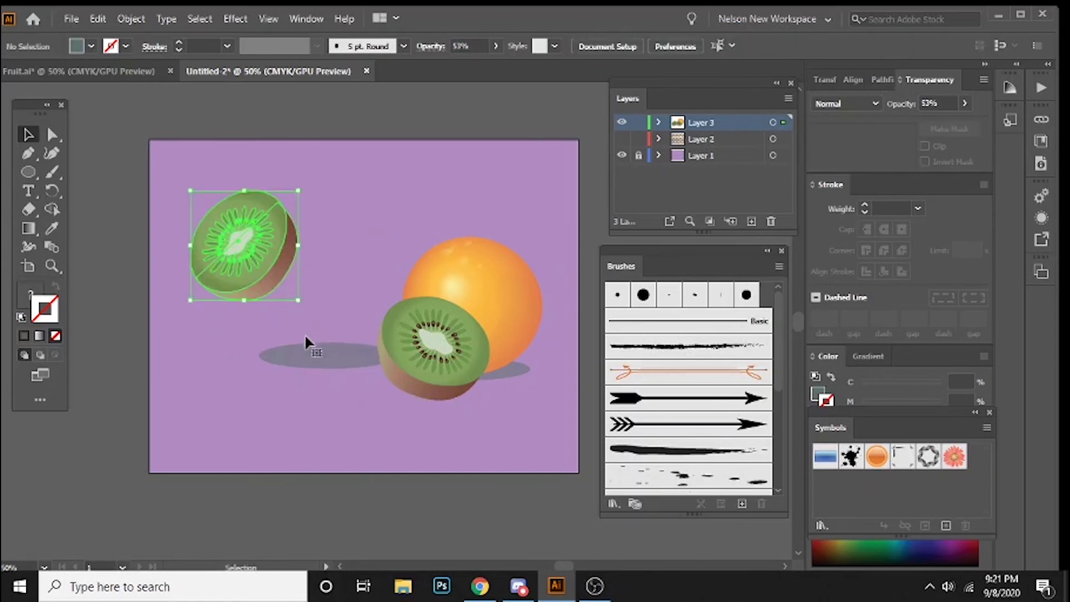
click(310, 349)
key(Delete)
drag(483, 276, 416, 216)
click(437, 359)
click(509, 378)
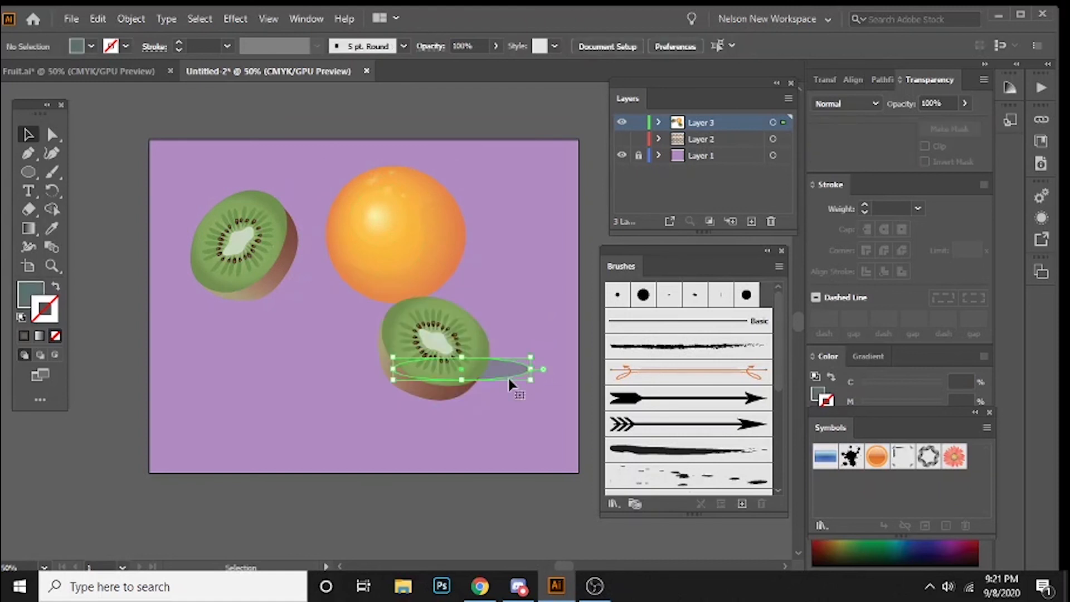
key(Delete)
Step: Shrink the orange to roughly a third of its size at mid-artboard and place the second kiwi to its right
drag(464, 349, 555, 269)
drag(397, 239, 372, 328)
drag(445, 257, 377, 292)
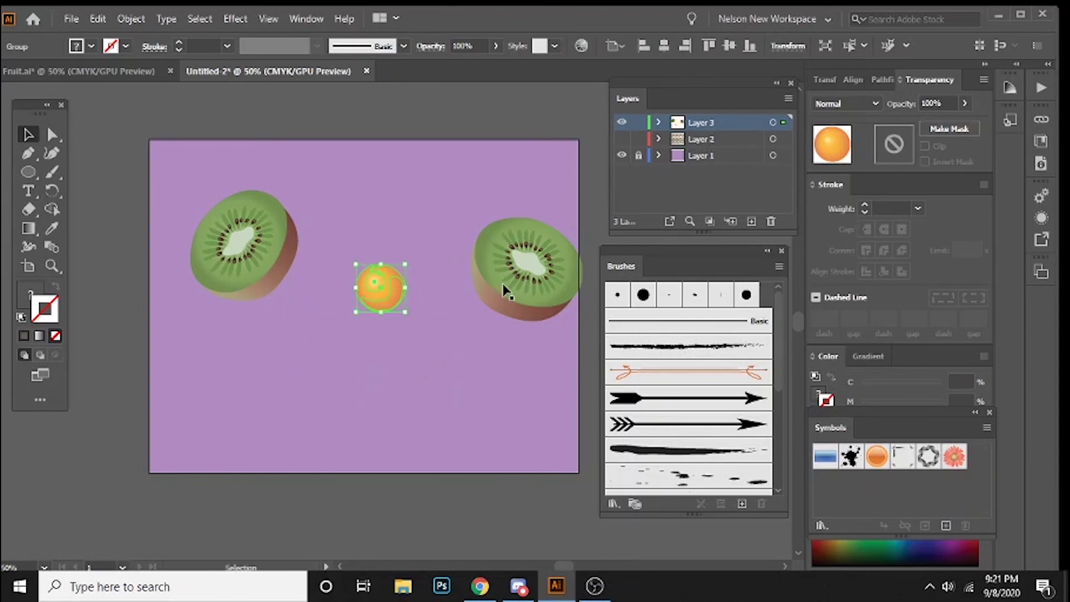
drag(534, 269, 487, 284)
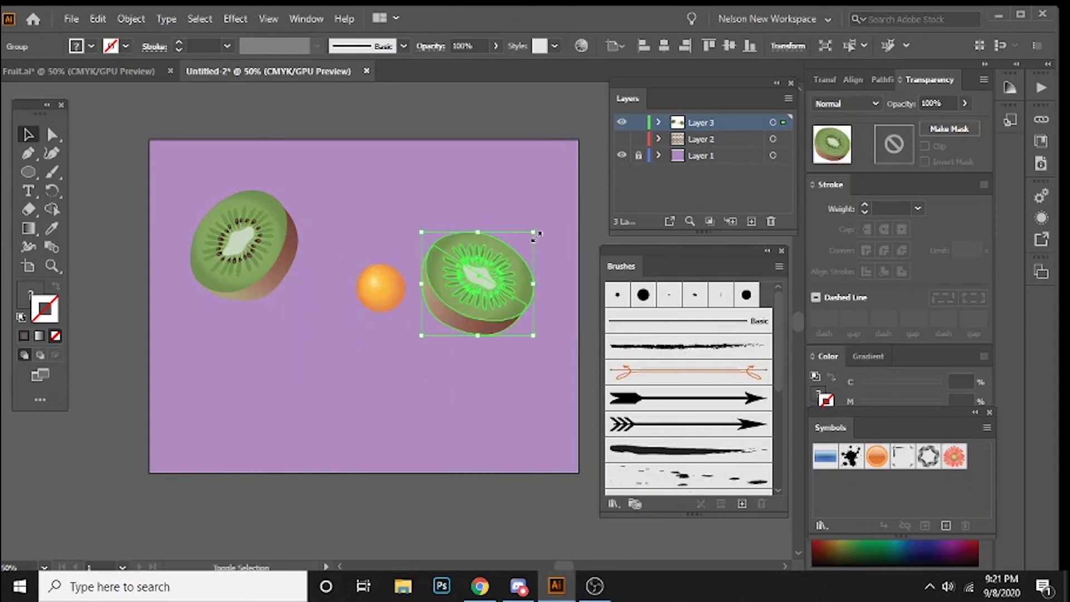
click(612, 504)
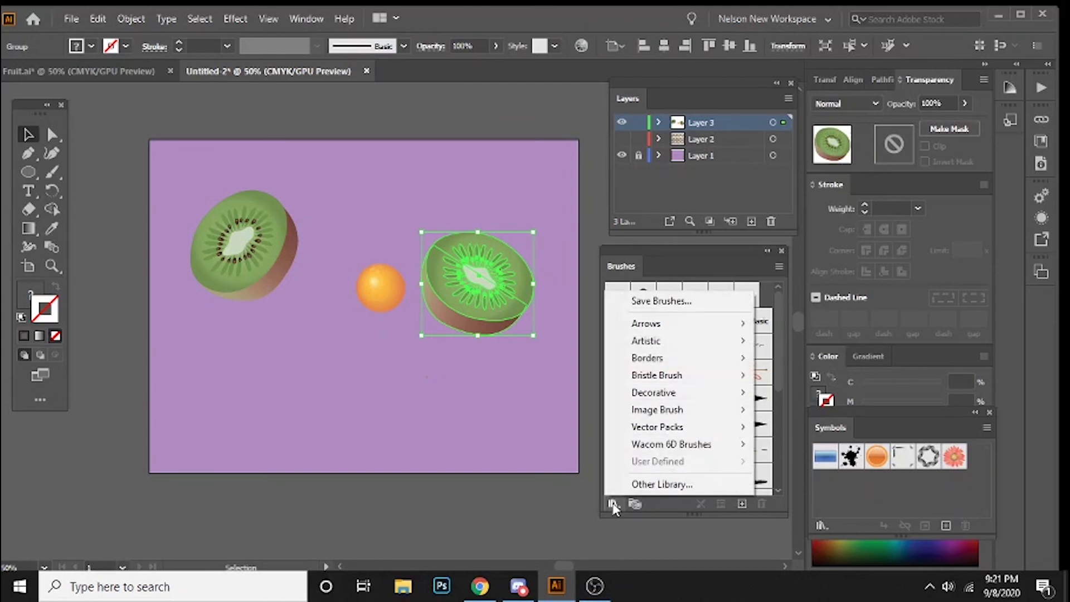
click(495, 429)
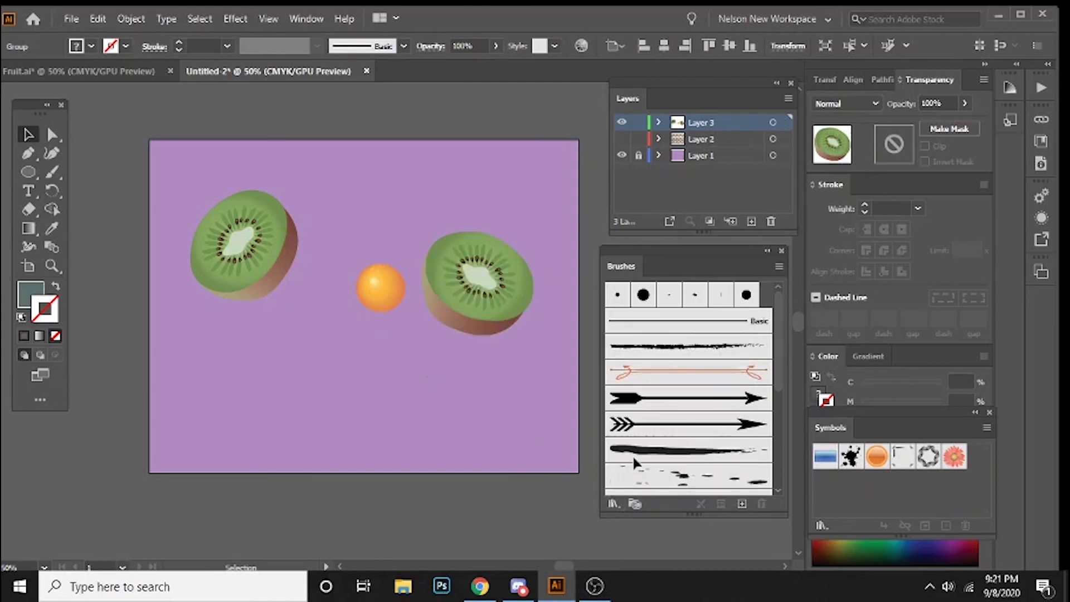
click(741, 503)
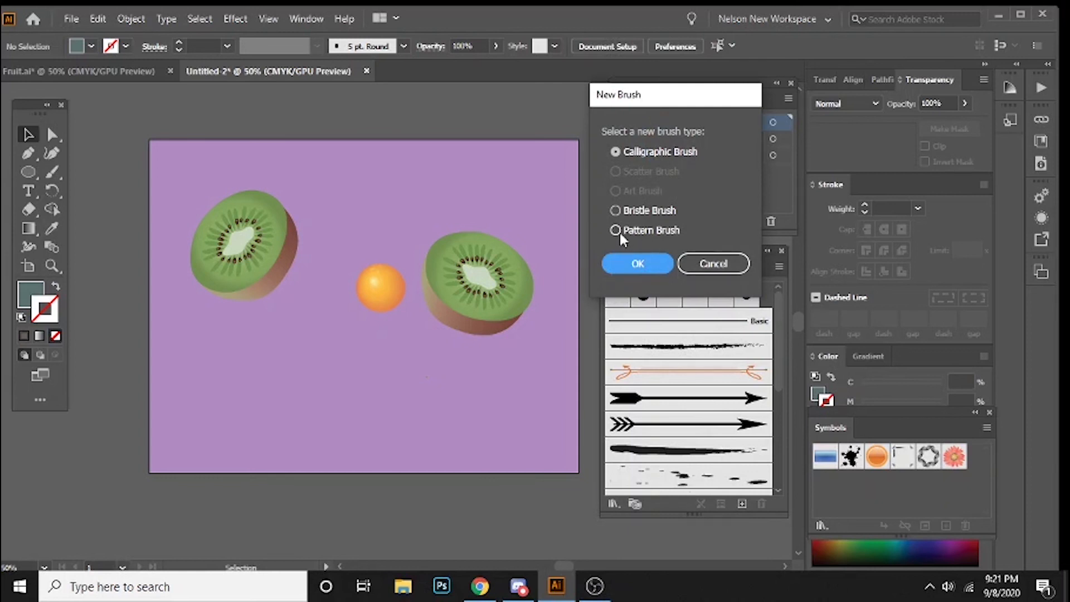
click(711, 265)
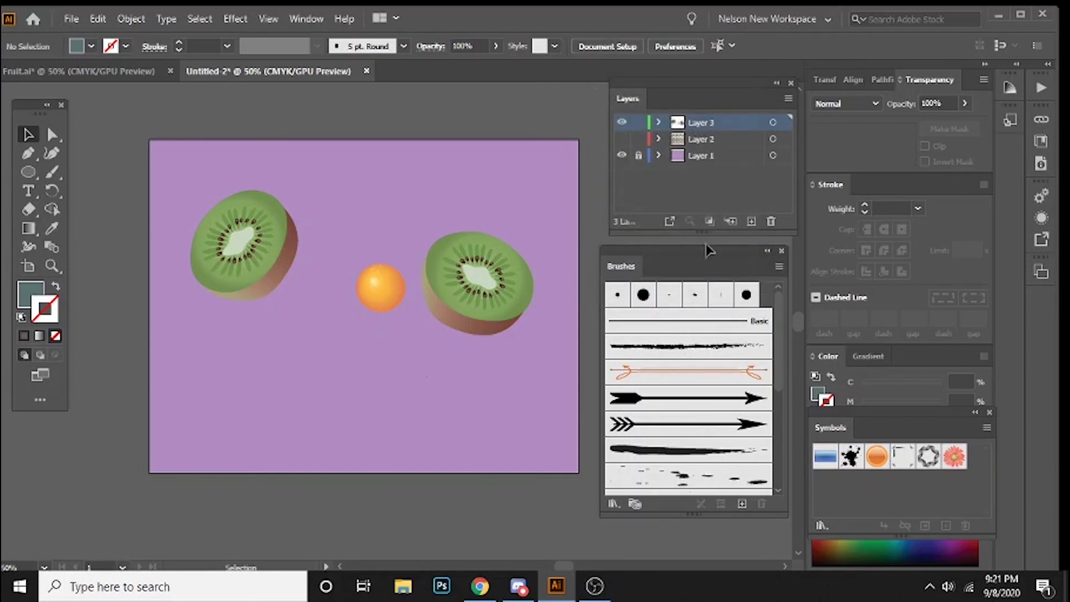
Step: Scale both kiwis down to slightly smaller than the orange, one on each side of it in a row
click(493, 340)
drag(533, 234, 429, 296)
click(193, 178)
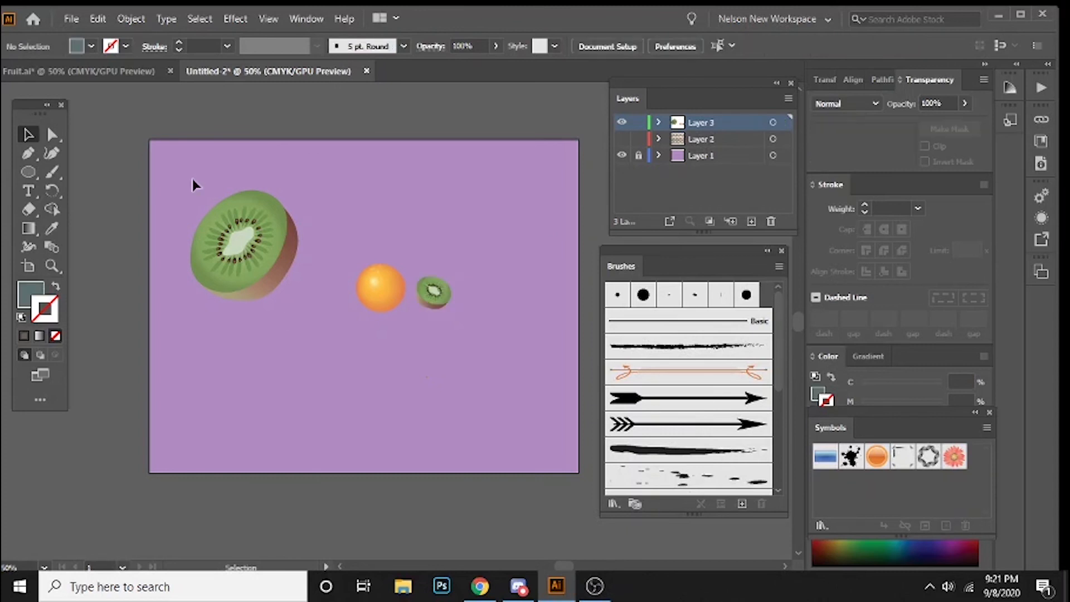
click(243, 262)
drag(190, 189, 330, 296)
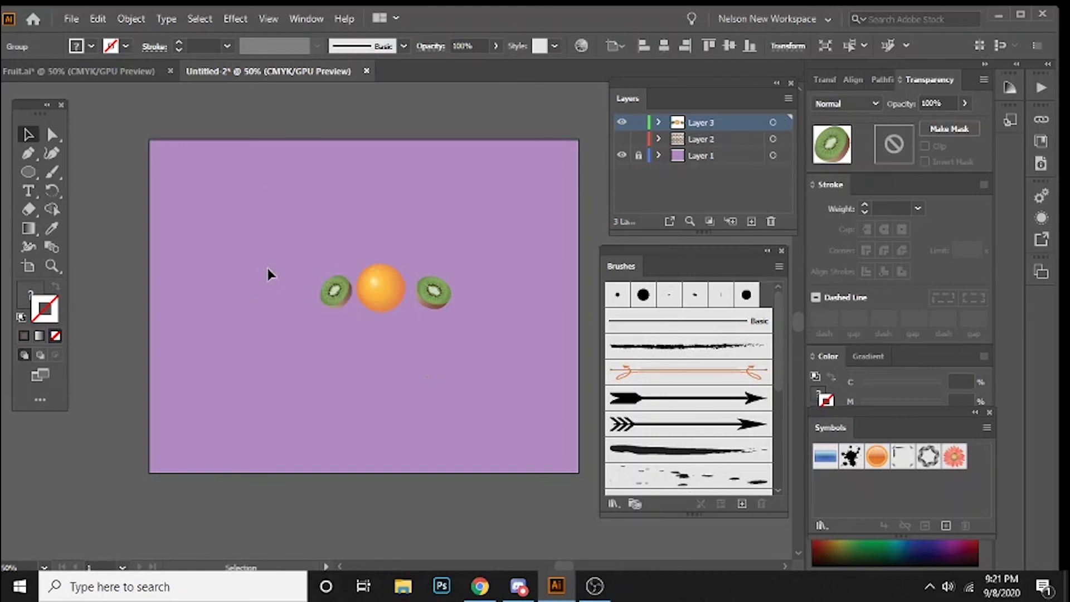
click(268, 271)
Step: Extend the fruit row to the left with a copy of the orange and a copy of the left kiwi
click(386, 293)
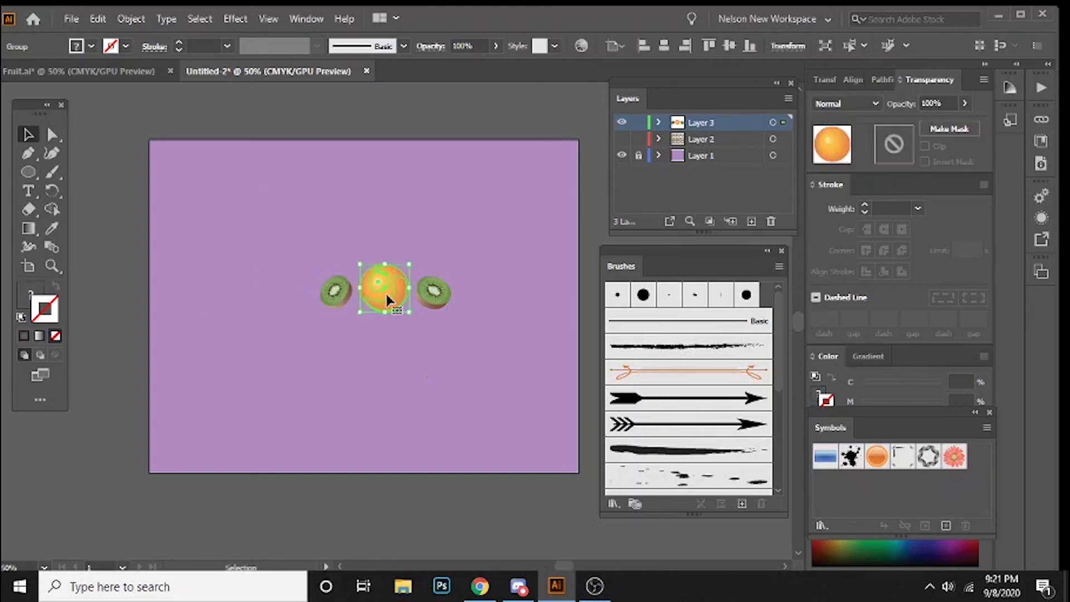
click(388, 343)
click(391, 288)
drag(390, 286, 245, 296)
click(319, 336)
click(337, 287)
click(246, 337)
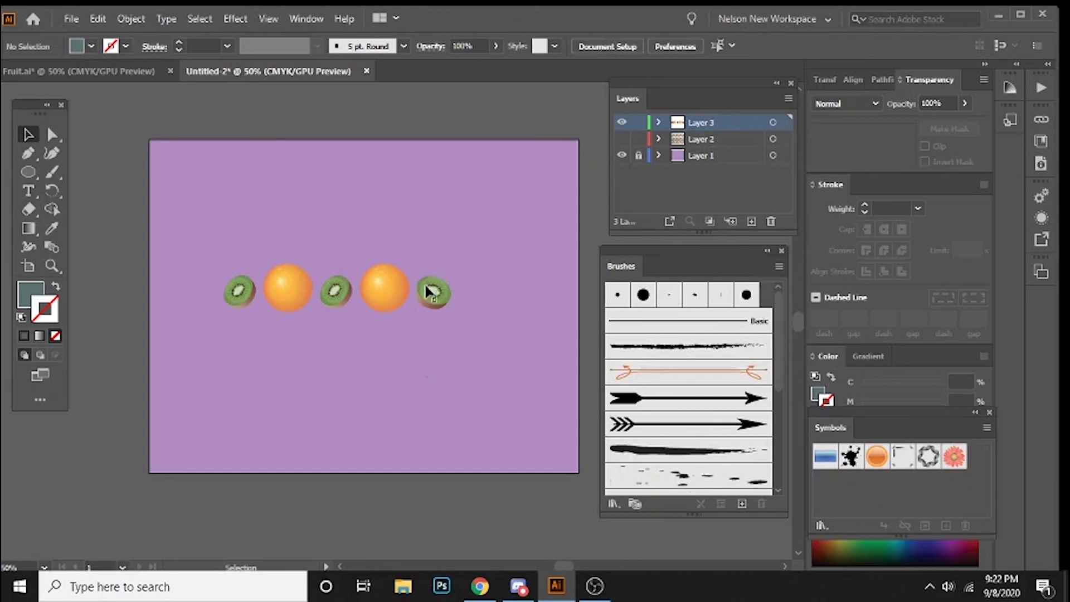
Step: Place a copy of the orange at the right end of the fruit row, beyond the right kiwi
click(391, 294)
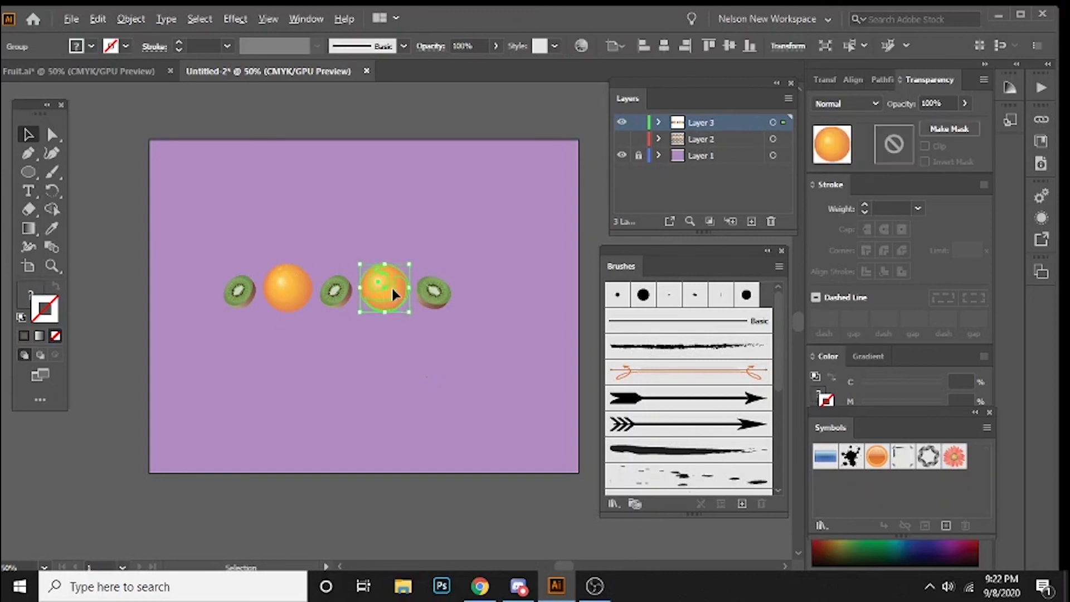
drag(391, 294, 495, 293)
click(396, 190)
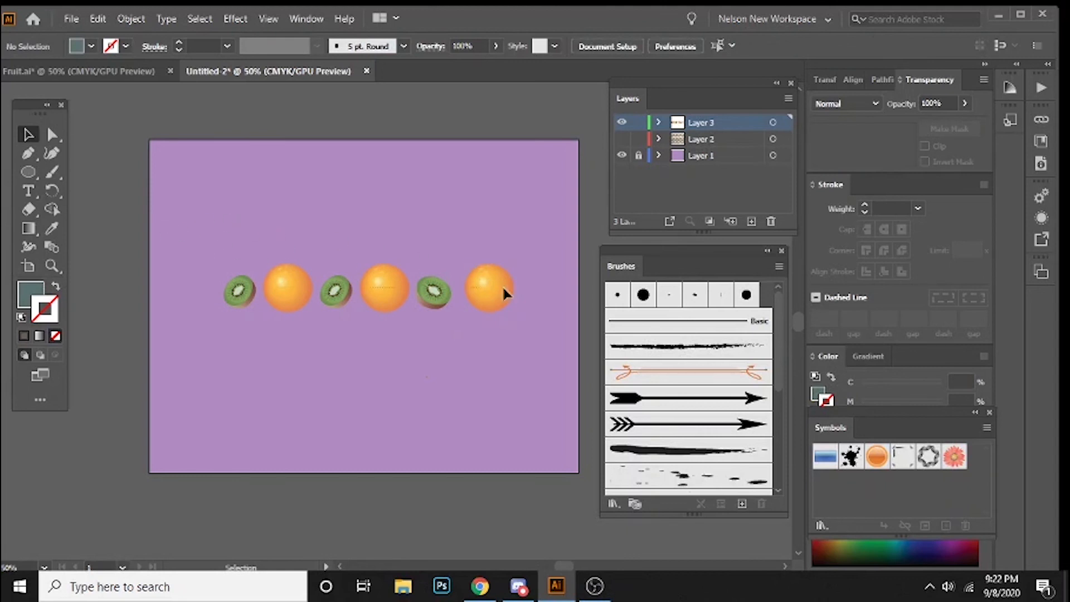
Step: Try to create a pattern brush from the entire row of kiwis and oranges
key(ctrl+a)
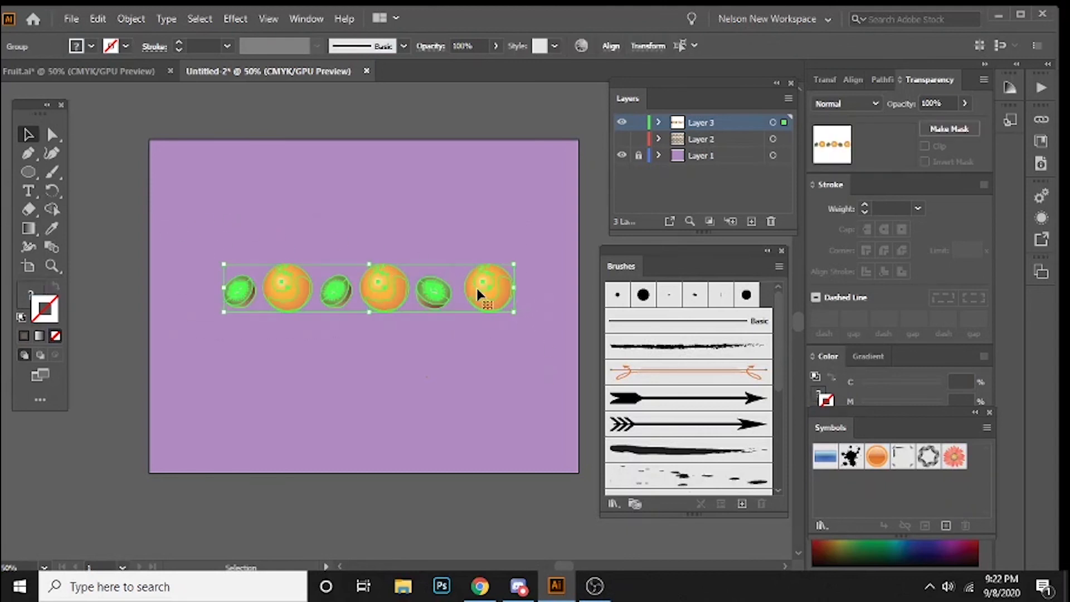
click(742, 504)
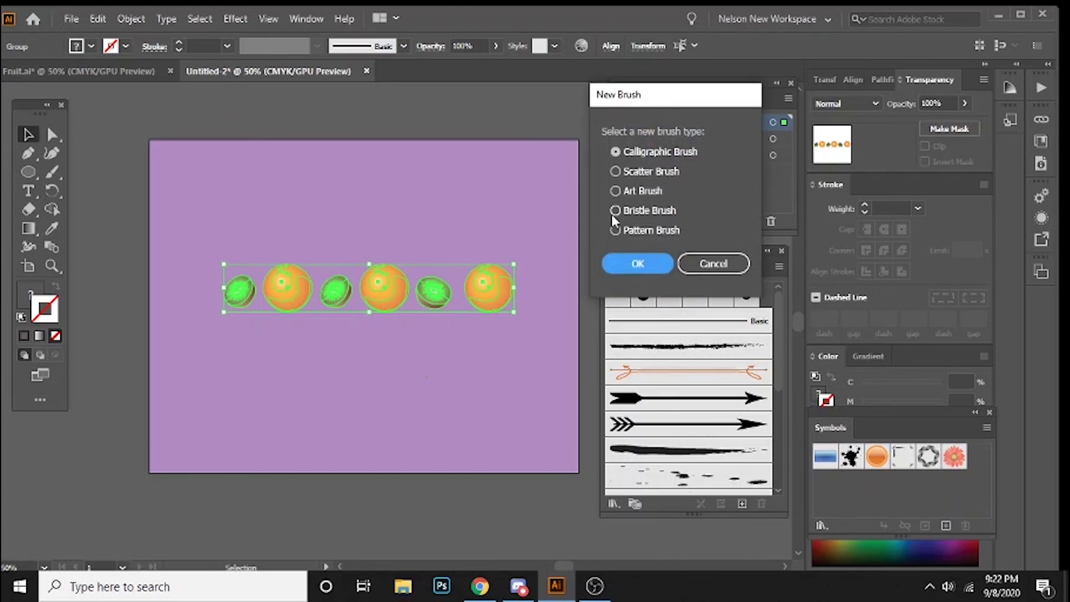
click(615, 231)
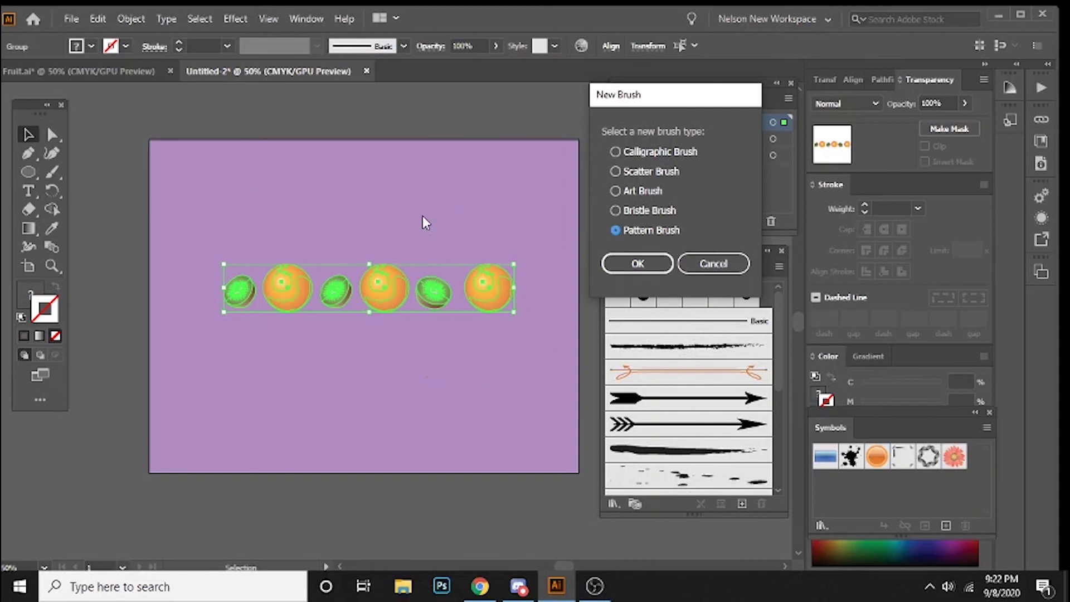
click(630, 270)
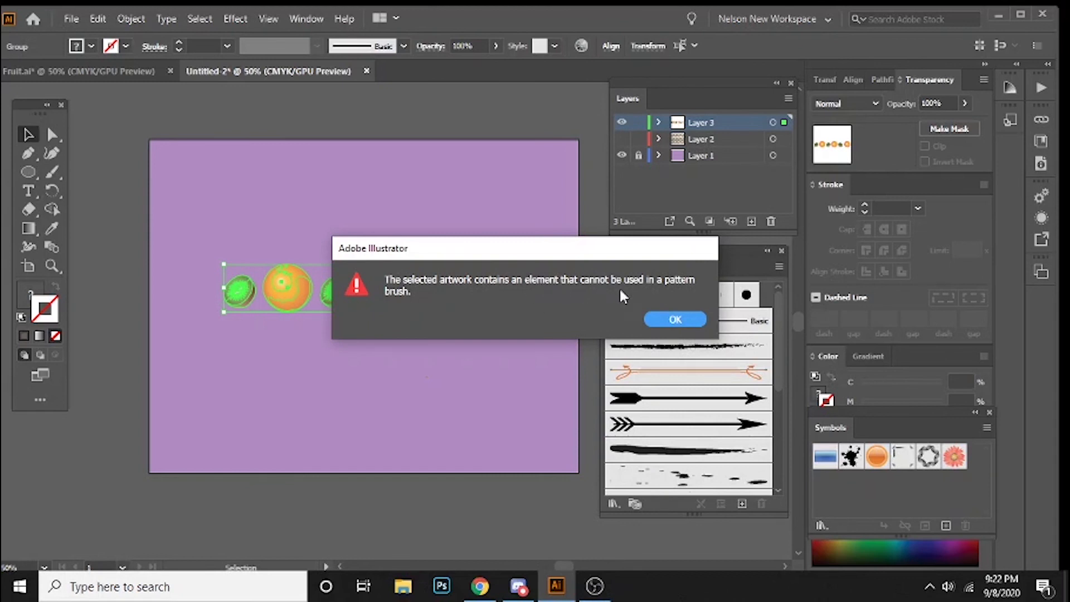
click(676, 322)
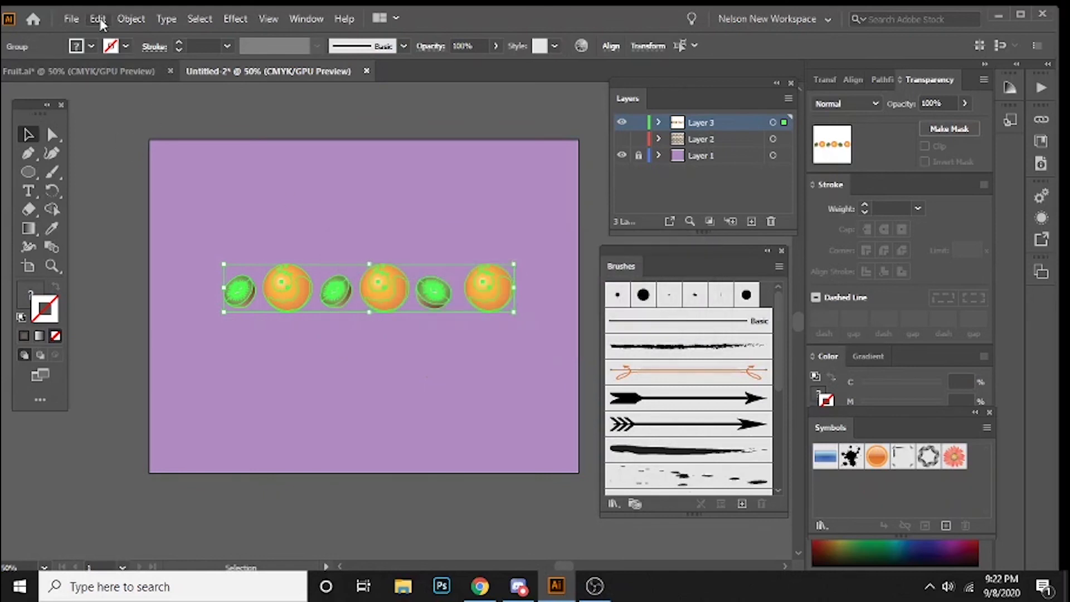
Step: Expand the fills of the selected fruit row, converting gradients to 255 objects
click(132, 19)
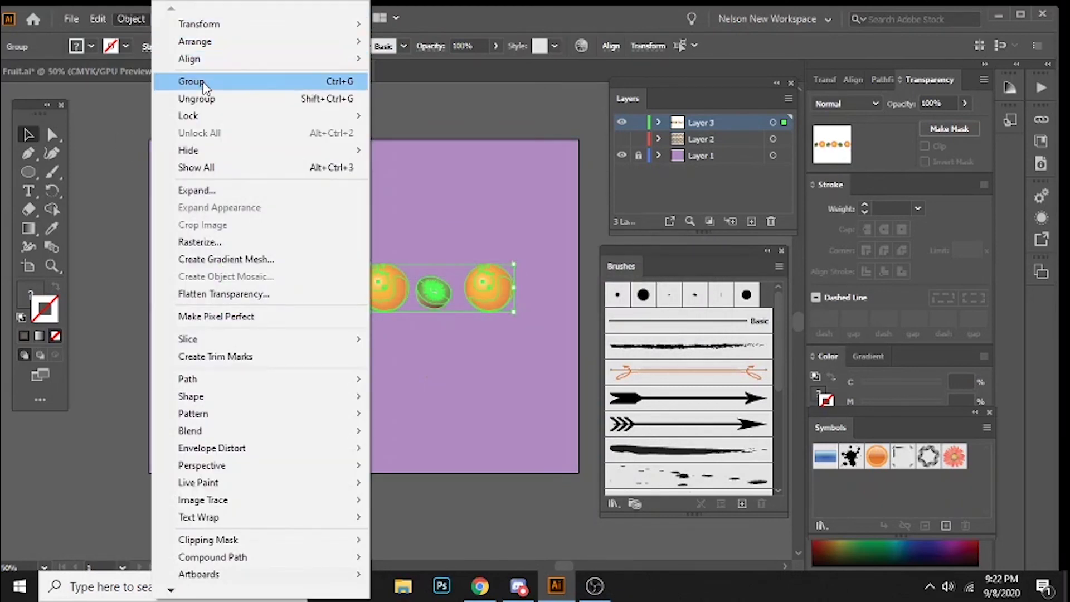
click(214, 190)
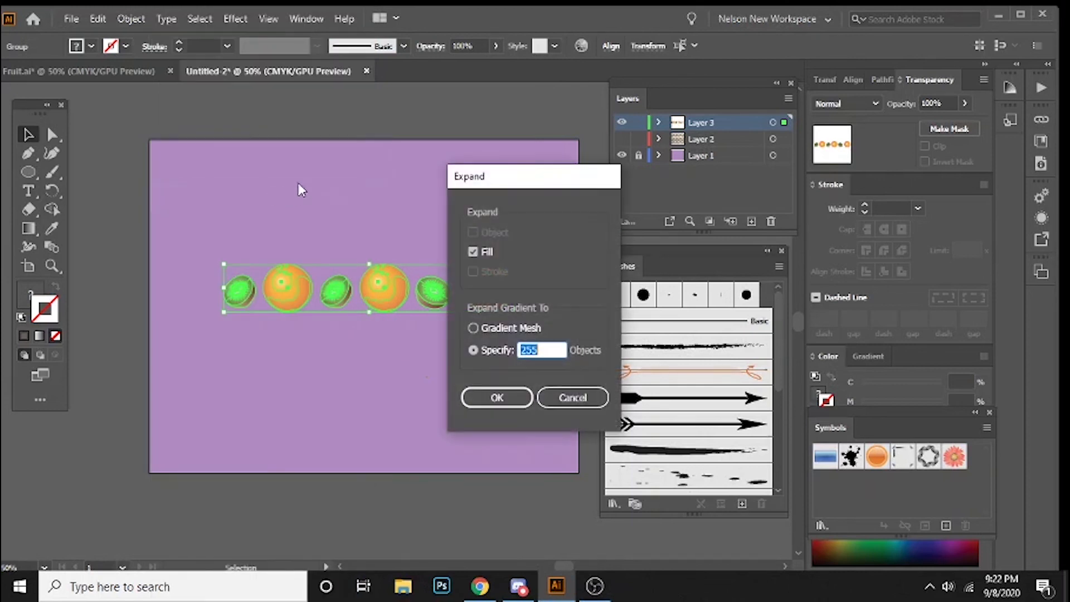
click(495, 398)
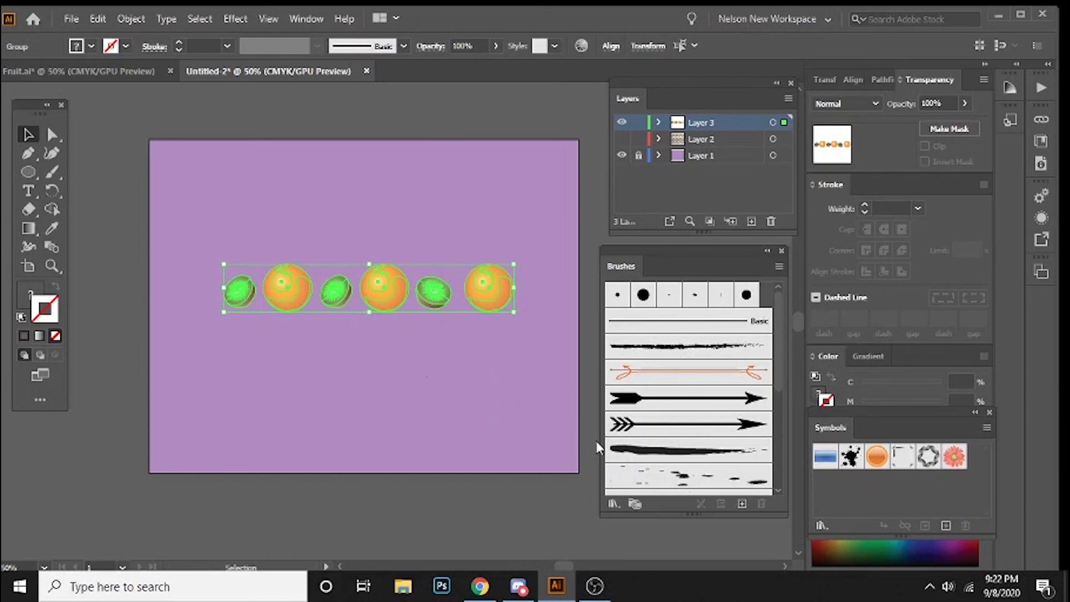
Step: Create a pattern brush named Fruit from the expanded fruit row, with Fixed scale and Stretch to fit
click(742, 502)
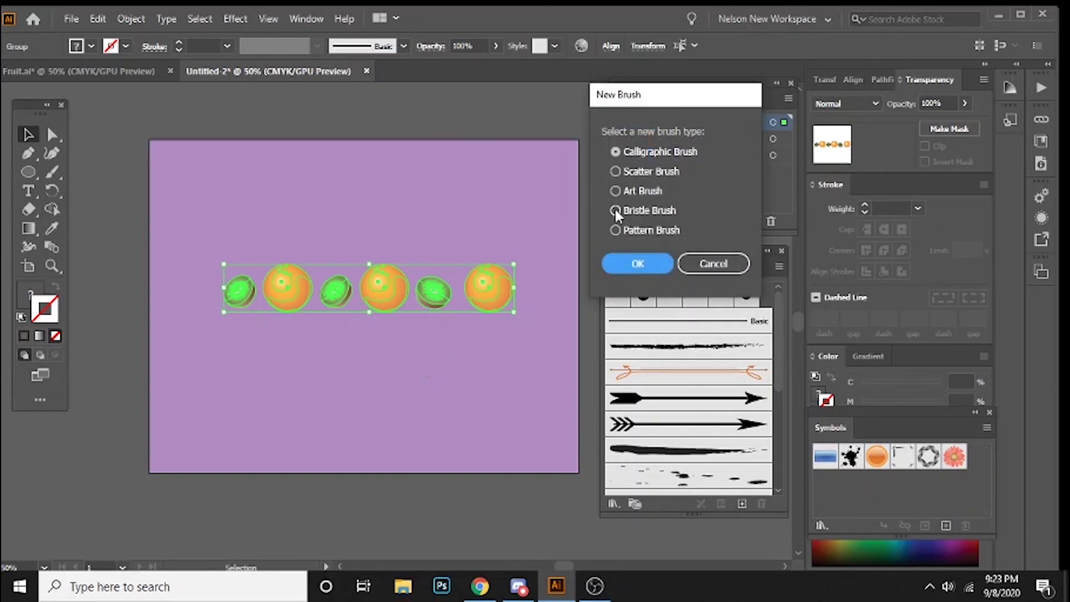
click(615, 230)
click(641, 263)
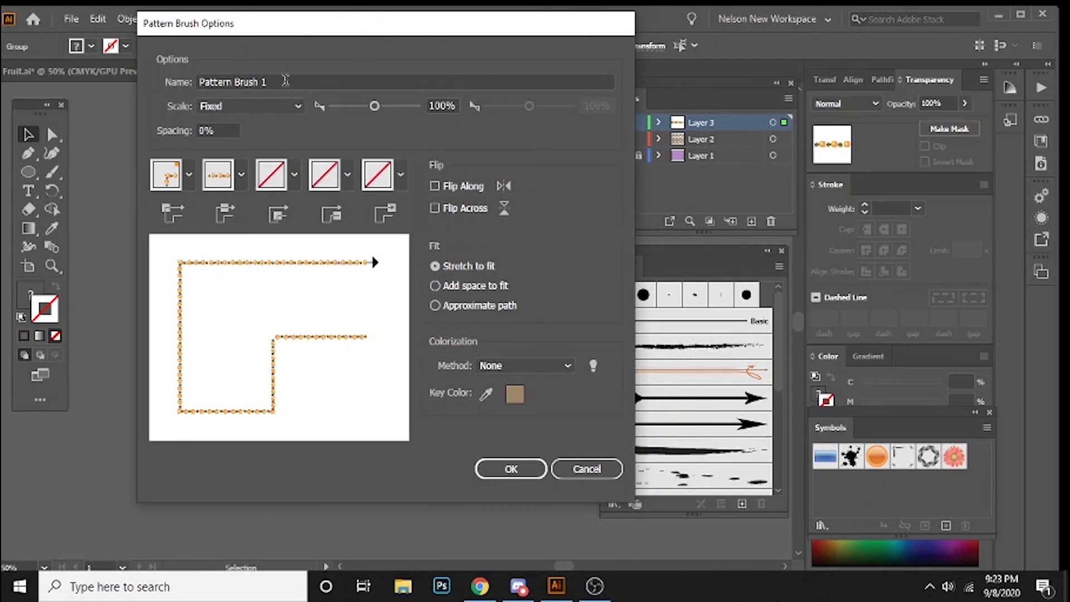
click(202, 79)
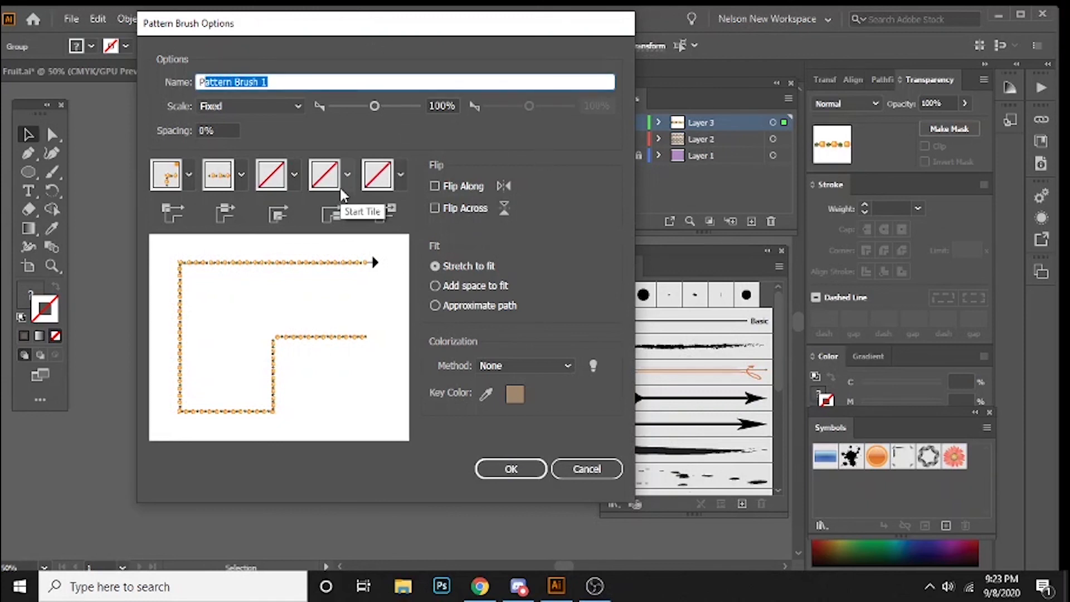
text(Fruit)
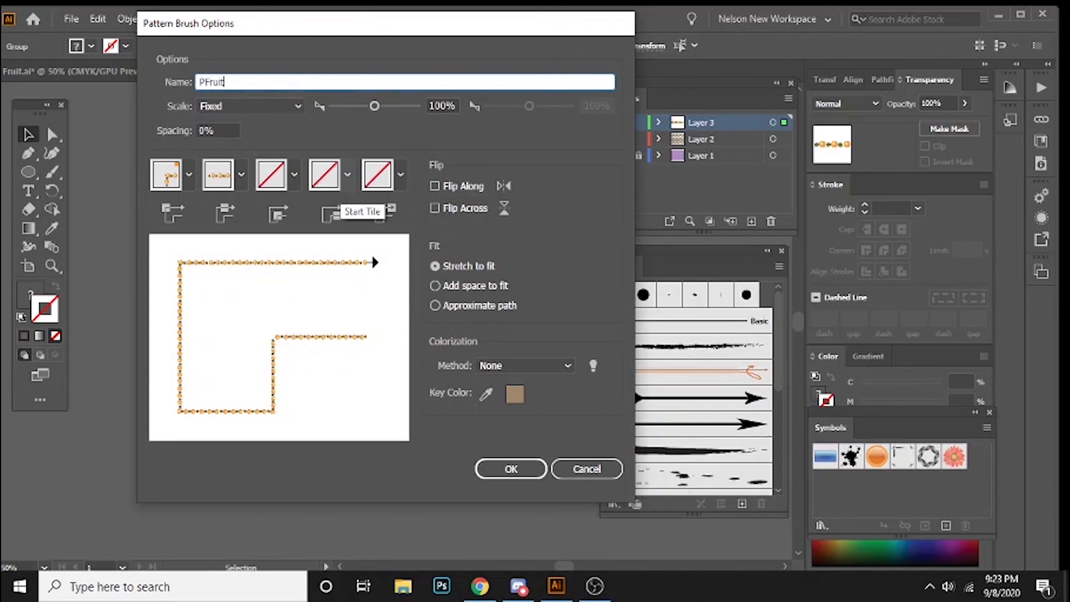
key(BackSpace)
key(BackSpace)
key(BackSpace)
key(BackSpace)
key(BackSpace)
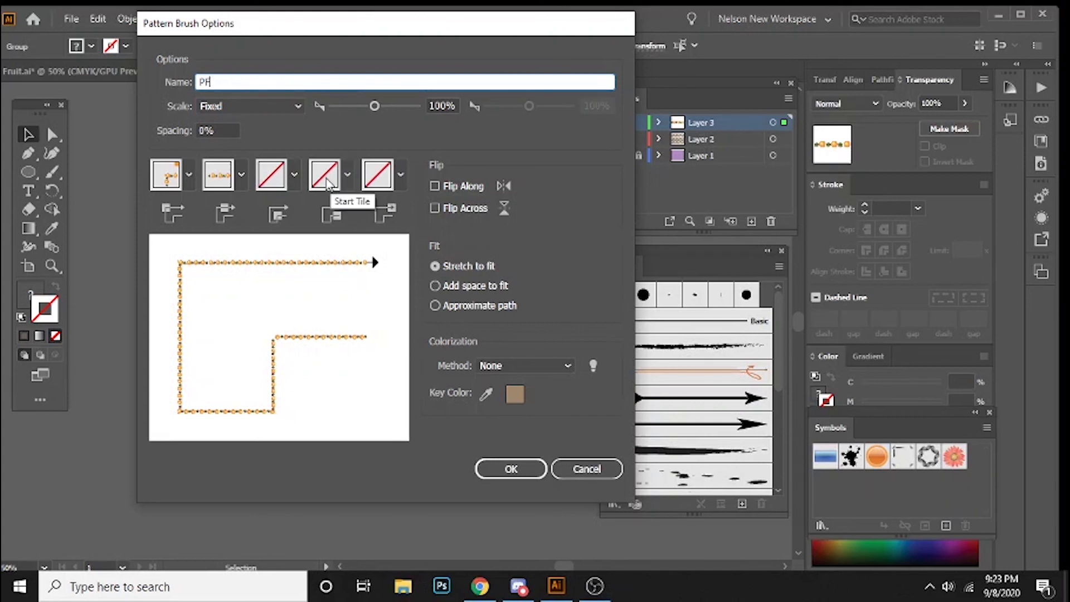
text(Fruit)
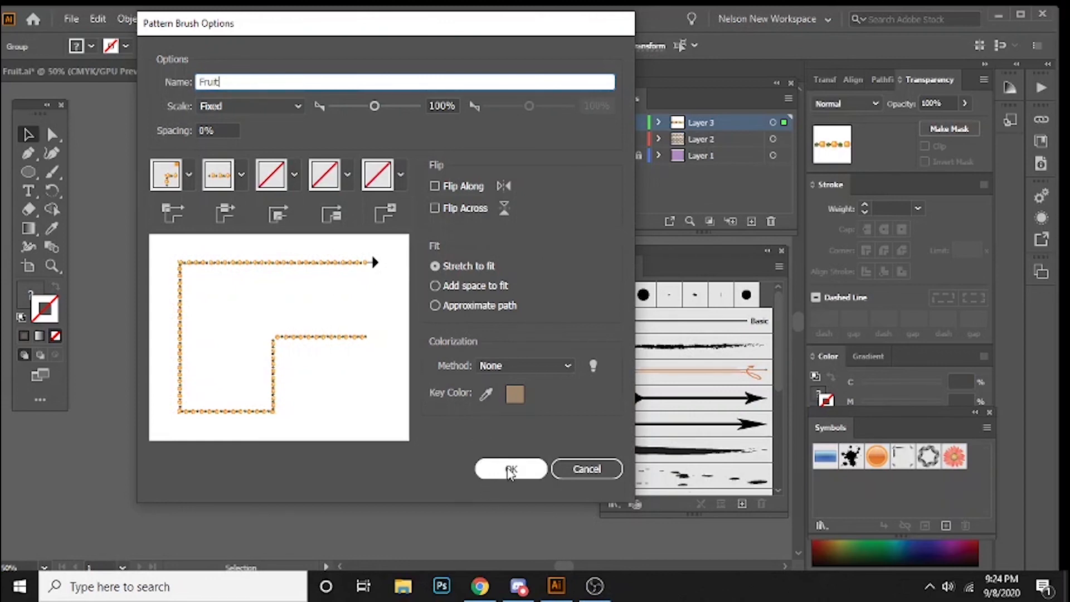
click(508, 470)
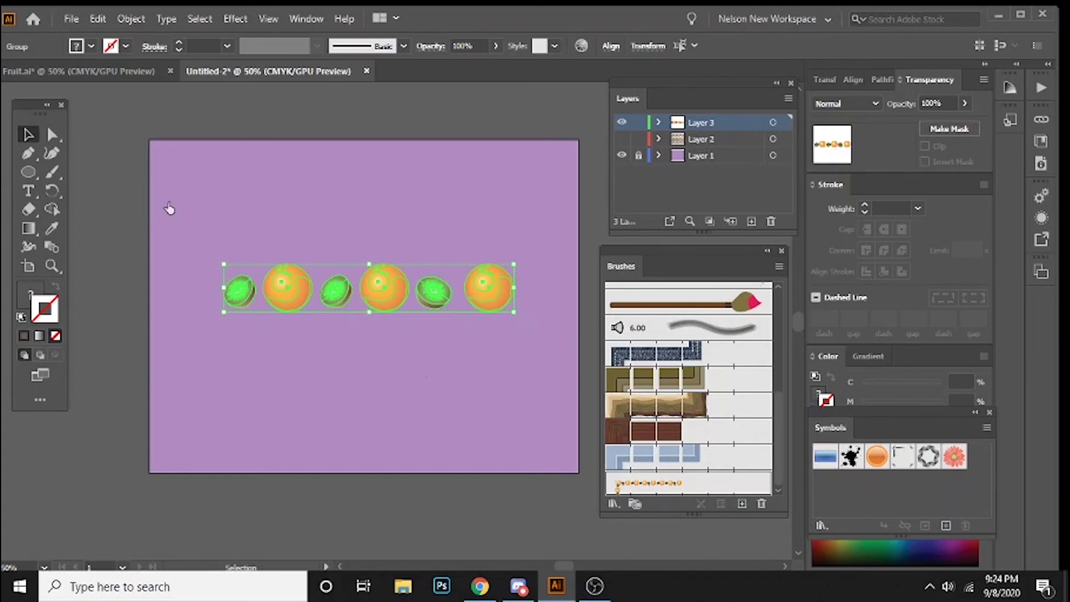
Step: Delete the original row of kiwis and oranges from the artboard
click(243, 228)
key(ctrl+a)
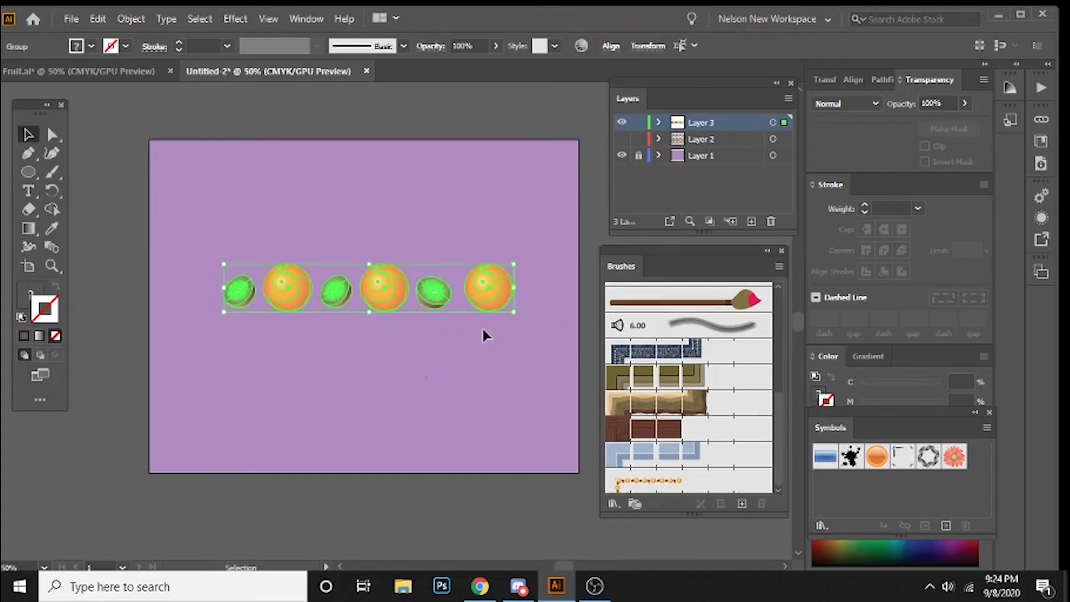
key(Delete)
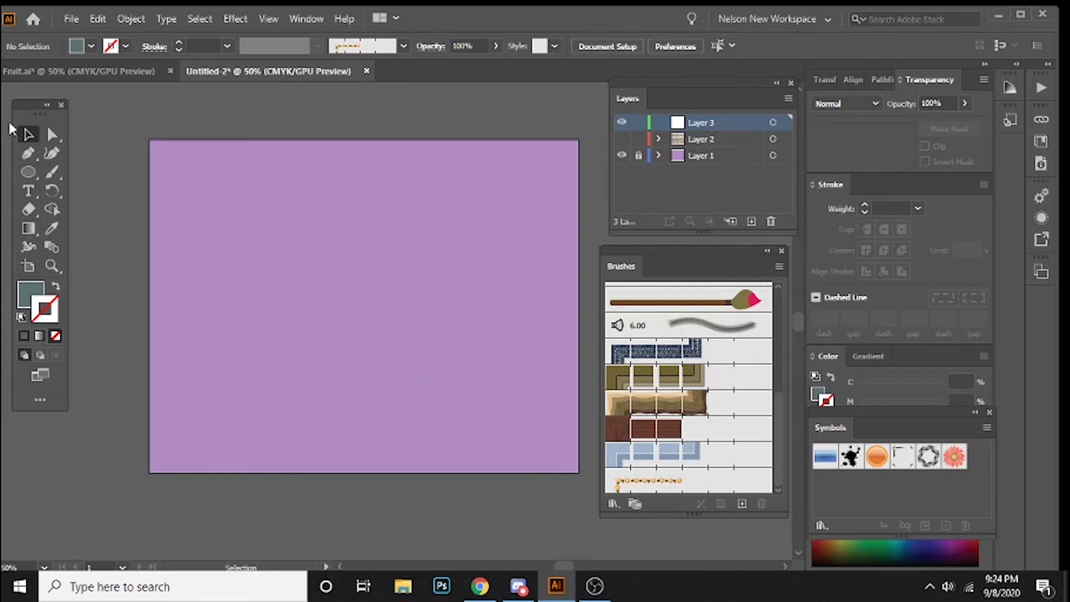
Step: Draw a wide rectangle across most of the artboard, apply the Fruit pattern brush to its outline, and deselect it
drag(30, 170, 94, 172)
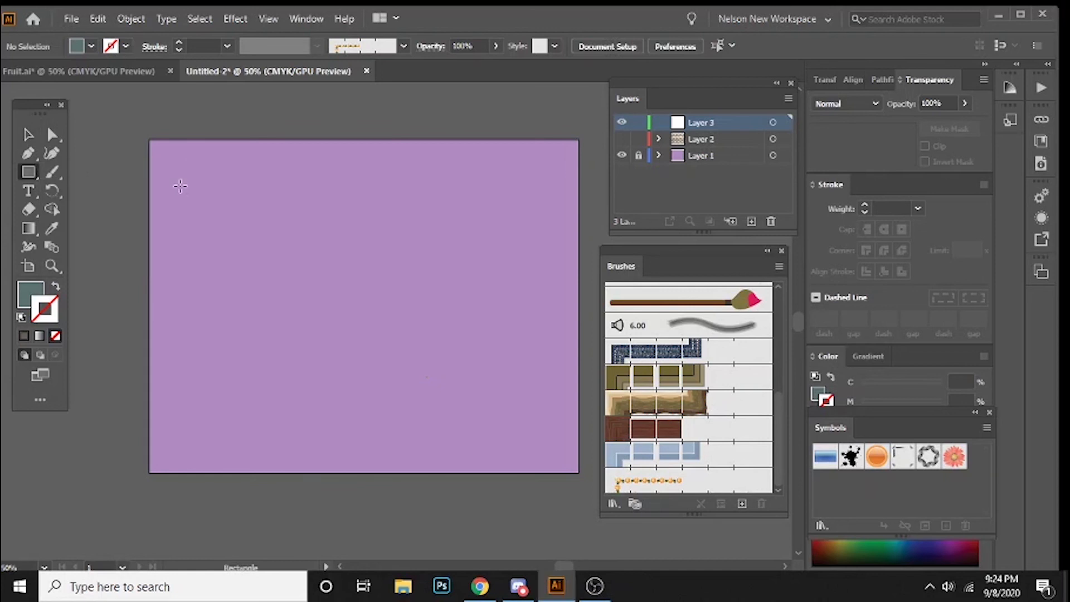
drag(175, 182, 558, 382)
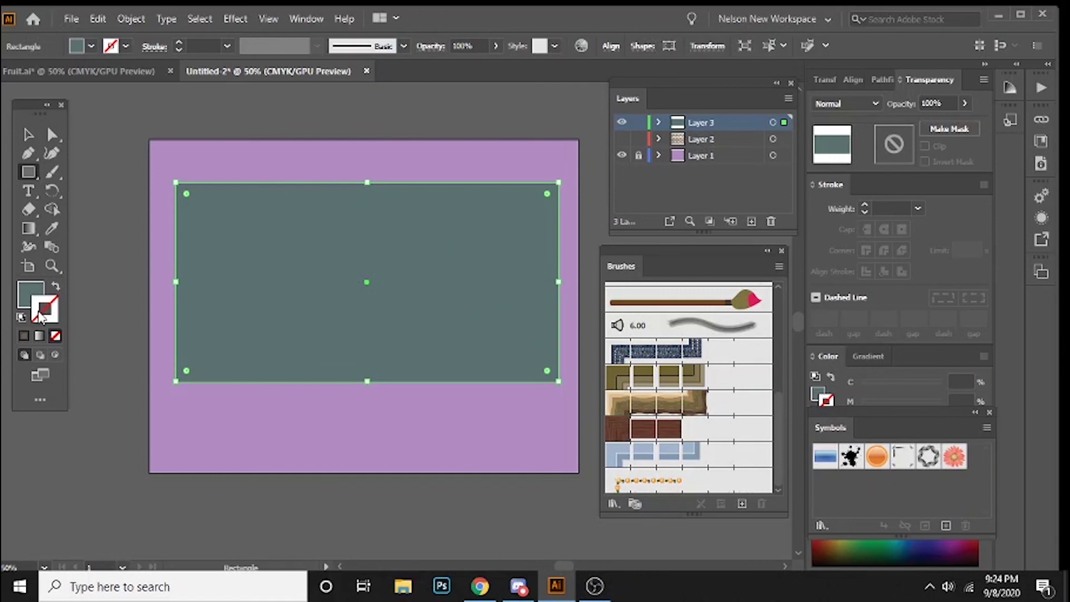
click(55, 287)
click(55, 287)
click(695, 484)
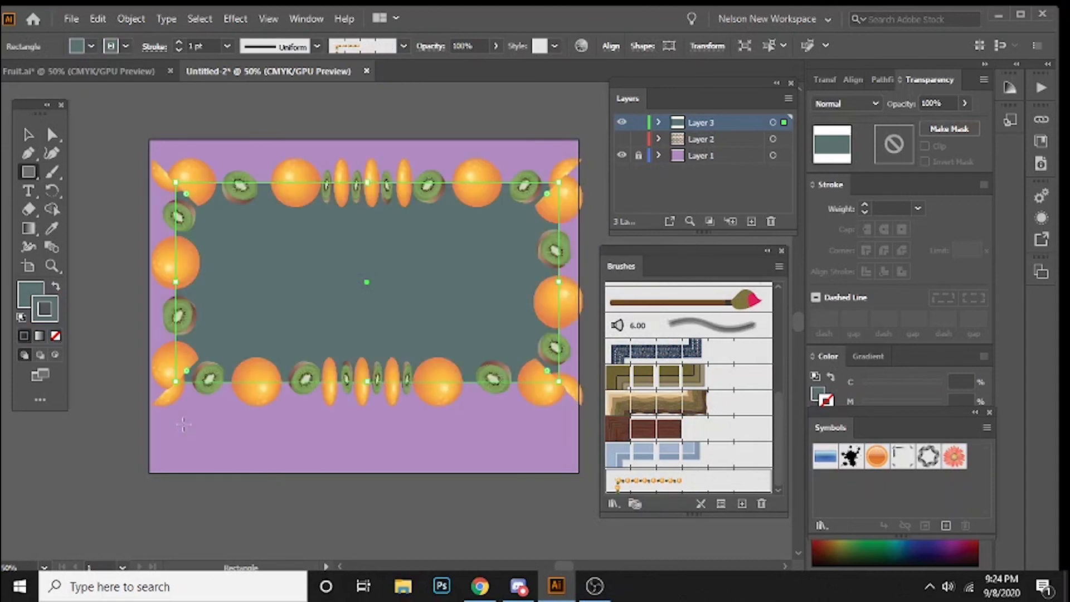
key(v)
click(359, 423)
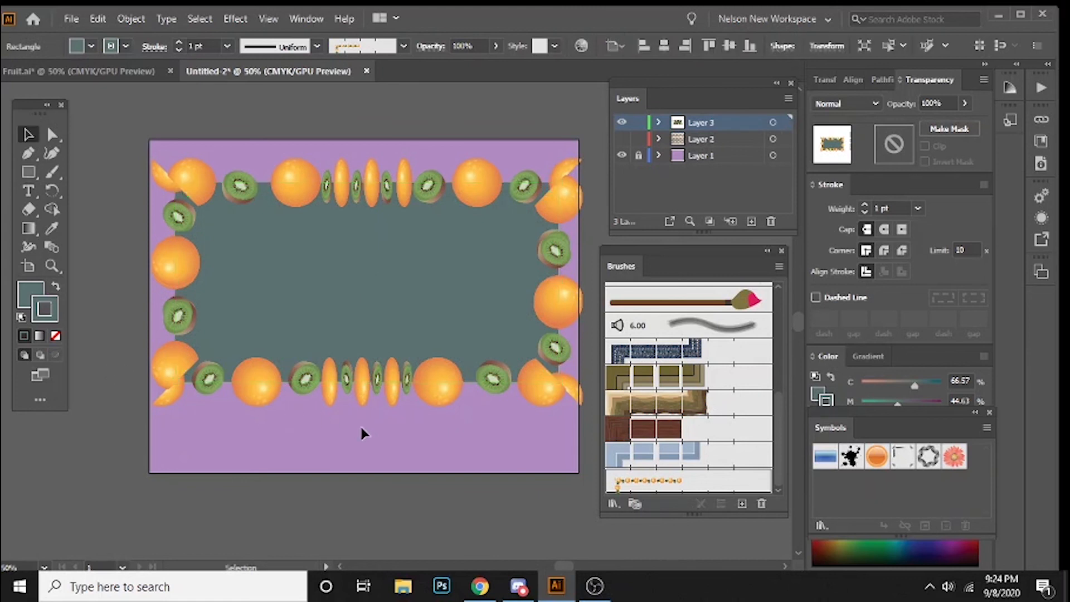
Step: Scale the fruit-bordered rectangle down proportionally from two opposite corners to about two-thirds of its original size
click(363, 312)
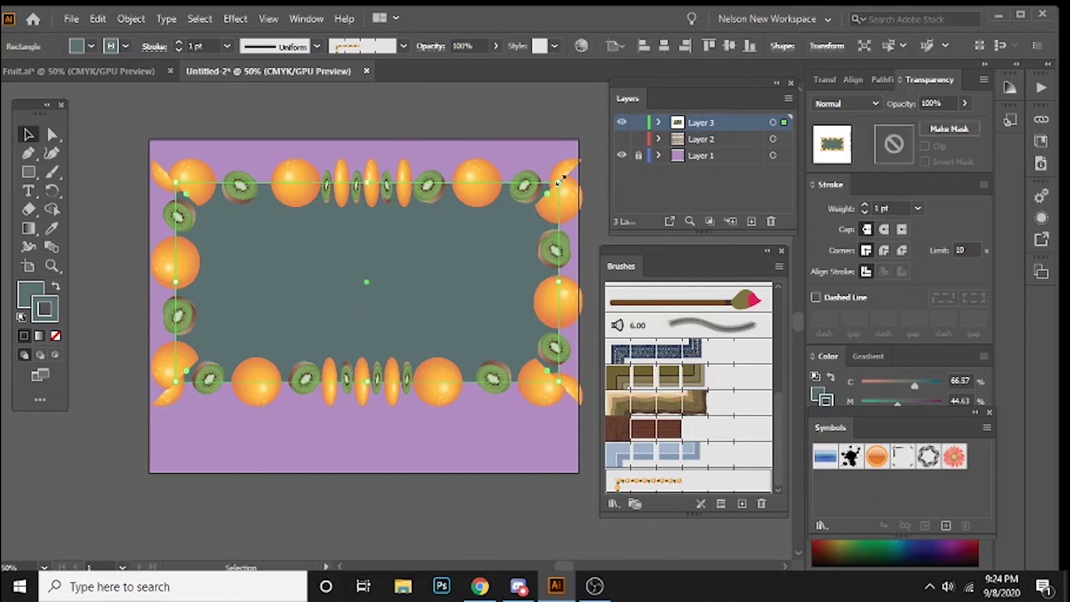
drag(585, 163, 492, 224)
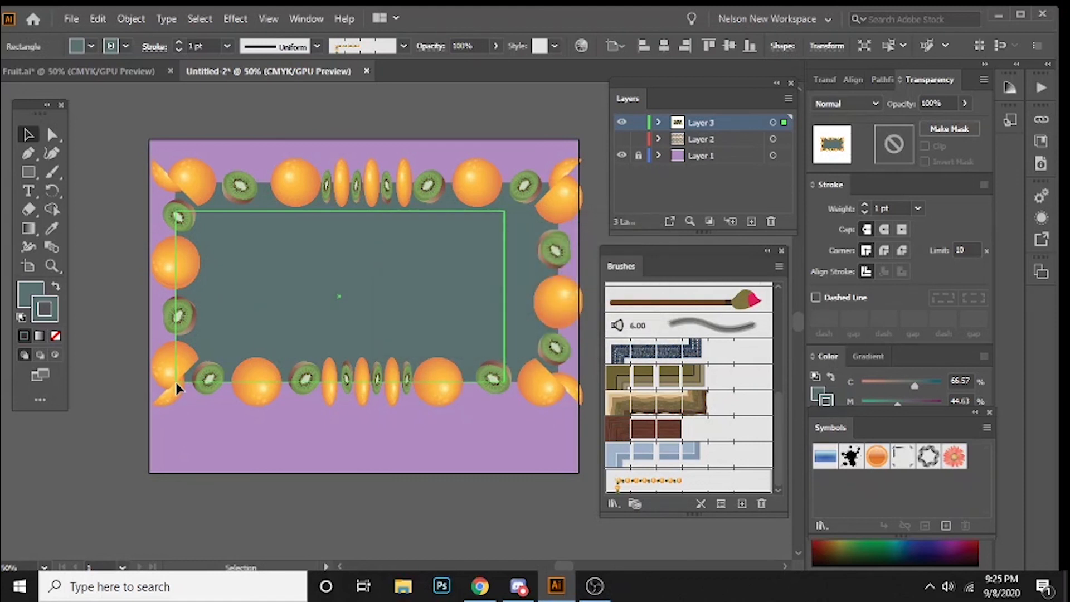
click(175, 379)
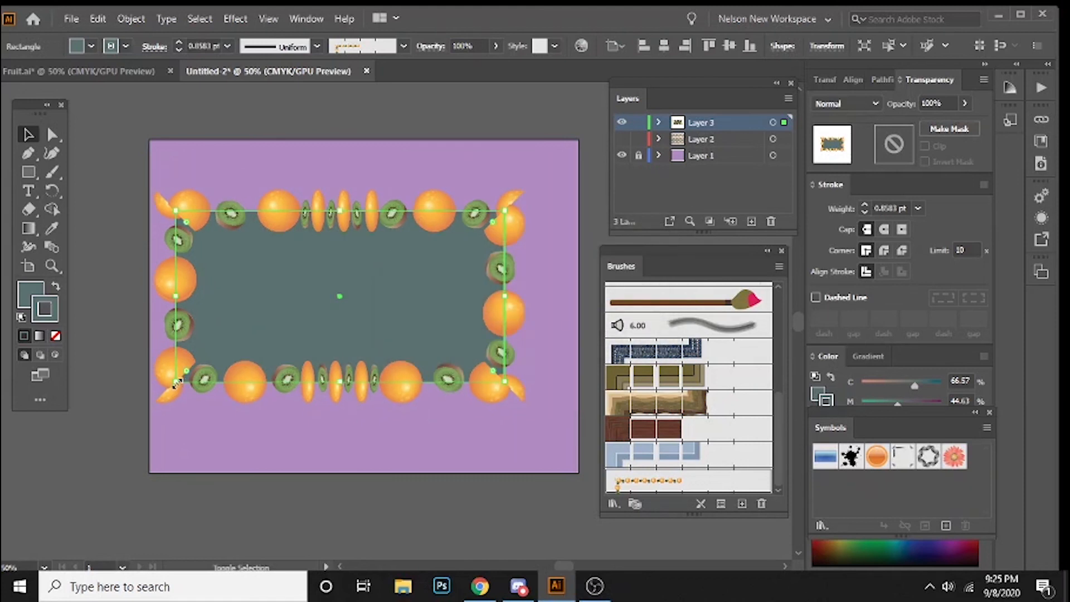
mouse_move(261, 349)
mouse_down()
mouse_move(284, 334)
mouse_move(254, 341)
mouse_up()
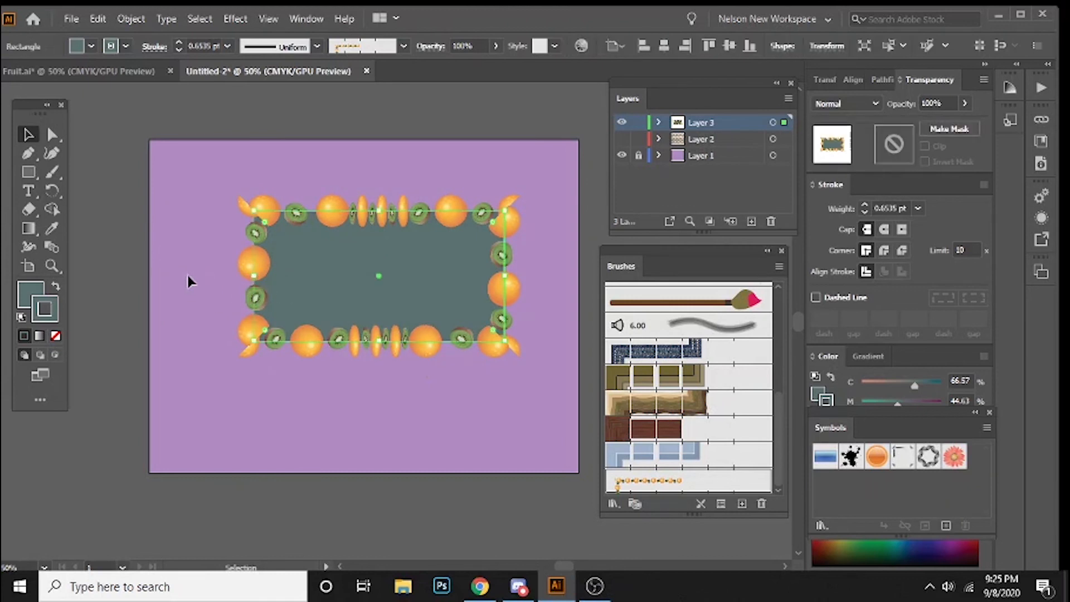
Step: Move the fruit-bordered rectangle toward the artboard's left edge, widen it almost to the right edge, and deselect it
mouse_move(189, 276)
mouse_down()
mouse_move(174, 276)
mouse_move(186, 273)
mouse_up()
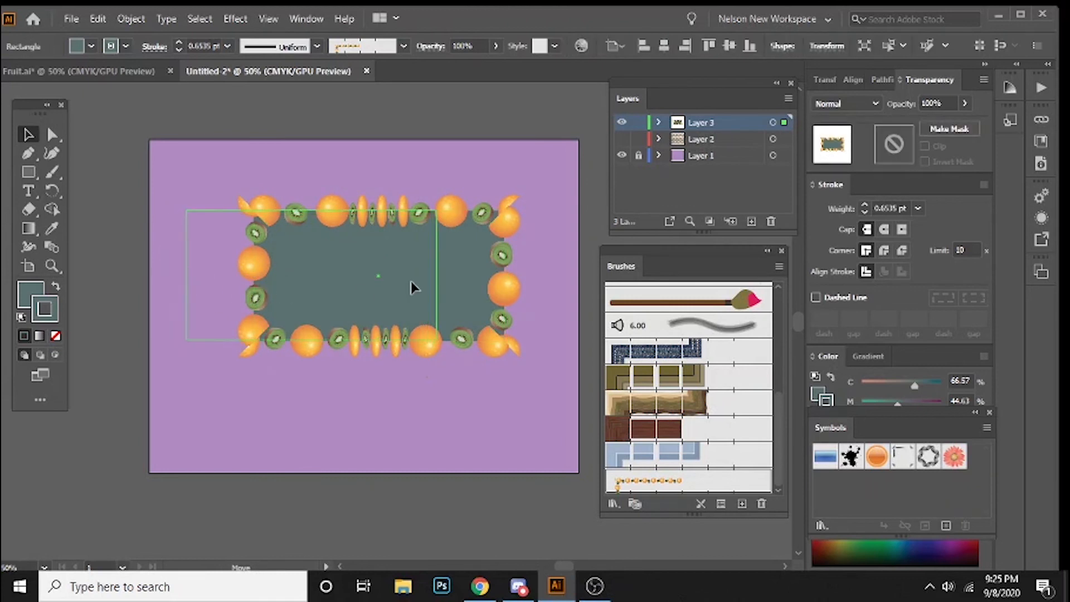
click(436, 276)
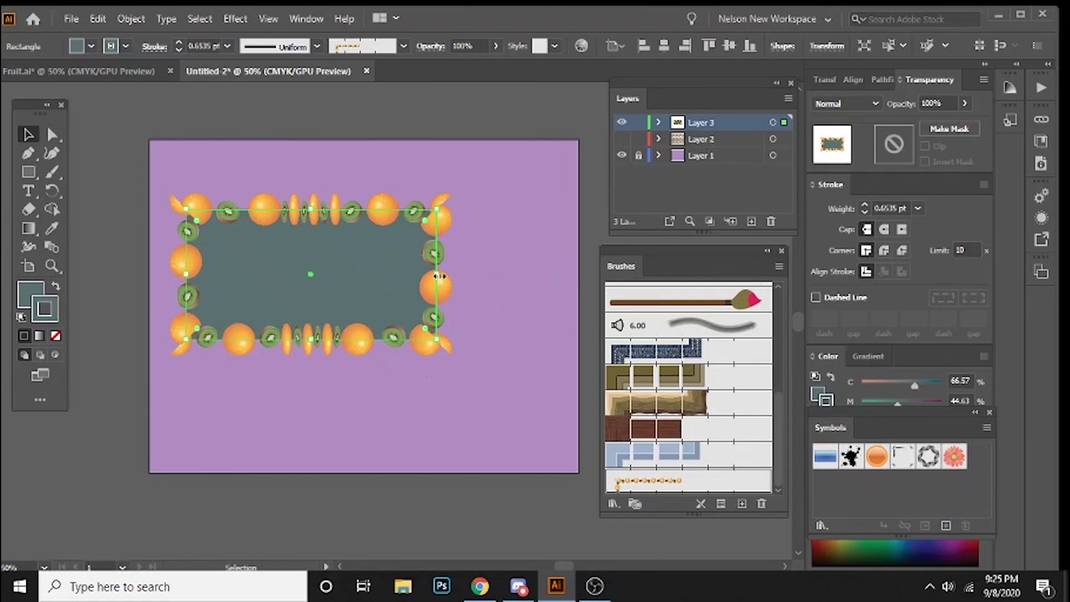
drag(438, 280, 557, 275)
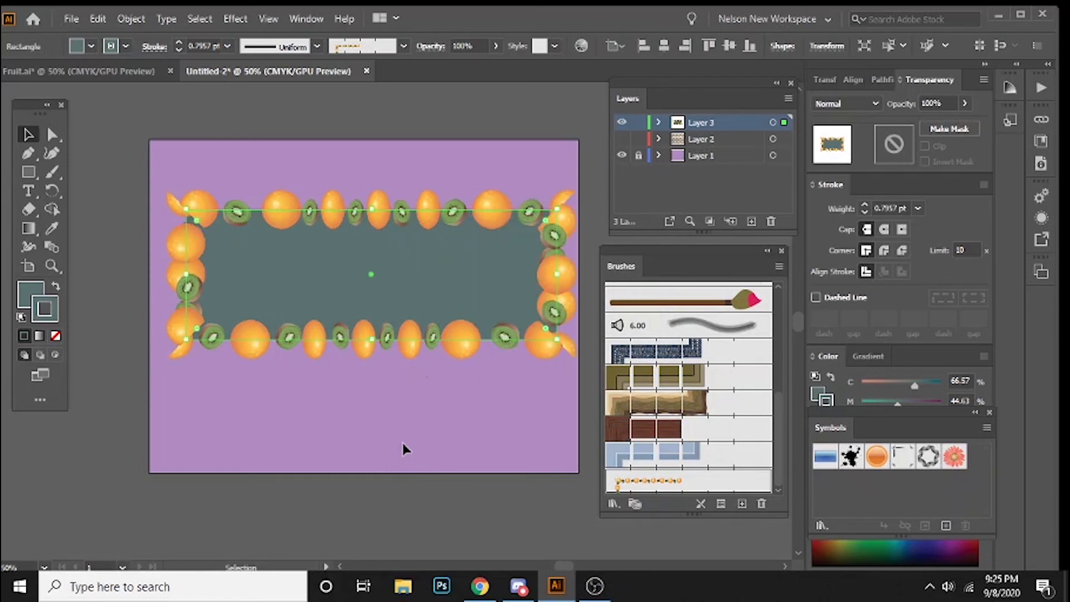
click(389, 434)
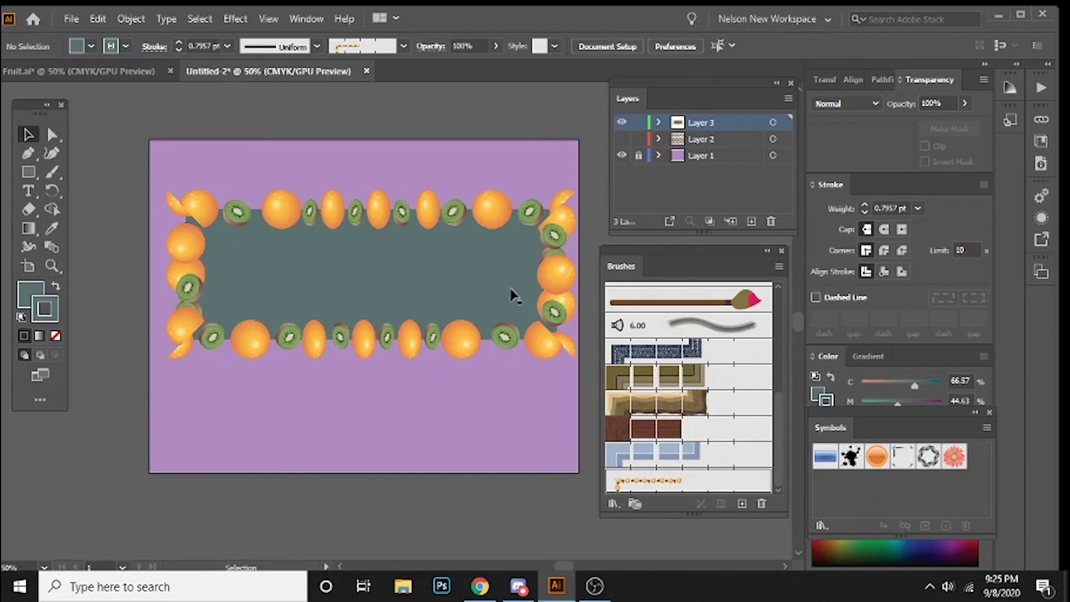
Step: Set the stroke weight of the fruit-bordered rectangle to 0.25 pt and deselect it
click(402, 223)
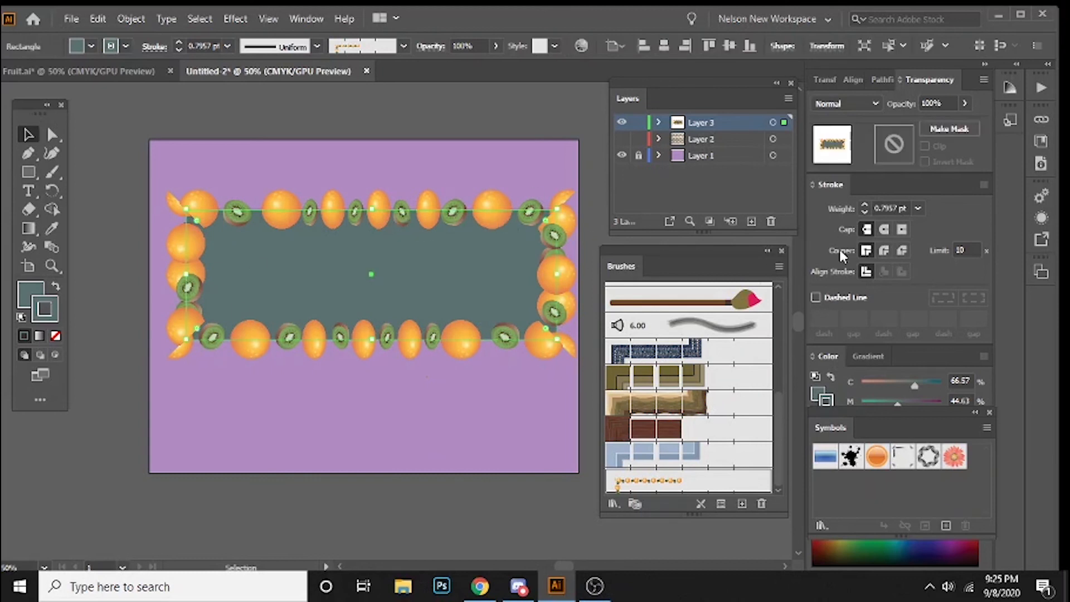
click(918, 208)
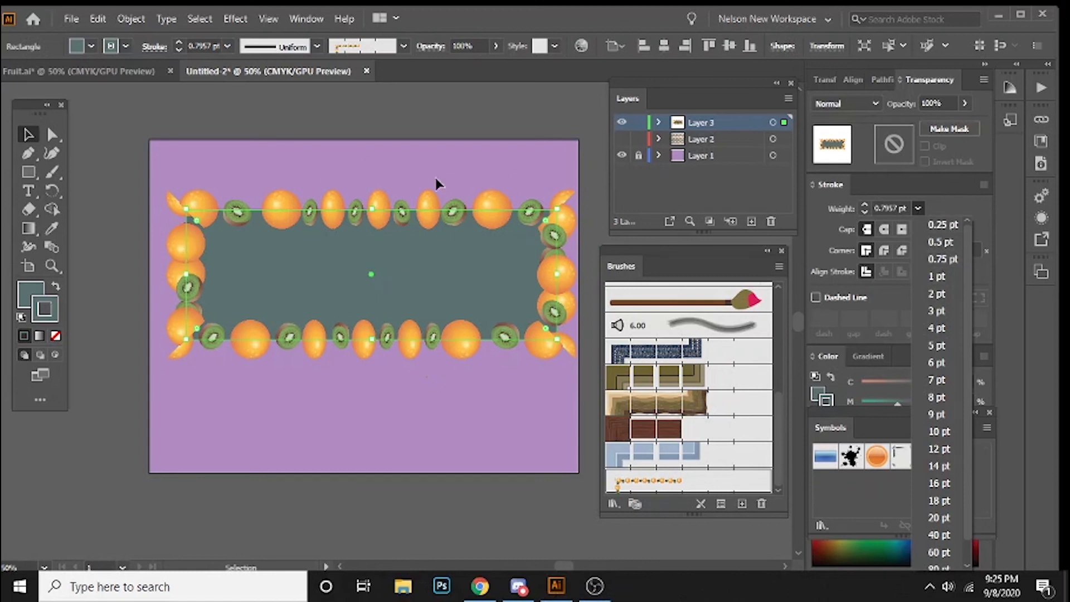
click(949, 227)
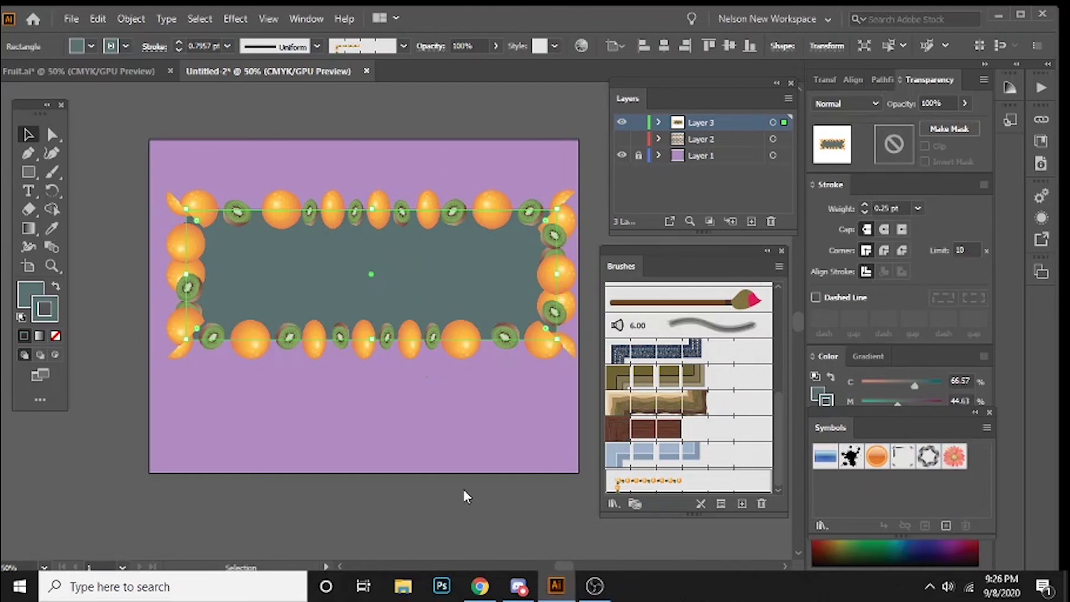
click(866, 229)
click(358, 166)
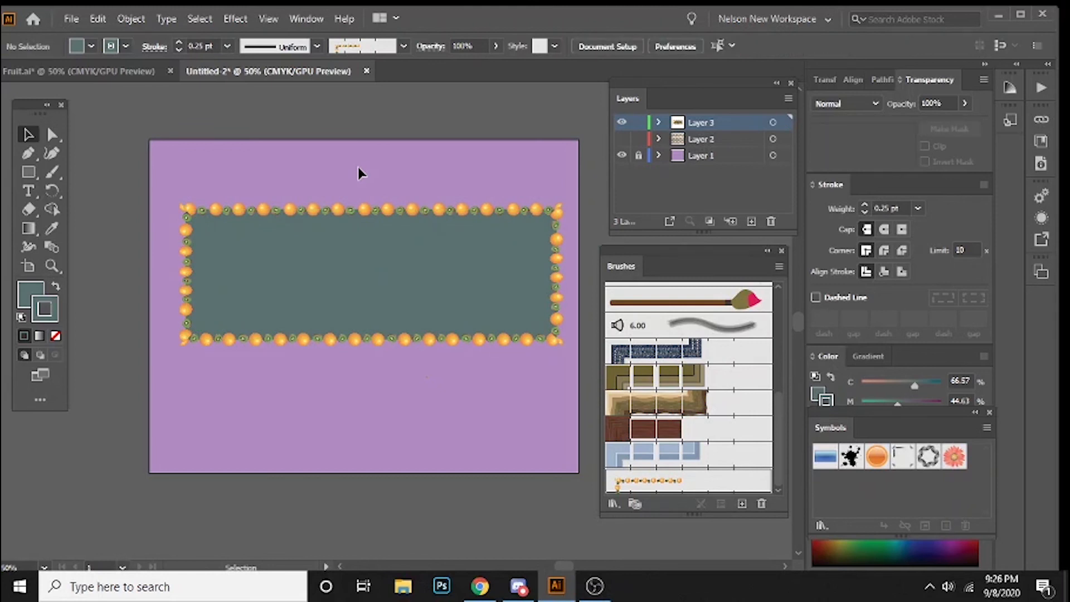
Step: Examine the spacing, shape and corners of the fruit border up close without the panels, and return to the full artboard
key(ctrl+plus)
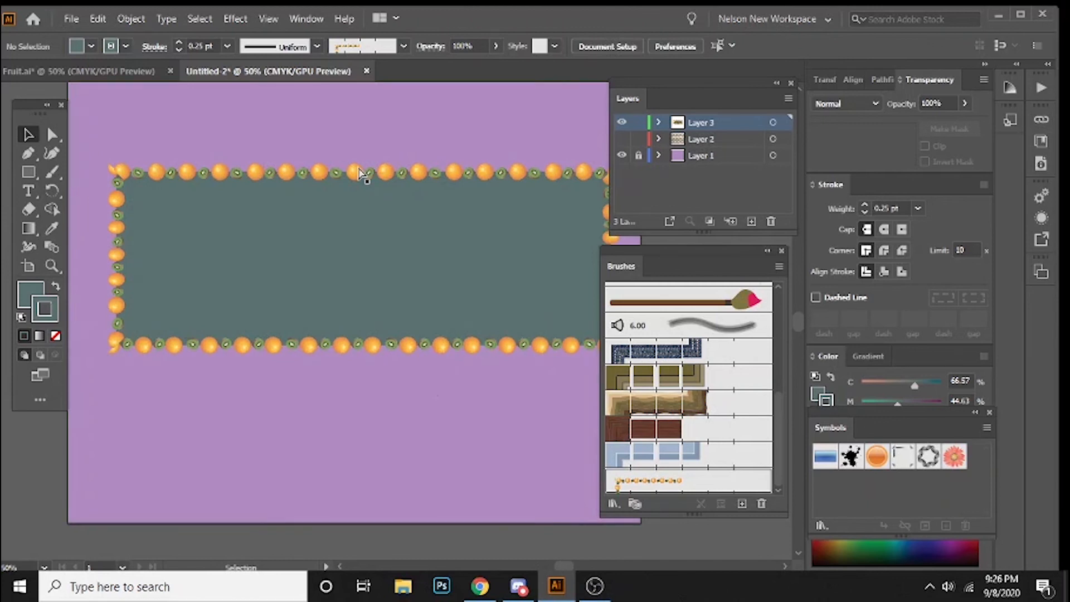
key(ctrl+plus)
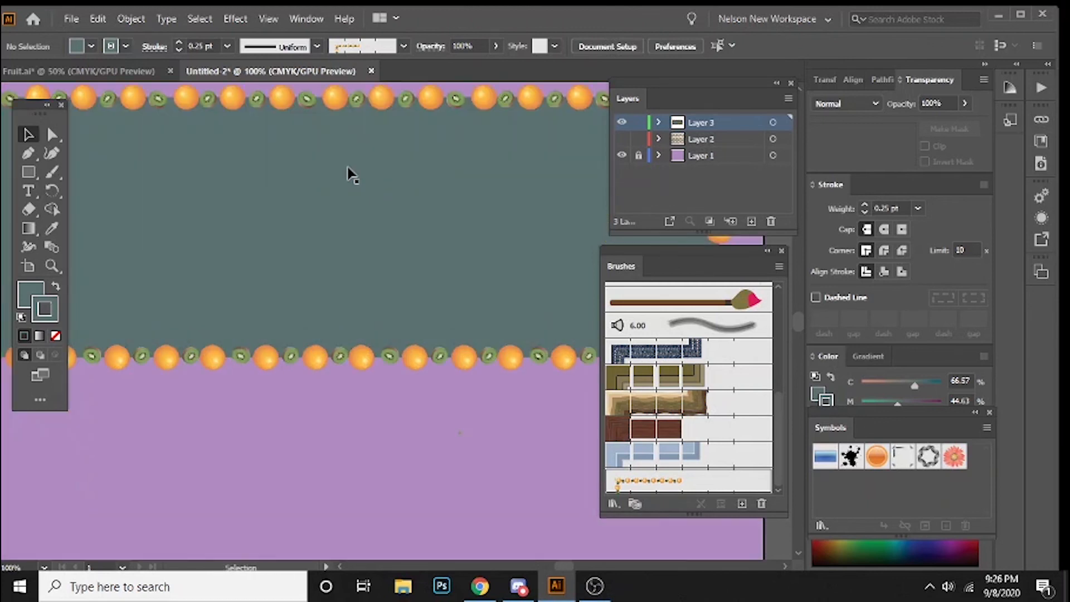
key(Tab)
drag(268, 169, 449, 258)
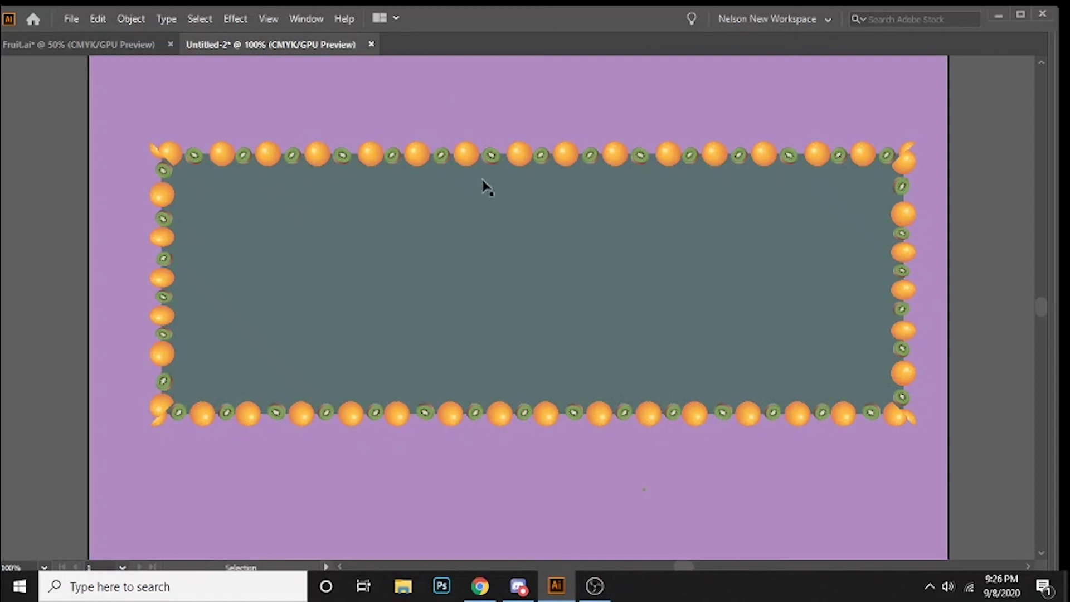
key(ctrl+minus)
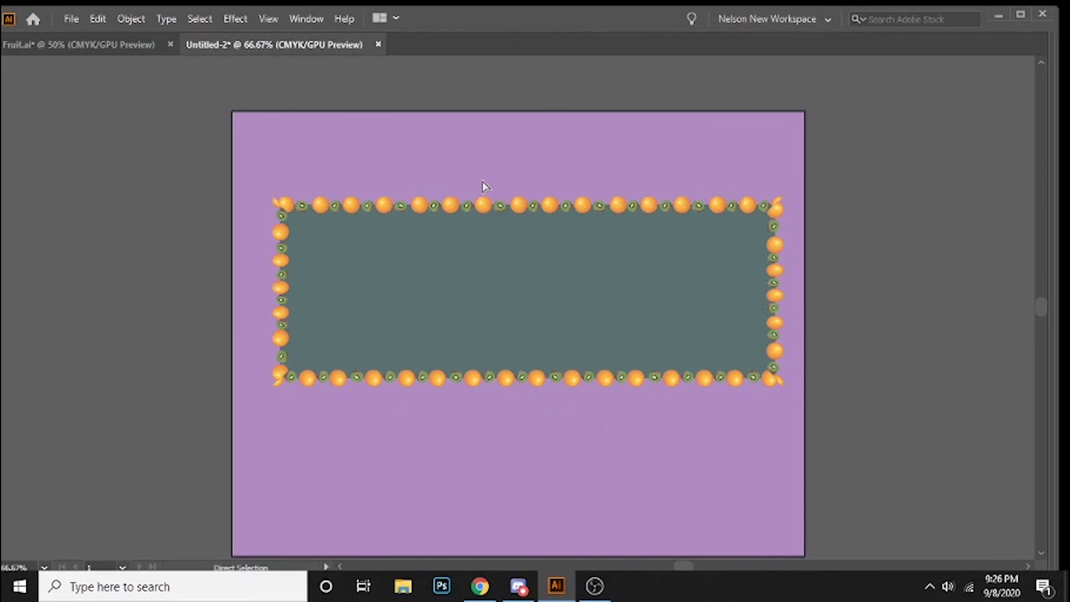
key(ctrl+minus)
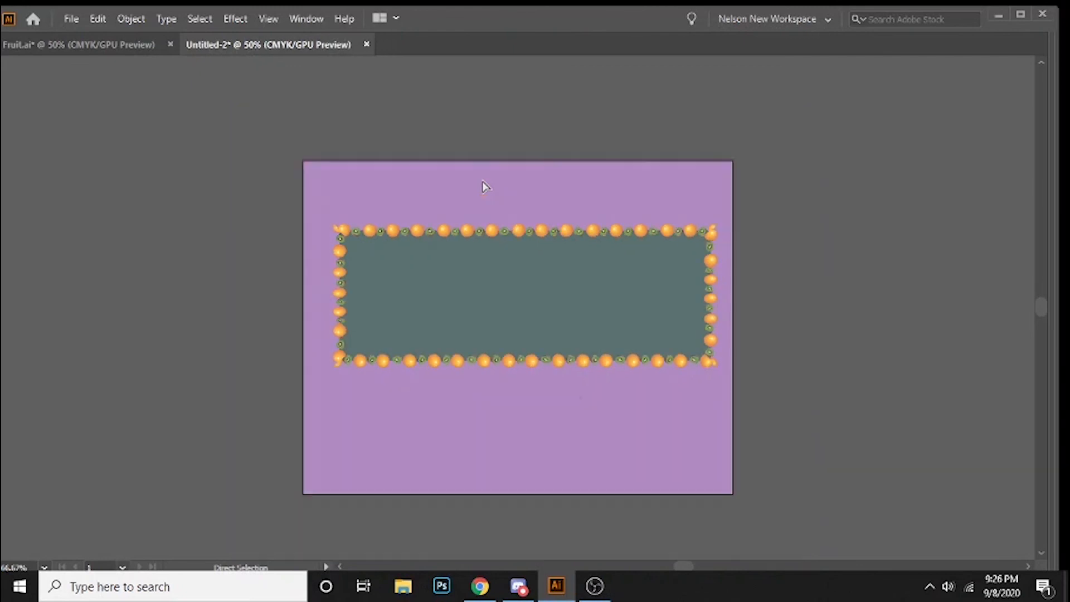
key(v)
key(Tab)
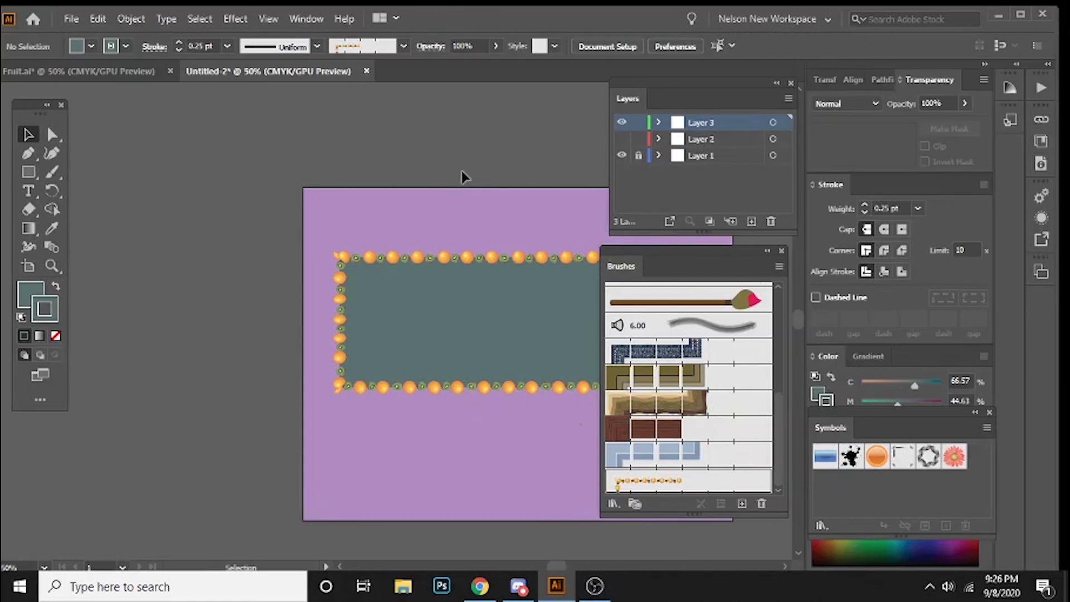
key(space)
drag(477, 210, 310, 178)
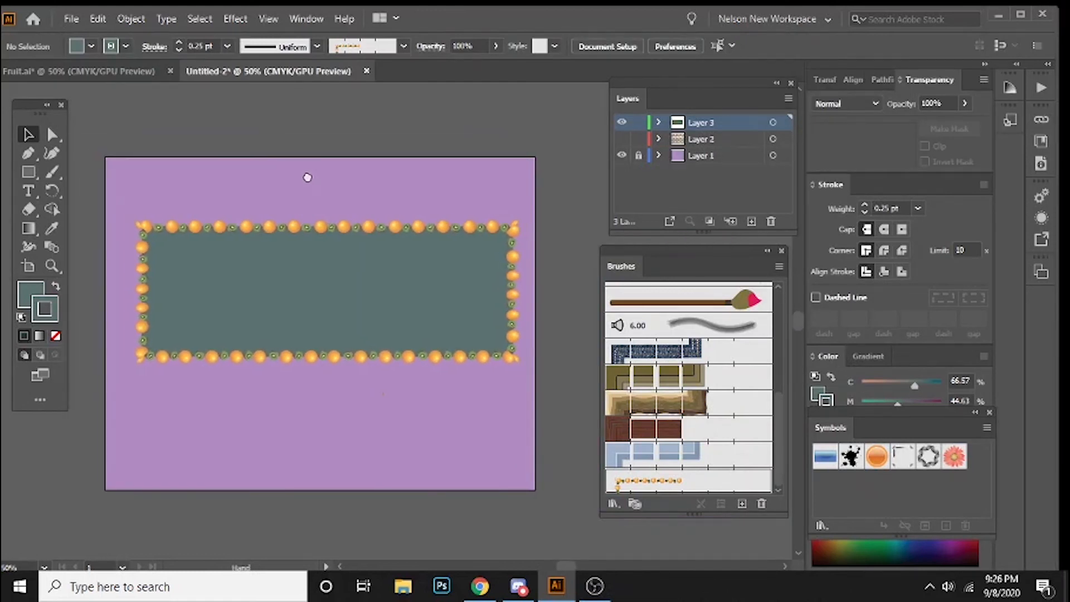